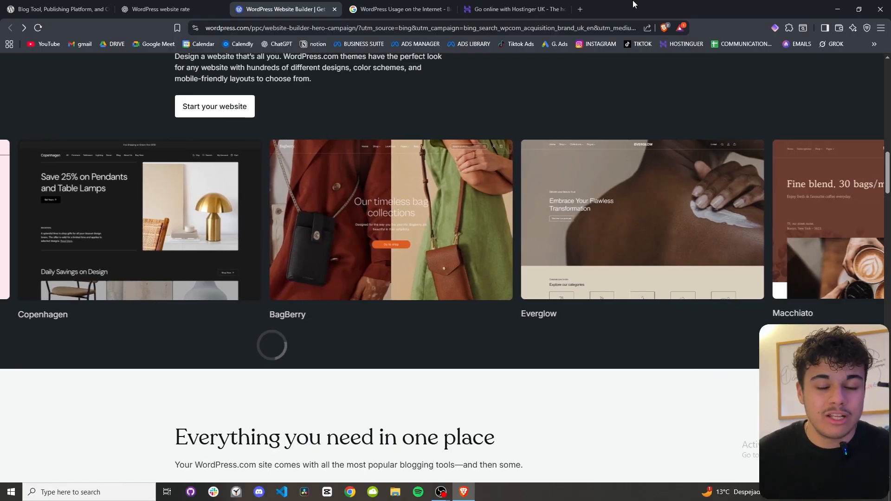
Switch to the Hostinger UK site, close the Kodee chat and look through the homepage's services and offers.
click(525, 9)
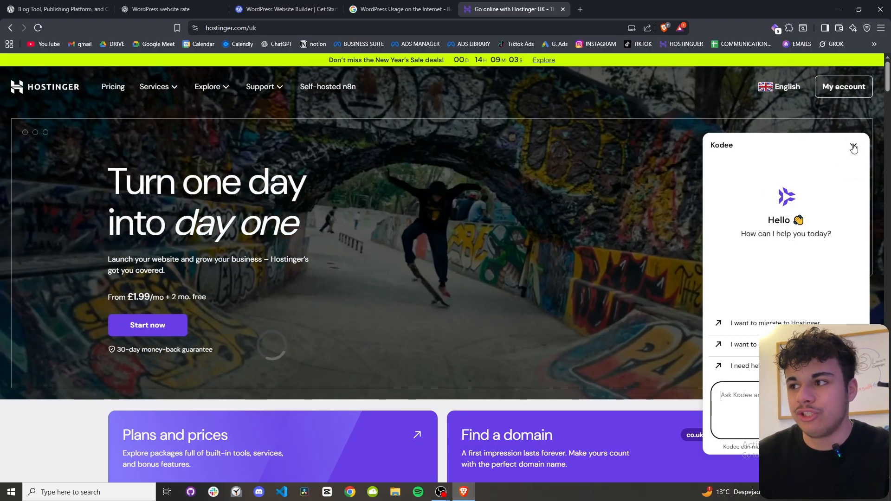
click(853, 146)
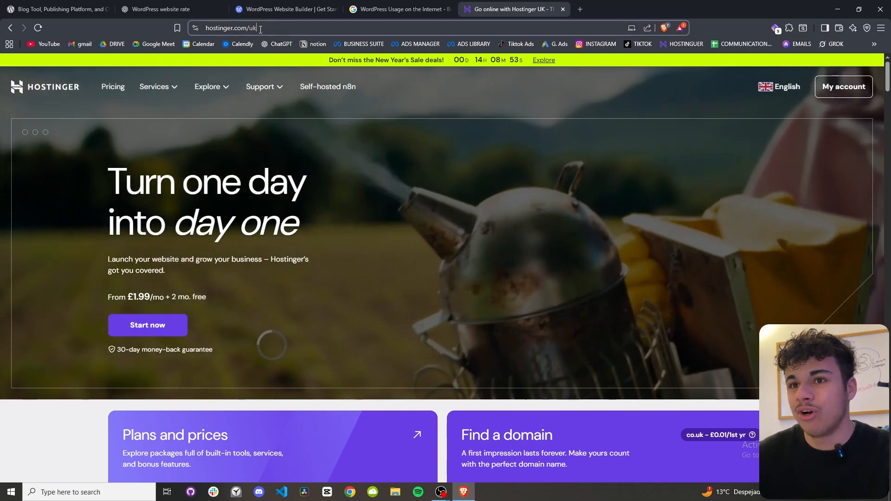
click(261, 29)
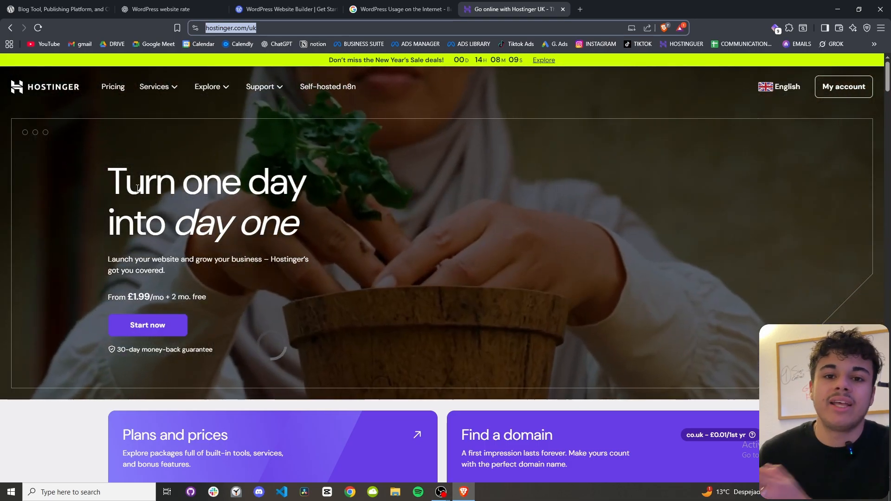
scroll(272, 345, down, 10)
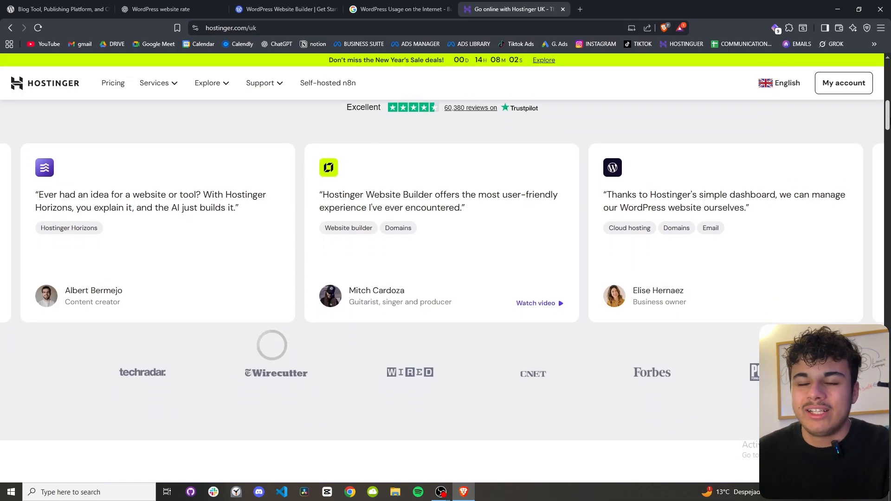
scroll(272, 345, down, 12)
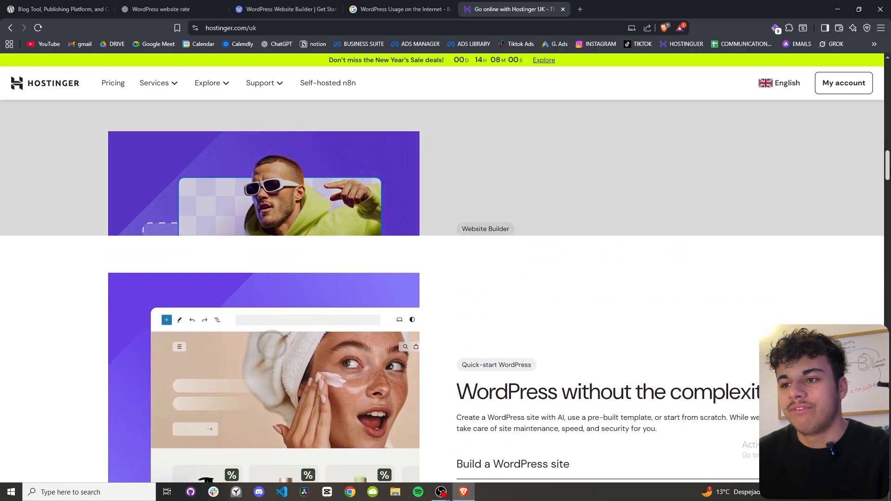
scroll(272, 345, down, 14)
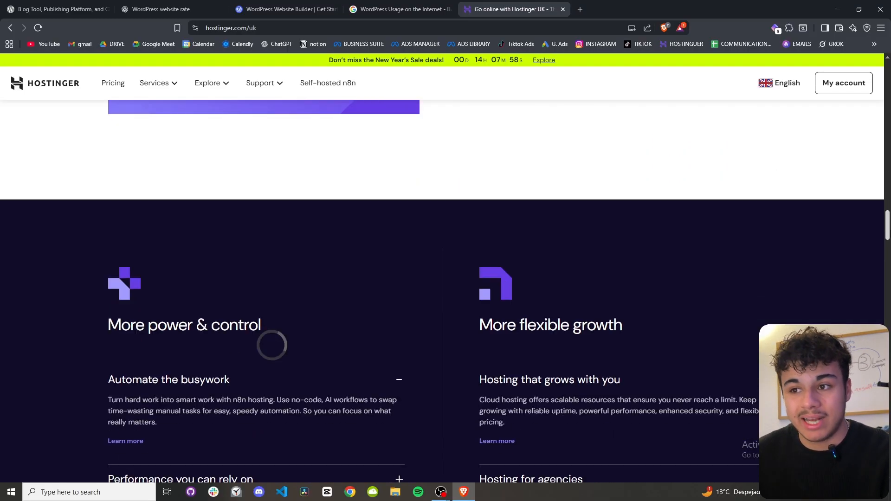
key(Home)
scroll(567, 219, down, 8)
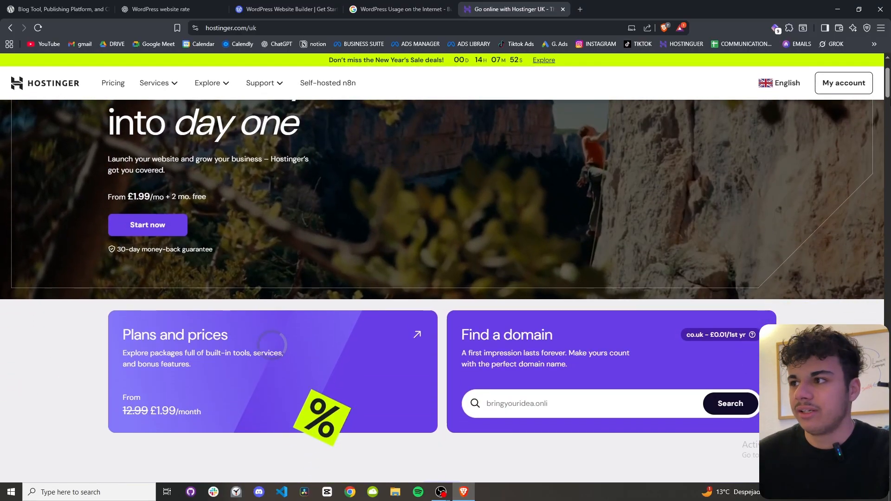
scroll(179, 168, down, 15)
scroll(179, 169, down, 8)
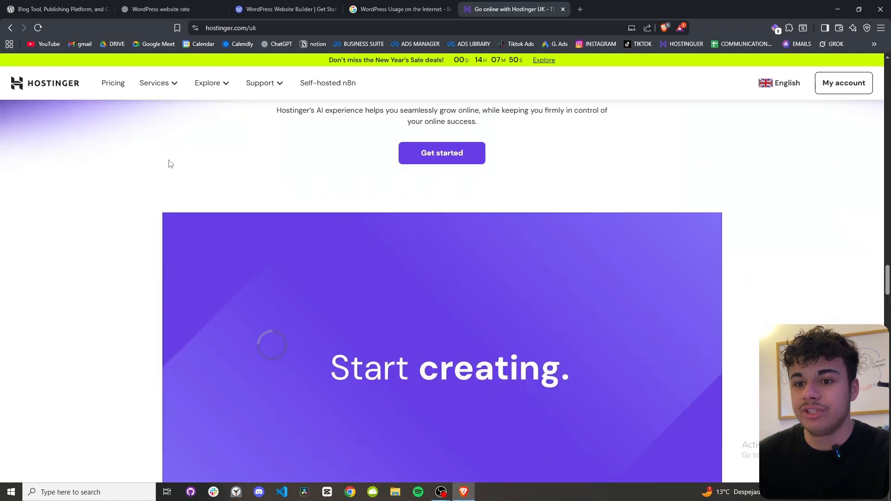
Open Hostinger's pricing page and examine the monthly price of the Business web hosting plan.
click(109, 88)
scroll(308, 285, down, 5)
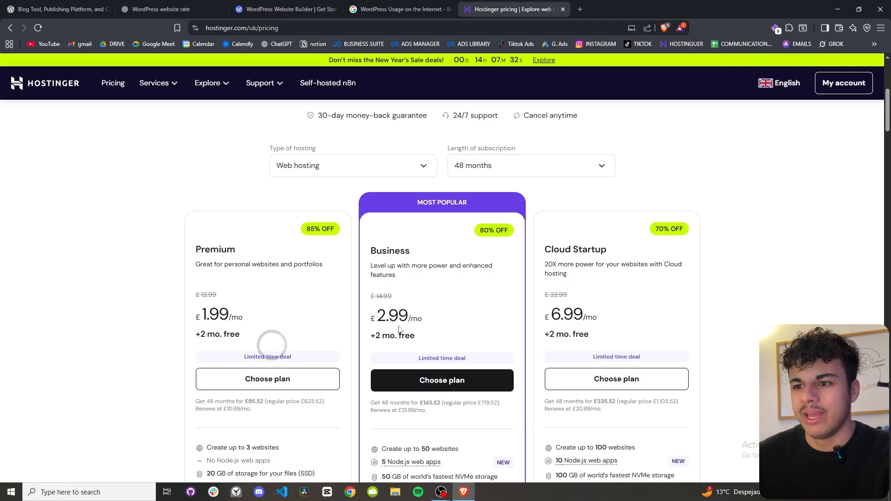
drag(393, 316, 435, 333)
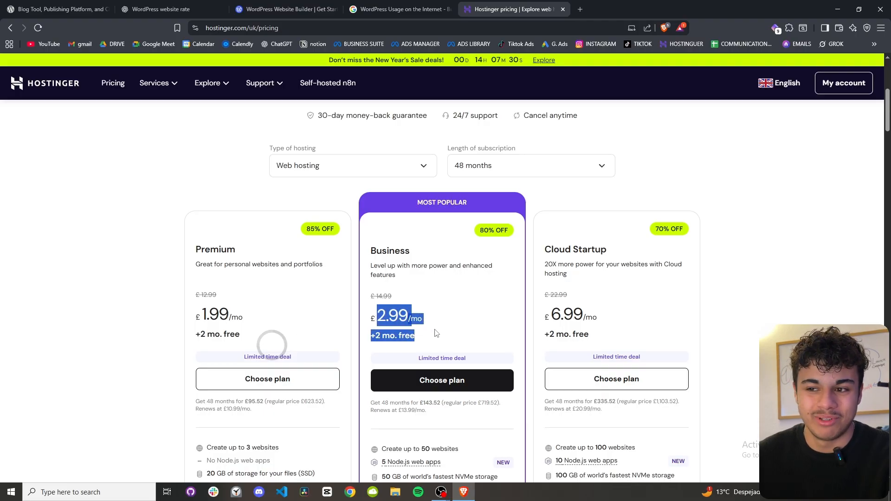
click(424, 320)
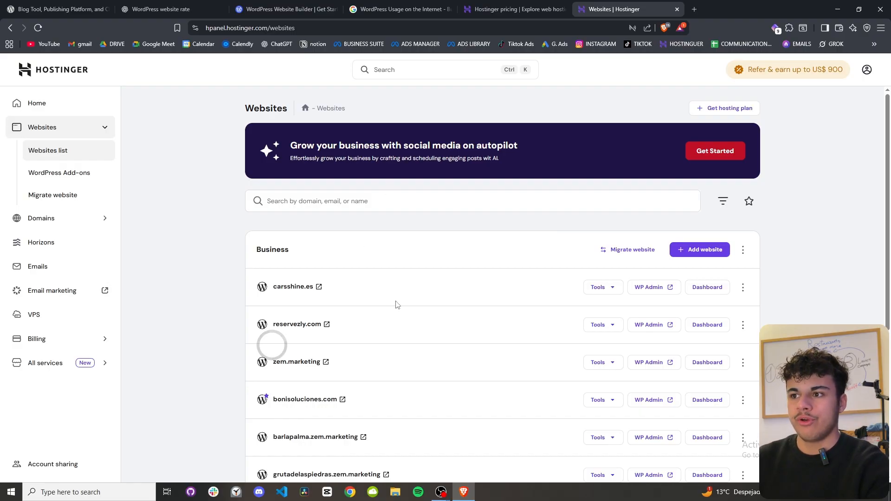
Add a new WordPress website under the Business plan and accept the prefilled admin login details.
click(711, 249)
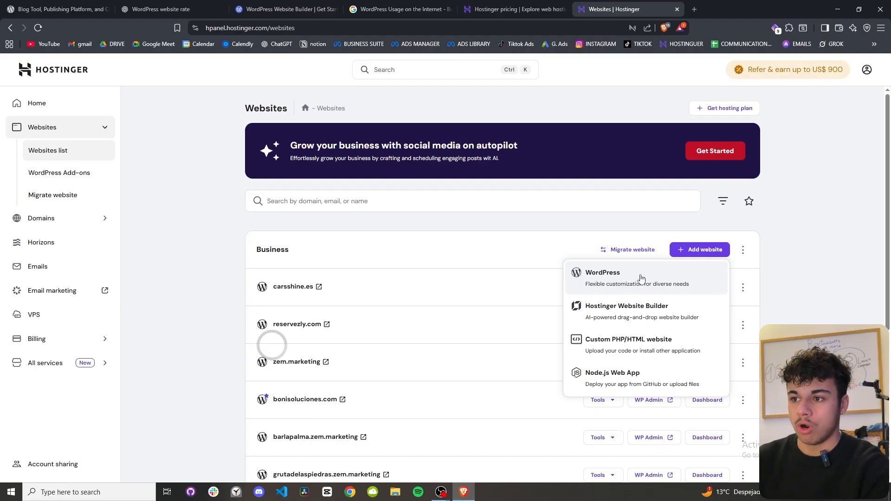
click(610, 287)
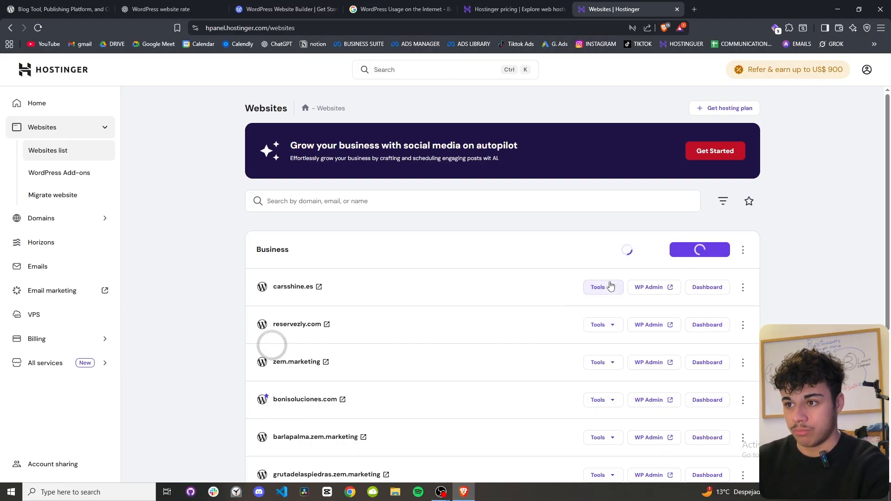
drag(297, 234, 175, 236)
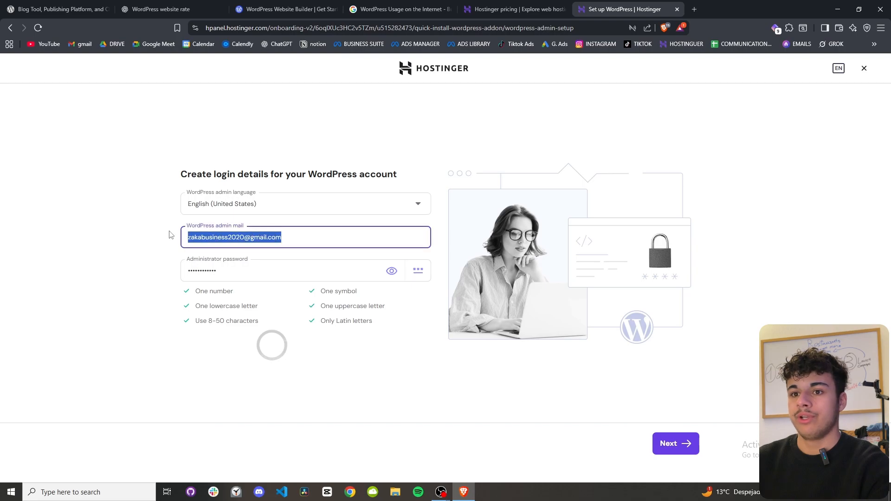
click(171, 258)
drag(243, 274, 146, 275)
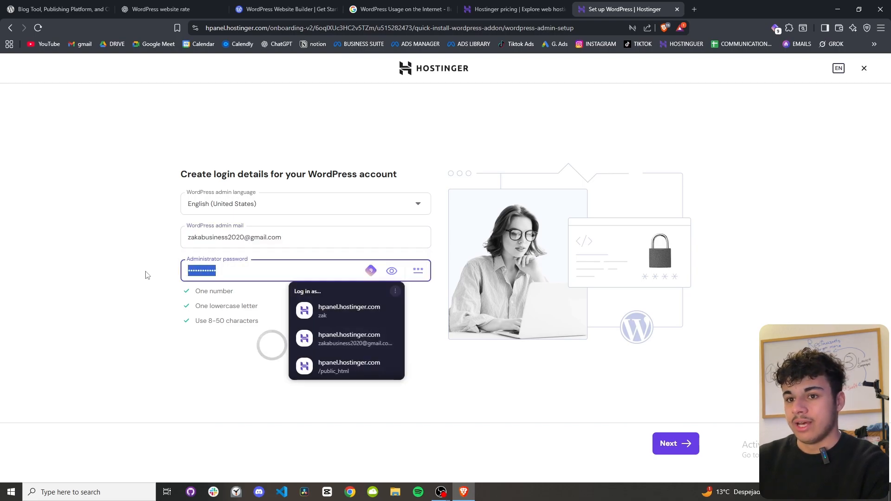
click(145, 276)
drag(234, 272, 82, 273)
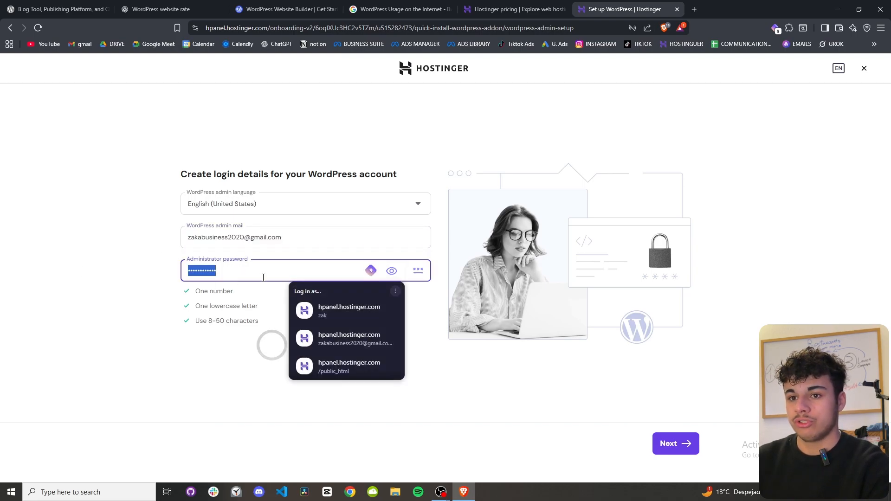
click(249, 274)
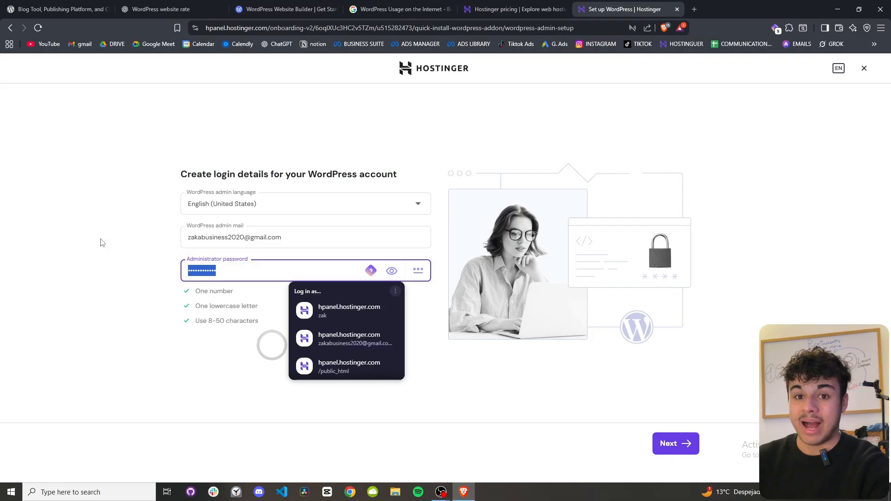
click(681, 446)
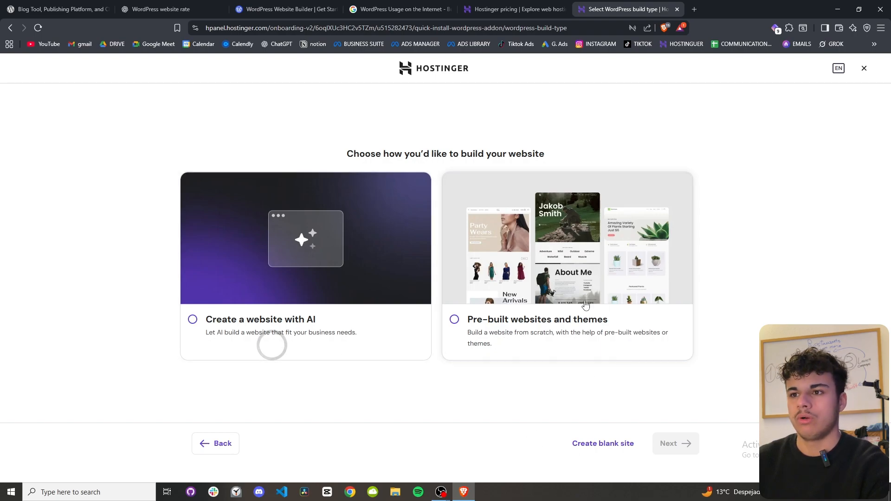
Choose a blank site instead of AI or pre-built themes, and use a temporary domain for it.
click(602, 444)
drag(181, 201, 571, 179)
click(571, 185)
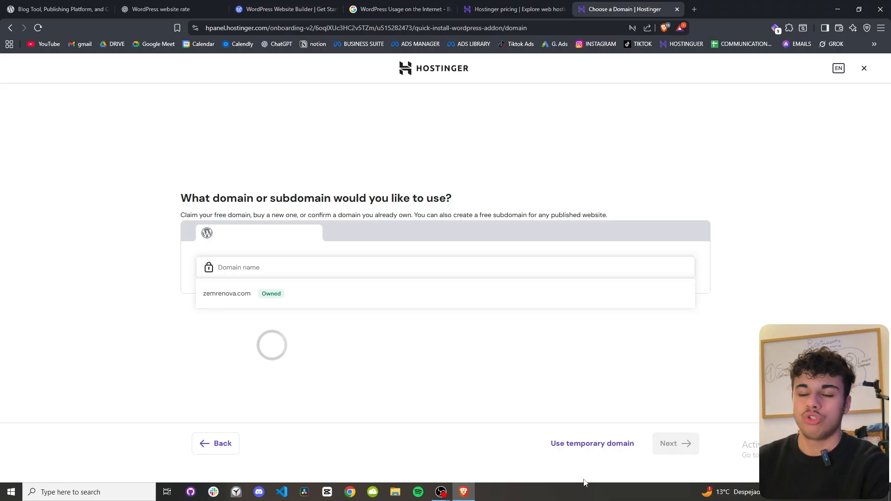
drag(535, 452, 644, 448)
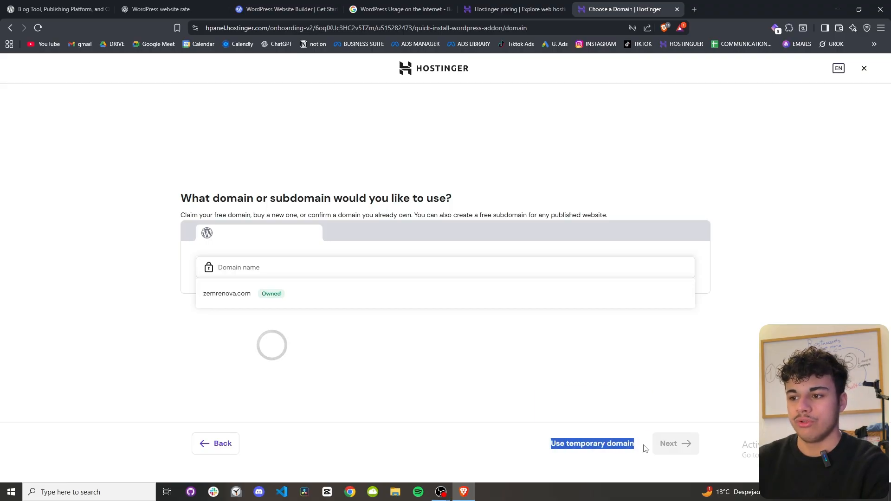
click(574, 449)
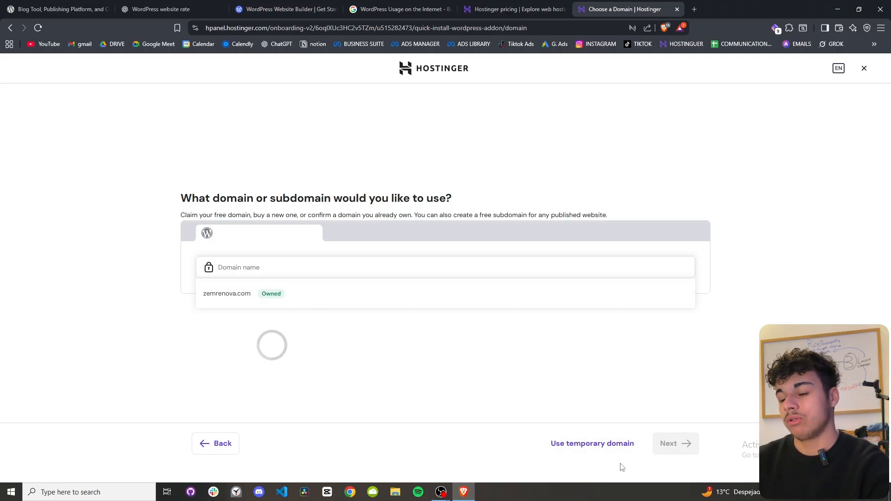
click(593, 452)
drag(379, 316, 528, 332)
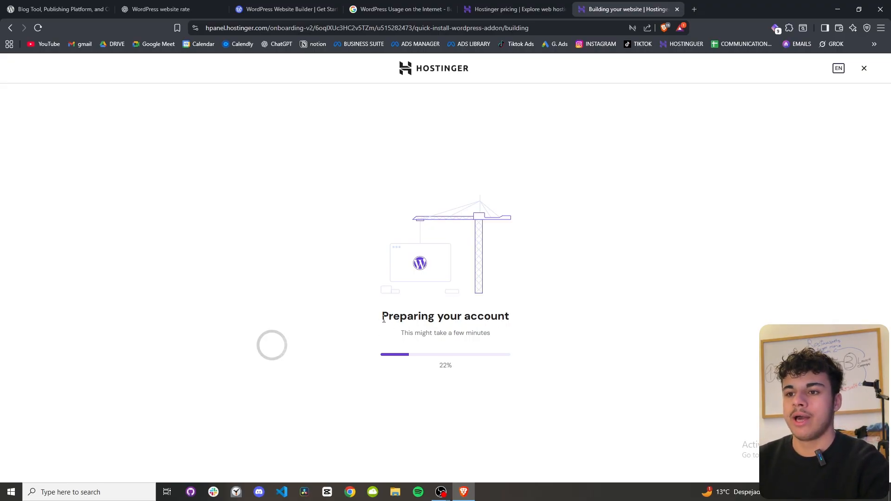
drag(384, 318, 539, 334)
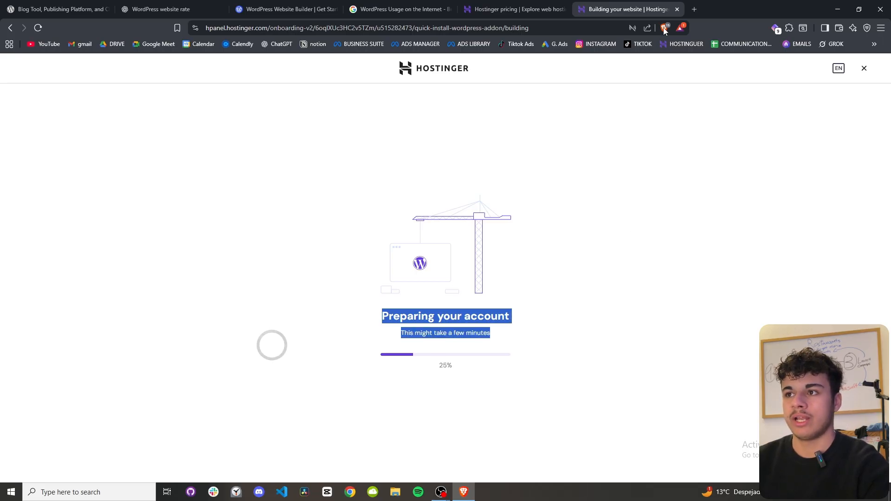
drag(389, 319, 557, 332)
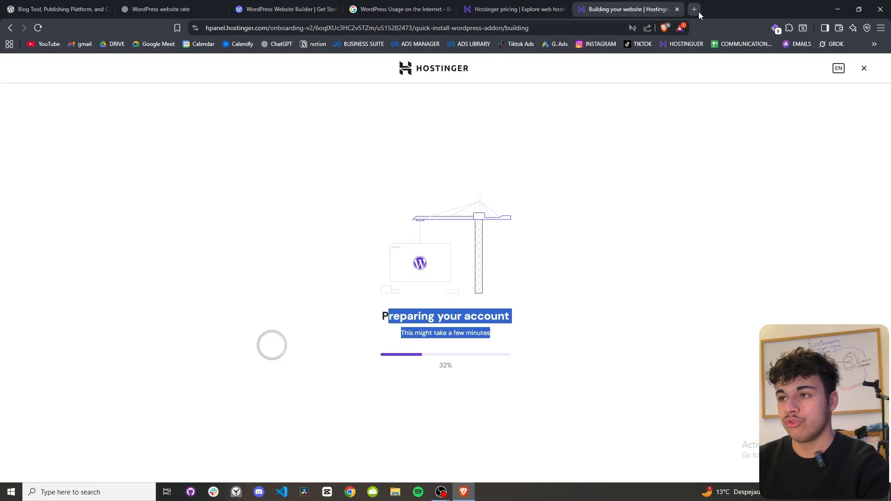
Search the web for "pro elements" in a new browser tab and open the PRO Elements plugin site at proelements.org.
click(695, 9)
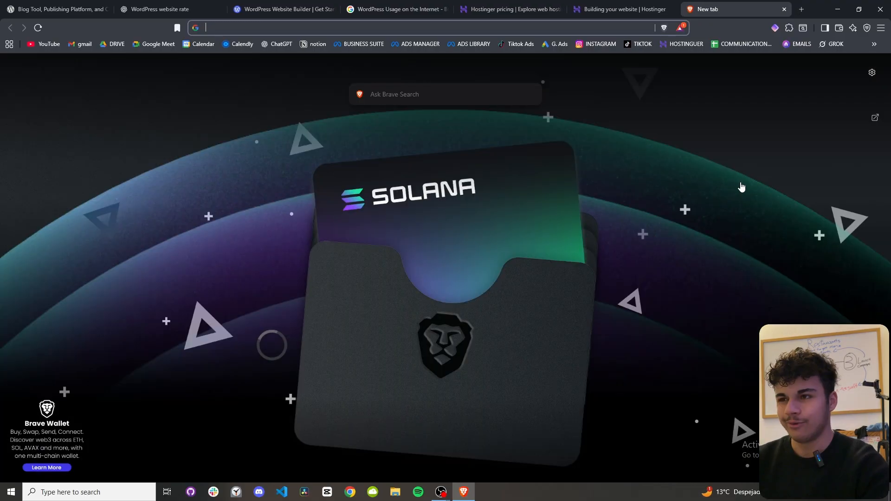
text(pro elements)
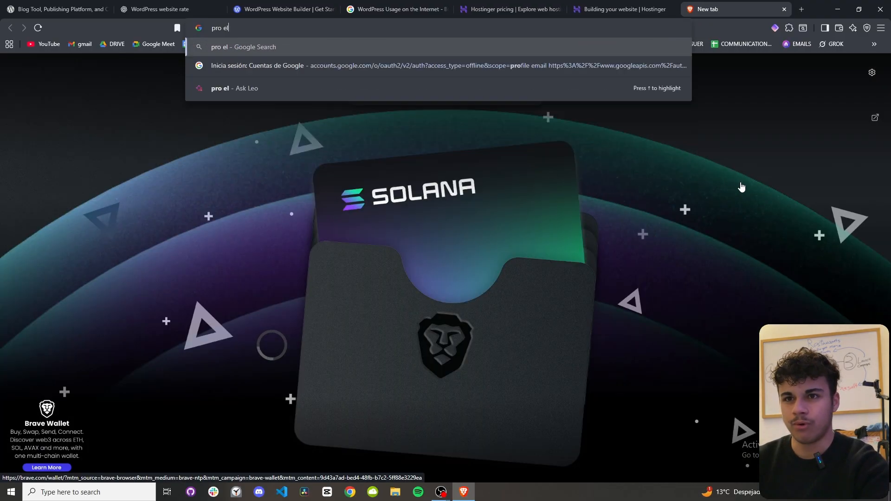
key(Return)
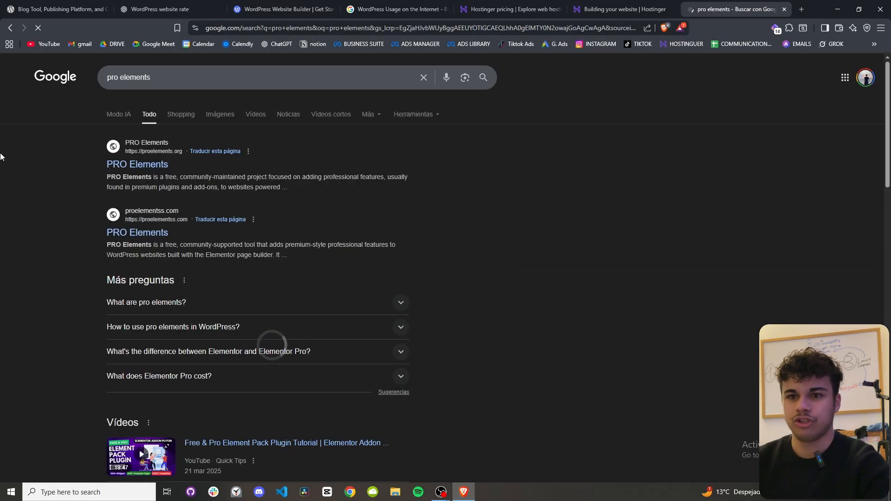
scroll(37, 280, down, 10)
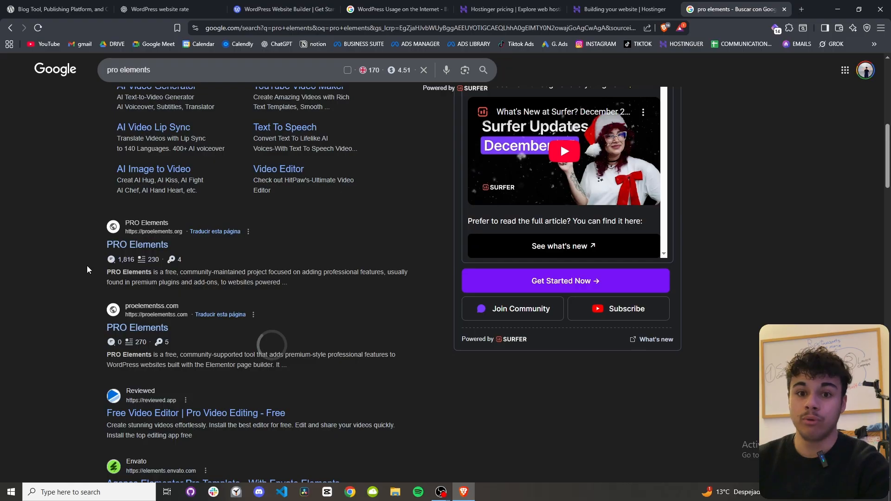
click(138, 244)
click(182, 27)
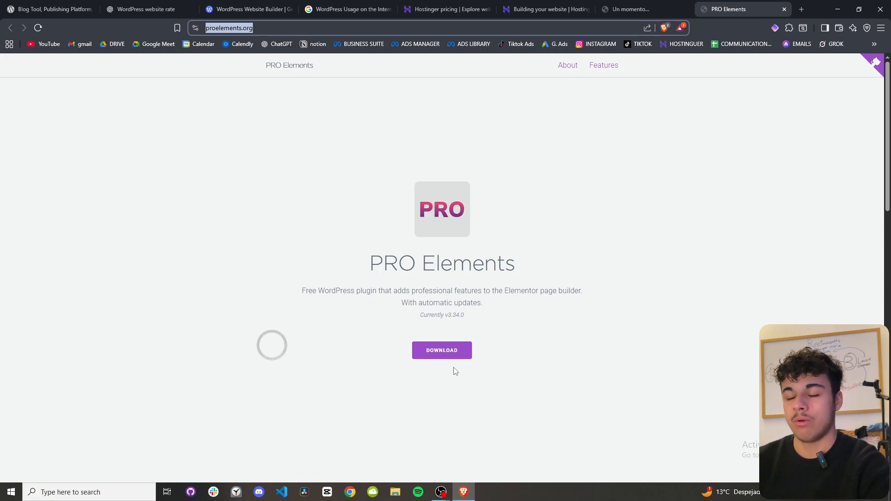
drag(359, 259, 570, 316)
click(342, 224)
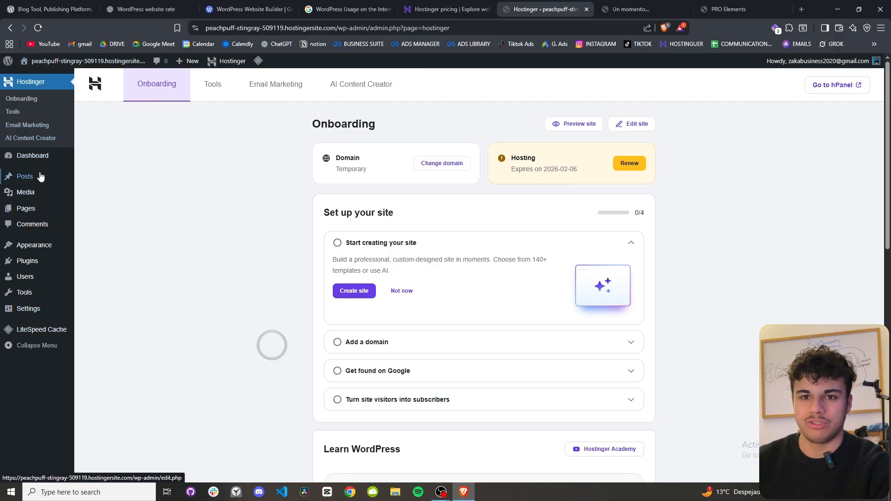
mouse_move(53, 267)
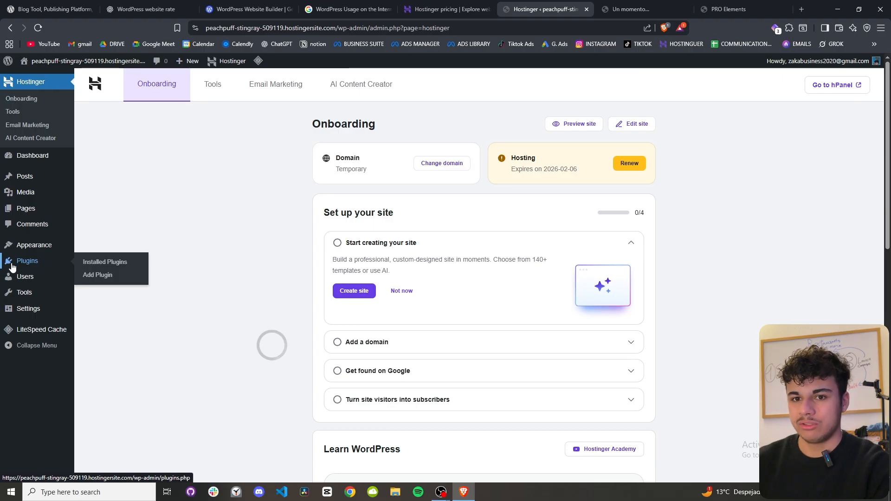
mouse_move(24, 282)
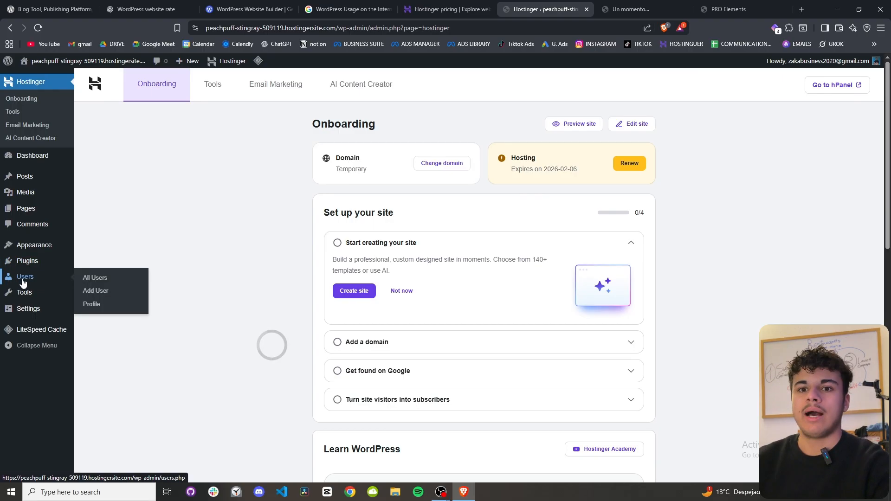
mouse_move(29, 214)
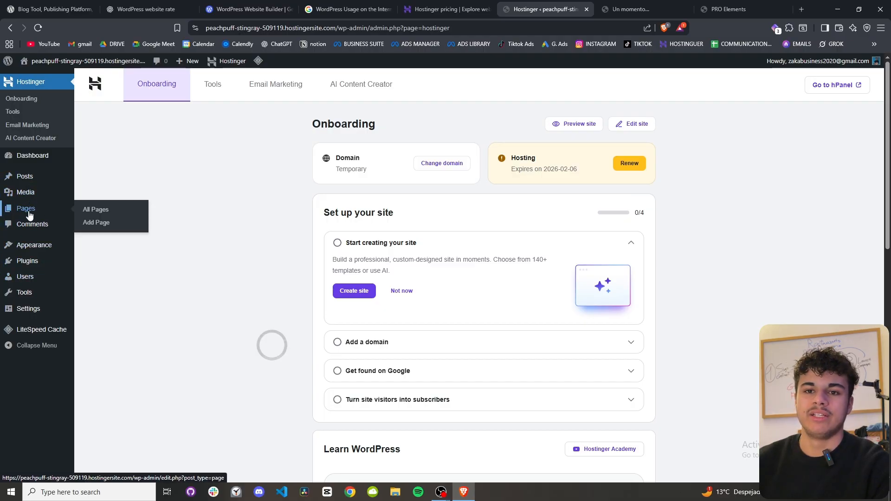
scroll(574, 237, down, 2)
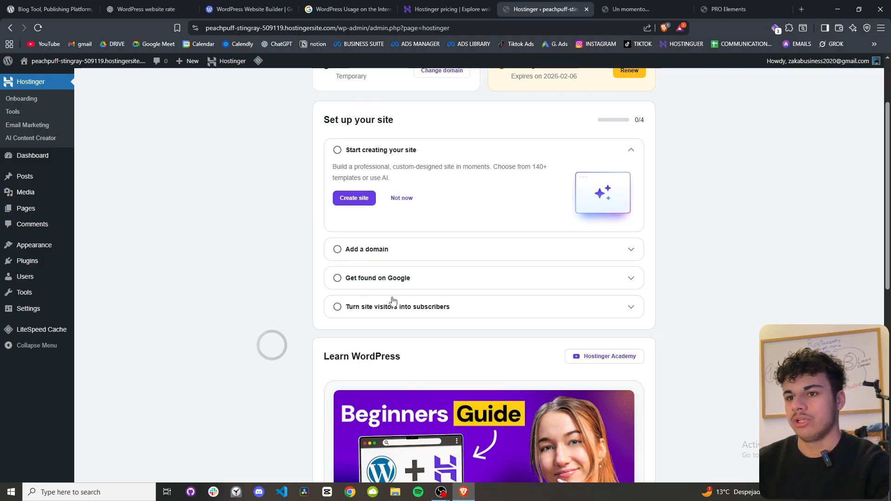
scroll(253, 302, up, 2)
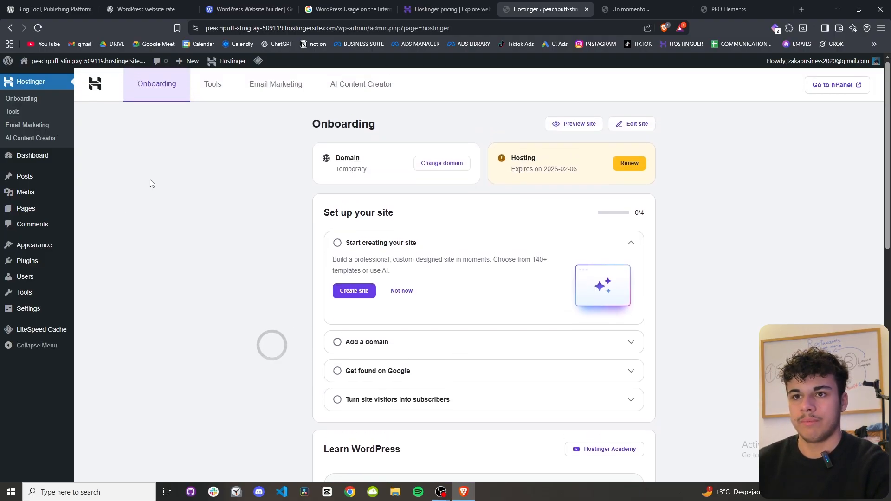
Delete the Hostinger AI, Hostinger Easy Onboarding, Hostinger Reach and Hostinger Tools plugins together, keeping LiteSpeed Cache.
click(31, 263)
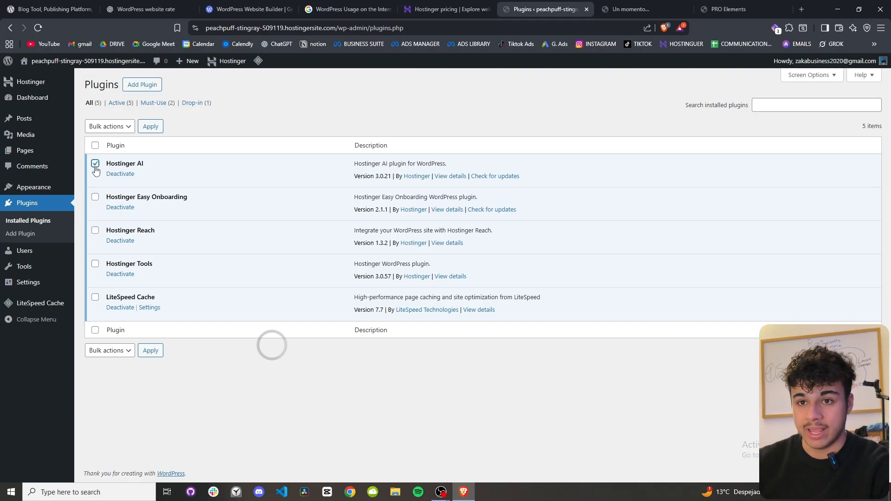
click(95, 199)
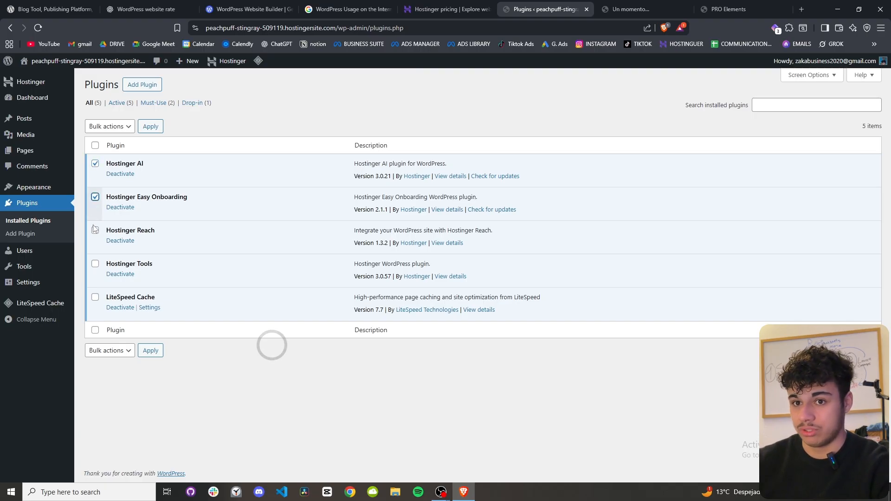
click(95, 230)
click(95, 264)
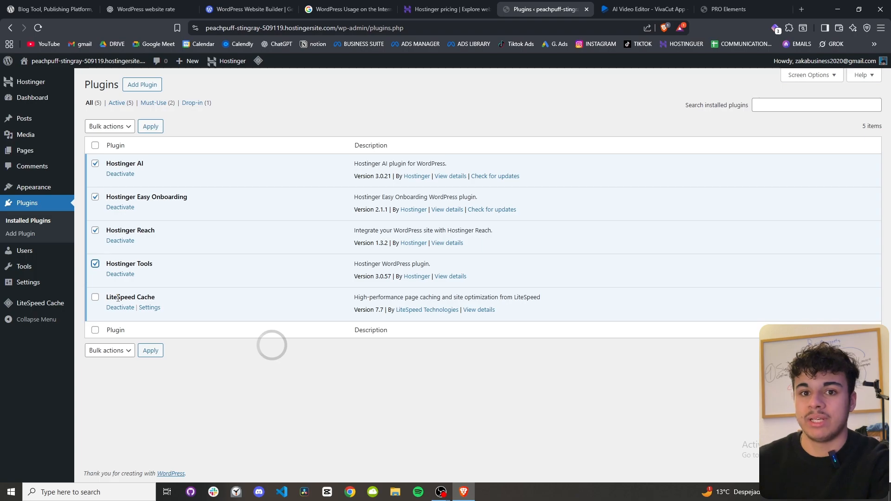
click(119, 350)
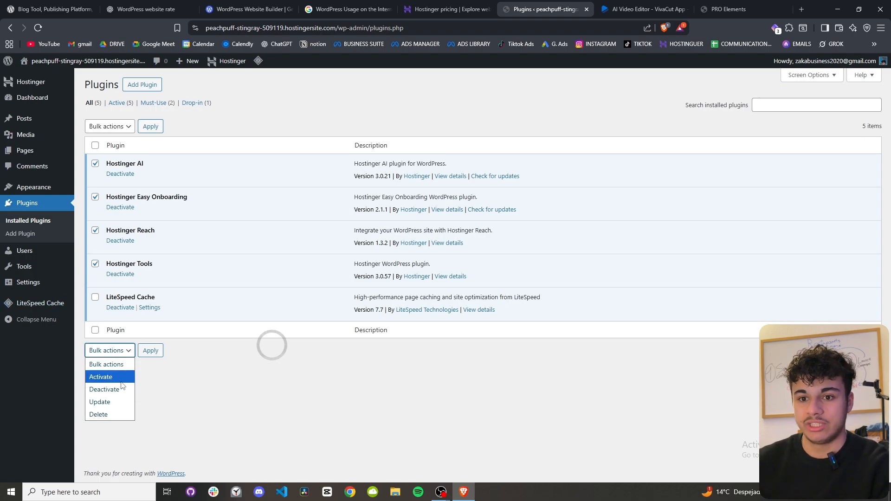
click(114, 414)
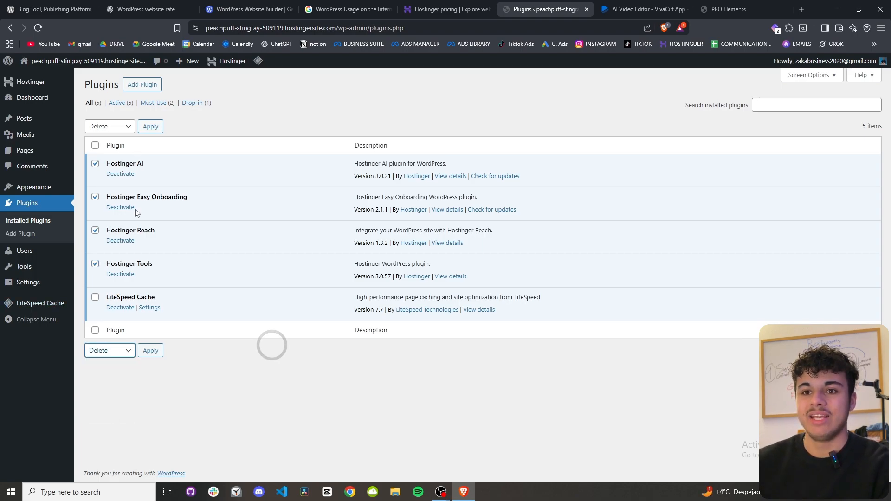
click(150, 352)
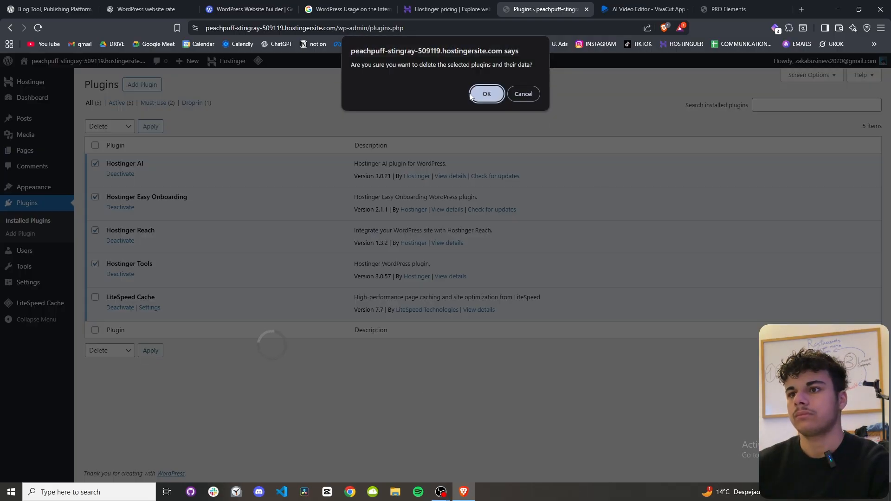
click(482, 94)
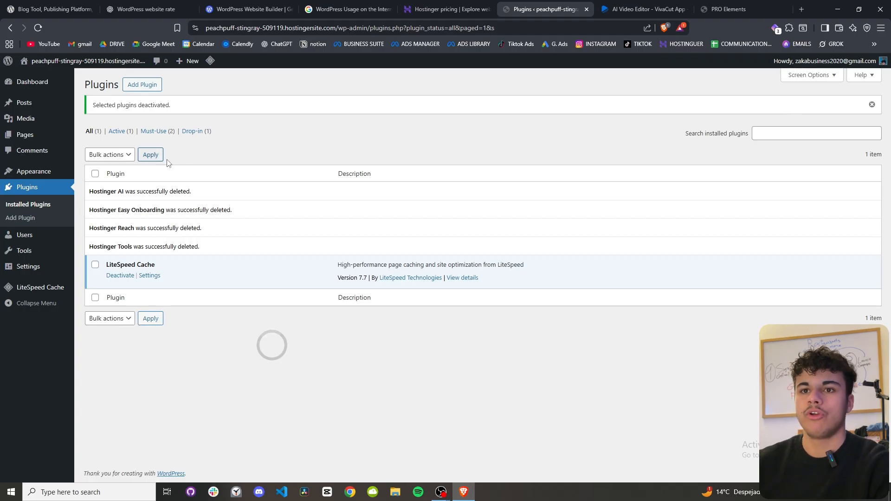
Search the plugin directory for "elementor", then install and activate the Elementor Website Builder plugin.
click(144, 86)
click(733, 128)
text(elementor)
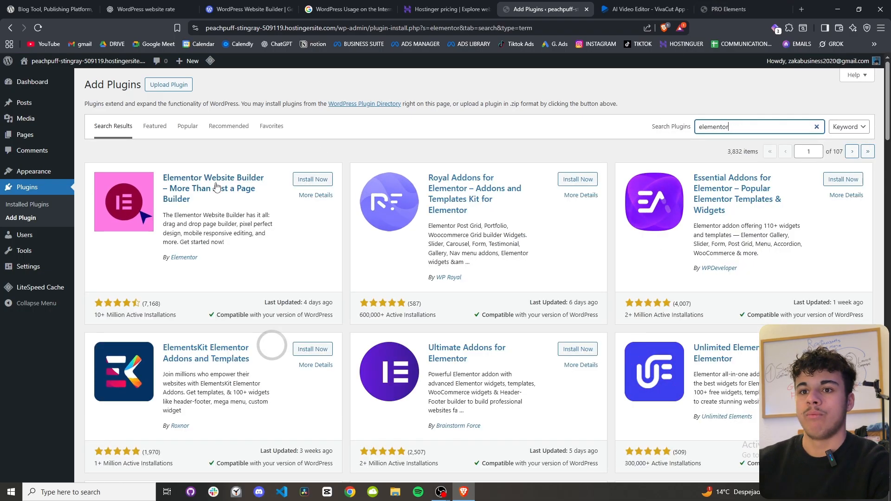
click(321, 184)
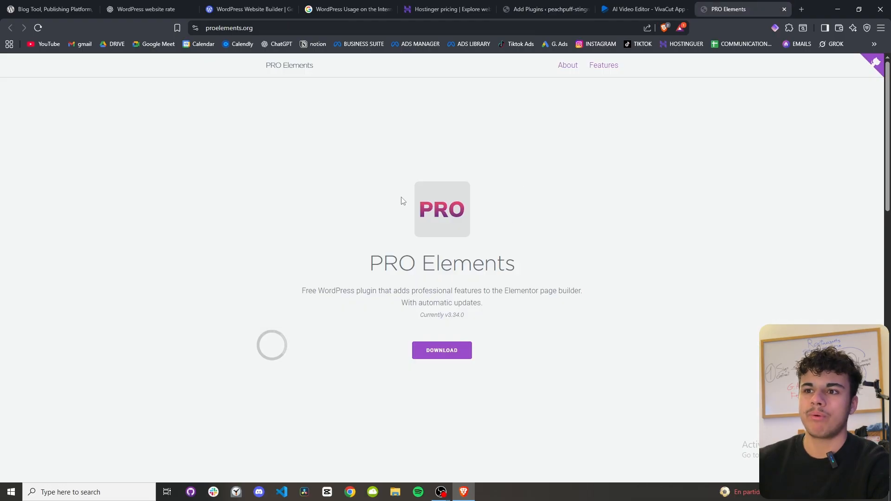
drag(372, 254, 553, 281)
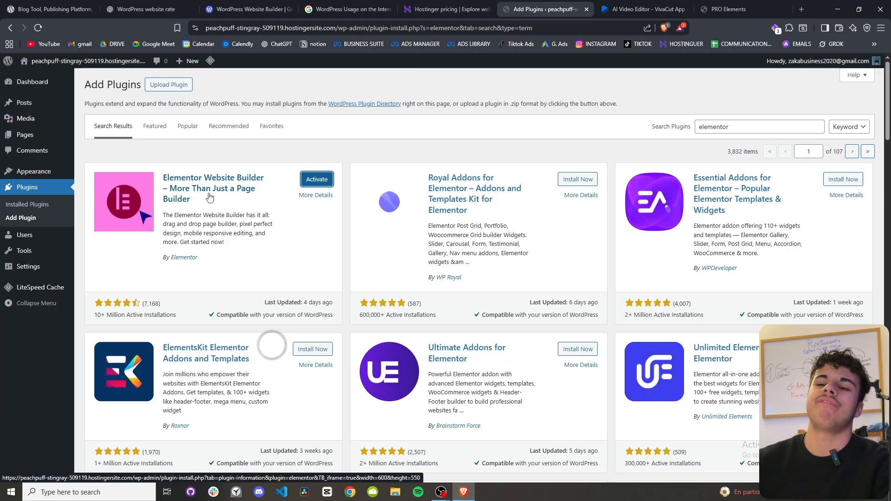
click(317, 179)
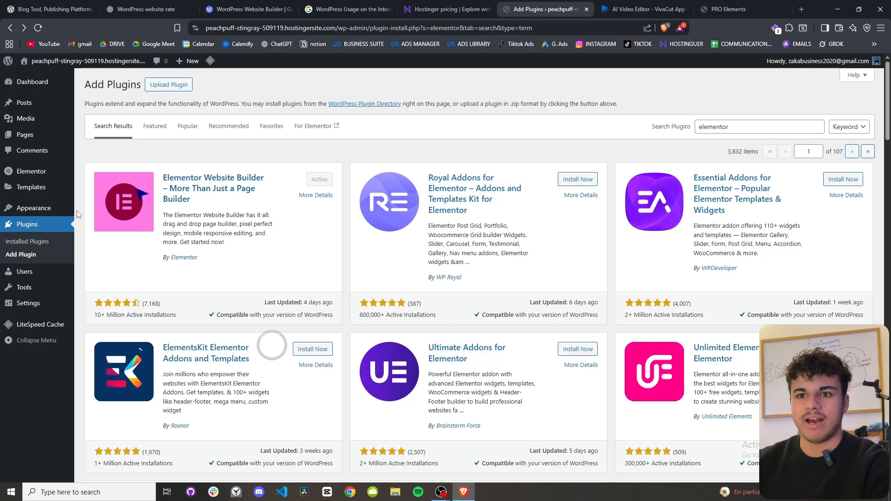
Install the PRO Elements plugin by uploading pro-elements.zip and activate it.
click(37, 246)
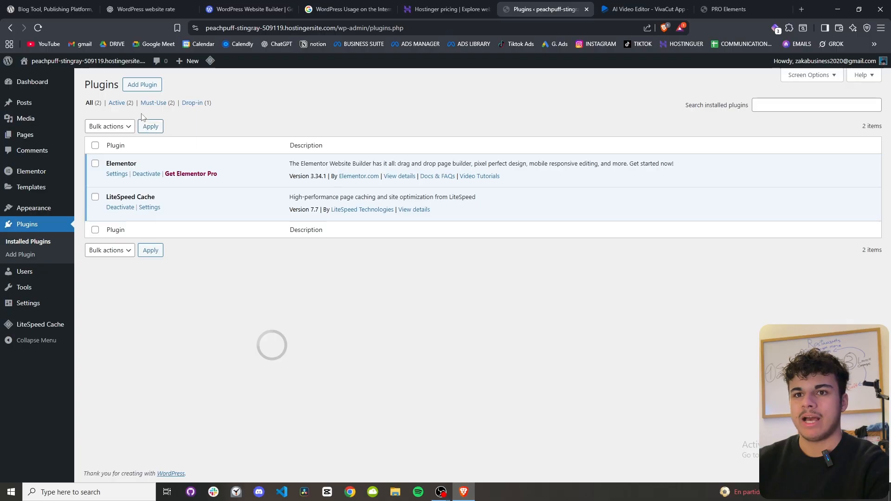
click(143, 85)
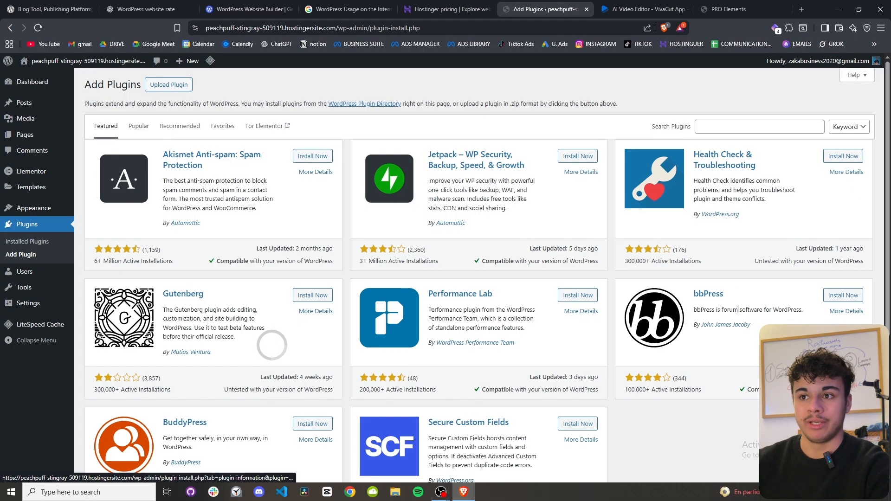
click(168, 87)
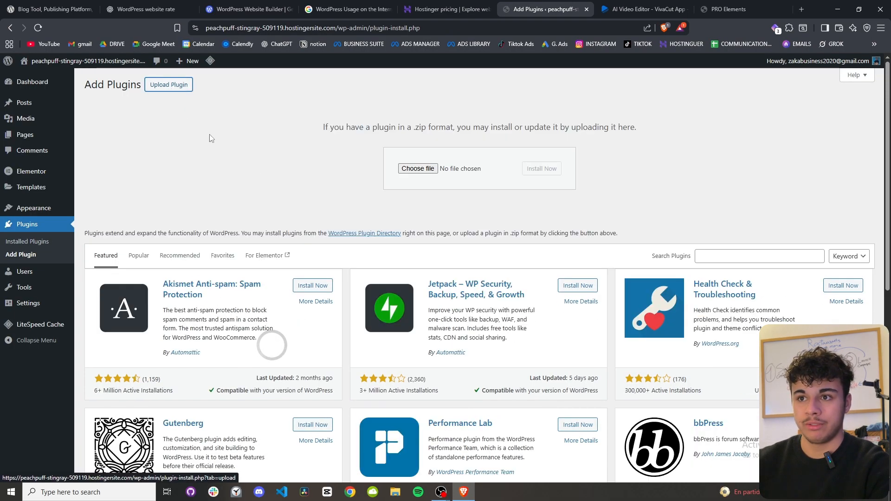
drag(314, 131, 547, 129)
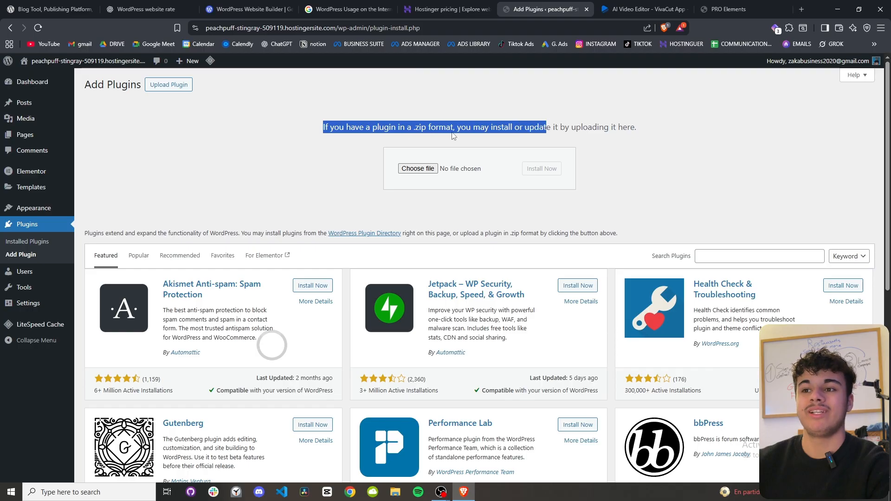
click(727, 8)
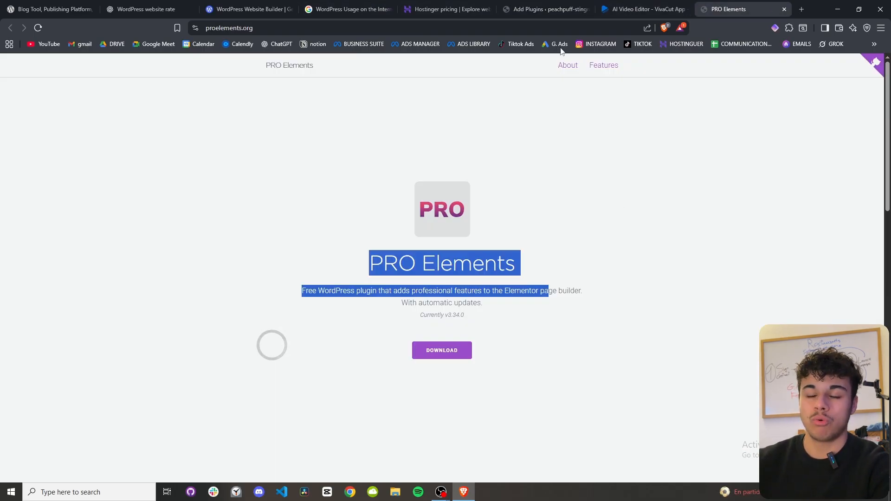
click(533, 6)
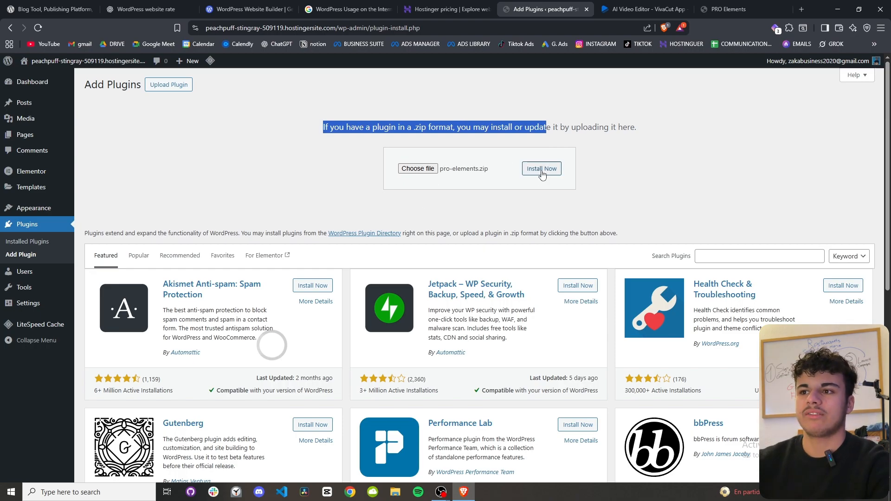
click(541, 172)
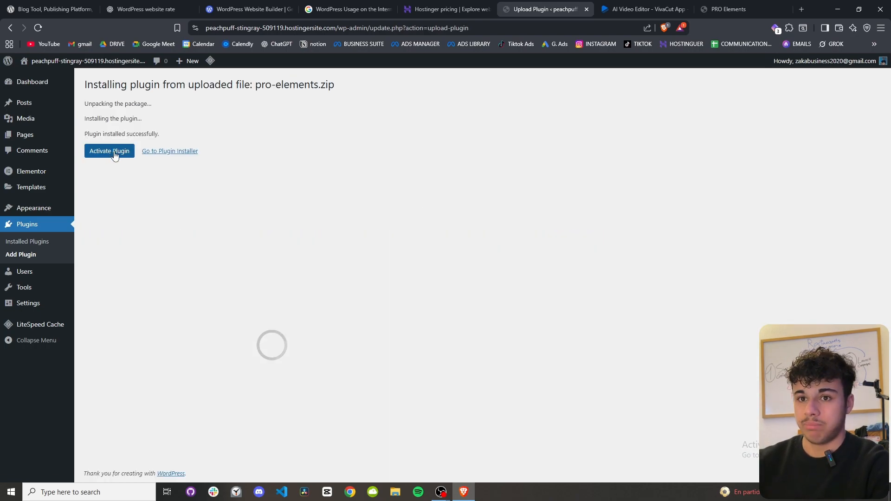
click(114, 156)
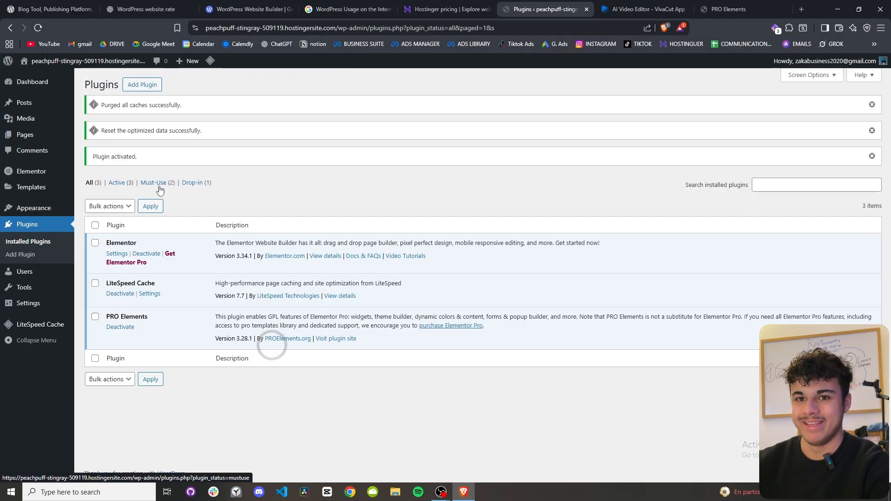
Add a new page without a starter pattern and open it in the Elementor editor, skipping the AI trial offer.
mouse_move(32, 139)
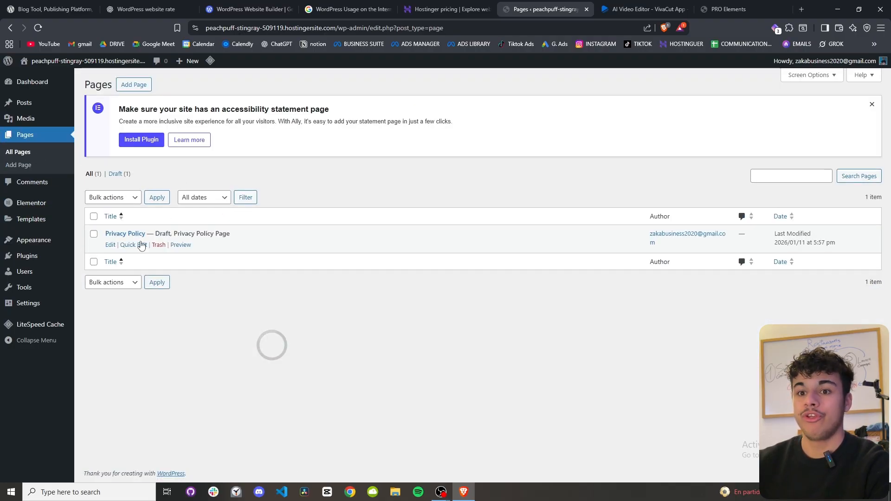
click(139, 85)
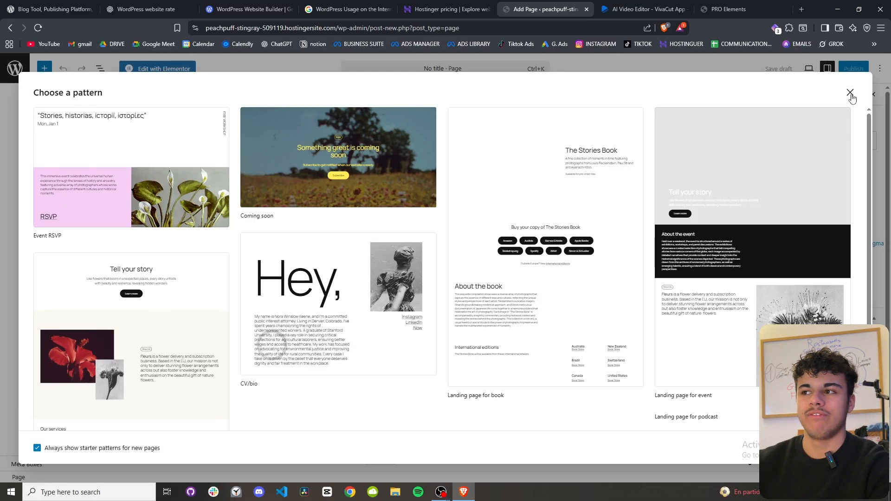
click(849, 93)
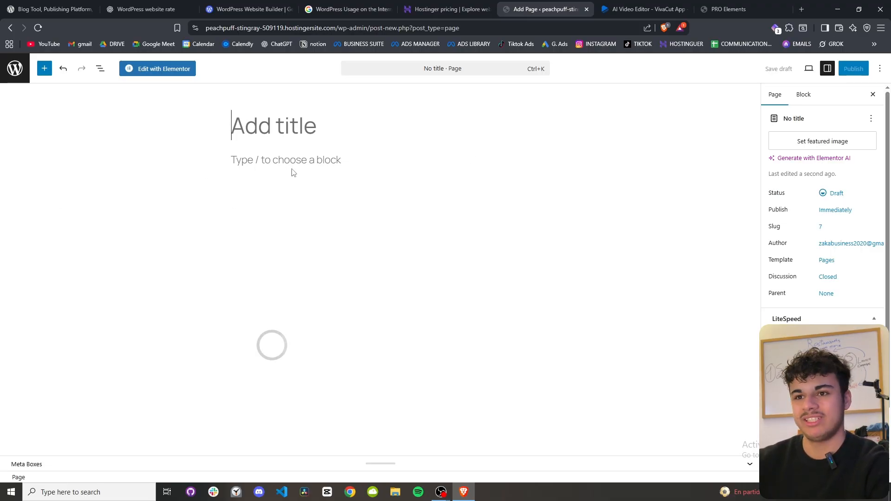
click(280, 158)
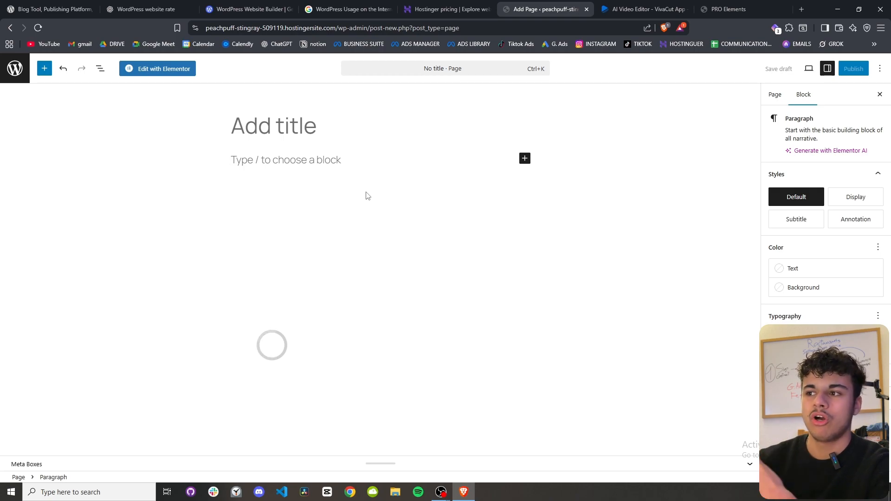
click(176, 69)
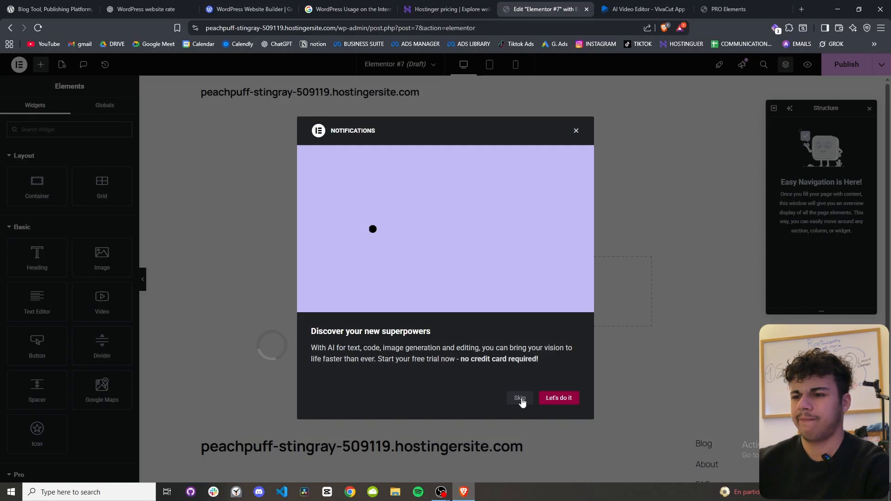
click(523, 402)
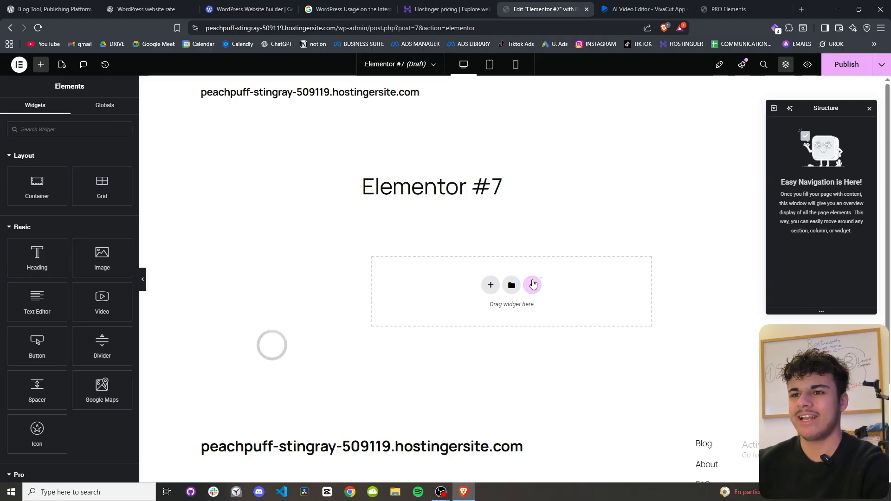
Look over the empty page canvas and browse the widgets available in the Elementor editor.
scroll(530, 277, down, 3)
scroll(632, 277, up, 3)
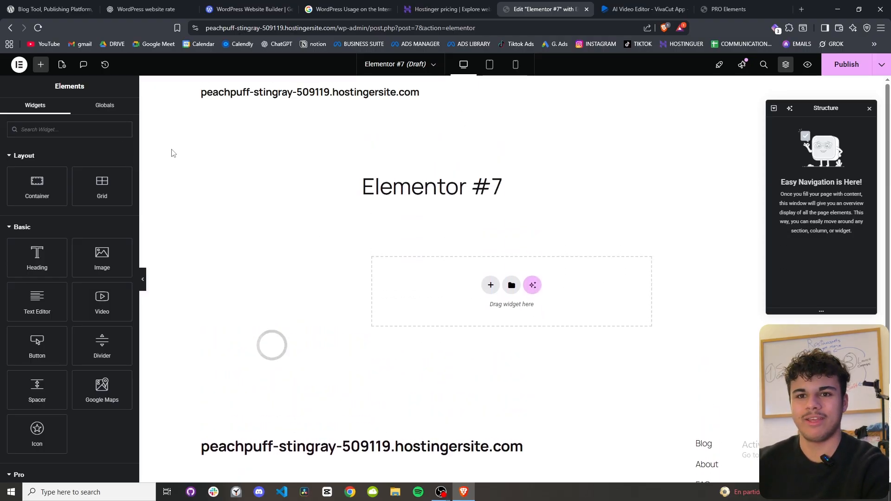
drag(137, 127, 138, 380)
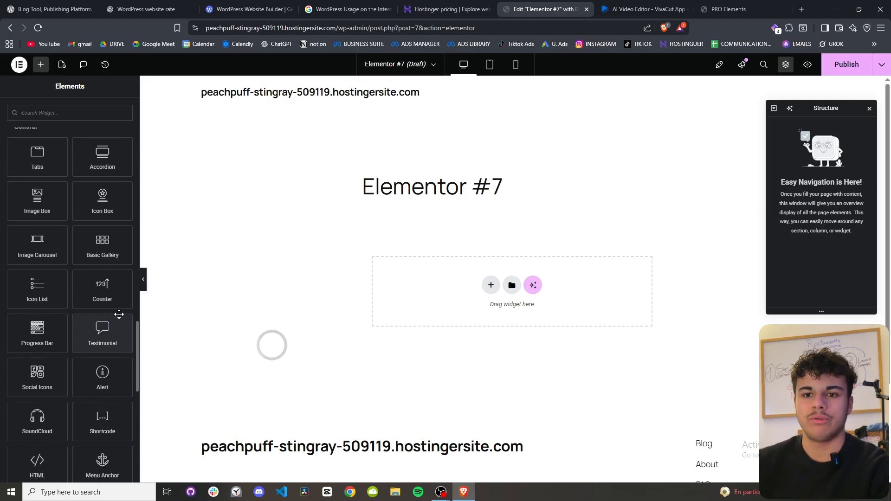
scroll(58, 217, up, 15)
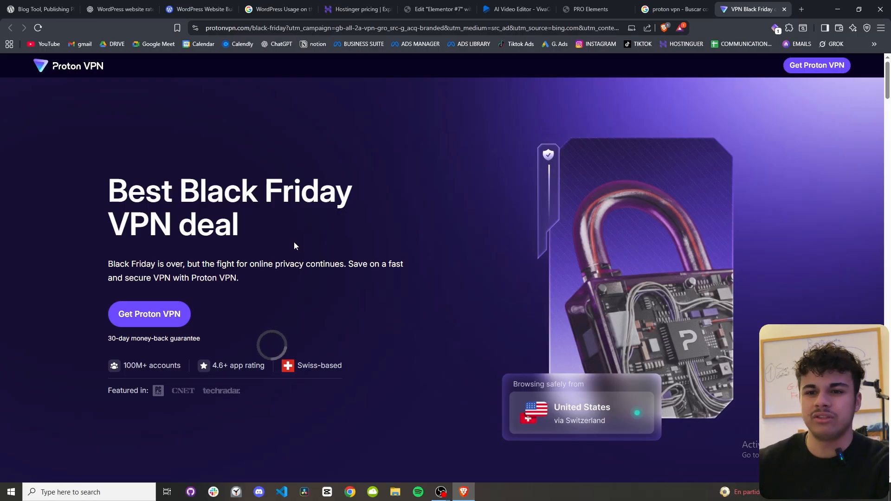
Examine the Proton VPN Black Friday landing page, including its headline, pricing plans and web address, and return to the Elementor page editor.
drag(887, 75, 861, 111)
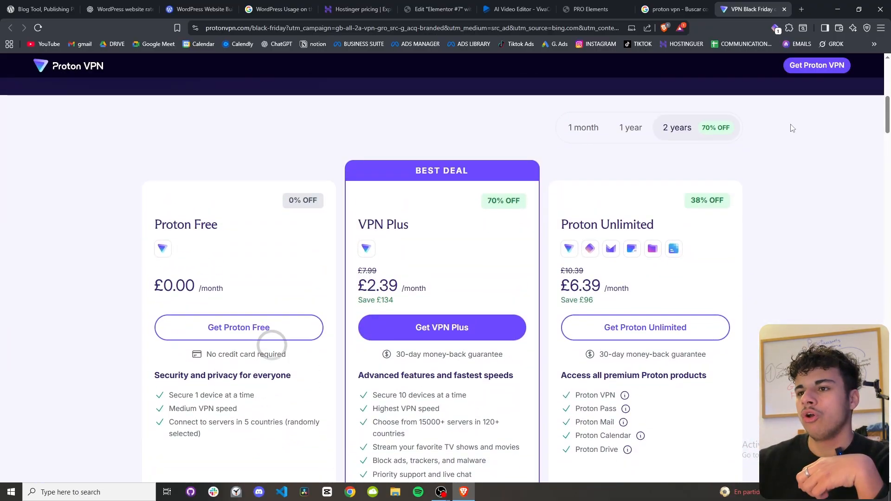
scroll(589, 263, up, 4)
scroll(650, 278, down, 12)
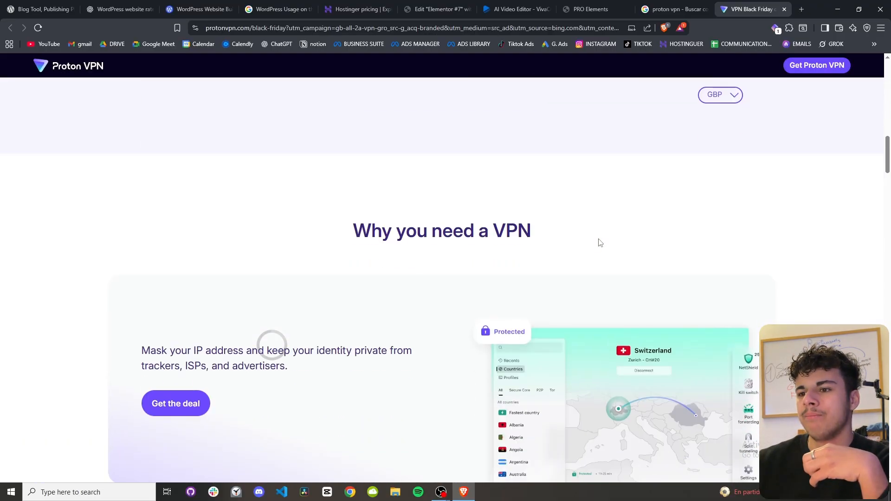
scroll(599, 242, down, 12)
drag(882, 179, 888, 245)
scroll(598, 282, up, 15)
drag(155, 193, 281, 264)
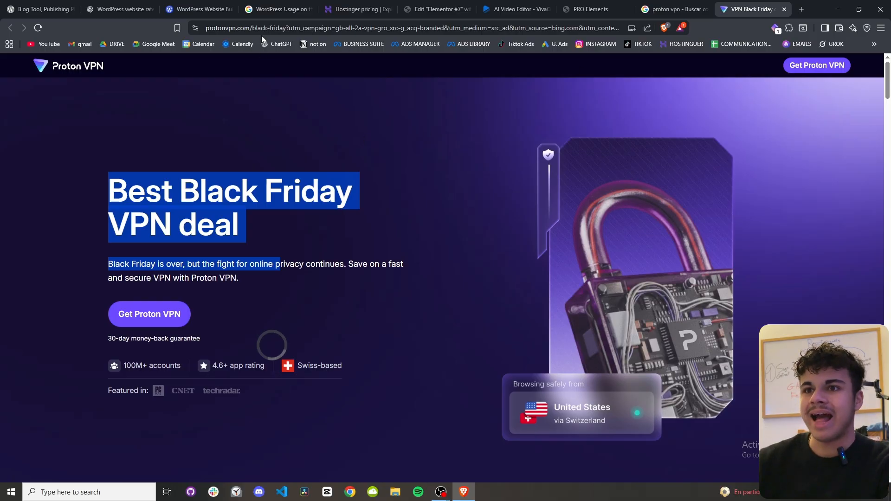
click(208, 29)
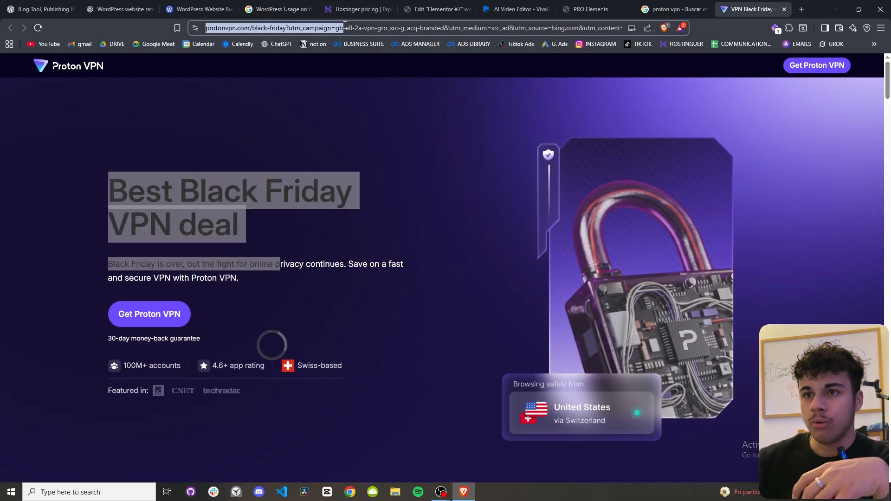
click(275, 29)
drag(276, 29, 352, 29)
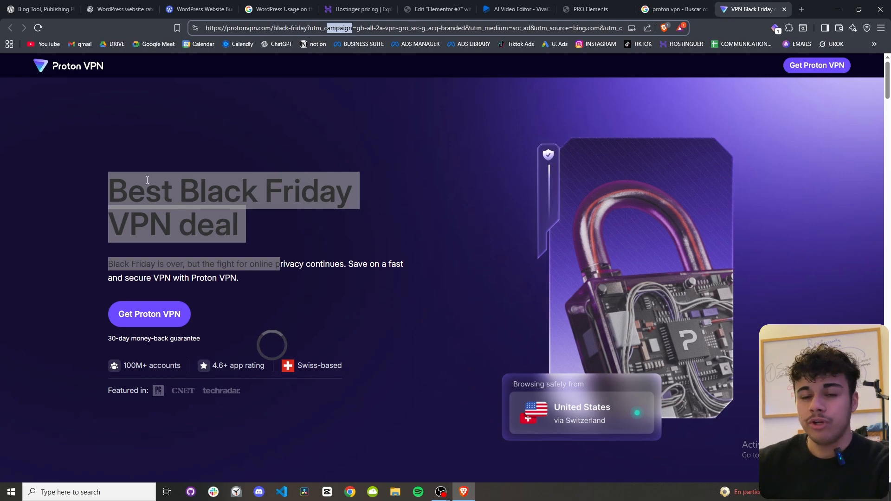
click(289, 209)
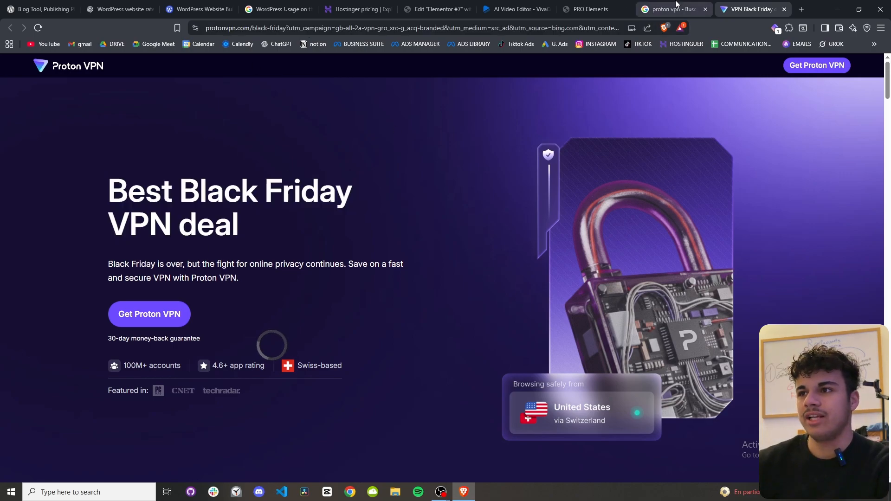
click(440, 6)
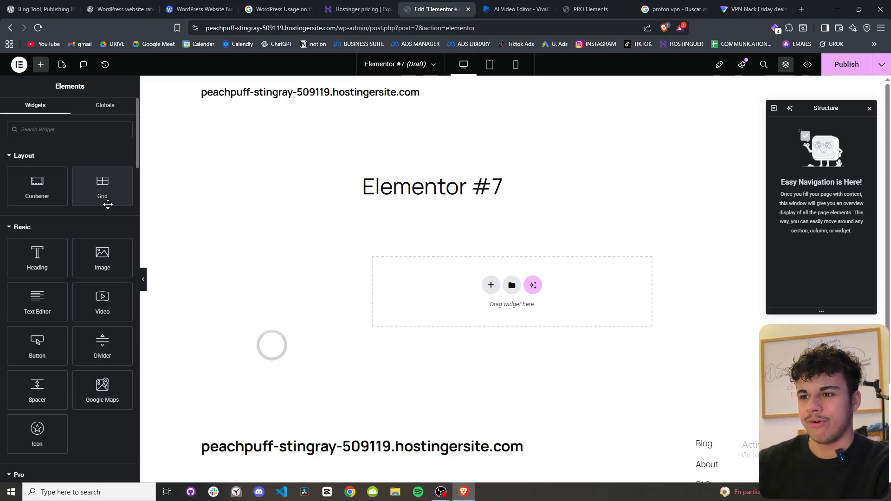
Add a Flexbox container with the single-column, downward-direction structure to the page.
click(491, 285)
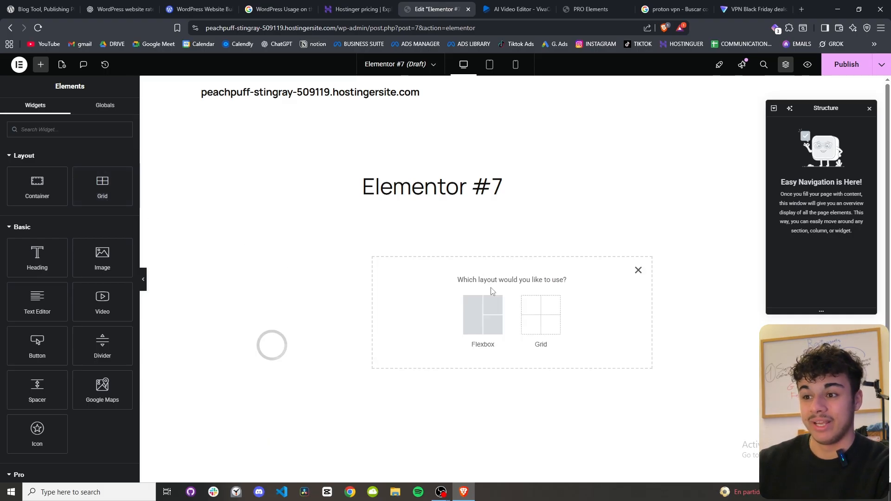
click(495, 323)
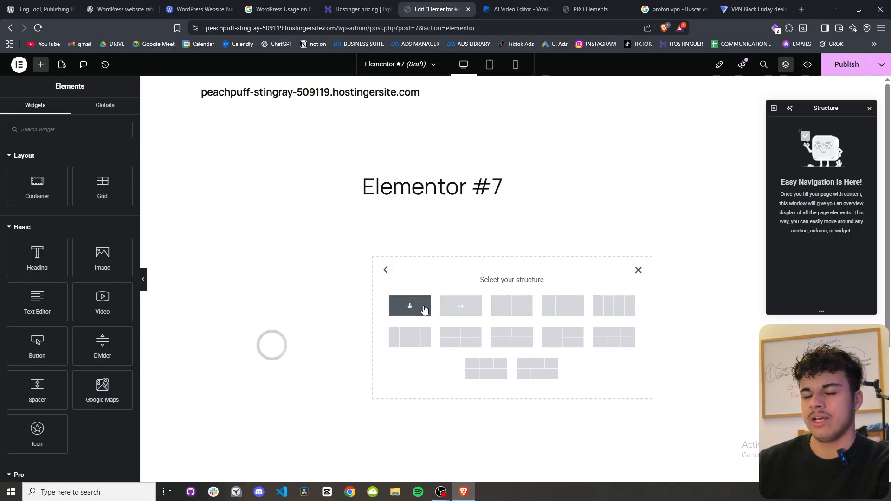
click(410, 317)
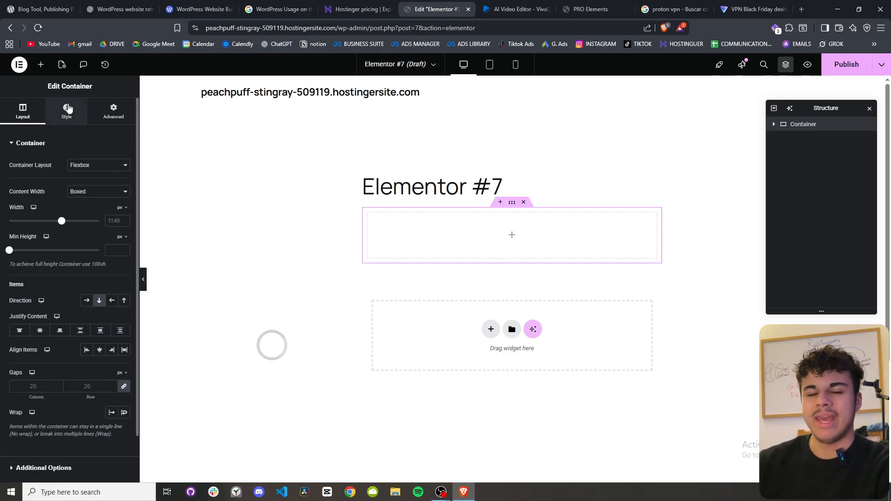
Place a heading, a text editor and an image widget in the single-column container.
click(41, 64)
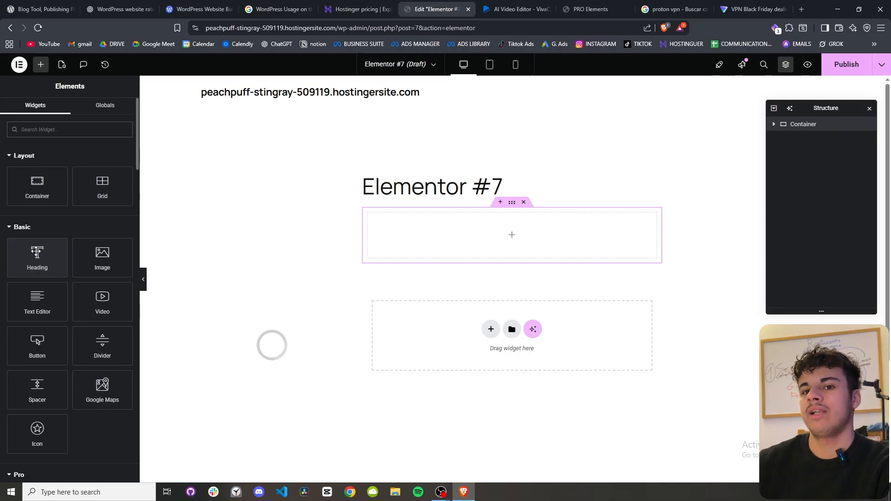
drag(37, 252, 473, 224)
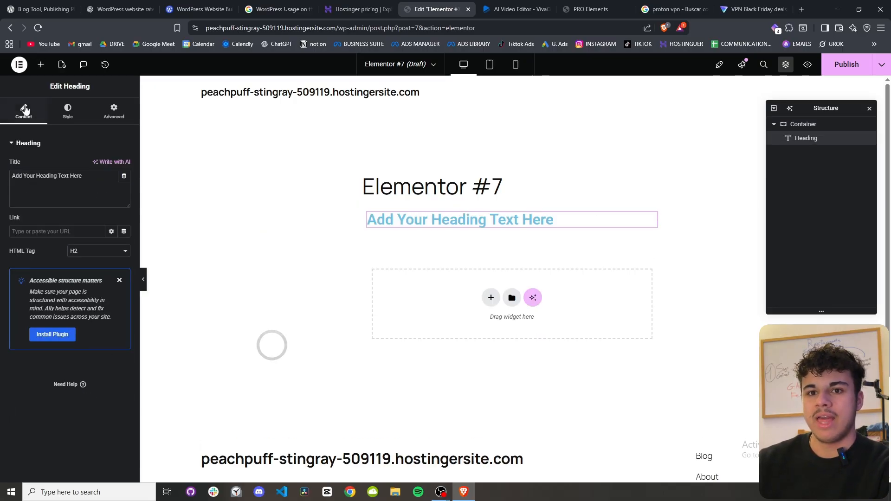
click(41, 65)
drag(37, 310, 497, 227)
click(40, 66)
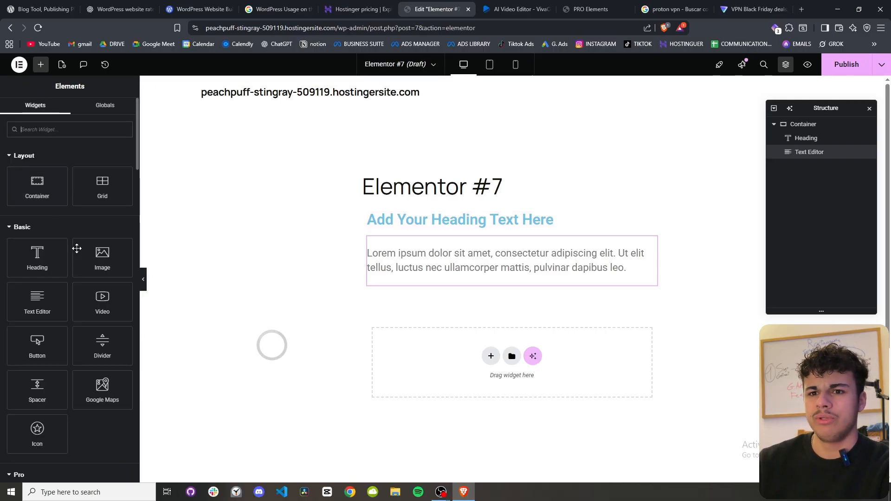
drag(120, 260, 511, 268)
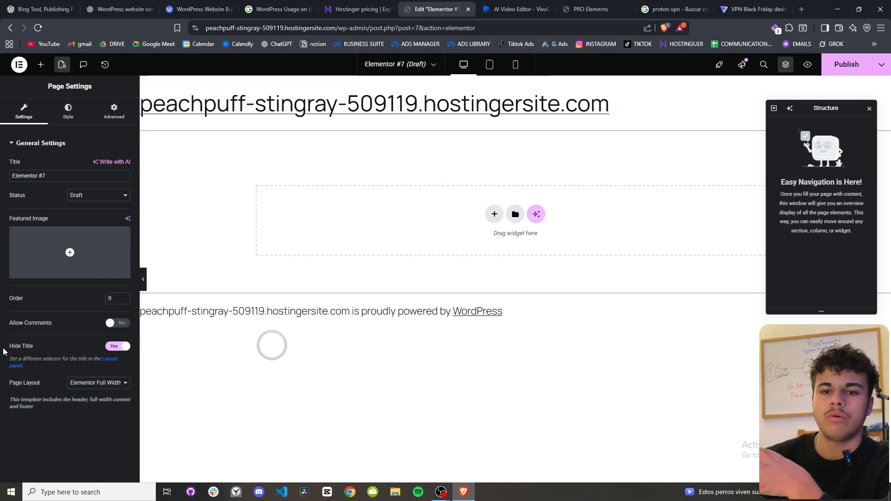
Review the Hide Title and Page Layout options in the page settings, and check the mobile view mode.
drag(5, 348, 21, 347)
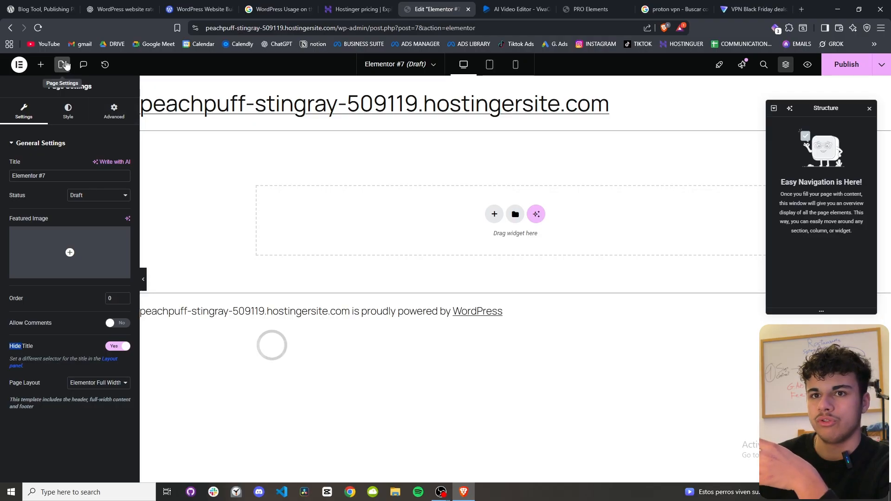
click(80, 383)
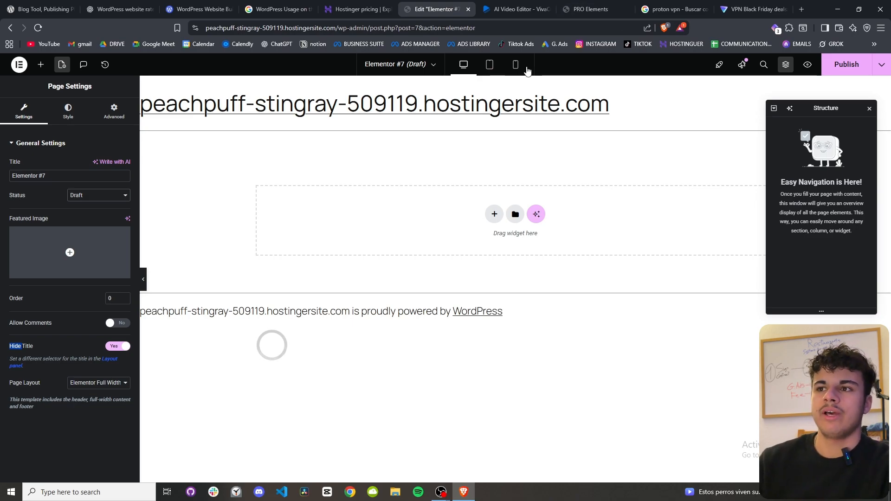
click(515, 64)
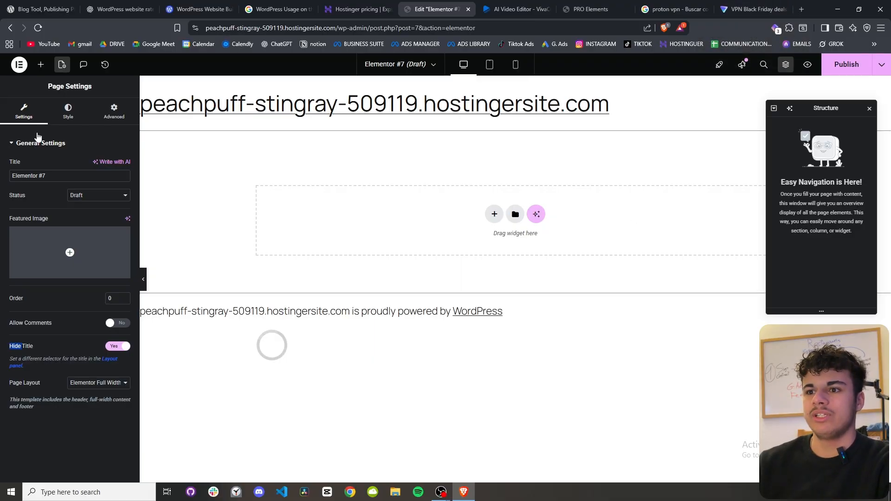
Add a single-column Flexbox container to the full-width page, place a heading widget in it and open the heading's context options.
click(495, 216)
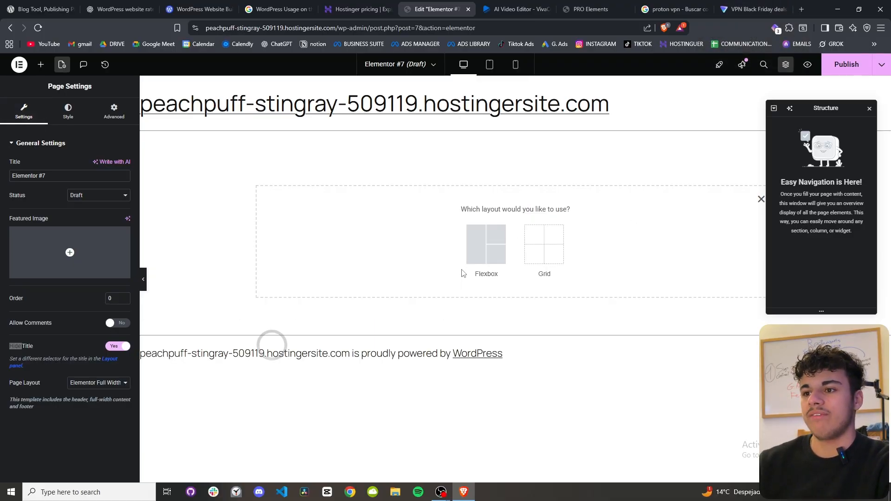
click(486, 246)
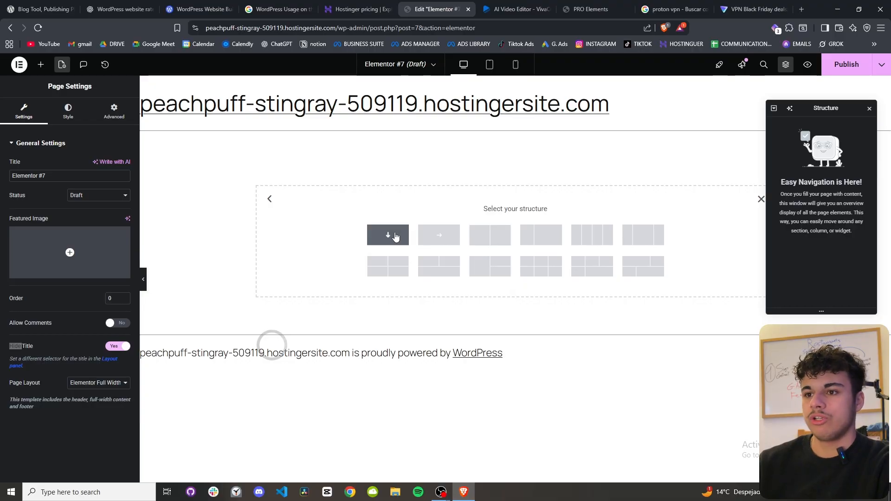
click(394, 235)
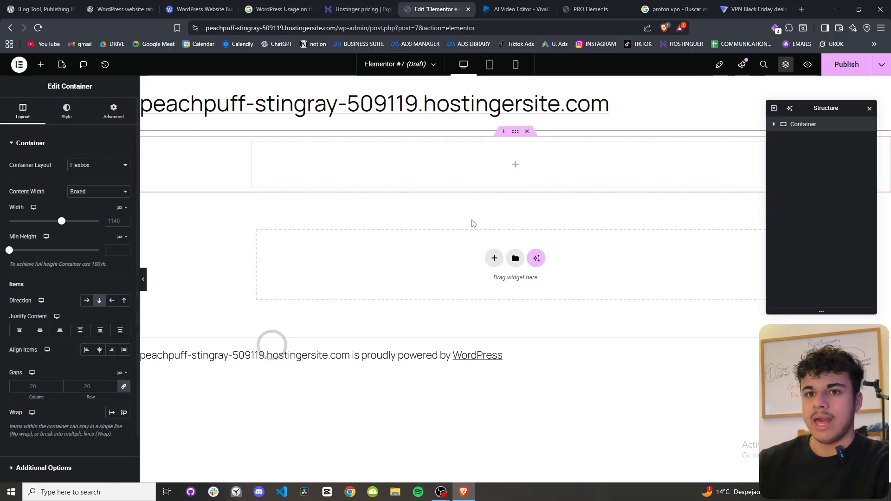
click(41, 64)
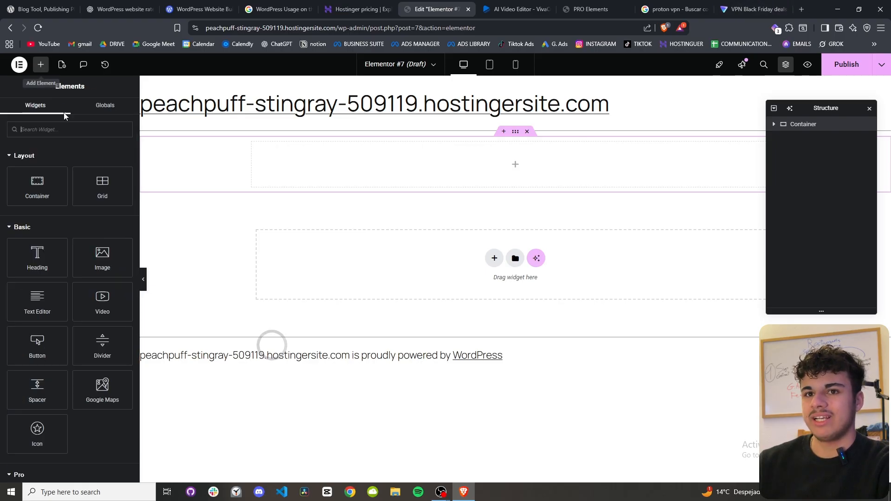
drag(38, 265, 509, 173)
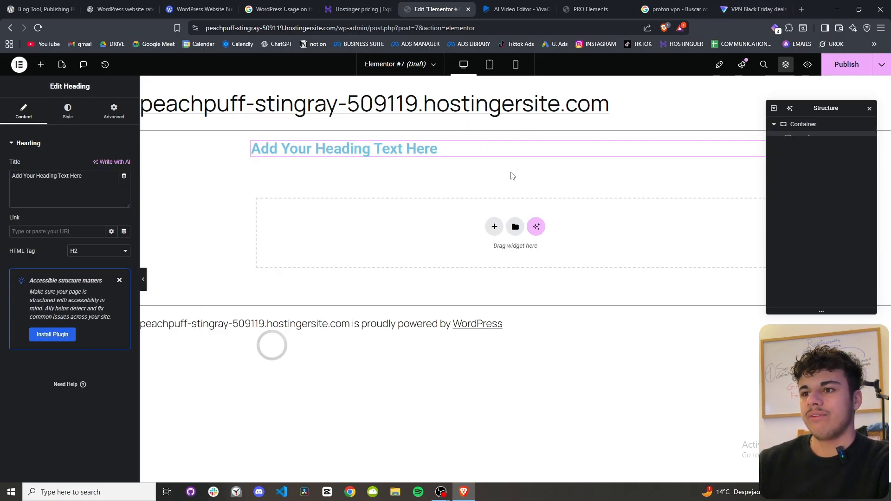
right_click(440, 155)
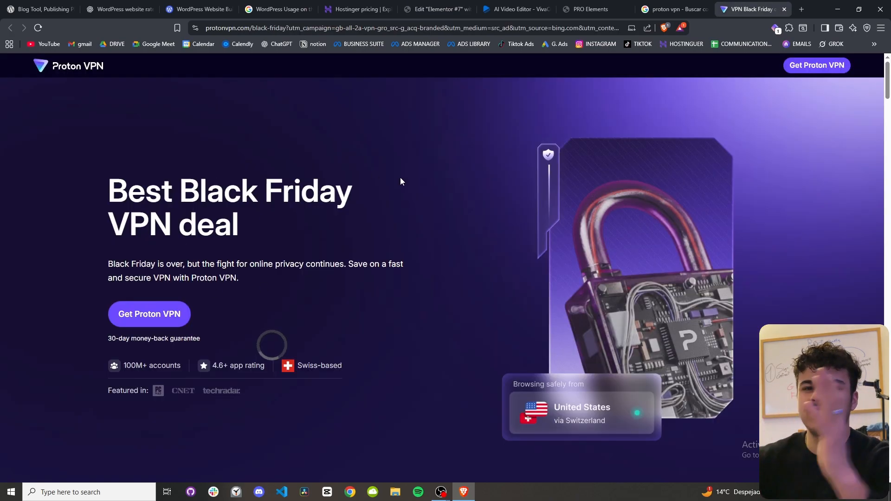
Add a grid with two columns and one row to the page, using the Proton VPN landing page's hero section as the layout reference.
scroll(600, 236, down, 2)
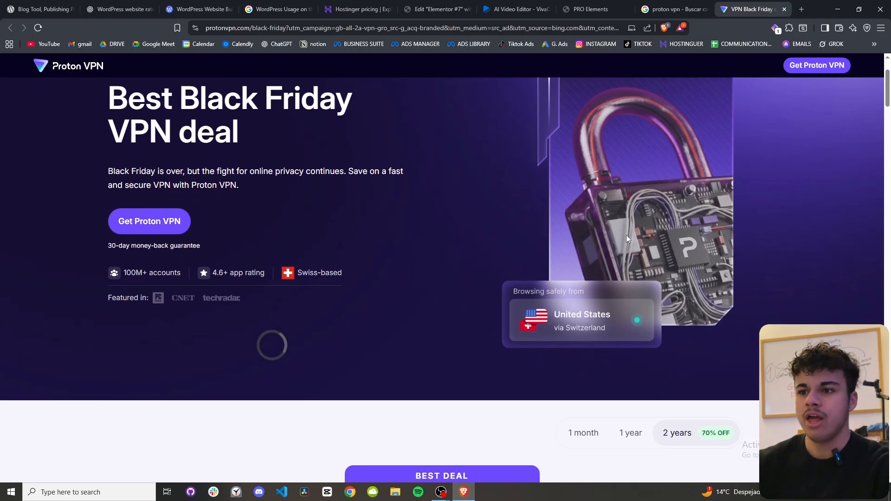
scroll(2, 424, up, 2)
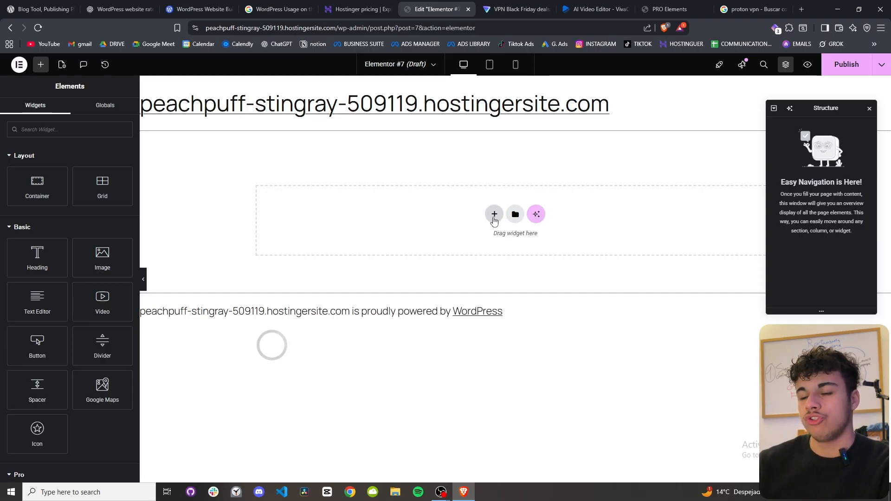
click(494, 217)
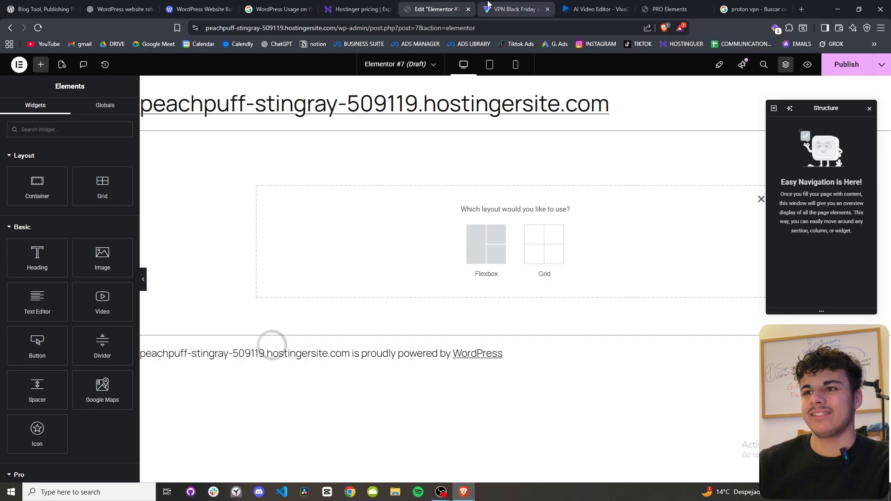
click(515, 9)
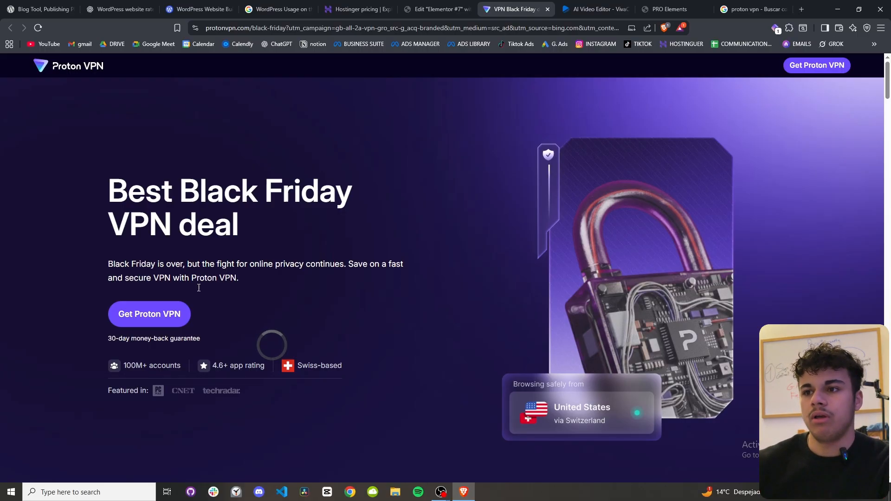
scroll(795, 199, down, 5)
scroll(795, 200, up, 5)
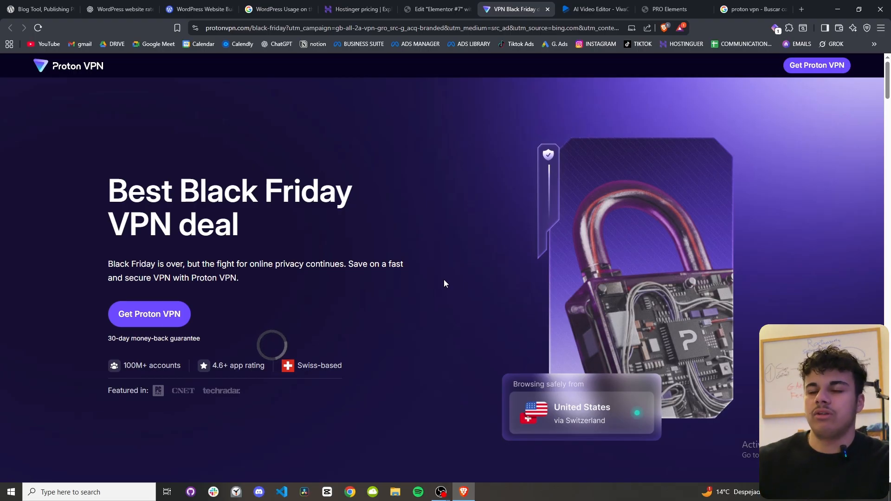
key(ctrl+shift+Tab)
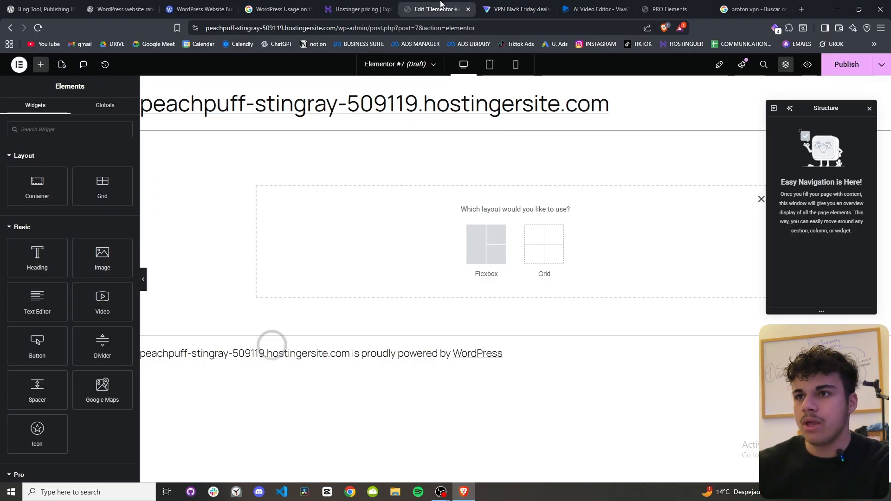
click(556, 249)
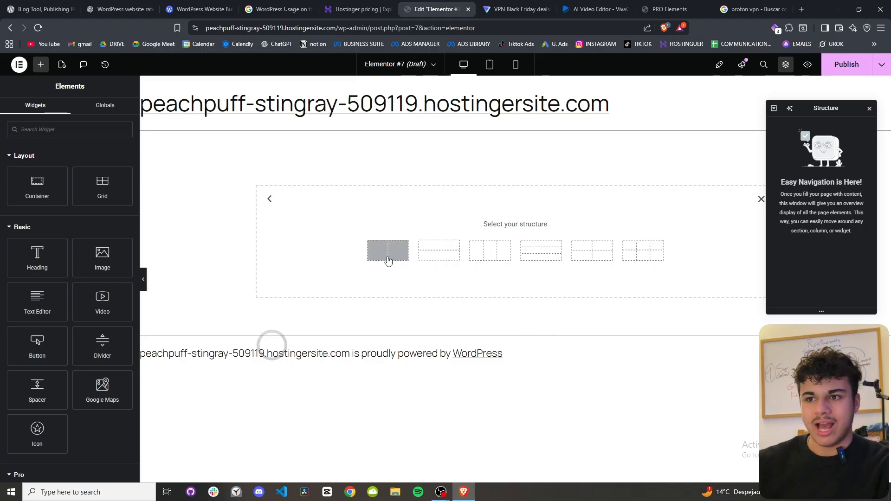
click(502, 5)
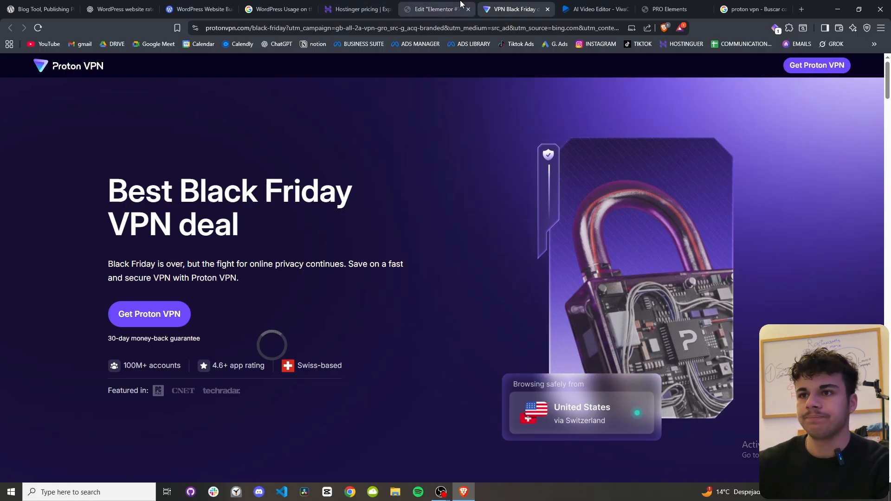
click(436, 8)
click(382, 258)
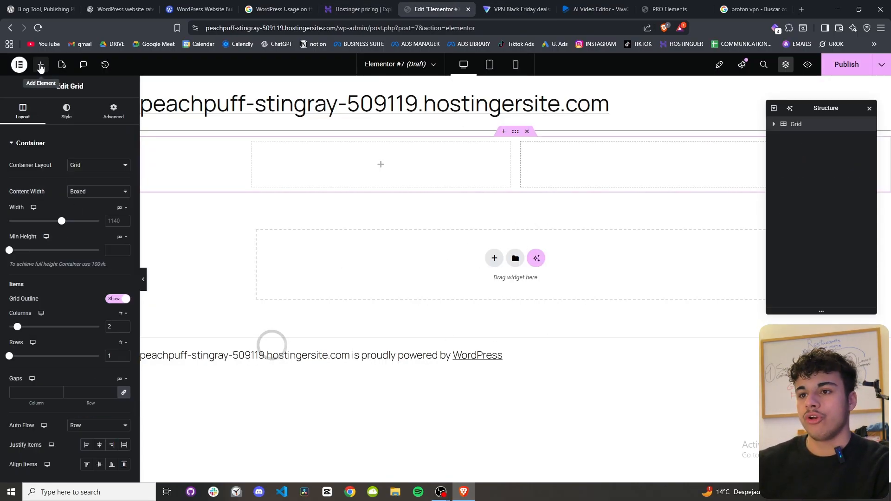
Place a container in each of the two grid cells.
click(41, 65)
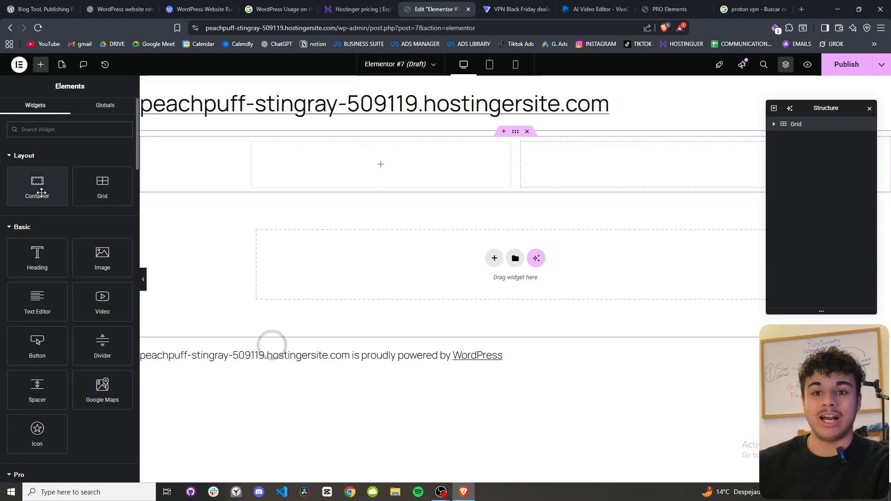
drag(35, 196, 341, 178)
click(41, 65)
drag(35, 193, 612, 174)
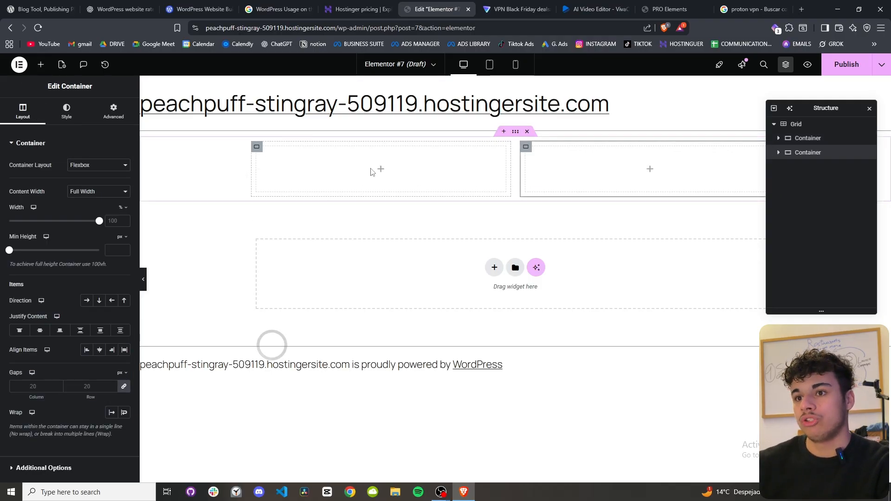
Delete both containers from the two-column grid.
key(Delete)
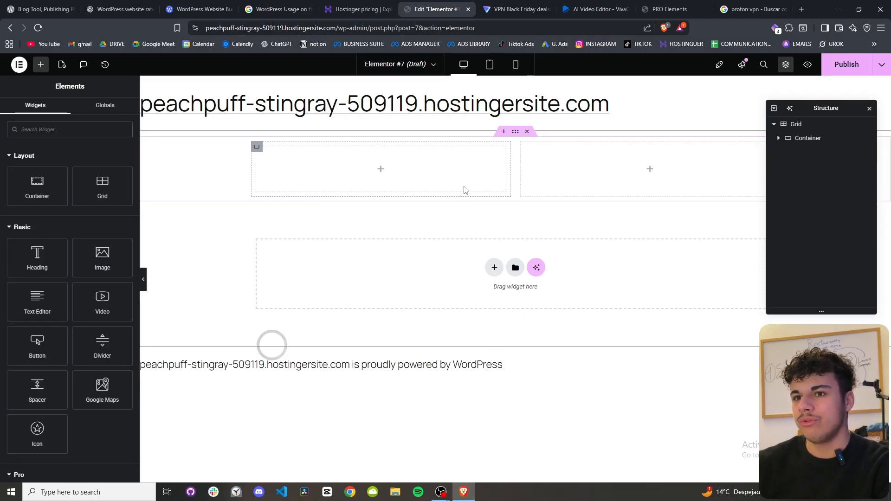
right_click(423, 177)
click(473, 416)
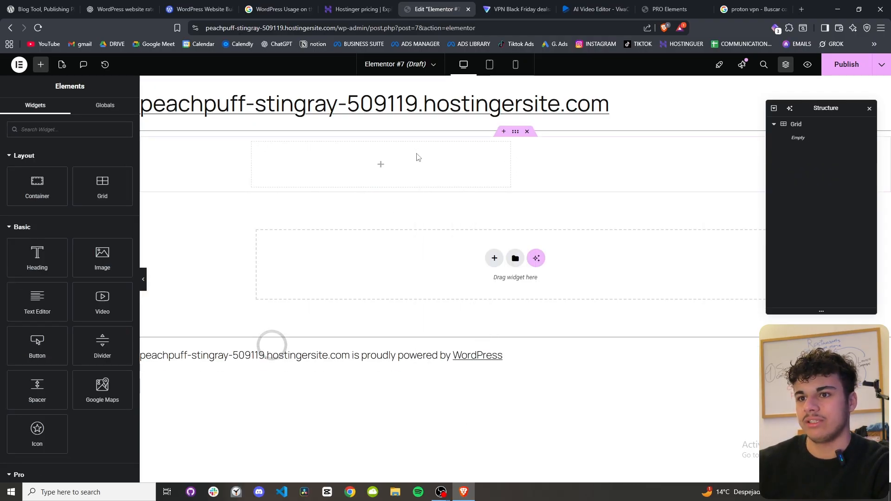
Place a heading widget in the grid's first cell and an image widget in the second cell.
drag(46, 260, 367, 156)
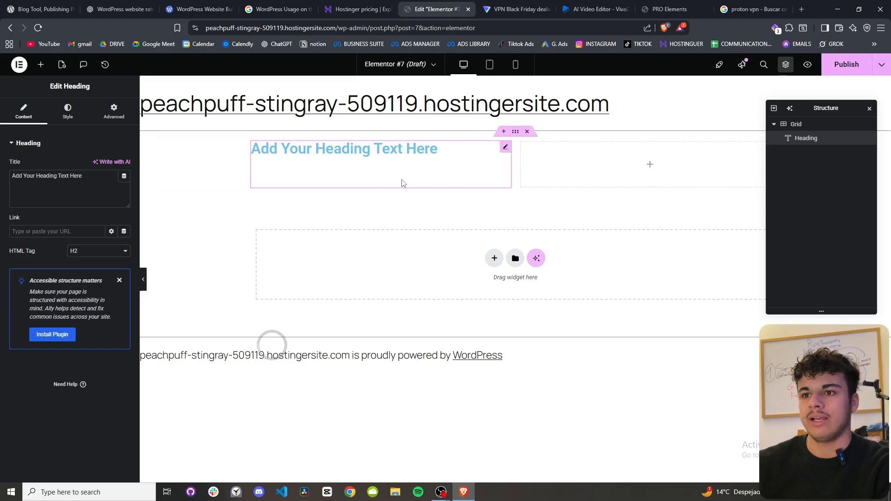
click(41, 67)
drag(46, 201, 350, 175)
drag(121, 263, 415, 166)
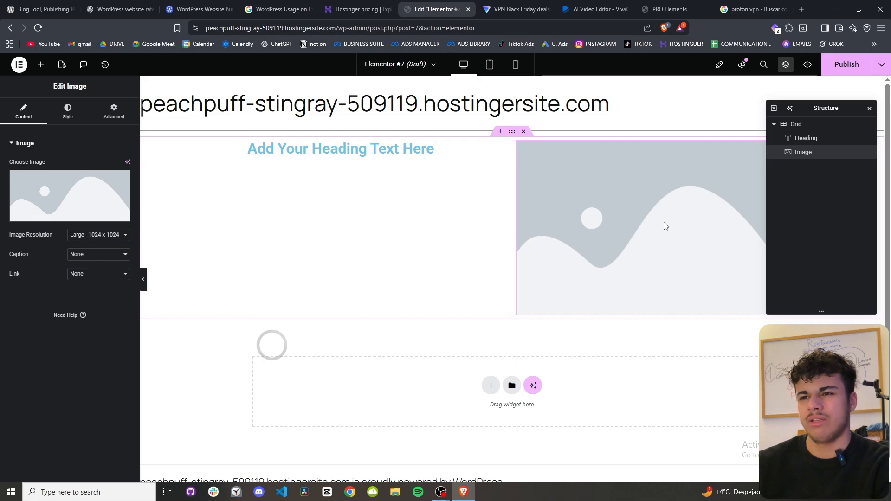
Delete the image and the heading from the grid, checking the Proton VPN hero section for reference.
key(Delete)
click(540, 6)
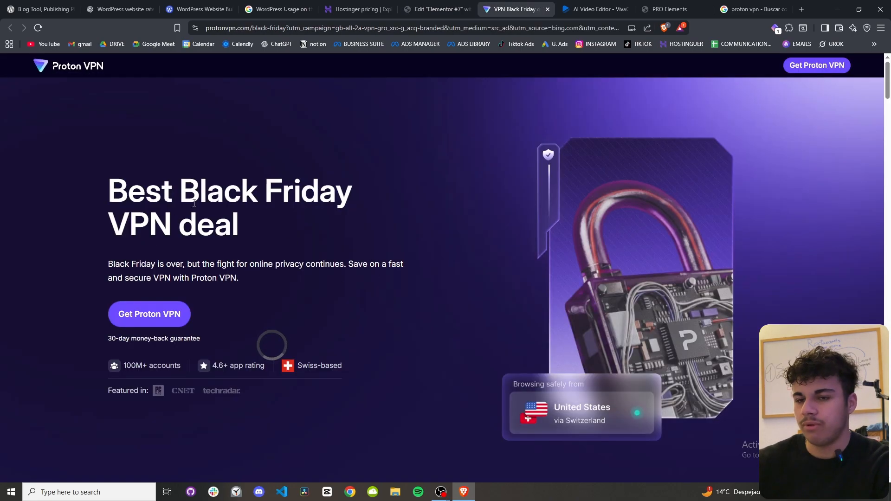
click(436, 9)
right_click(351, 176)
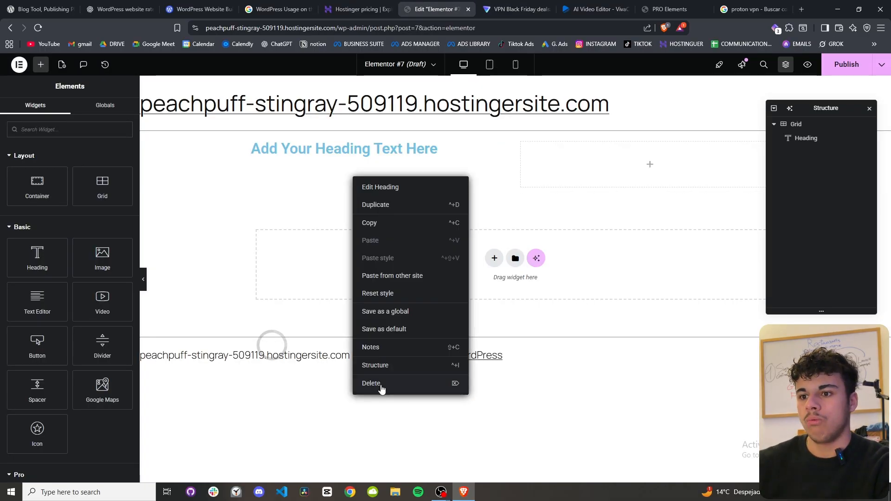
click(377, 389)
Place a container in the grid's first cell, reopen the widget list and switch to the Proton VPN page to check its hero section.
drag(37, 185, 393, 170)
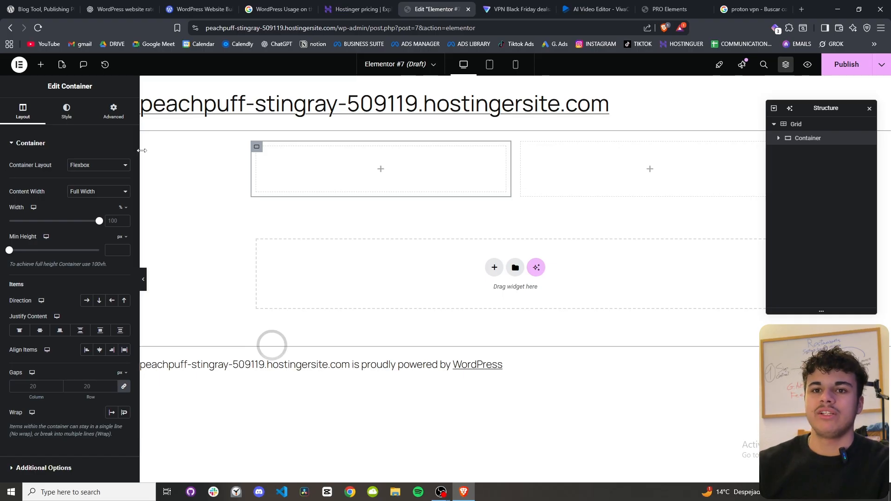
click(40, 64)
click(515, 9)
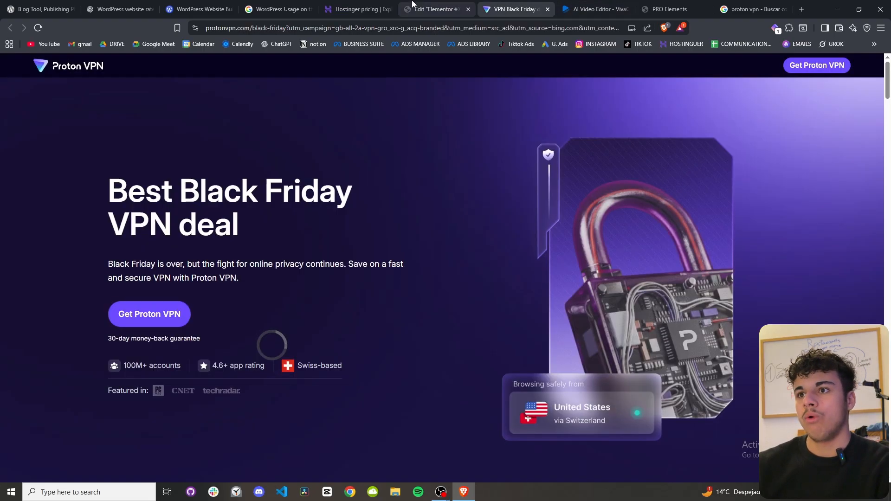
Place a heading widget in the container in the grid's first cell, checking the Proton VPN hero section for reference.
click(457, 9)
drag(24, 255, 409, 156)
key(ctrl+Tab)
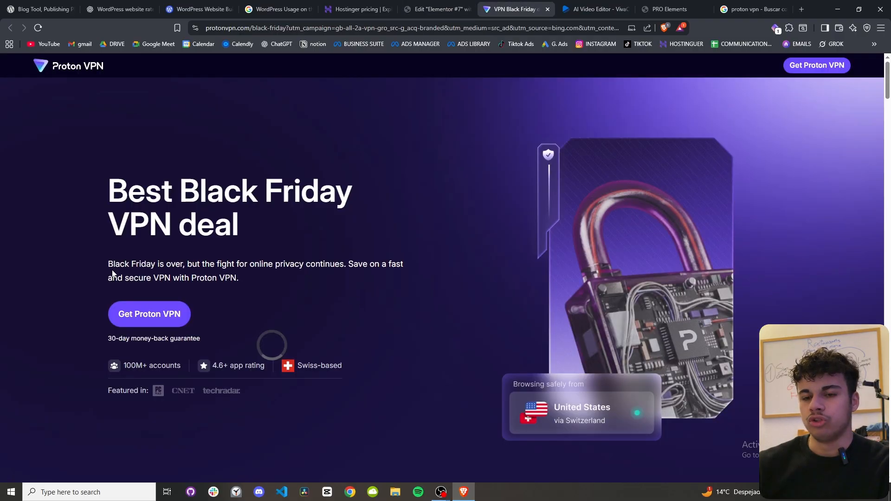
click(473, 5)
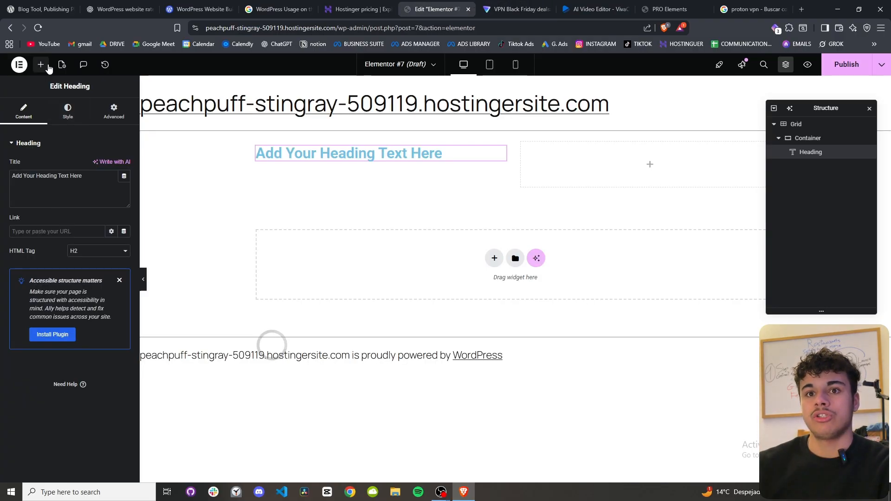
Place a text editor widget below the heading and compare it with the Proton VPN hero section.
click(40, 65)
drag(33, 310, 321, 167)
click(547, 4)
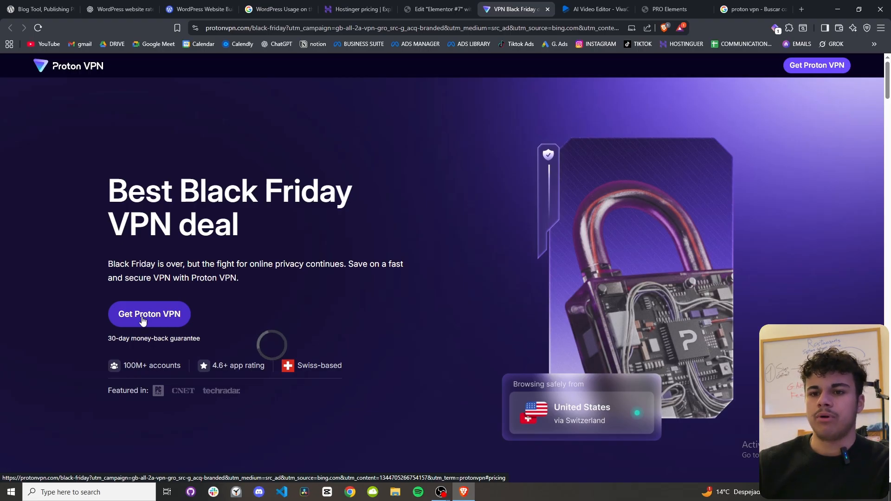
click(423, 11)
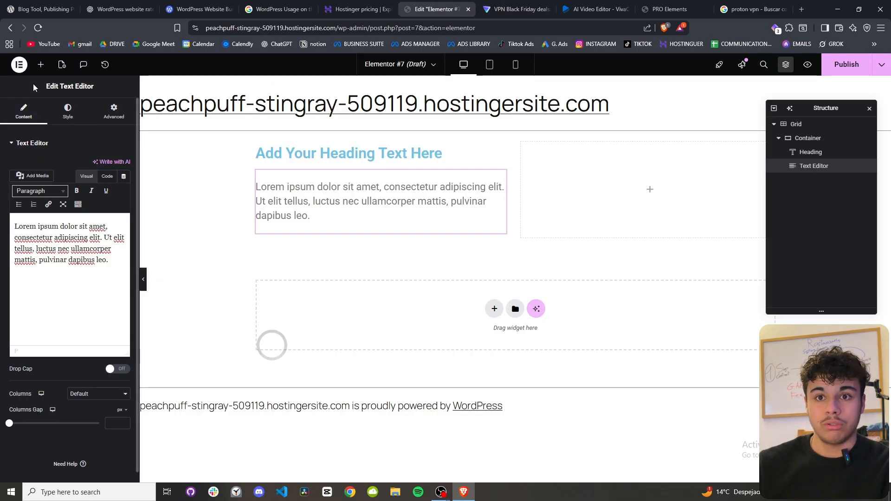
Search the widgets for "butt" and place a button widget below the text block.
click(41, 64)
click(60, 130)
text(butt)
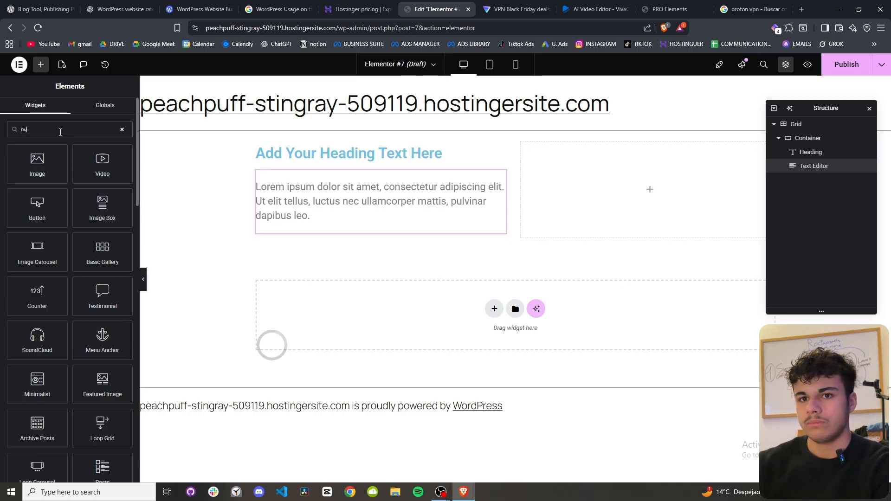
drag(37, 163, 358, 232)
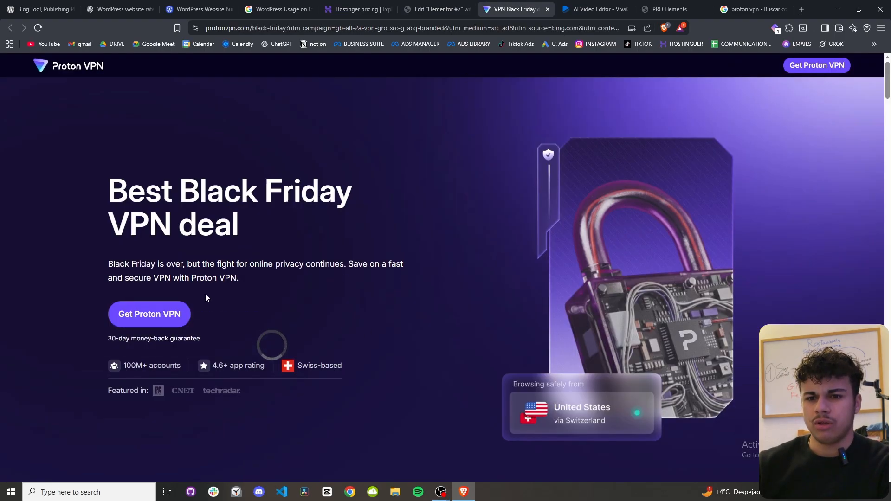
click(431, 9)
Place a second text editor widget below the button, checking the Proton VPN page for the line under its button.
click(41, 65)
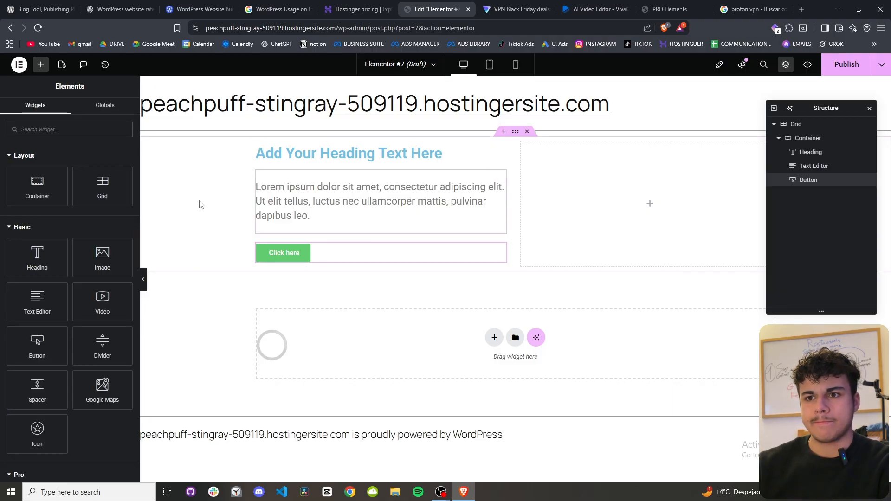
drag(37, 297, 357, 258)
click(496, 4)
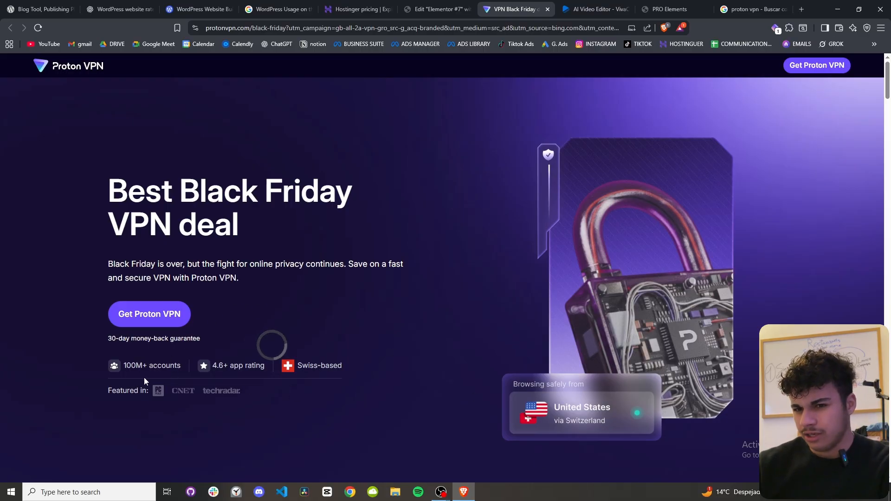
click(358, 9)
click(437, 5)
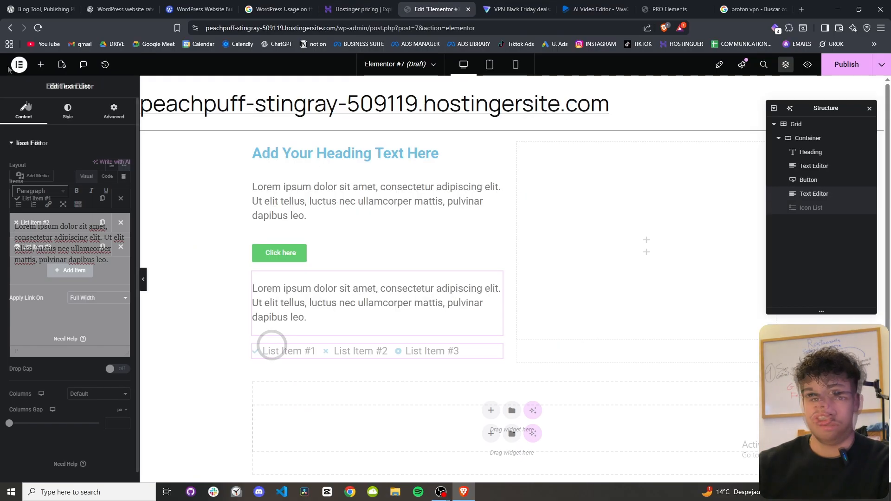
Search the widgets for "icon" and check the Proton VPN hero section's icon row and separator line.
click(41, 65)
click(66, 130)
text(icon)
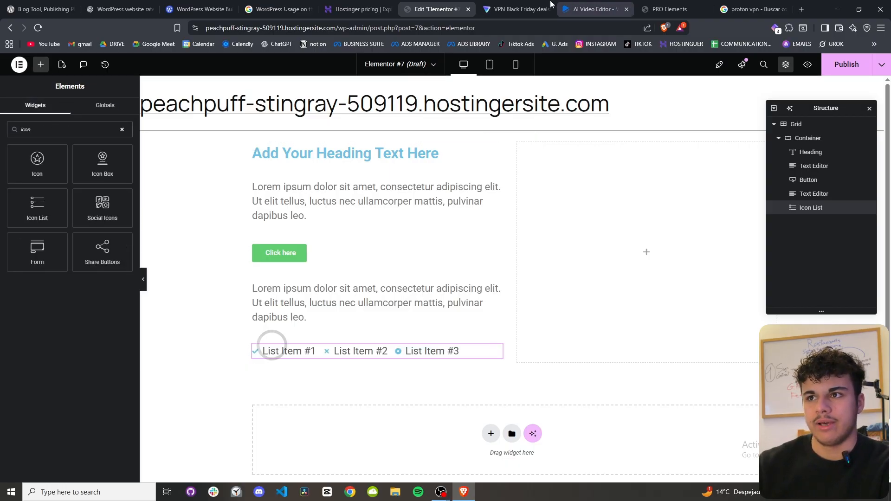
key(ctrl+Tab)
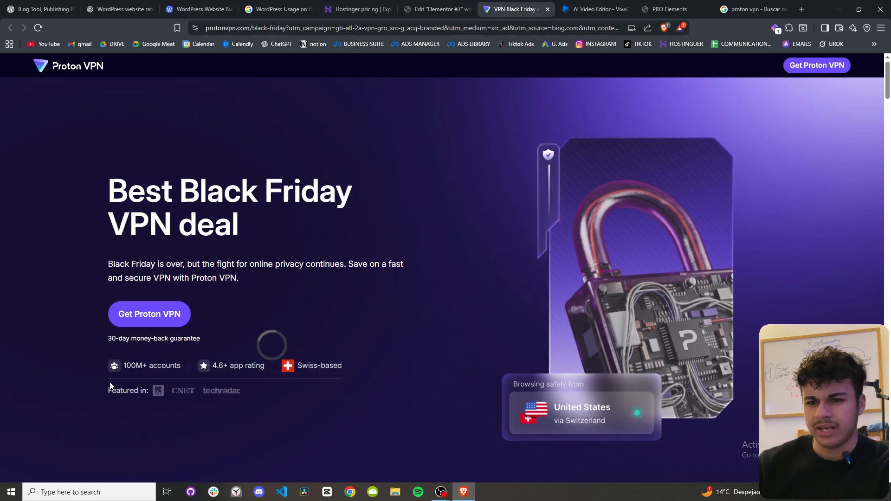
Search the widgets for "bor" and place a divider below the icon list, comparing it with the Proton VPN page.
click(437, 9)
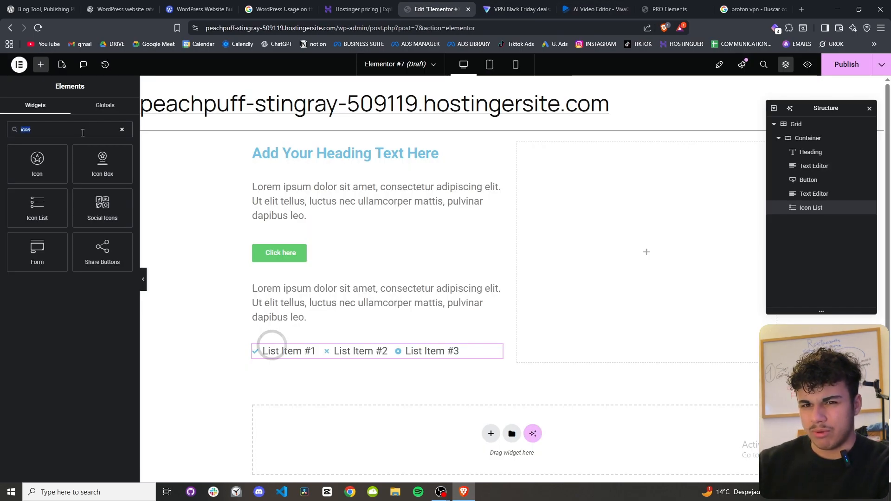
text(bor)
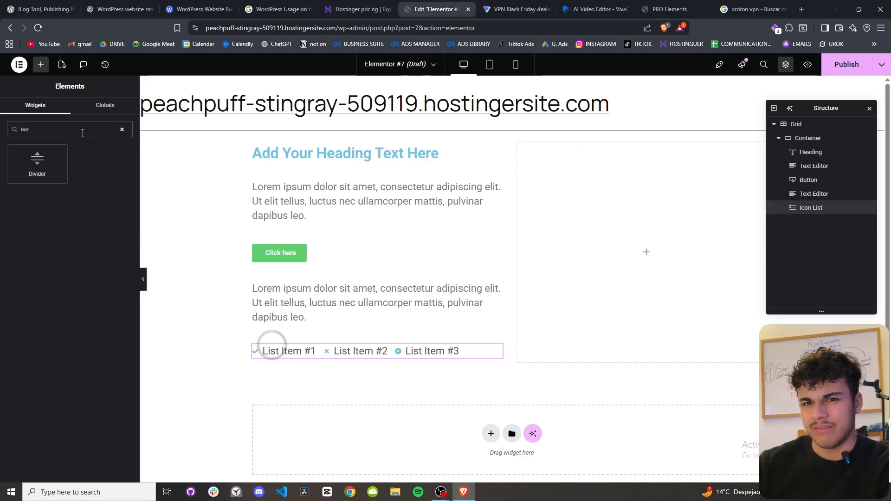
drag(37, 163, 337, 379)
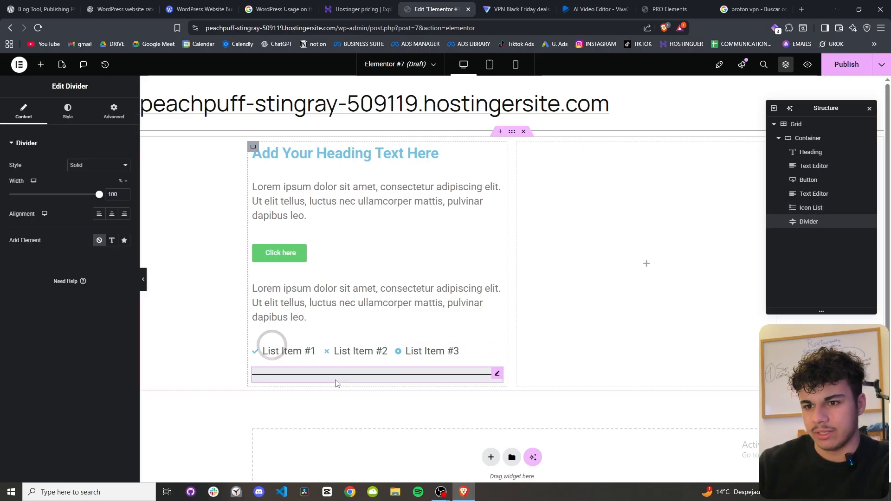
click(535, 6)
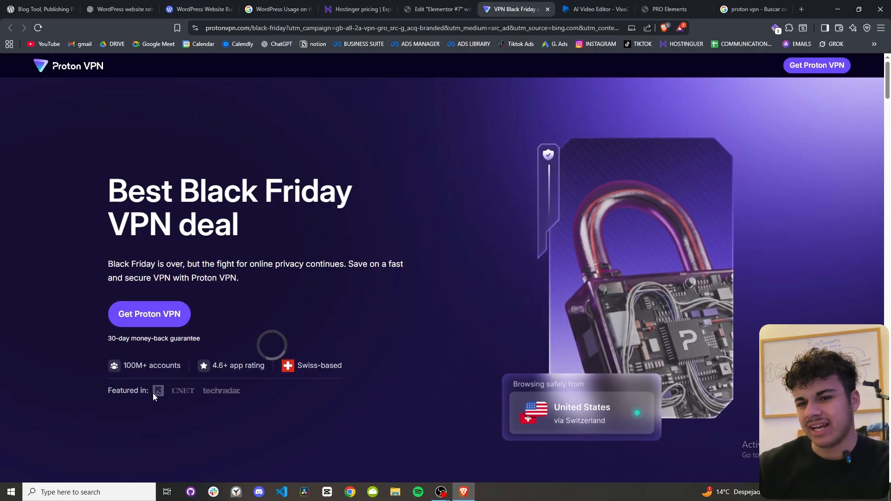
Place a grid below the divider and set it to 2 columns and 1 row.
click(440, 8)
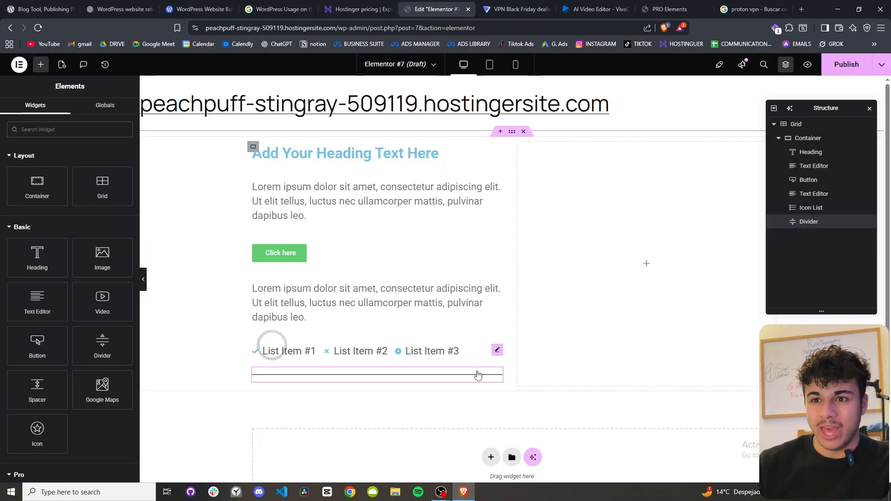
drag(99, 195, 283, 378)
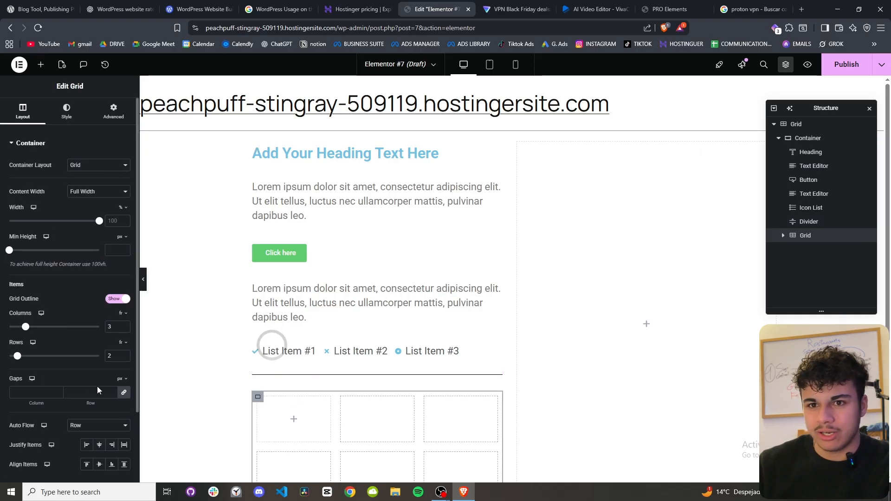
click(124, 358)
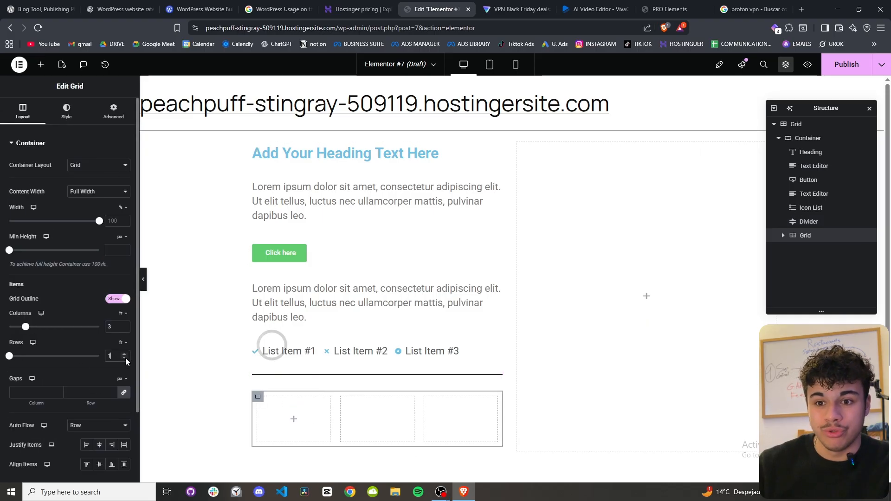
click(123, 329)
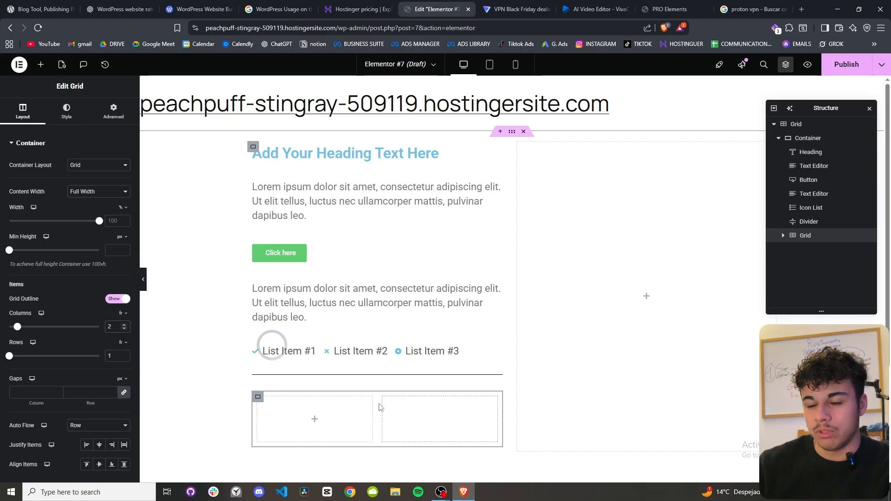
Place a text editor widget in the inner grid's first cell and an image widget in its second cell.
click(41, 65)
drag(38, 298, 299, 409)
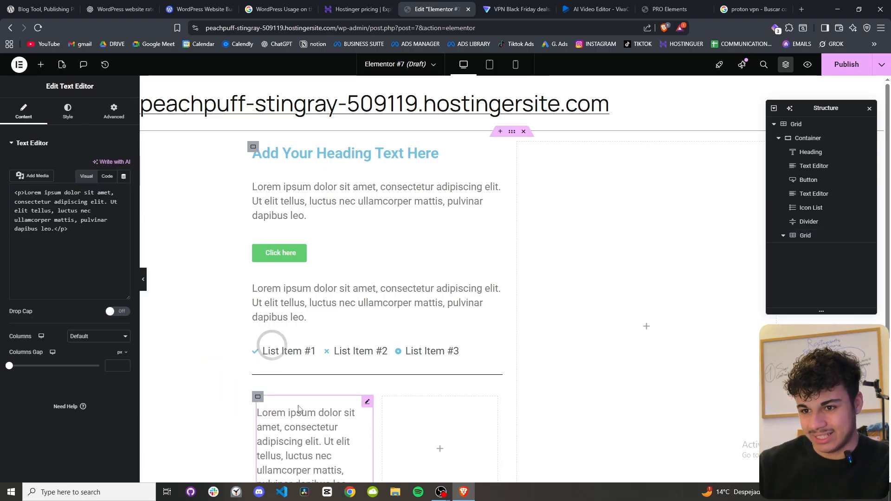
click(41, 65)
click(76, 132)
text(ima)
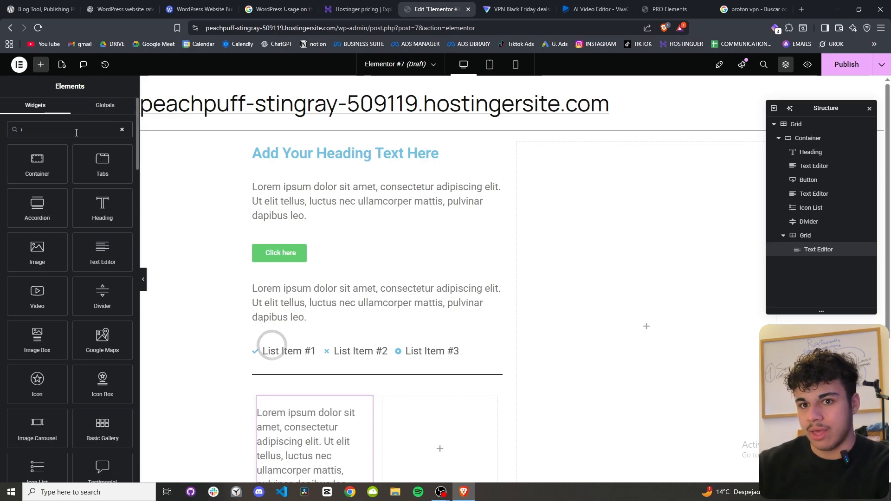
drag(45, 159, 421, 426)
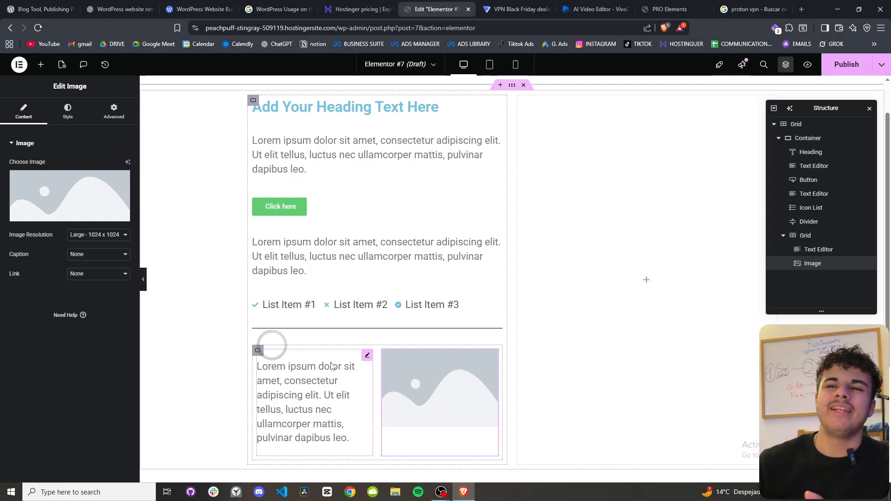
Review the stacked widgets in the grid's first cell against the Proton VPN hero section.
click(41, 65)
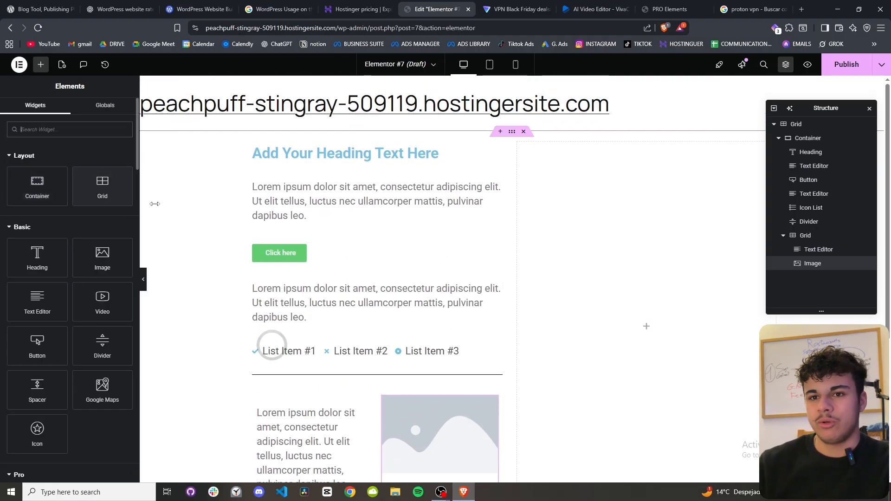
scroll(329, 234, down, 1)
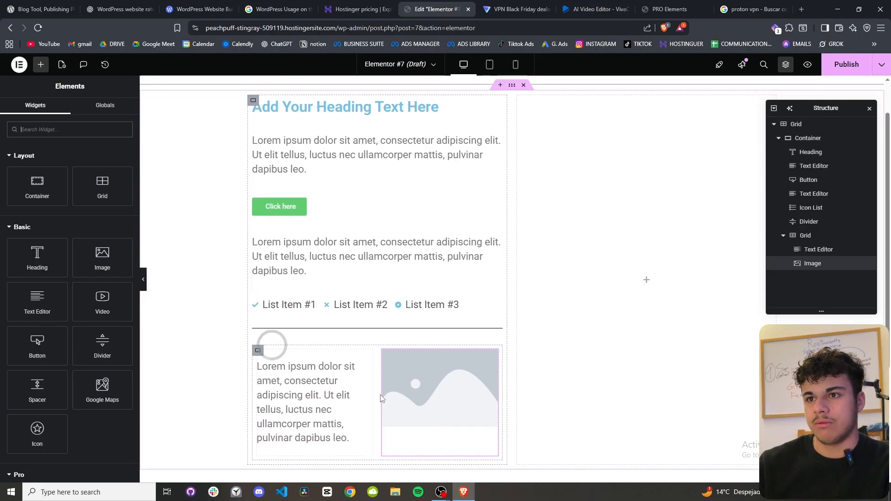
scroll(325, 279, up, 1)
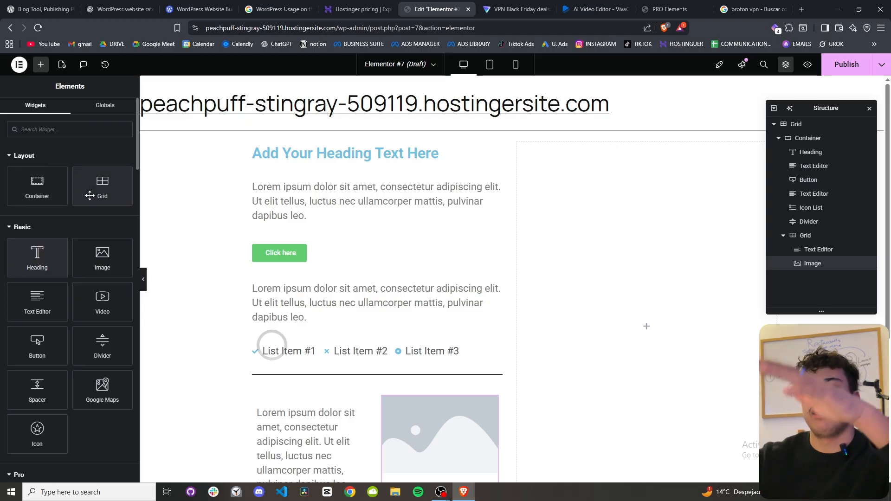
scroll(388, 139, down, 2)
scroll(515, 239, up, 2)
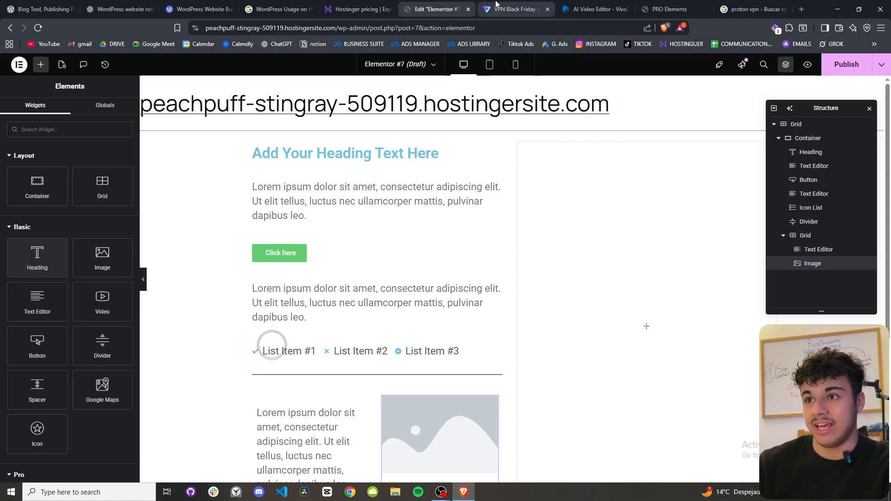
click(495, 5)
click(457, 5)
scroll(385, 397, down, 1)
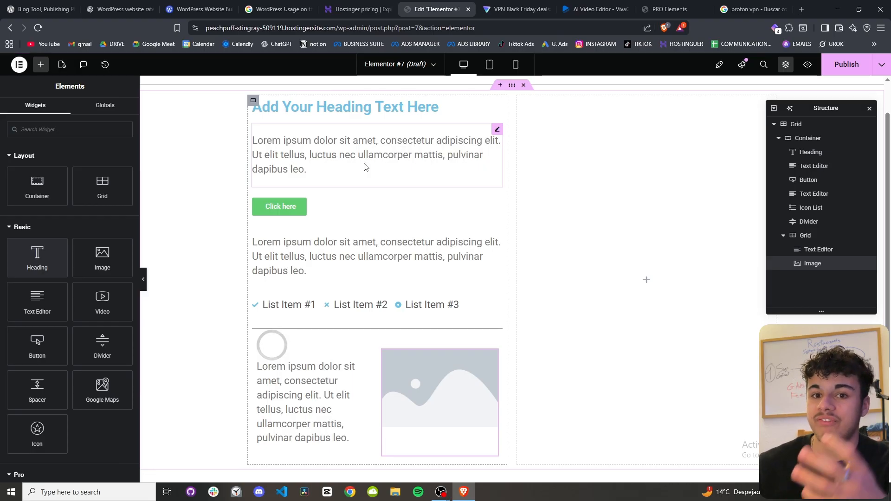
scroll(395, 330, up, 1)
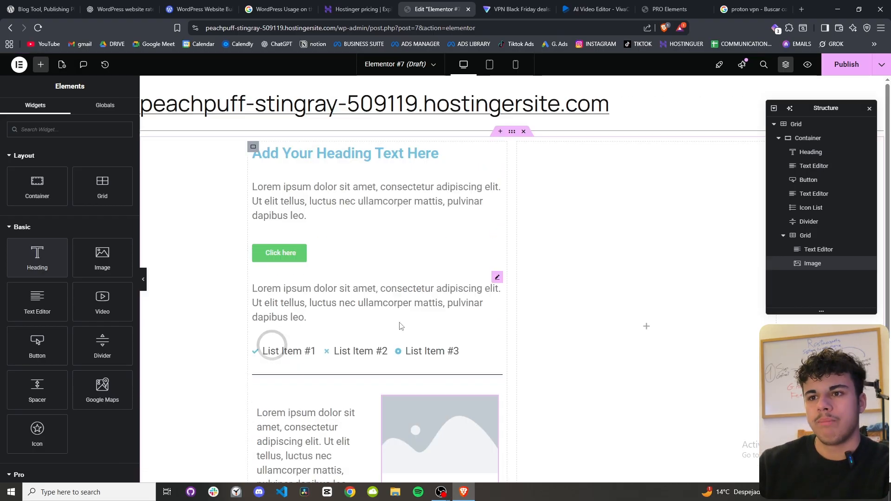
Place an image widget in the empty second cell of the outer grid.
scroll(298, 259, down, 1)
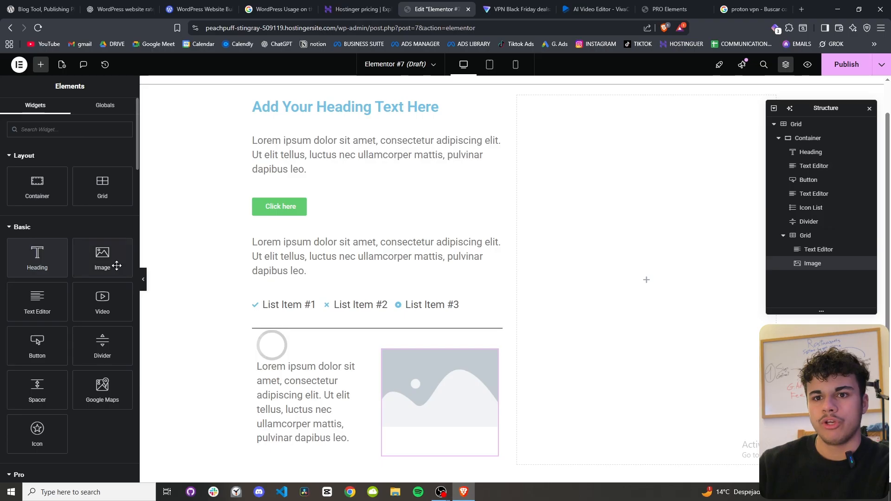
drag(102, 259, 669, 281)
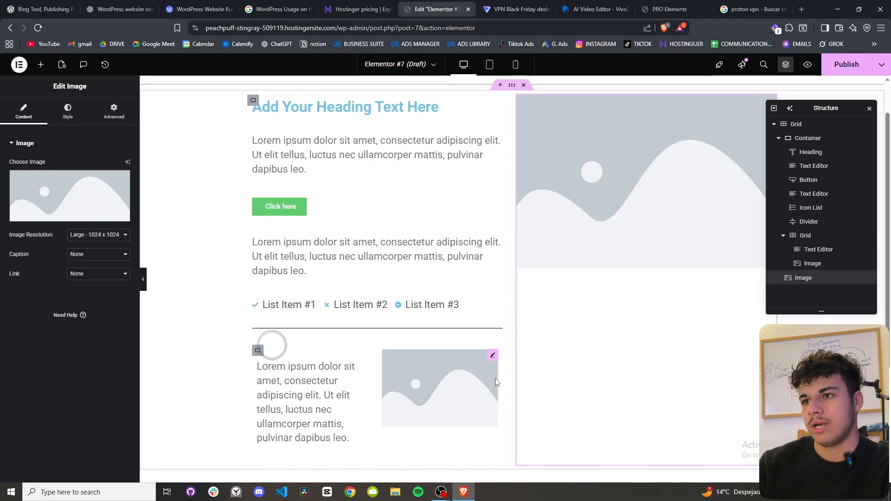
scroll(416, 364, up, 1)
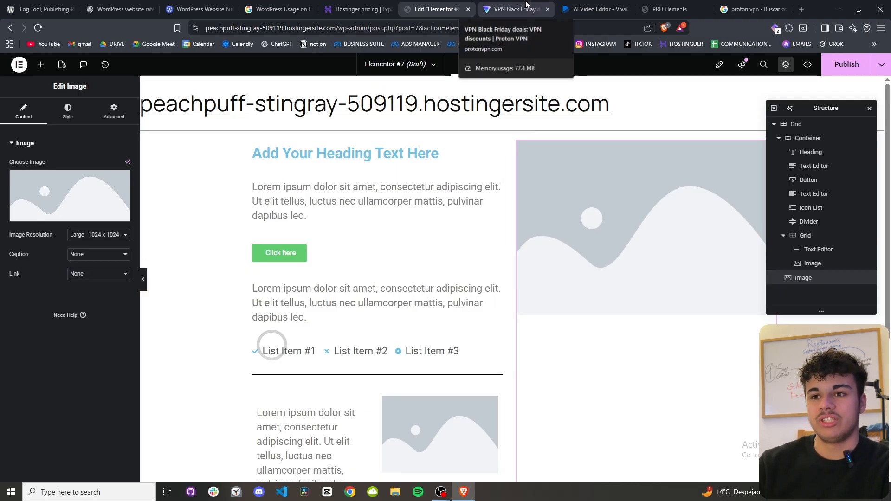
Inspect the "Best Black Friday VPN deal" heading on the Proton VPN page and enlarge the styles area to read its CSS.
click(511, 9)
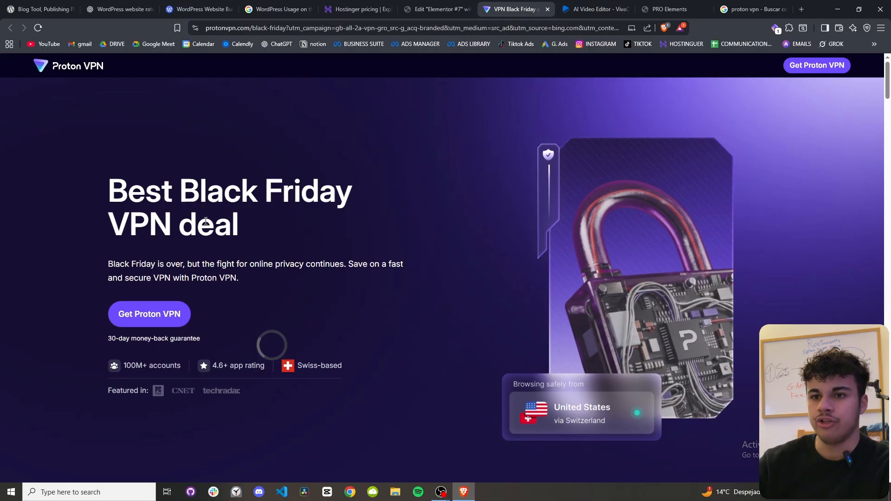
right_click(225, 225)
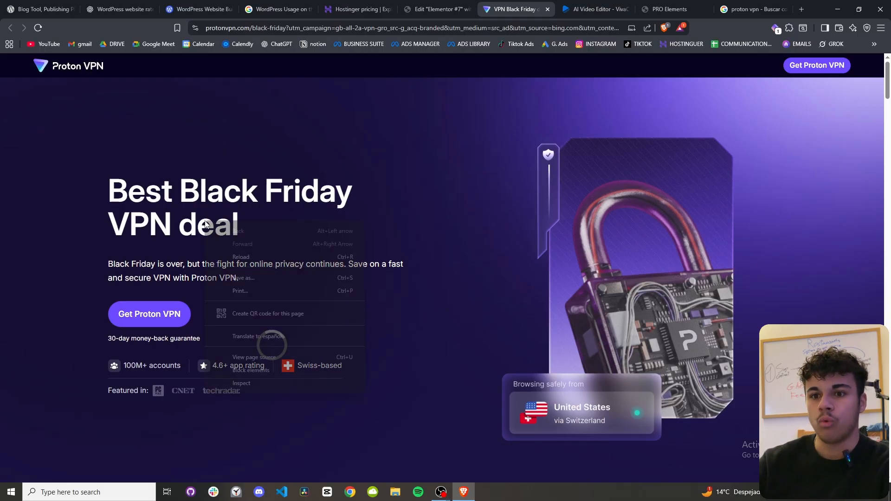
click(234, 383)
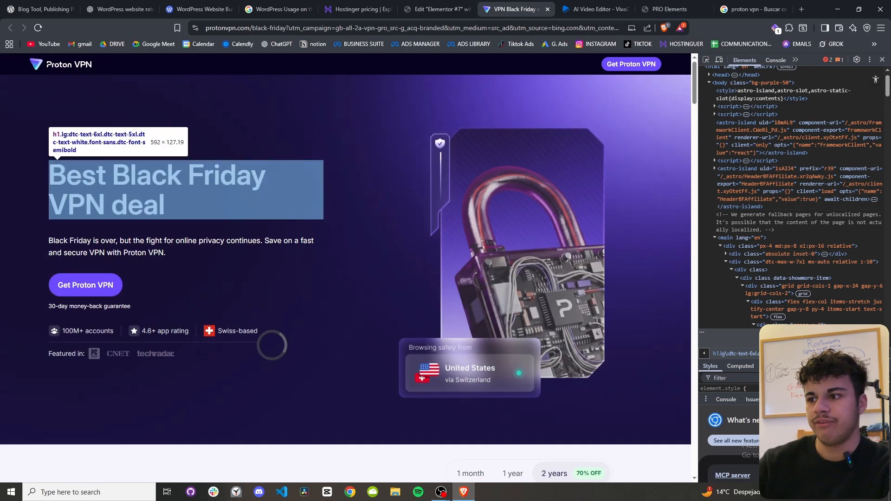
drag(770, 349, 771, 195)
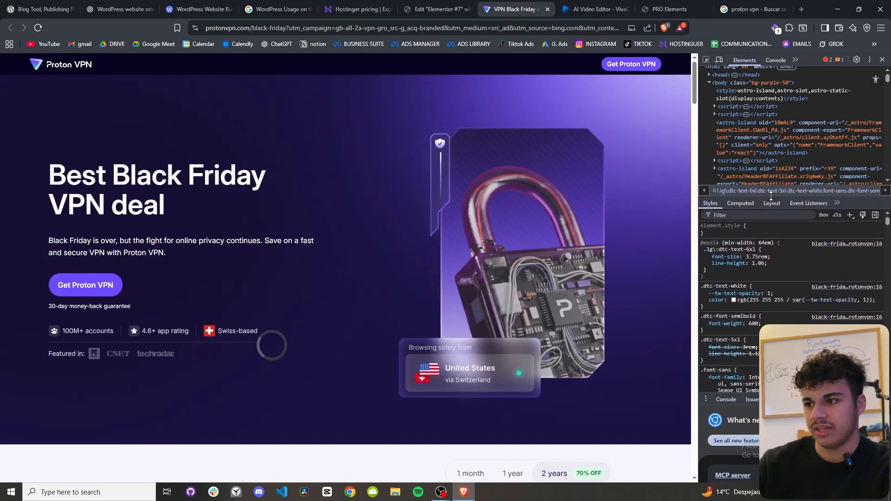
Inspect the two-column grid container of the Proton VPN hero section and select its class attribute.
click(707, 59)
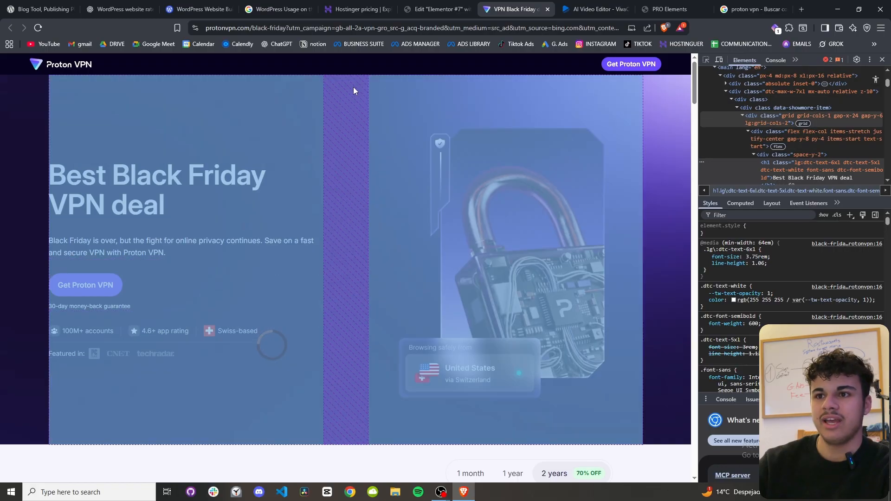
click(353, 87)
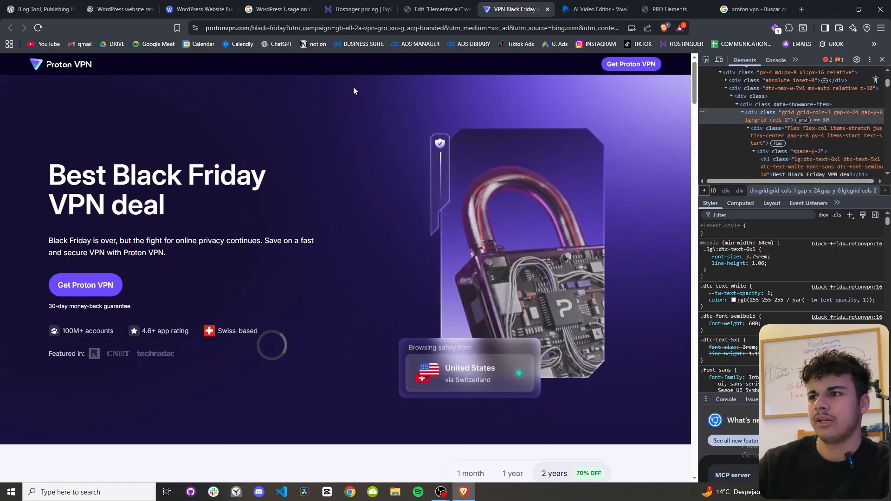
double_click(787, 113)
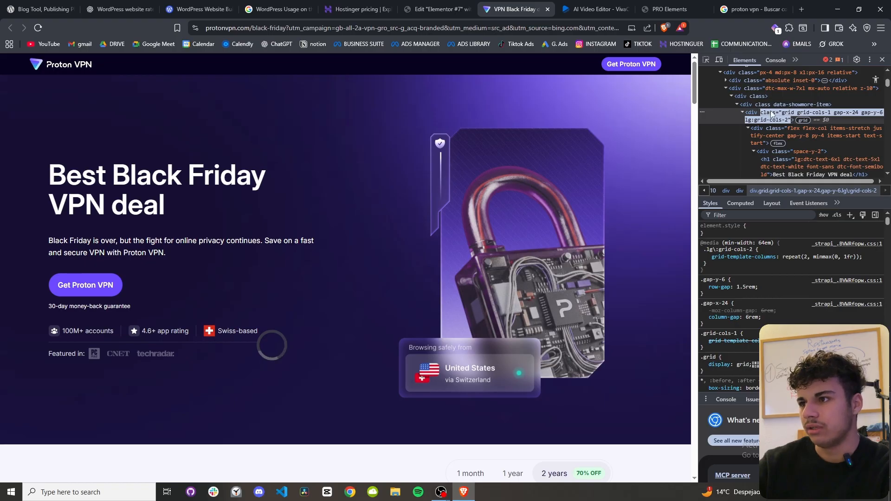
Inspect the "Best Black Friday VPN deal" heading and read its font size, line height, weight, colour and font family.
click(709, 58)
click(130, 188)
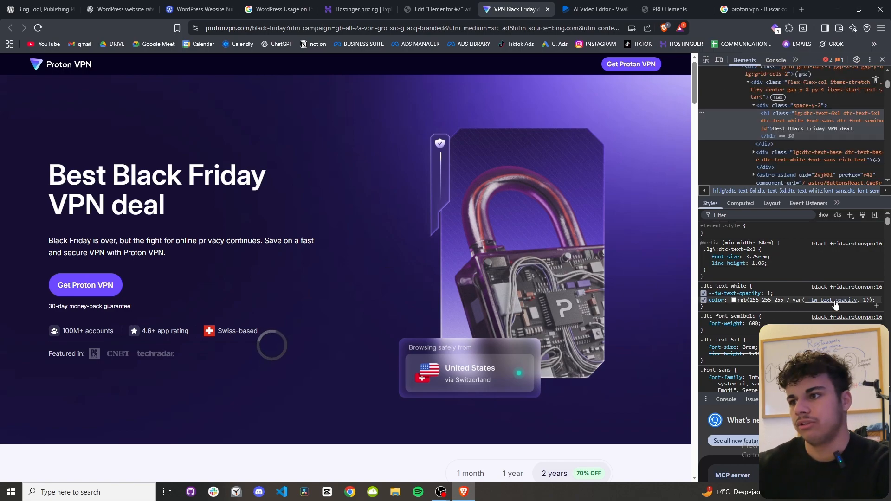
scroll(836, 304, down, 2)
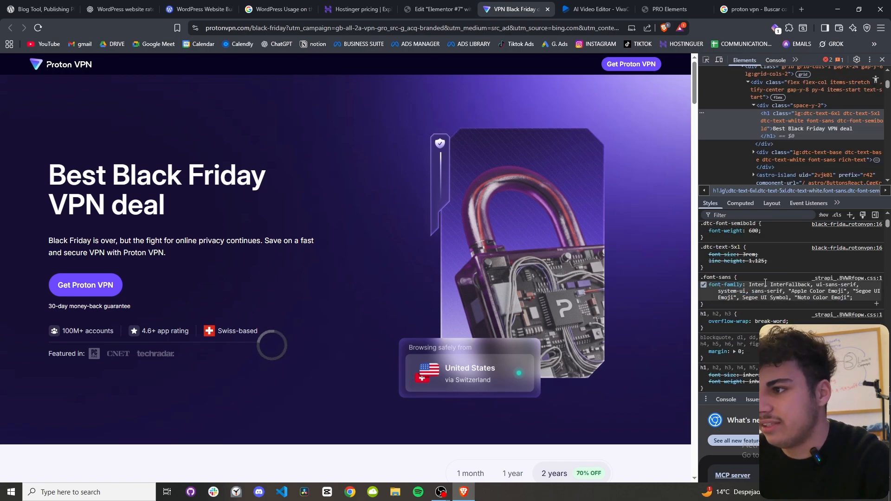
scroll(766, 282, up, 2)
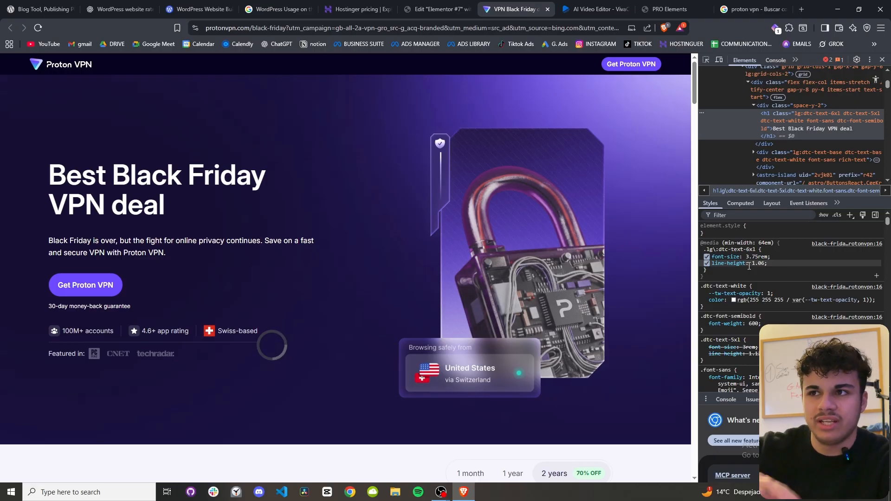
scroll(750, 269, down, 2)
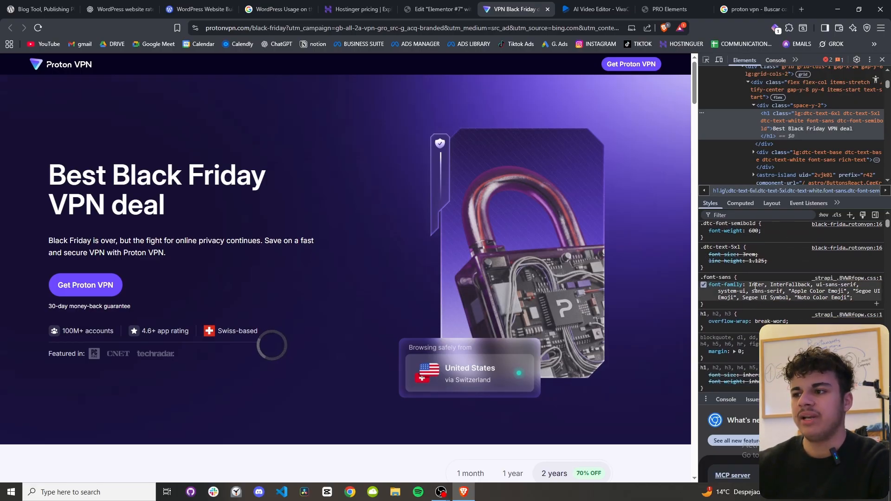
In the Elementor editor, set the heading widget's font family to Inter.
click(436, 9)
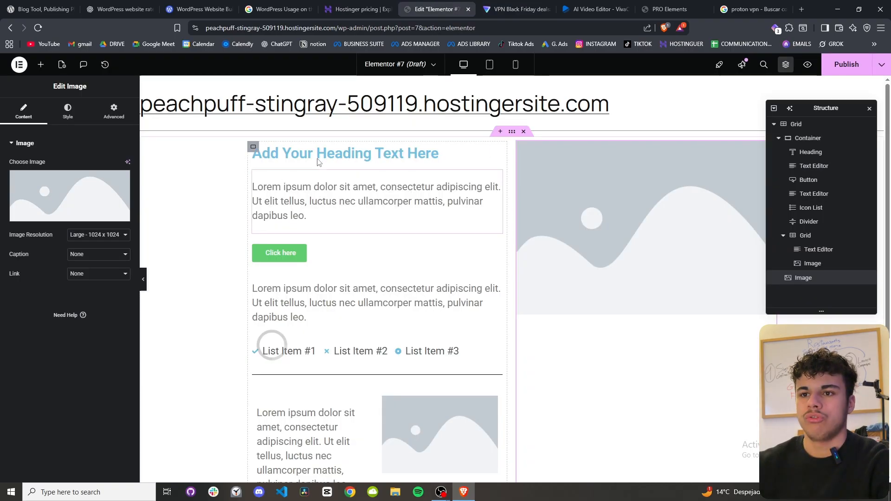
click(285, 155)
click(68, 111)
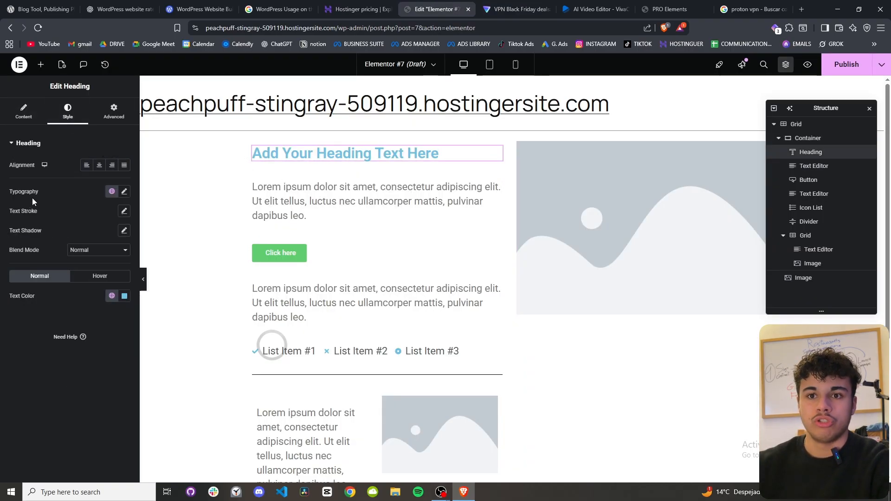
click(124, 192)
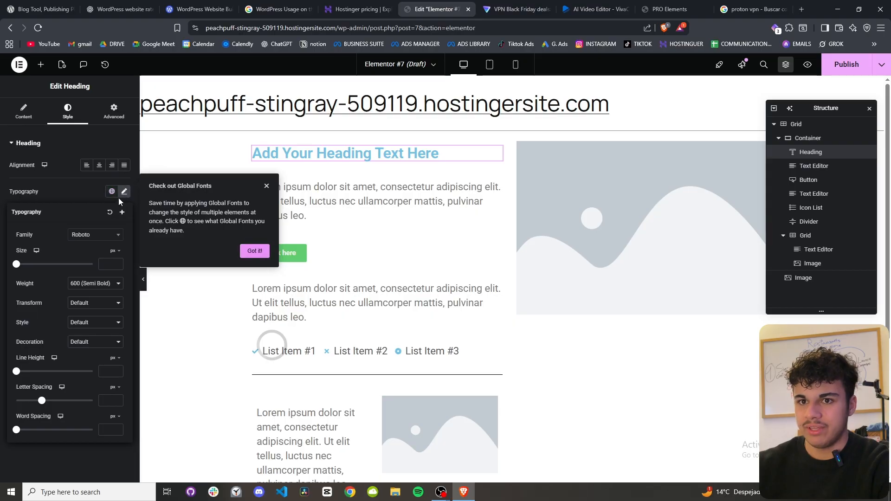
click(94, 236)
text(inter)
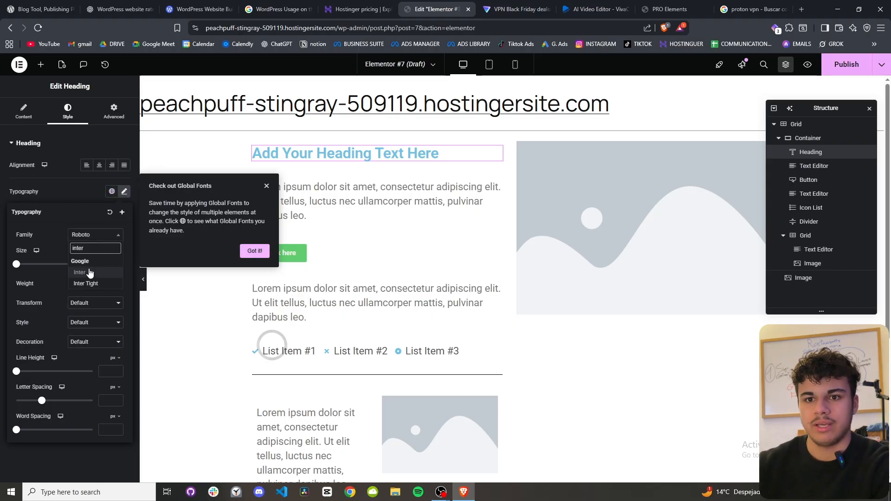
click(90, 273)
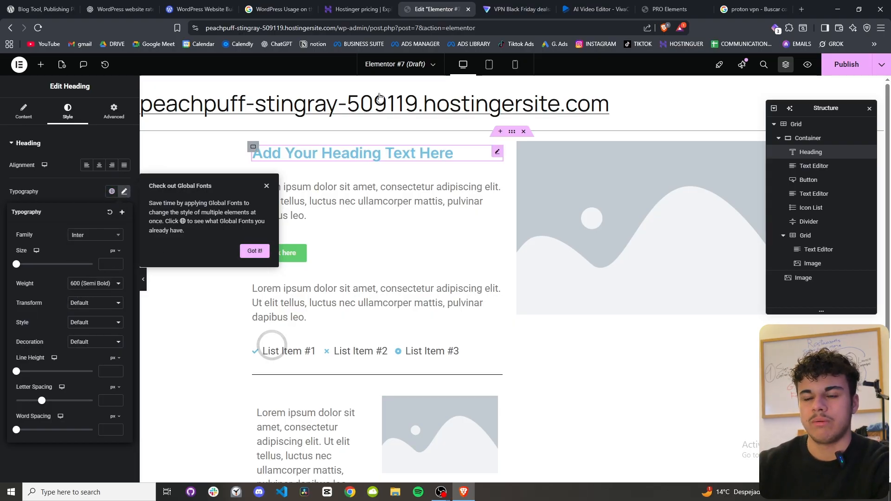
Compare the Proton VPN heading's CSS weight and colour with the typography settings of the Elementor heading.
click(510, 8)
scroll(748, 258, up, 1)
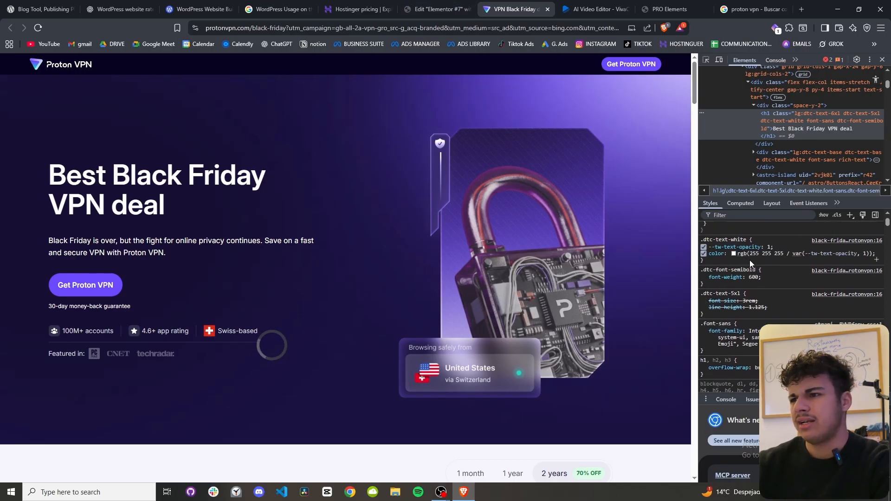
click(437, 6)
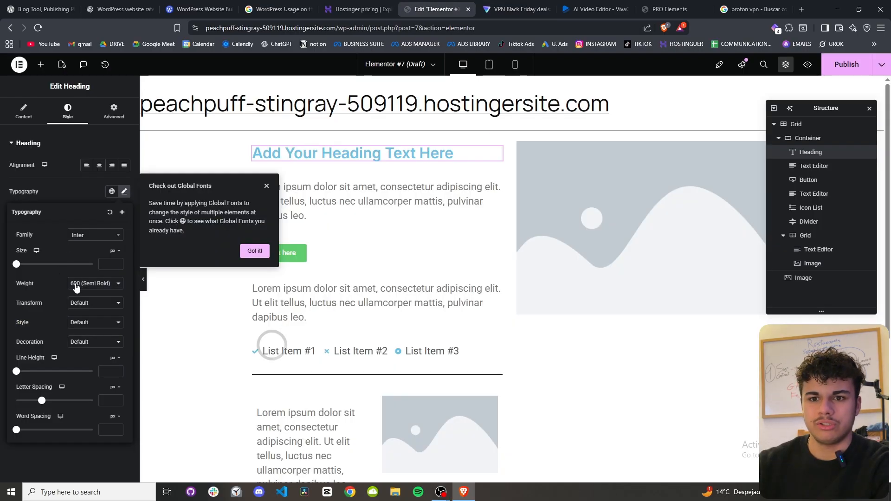
click(511, 9)
click(437, 9)
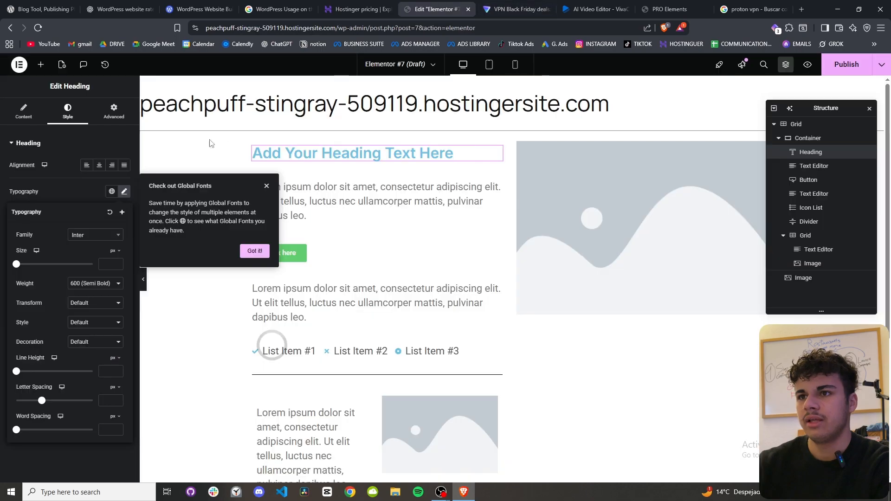
click(534, 8)
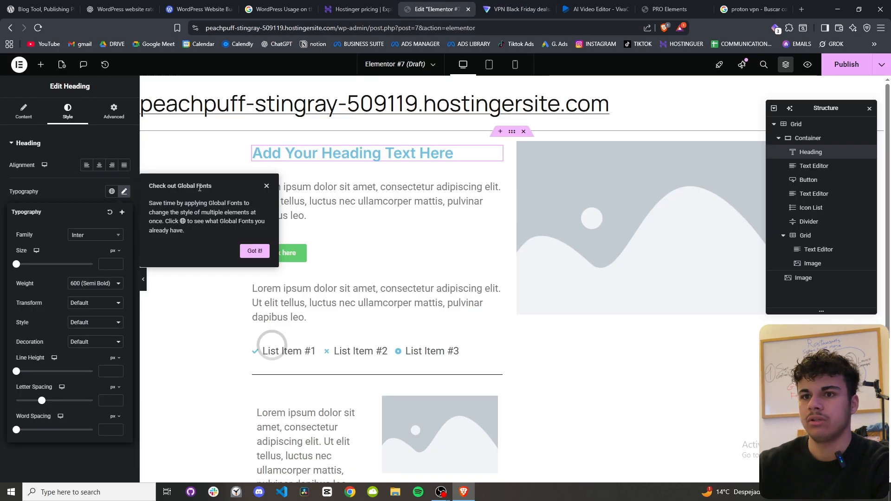
click(438, 8)
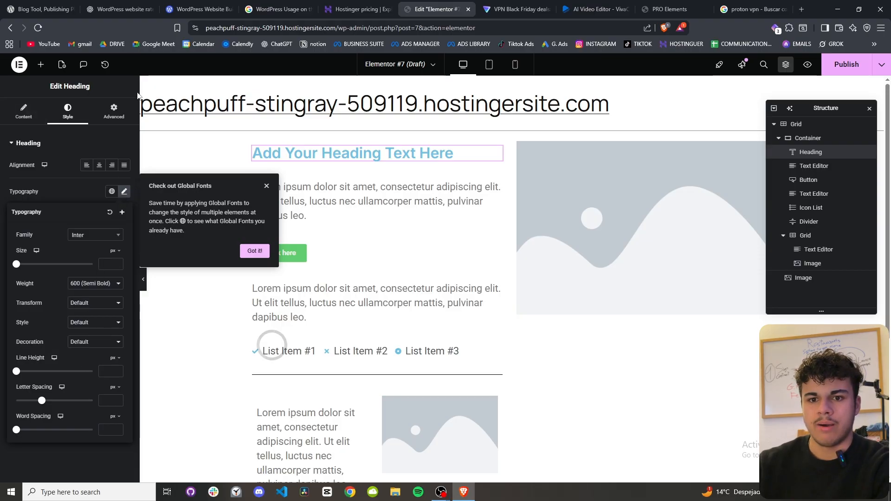
Set the heading's text colour to white, #FFFFFF.
click(2, 162)
click(125, 296)
click(73, 326)
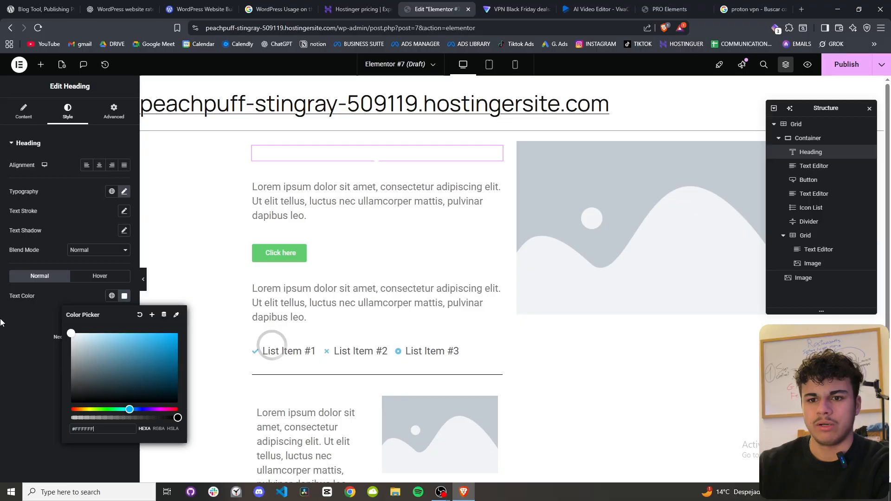
click(218, 219)
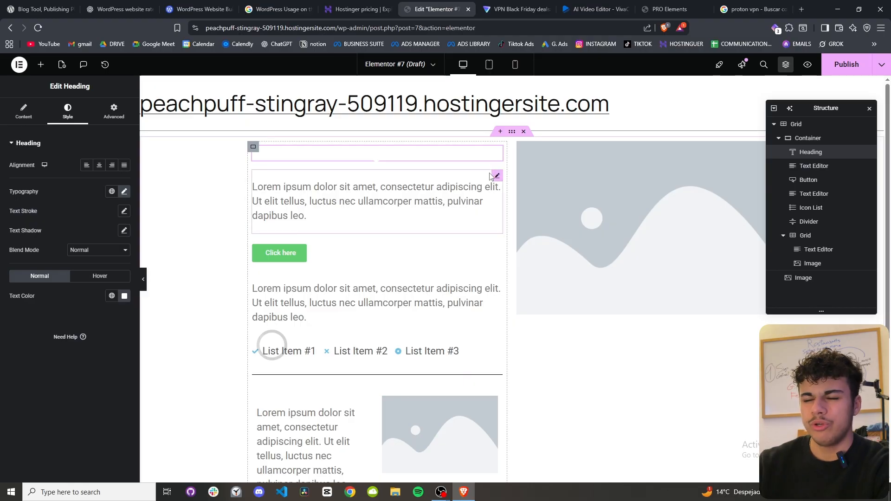
Give the outer grid a gradient background overlay with the first colour #FF0000 at location 29%.
click(804, 124)
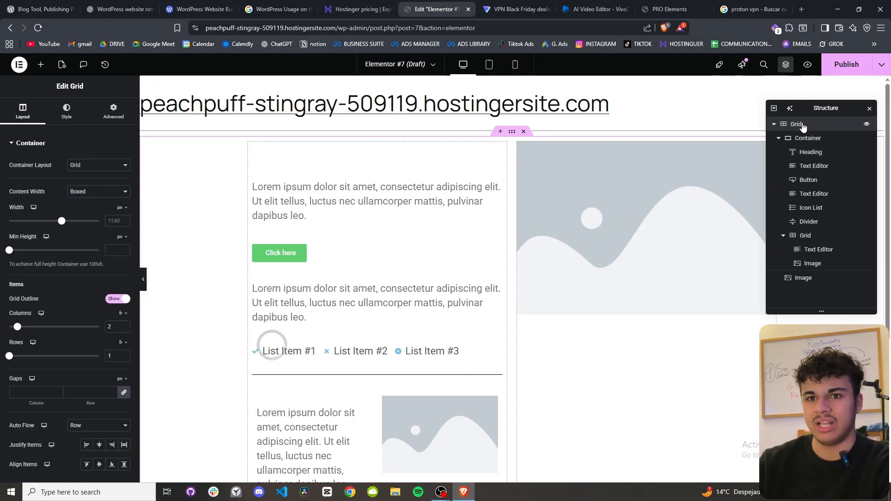
click(66, 116)
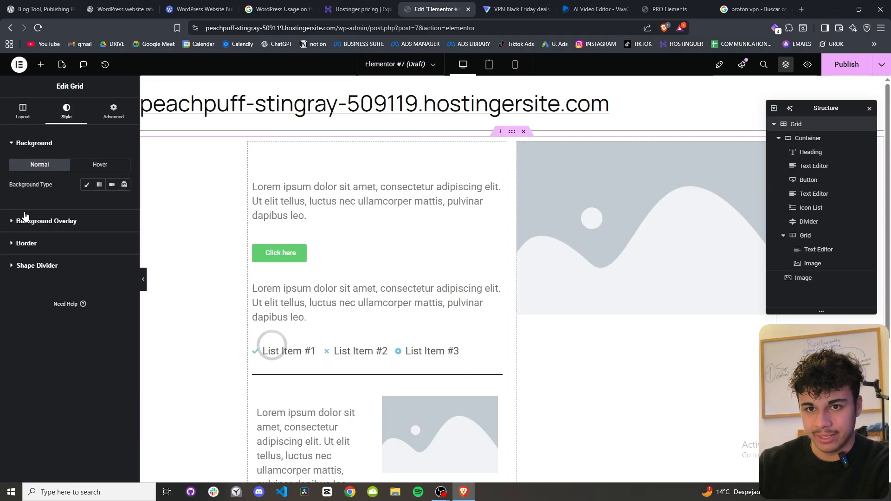
click(22, 222)
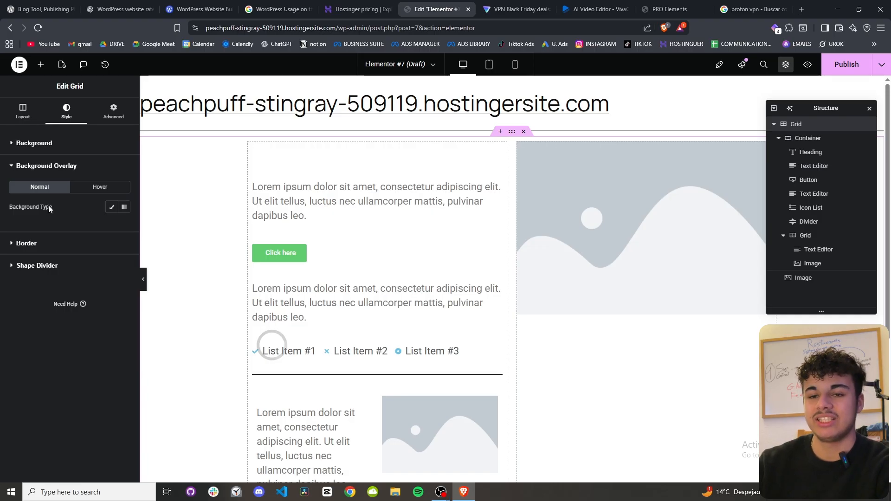
click(113, 208)
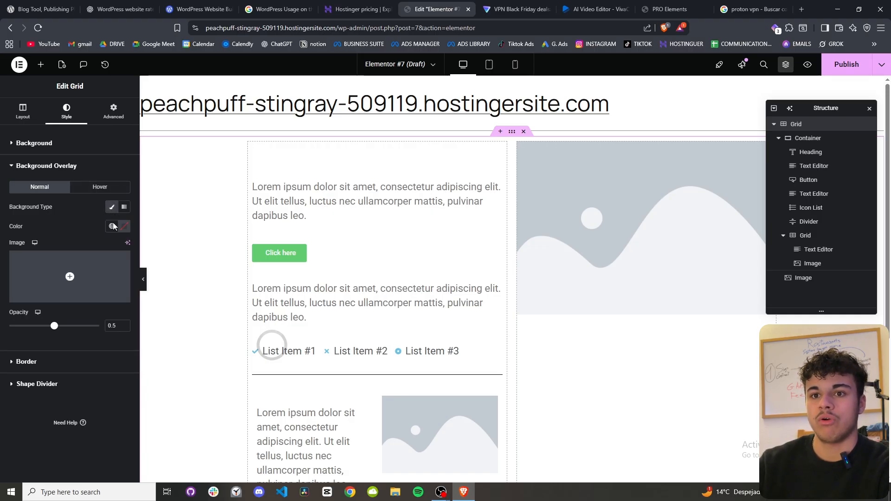
click(124, 207)
drag(9, 302, 29, 302)
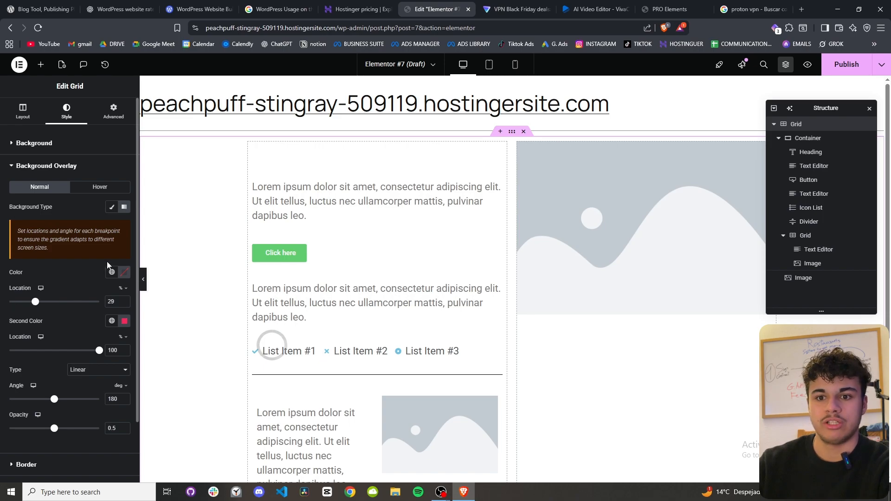
click(124, 272)
click(104, 326)
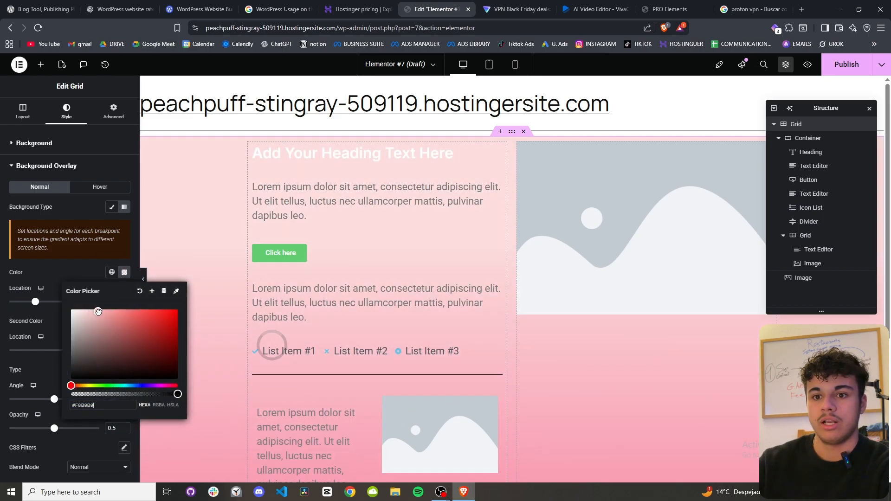
drag(104, 326, 186, 305)
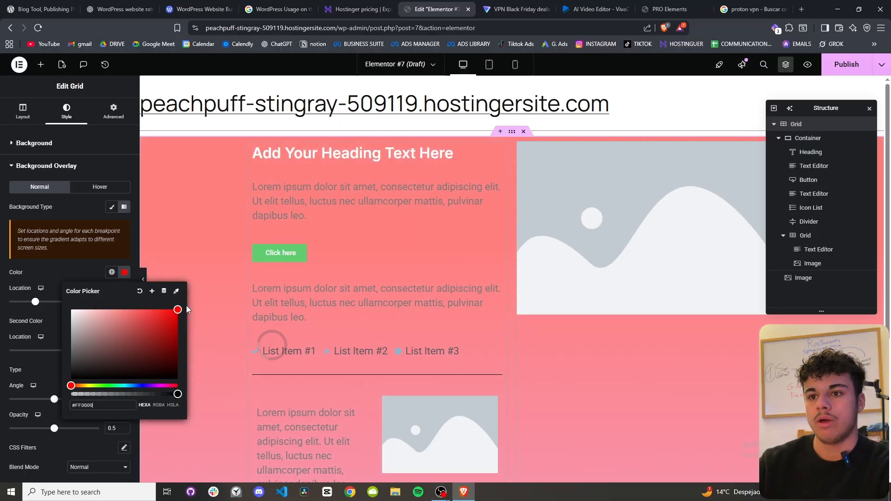
scroll(375, 328, down, 2)
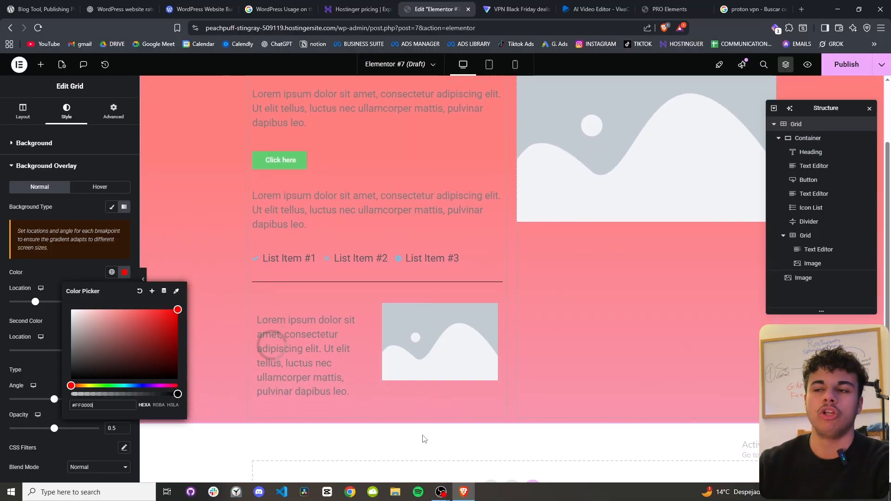
Inspect the Proton VPN hero's background image and open its source URL in a new tab to download it.
click(514, 9)
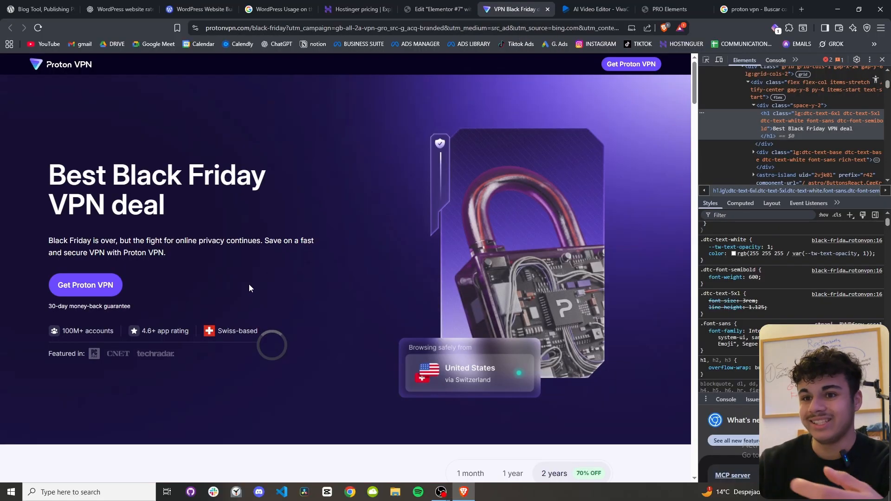
click(706, 61)
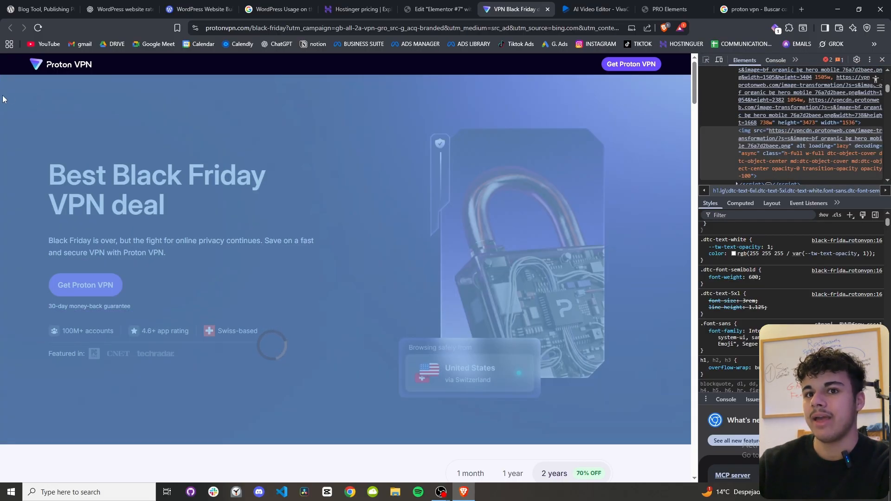
click(503, 95)
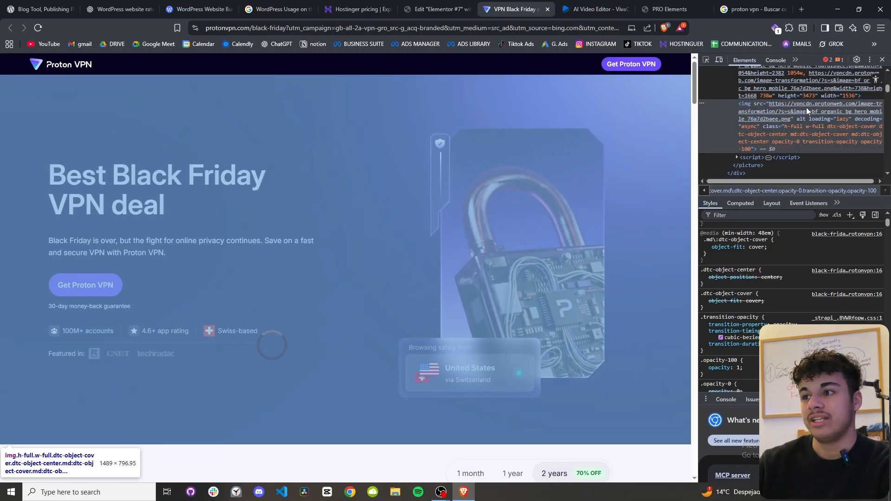
double_click(806, 107)
right_click(783, 107)
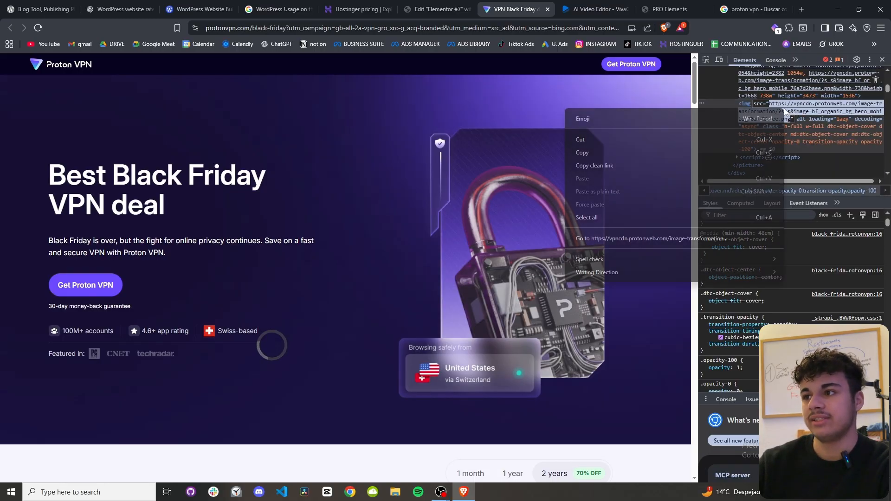
click(656, 239)
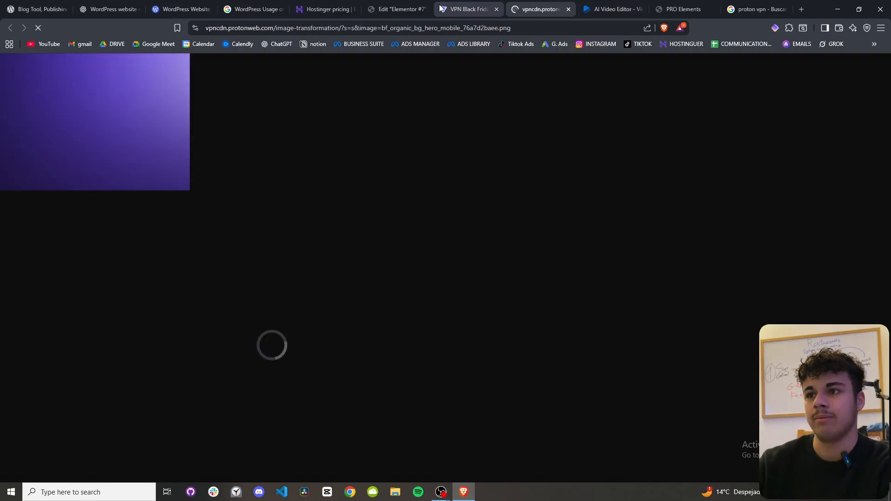
Change the outer grid's background overlay to Classic and upload the downloaded download.png as its image.
click(408, 9)
click(810, 29)
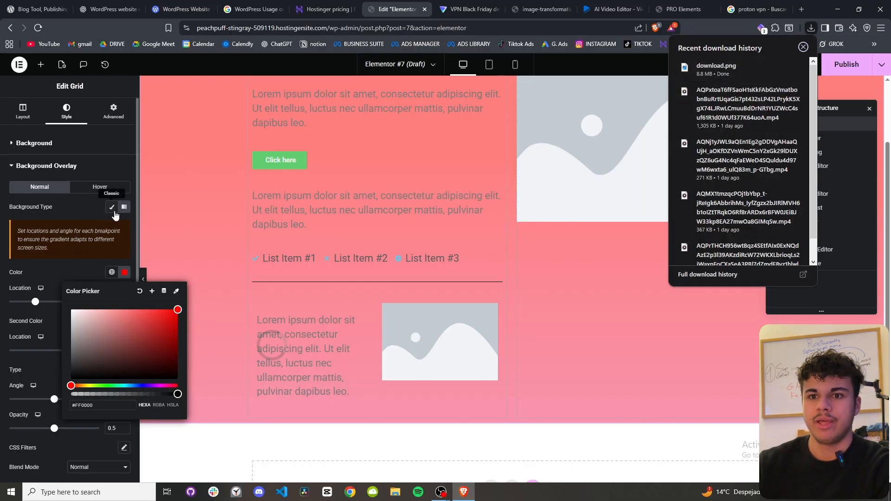
scroll(329, 223, up, 2)
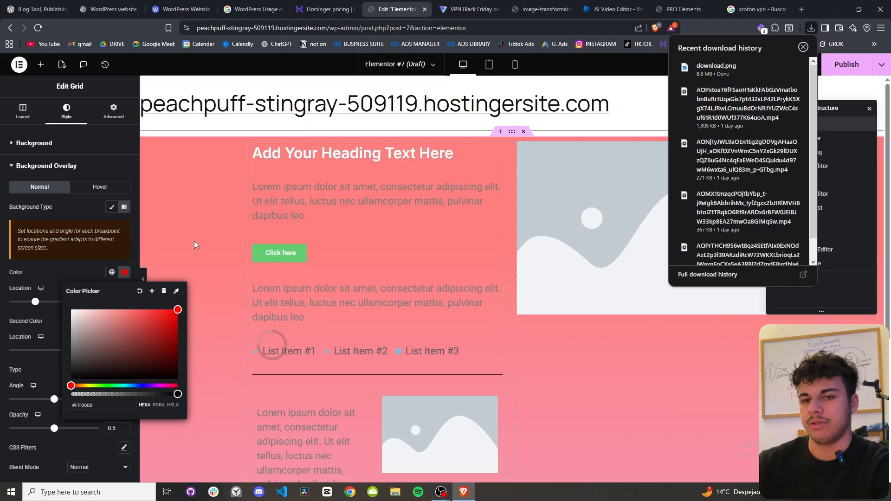
click(112, 209)
click(73, 271)
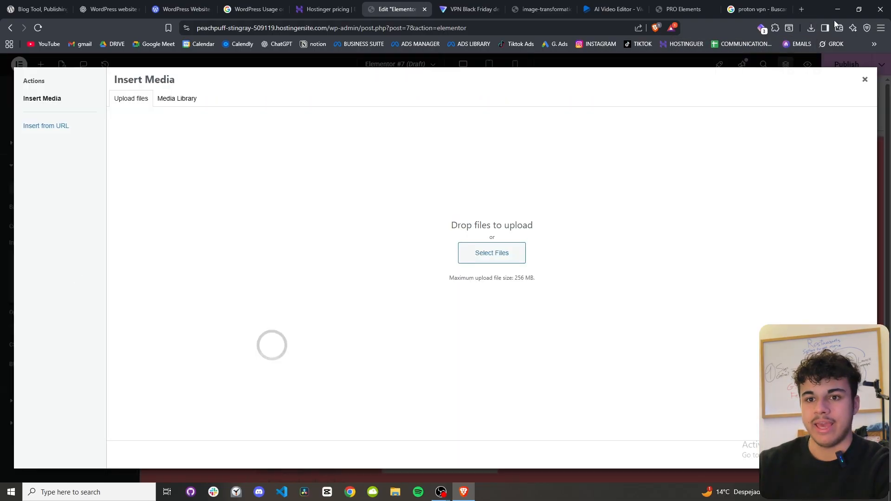
click(810, 29)
drag(725, 74, 403, 289)
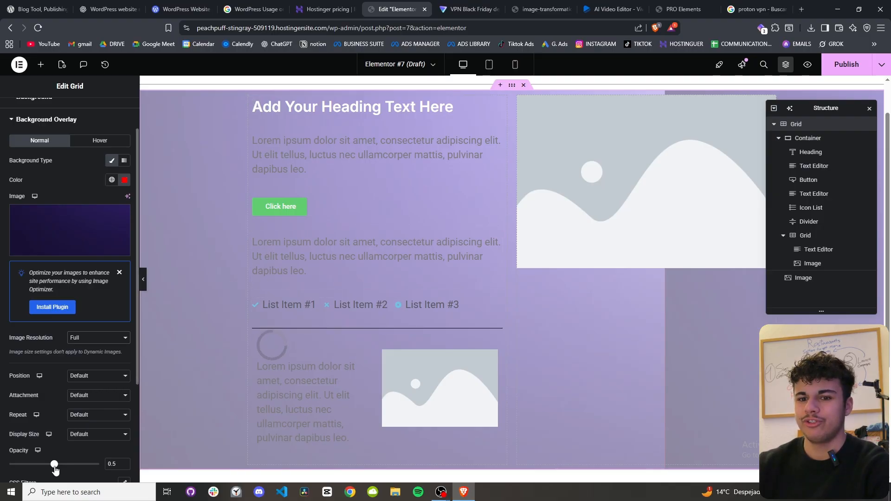
Set the grid's background overlay opacity to 1 and compare the result with the Proton VPN hero.
drag(55, 464, 118, 467)
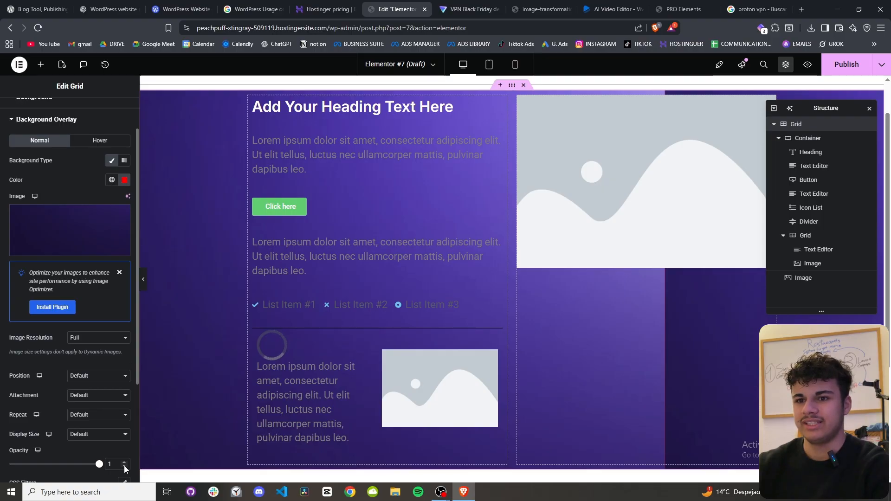
click(454, 7)
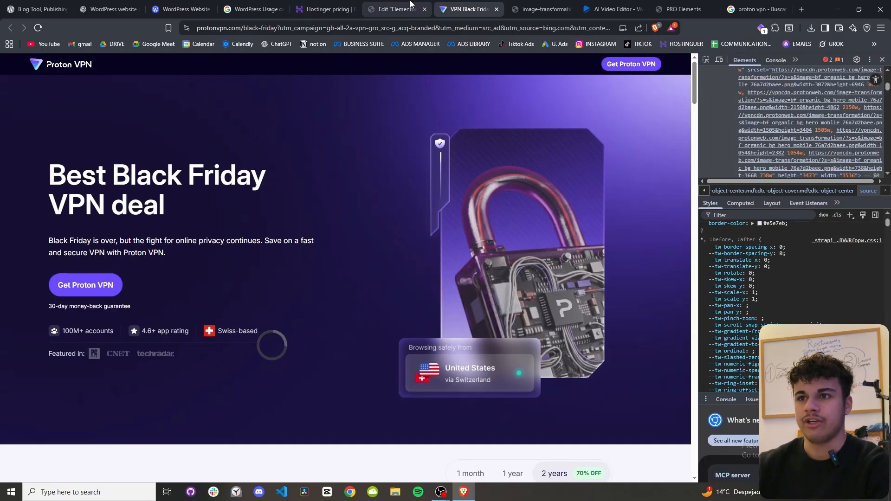
click(397, 9)
scroll(94, 464, down, 2)
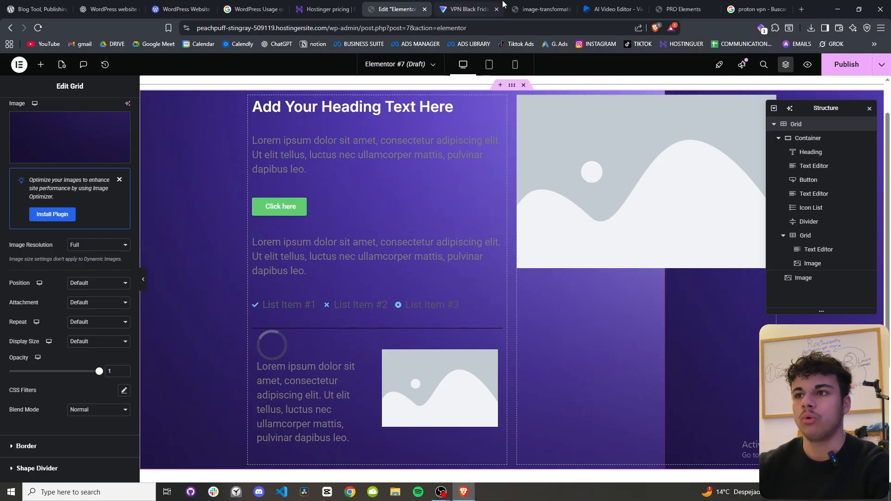
click(541, 9)
click(412, 6)
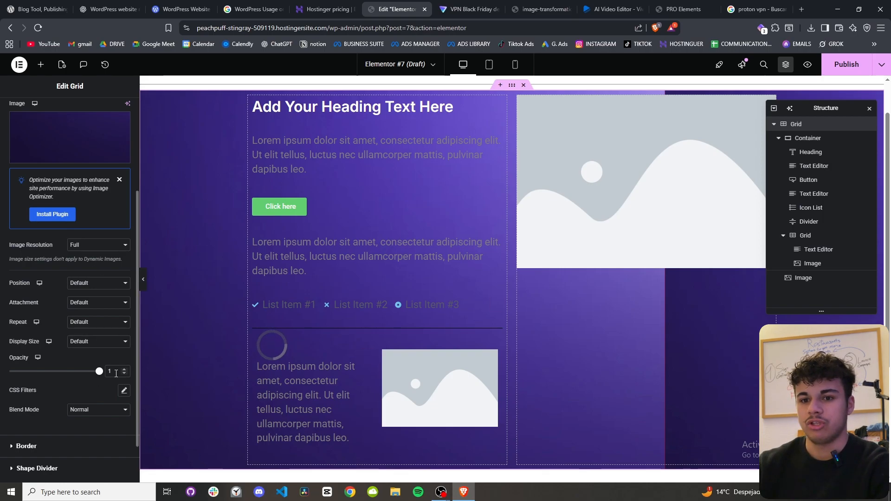
mouse_move(100, 374)
mouse_down()
mouse_move(10, 371)
mouse_move(99, 371)
mouse_up()
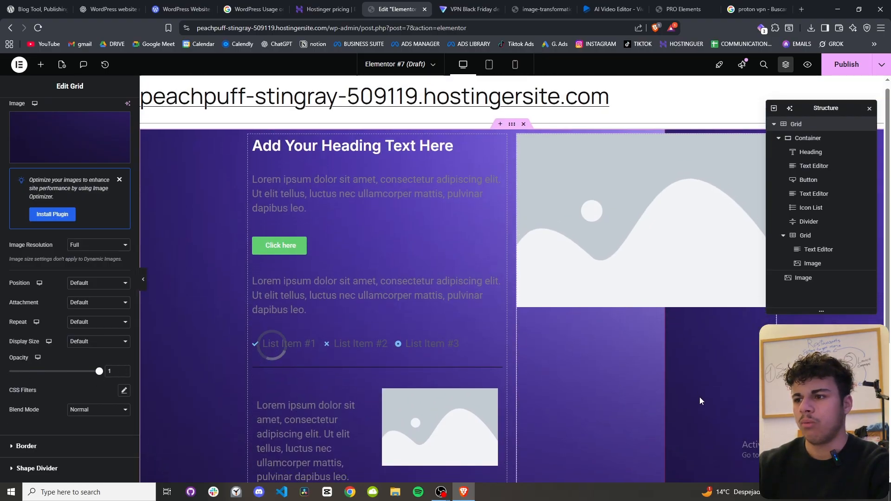
scroll(699, 400, down, 1)
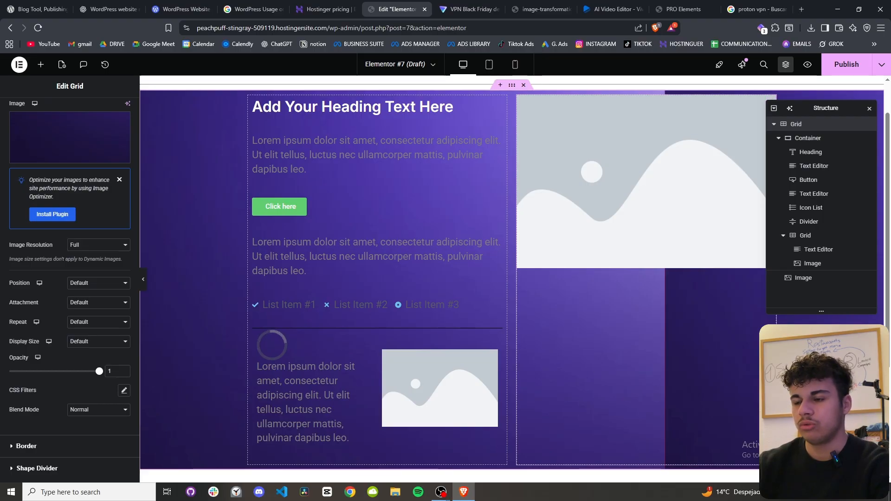
Set the overlay image's display size to Cover and compare it with the Proton VPN page.
click(539, 9)
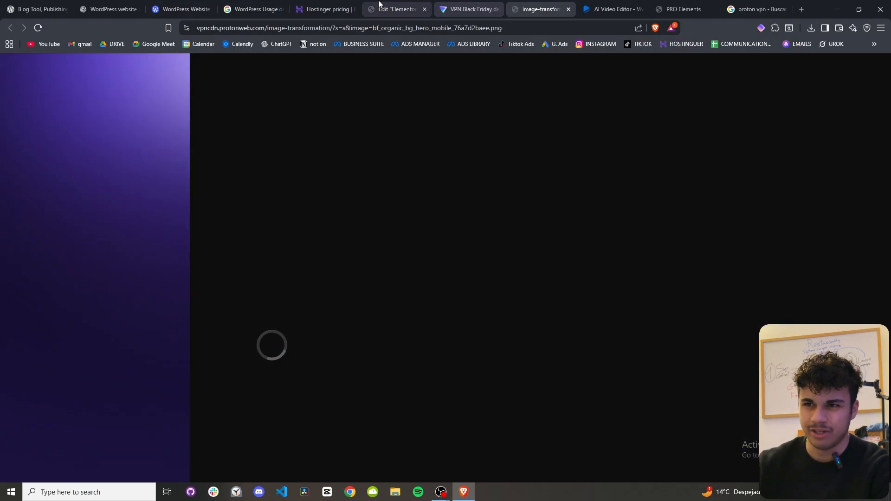
click(397, 9)
click(79, 346)
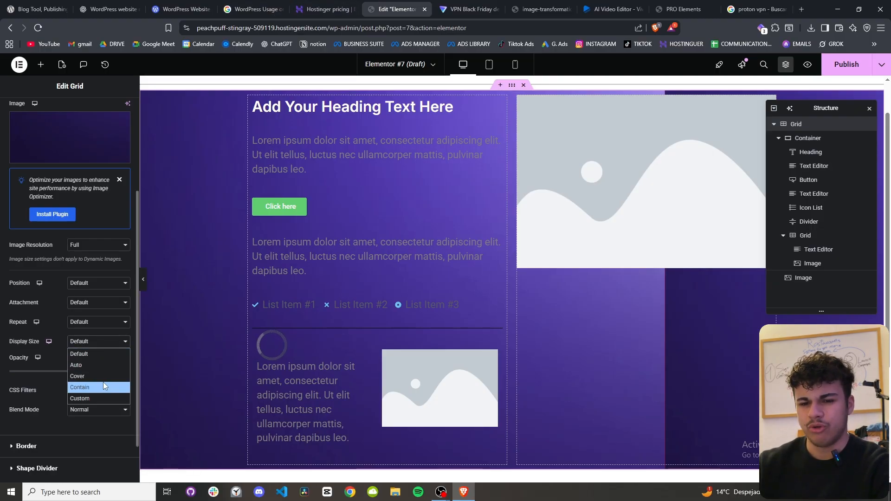
click(100, 376)
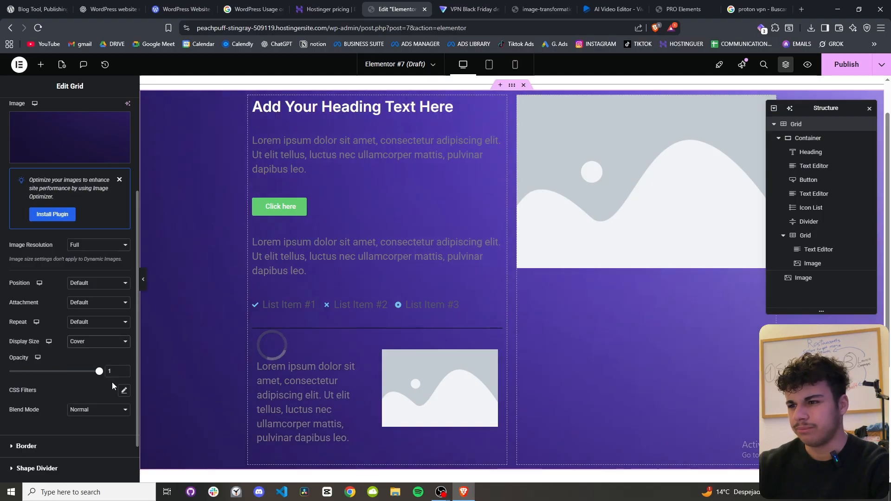
click(476, 8)
click(397, 9)
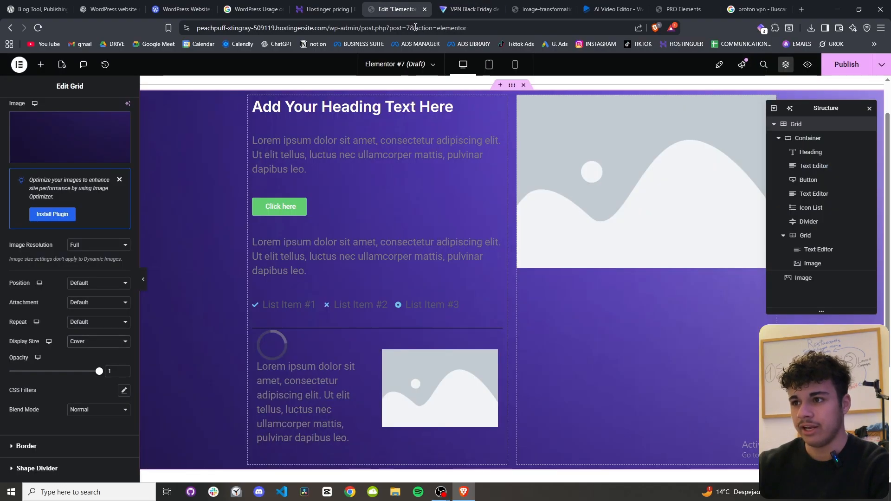
click(469, 8)
click(397, 9)
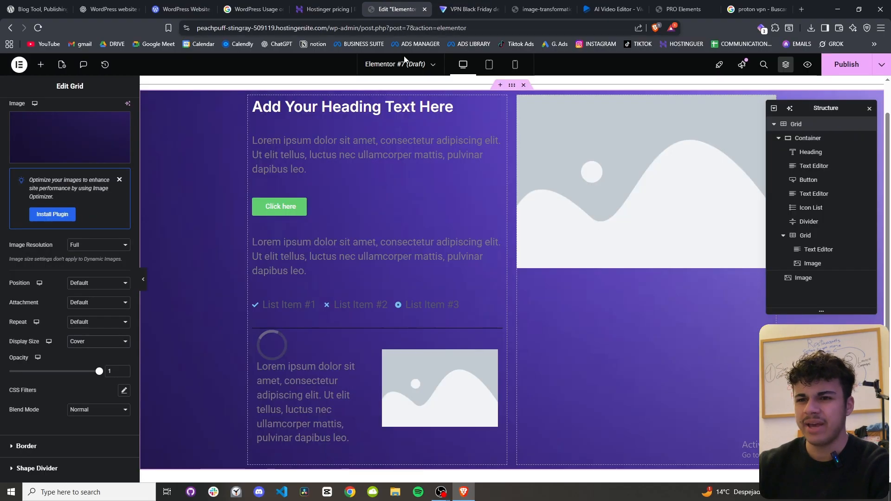
Set the overlay image's resolution to Medium Large - 768 and its position to Center Center.
scroll(592, 347, up, 1)
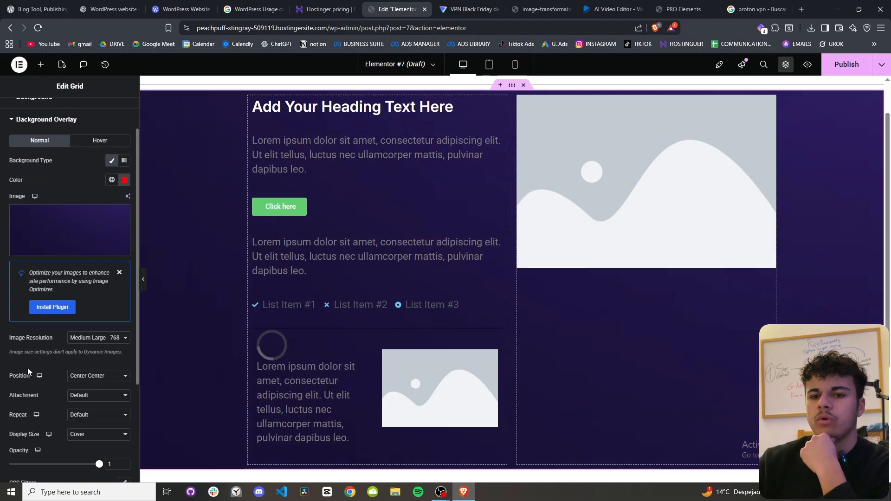
scroll(28, 371, down, 1)
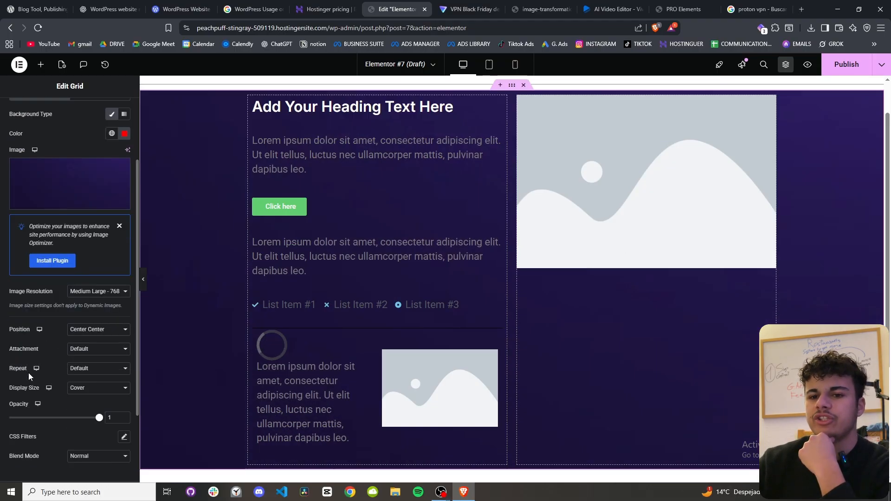
click(89, 334)
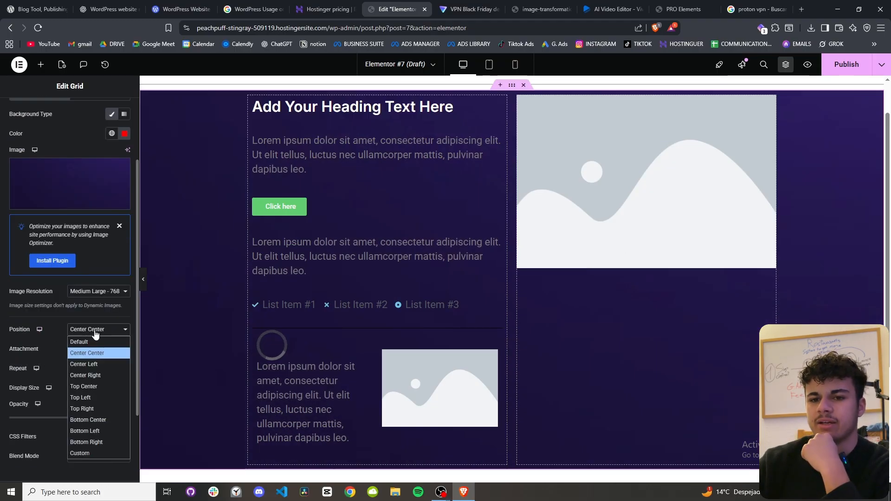
click(93, 322)
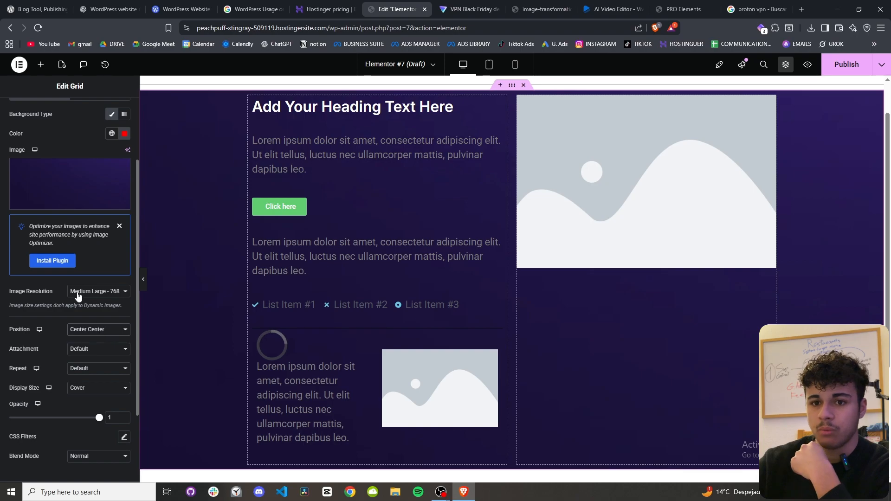
click(87, 294)
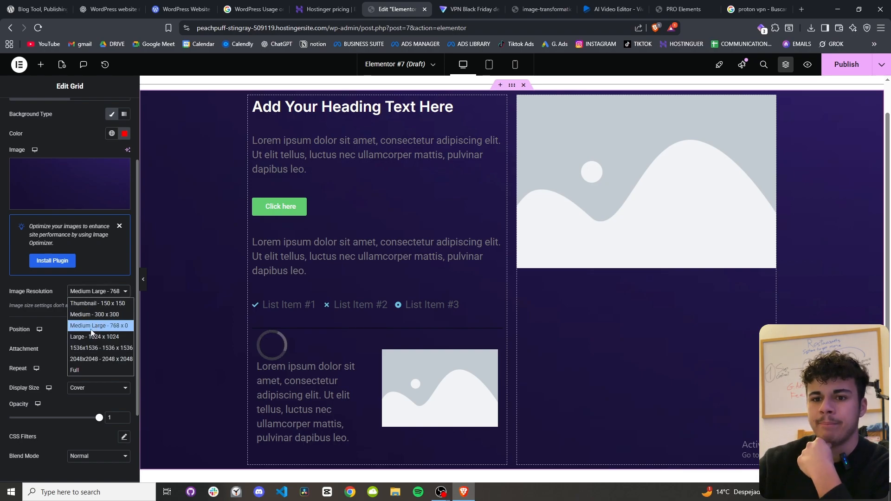
click(107, 297)
Compare the Elementor section's background with the Proton VPN hero, viewed without developer tools, and with the source image.
click(469, 9)
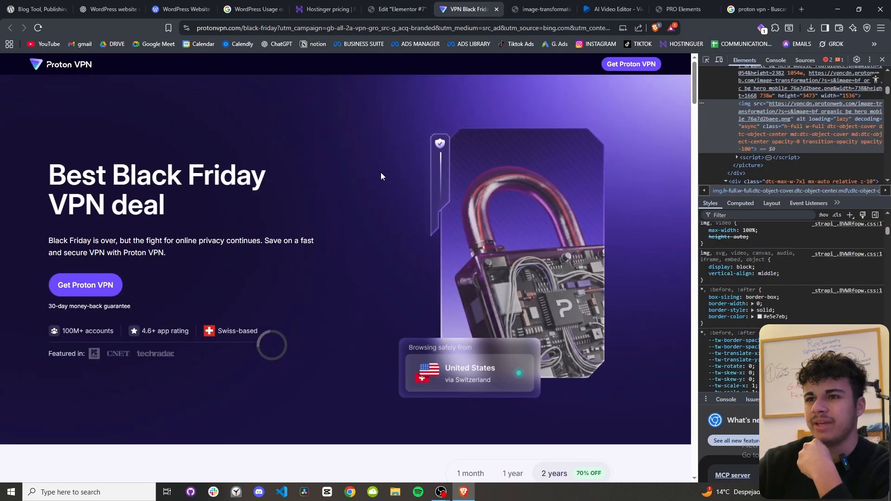
click(540, 9)
click(397, 10)
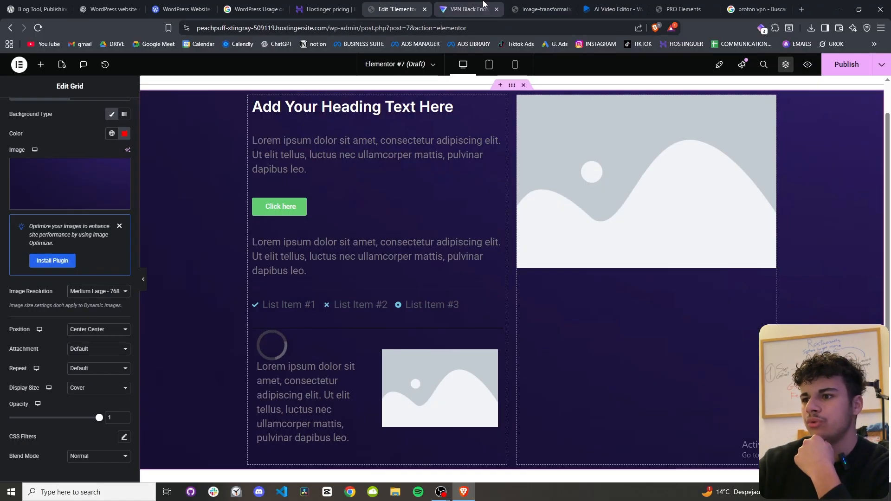
click(483, 4)
key(F12)
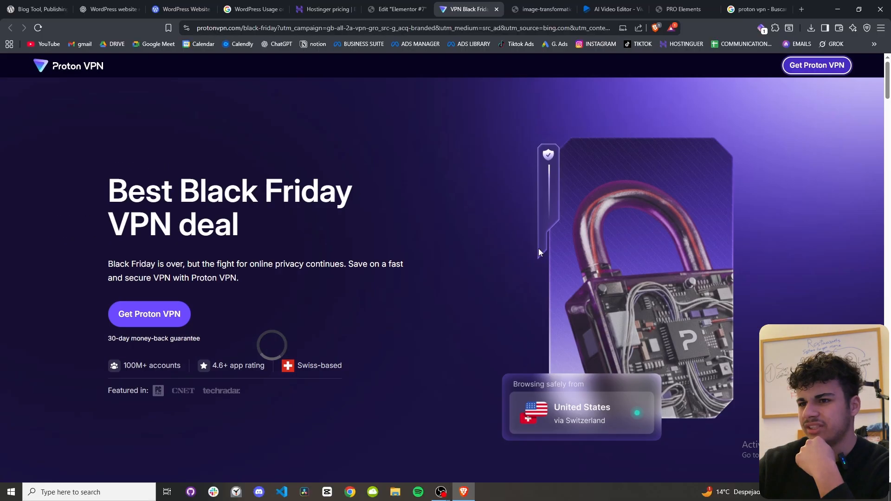
click(541, 10)
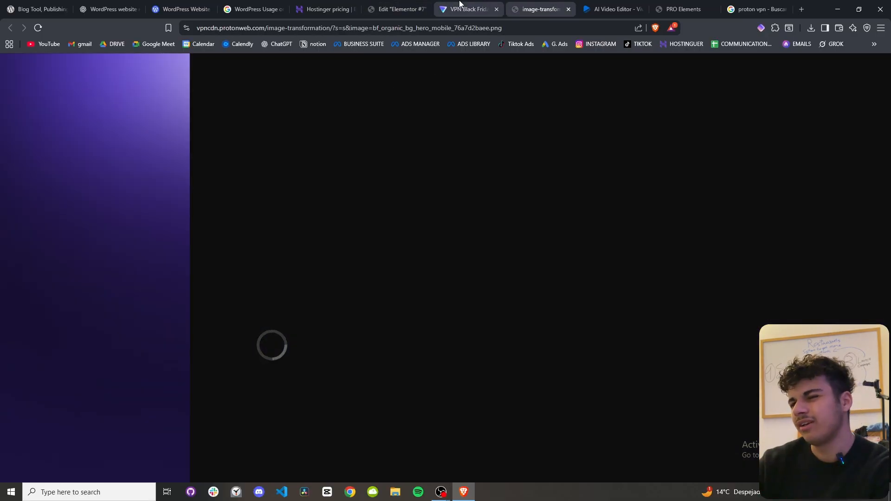
click(397, 10)
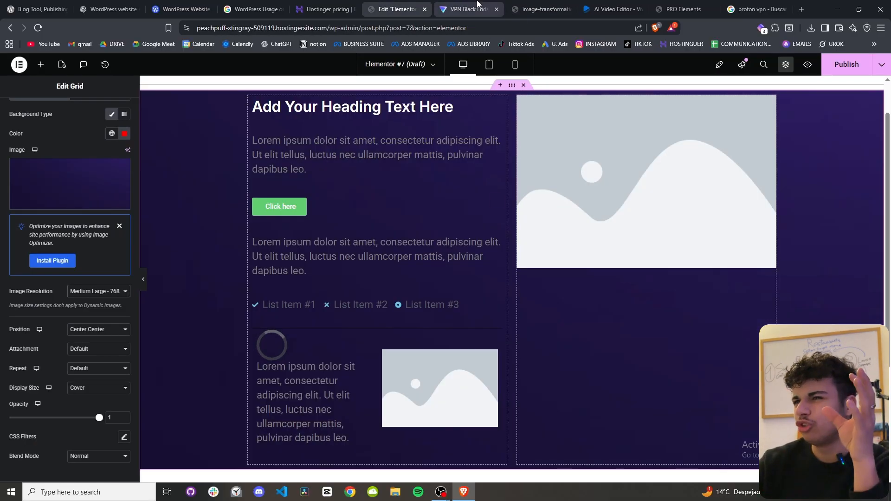
click(469, 9)
click(396, 9)
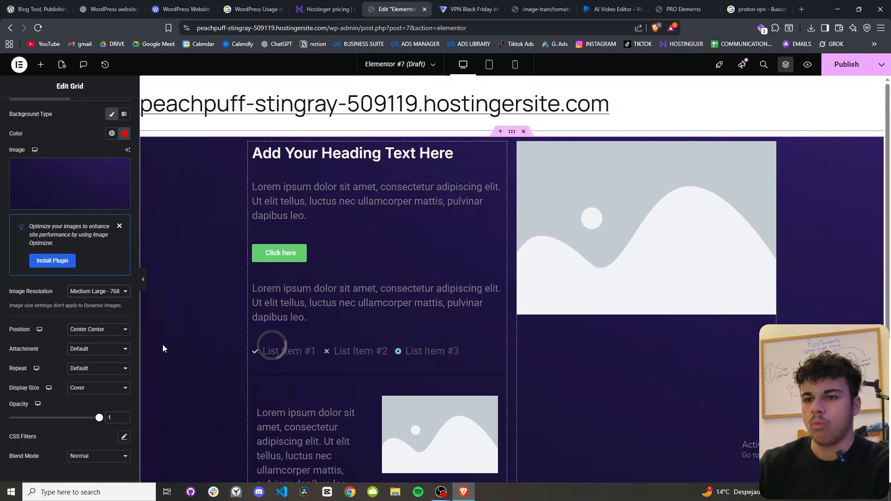
click(478, 5)
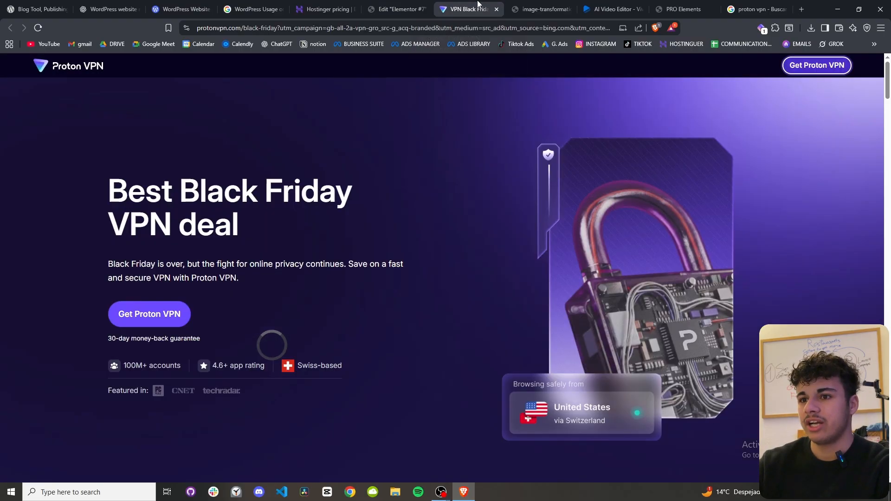
click(408, 9)
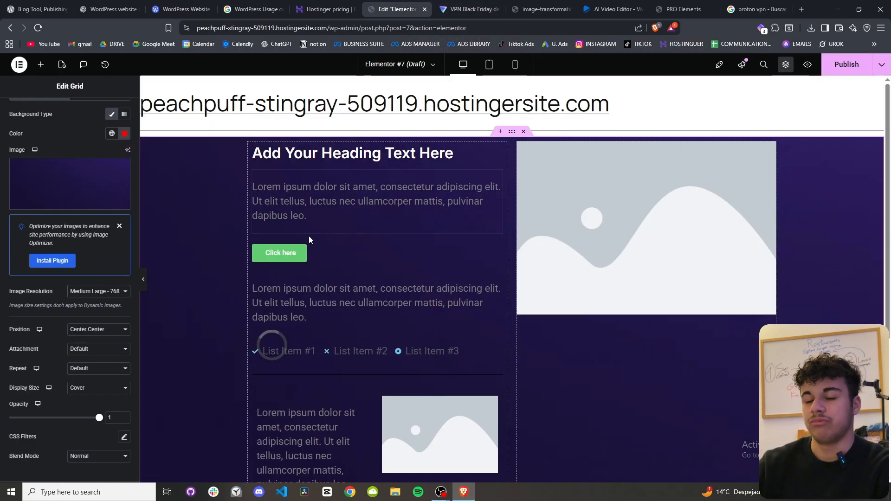
Replace the heading widget's title with "Best Black Friday", following the Proton VPN headline.
triple_click(295, 157)
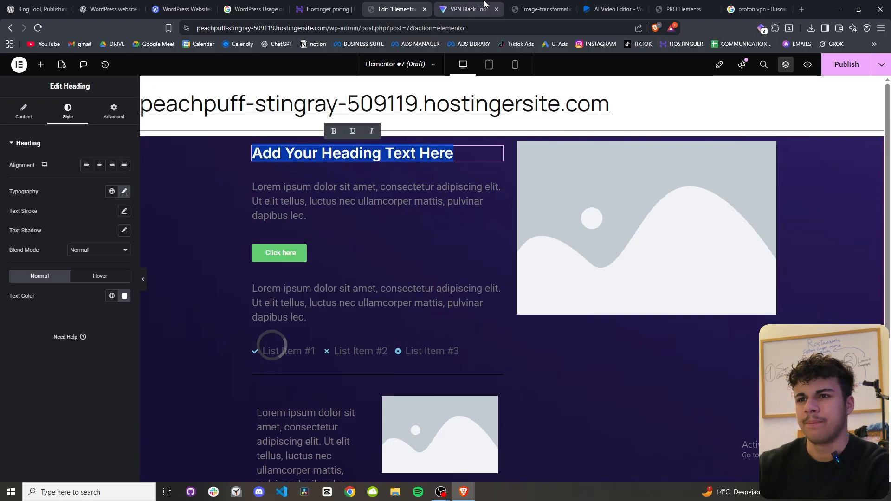
click(469, 9)
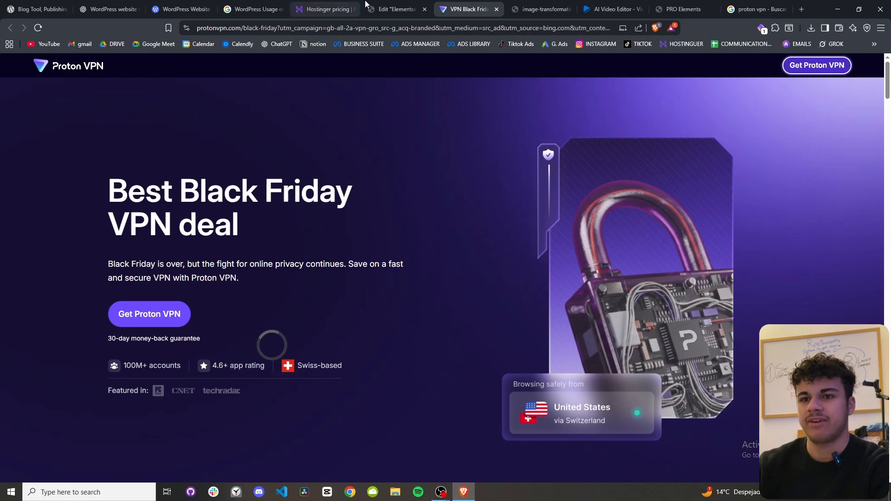
click(399, 8)
triple_click(75, 176)
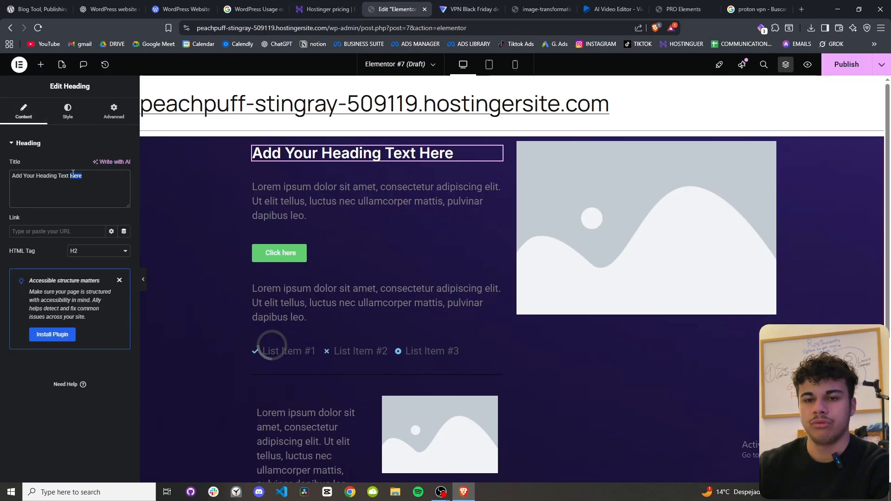
text(bES)
key(BackSpace)
key(BackSpace)
key(BackSpace)
text(Best Black F)
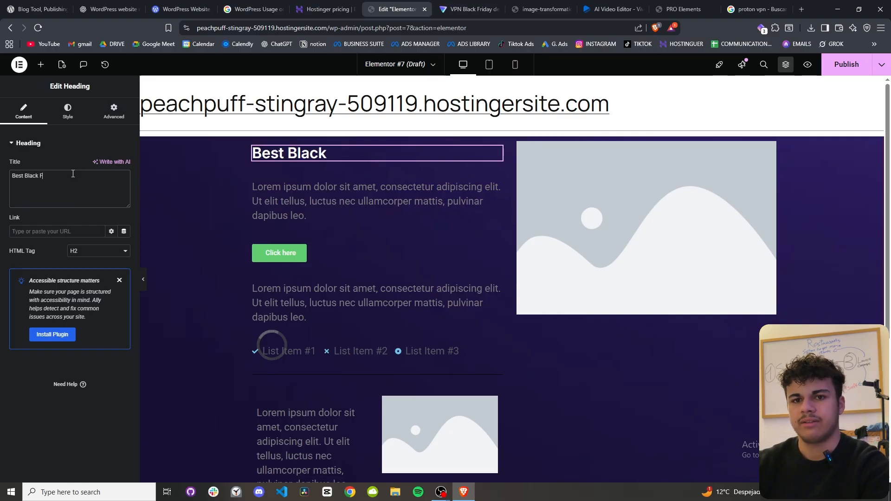
text(riday)
Check the rest of the Proton VPN headline and add "VPN DEAL" on a second line of the heading's title.
key(ctrl+Tab)
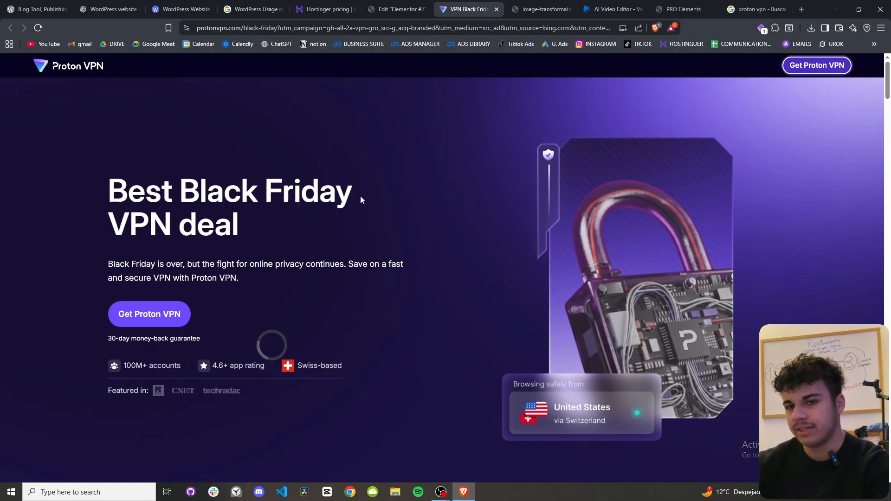
key(ctrl+shift+Tab)
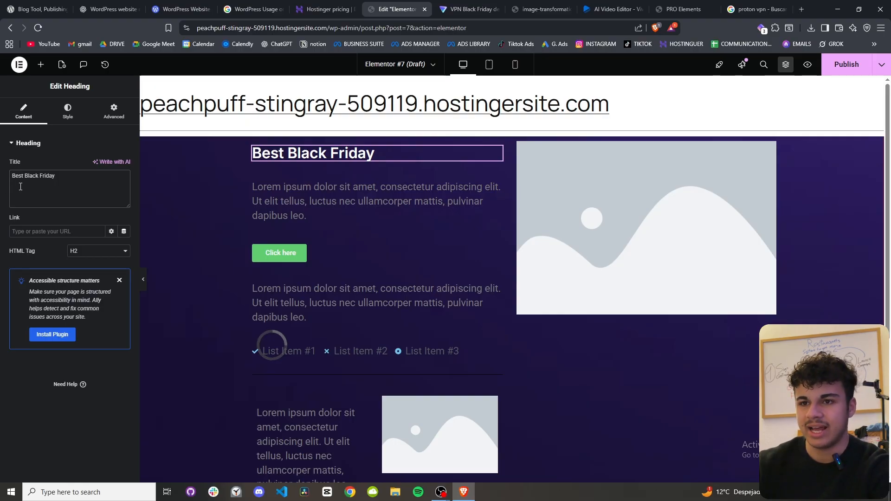
click(473, 7)
click(397, 7)
key(BackSpace)
key(BackSpace)
key(BackSpace)
text(VP)
key(BackSpace)
key(BackSpace)
key(Return)
text(VPN DEAL)
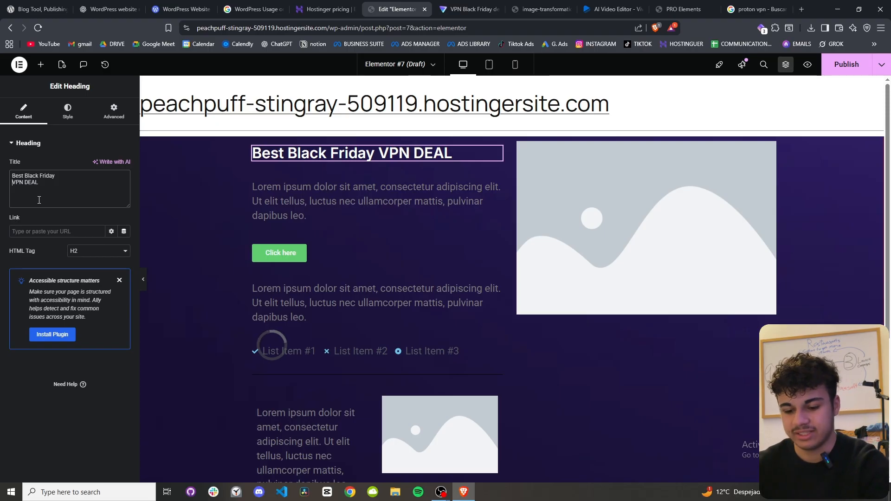
Join the heading's title onto one line with "<>" before "VPN DEAL", and ask ChatGPT "how to separate lines with html in a title".
key(BackSpace)
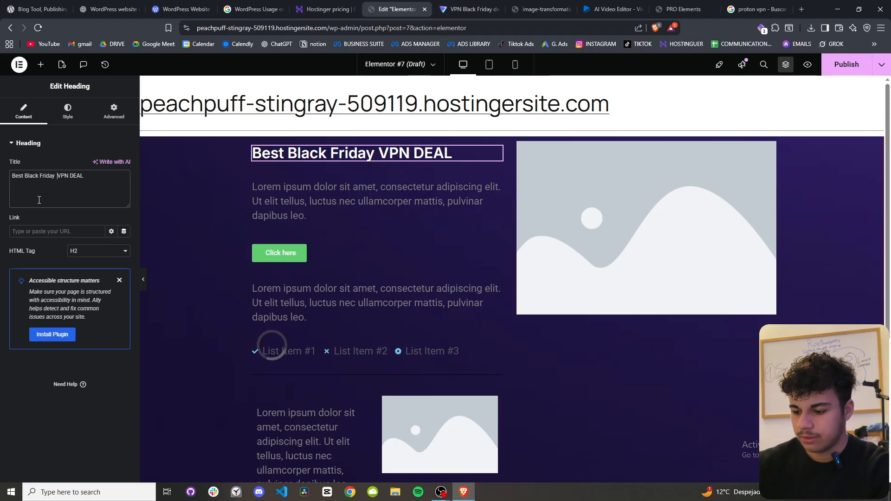
text(<>)
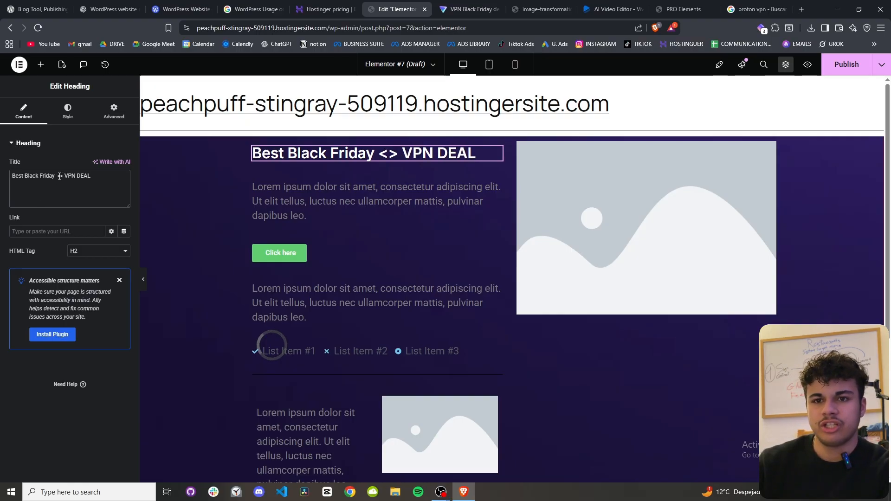
click(104, 8)
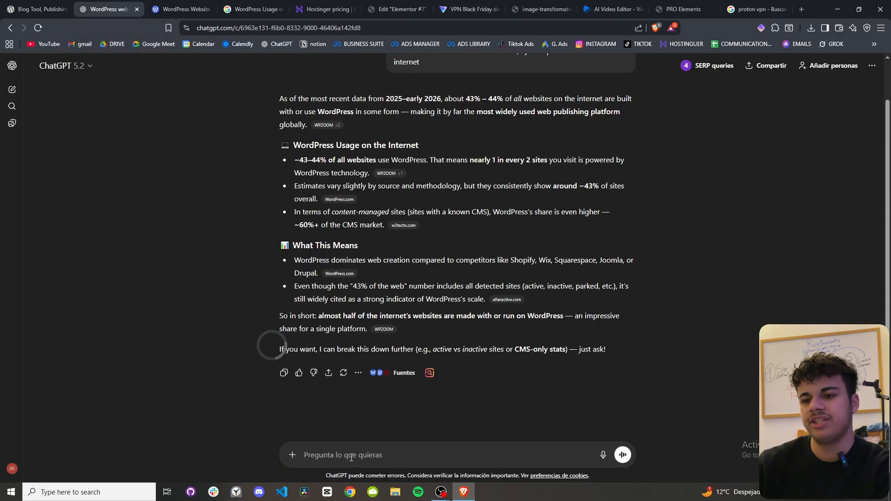
text(how to separate lines with)
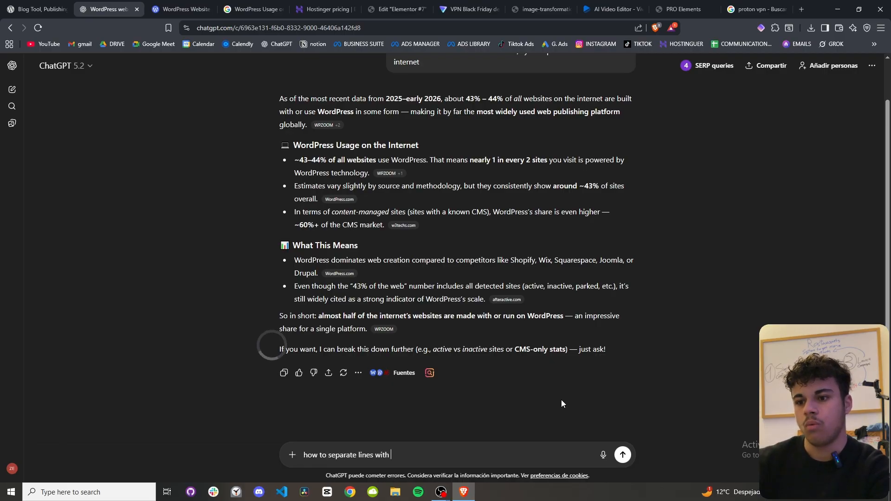
text( html in a title)
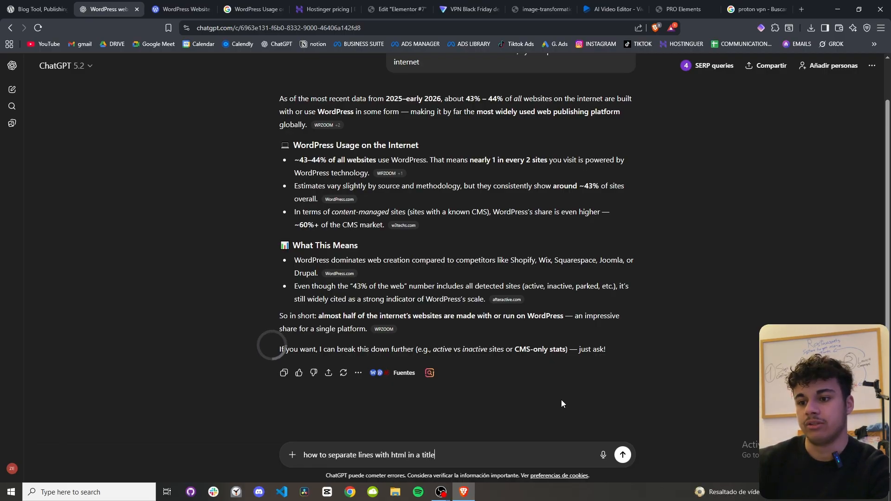
key(Return)
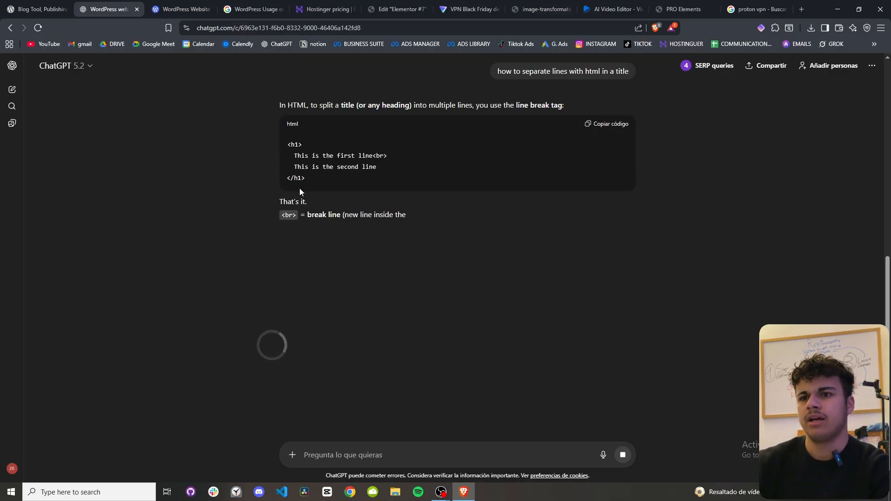
Replace the "<>" in the Elementor heading's title with the "<br>" tag copied from ChatGPT's answer.
drag(373, 156, 387, 156)
key(ctrl+c)
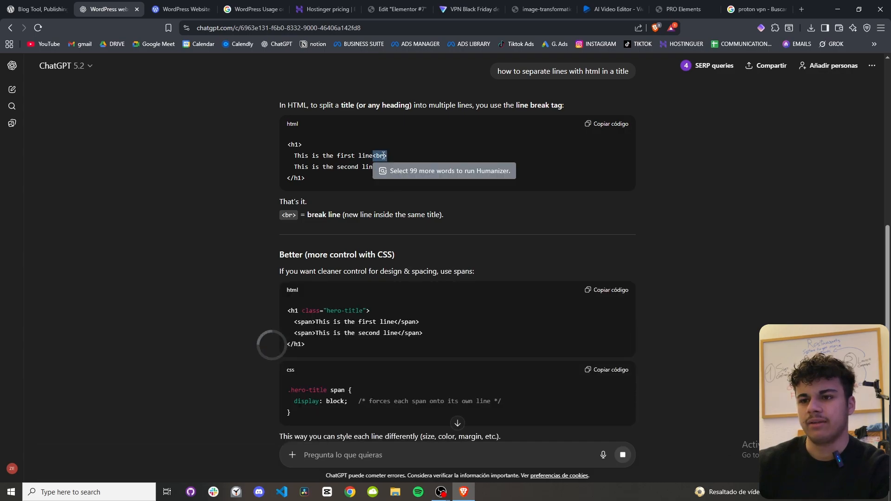
click(423, 4)
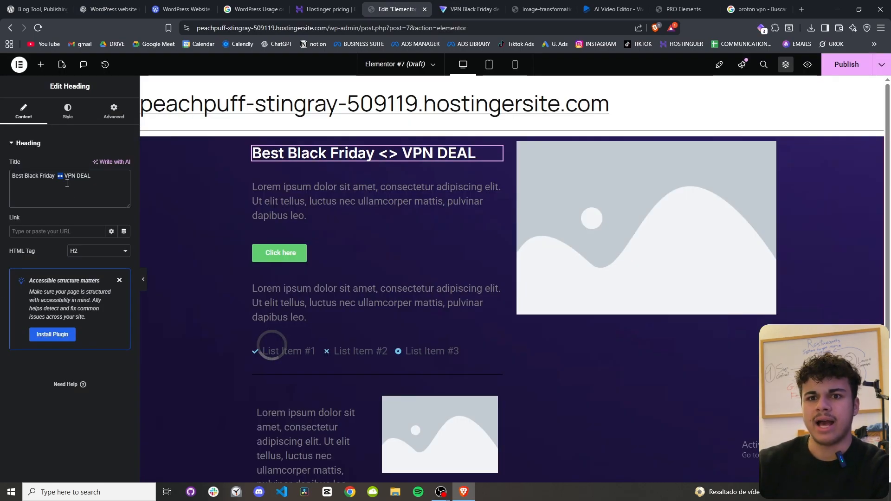
key(ctrl+v)
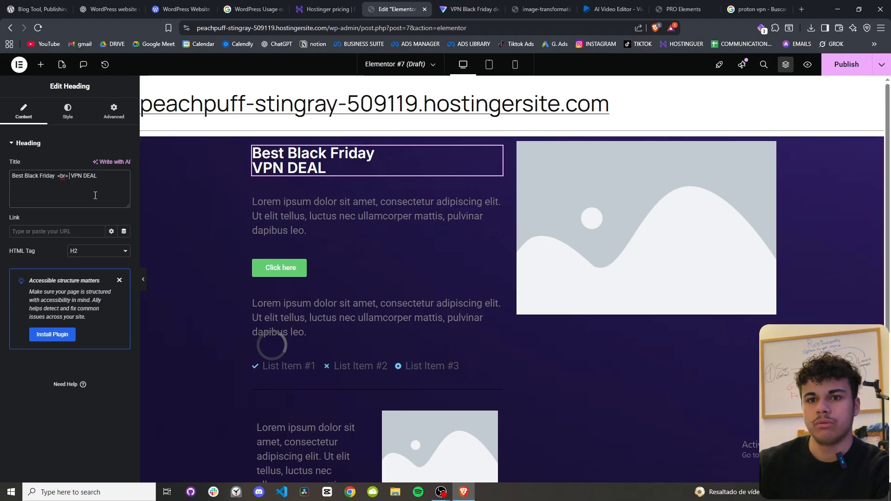
Inspect the Proton VPN page's "Best Black Friday VPN deal" headline in the developer tools for its font size.
key(ctrl+Tab)
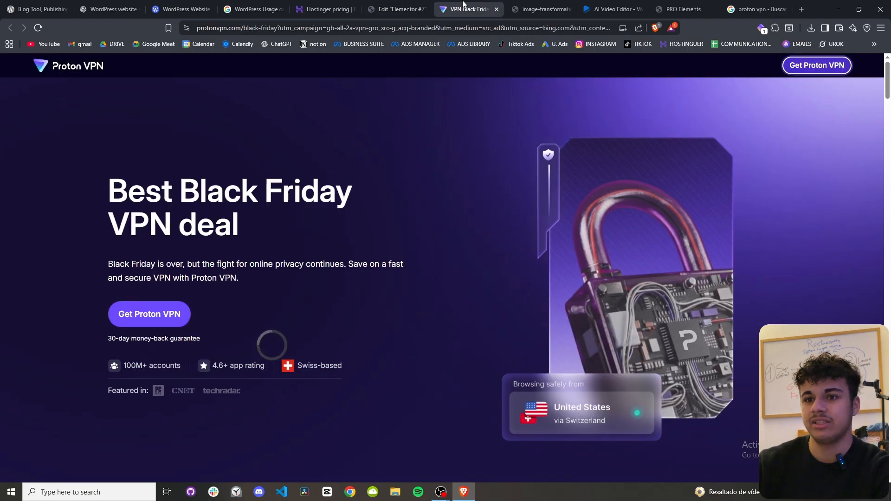
click(400, 9)
click(463, 10)
right_click(287, 182)
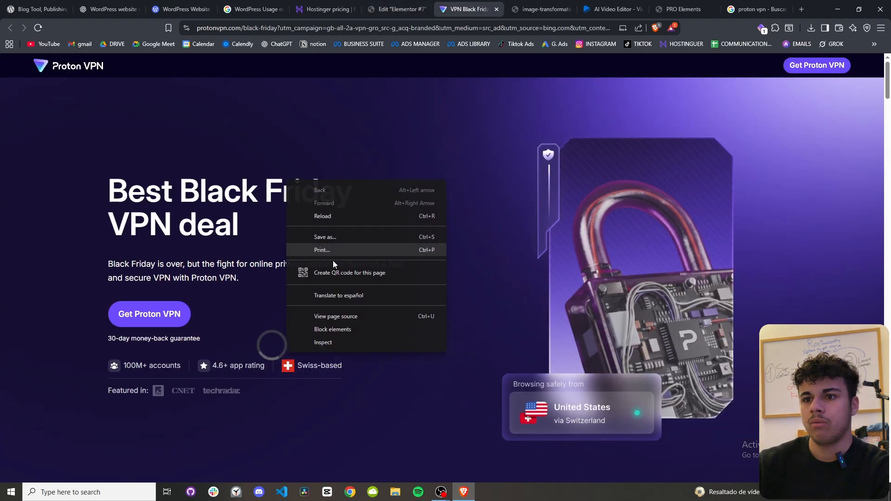
click(275, 169)
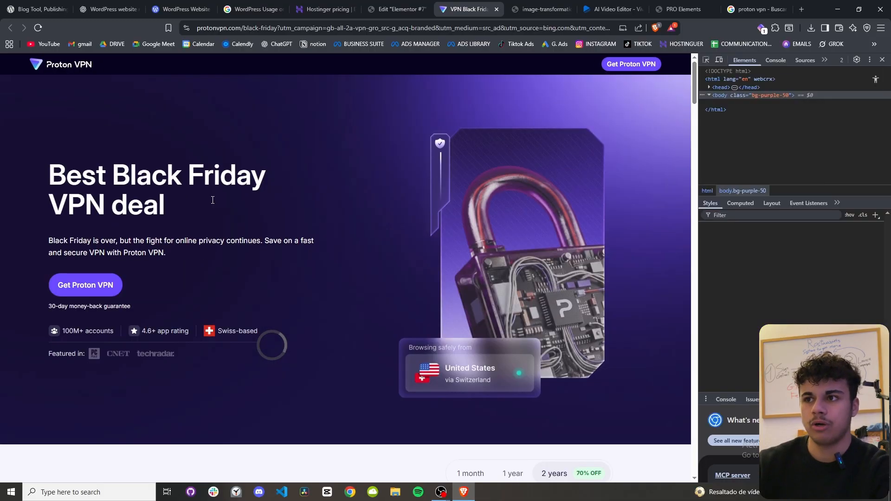
click(706, 60)
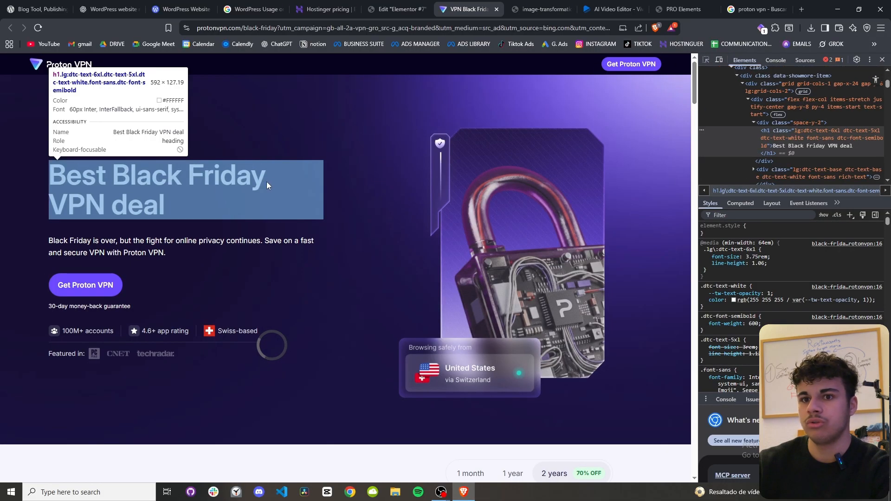
click(188, 189)
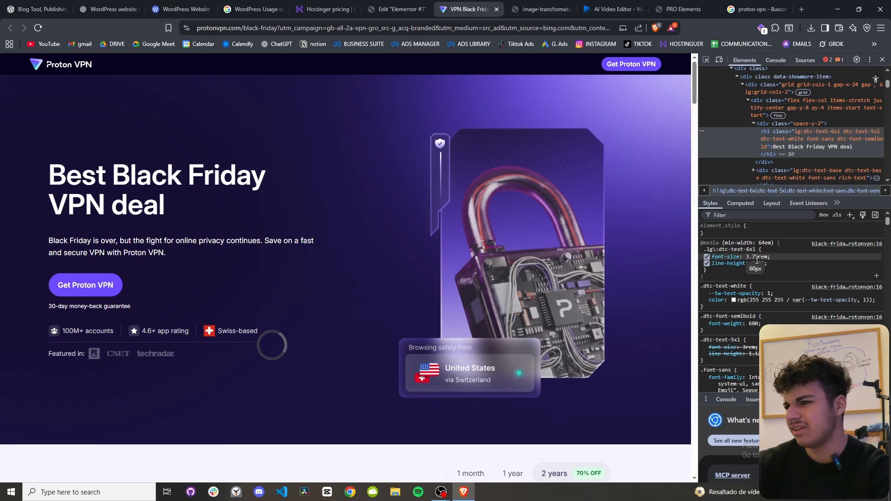
Set the Elementor heading's font size to 3.75 rem and compare it with the Proton VPN headline.
click(400, 8)
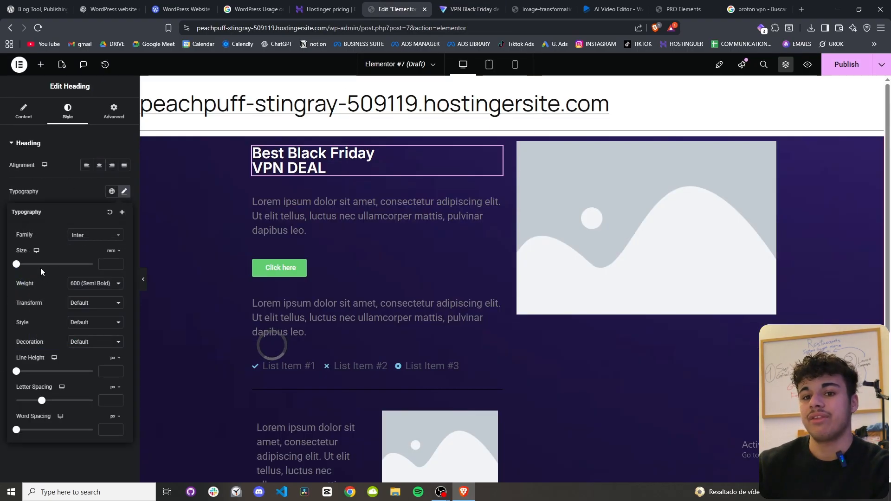
drag(17, 265, 28, 264)
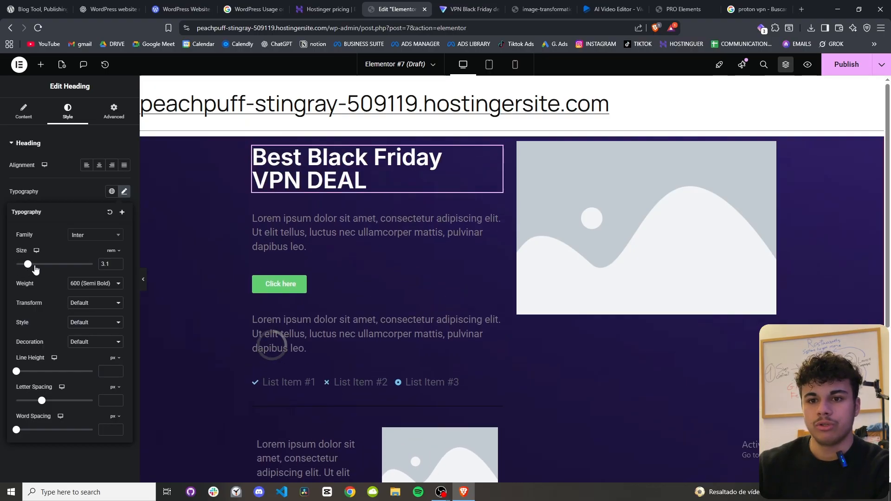
text(76)
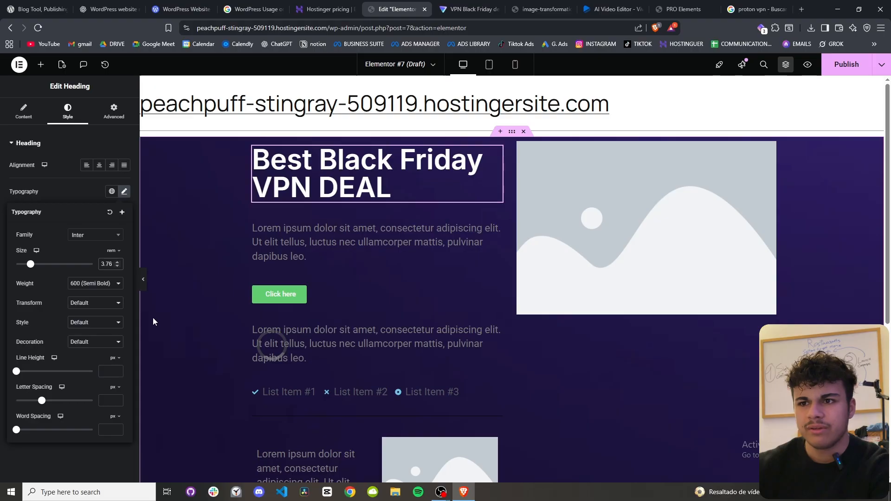
click(471, 5)
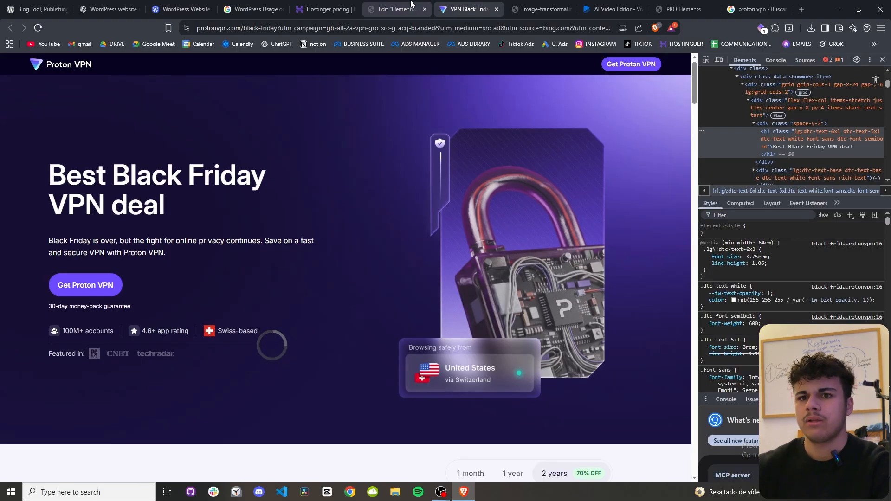
click(398, 8)
click(467, 8)
click(397, 6)
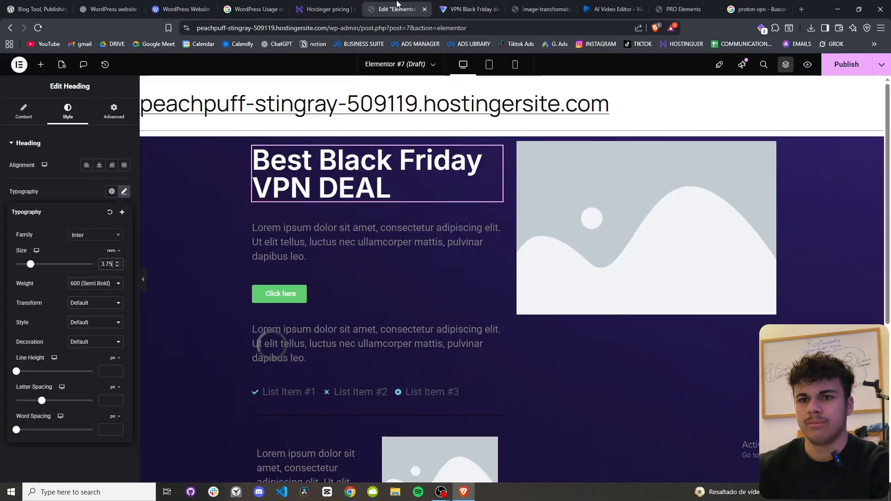
Change "DEAL" to lowercase "deal" in the heading's title, matching the Proton VPN headline's wording.
click(23, 111)
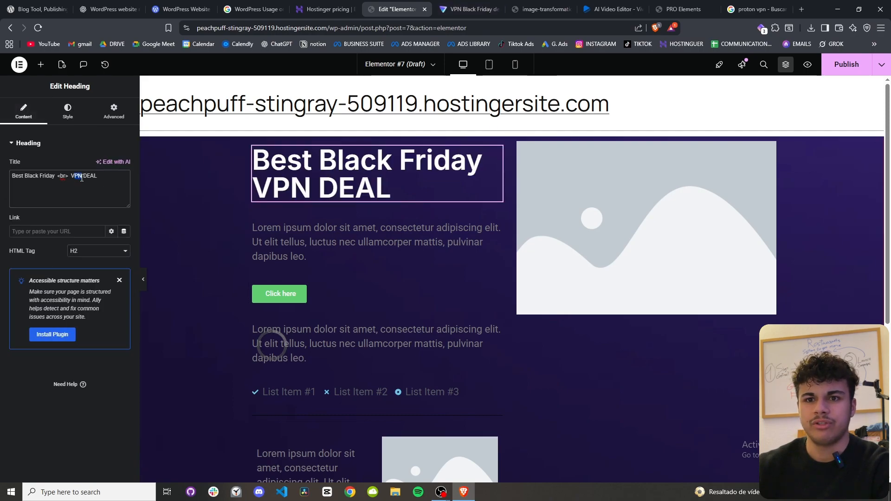
double_click(93, 177)
text(Deal)
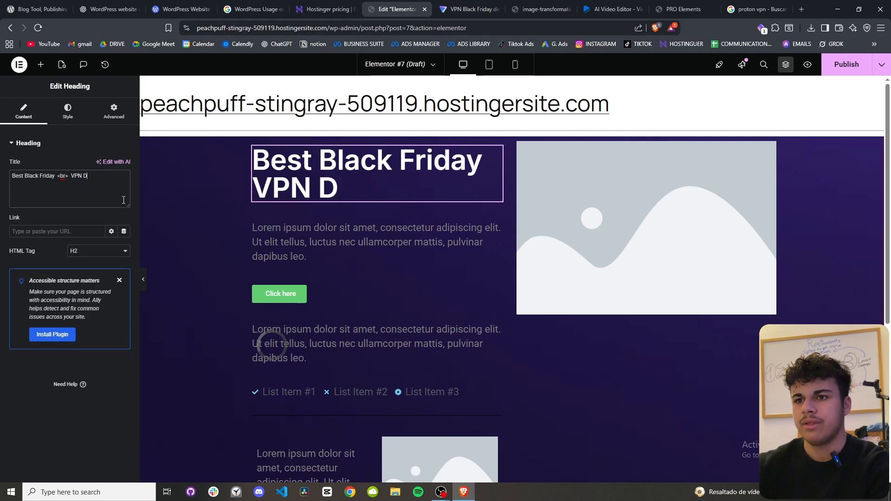
click(466, 9)
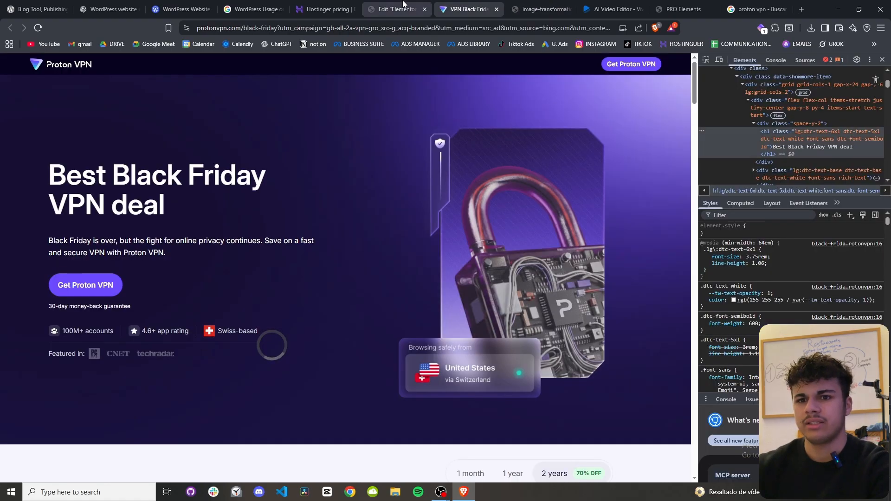
click(403, 5)
text(day <br> VPN deal)
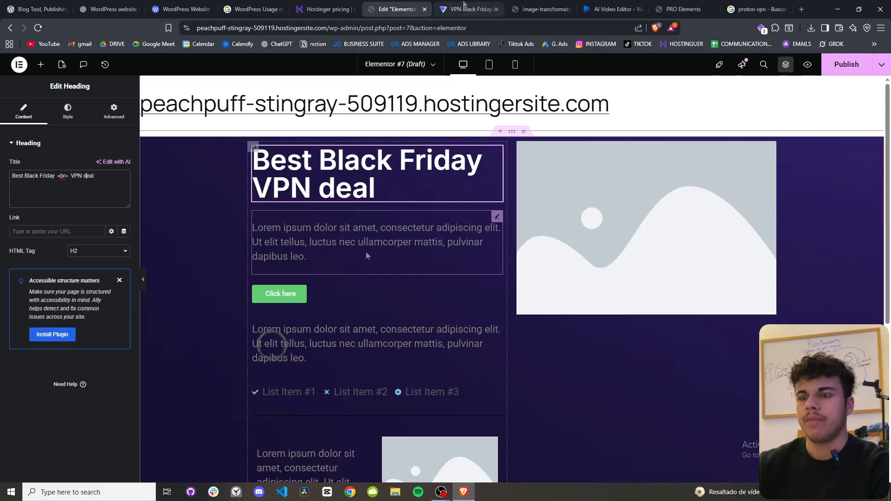
Replace the placeholder paragraph under the heading with the "Black Friday is over, but the fight for online privacy continues..." text copied from Proton VPN.
key(ctrl+Tab)
drag(49, 241, 166, 254)
key(ctrl+c)
key(ctrl+shift+Tab)
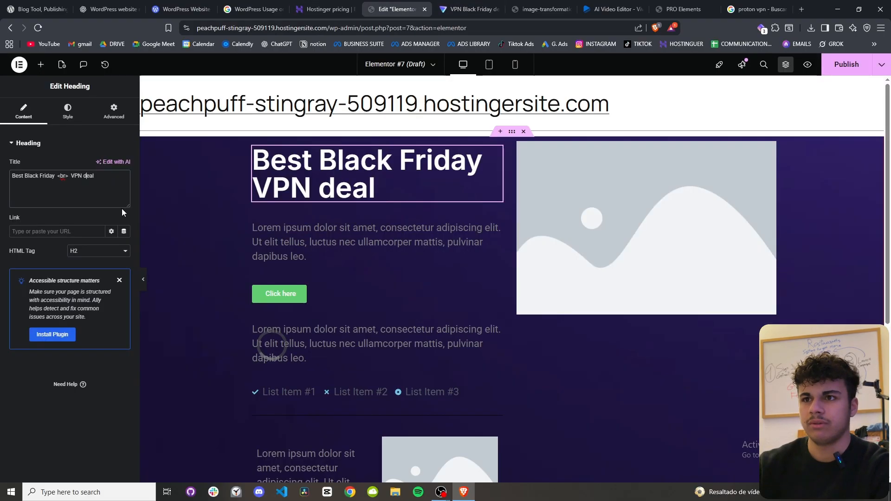
click(346, 251)
key(ctrl+a)
key(ctrl+v)
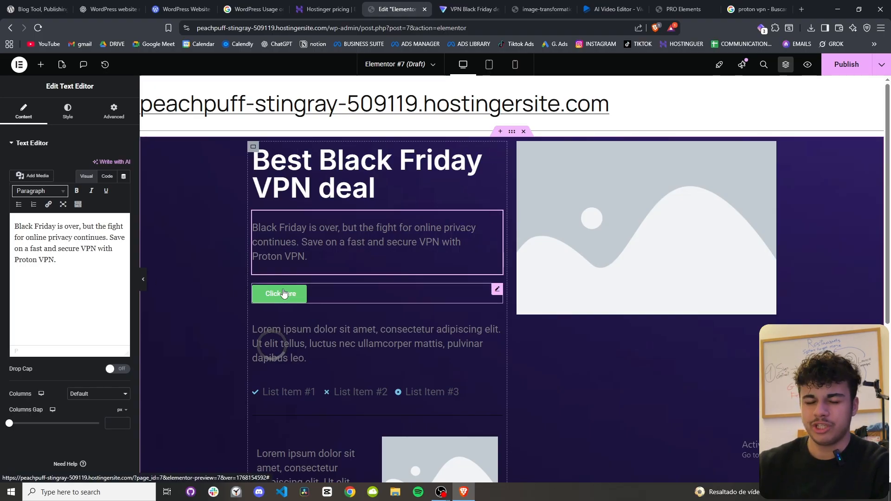
Compare the remaining placeholder widgets of the Elementor section with the layout of the Proton VPN hero.
scroll(333, 279, down, 3)
scroll(353, 321, up, 2)
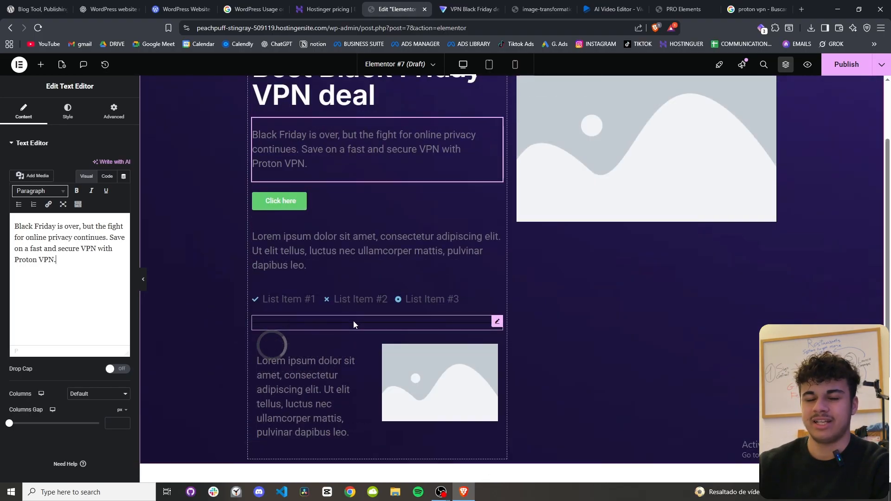
click(457, 9)
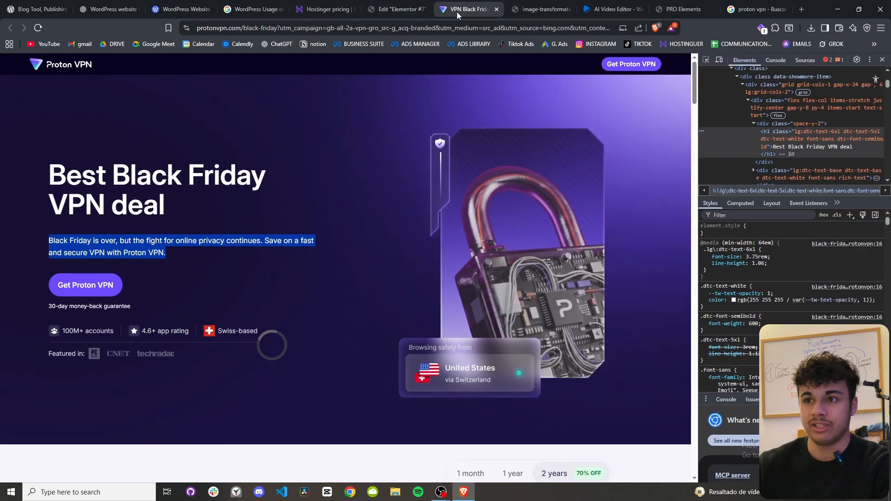
click(397, 9)
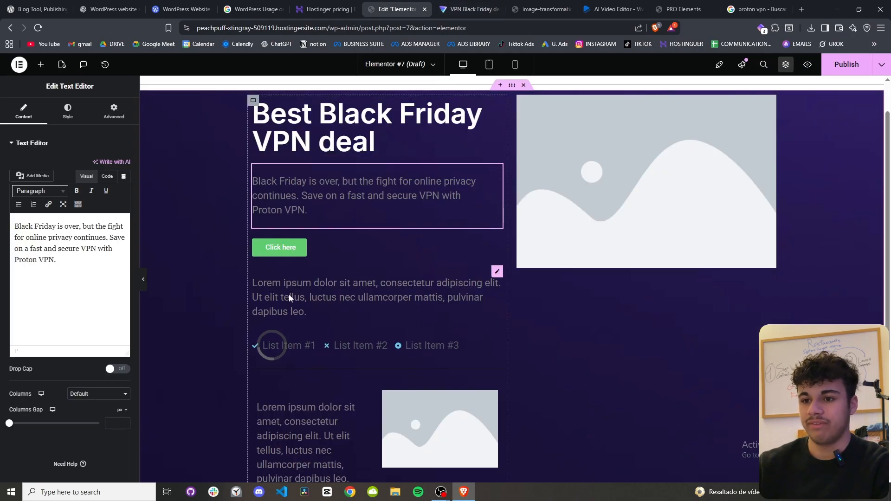
click(457, 8)
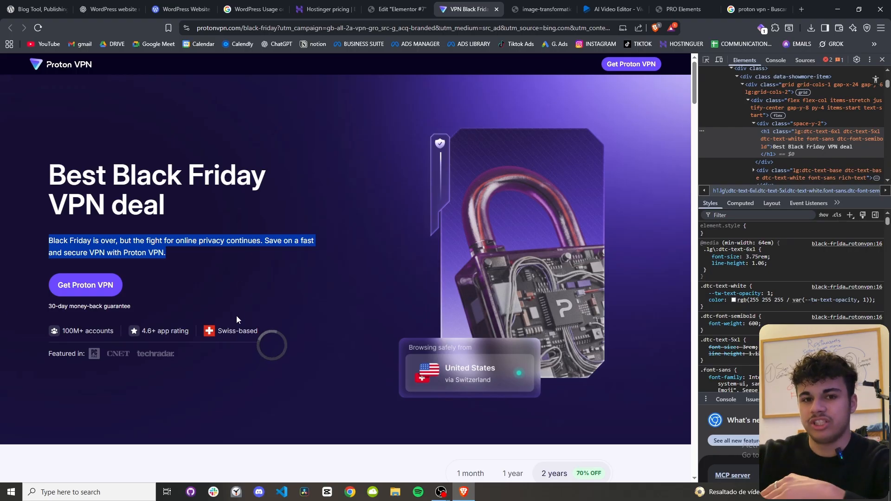
click(397, 8)
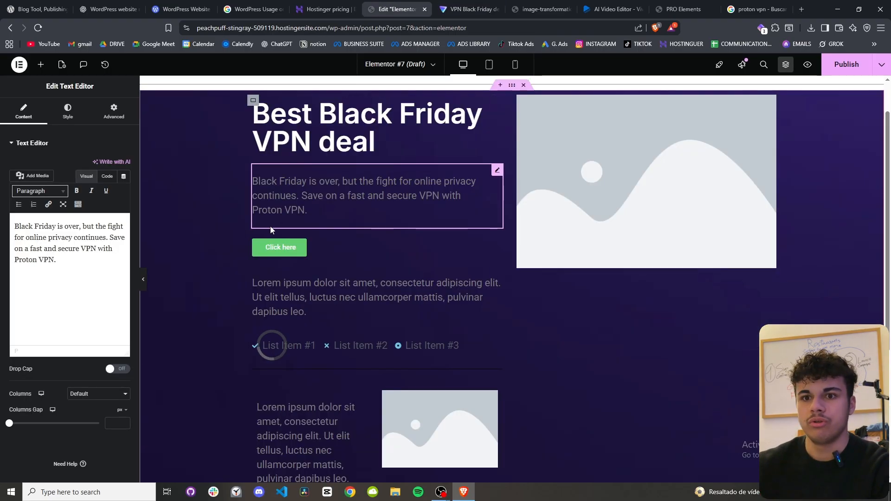
Give the paragraph under the heading custom typography and a new text color.
click(66, 115)
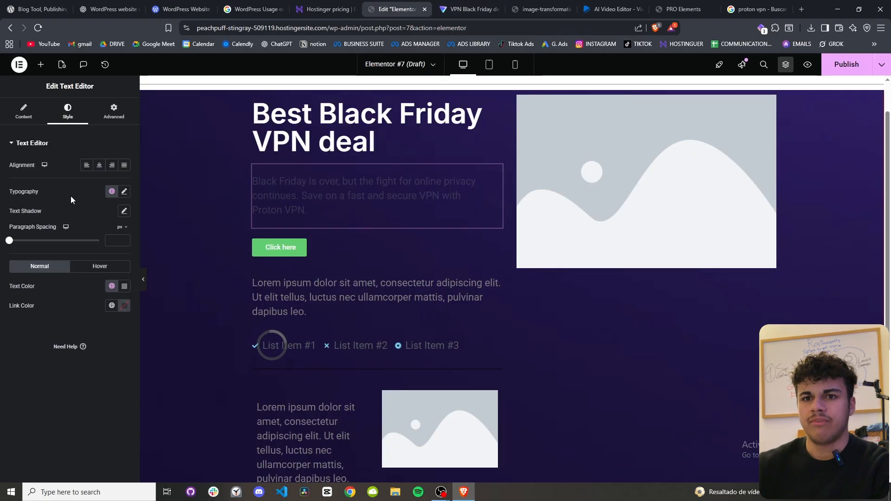
click(124, 192)
click(124, 193)
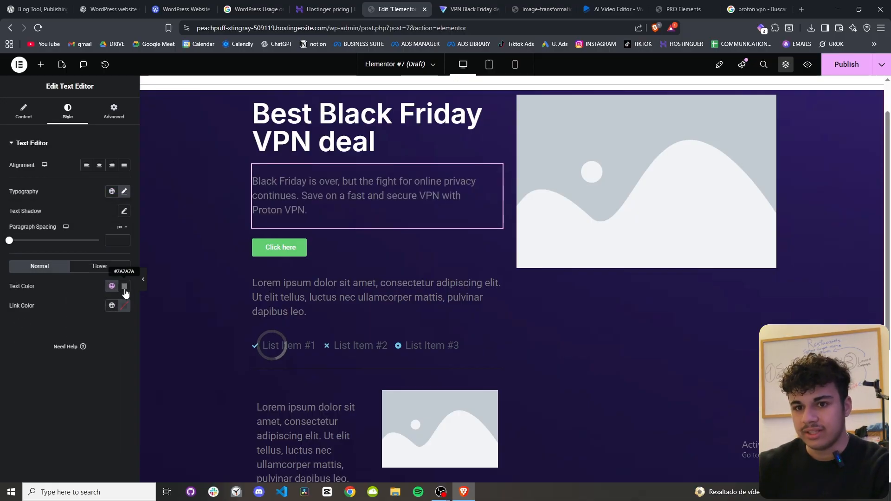
click(125, 286)
click(73, 322)
Compare the paragraph with the Proton VPN one and inspect the original paragraph's styles in the developer tools.
click(469, 9)
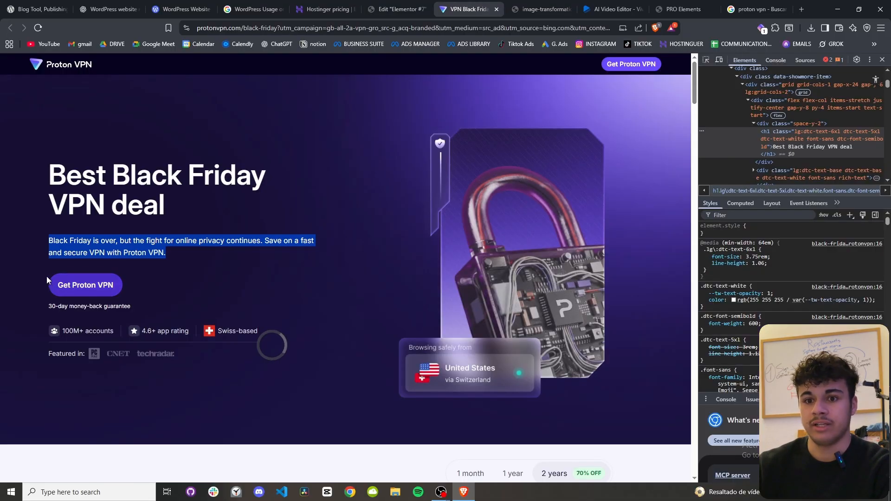
click(106, 263)
click(388, 13)
click(461, 11)
right_click(107, 264)
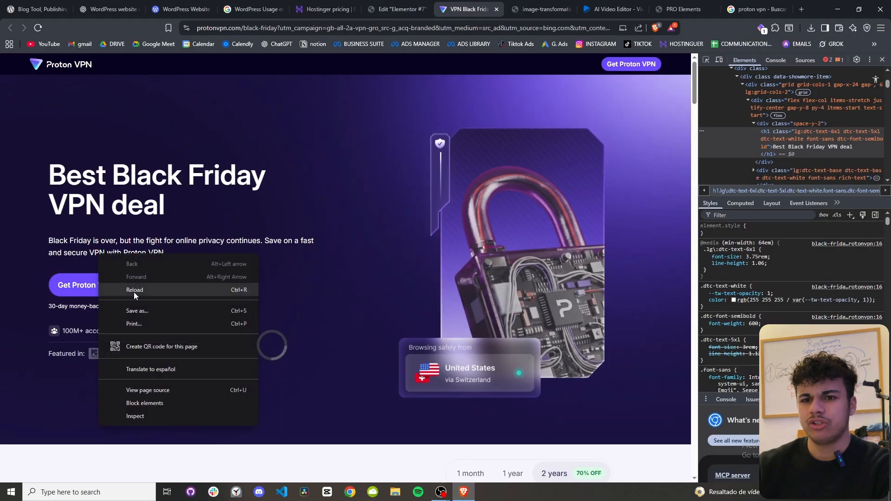
click(139, 415)
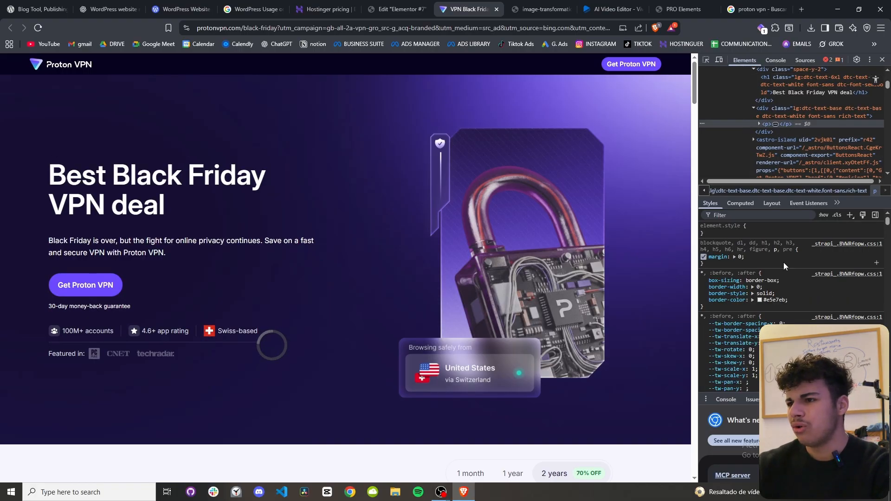
Look up the Proton VPN paragraph's font size in the developer tools and set the Elementor paragraph's size to 1 rem.
scroll(783, 262, down, 5)
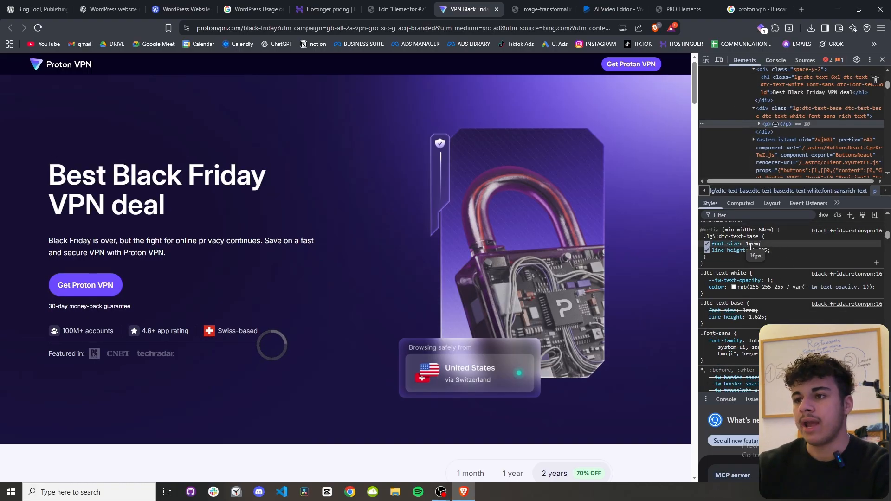
click(397, 8)
click(124, 191)
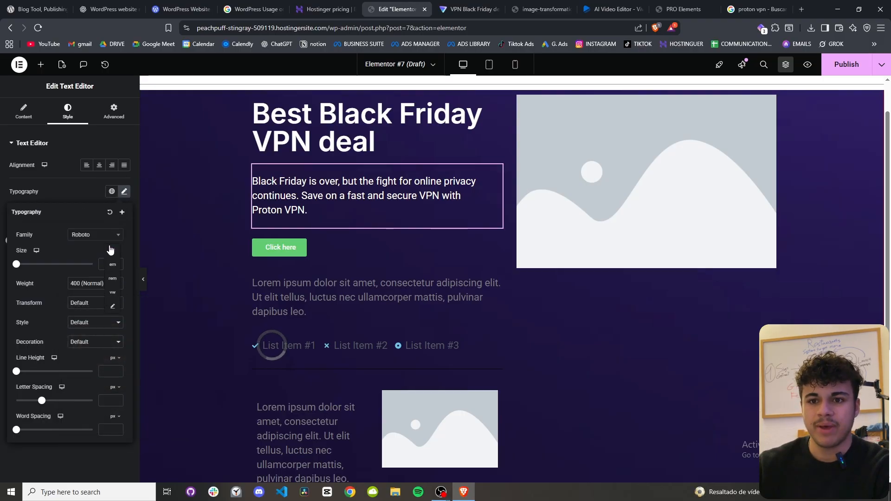
click(112, 269)
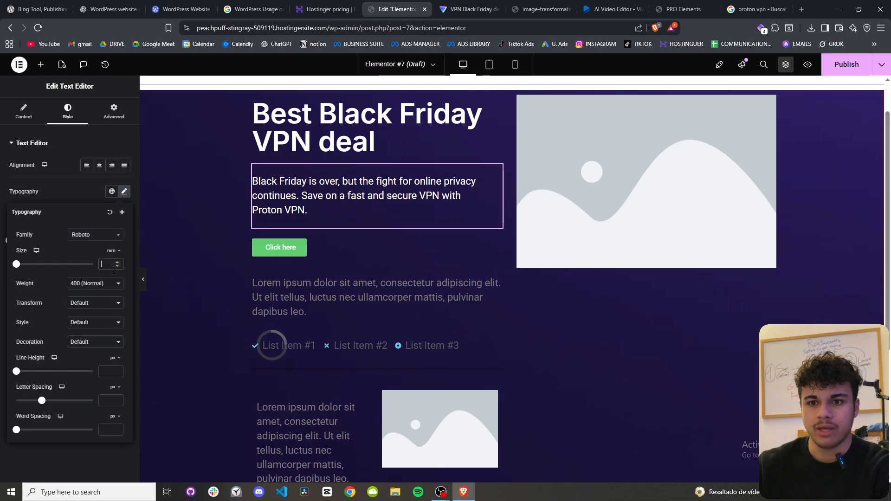
text(1)
click(2, 320)
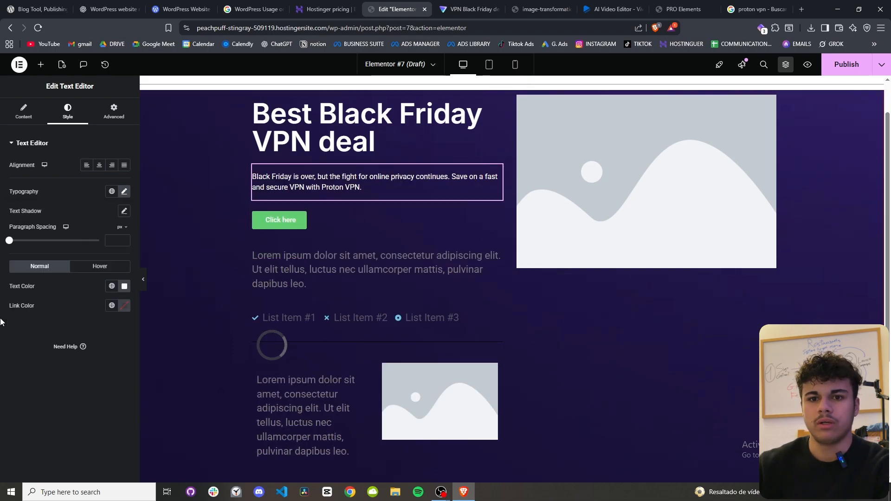
Compare the resized paragraph and the placeholder button with the text and button of the Proton VPN hero.
click(450, 4)
click(397, 7)
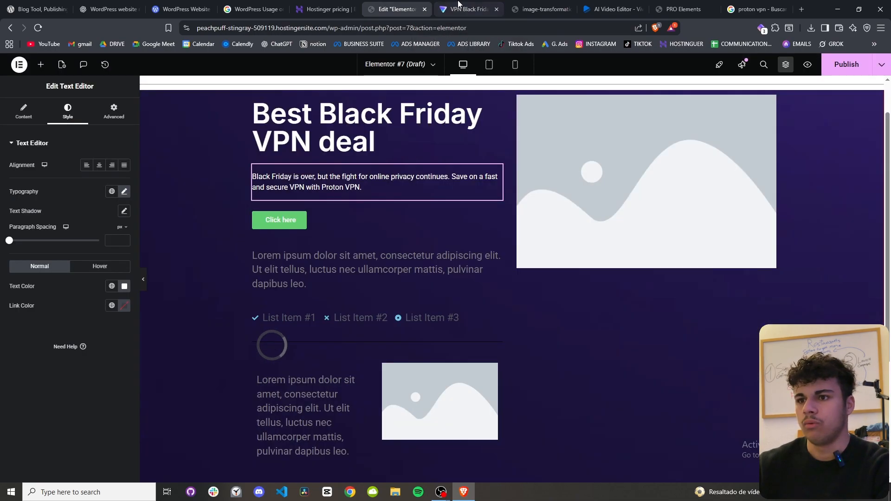
click(474, 4)
click(410, 7)
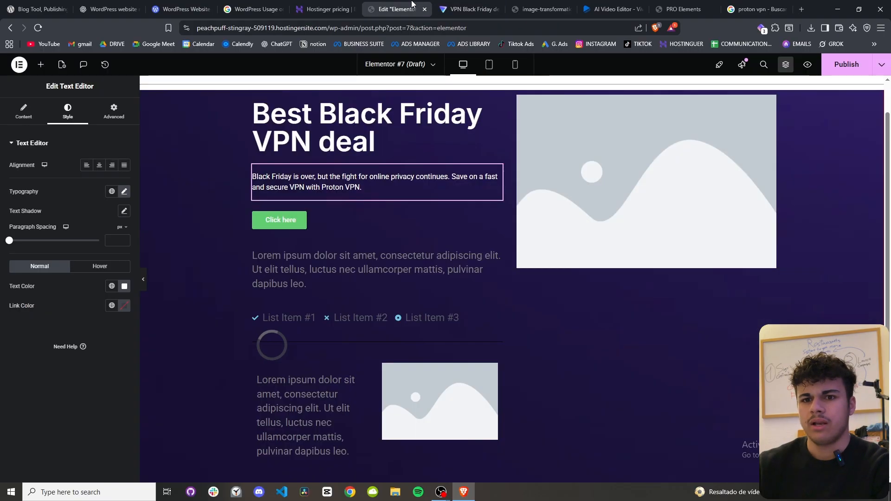
click(464, 8)
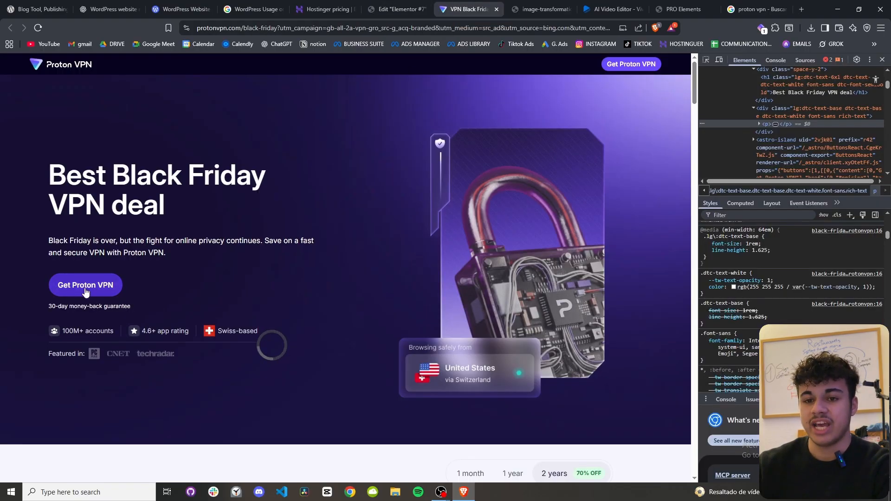
click(397, 9)
click(469, 9)
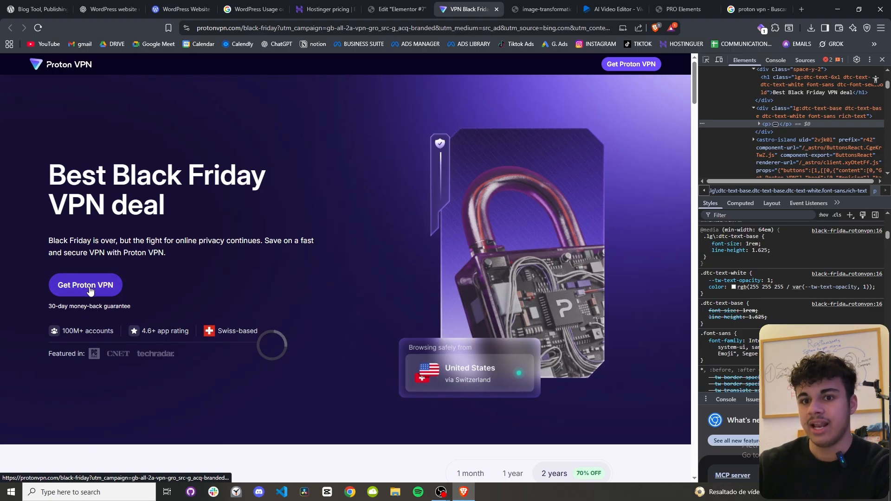
Round the placeholder button's corners with a border radius of 88 px, using the Proton VPN button as reference.
click(417, 5)
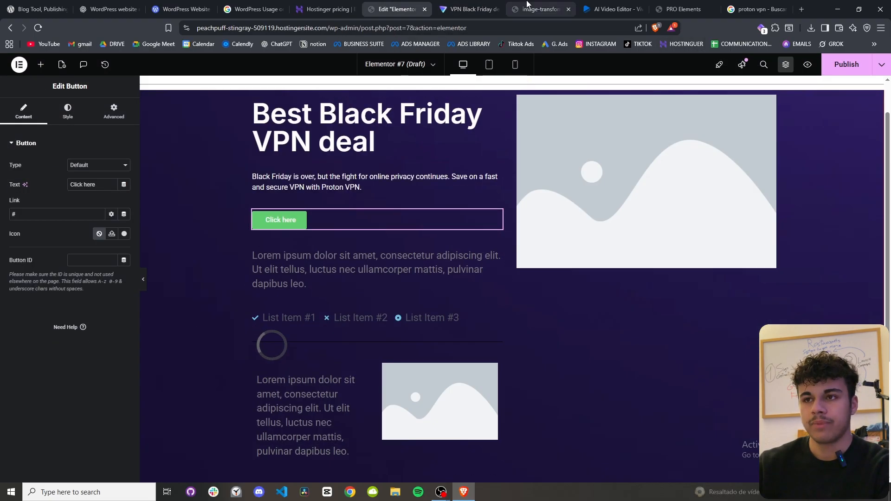
click(479, 6)
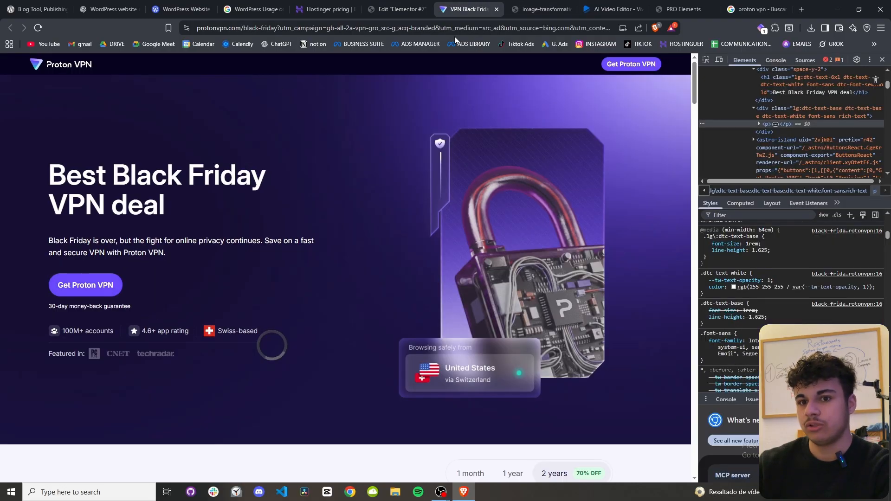
click(406, 4)
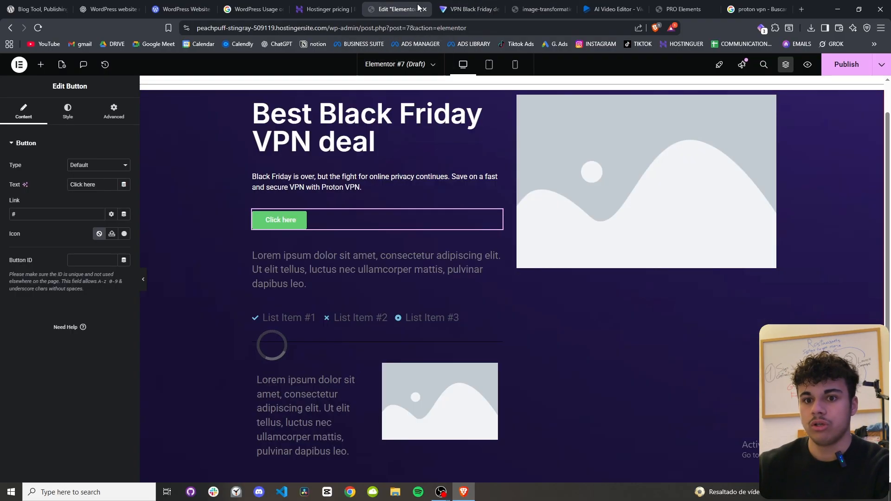
click(64, 118)
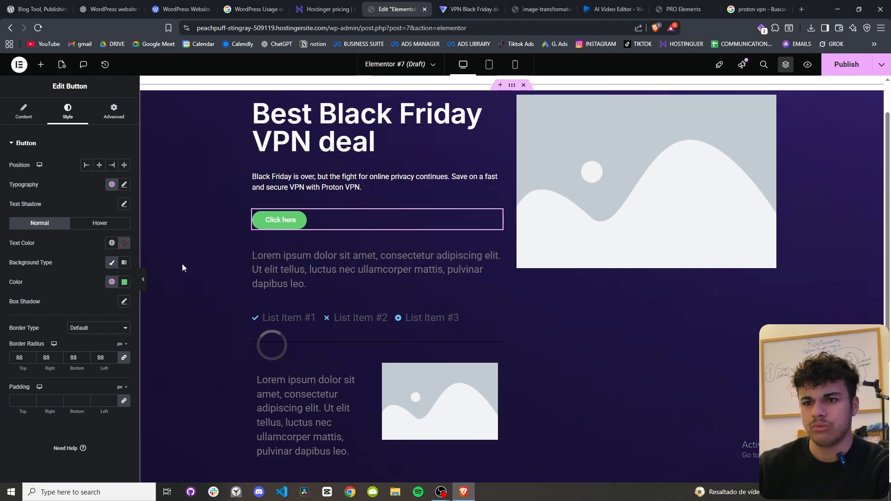
key(ctrl+Tab)
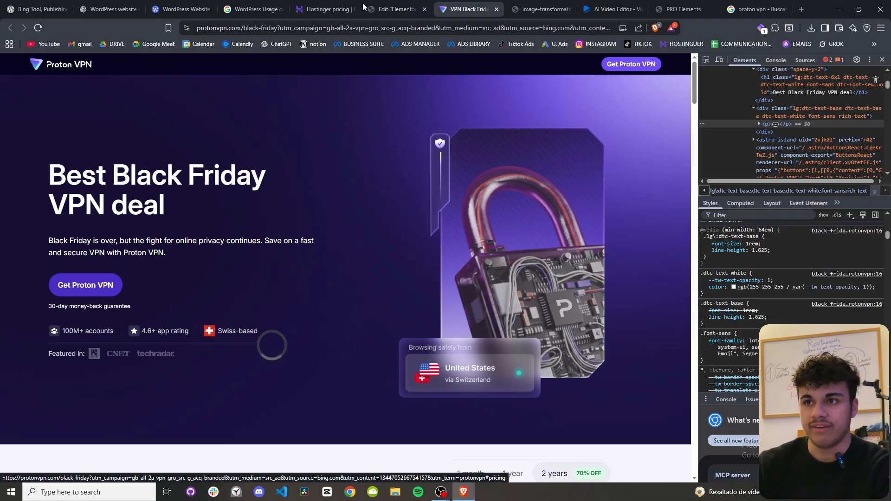
Change the button's text to "Get Proton VPN" and keep its type at Default.
click(390, 10)
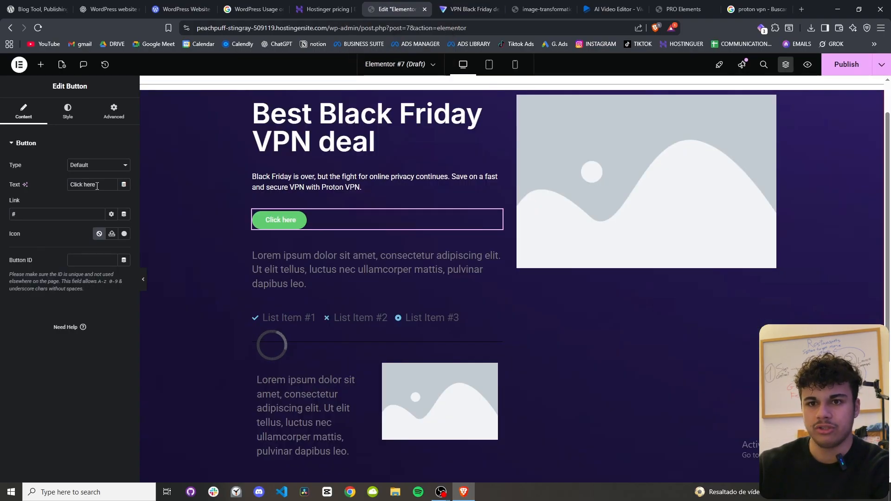
text(Get Proton VPN)
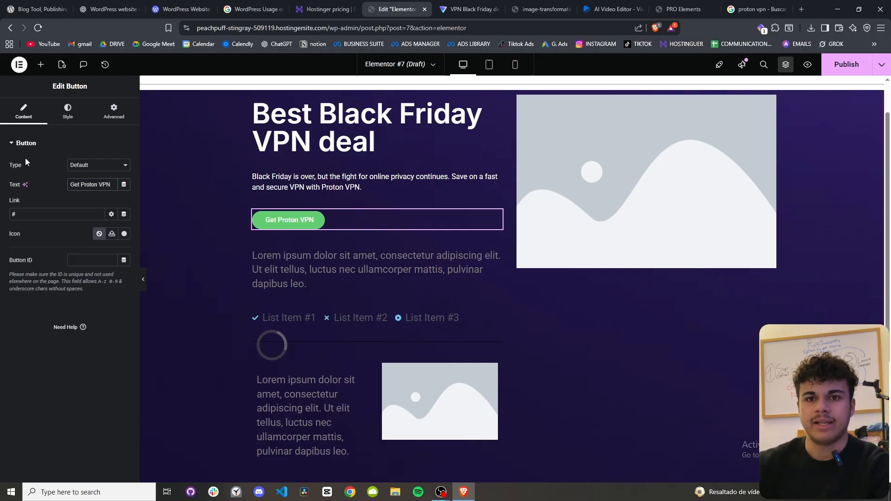
click(104, 165)
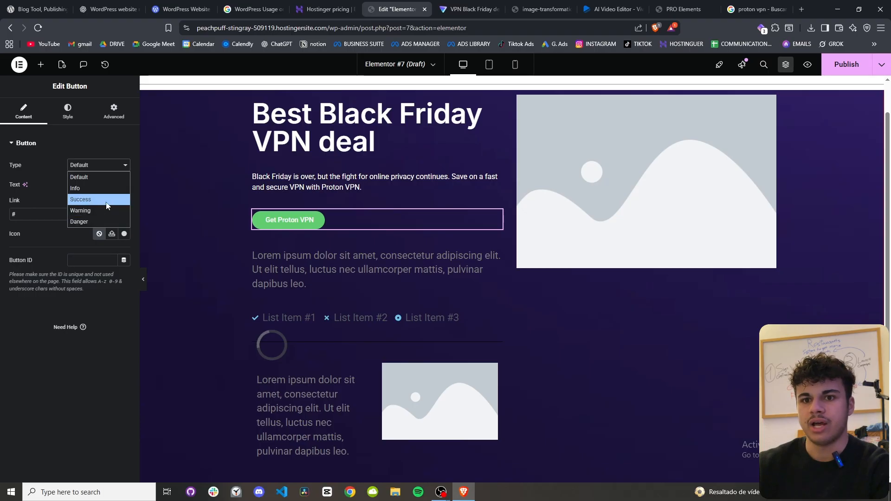
click(235, 205)
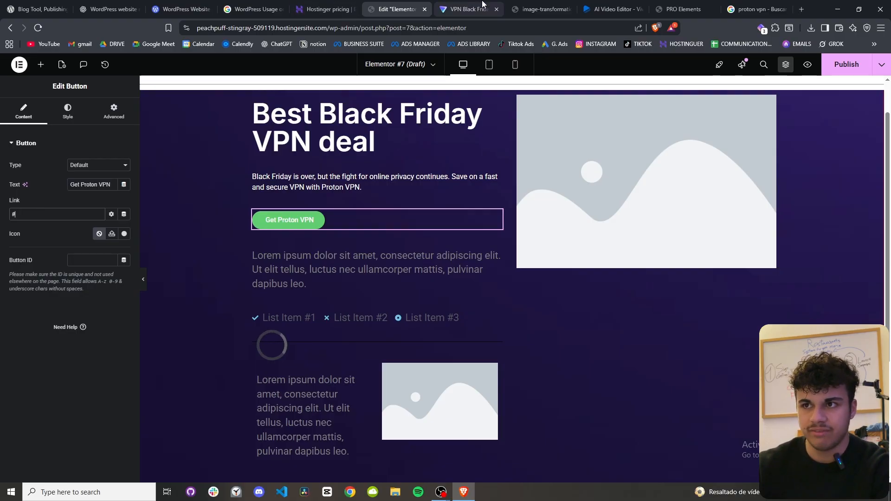
Inspect the Proton VPN button in the developer tools and examine its styles for the color values.
click(469, 9)
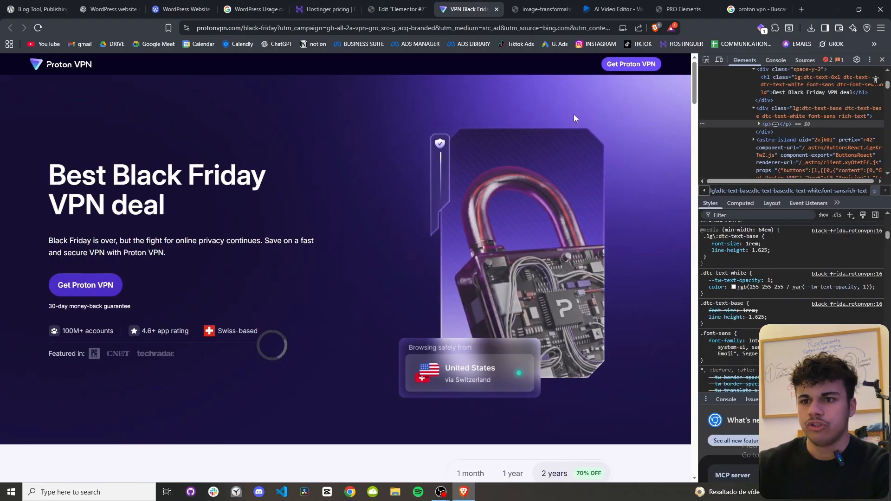
click(706, 60)
click(123, 292)
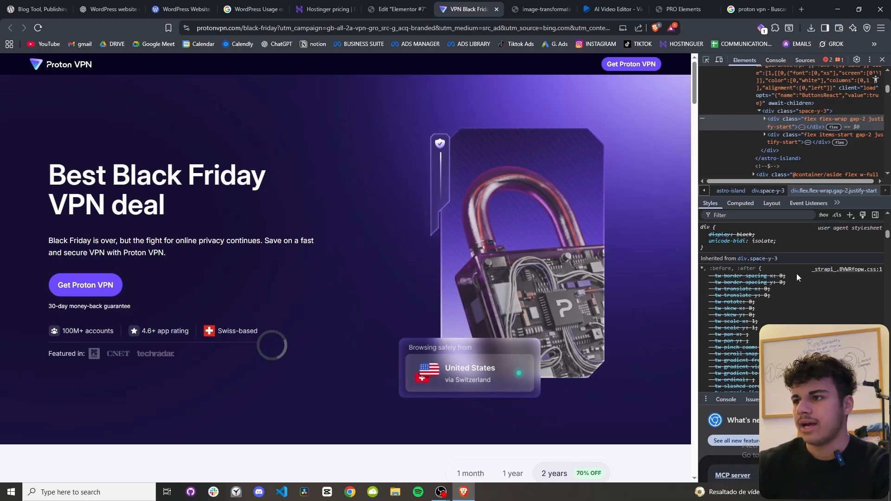
scroll(801, 244, down, 3)
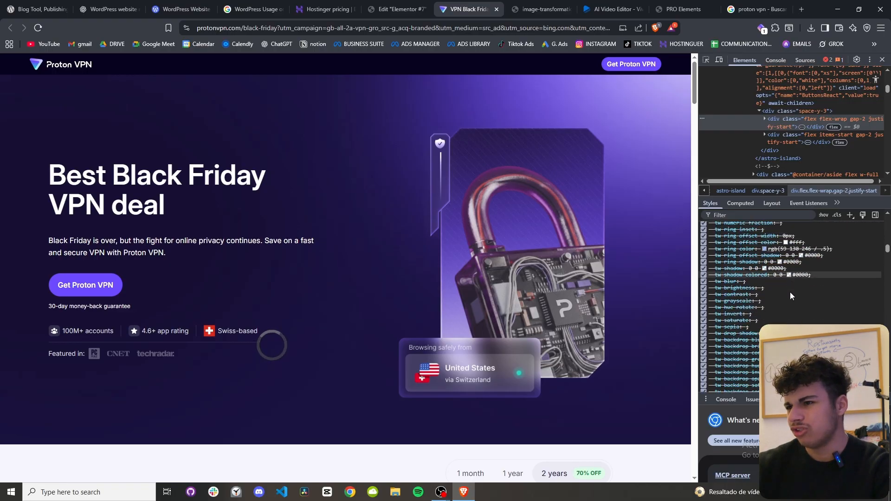
scroll(809, 317, down, 15)
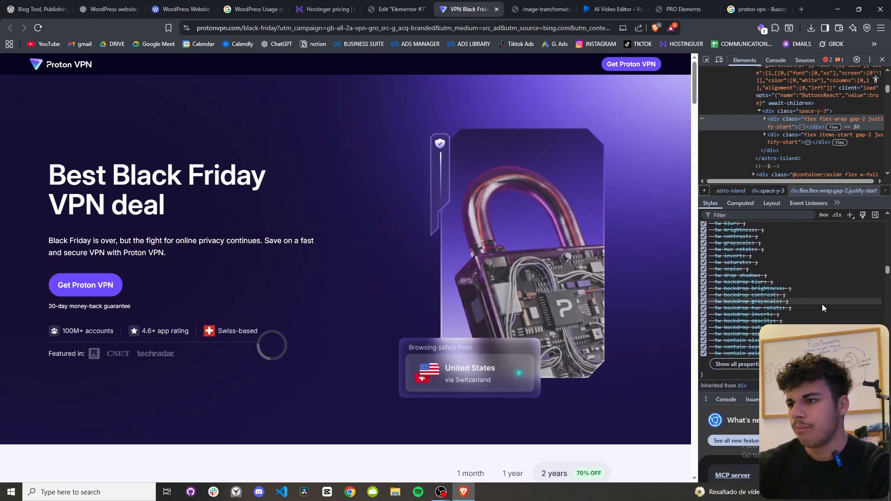
drag(888, 276, 889, 381)
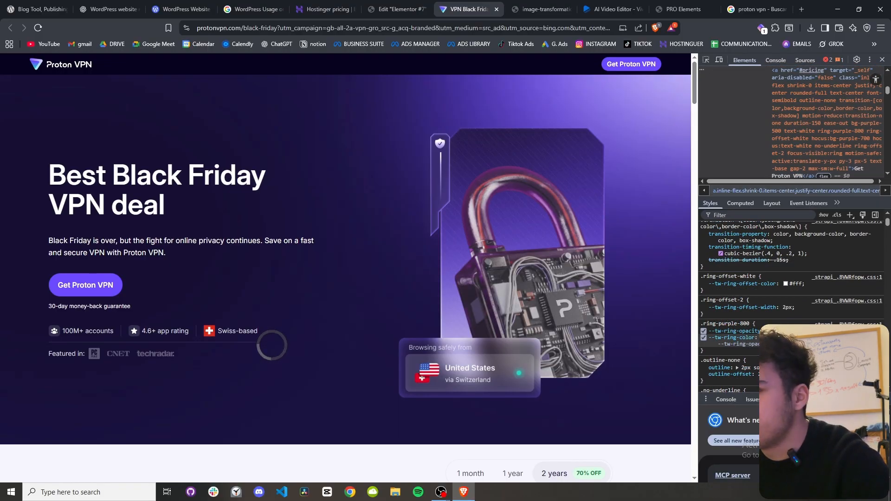
scroll(772, 130, up, 2)
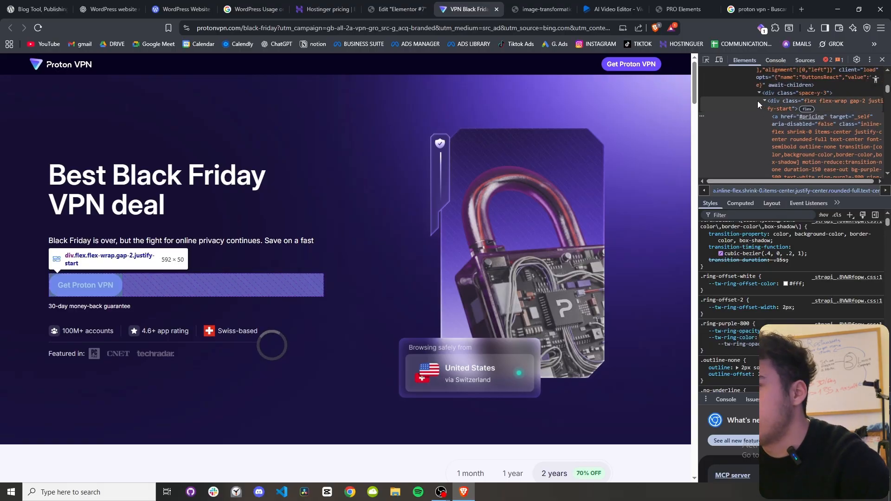
click(392, 5)
click(469, 9)
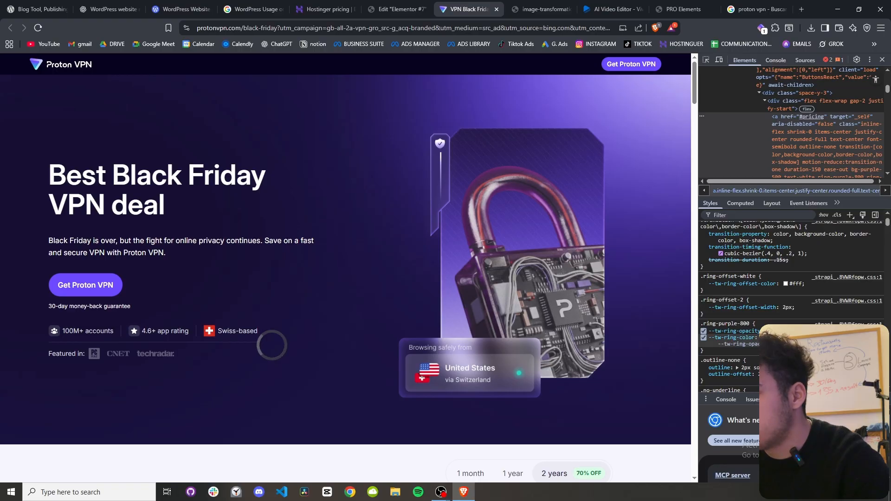
Copy the color rgb(55 37 128) from the Proton VPN button's styles and apply it as the Elementor button's background color.
click(763, 338)
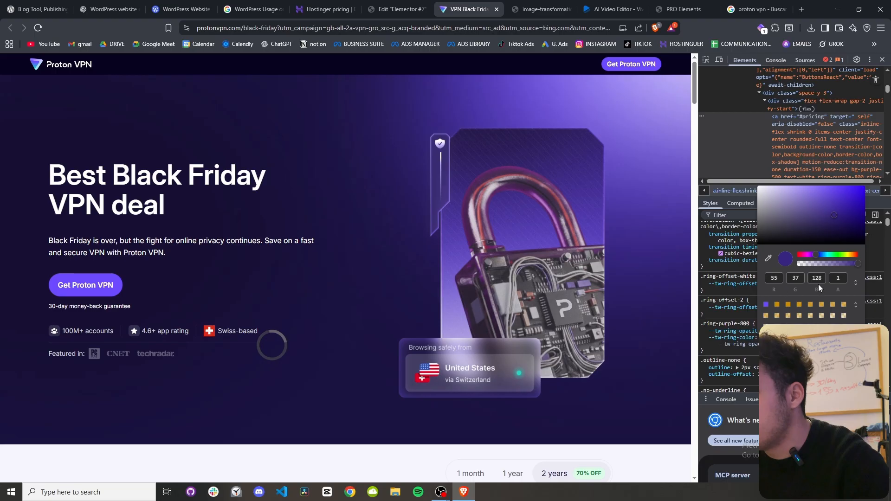
click(796, 338)
click(796, 337)
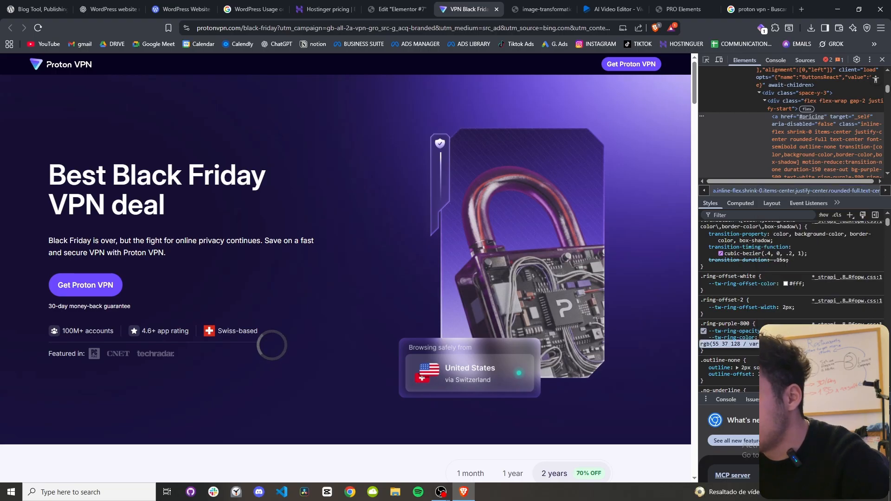
key(Escape)
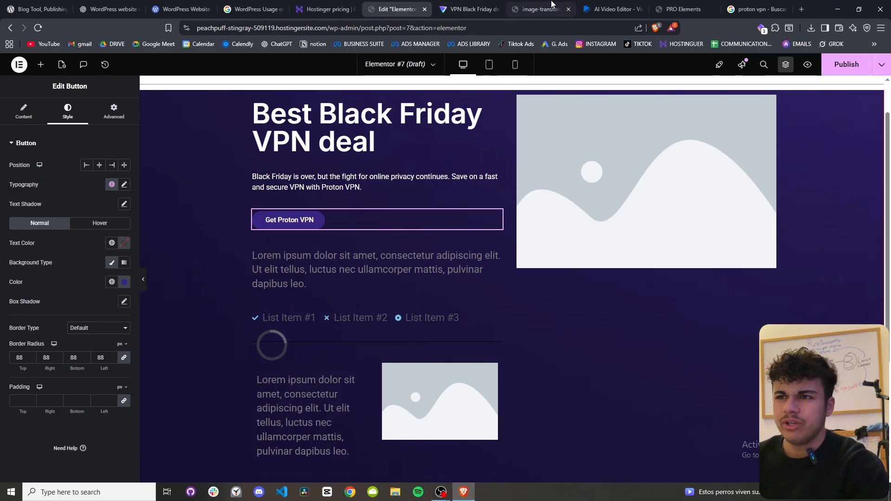
Compare the button's background color with the Proton VPN button and examine the original's background and radius styles.
click(470, 6)
click(813, 296)
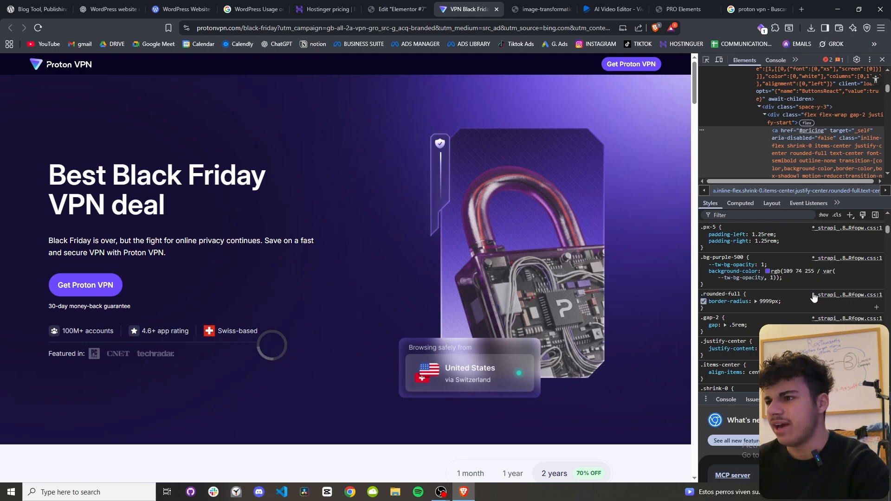
click(393, 10)
click(444, 7)
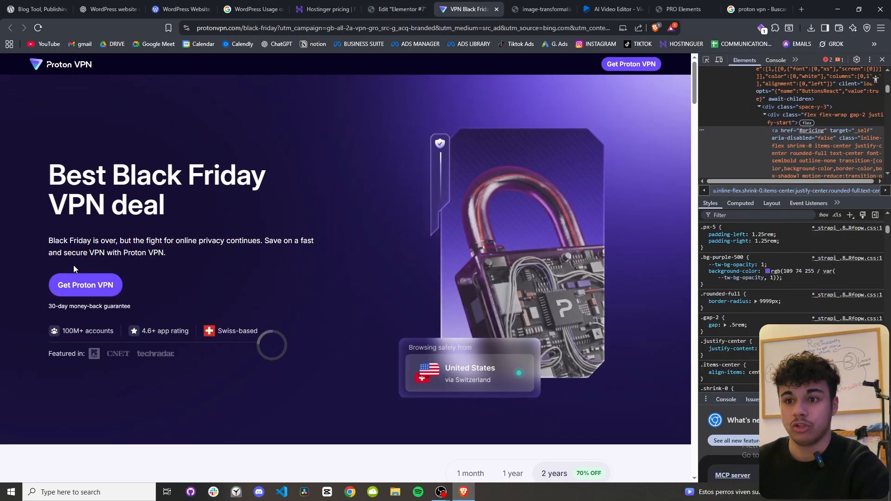
click(393, 10)
click(466, 9)
click(395, 9)
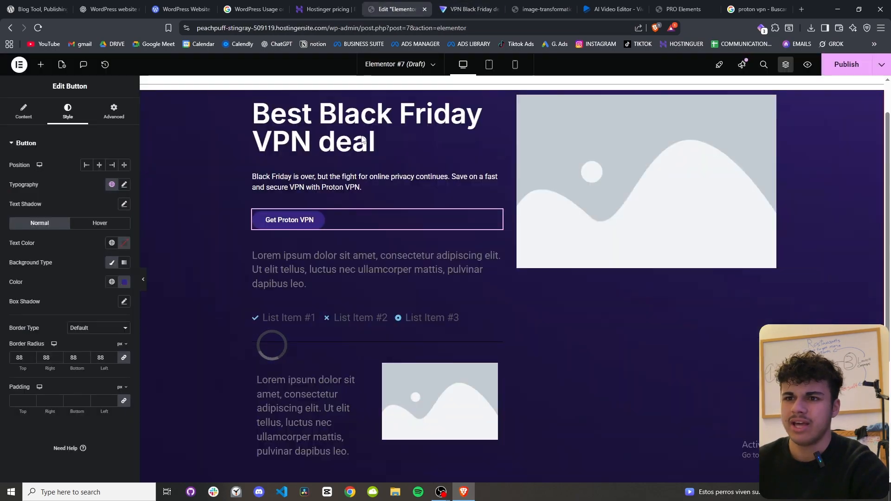
Lighten the button's background color to rgba(91, 61, 209, 1), comparing it with the Proton VPN button.
click(124, 282)
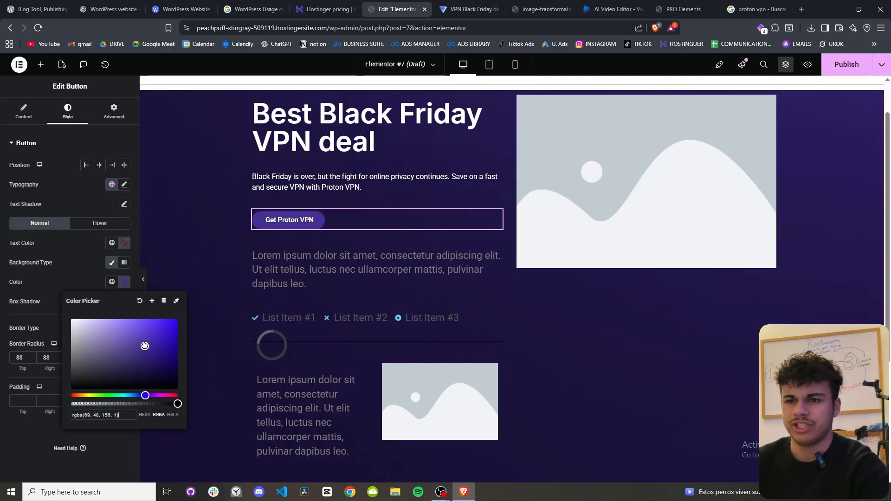
click(448, 5)
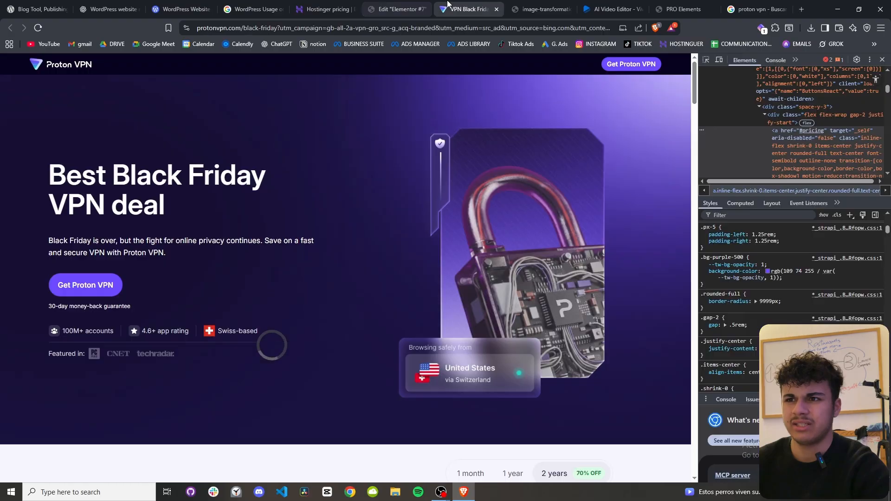
click(393, 6)
drag(149, 340, 147, 332)
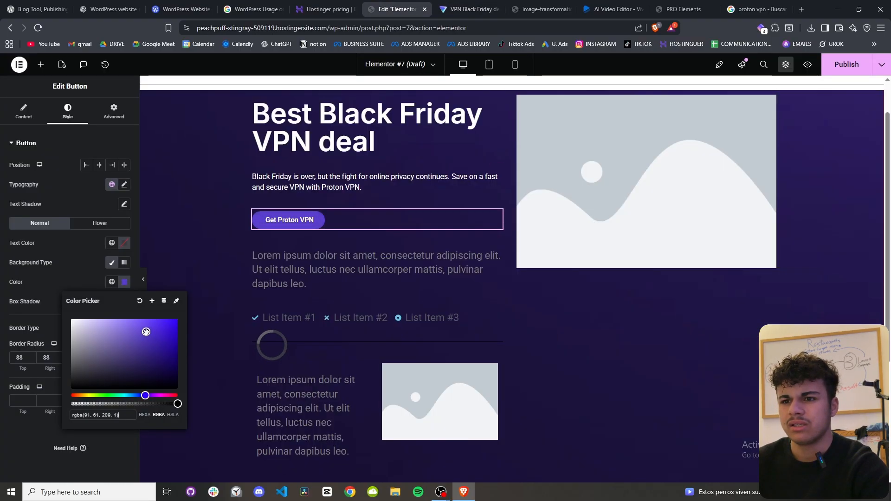
click(467, 8)
click(394, 9)
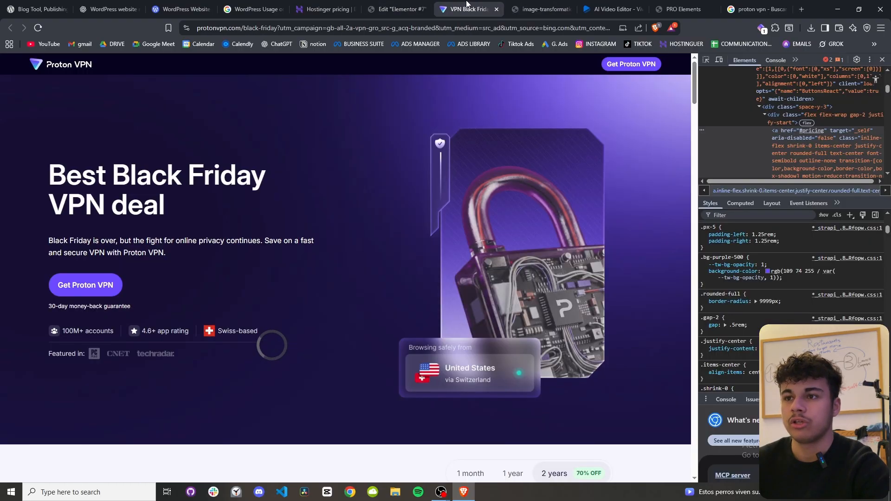
Examine the Proton VPN button's styles in the developer tools and give the Elementor button custom typography.
click(466, 9)
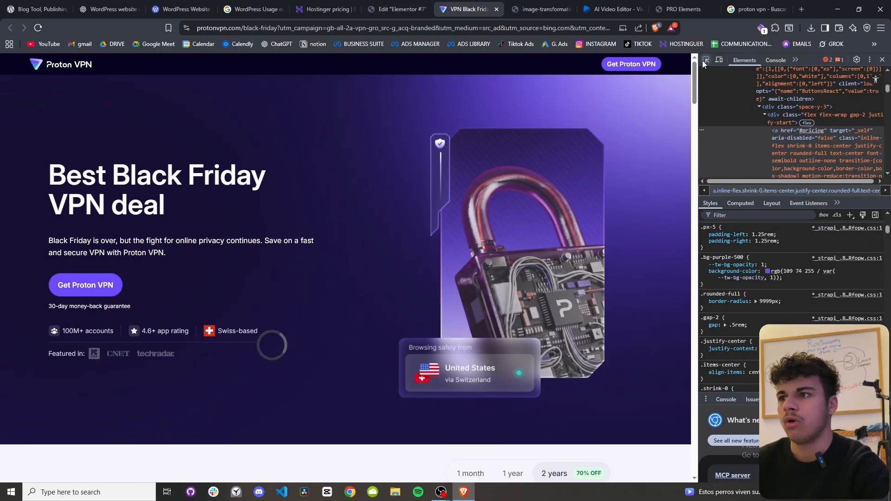
scroll(828, 297, up, 3)
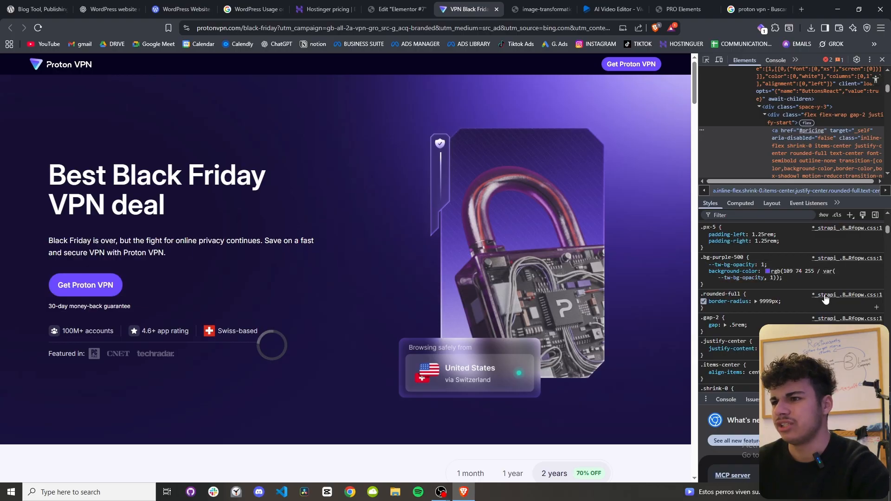
scroll(791, 297, up, 5)
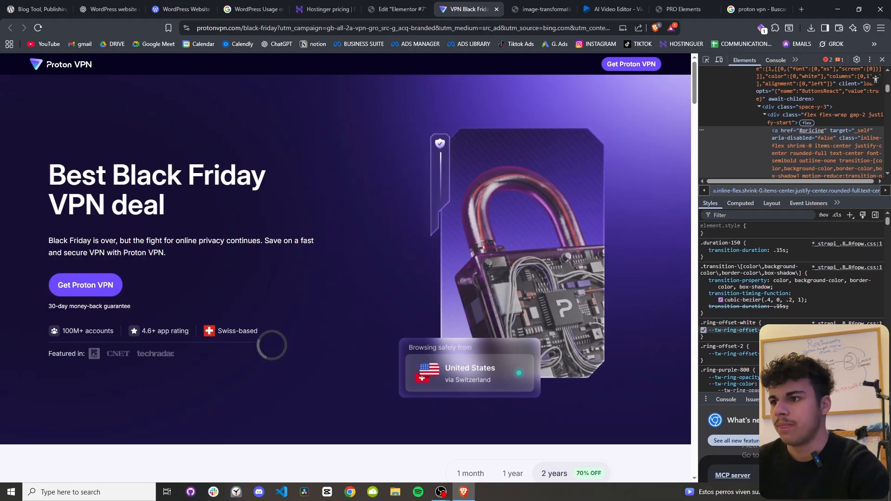
scroll(817, 163, down, 4)
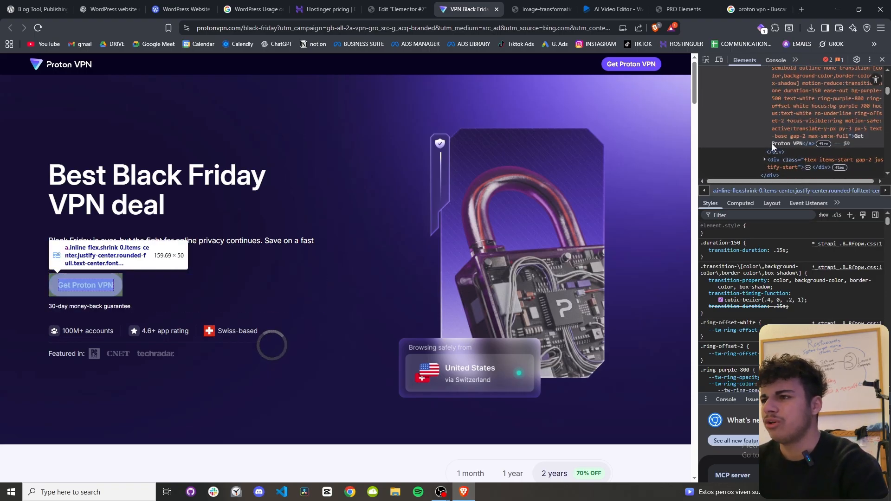
click(387, 9)
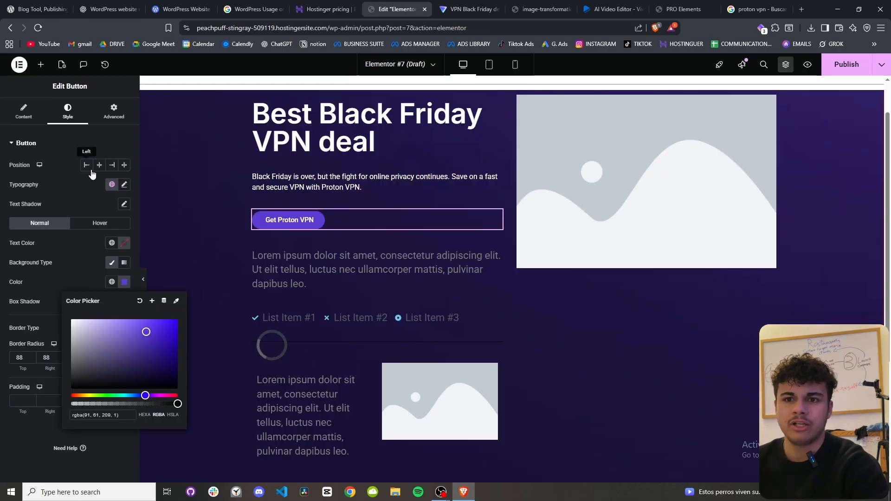
click(128, 213)
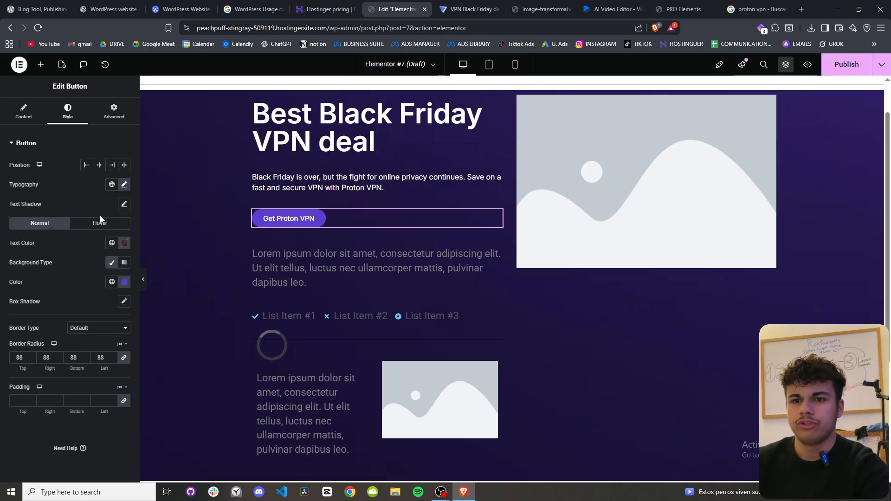
Set the Get Proton VPN button's font size to 20 px, comparing it with the reference Proton VPN page.
click(124, 184)
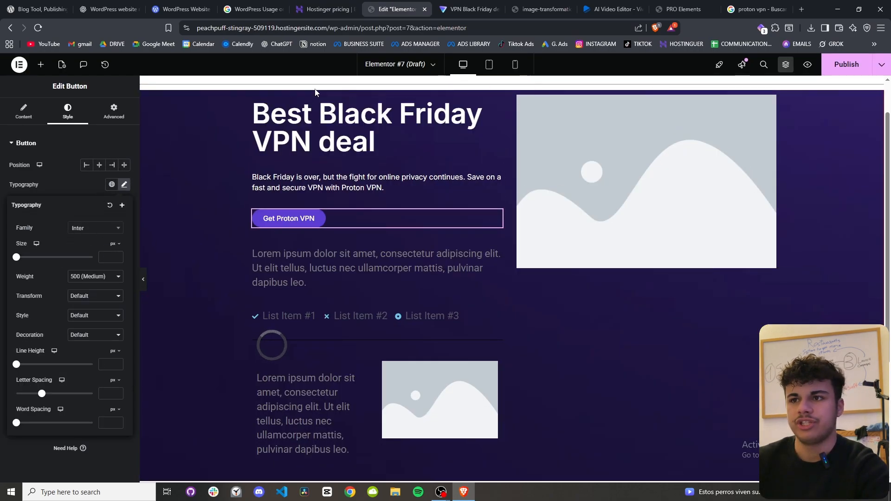
click(457, 9)
click(388, 7)
click(457, 8)
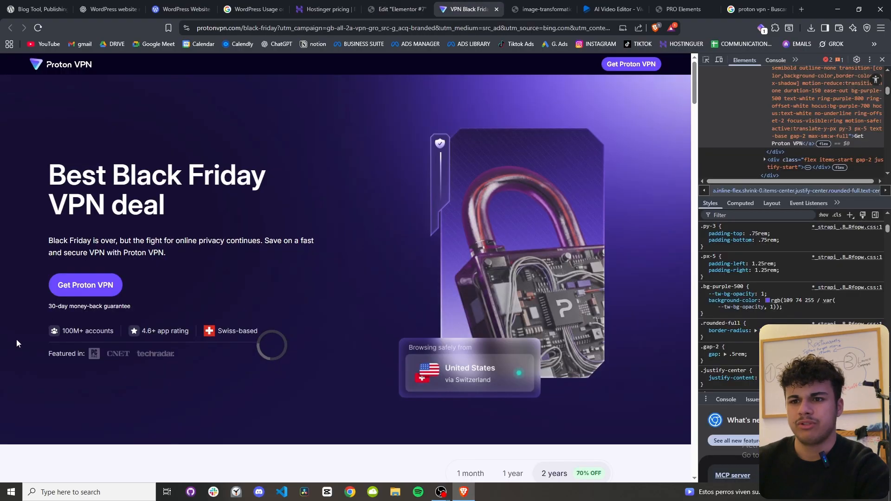
click(395, 8)
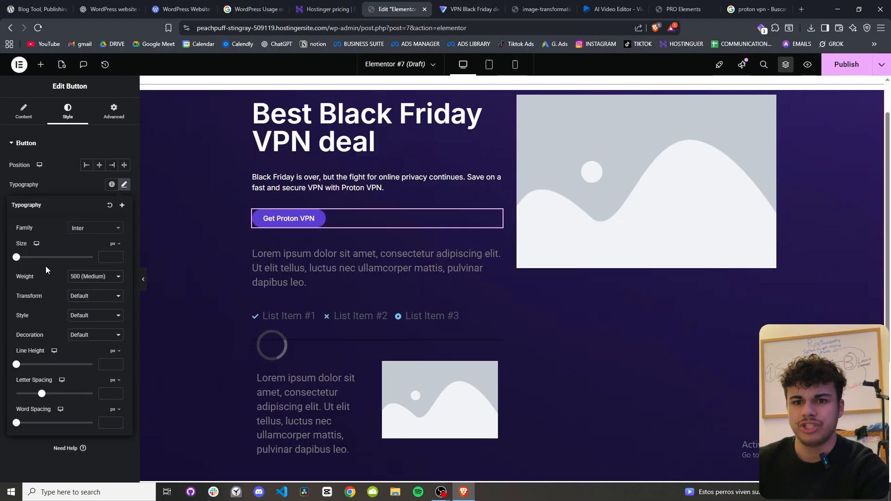
drag(19, 263, 24, 265)
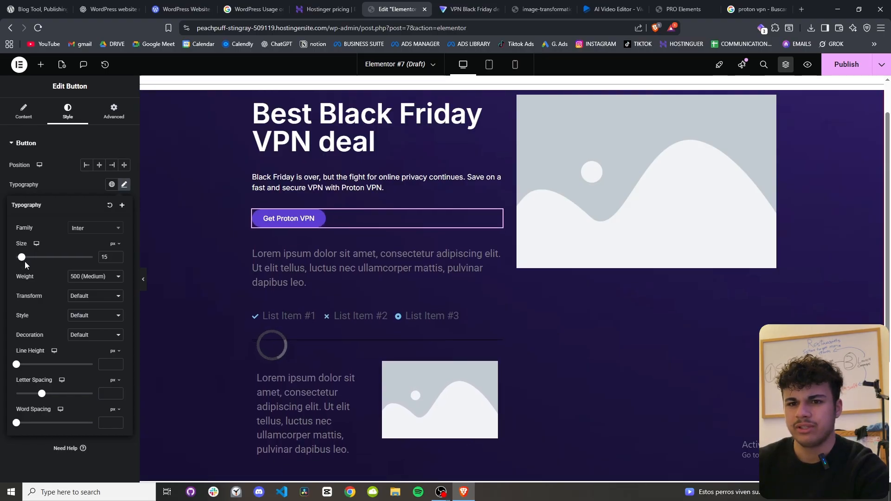
click(118, 256)
click(482, 8)
click(411, 9)
click(117, 255)
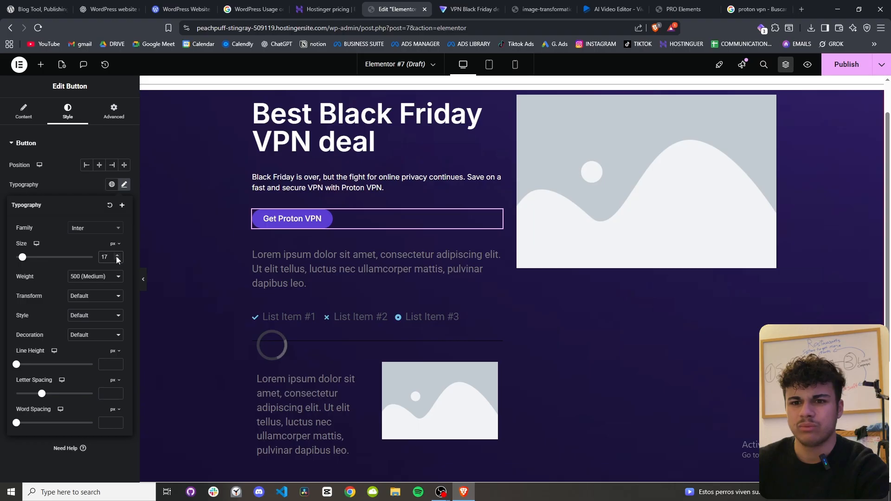
click(116, 255)
click(117, 255)
click(117, 255)
click(468, 9)
click(400, 7)
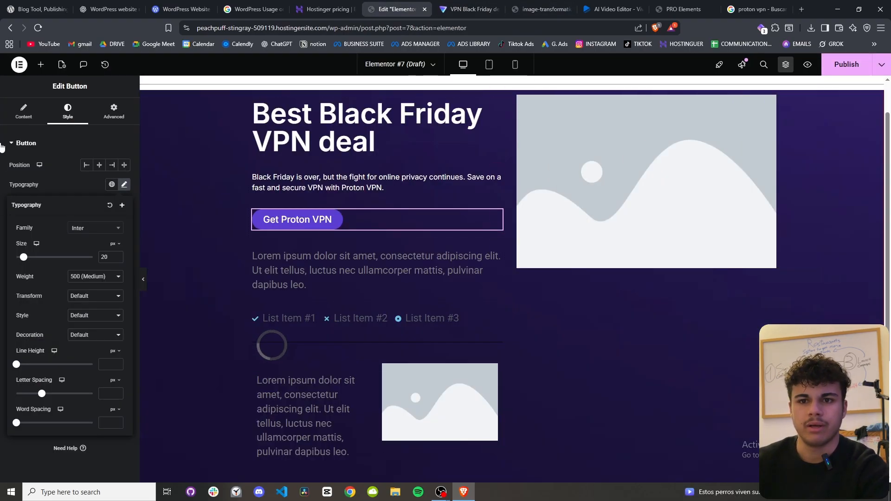
Replace the placeholder paragraph below the button with "30-day money-back guarantee" from the reference page.
click(297, 245)
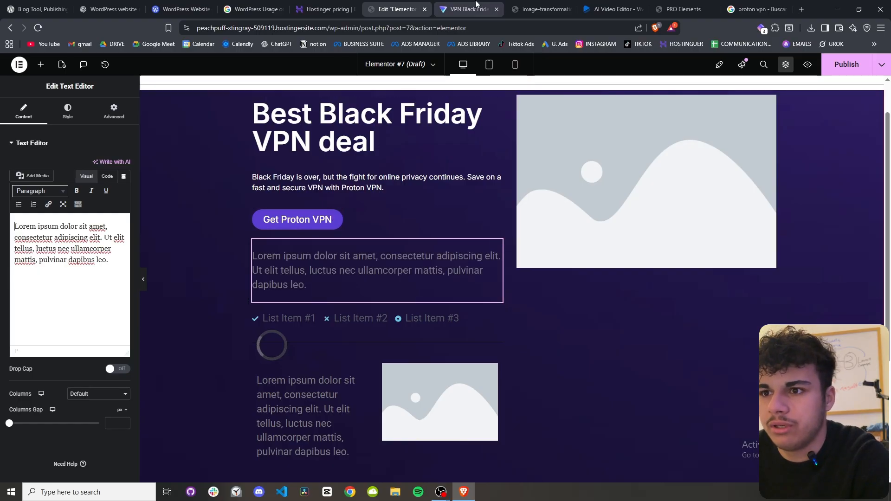
click(475, 5)
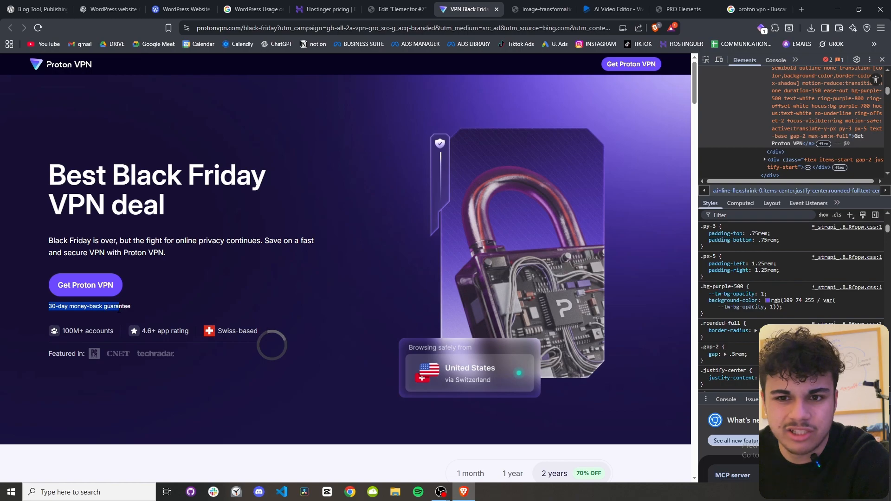
key(ctrl+shift+Tab)
double_click(82, 260)
key(ctrl+a)
text(30-day money-back guarantee)
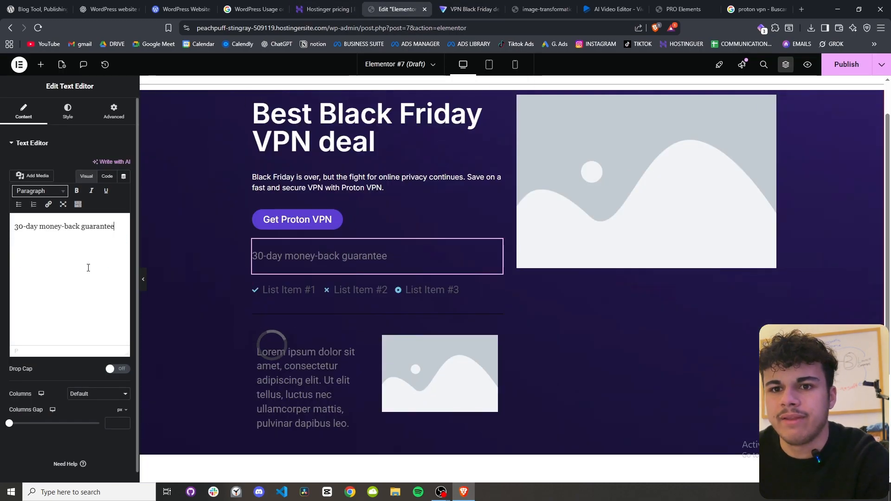
Set the money-back guarantee text's font size to 13 px, checking it against the reference page.
click(449, 6)
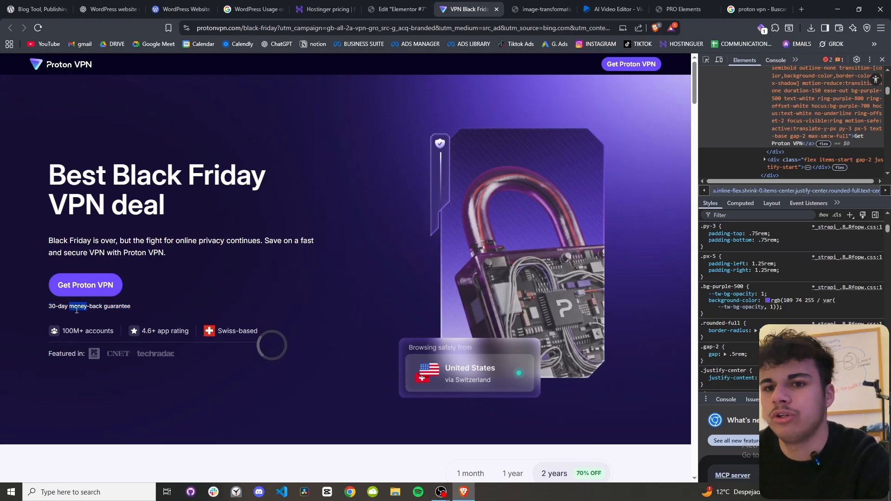
click(397, 9)
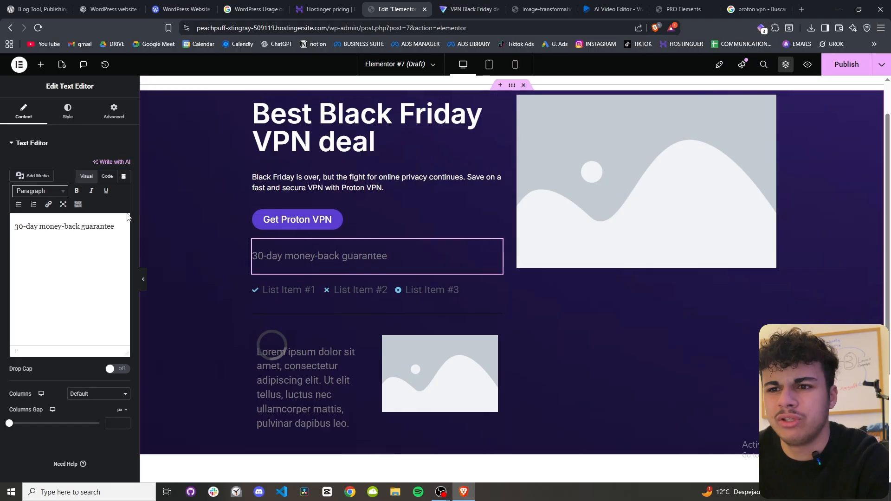
click(75, 111)
click(470, 6)
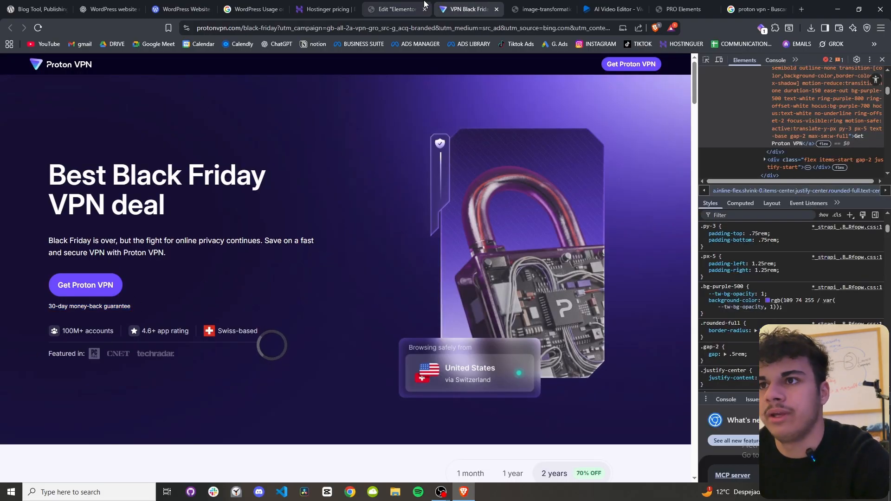
click(398, 9)
click(124, 191)
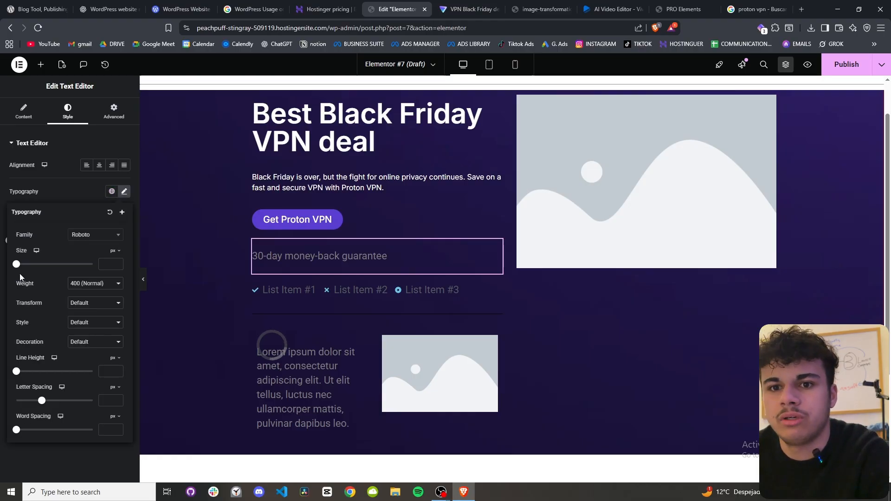
click(20, 265)
drag(20, 267, 21, 269)
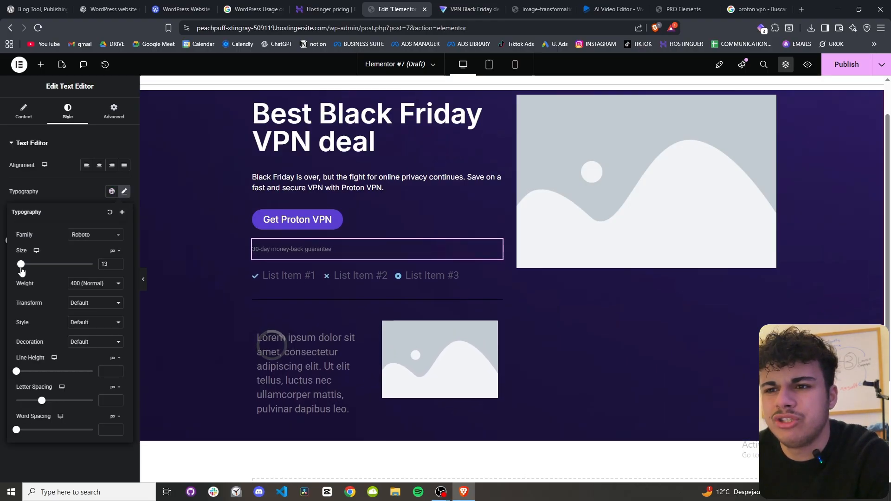
click(118, 266)
click(118, 262)
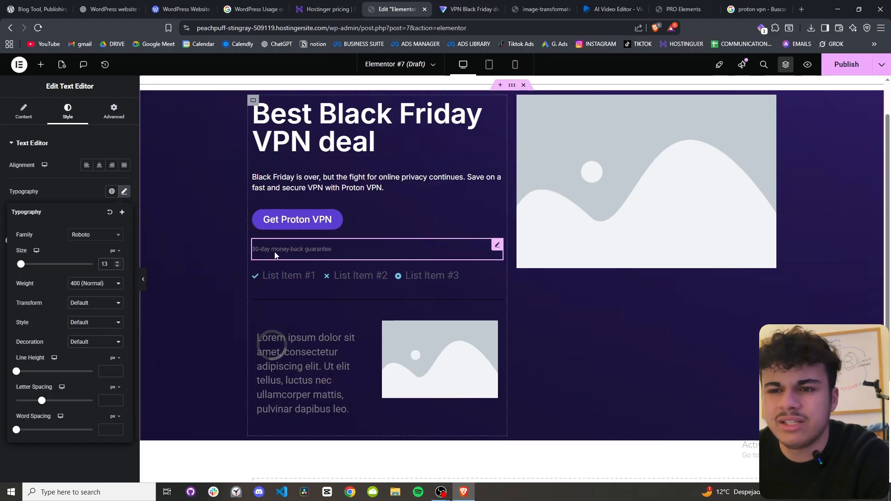
Change the money-back guarantee text's color to white (#FFFFFF).
click(190, 310)
click(123, 191)
click(112, 191)
click(441, 9)
click(432, 6)
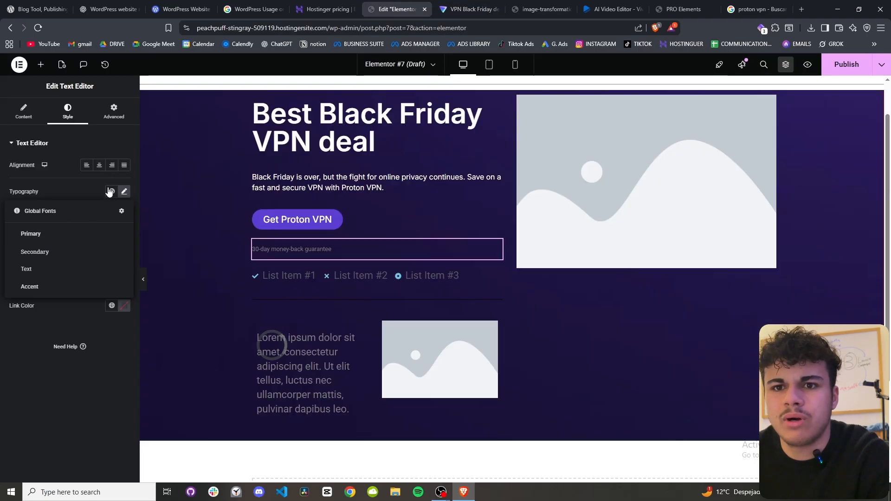
click(110, 192)
click(126, 287)
drag(123, 380, 68, 321)
click(5, 398)
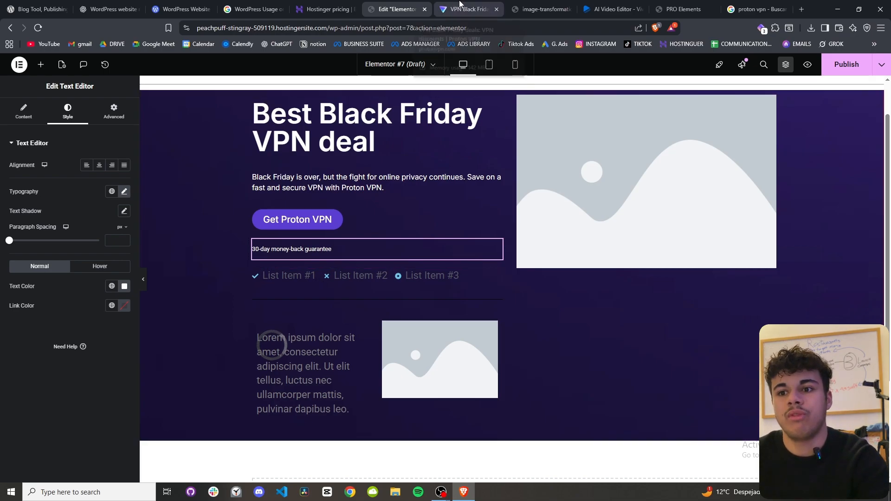
Check the feature icons on the reference page and open the icon library for the icon list's first item.
click(455, 7)
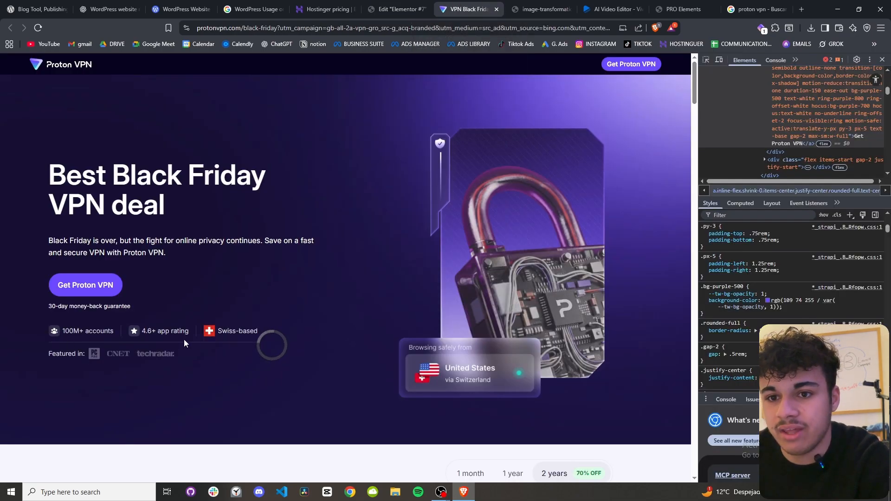
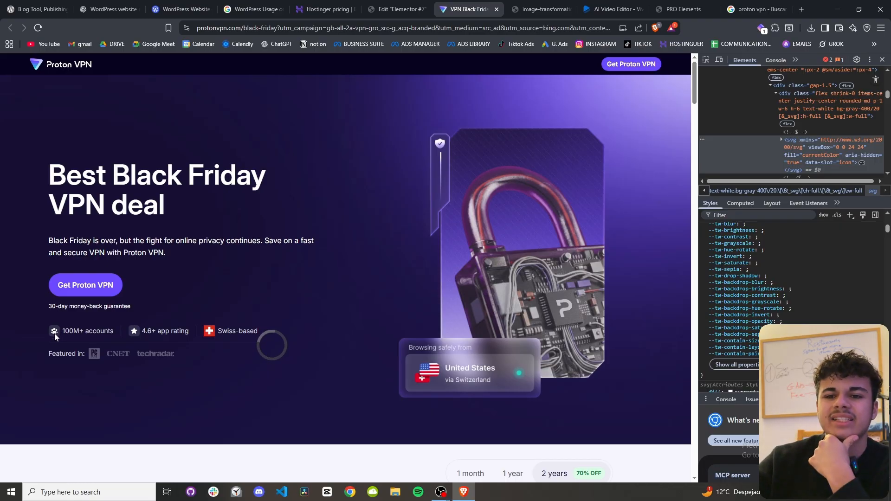
click(380, 10)
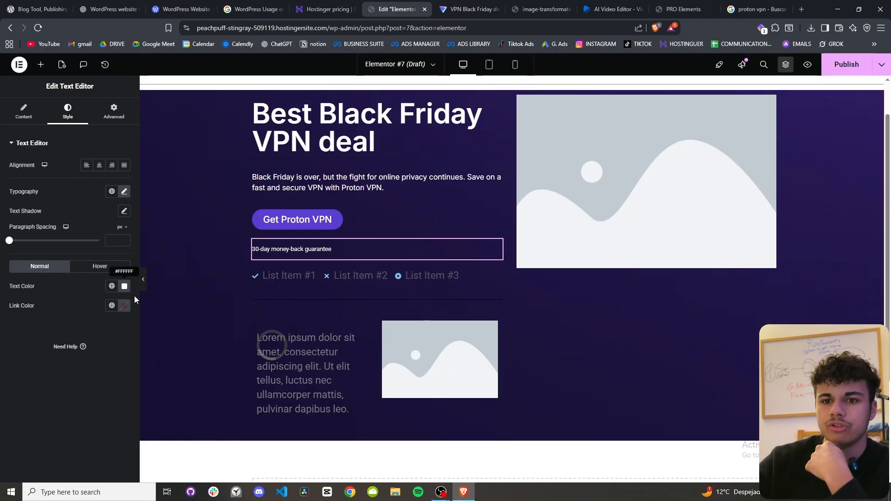
click(258, 278)
click(46, 199)
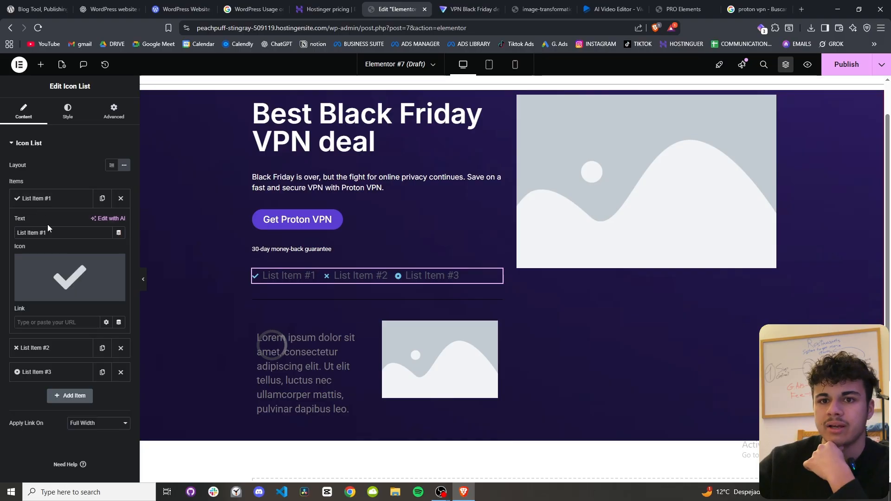
click(58, 260)
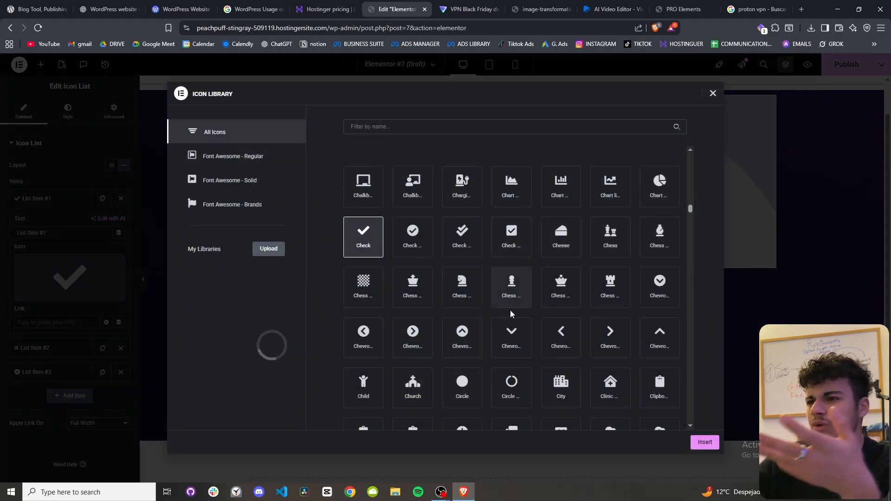
Browse the icon library for an icon matching the reference page's "100M+ accounts" item.
scroll(511, 309, down, 3)
scroll(511, 327, down, 2)
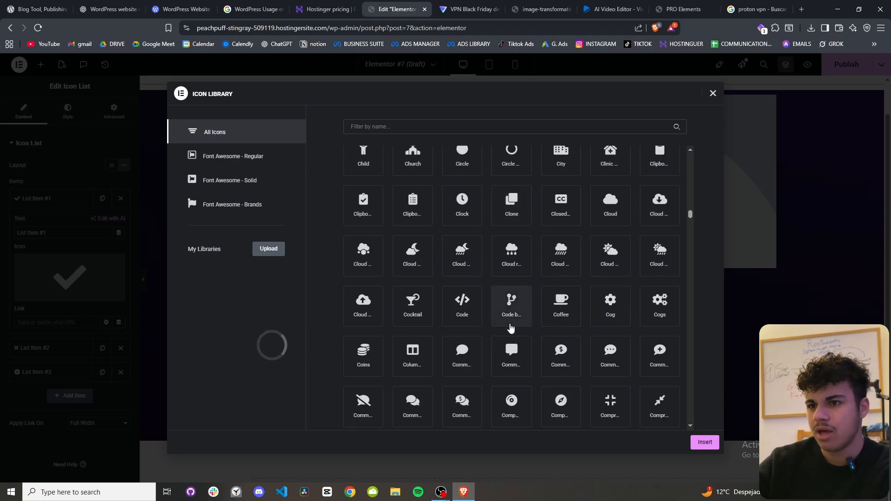
scroll(513, 328, down, 8)
click(451, 125)
drag(690, 222, 692, 166)
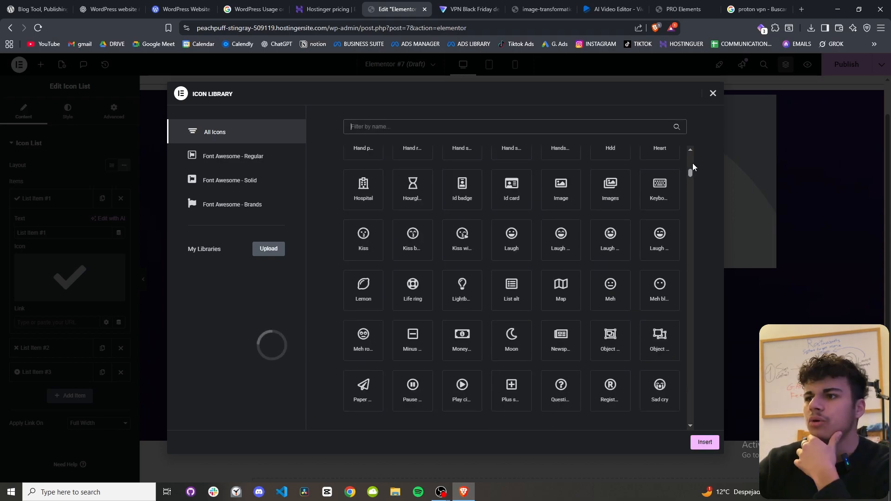
scroll(691, 176, down, 15)
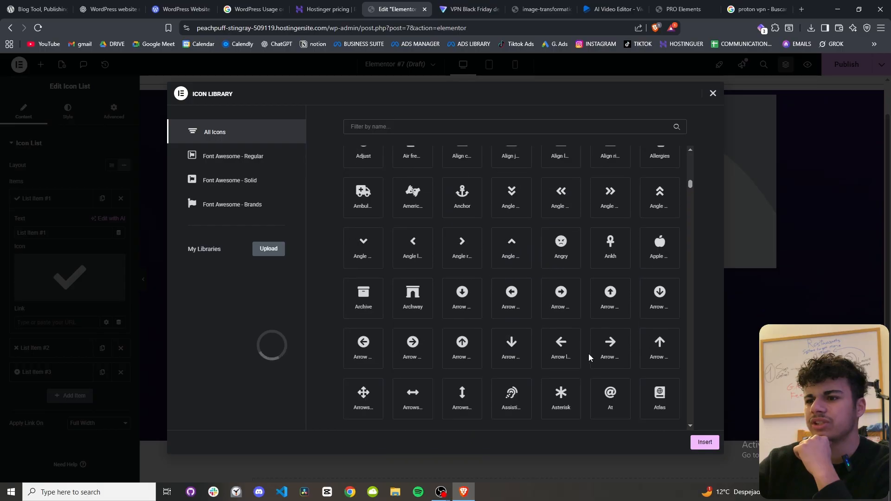
scroll(643, 331, down, 8)
click(469, 9)
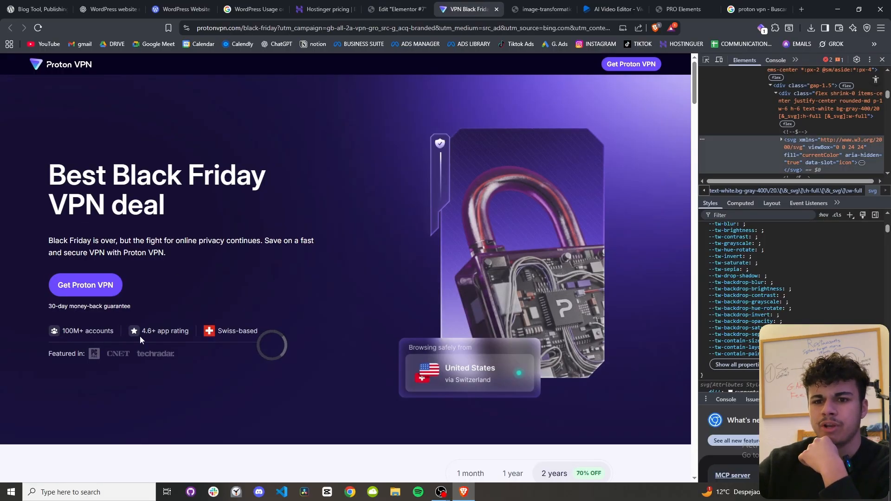
click(410, 8)
scroll(564, 329, down, 5)
scroll(338, 296, up, 10)
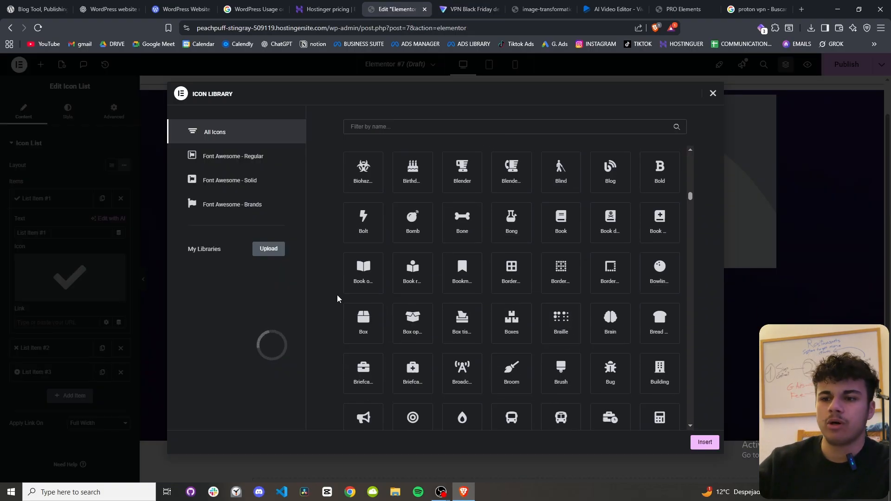
scroll(441, 310, down, 4)
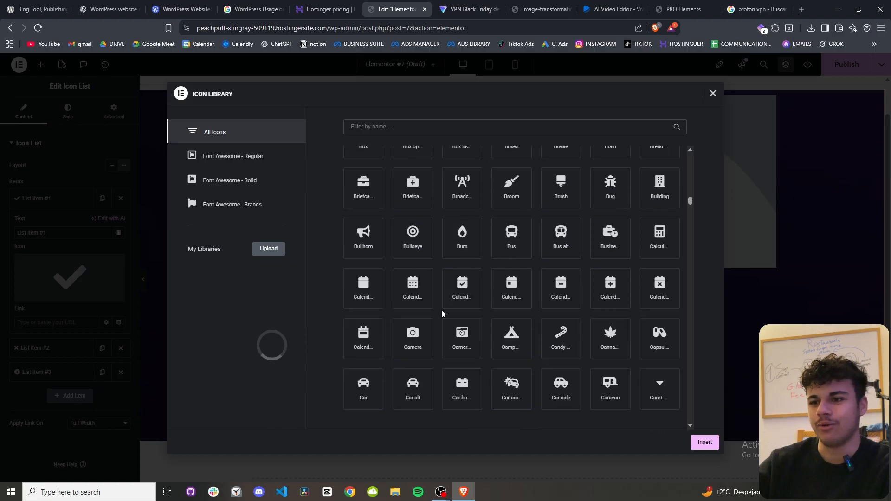
scroll(504, 355, down, 5)
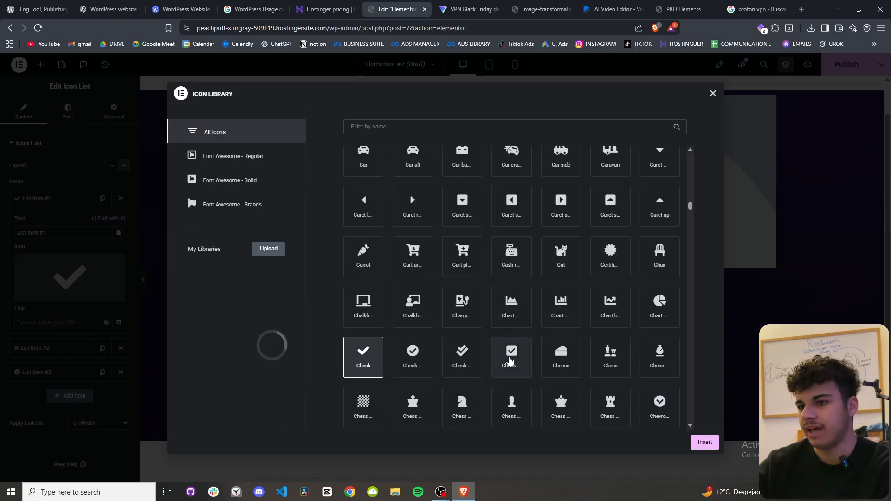
Open the custom icons page for uploading an icon set and compare it with the icon library.
click(263, 254)
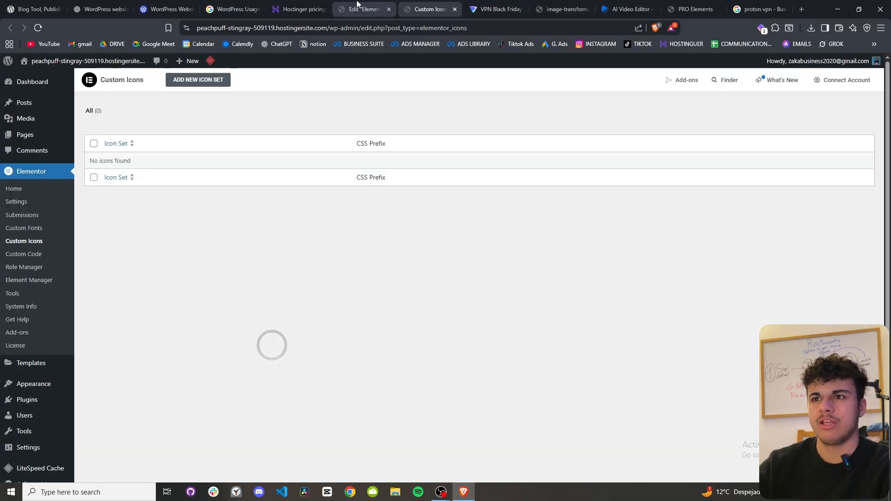
click(356, 6)
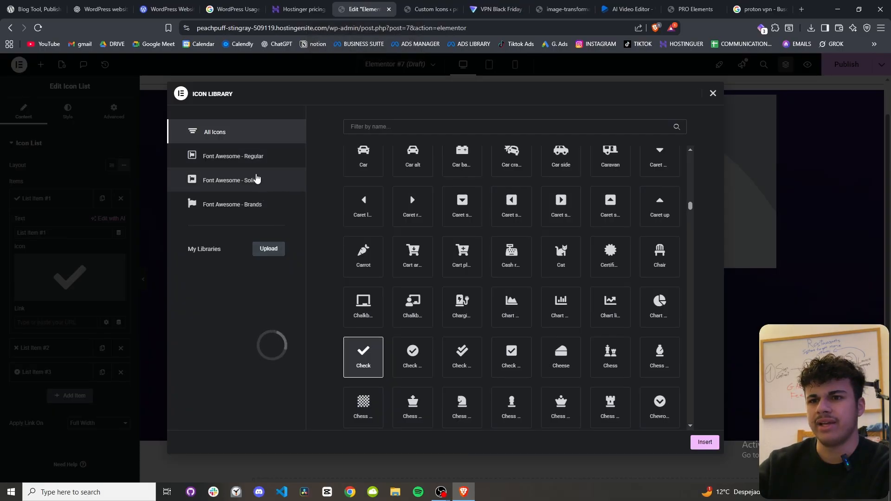
click(431, 9)
Search Google for "group of people svg".
click(756, 9)
click(195, 78)
text(grup)
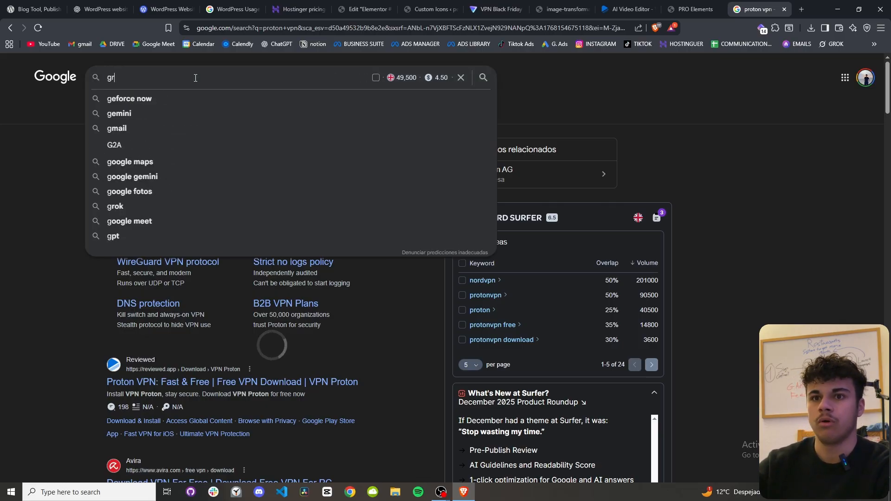
key(BackSpace)
key(BackSpace)
text(oup)
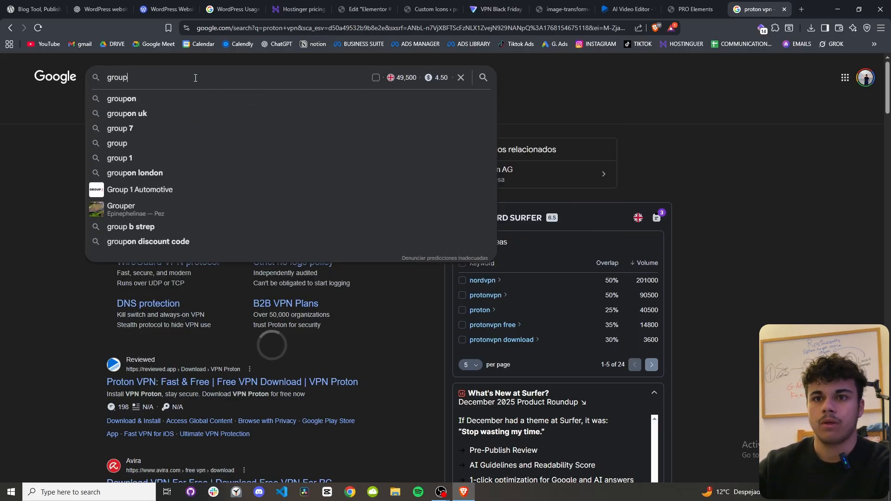
text( of people svg)
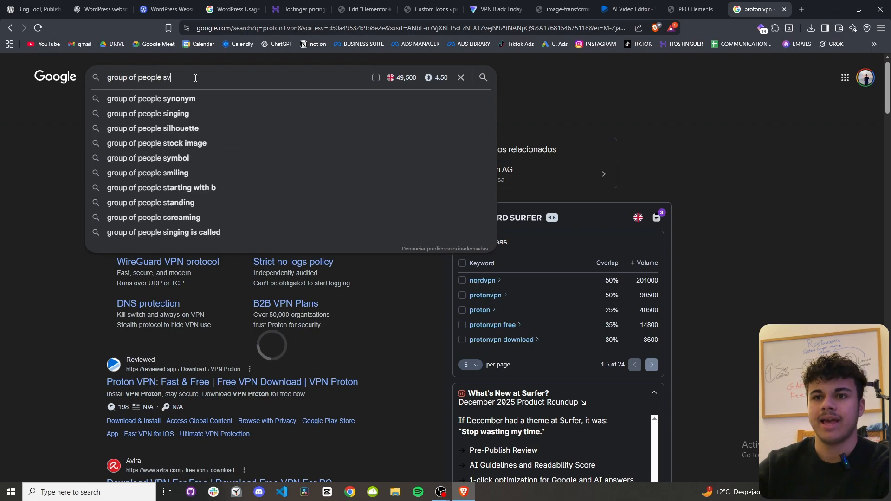
key(Return)
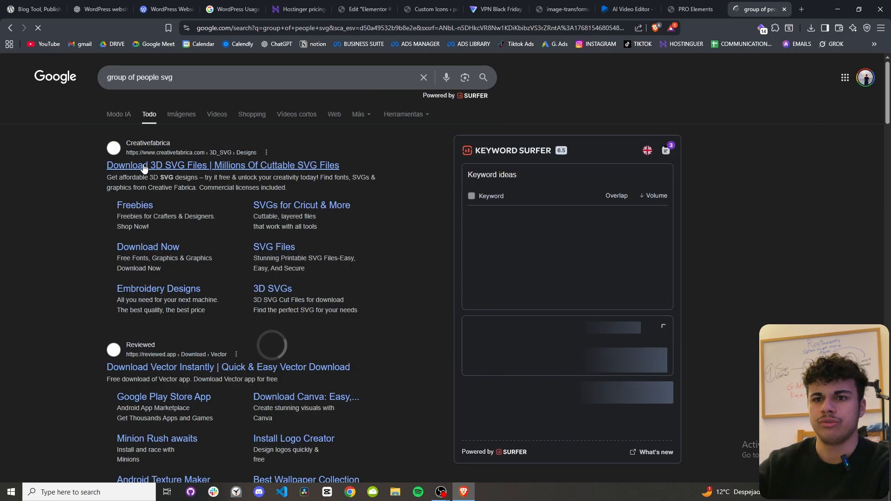
Open SVG Repo's "Group Of People Vector SVG Icon" page from the Google results.
click(143, 166)
click(692, 4)
click(783, 9)
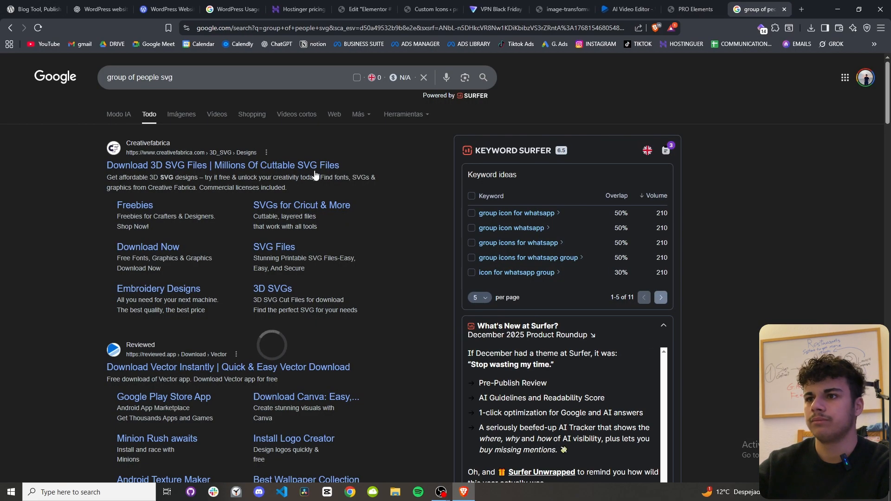
scroll(43, 317, down, 7)
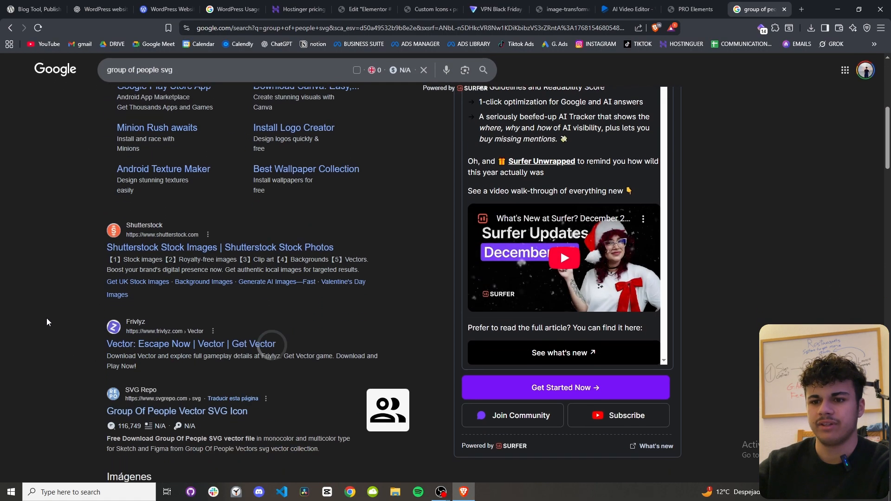
click(227, 398)
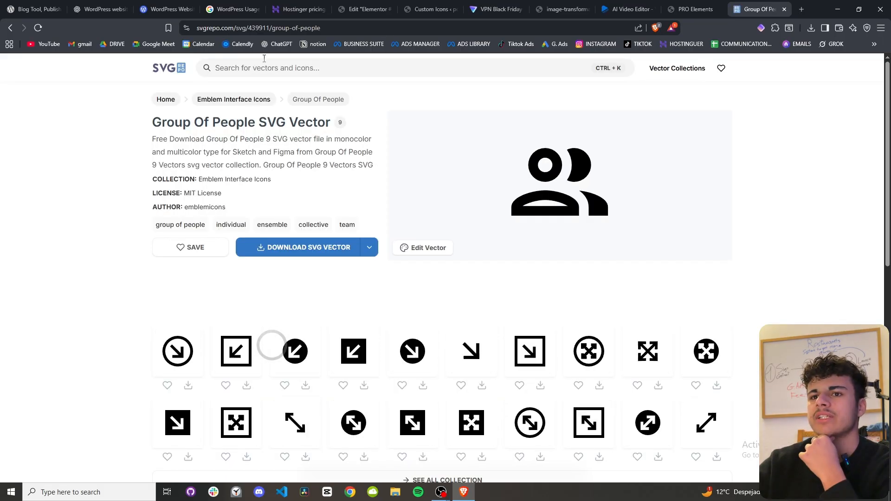
drag(198, 30, 298, 30)
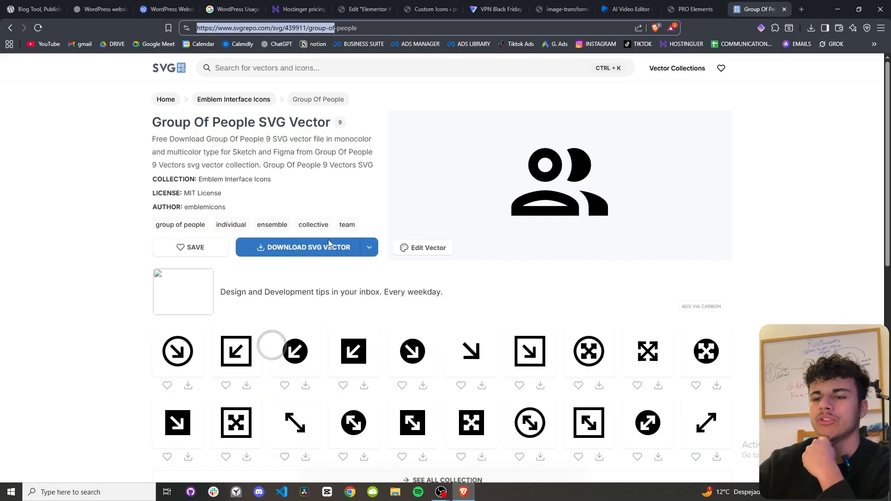
Pick the Employees Group icon among the related group-of-people vectors and download it as employees-group-svgrepo-com.svg.
scroll(552, 232, down, 5)
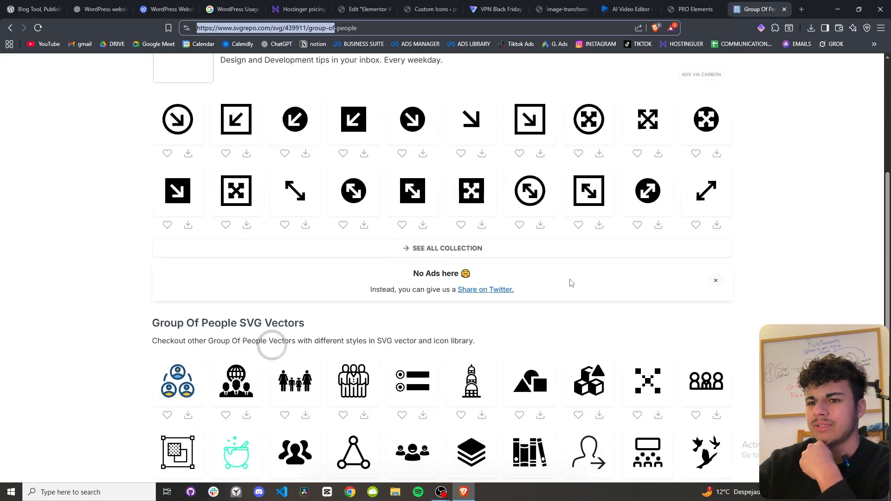
scroll(471, 380, down, 1)
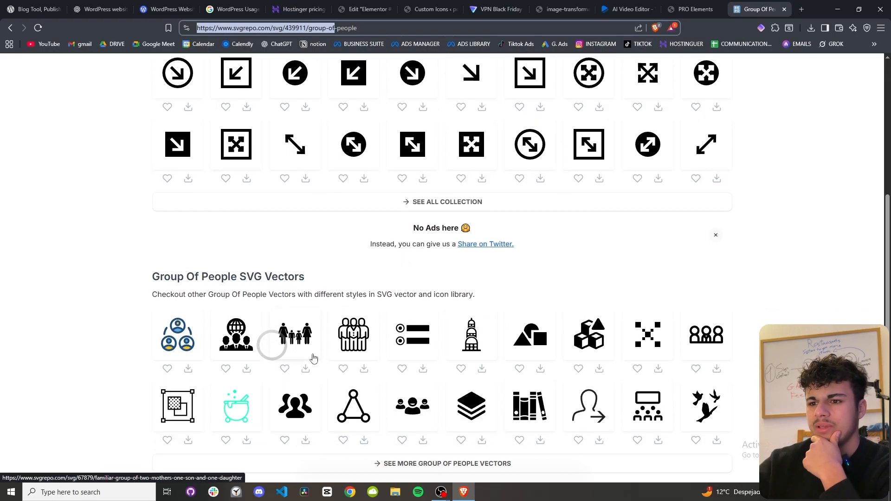
click(356, 340)
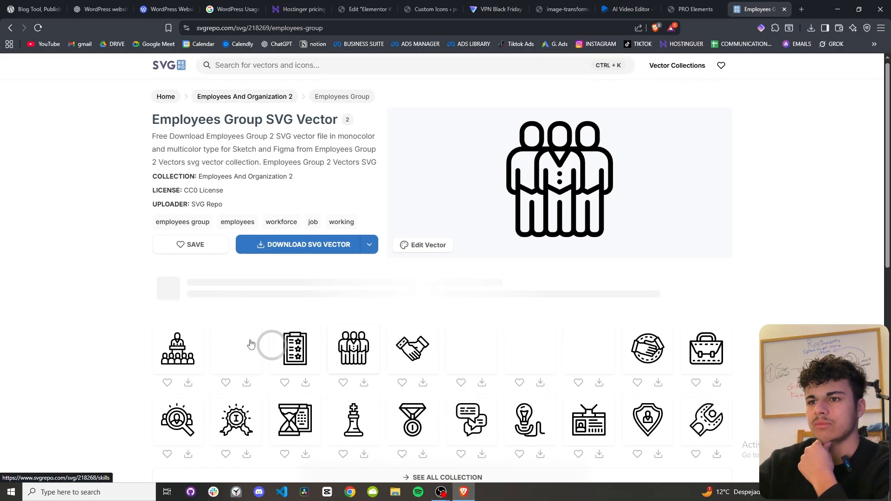
scroll(179, 315, down, 4)
scroll(464, 297, up, 4)
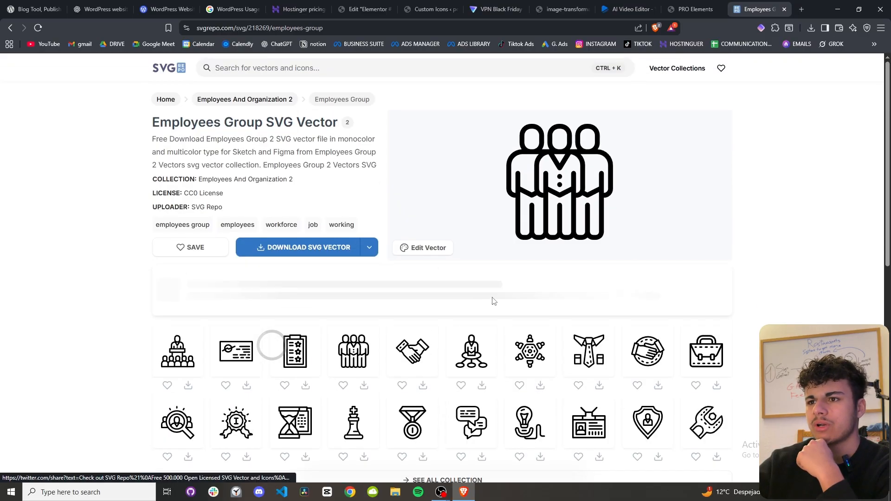
click(318, 256)
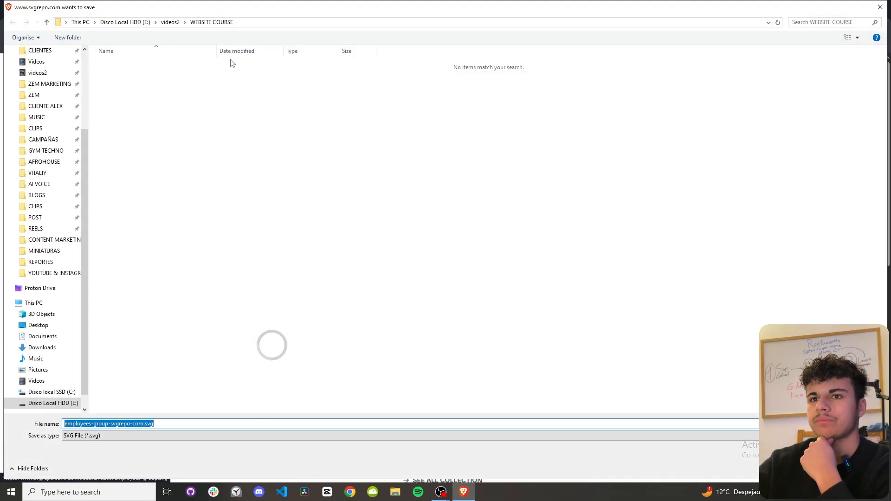
click(816, 469)
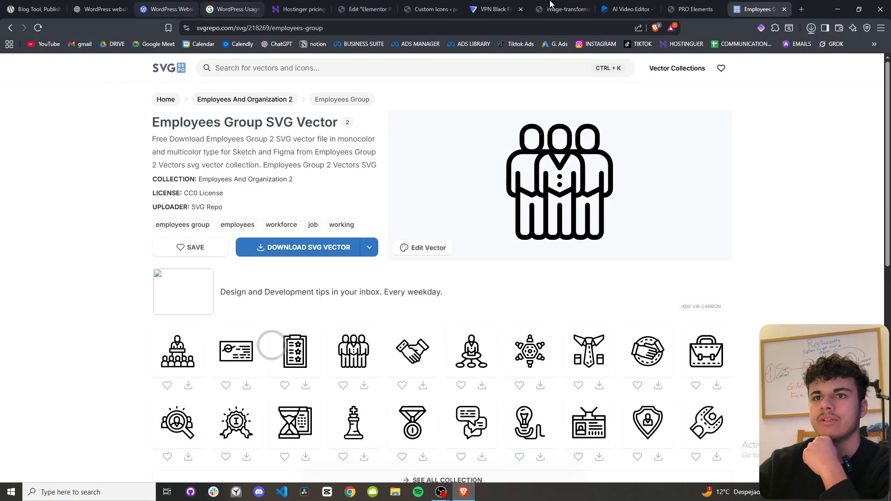
Go back to the Elementor editor and set the downloaded employees group SVG as the first list item's icon.
click(430, 9)
click(366, 9)
click(431, 9)
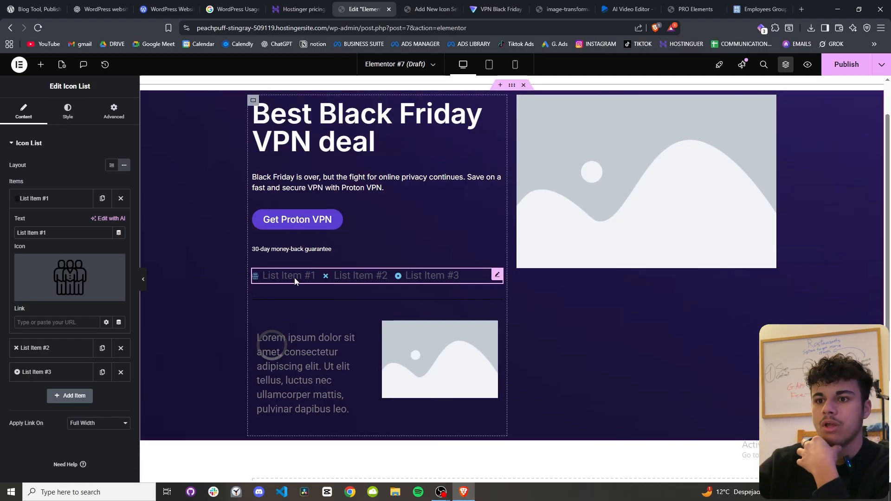
Close the unused Add New Icon Set page and return to the icon list in the Elementor editor.
click(432, 9)
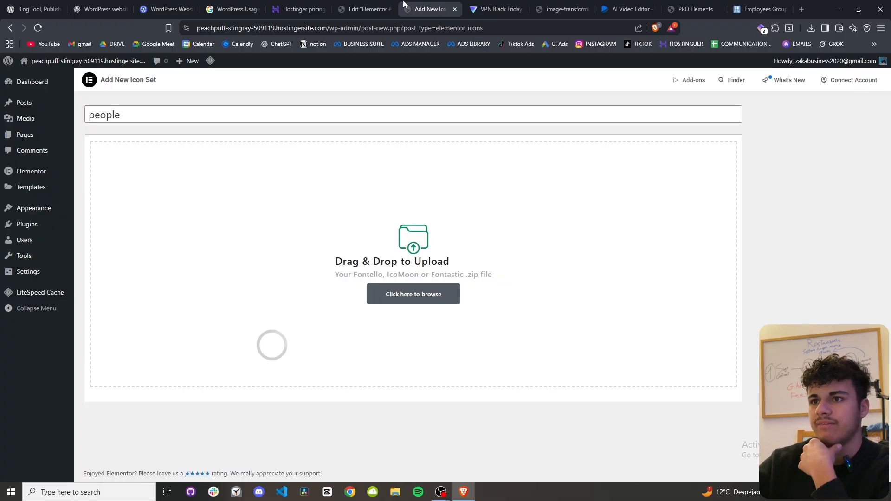
click(516, 4)
click(566, 4)
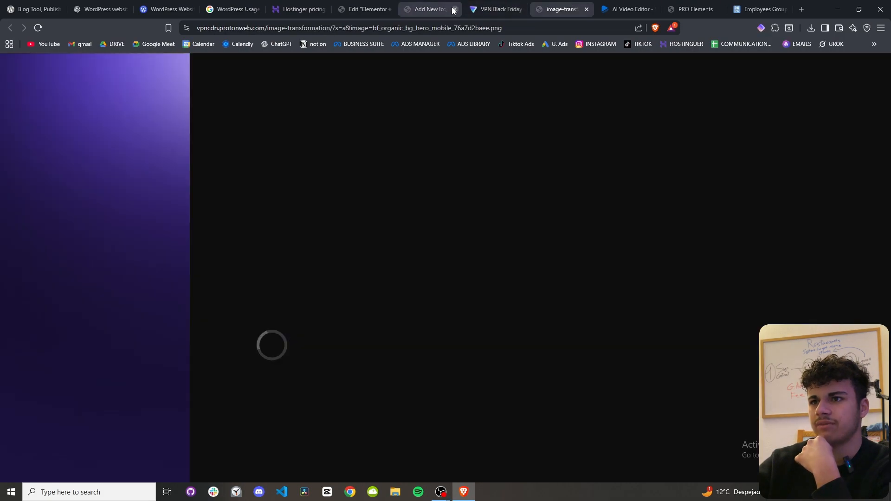
click(455, 10)
click(487, 85)
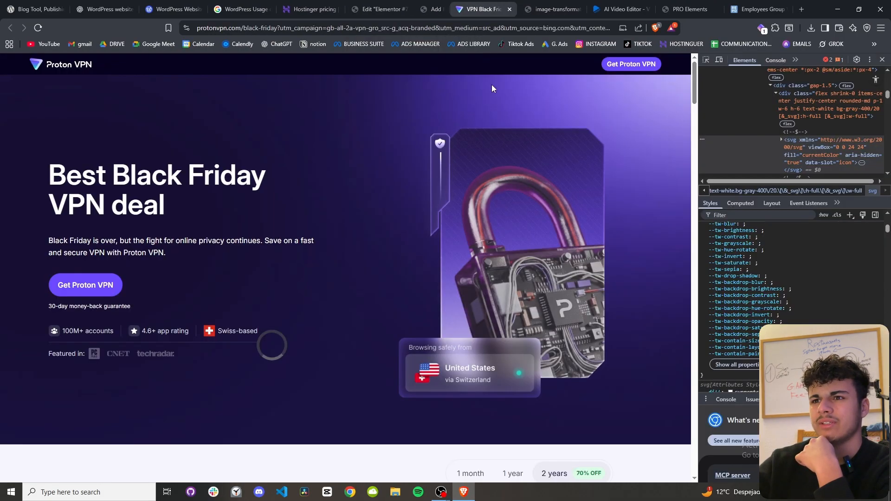
key(ctrl+shift+Tab)
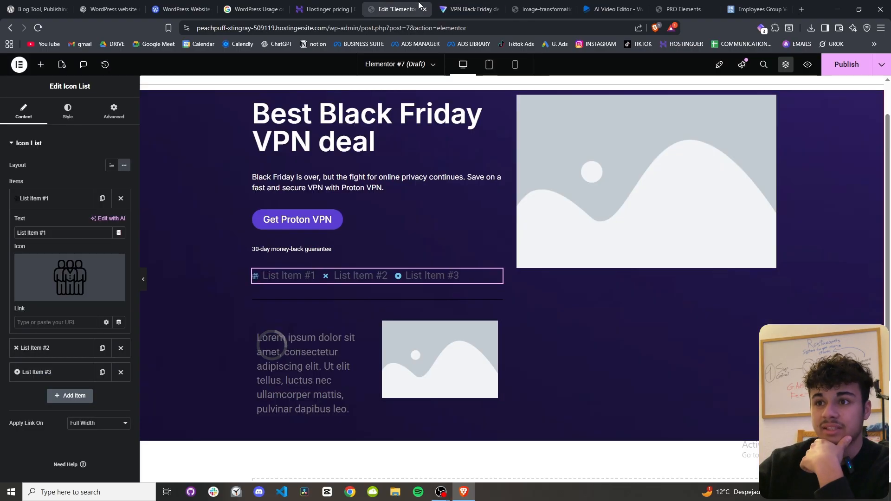
Set the second list item's icon to the solid Star from the icon library.
click(54, 344)
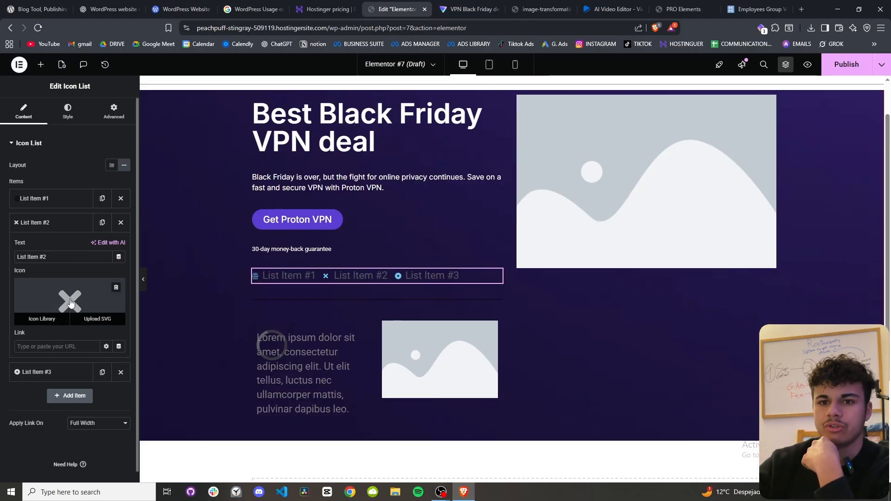
click(51, 320)
text(star)
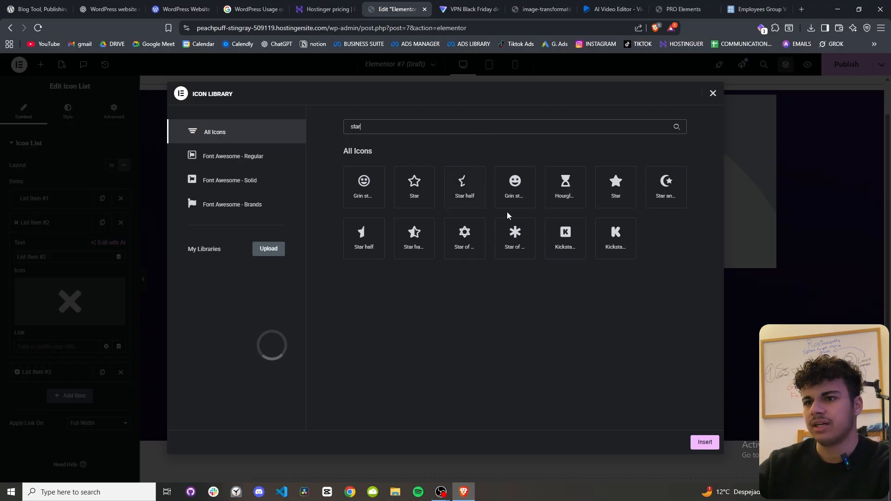
click(625, 185)
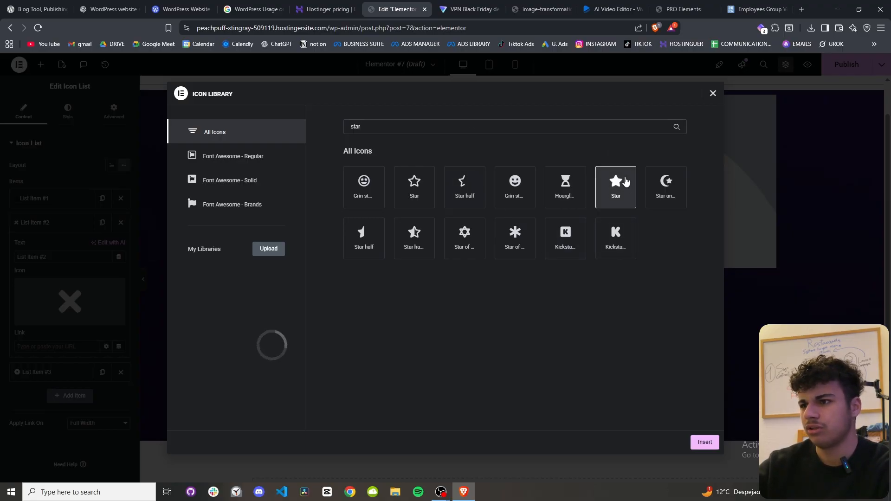
click(705, 441)
Check the "Swiss-based" icon on the reference page and search Google for "switzerland svg".
key(ctrl+Tab)
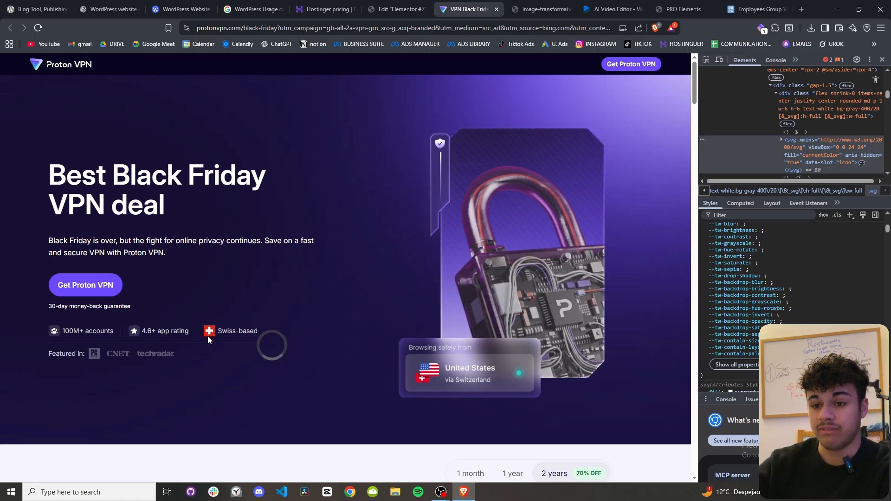
click(773, 9)
key(alt+Left)
key(alt+Left)
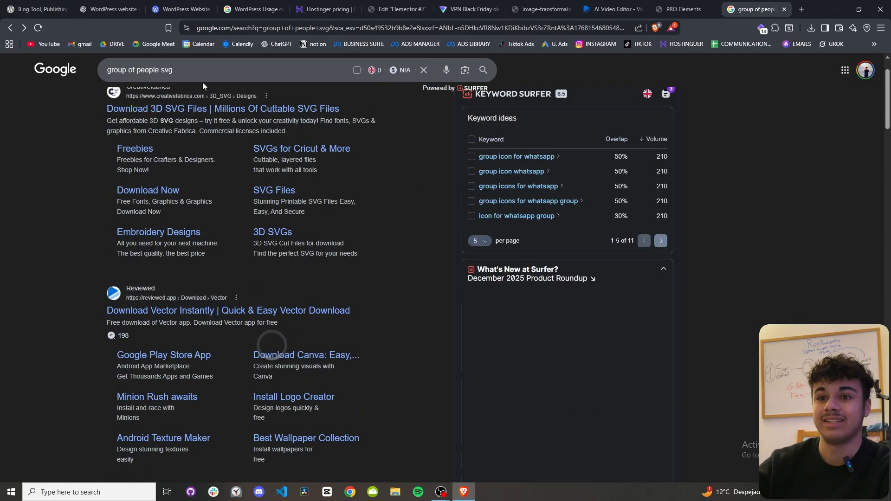
click(178, 70)
text(switzer)
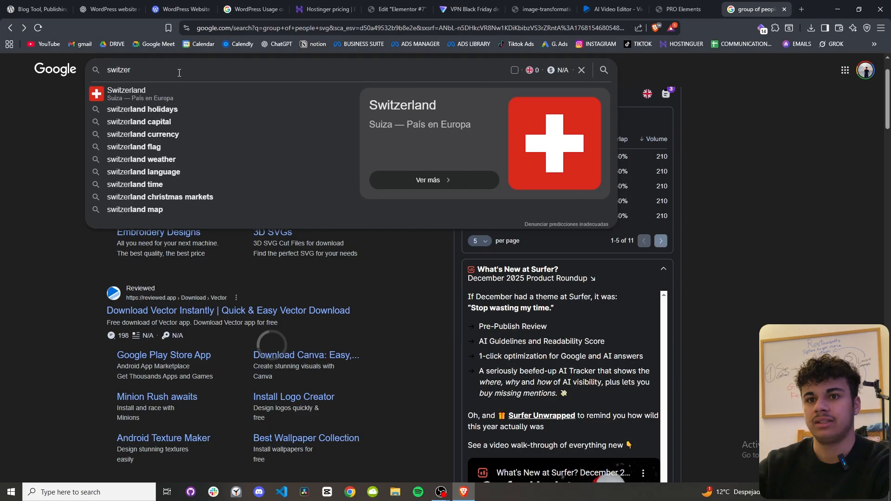
key(BackSpace)
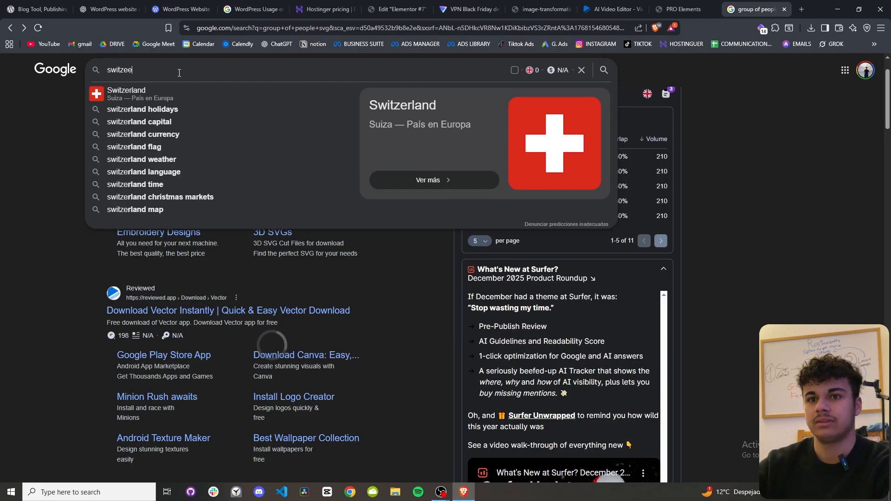
text(rland)
key(Return)
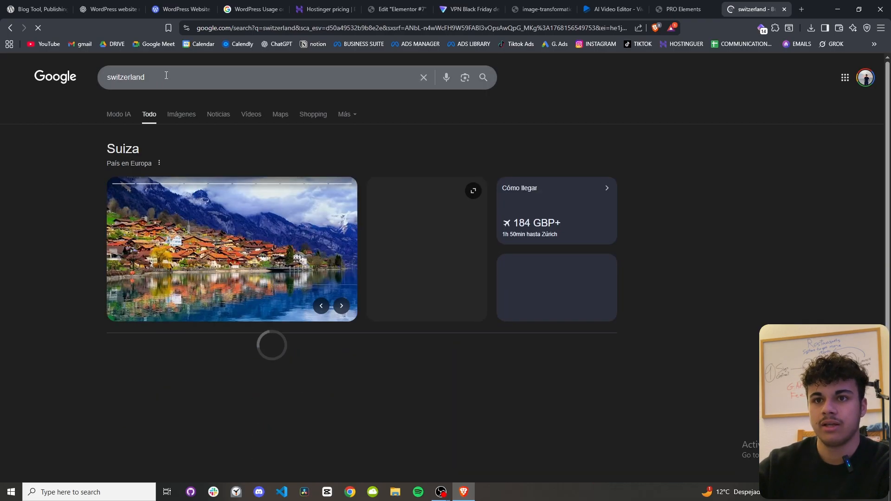
text(svg)
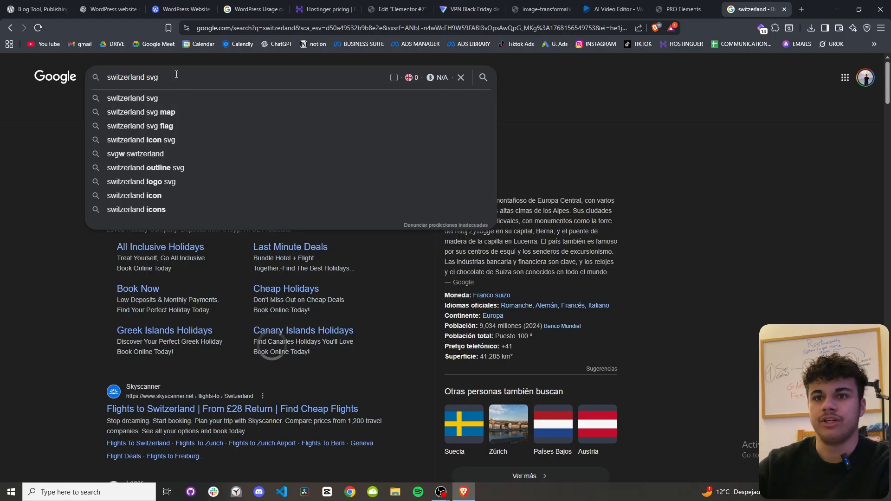
key(Return)
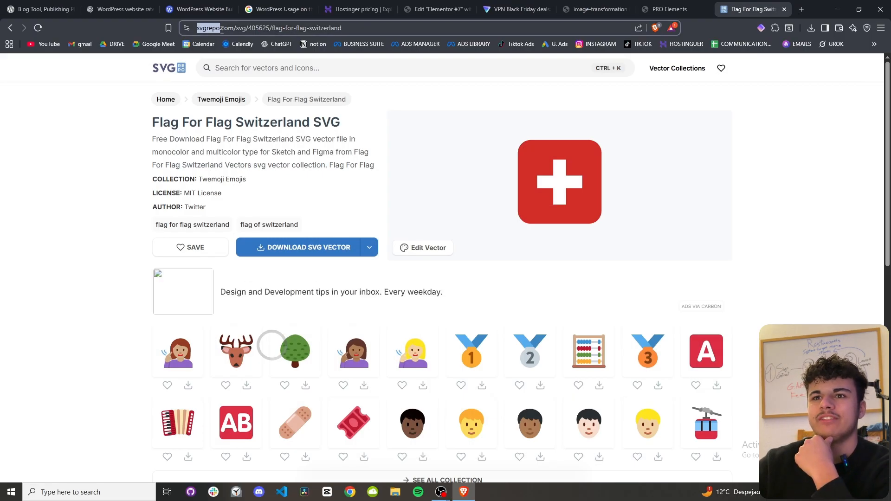
Download the "Flag For Flag Switzerland" SVG from SVG Repo and upload it as the third list item's icon.
click(316, 254)
key(Return)
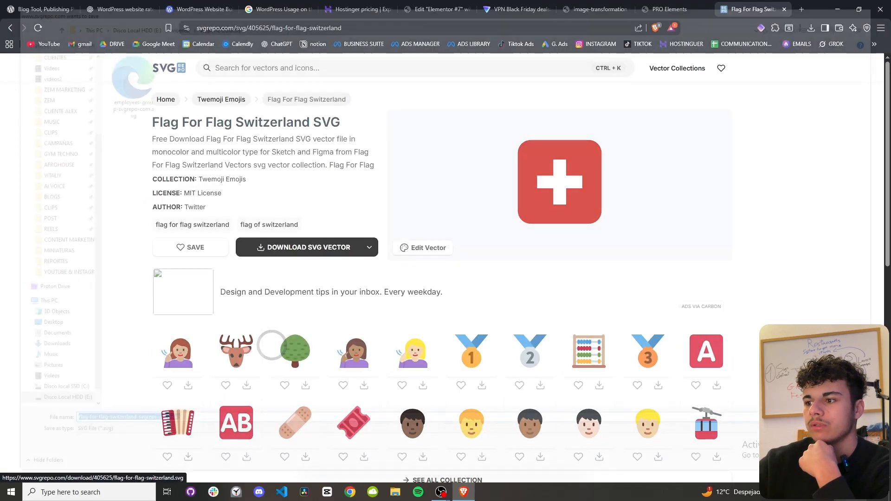
click(410, 4)
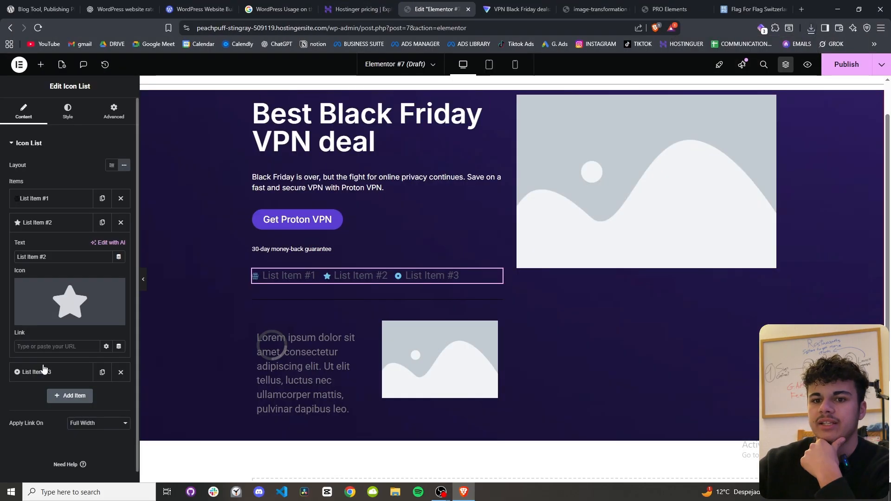
click(64, 370)
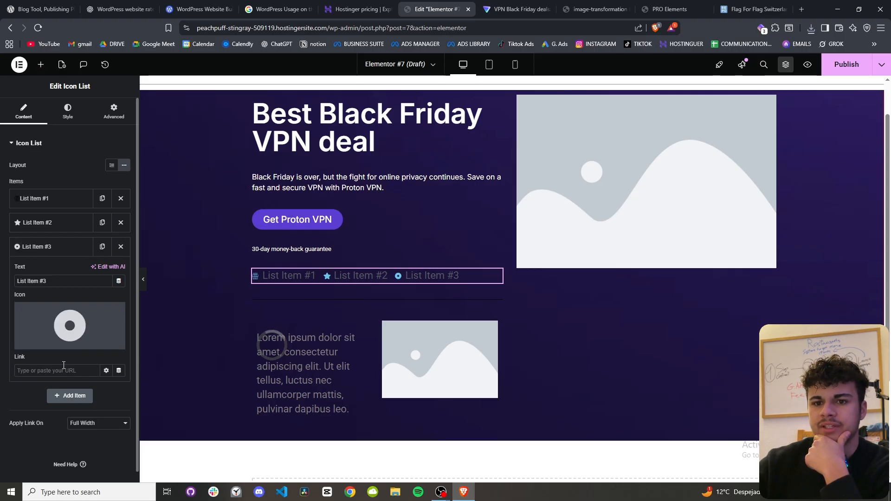
click(98, 342)
click(811, 28)
drag(732, 71, 446, 241)
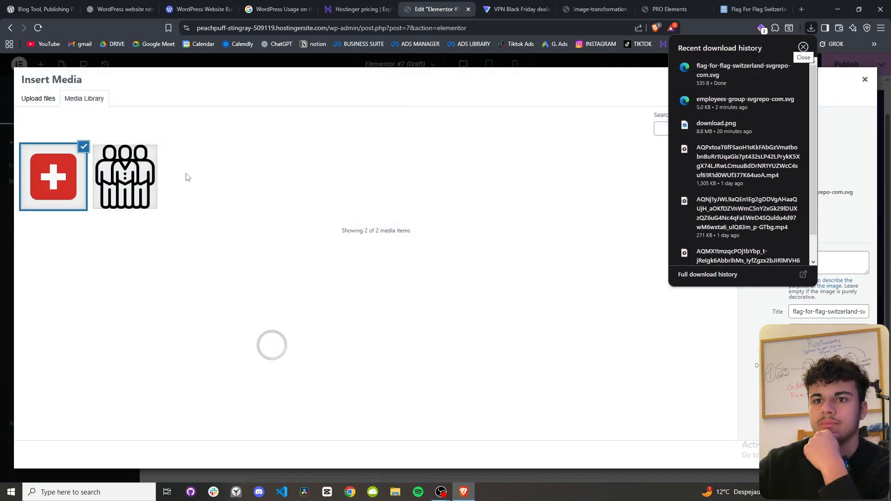
click(848, 454)
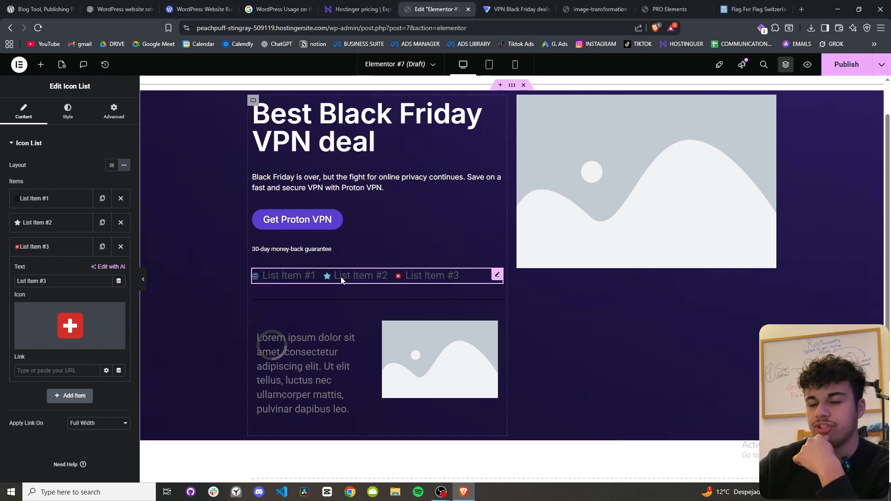
Copy "100M+ accounts" from the Proton VPN reference page and use it as the first list item's text.
key(ctrl+Tab)
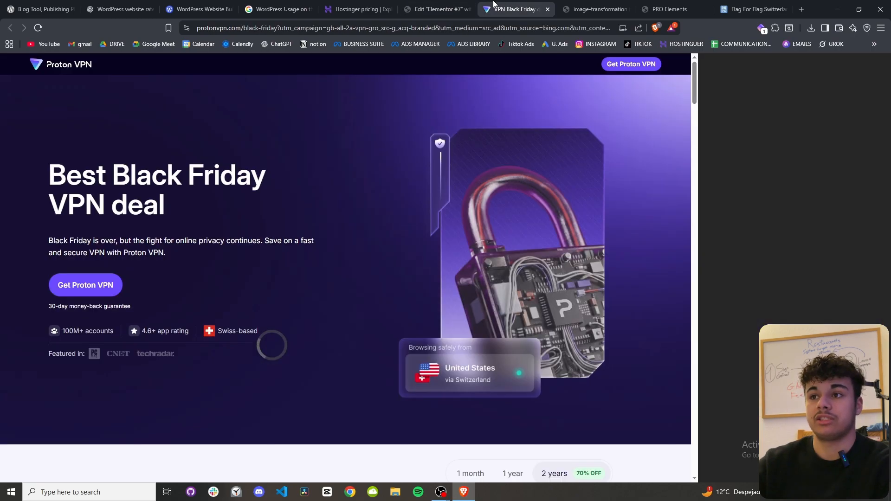
drag(63, 331, 113, 332)
key(ctrl+c)
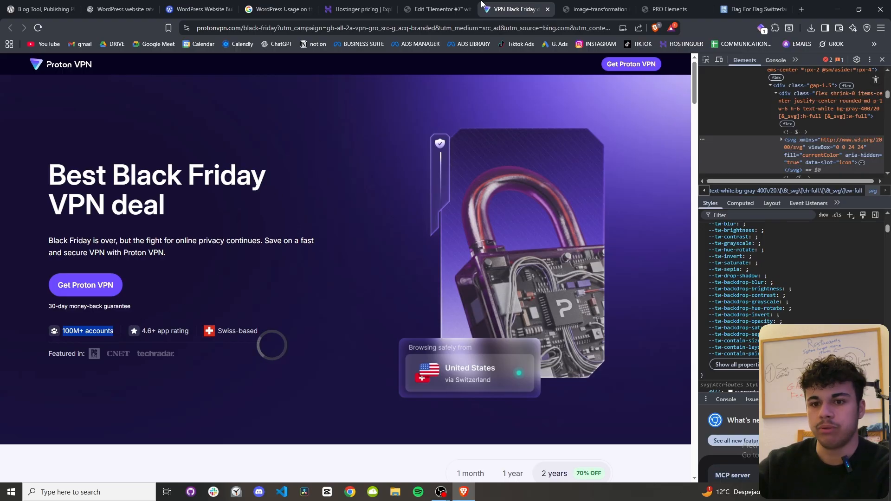
click(443, 9)
click(63, 198)
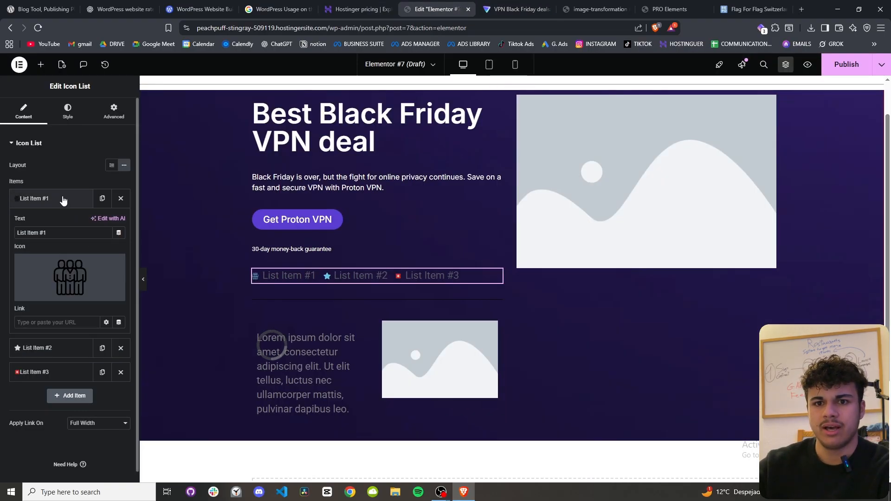
key(ctrl+v)
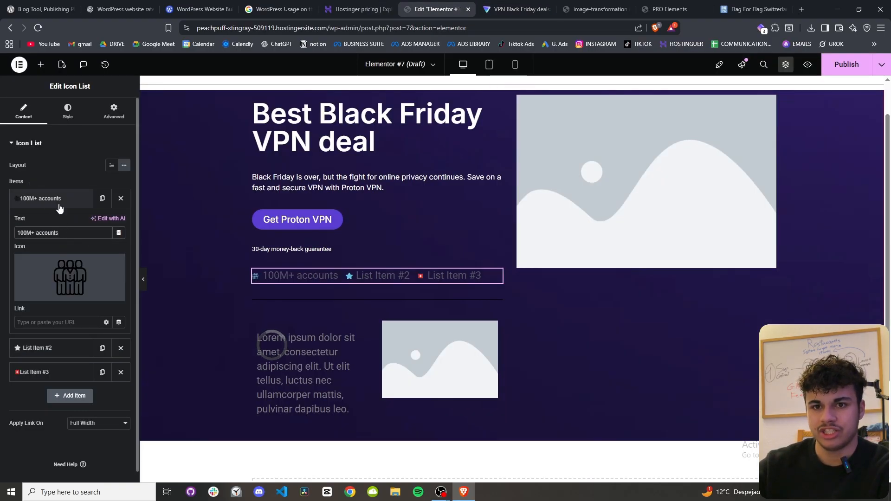
Copy "4.6+ app rating" from the Proton VPN reference page and use it as the second list item's text.
key(ctrl+Tab)
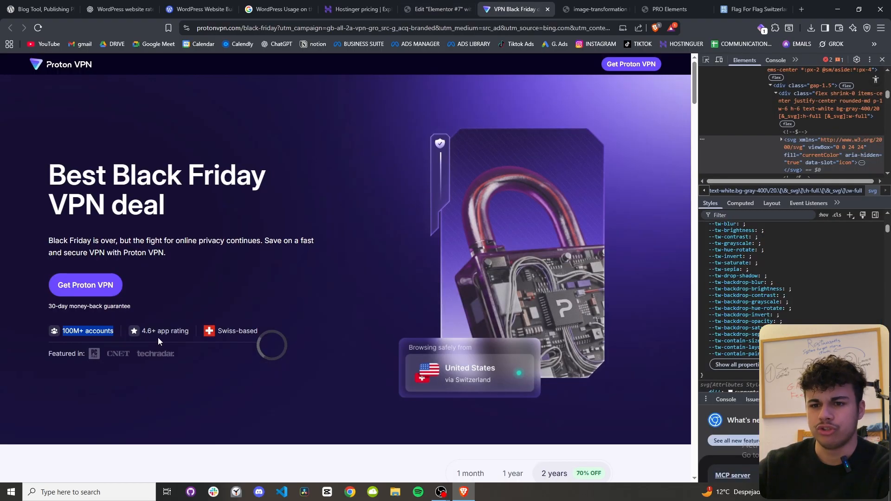
click(437, 9)
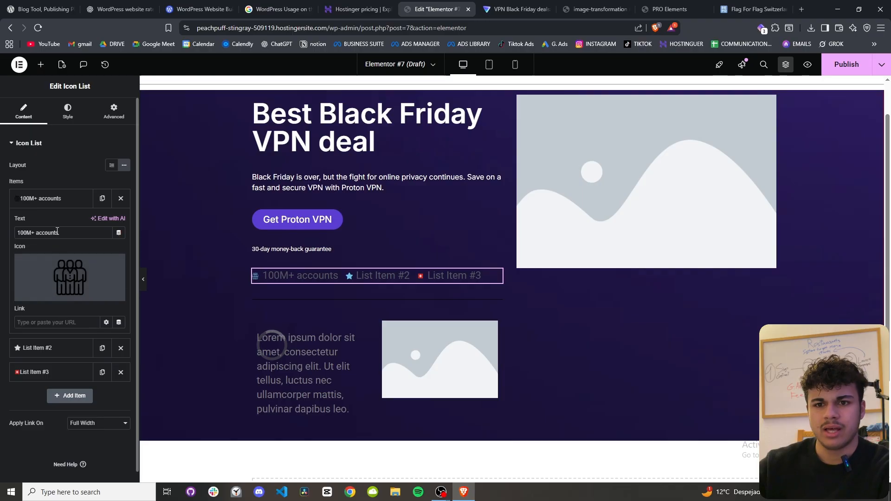
click(47, 349)
text(4.6+ app rating)
Copy "Swiss-based" from the Proton VPN reference page and use it as the third list item's text.
click(508, 5)
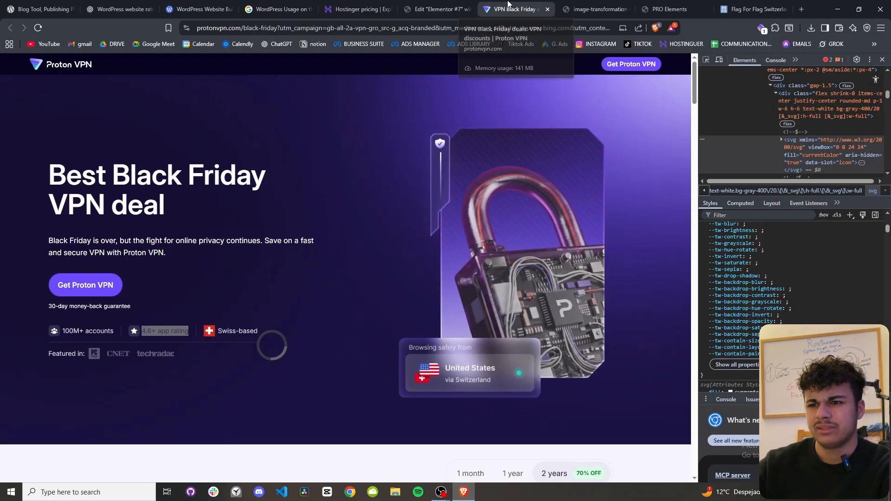
double_click(250, 329)
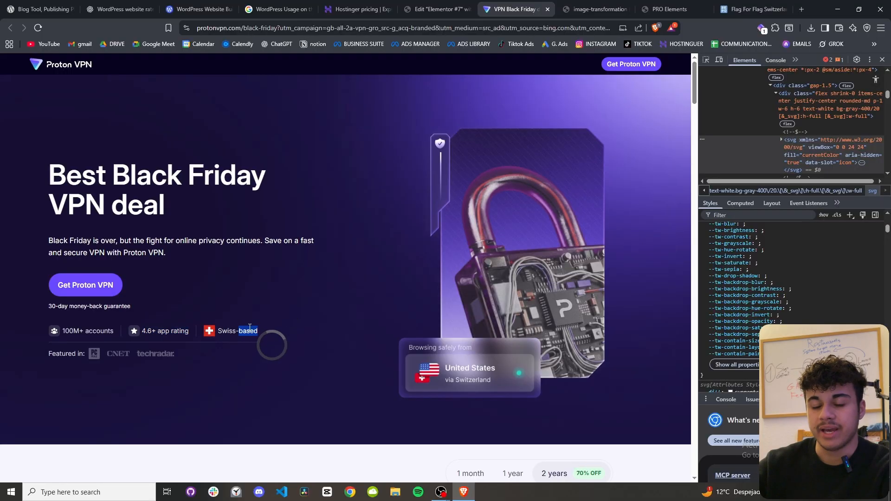
click(436, 9)
click(60, 361)
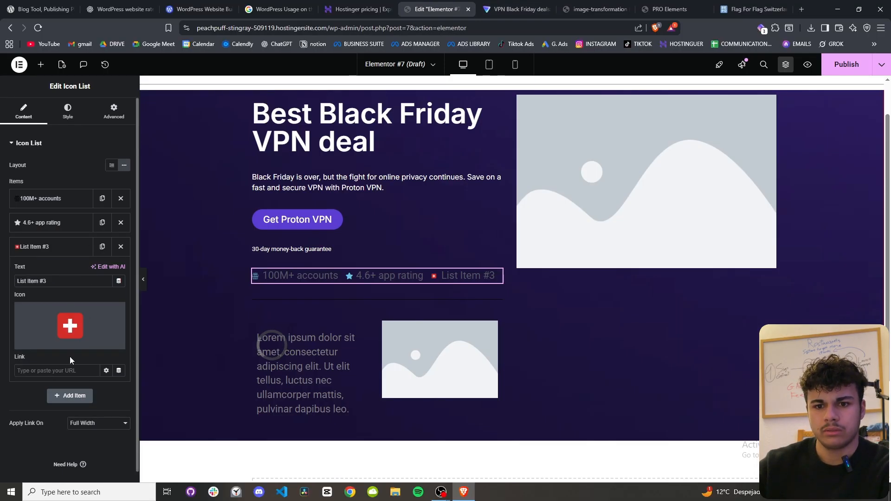
text(Swiss-based)
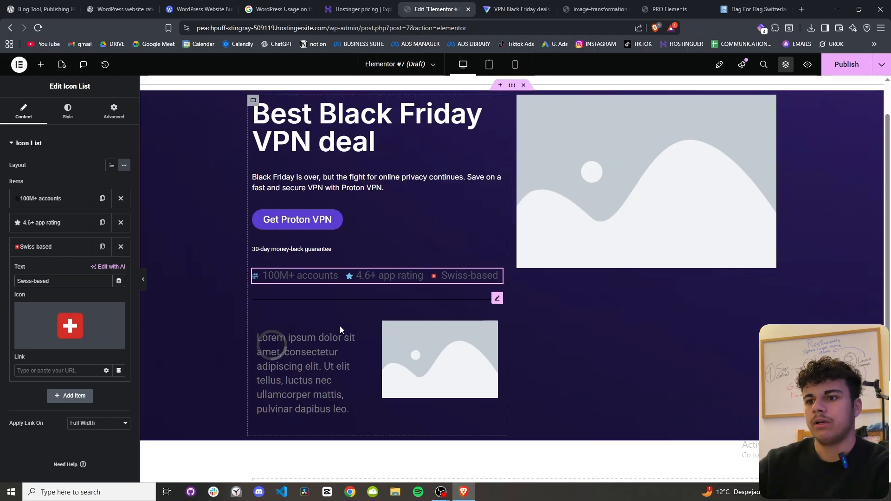
Style the icon list's icons with white colour #FFFFFF, a size of 18 px and a gap of 1 px.
key(ctrl+Tab)
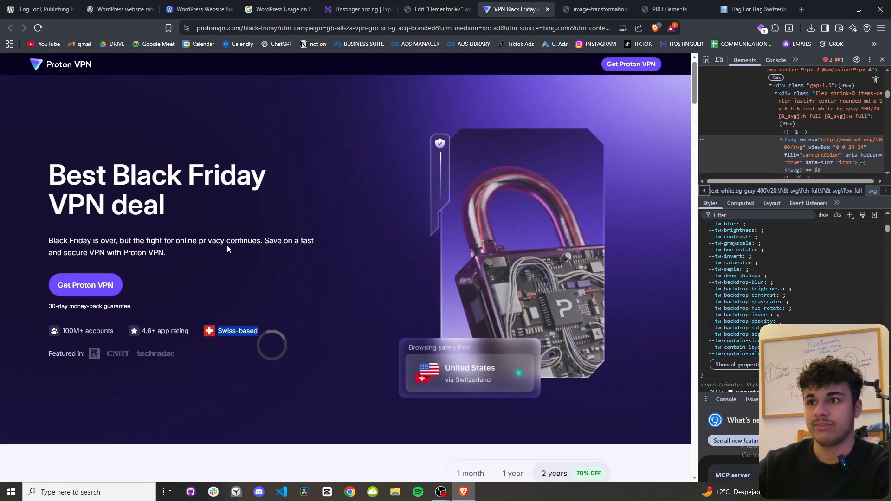
click(460, 5)
click(70, 111)
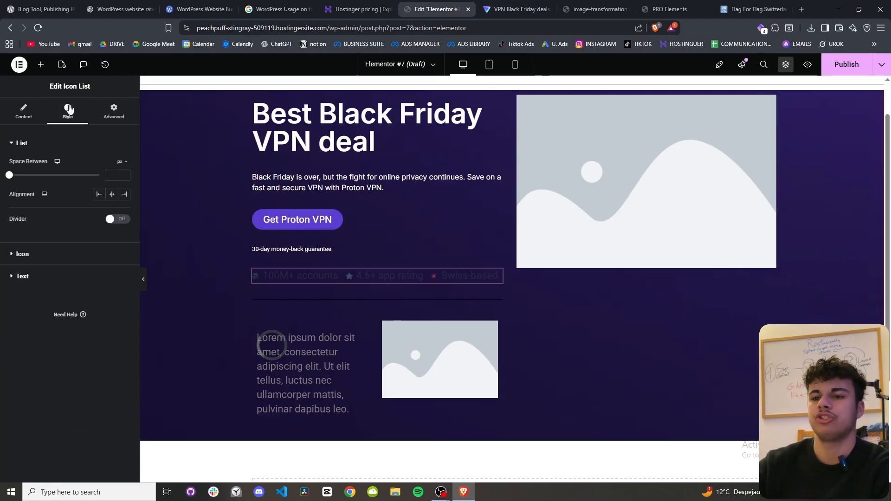
click(25, 260)
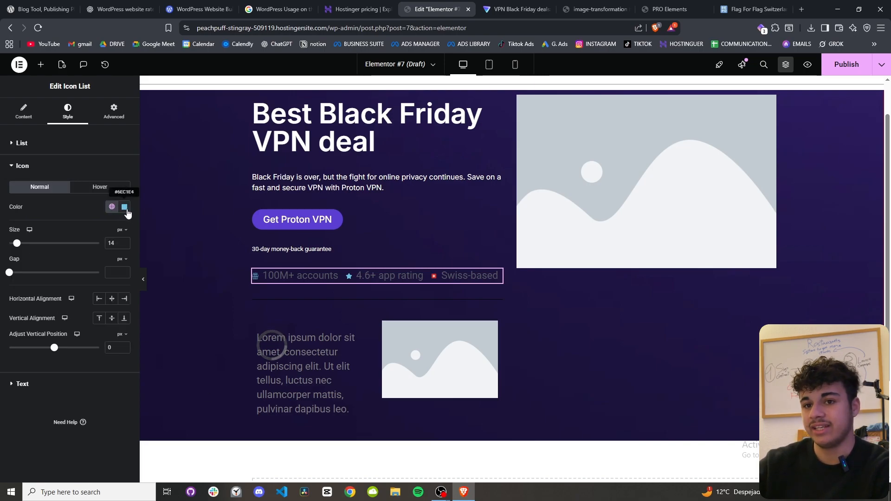
click(125, 207)
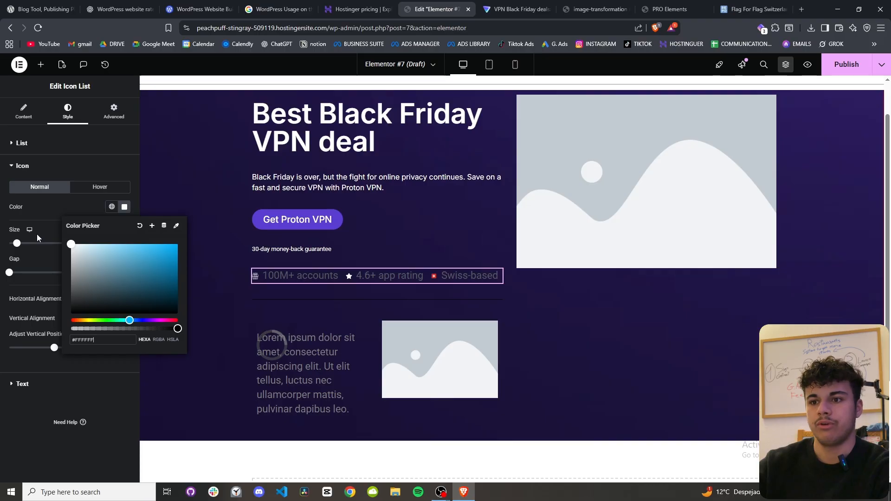
click(1, 259)
mouse_move(21, 244)
mouse_down()
mouse_move(30, 245)
mouse_move(11, 273)
mouse_move(21, 251)
mouse_up()
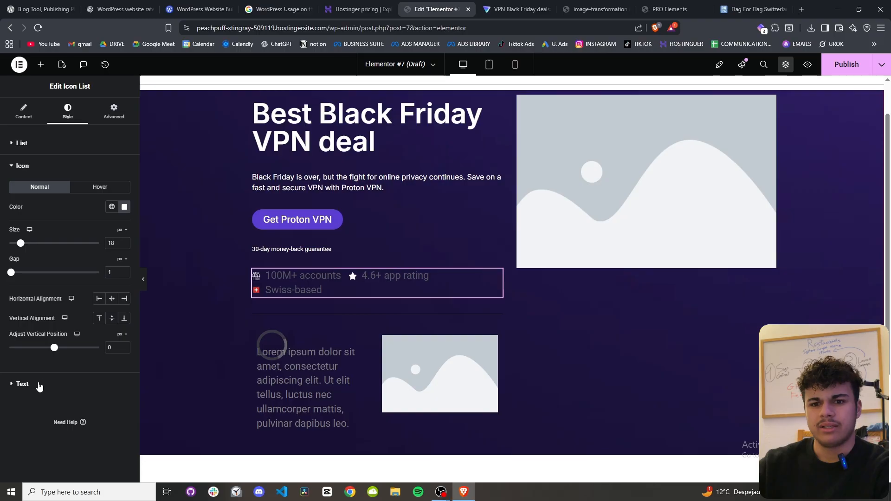
Set the icon list's text colour to light grey #C4C4C4, comparing it with the Proton VPN reference page.
click(41, 383)
click(124, 268)
drag(88, 328, 2, 259)
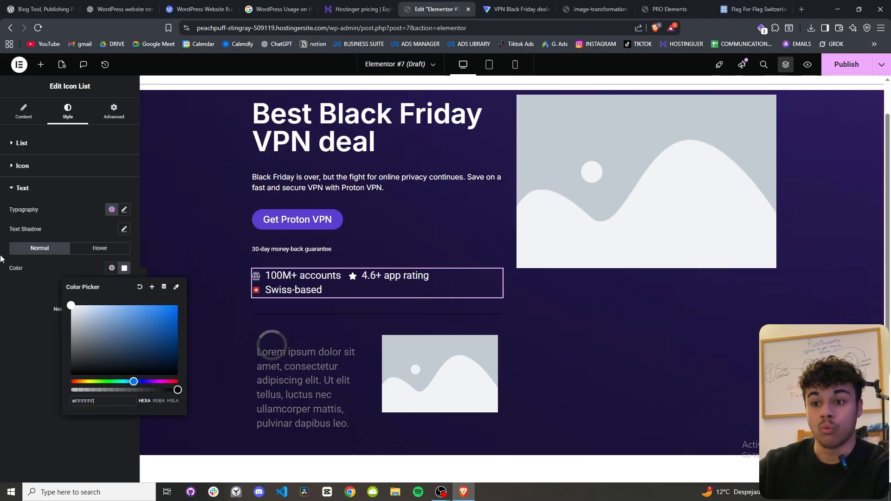
click(505, 3)
click(436, 9)
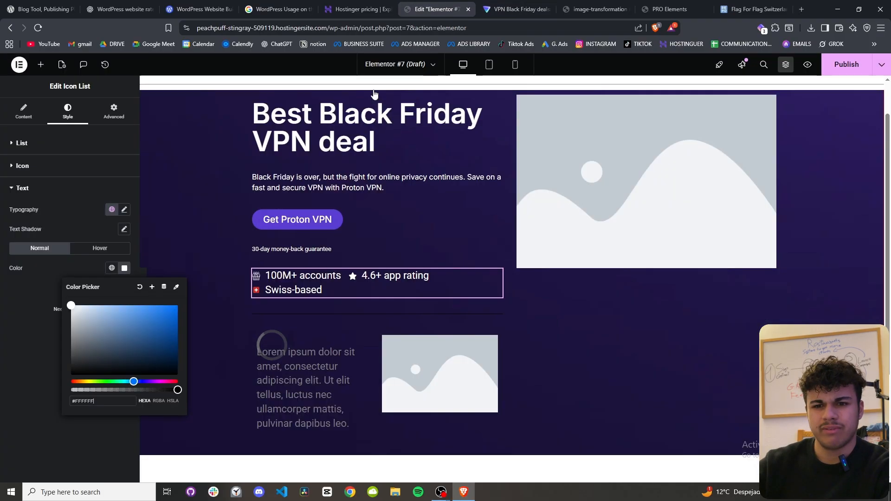
click(73, 326)
mouse_move(72, 326)
mouse_down()
mouse_move(70, 343)
mouse_move(70, 322)
mouse_up()
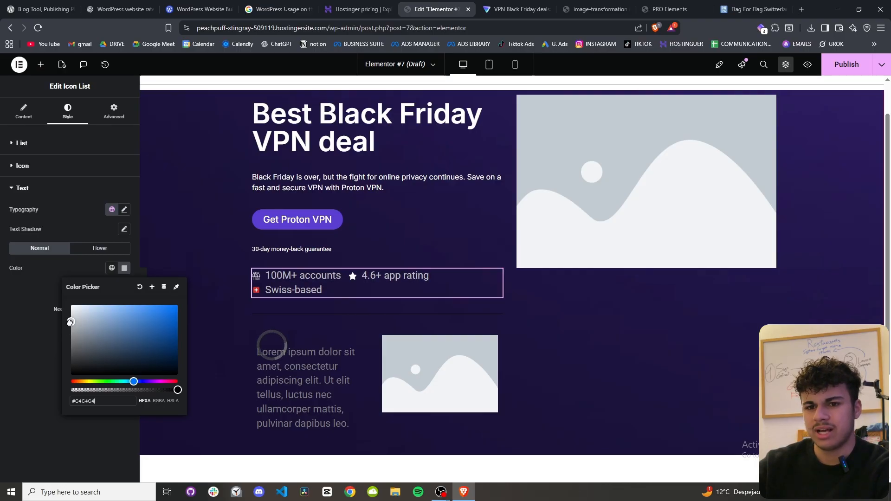
click(49, 339)
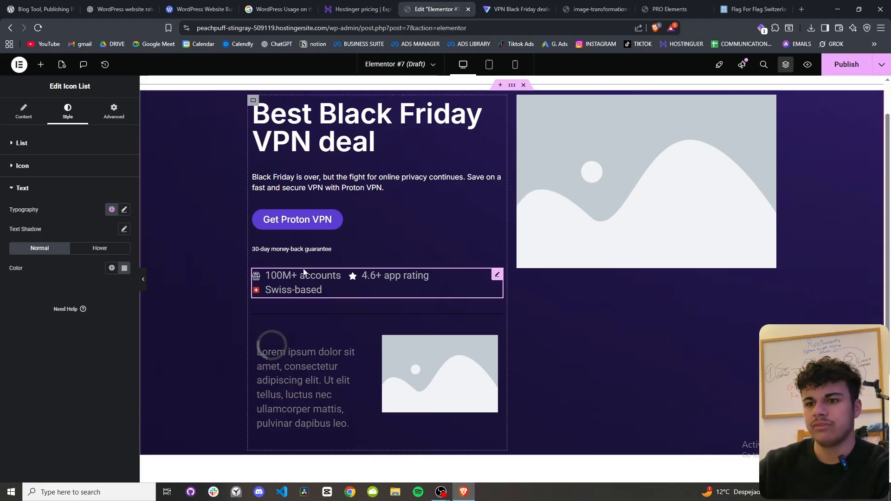
Set the icon list text's font size to 17 px, comparing it with the reference page.
click(124, 210)
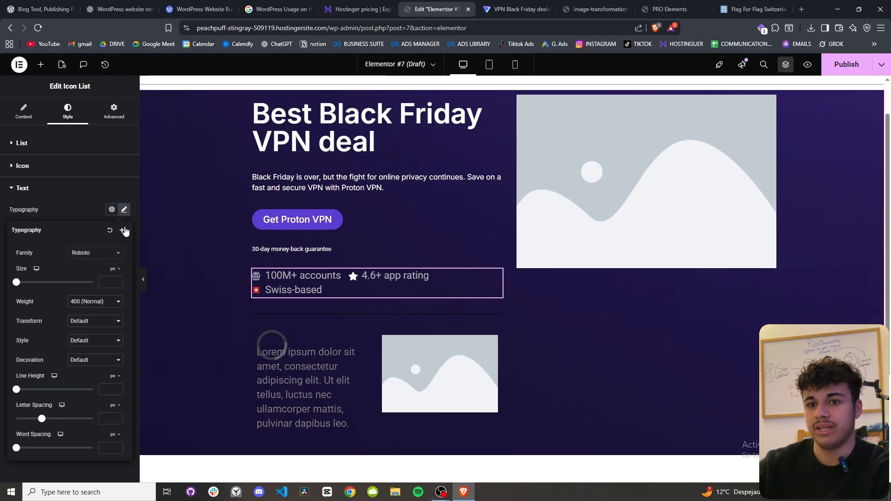
click(118, 280)
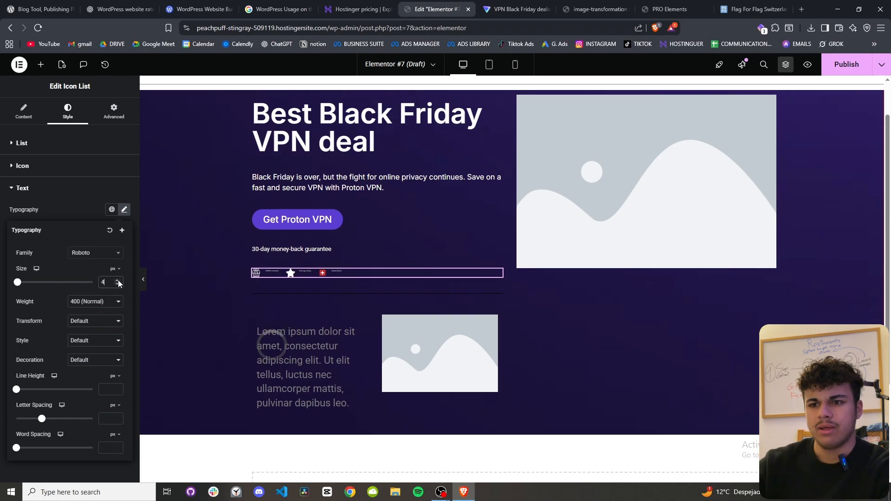
click(118, 280)
click(118, 280)
click(117, 280)
click(118, 280)
click(118, 279)
click(118, 280)
click(117, 280)
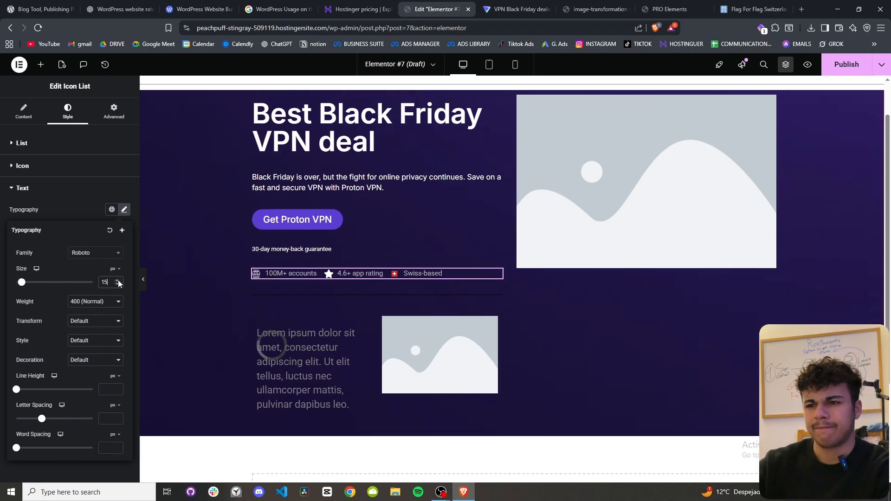
key(ctrl+Tab)
key(ctrl+shift+Tab)
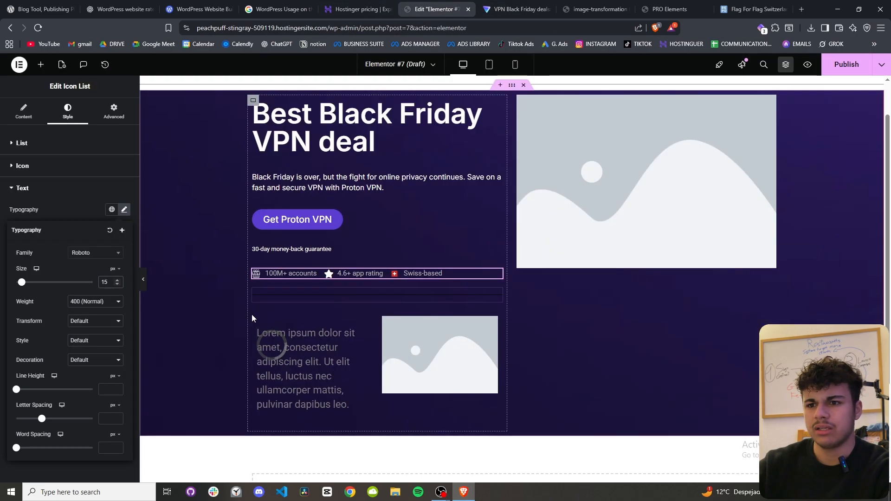
click(117, 280)
click(118, 280)
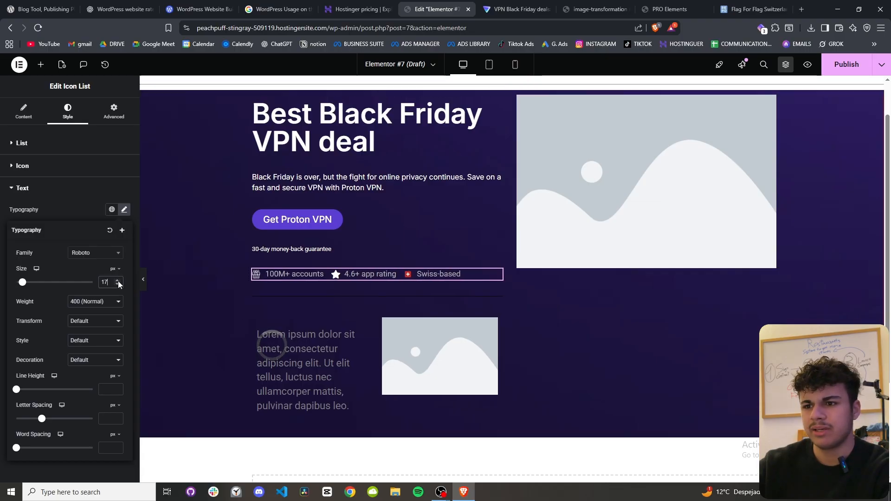
Increase the icon list's icon size to 31 px.
click(104, 165)
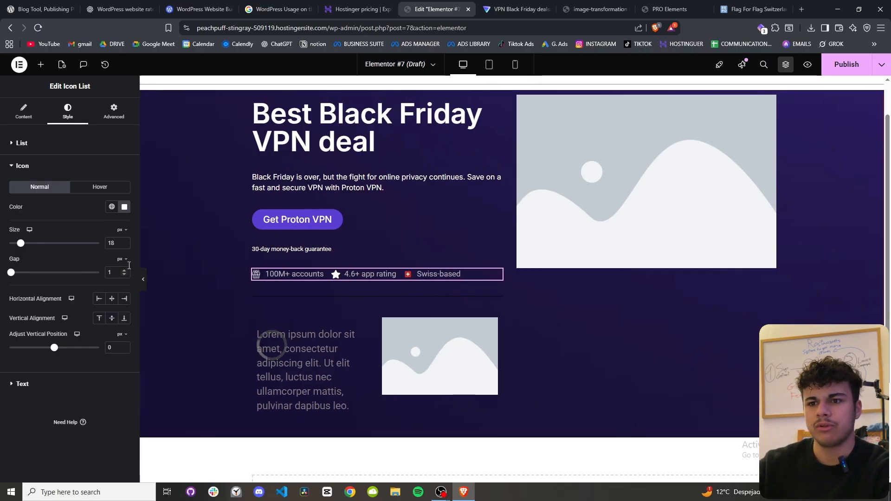
click(124, 240)
click(124, 241)
click(124, 241)
click(124, 241)
click(124, 240)
click(124, 241)
click(125, 241)
click(125, 242)
click(125, 241)
click(125, 241)
click(124, 242)
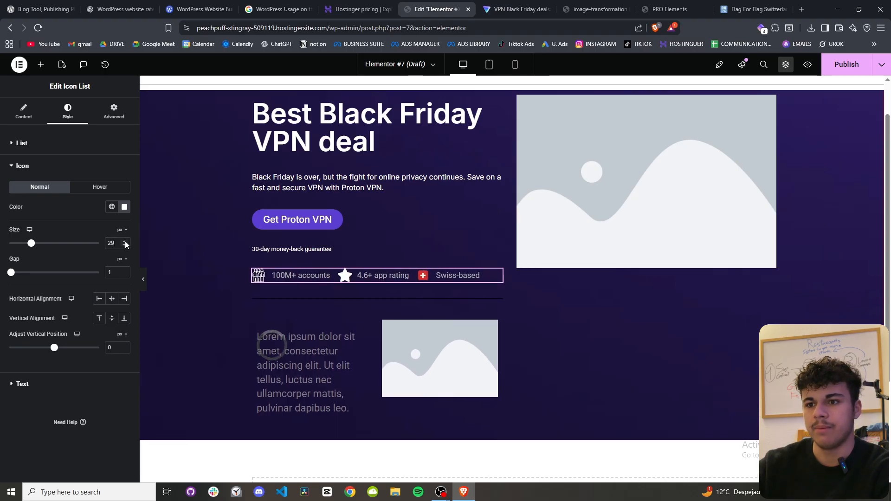
click(125, 242)
click(125, 242)
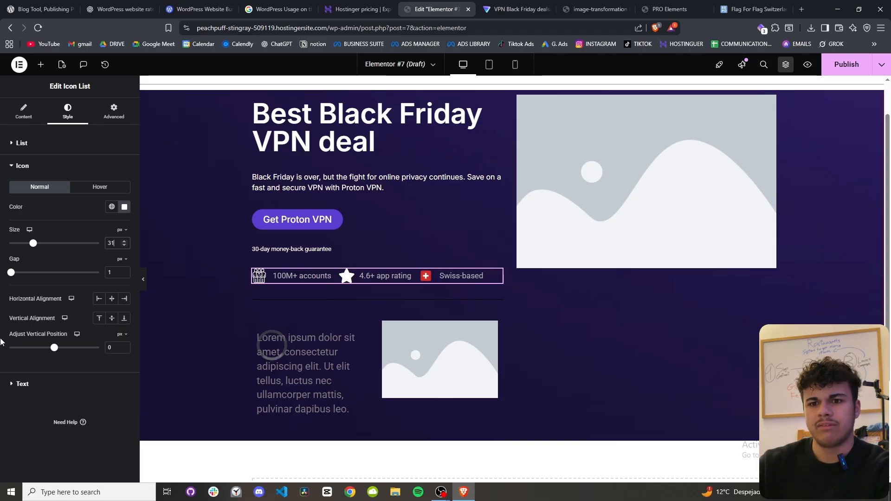
mouse_move(54, 347)
mouse_down()
mouse_move(75, 348)
mouse_move(28, 348)
mouse_move(90, 348)
mouse_move(33, 348)
mouse_move(74, 362)
mouse_move(47, 361)
mouse_move(55, 360)
mouse_up()
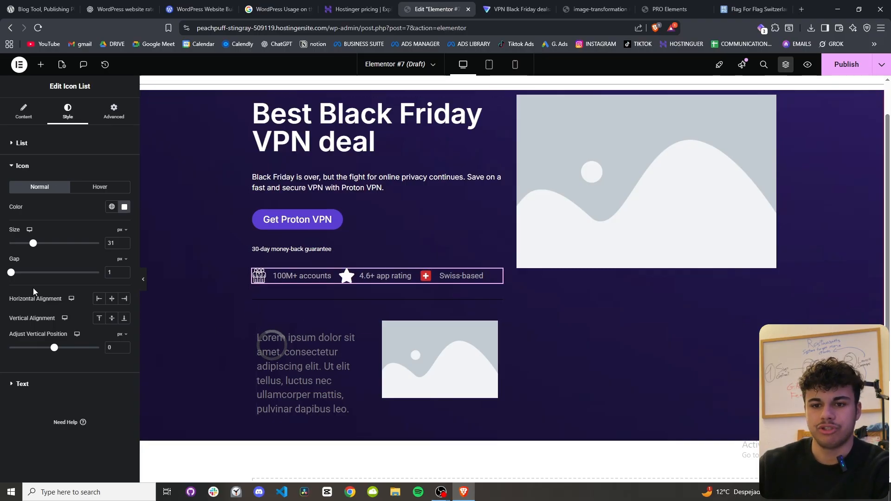
click(96, 186)
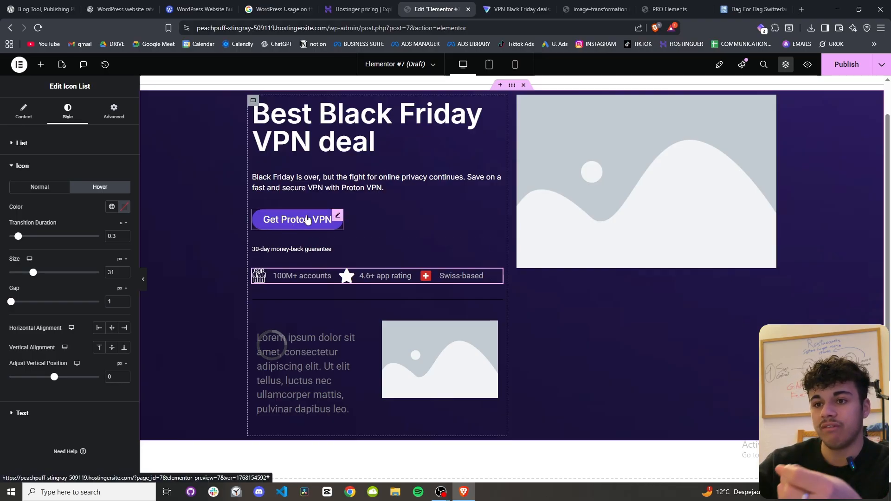
click(40, 187)
Copy the "Get Proton VPN" button's normal background colour #5B3DD1 into its hover background colour.
click(285, 219)
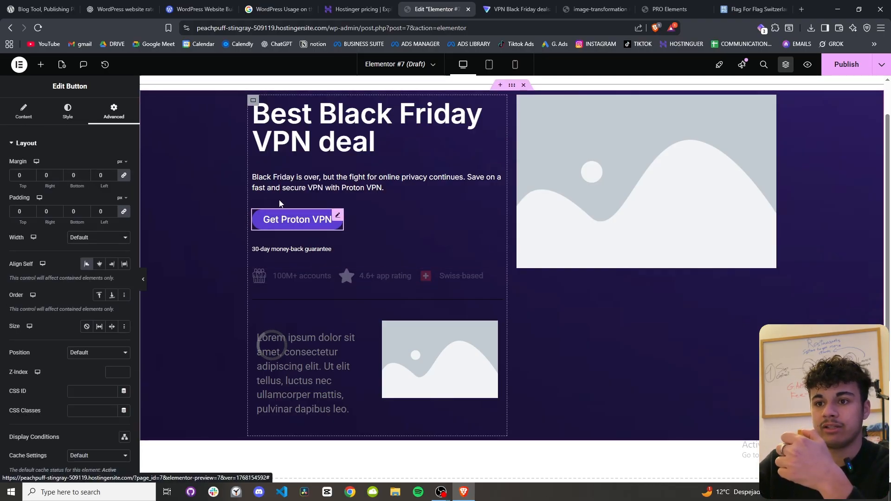
click(68, 111)
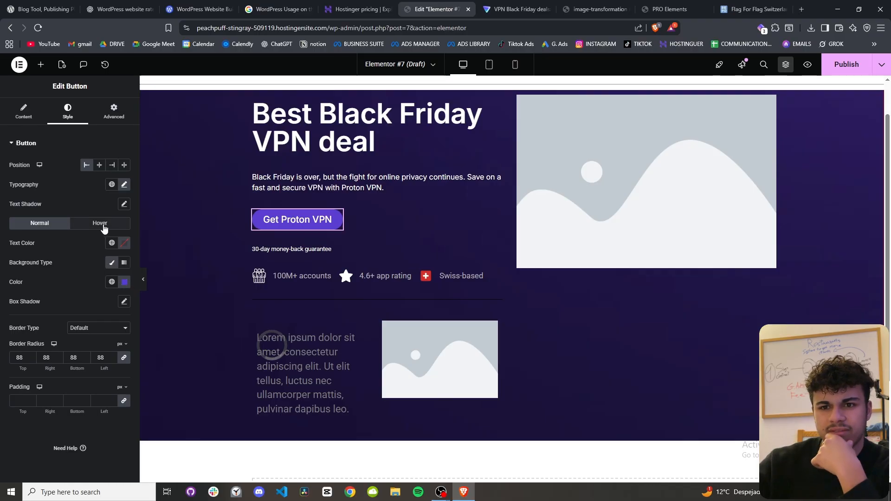
click(99, 224)
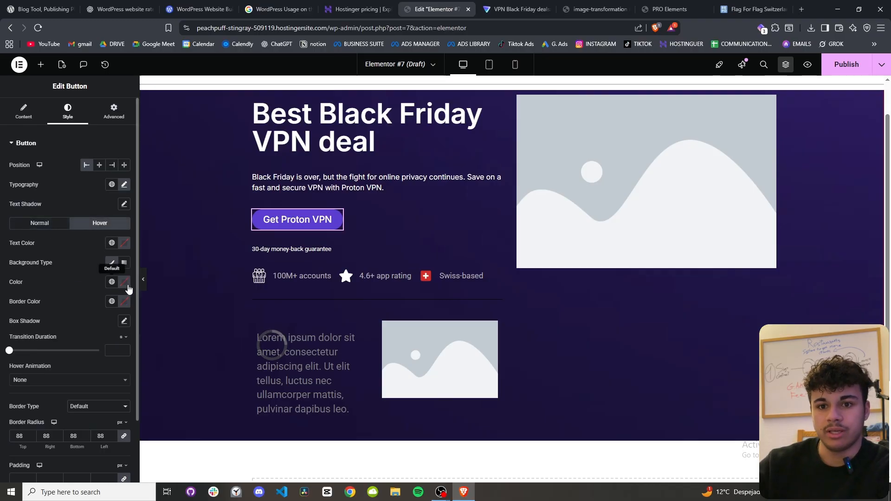
click(123, 285)
click(51, 224)
click(124, 282)
key(ctrl+c)
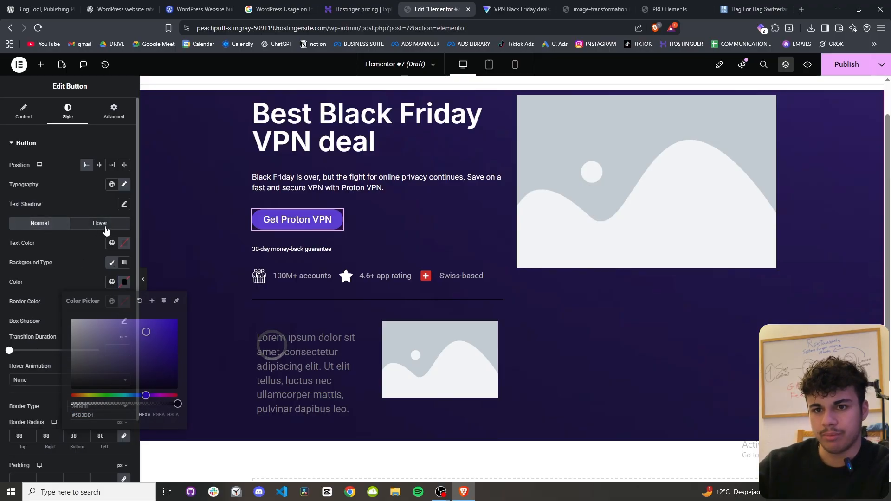
click(102, 226)
click(124, 283)
key(ctrl+v)
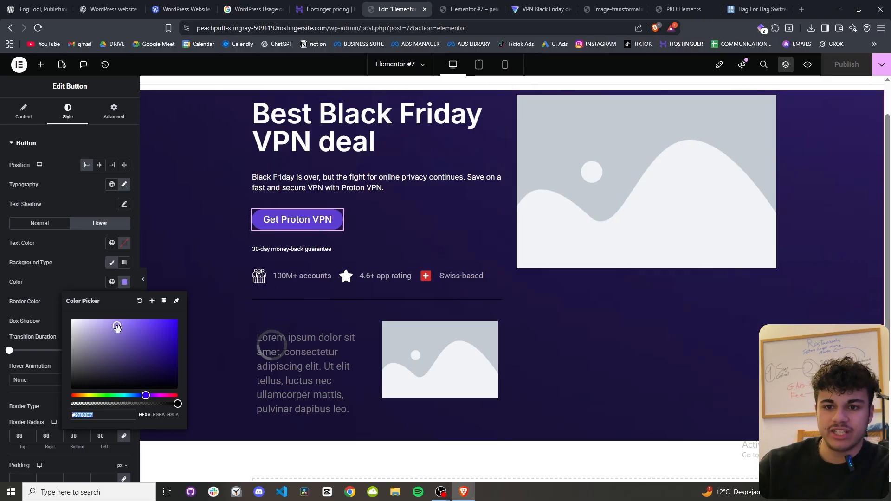
Try a lighter purple as the button's hover background colour and check it on the preview page.
mouse_move(117, 327)
mouse_down()
mouse_move(133, 331)
mouse_move(129, 324)
mouse_up()
click(468, 9)
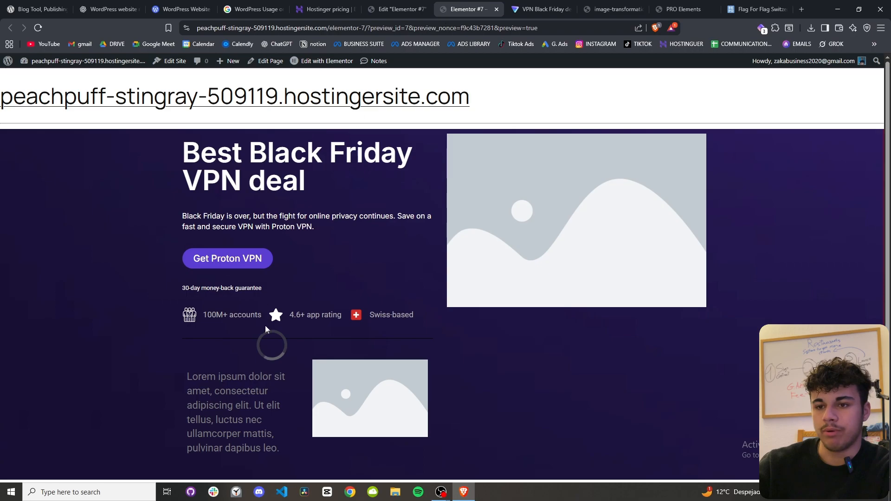
key(ctrl+shift+Tab)
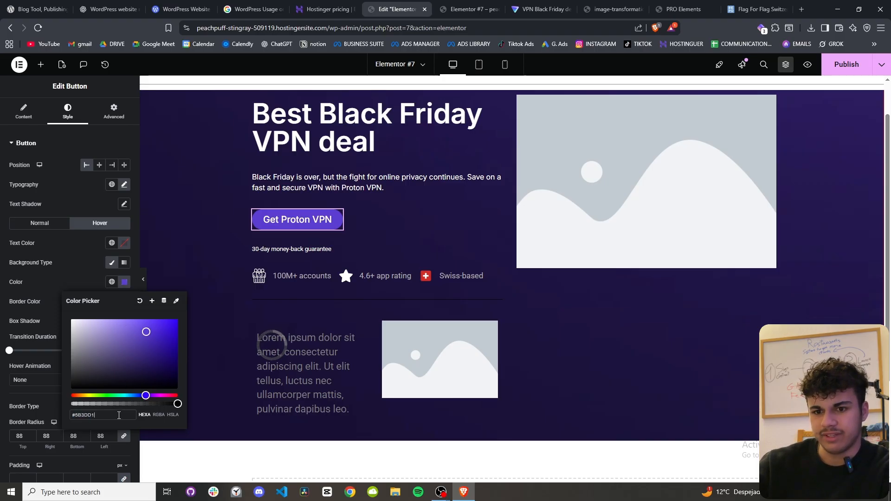
Slightly lower the opacity of the button's #5B3DD1 hover background, publish the page and check the hover effect in the preview.
drag(177, 404, 160, 405)
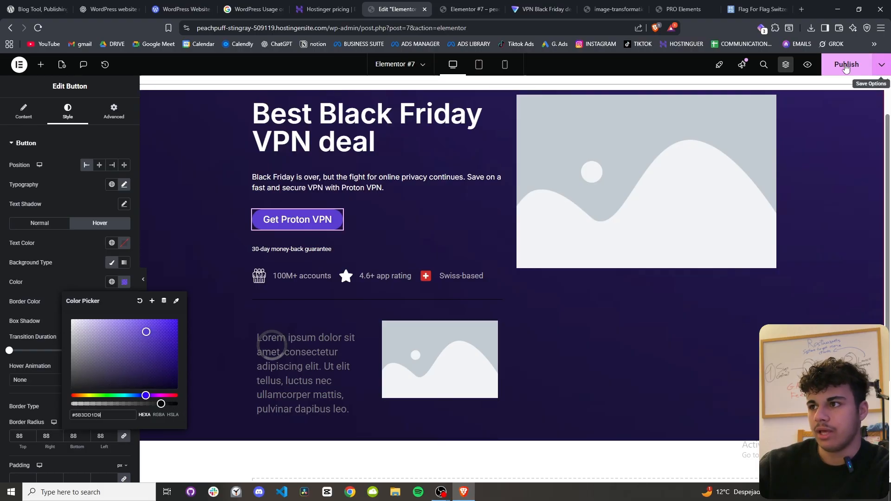
click(846, 65)
click(492, 5)
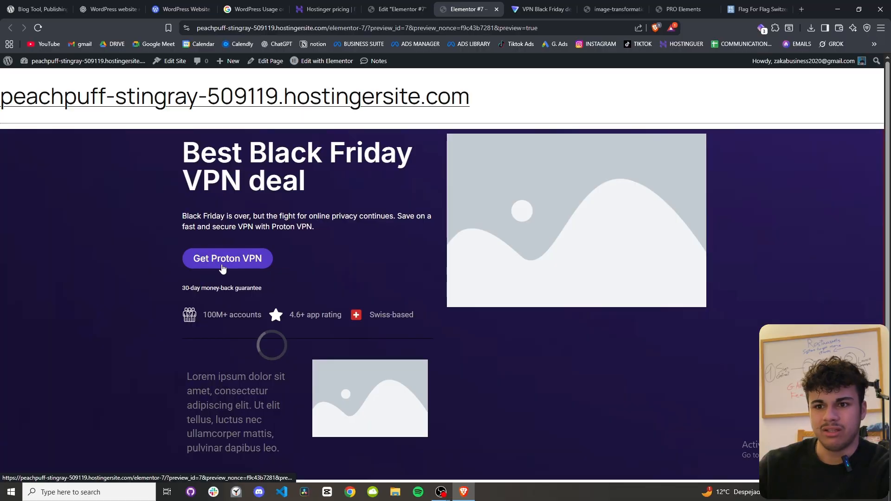
click(396, 9)
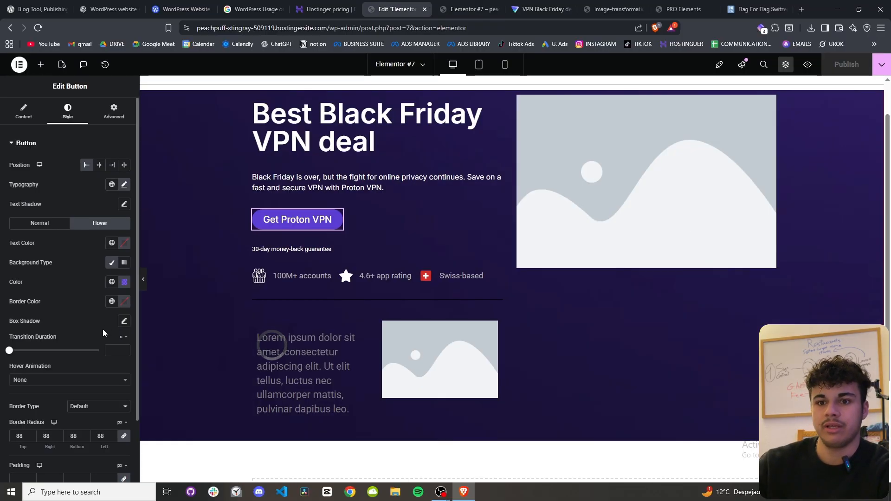
Check and close the page preview, and compare the Elementor hero section with the original Proton VPN page.
click(468, 5)
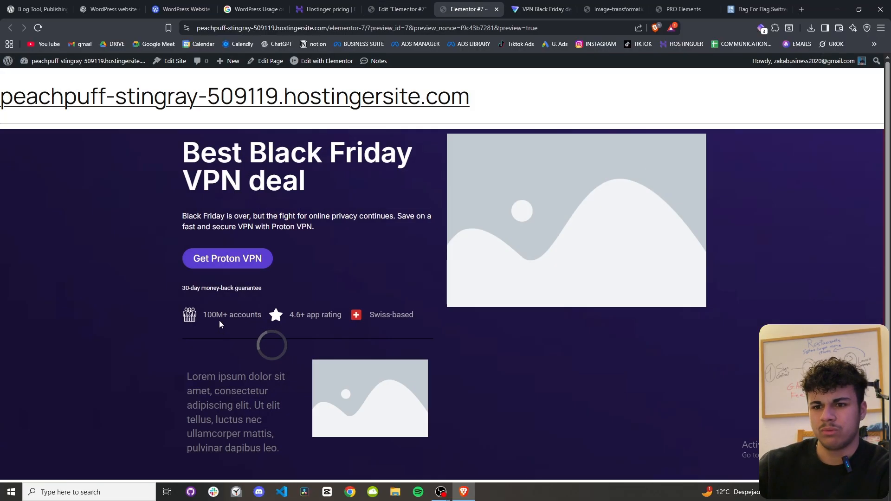
click(496, 9)
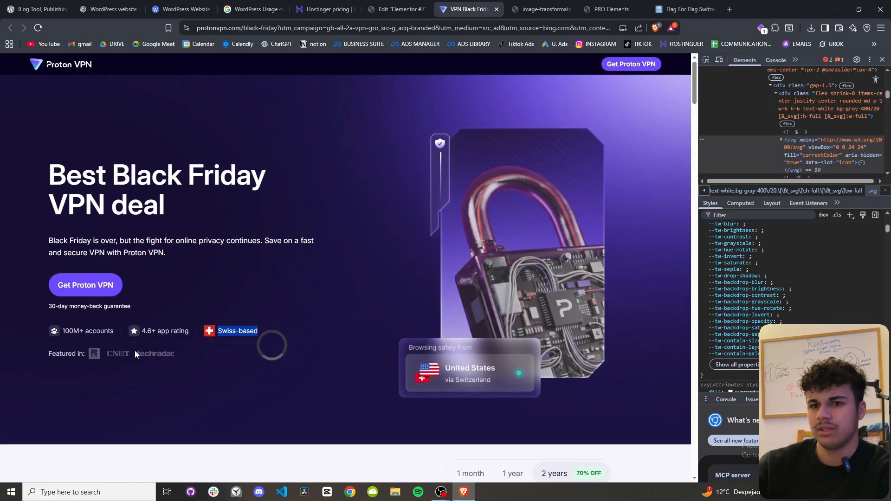
click(436, 9)
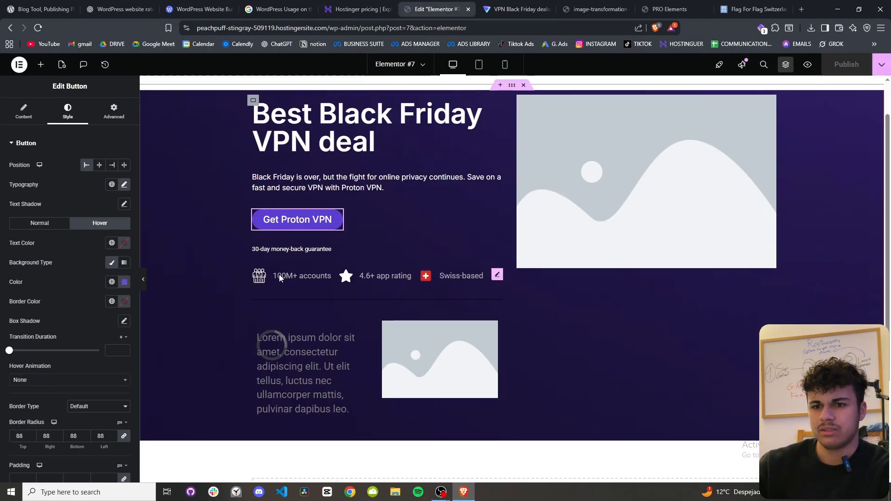
click(516, 9)
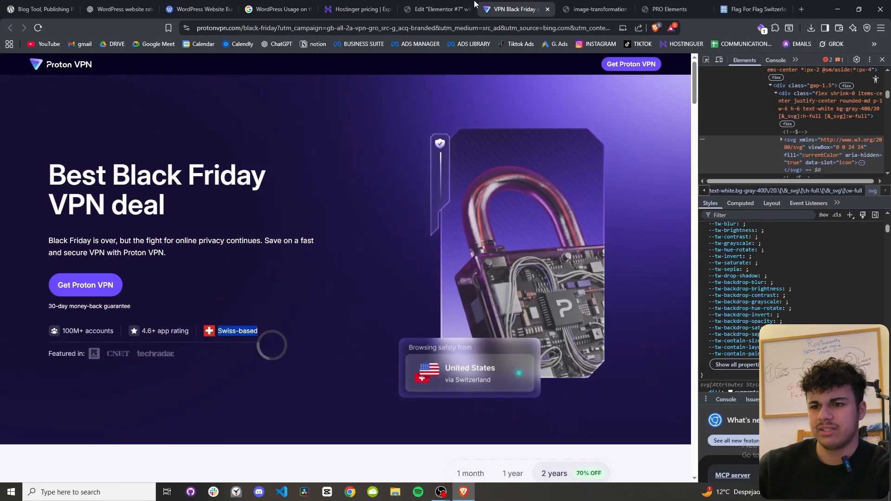
click(449, 3)
key(ctrl+Tab)
click(442, 4)
Set the divider's weight to 1 px and its colour to the semi-transparent grey #686868CC, comparing it with the original page.
click(283, 303)
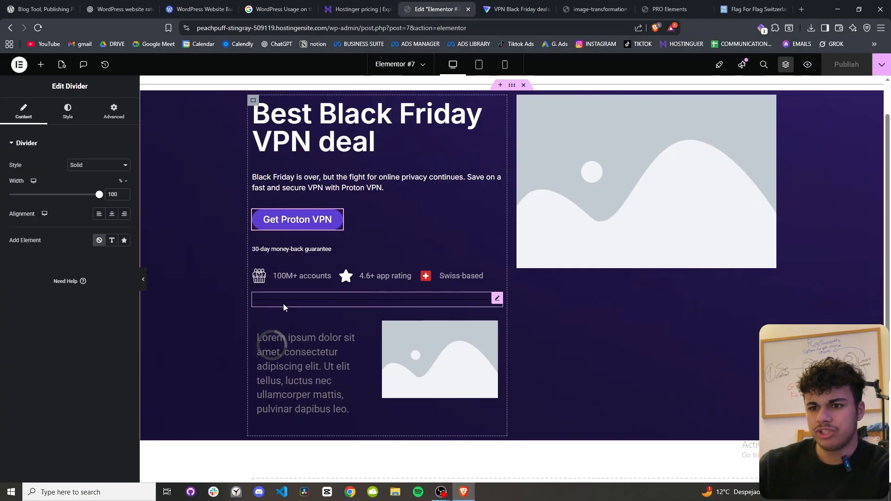
click(72, 118)
drag(11, 197, 6, 200)
click(124, 165)
click(71, 202)
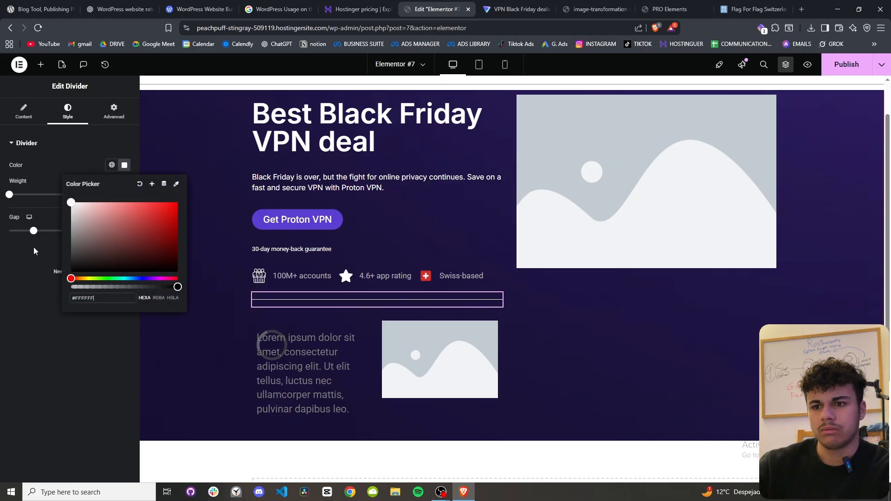
click(517, 9)
click(436, 9)
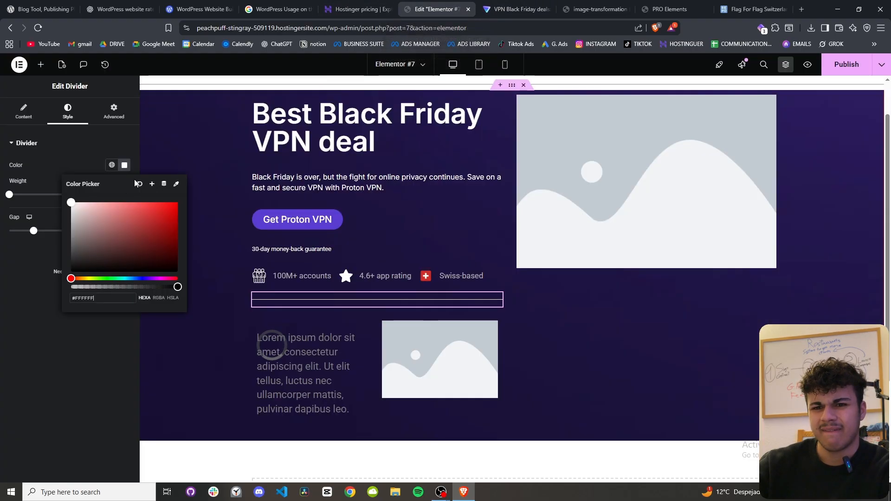
drag(71, 210, 70, 250)
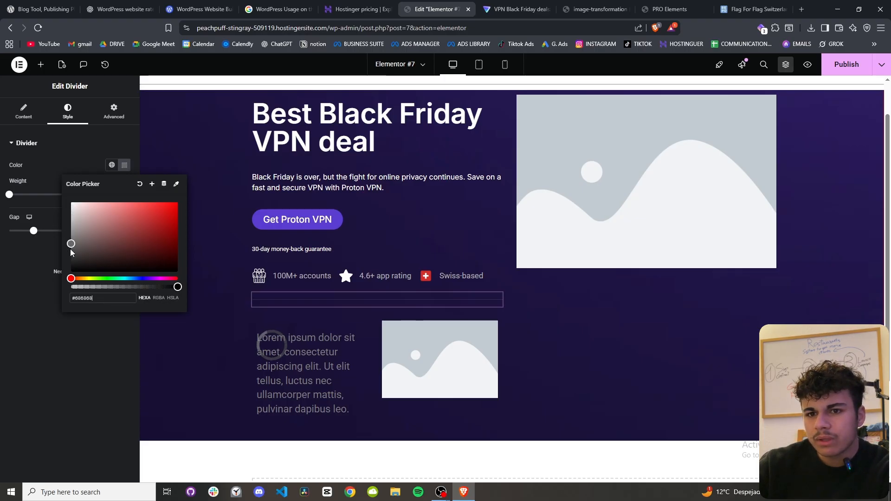
drag(166, 286, 156, 286)
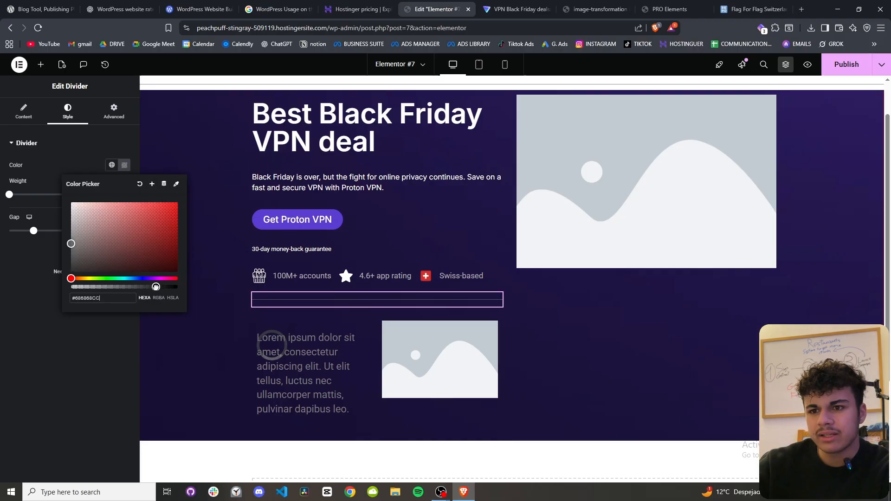
click(96, 339)
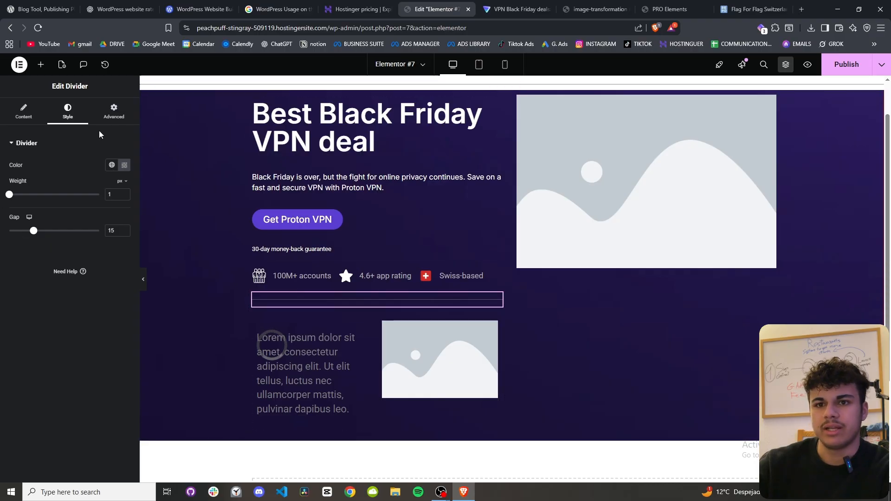
Save the first "Featured in" logo from the original Proton VPN page as download.svg in the WEBSITE COURSE folder.
click(517, 8)
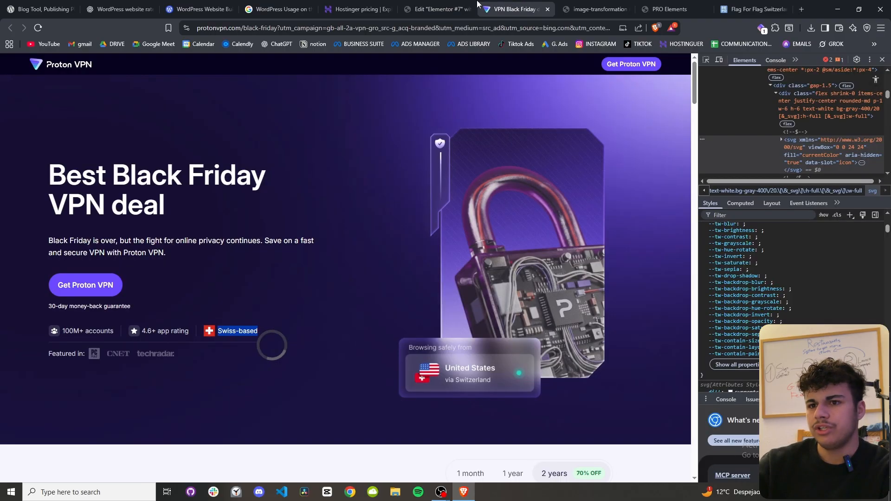
click(434, 9)
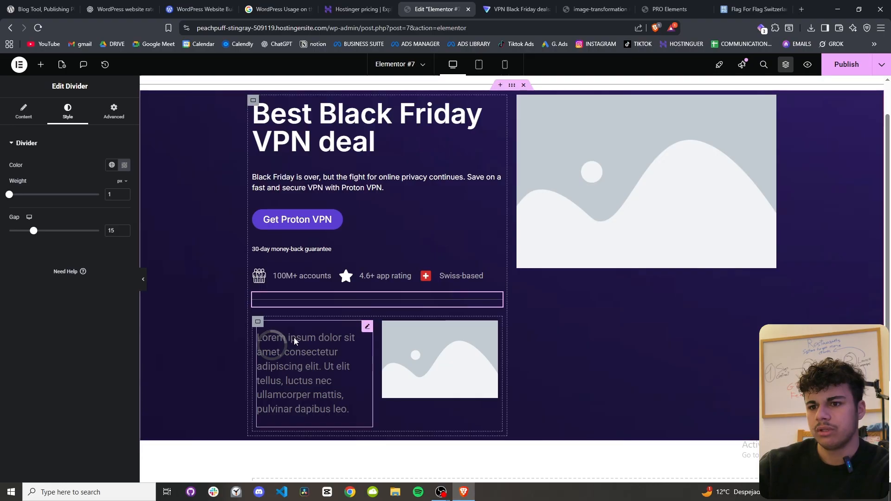
key(ctrl+Tab)
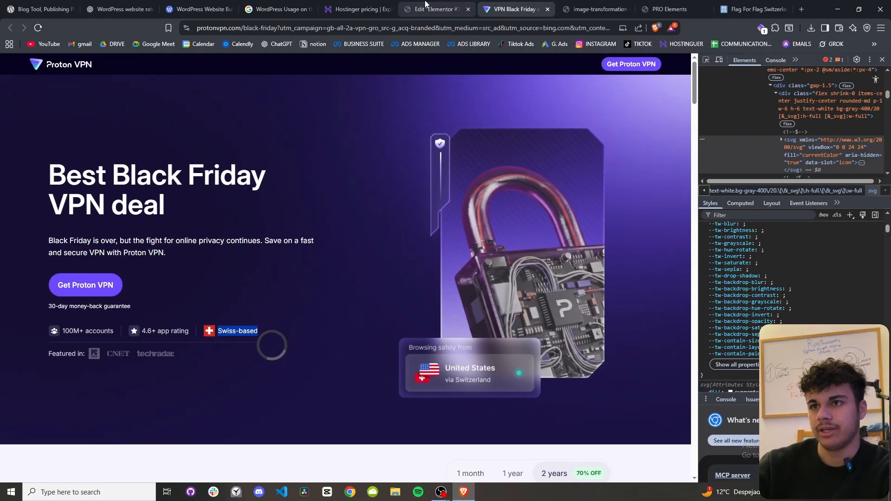
click(454, 5)
key(ctrl+Tab)
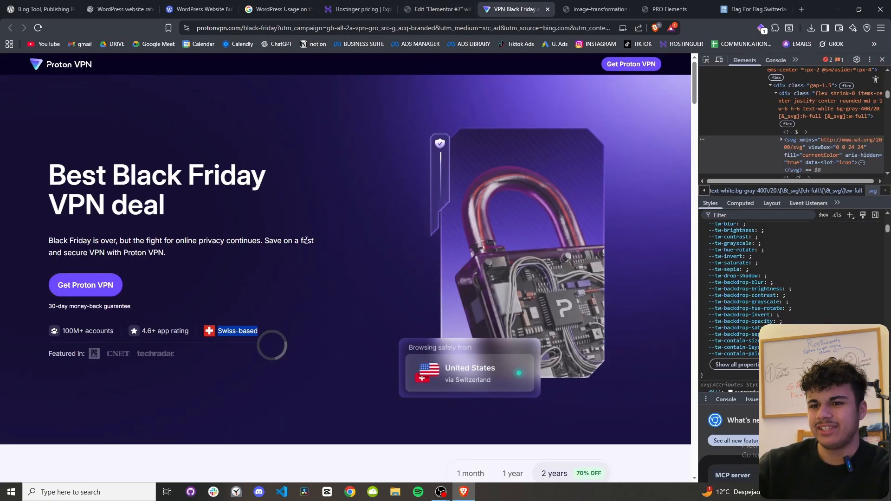
right_click(94, 354)
click(140, 244)
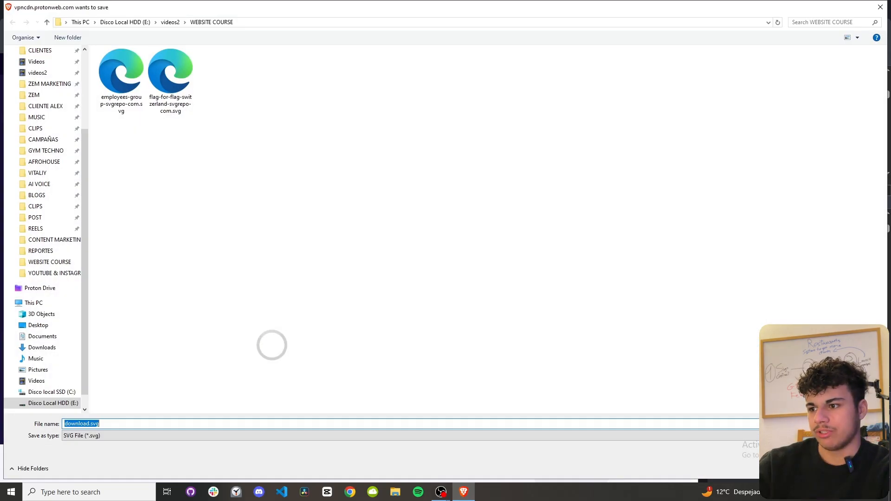
key(Return)
Save the CNET and techradar logos from the original page as SVG files in the same folder.
right_click(118, 354)
click(140, 384)
key(Return)
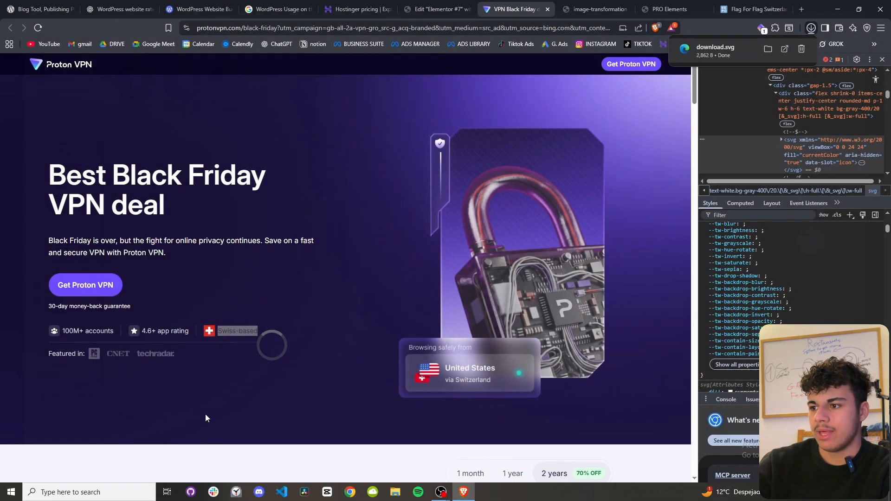
right_click(152, 355)
click(193, 246)
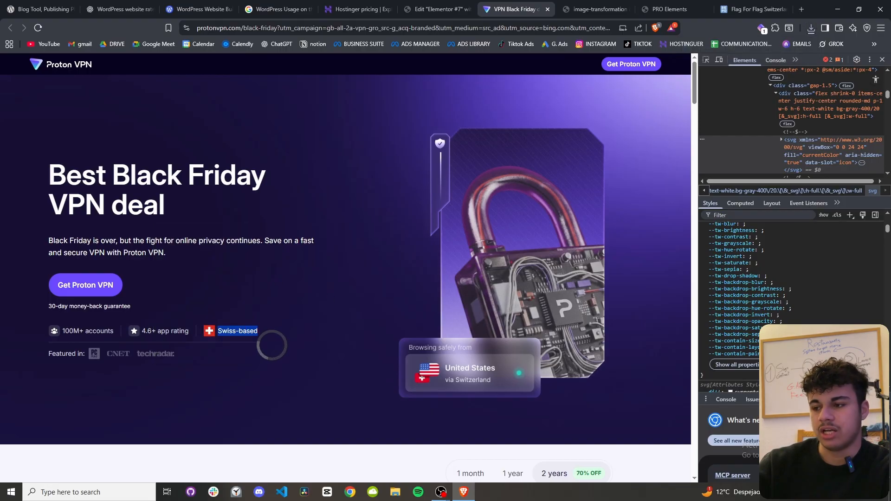
key(Return)
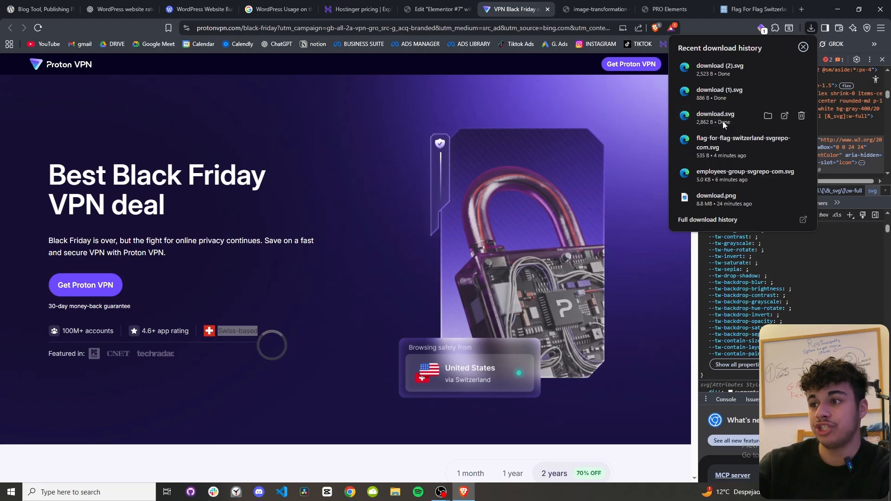
Delete the placeholder image below the divider on the Elementor page.
click(440, 9)
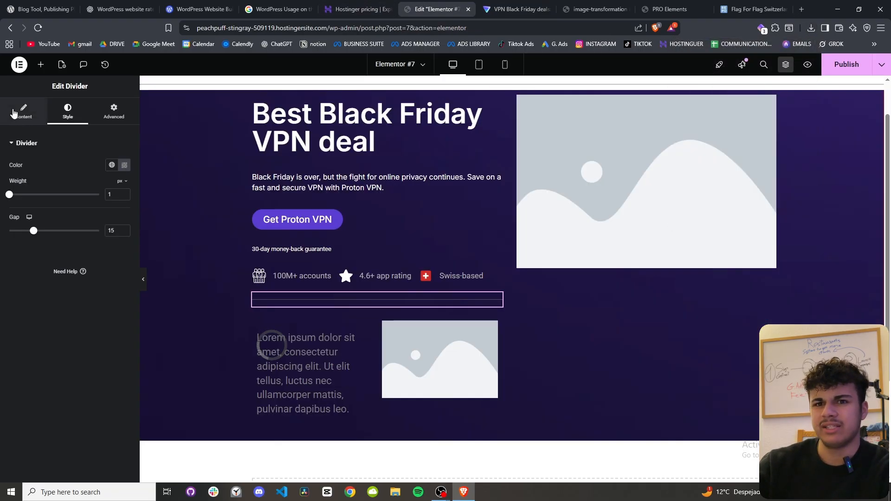
click(14, 113)
click(42, 64)
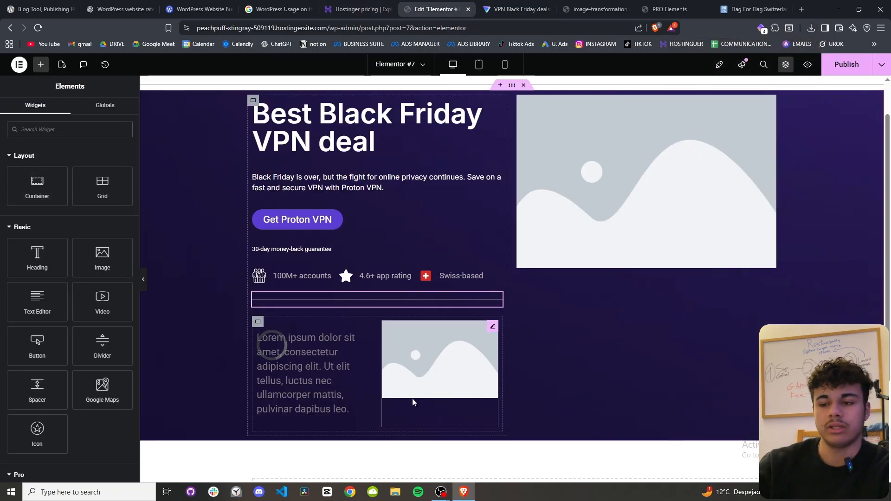
click(415, 369)
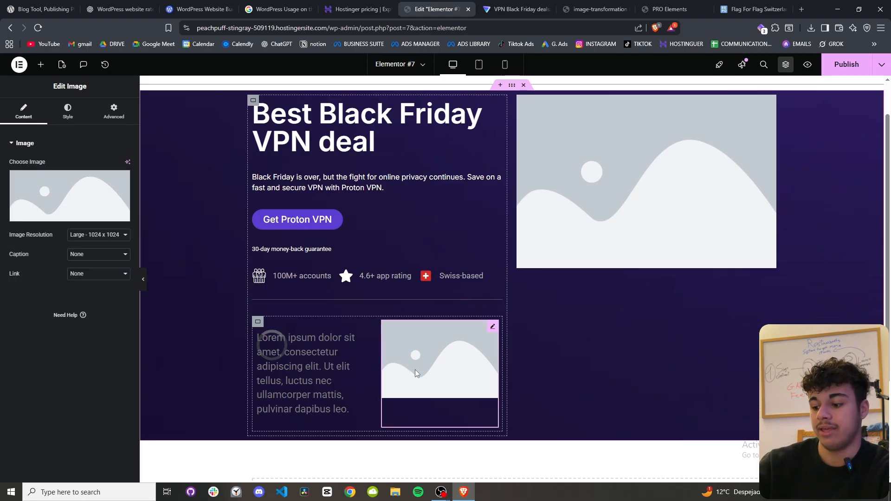
right_click(414, 369)
click(456, 471)
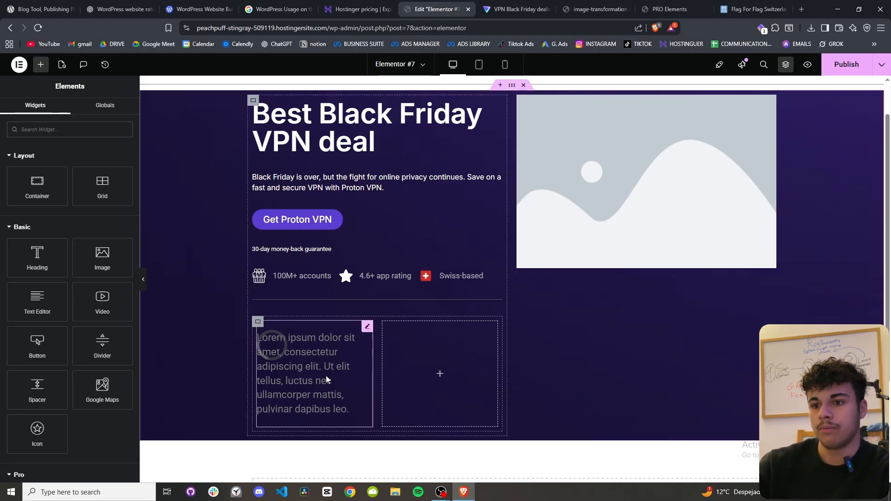
Replace the lorem ipsum text with an Icon List widget whose first item reads "Featured in:" and has no icon.
click(326, 375)
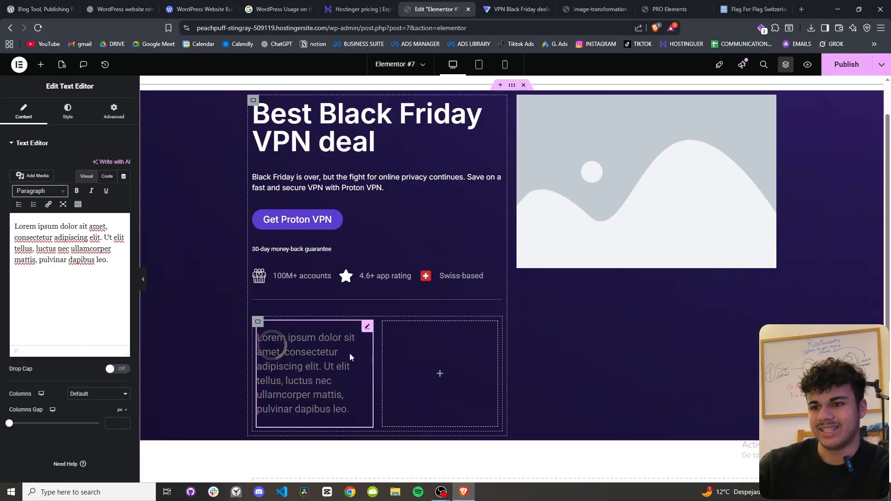
click(40, 64)
text(icon)
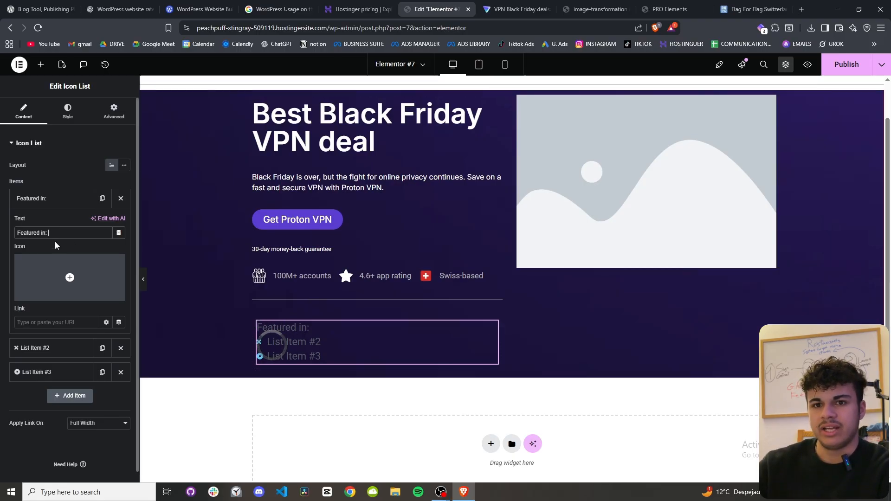
mouse_move(68, 297)
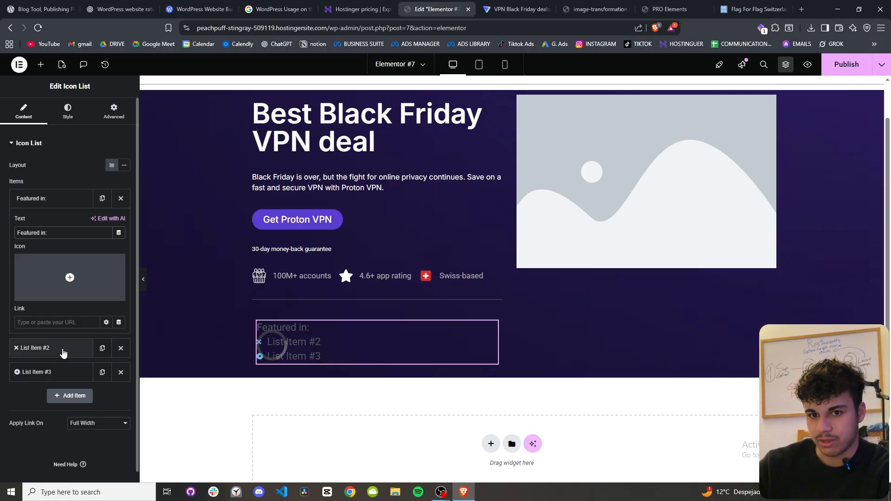
Clear the text of the second and third items of the new icon list.
click(62, 354)
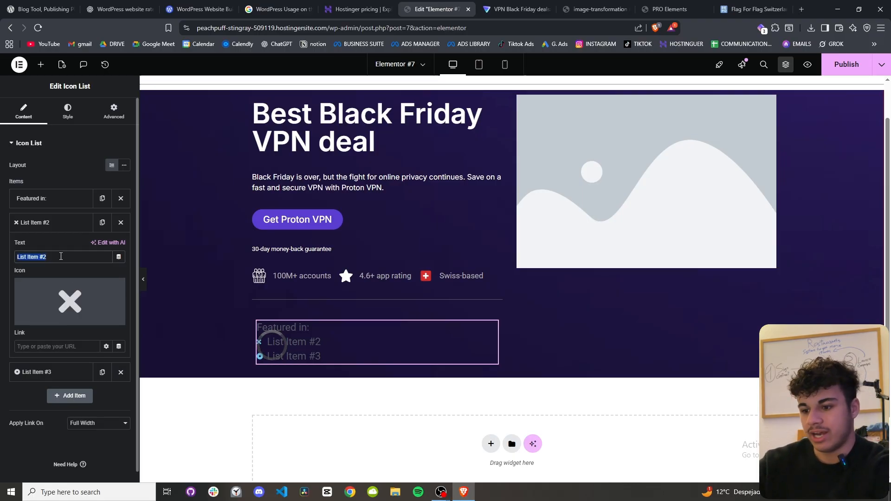
key(BackSpace)
click(60, 372)
triple_click(60, 281)
key(BackSpace)
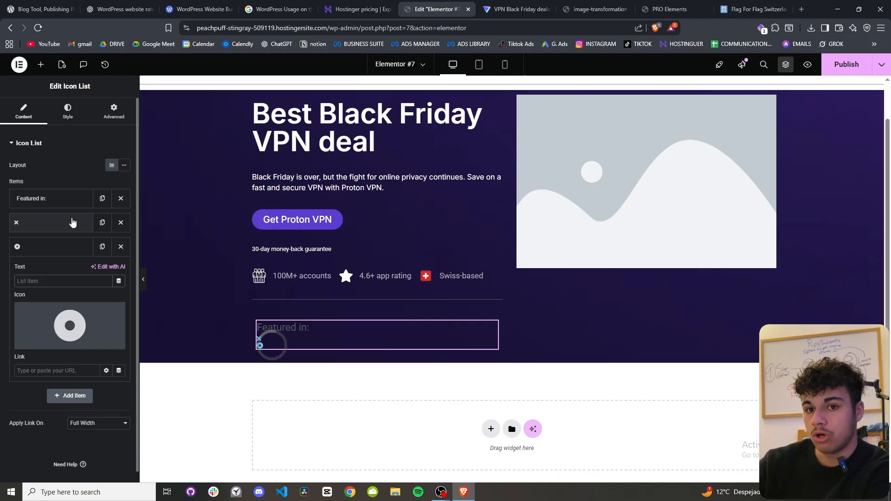
Upload the downloaded logo SVGs to the media library and use download.svg as the second list item's icon.
click(78, 222)
click(107, 319)
click(810, 28)
drag(719, 66, 375, 256)
drag(720, 90, 436, 201)
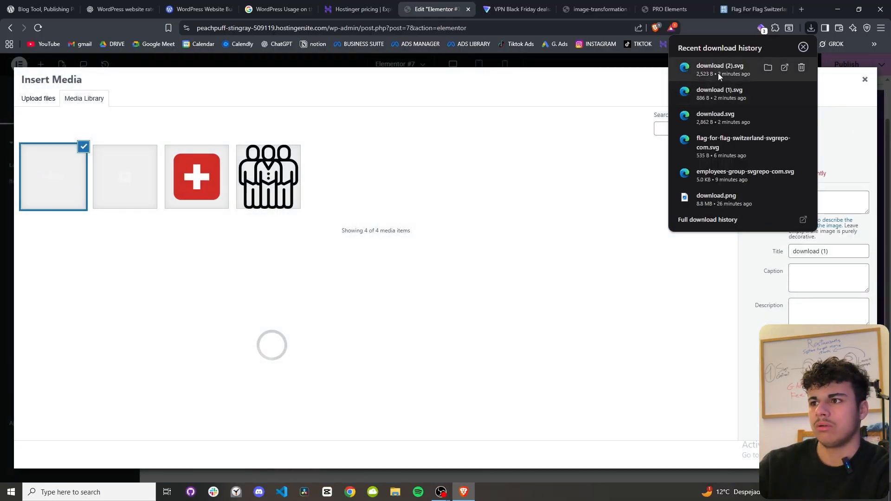
drag(717, 73, 375, 245)
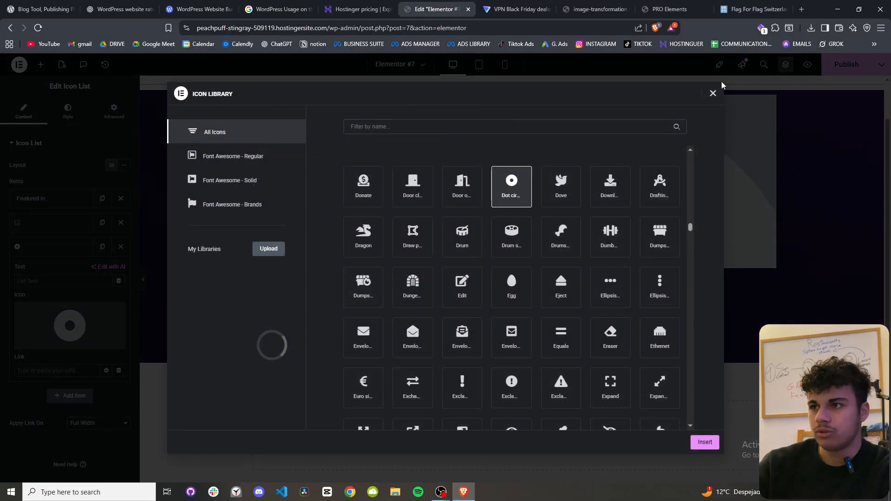
Replace the third list item's icon with the CNET logo from the media library.
click(714, 94)
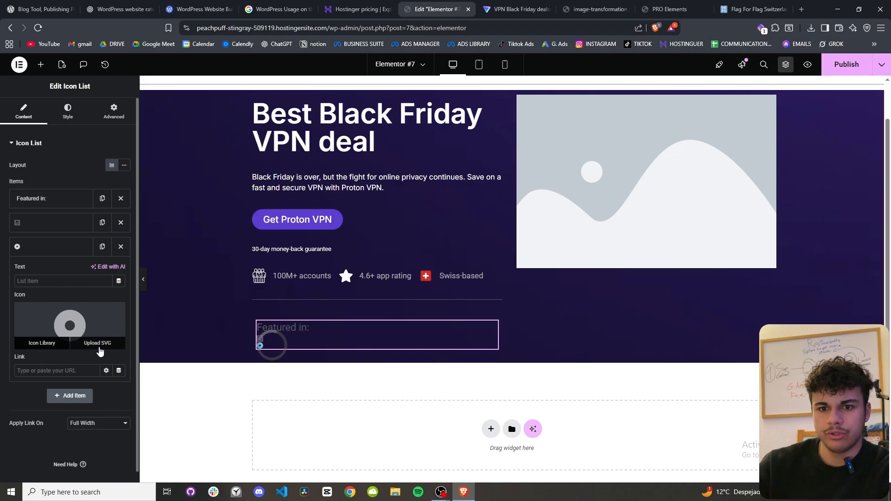
click(99, 348)
click(156, 200)
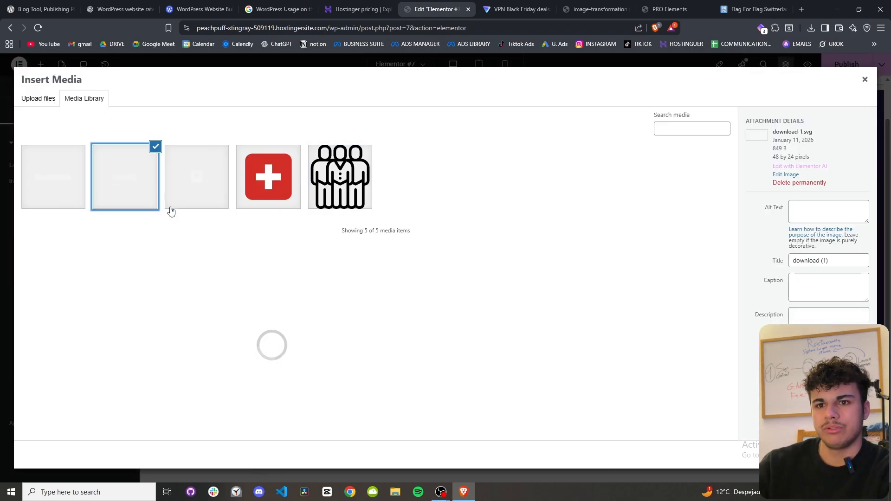
click(846, 454)
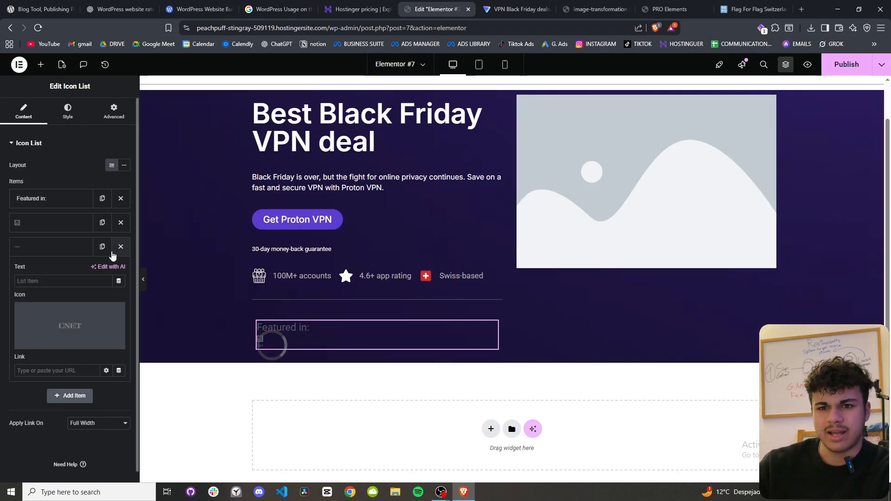
Duplicate the CNET list item and replace the copy's icon with the techradar logo.
click(102, 247)
click(46, 397)
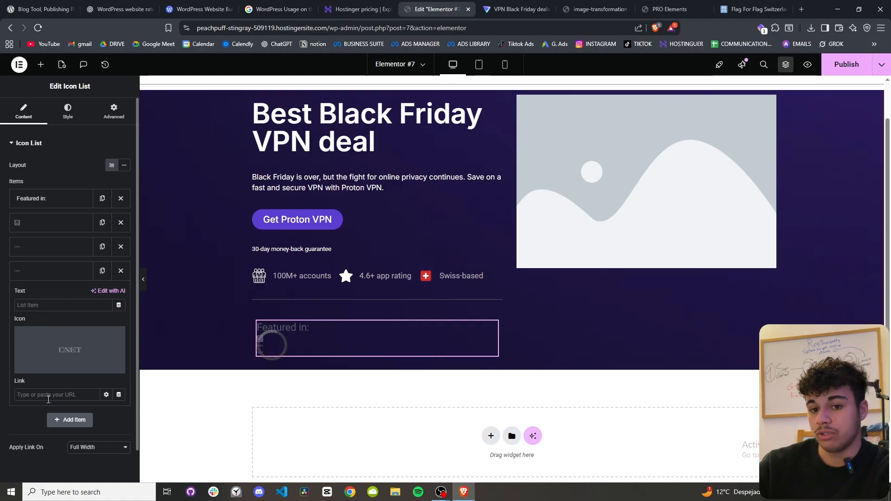
click(53, 351)
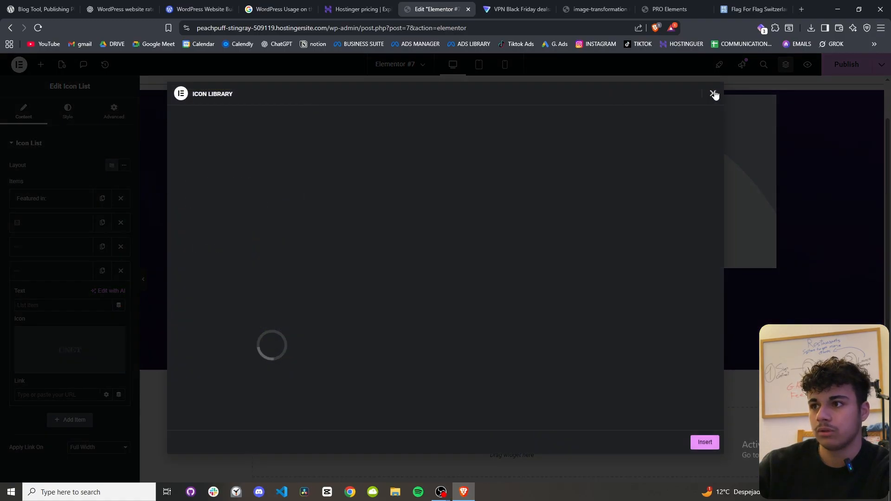
click(712, 94)
click(111, 370)
click(44, 160)
click(842, 454)
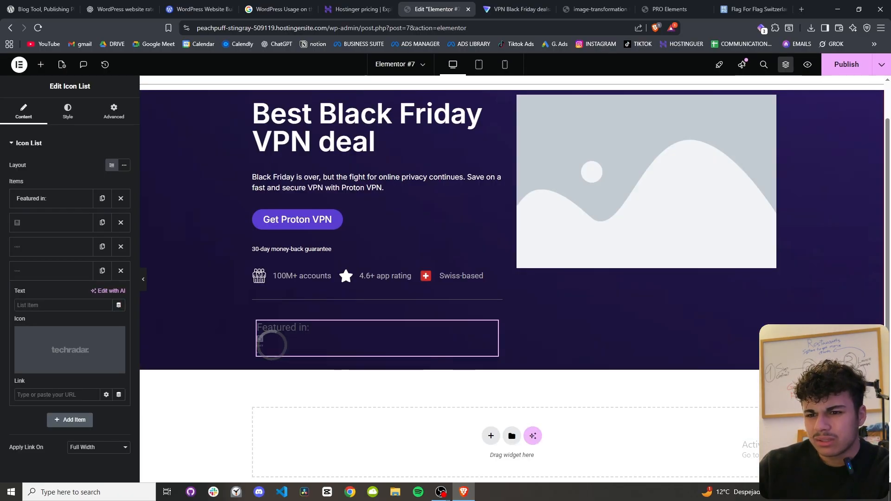
Set the "Featured in:" icon list's layout to inline and its icon size to 59 px.
click(46, 270)
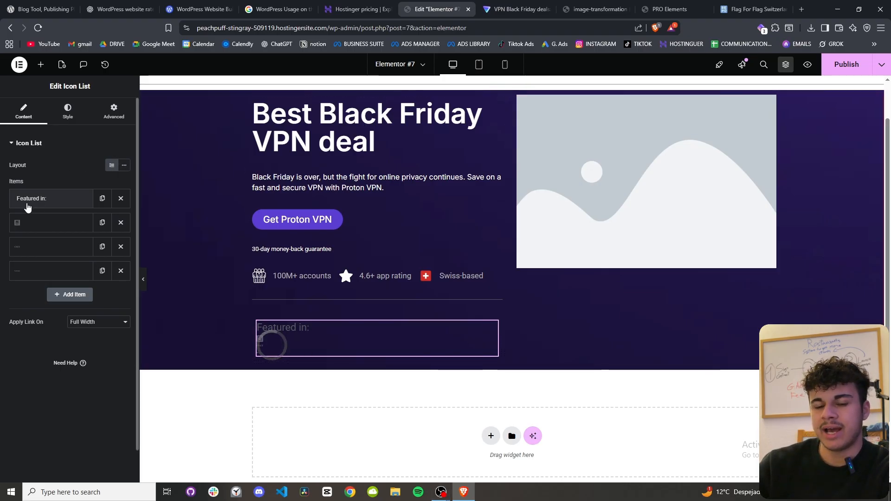
click(124, 165)
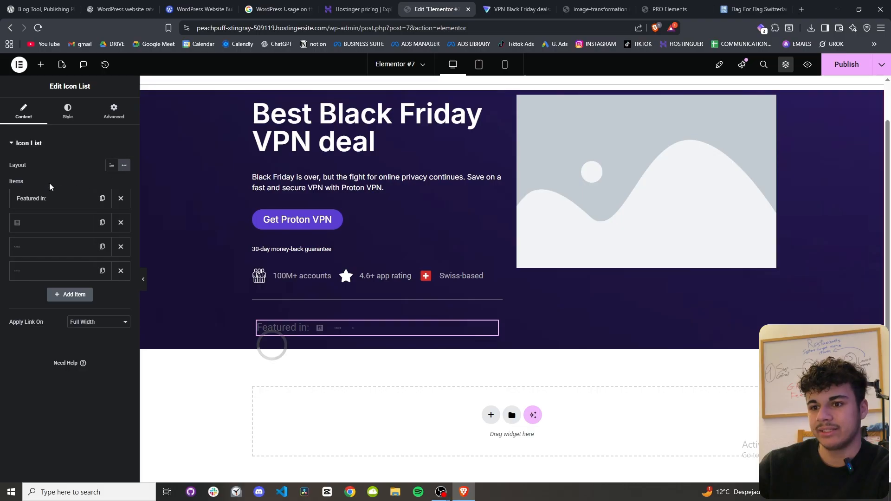
click(66, 113)
click(33, 256)
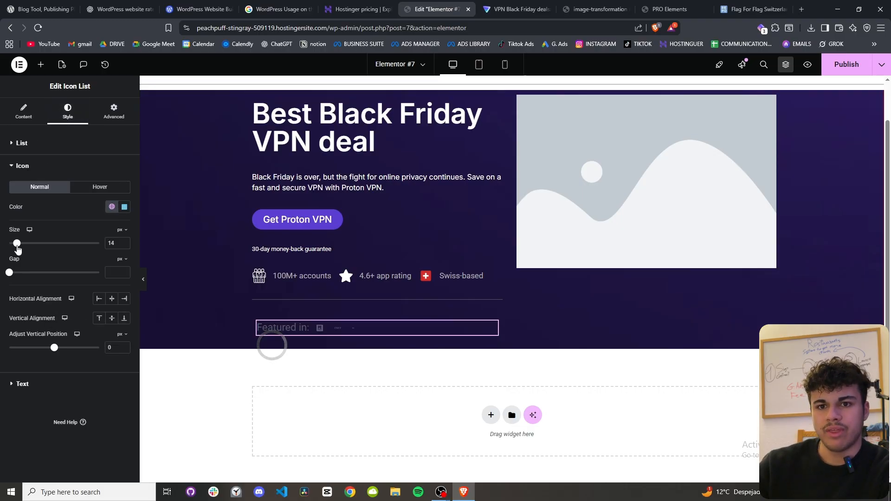
drag(29, 244, 40, 243)
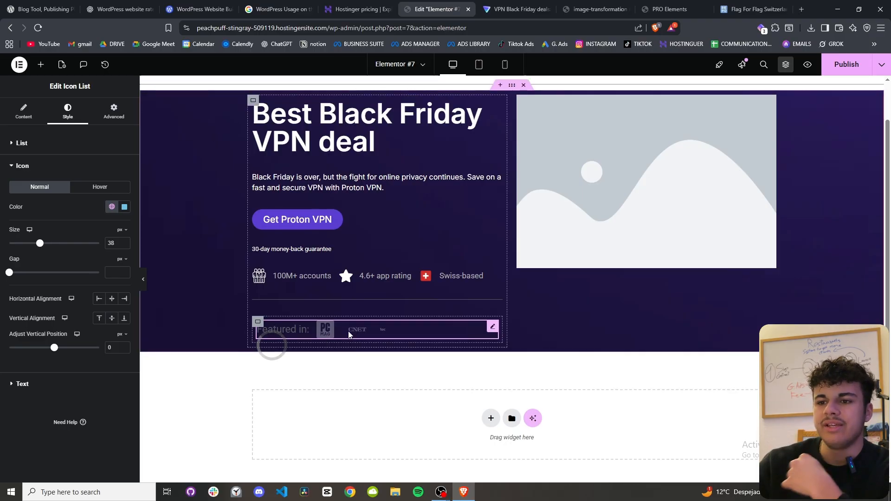
drag(41, 244, 60, 245)
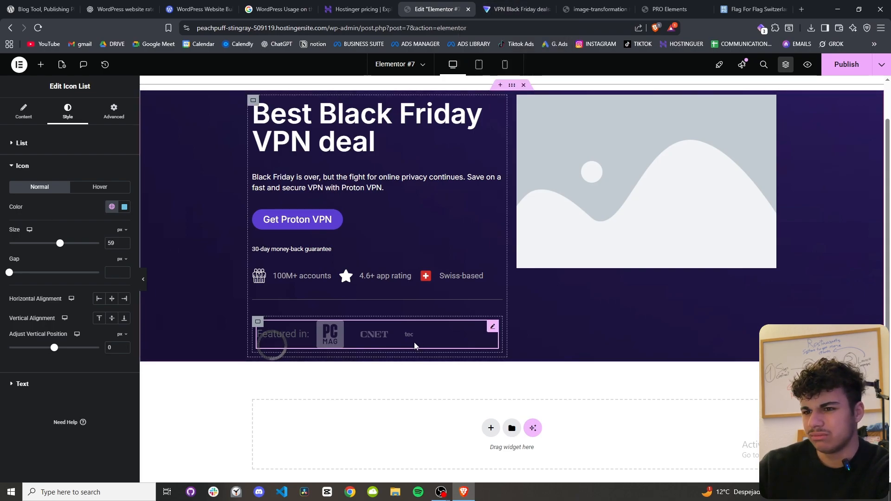
Save the techradar logo from the original Proton VPN page as download (3).svg in the WEBSITE COURSE folder.
key(ctrl+Tab)
click(147, 359)
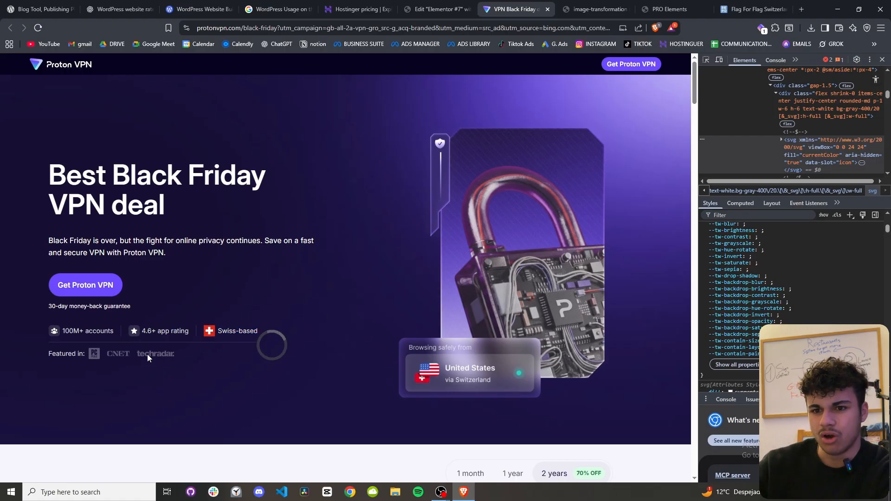
right_click(148, 353)
click(193, 246)
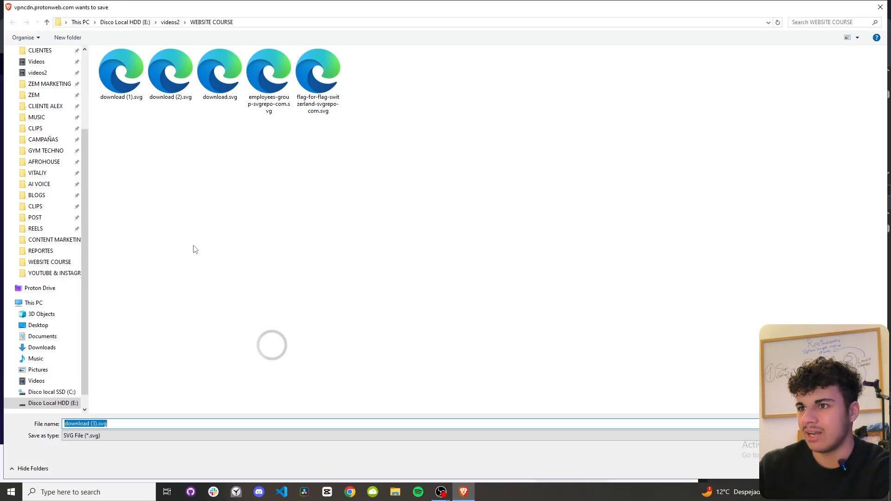
key(Return)
key(ctrl+shift+Tab)
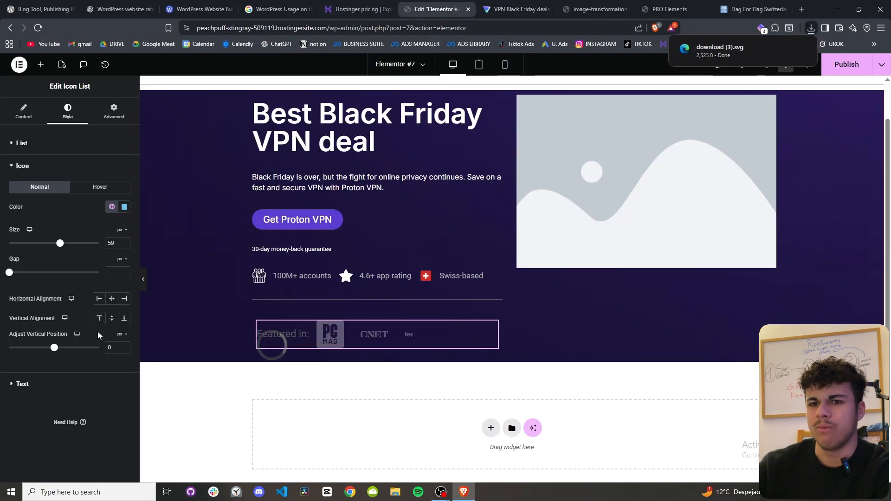
Upload download (3).svg to the media library and use it as the fourth list item's icon.
click(24, 111)
click(51, 271)
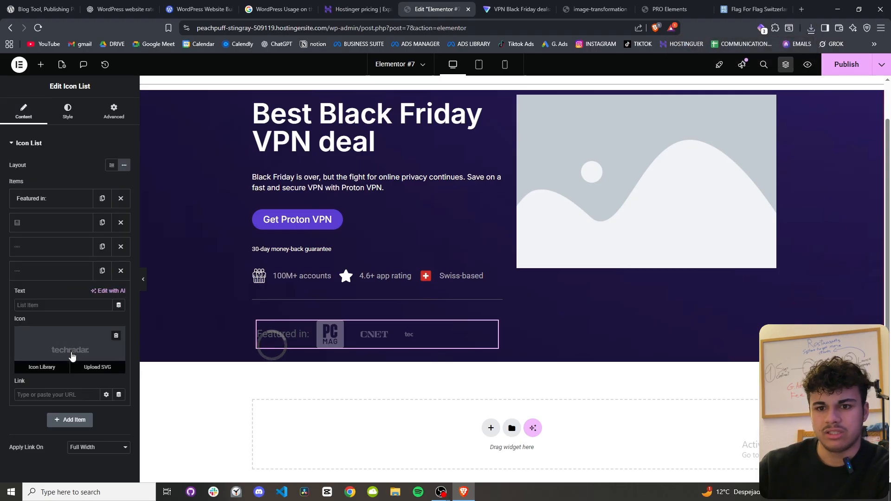
click(101, 370)
click(810, 28)
drag(727, 74, 408, 261)
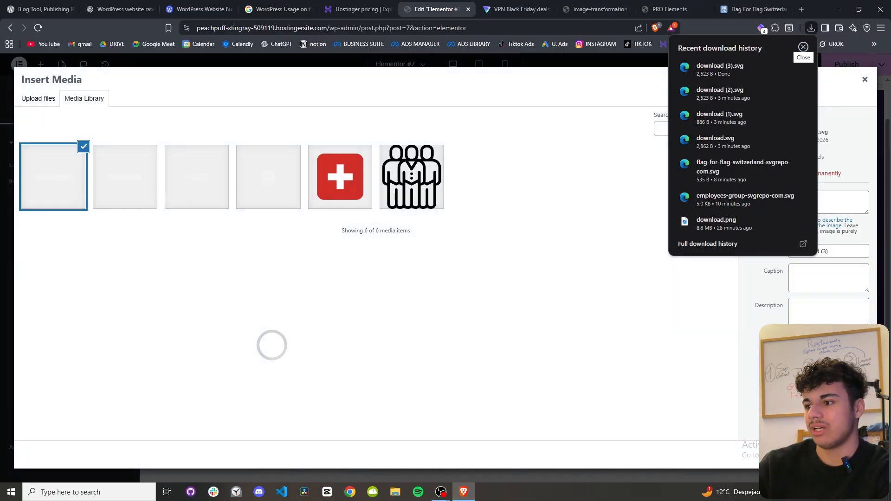
click(847, 455)
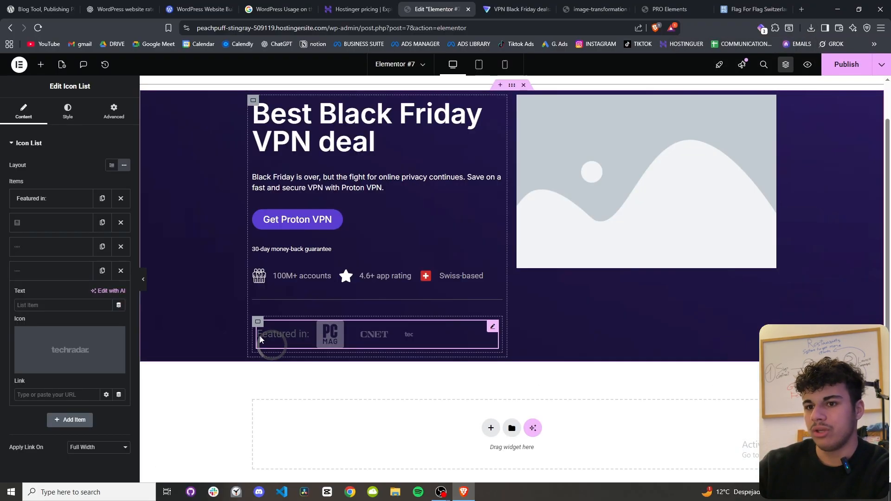
Set the "Featured in:" list's text colour to white and its font size to 13 px.
click(68, 112)
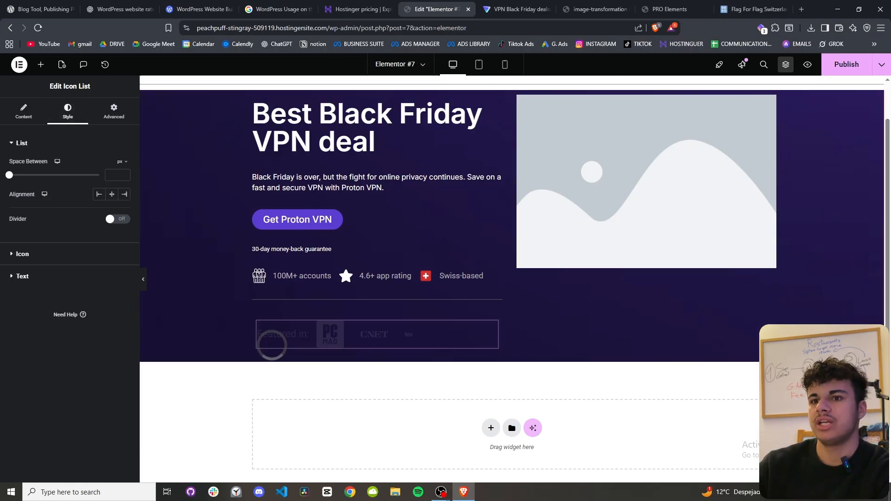
click(46, 278)
click(124, 268)
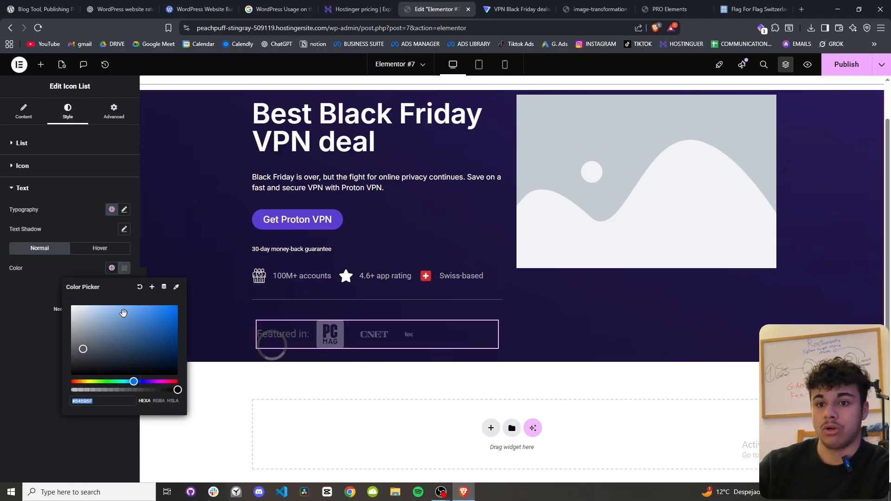
click(57, 327)
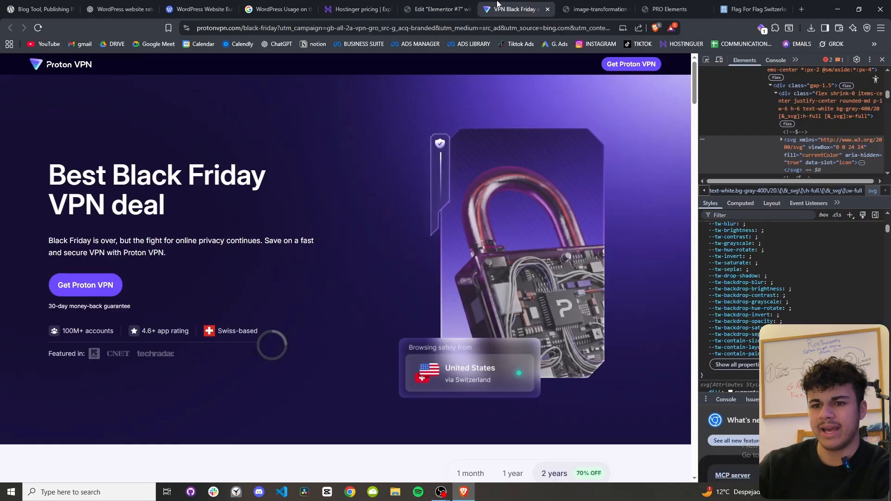
click(510, 9)
click(449, 6)
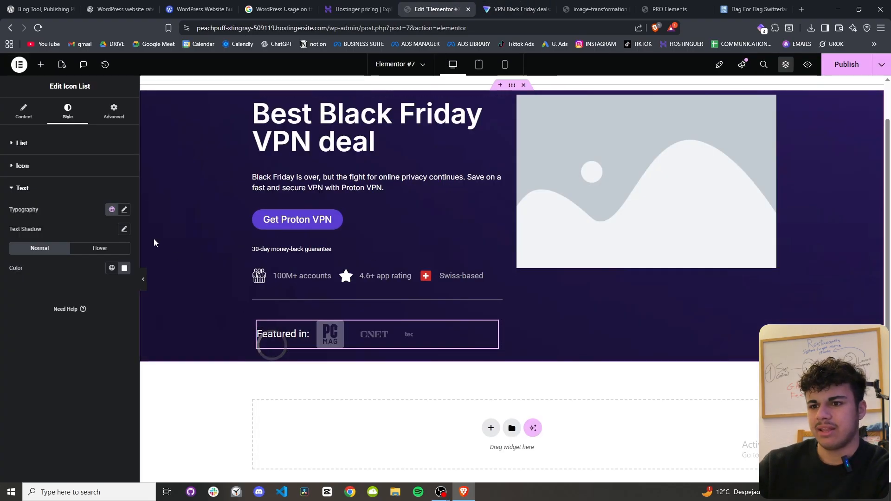
click(124, 209)
drag(23, 283, 22, 287)
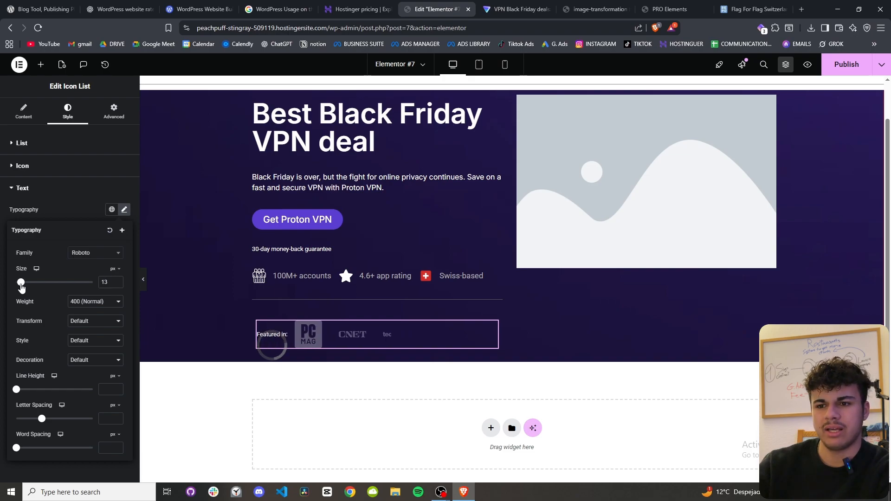
click(124, 209)
Save the padlock hero image from the original Proton VPN page as download.avif.
scroll(288, 232, up, 1)
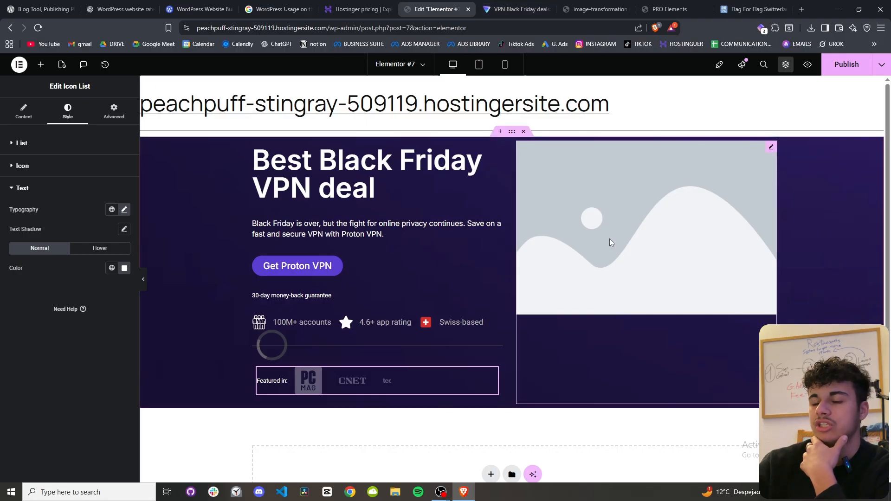
click(492, 4)
right_click(515, 251)
click(564, 268)
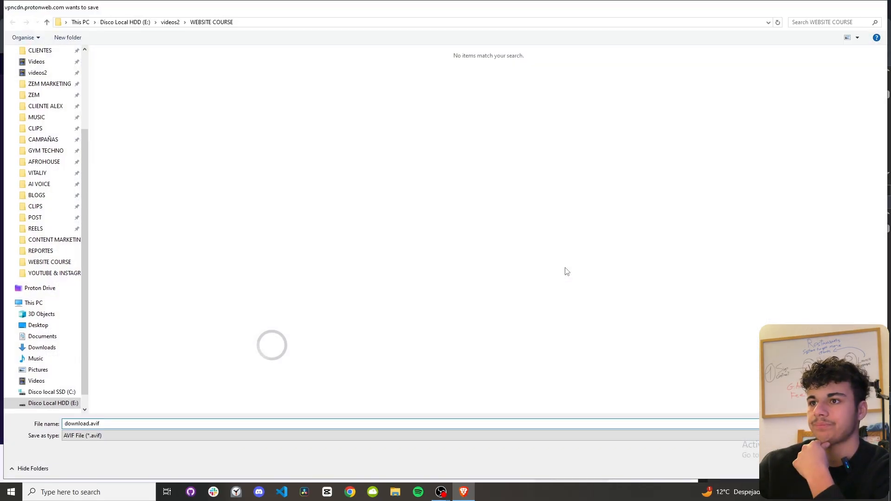
key(Return)
Upload download.avif to the media library and replace the hero's placeholder image with it.
click(405, 5)
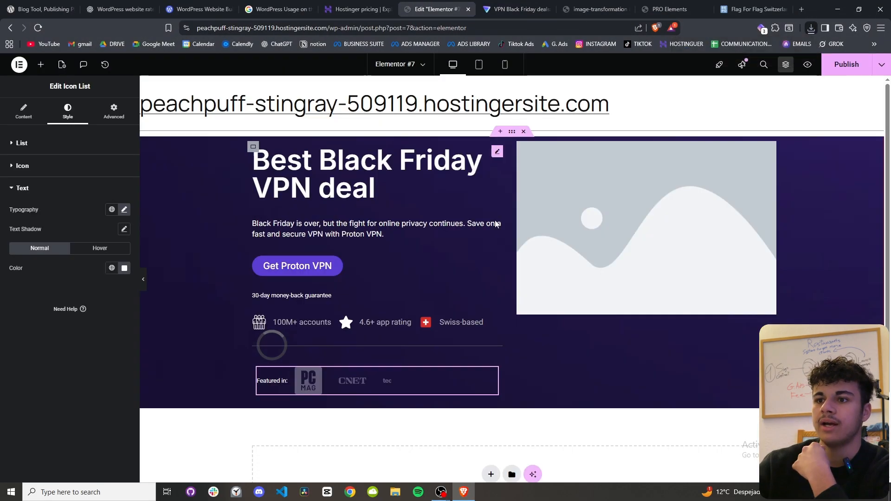
click(590, 248)
click(70, 195)
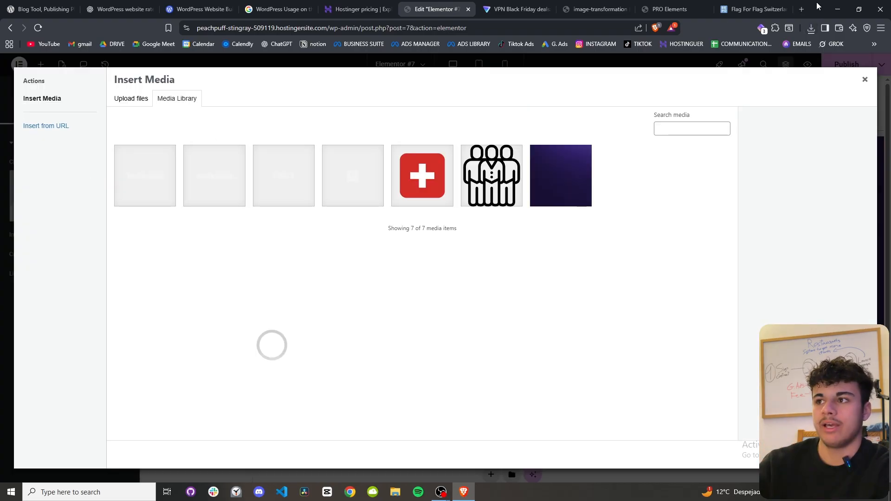
click(811, 27)
drag(716, 69, 378, 252)
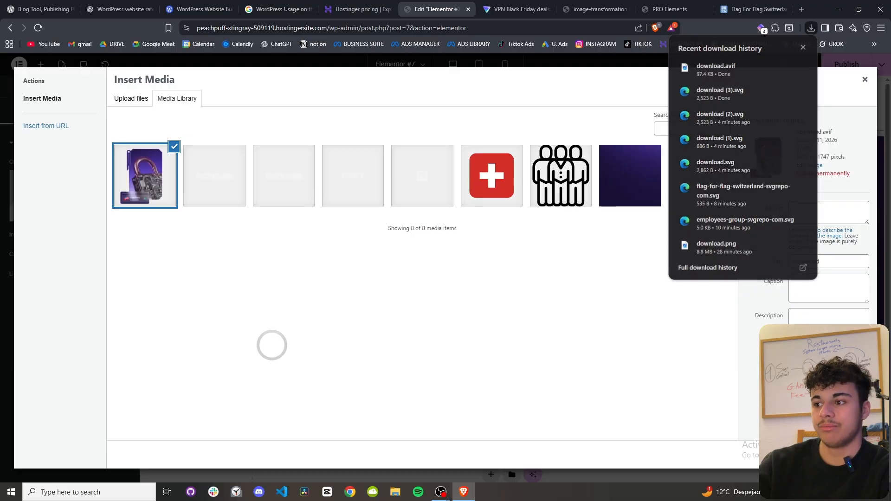
click(855, 455)
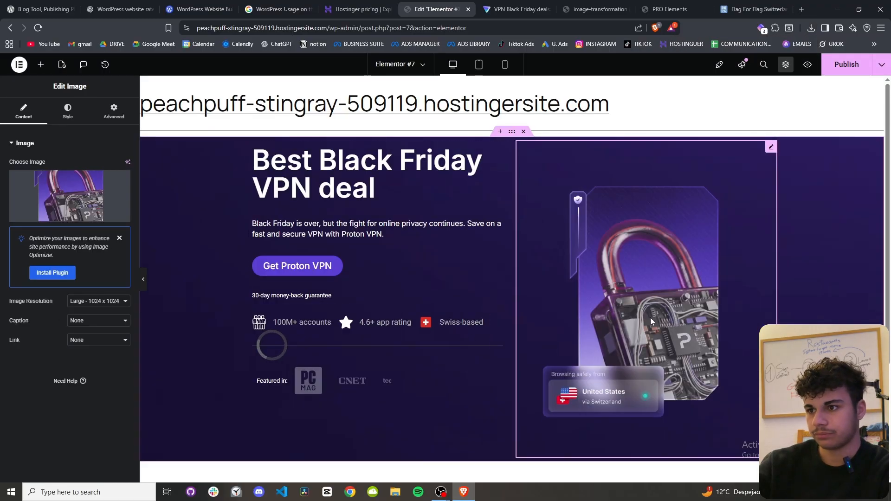
Compare the hero with the original page and open the advanced layout settings of the "Best Black Friday VPN deal" heading.
click(506, 4)
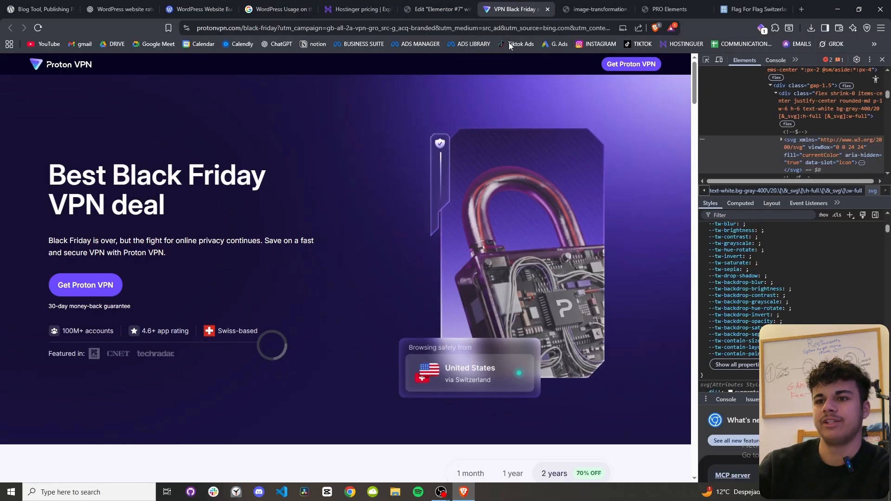
click(452, 9)
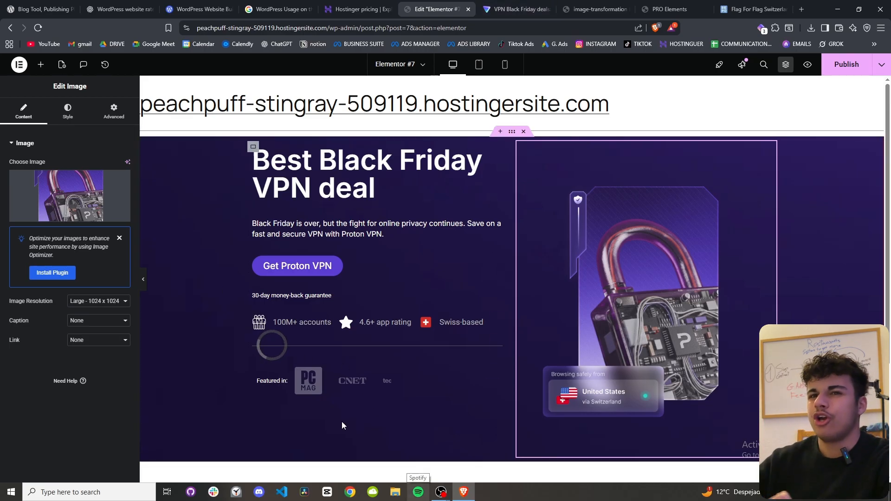
click(108, 116)
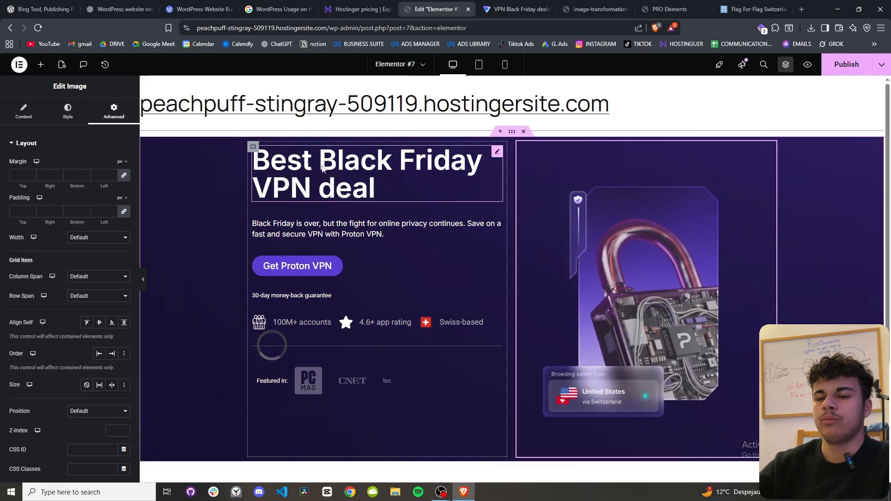
click(378, 189)
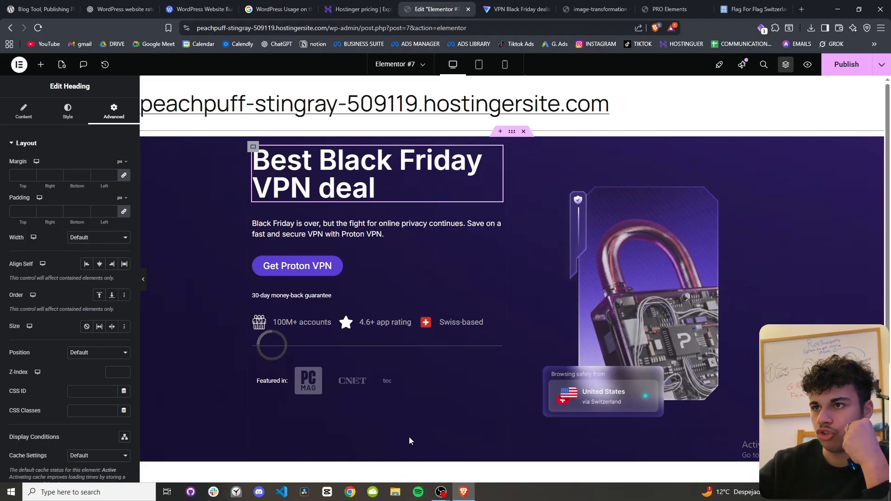
Search Google Images for "margin and padding" in a new browser tab and enlarge the HubSpot Blog box-model diagram.
click(802, 9)
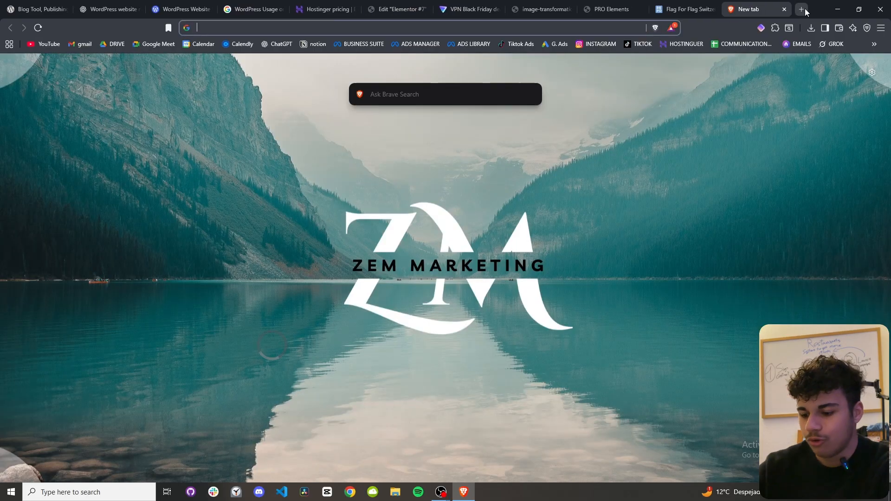
text(margin and paad)
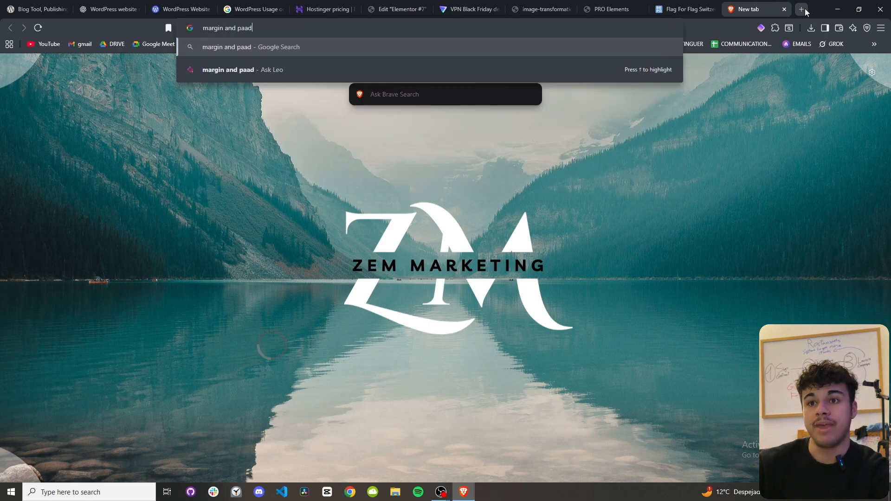
text(ing)
key(Return)
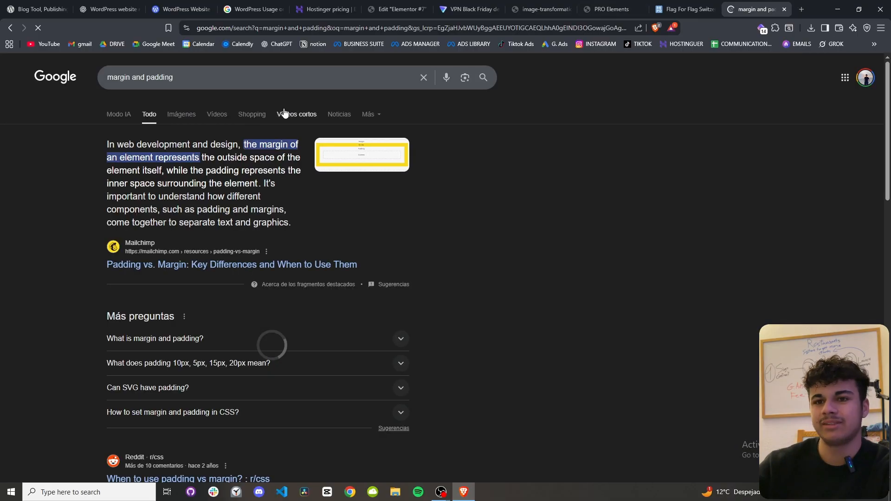
click(196, 120)
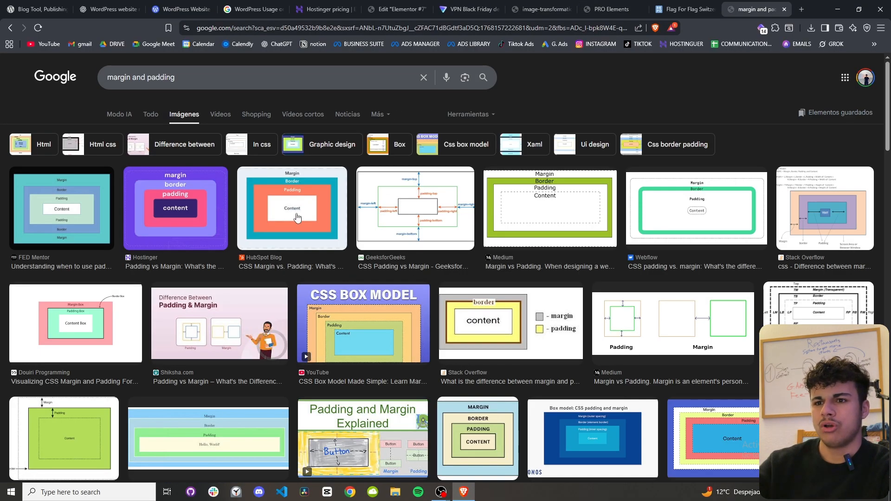
click(296, 216)
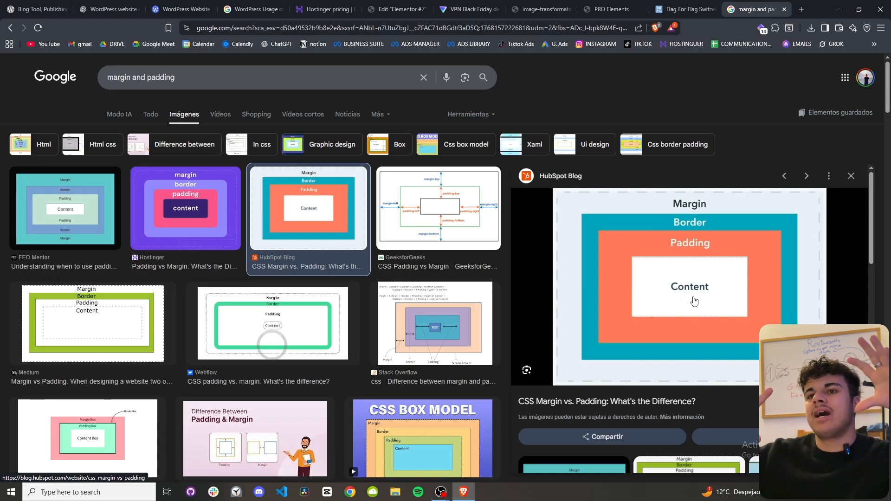
Unlink the hero heading's margin and padding values, setting top margin to 30 px, top padding to 30 px and right padding to 52 px.
click(397, 8)
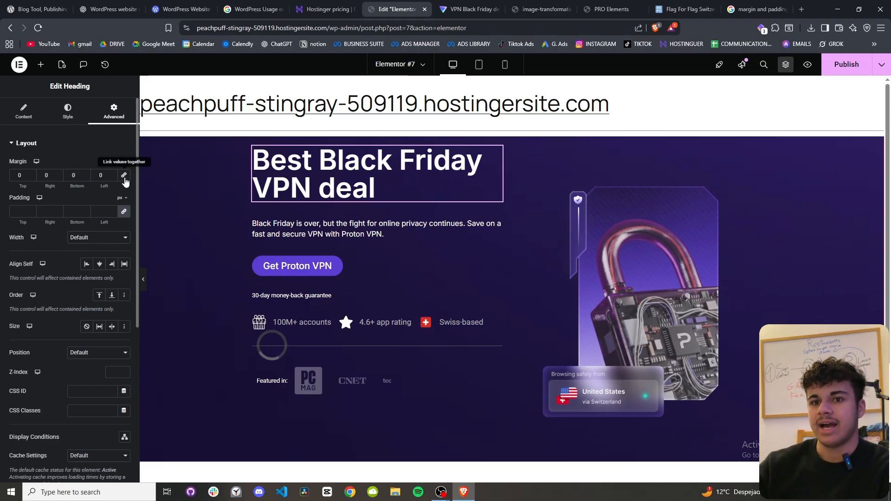
drag(25, 186, 38, 186)
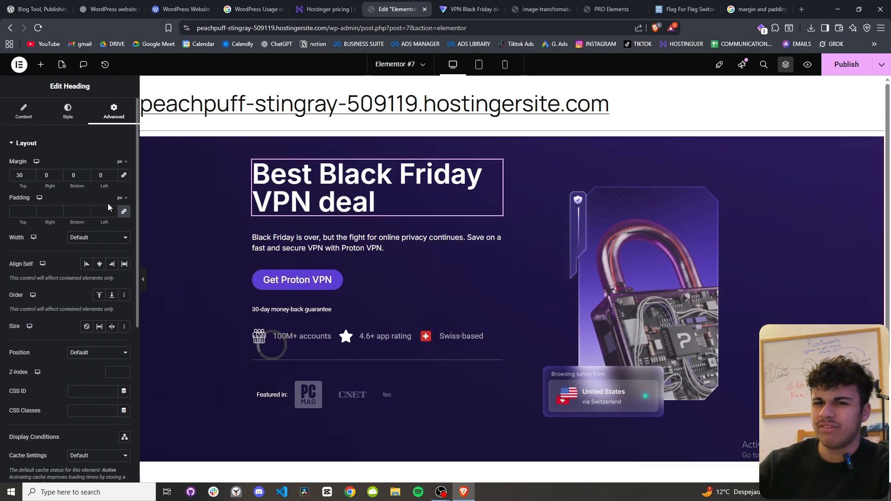
click(123, 214)
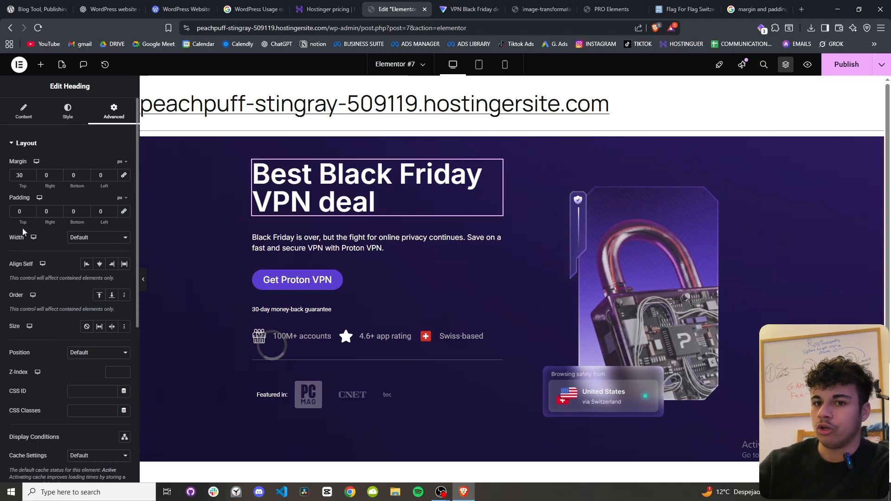
drag(22, 223, 37, 226)
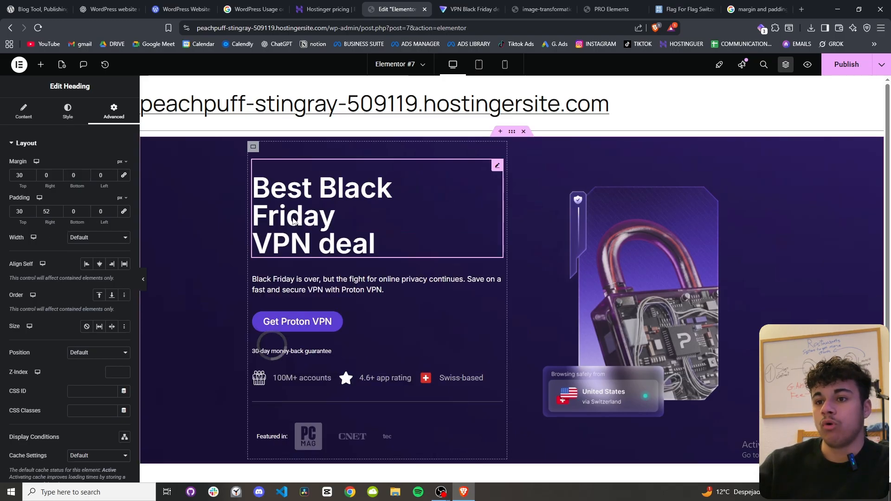
Try the hero heading with 25 px top, 0 px right and 36 px bottom padding and a 23 px bottom margin.
click(23, 111)
click(114, 111)
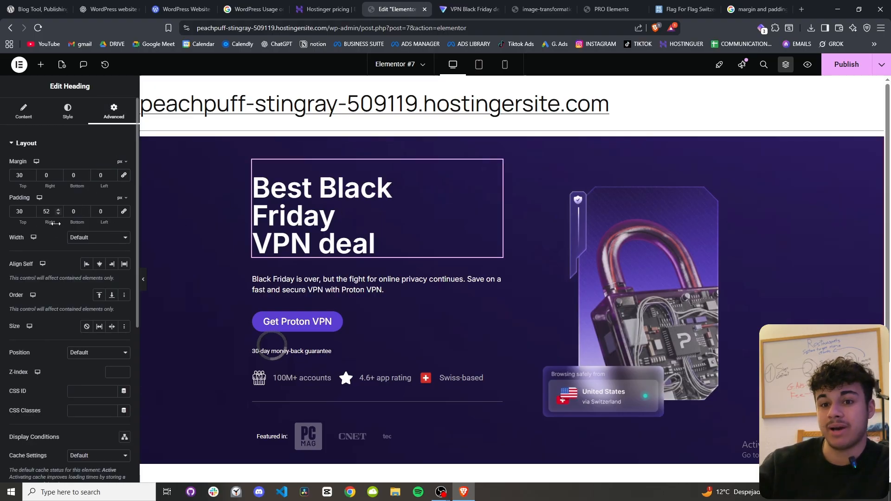
drag(50, 223, 44, 228)
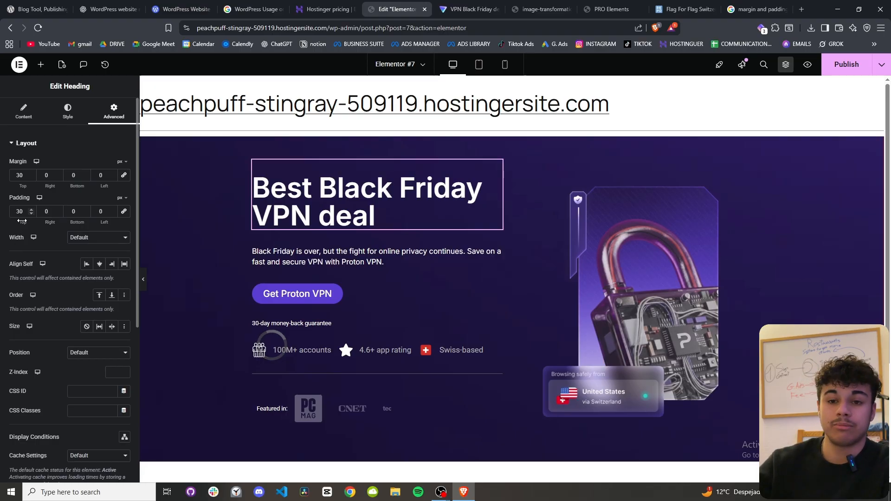
drag(22, 220, 393, 246)
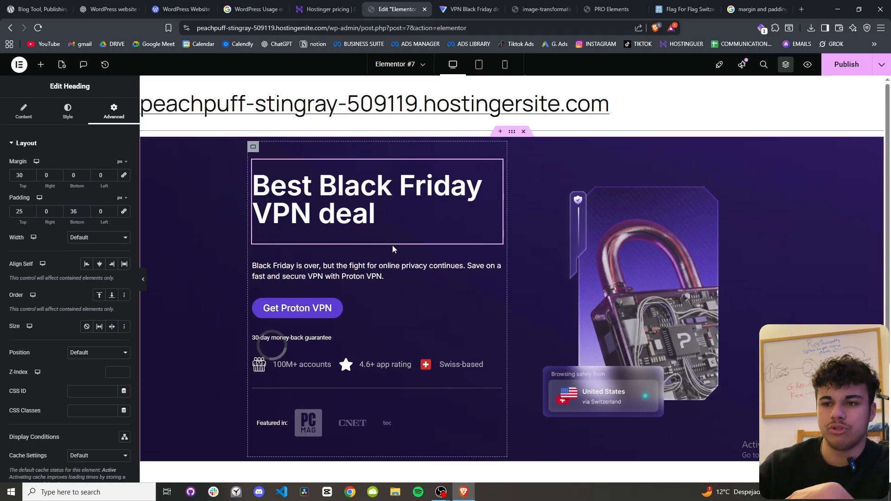
drag(81, 186, 77, 186)
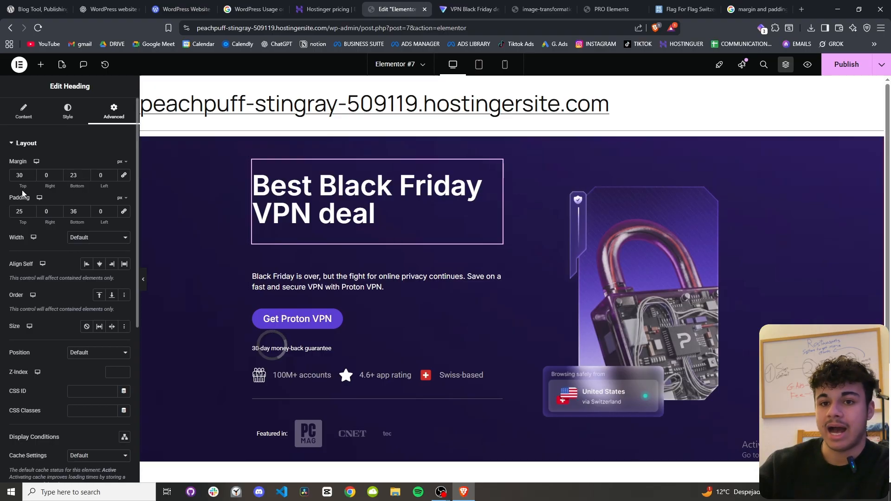
Reset all of the hero heading's margin and padding values to 0.
click(124, 176)
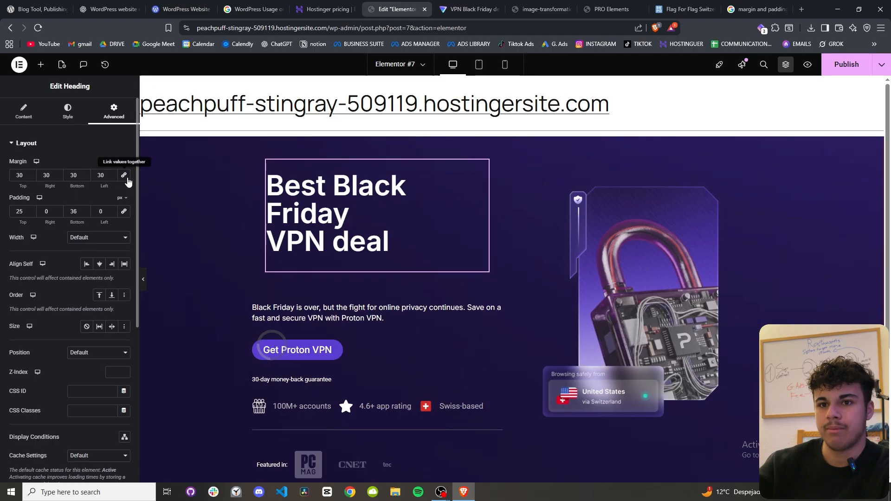
double_click(104, 177)
text(0)
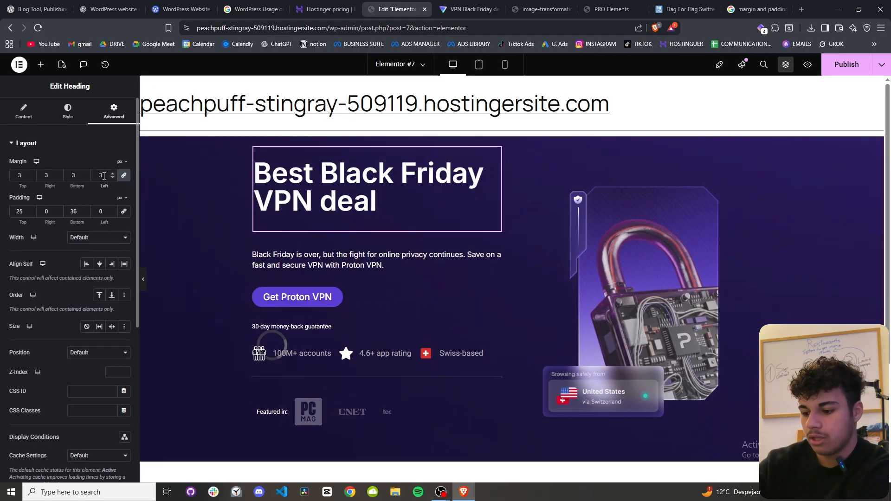
click(127, 211)
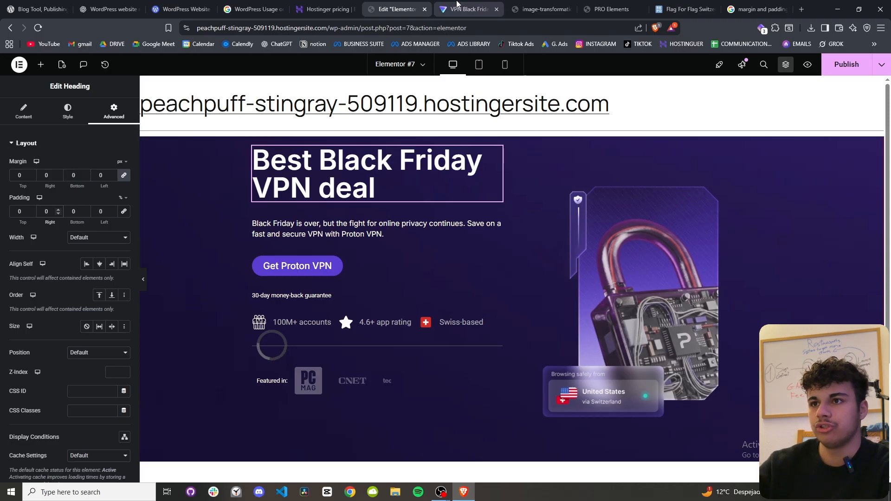
Check the heading's position on the original Proton VPN page and set the hero heading's top margin alone to 131 px.
click(469, 9)
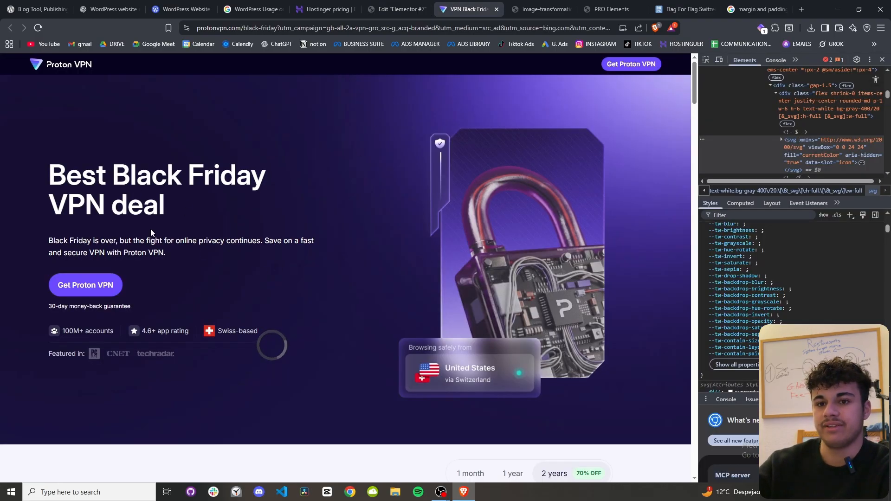
click(396, 9)
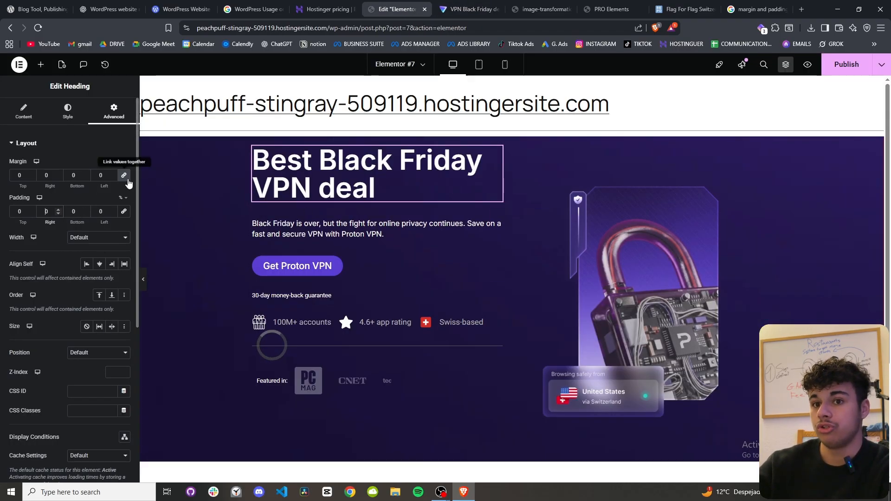
drag(22, 192, 70, 199)
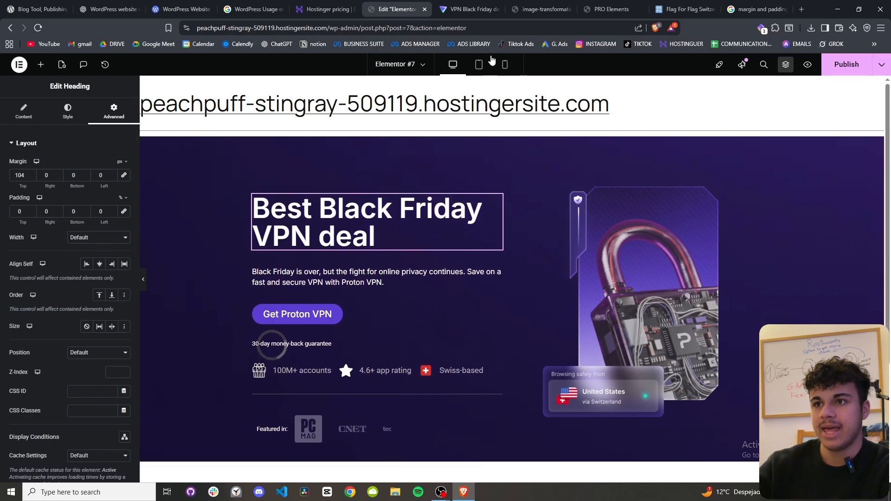
drag(31, 187, 44, 188)
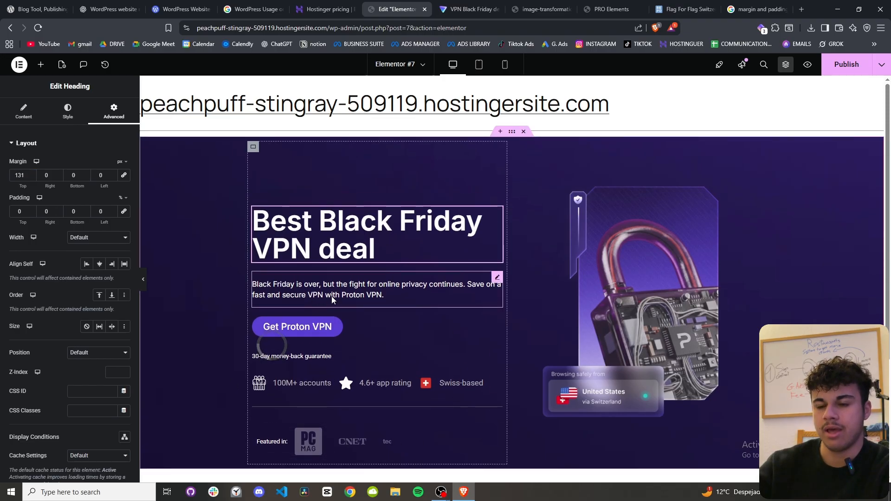
Unlink the margins of the paragraph below the heading, setting the top margin to -20 px and the bottom margin to 20 px.
click(308, 296)
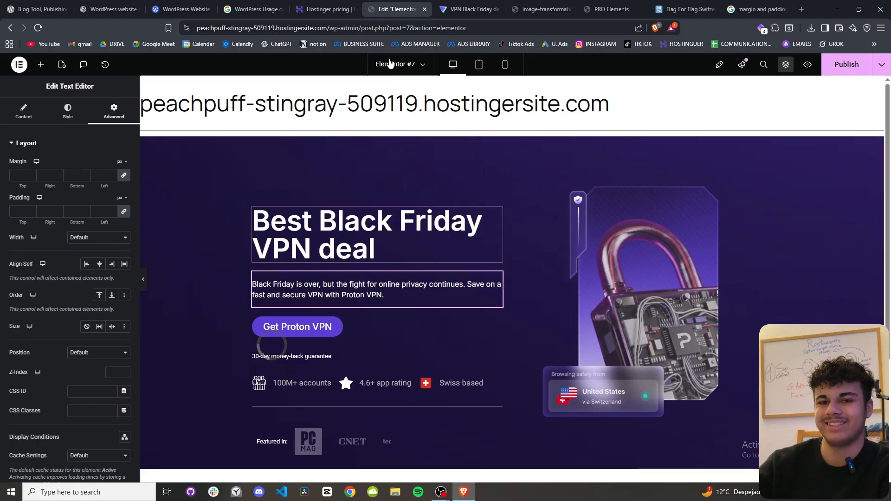
key(ctrl+Tab)
key(ctrl+shift+Tab)
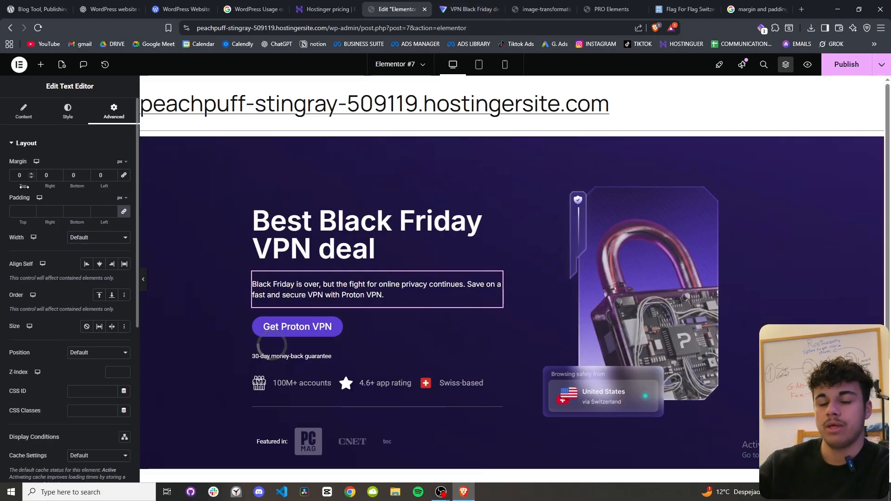
drag(75, 187, 85, 192)
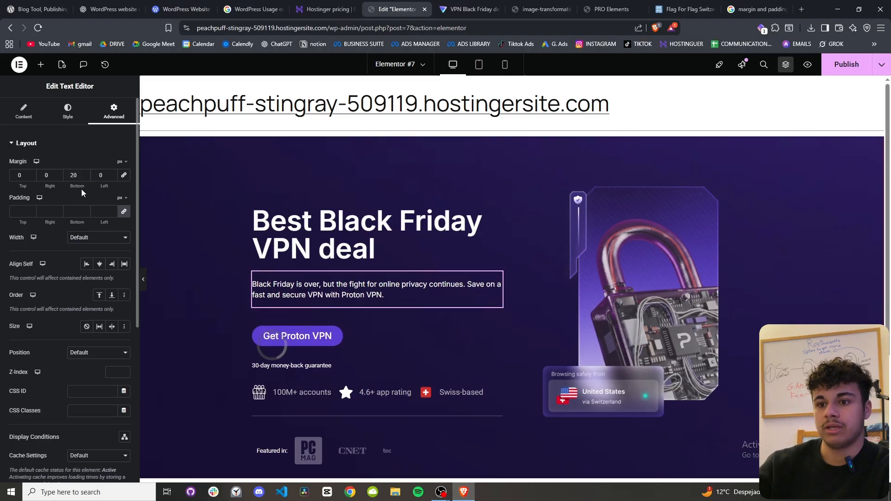
drag(24, 185, 15, 188)
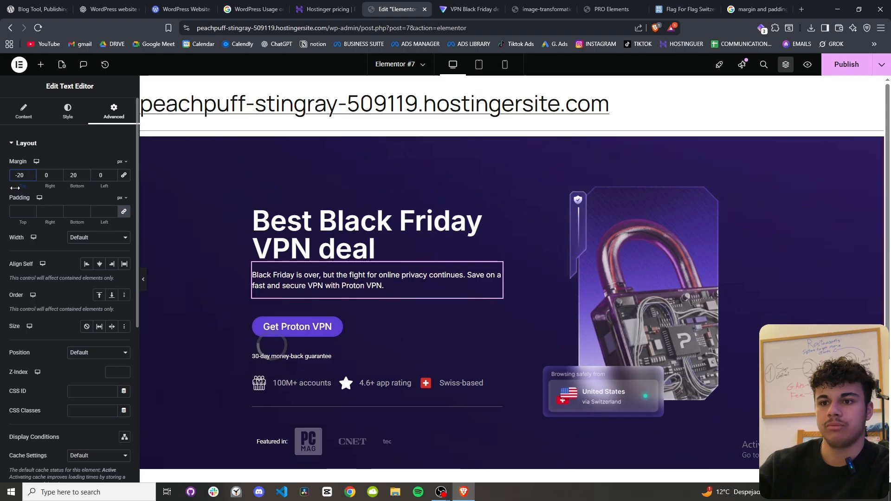
Move the Get Proton VPN button up with an unlinked negative top margin, keeping its original left alignment.
click(334, 322)
click(114, 110)
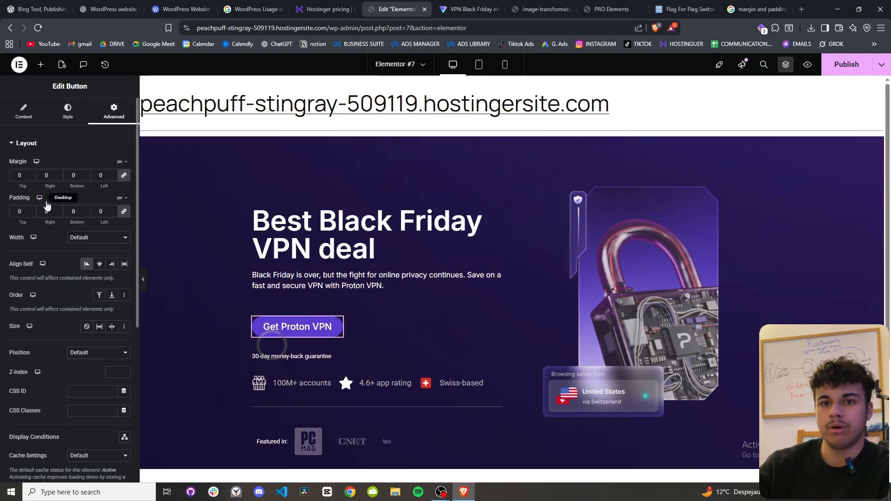
drag(25, 187, 8, 186)
key(super)
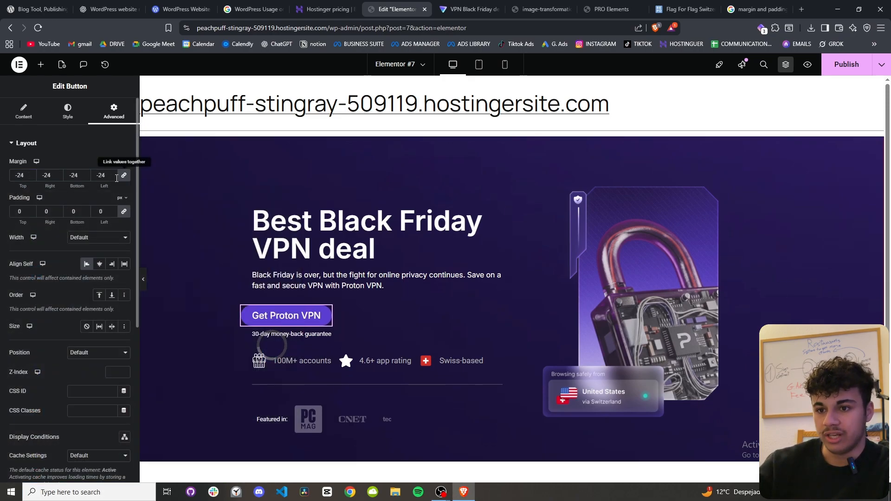
drag(39, 179, 12, 188)
Unlink the margins of the "30-day money-back guarantee" text and set its top margin to -10 px.
click(274, 346)
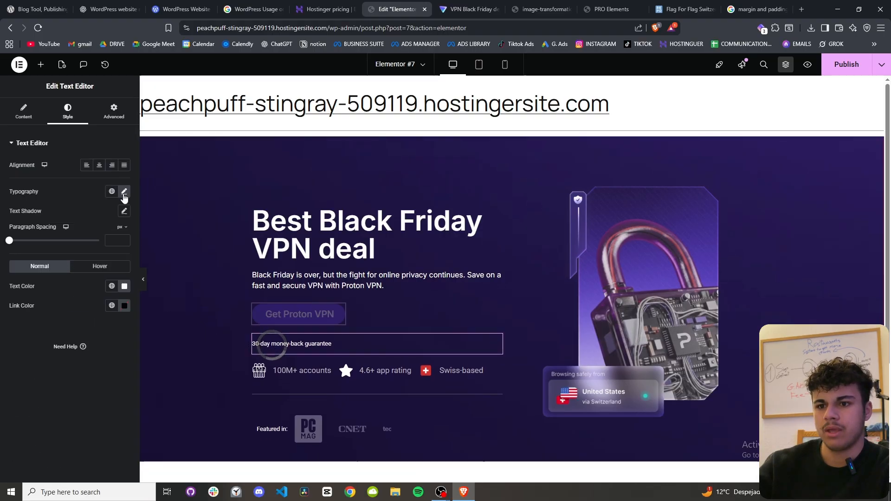
click(114, 112)
drag(20, 188, 13, 189)
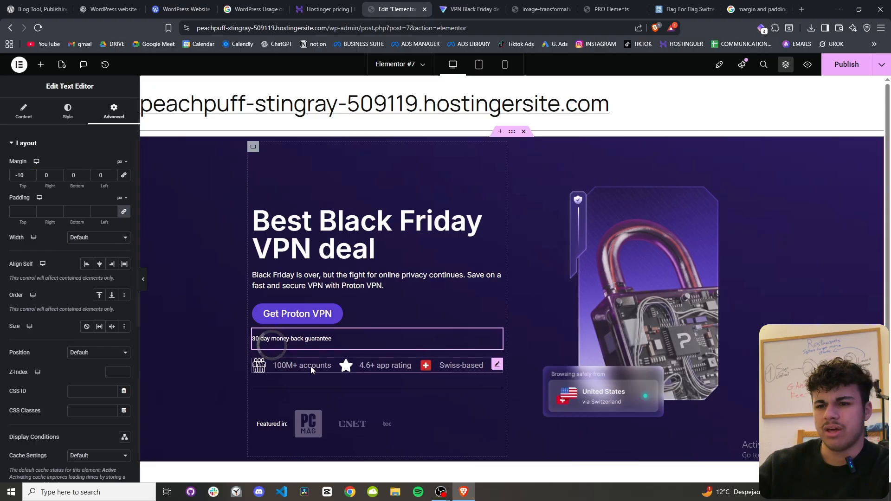
Check the original page and set the "Featured in" icon list's top margin alone to -25 px.
click(457, 8)
click(406, 6)
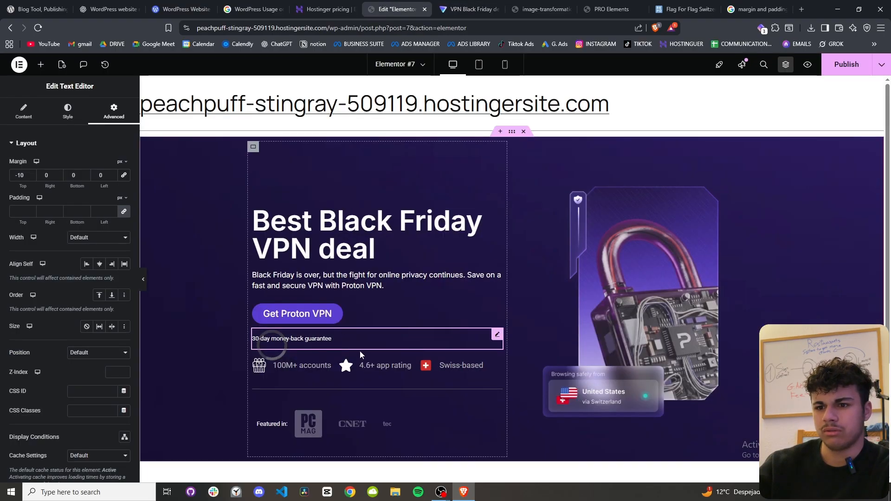
click(428, 432)
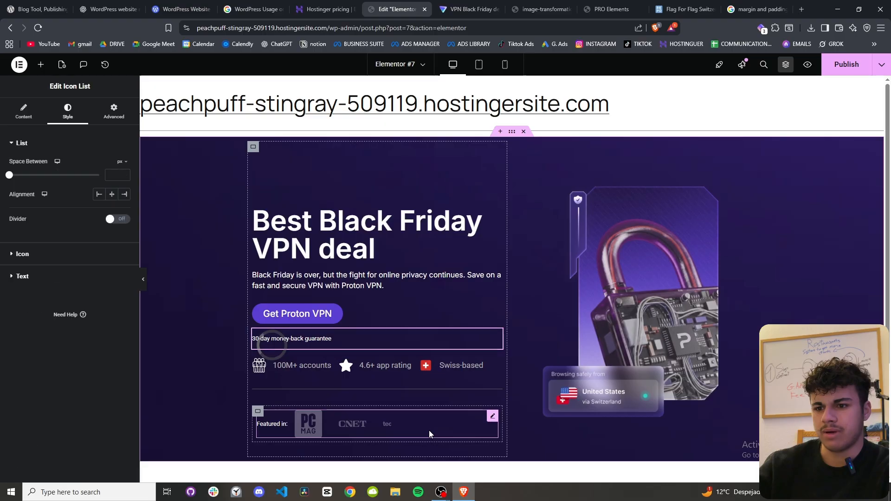
click(113, 111)
drag(23, 187, 12, 188)
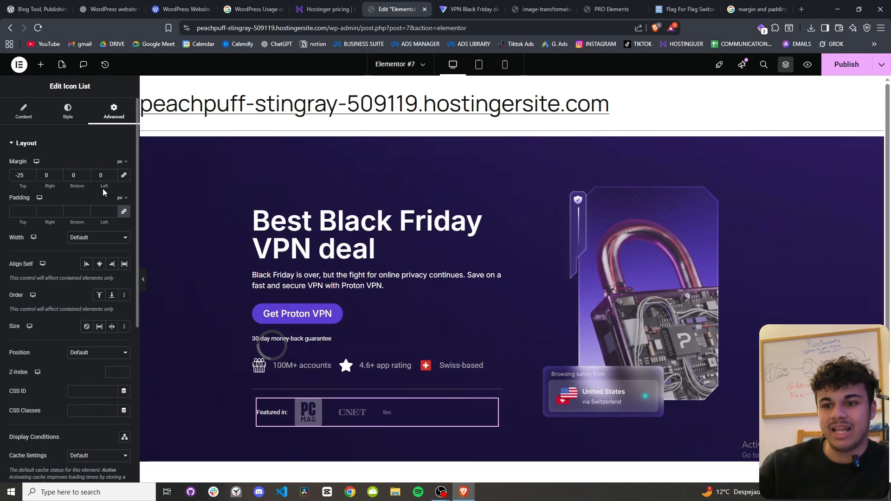
Align the "Featured in" icon list to the start and set its left margin to -10 px.
drag(108, 193, 99, 190)
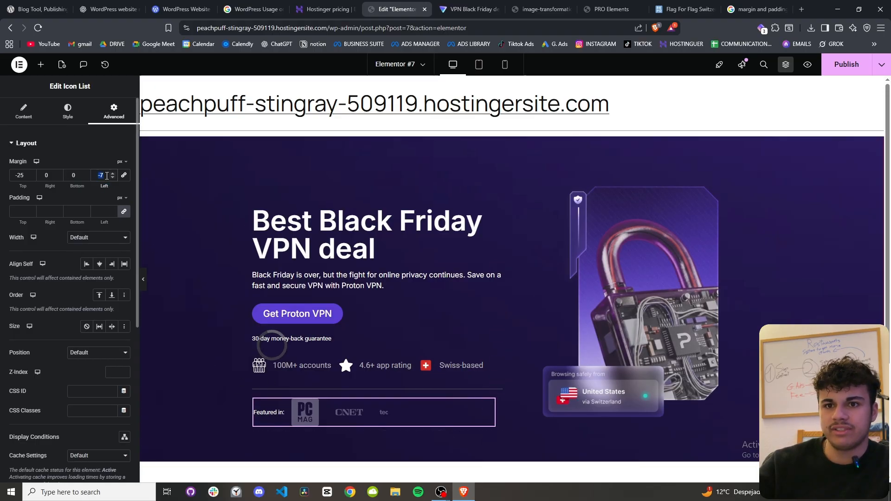
text(0)
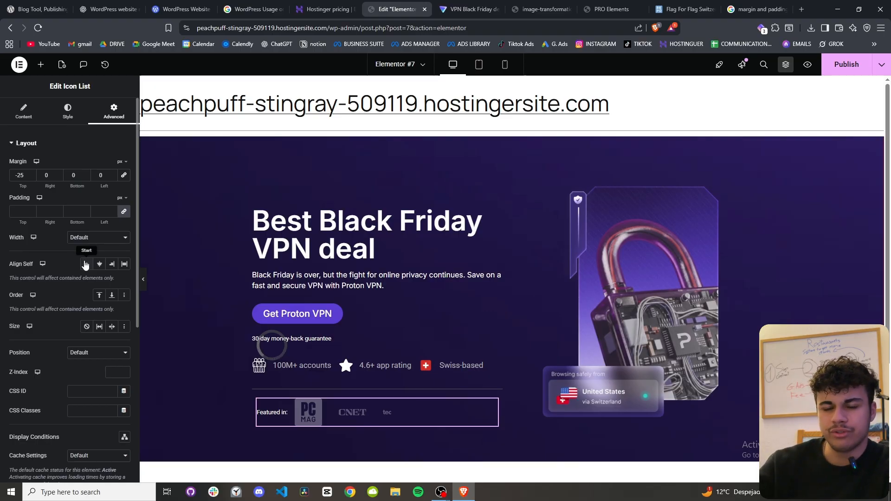
click(77, 106)
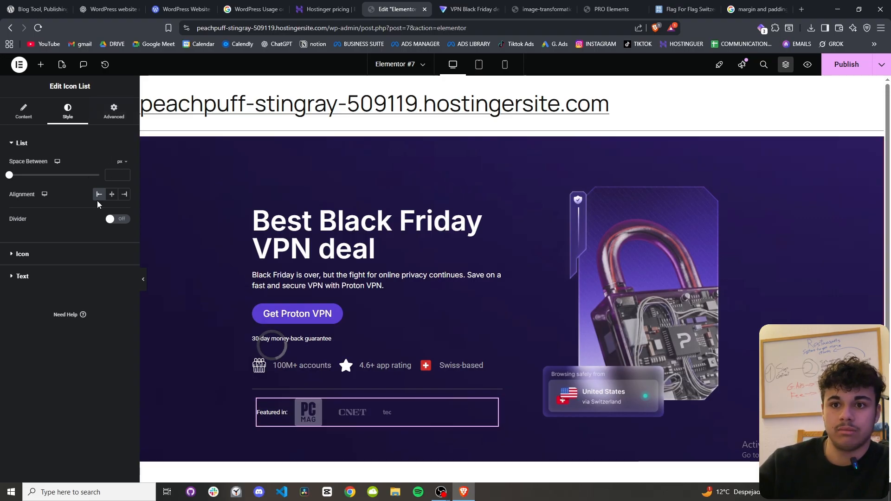
click(112, 112)
drag(105, 186, 100, 187)
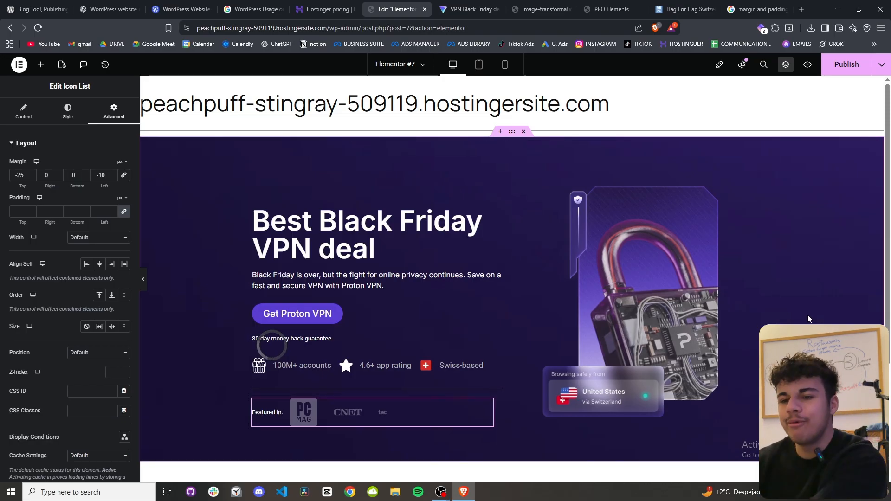
Close the developer tools on the original Proton VPN page and publish the Elementor page.
click(469, 9)
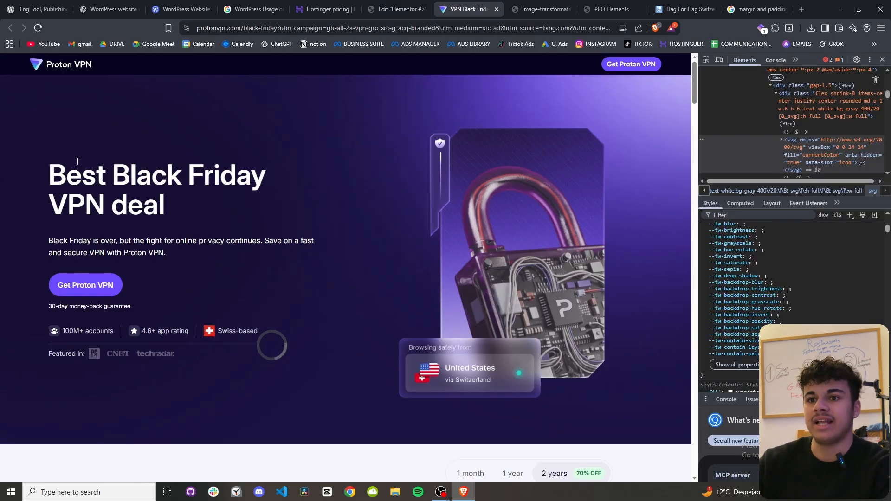
click(882, 60)
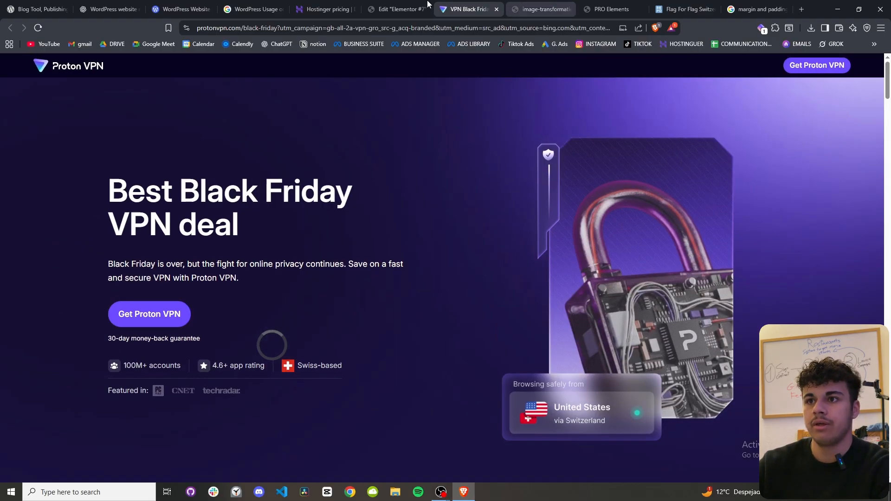
click(409, 8)
click(847, 64)
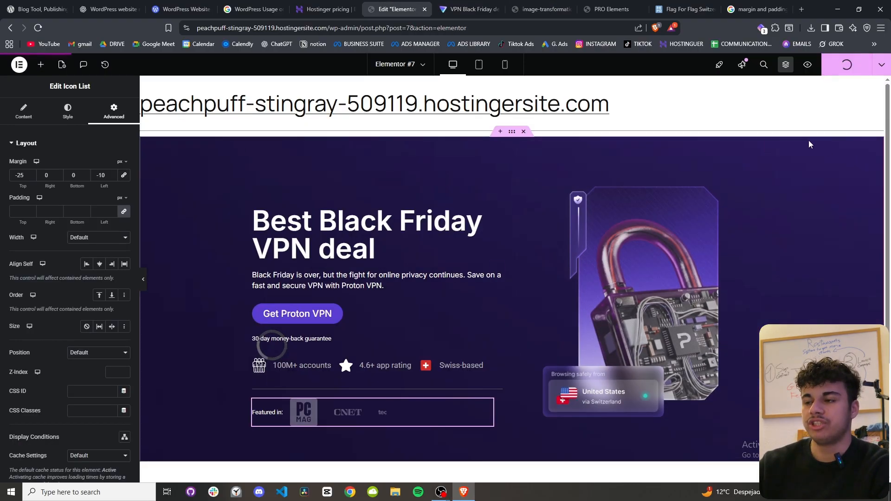
Preview the published page, compare its hero section with the original Proton VPN page, and return to the Elementor editor.
click(806, 65)
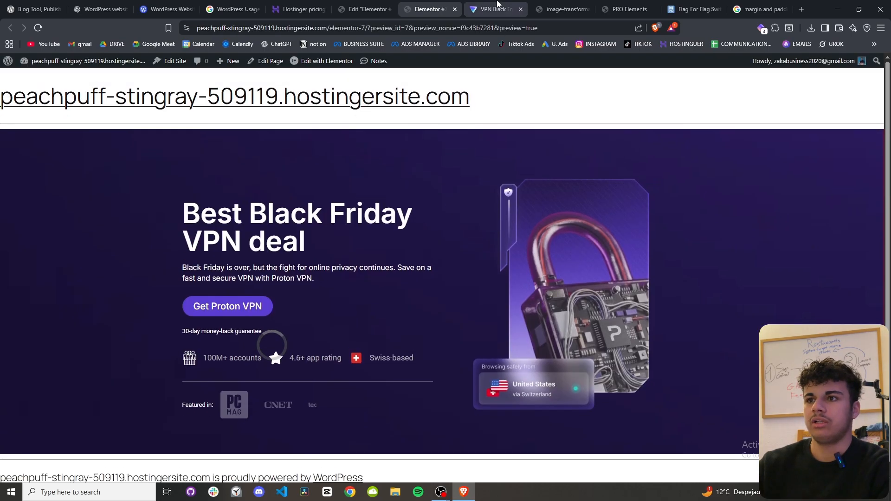
key(ctrl+Tab)
click(429, 9)
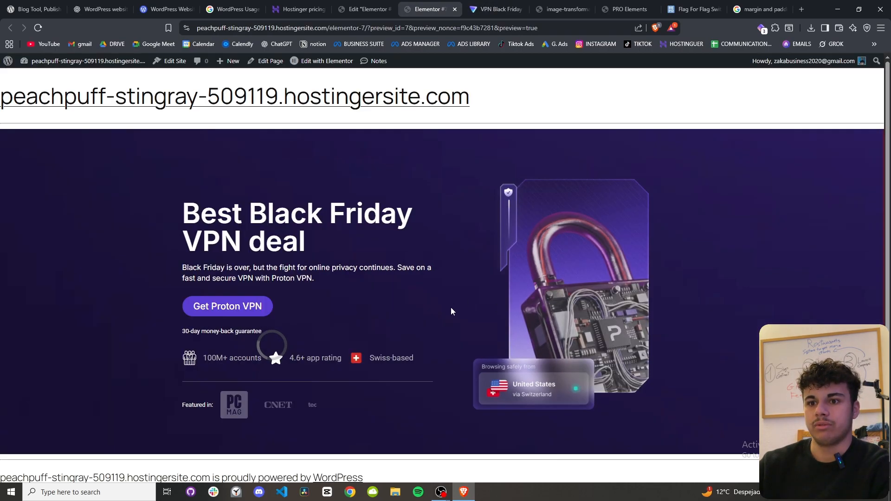
key(ctrl+Tab)
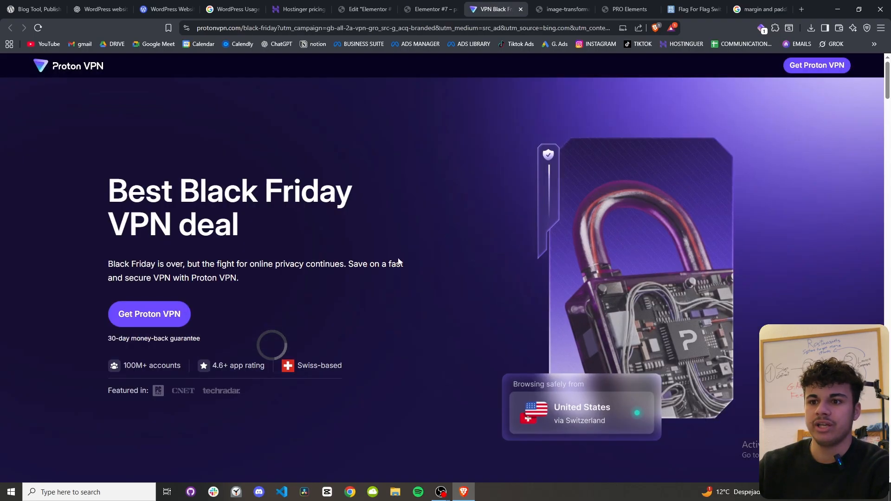
click(440, 5)
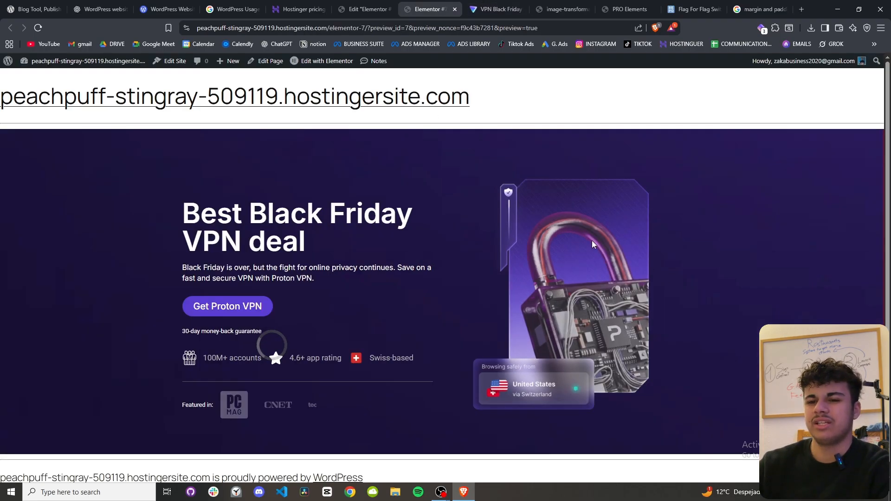
click(503, 5)
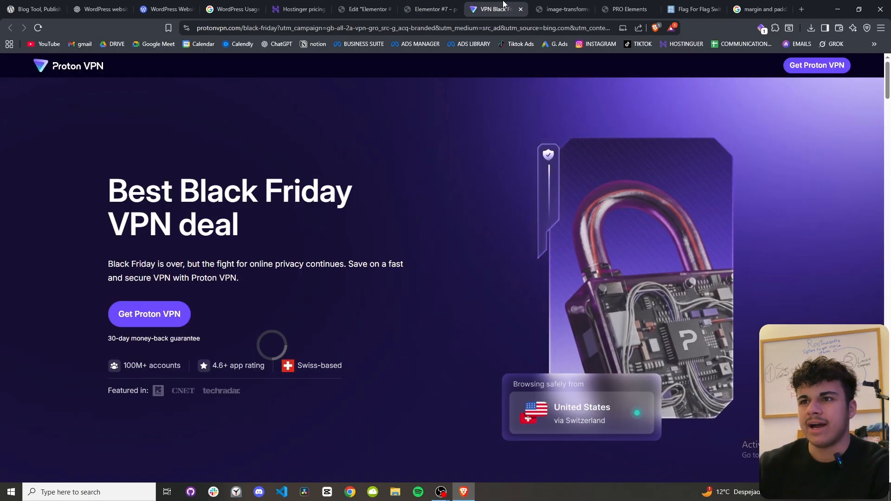
key(ctrl+shift+Tab)
key(ctrl+shift+Tab)
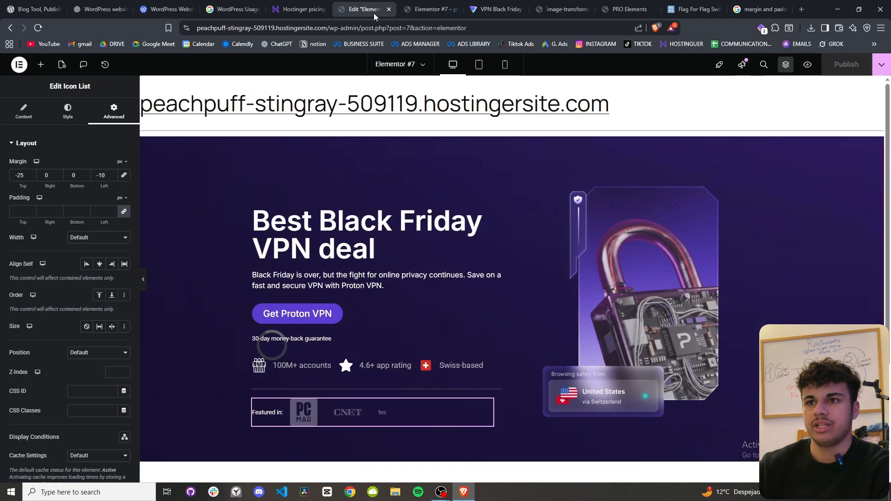
Increase the "Best Black Friday VPN deal" heading's font size slightly above 3.75 rem.
click(67, 111)
click(124, 192)
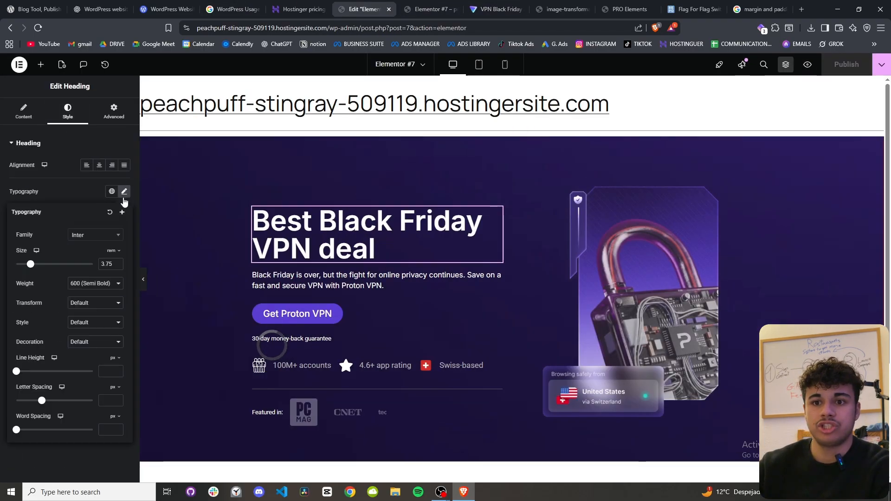
drag(30, 264, 33, 264)
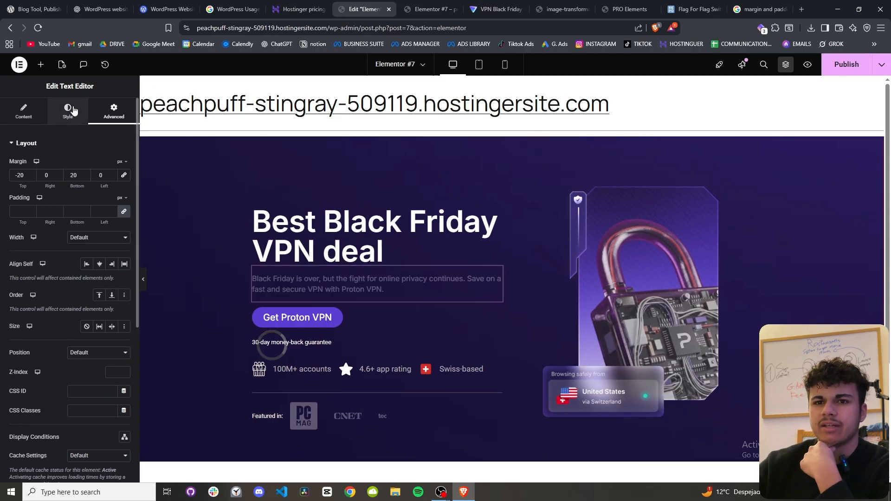
Try a 0.9 rem font size for the description text below the main heading.
click(73, 109)
click(124, 191)
drag(23, 268, 23, 269)
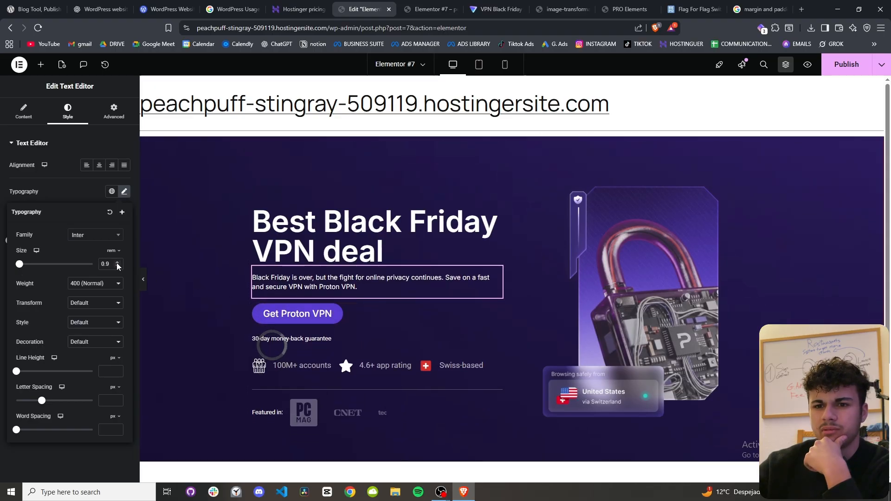
Compare the published preview with the original Proton VPN page and return to the Elementor editor.
click(459, 5)
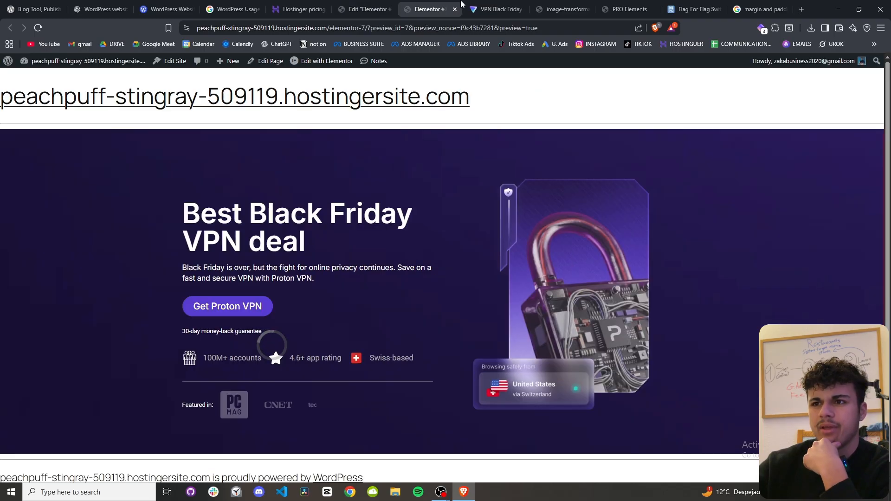
click(367, 9)
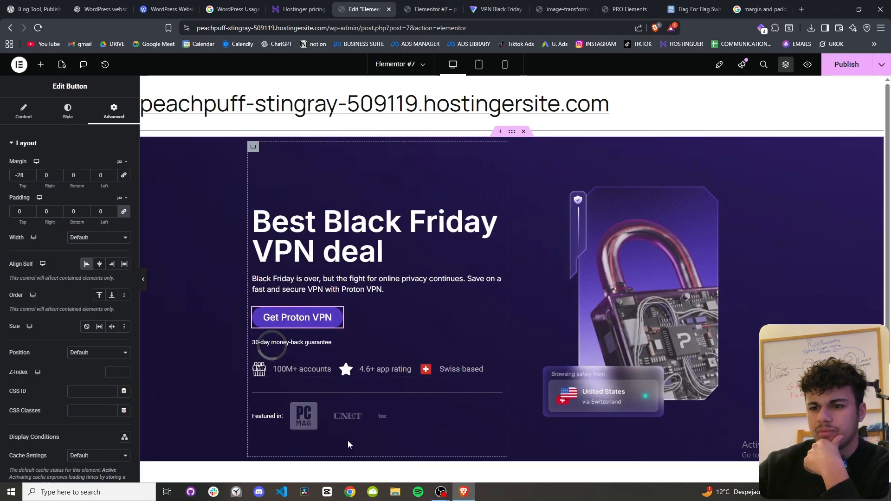
click(496, 9)
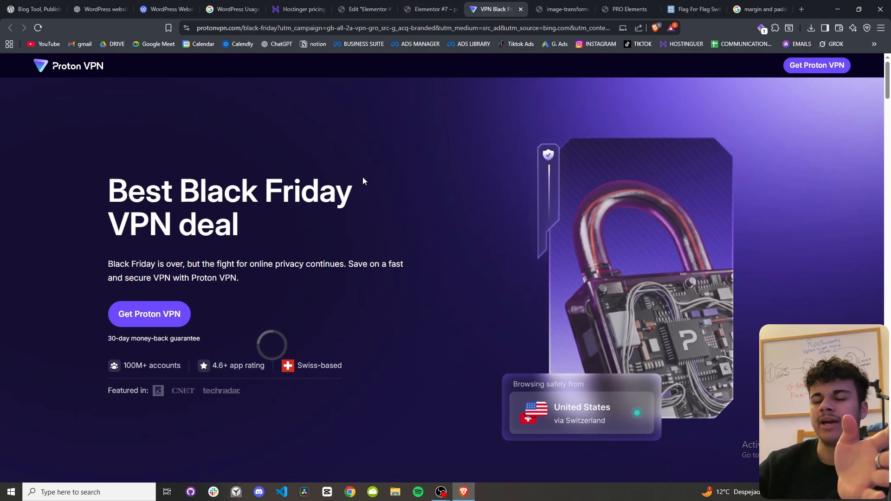
click(431, 9)
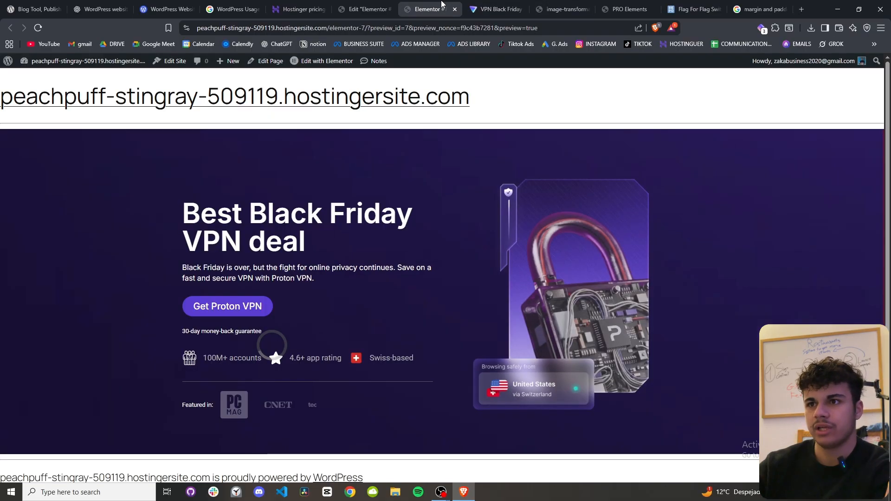
click(371, 5)
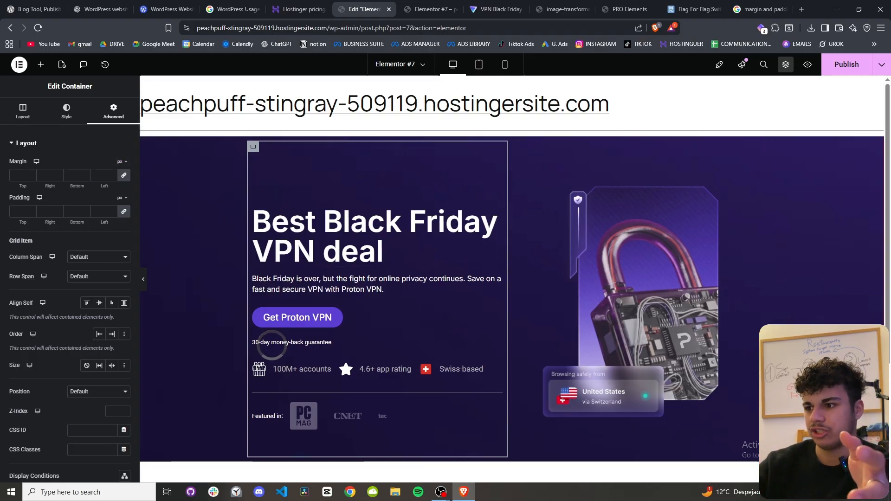
Select the grid's first container from the page structure and set its left margin alone to -74 px.
click(785, 64)
click(783, 204)
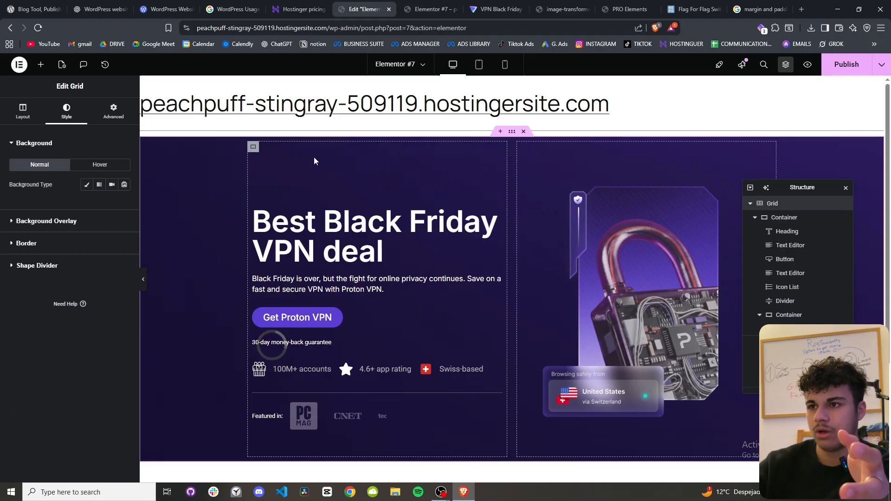
click(791, 220)
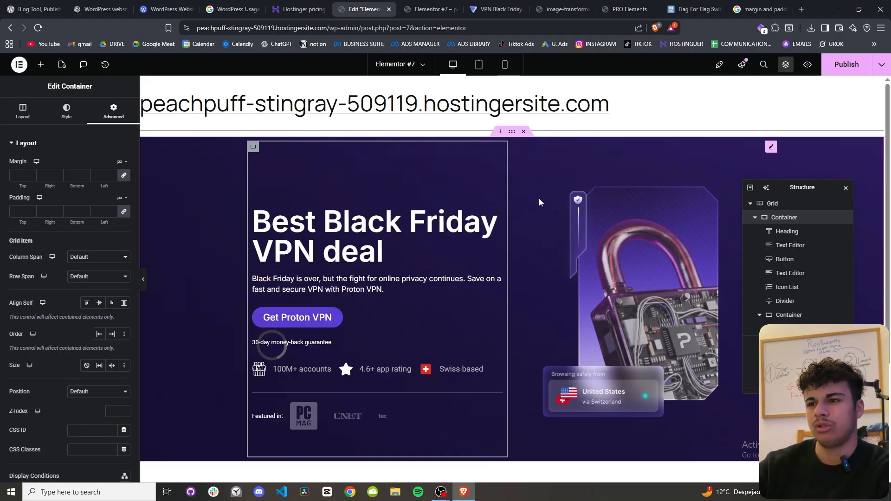
click(125, 176)
drag(107, 186, 84, 201)
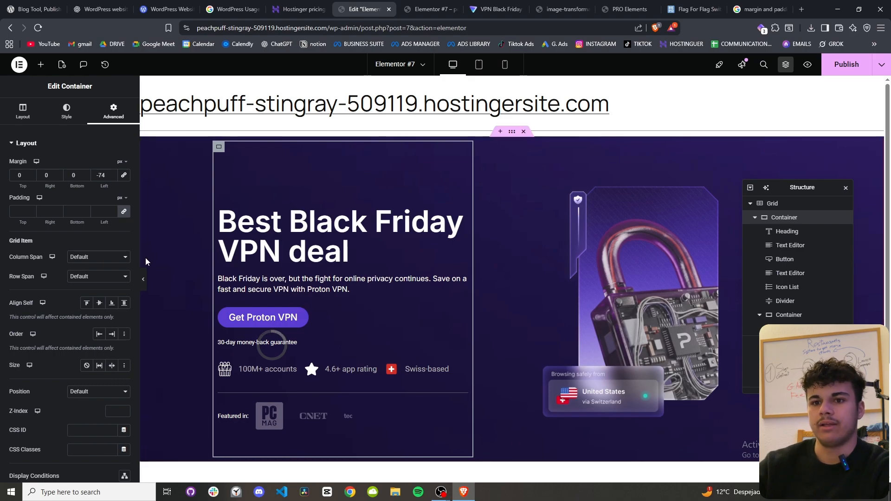
Hide the editing panel and compare the full-width hero section with the original Proton VPN page.
click(142, 281)
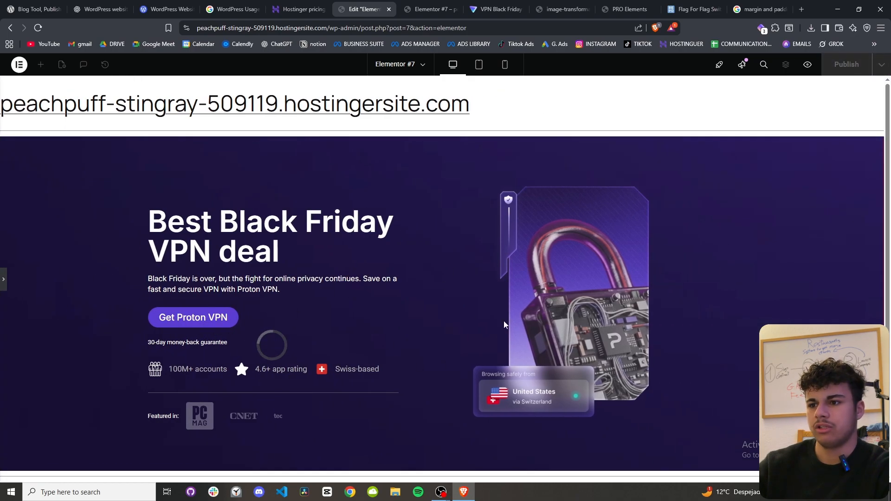
click(484, 7)
click(365, 7)
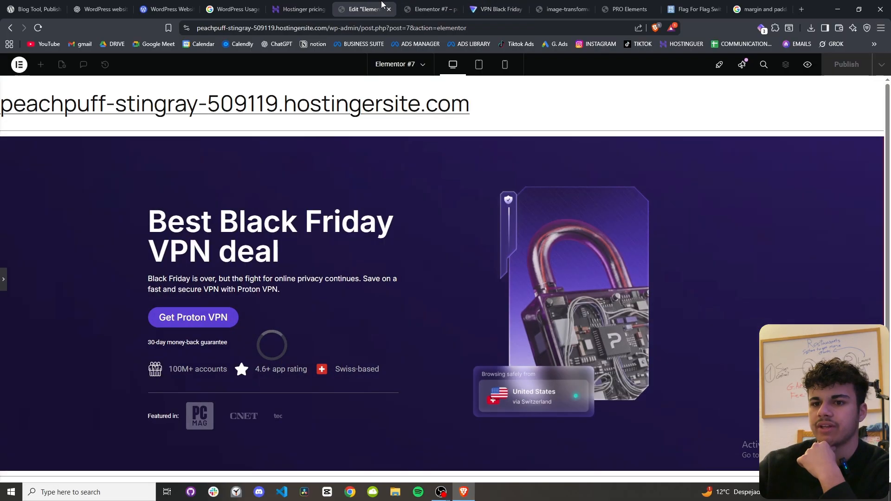
click(505, 8)
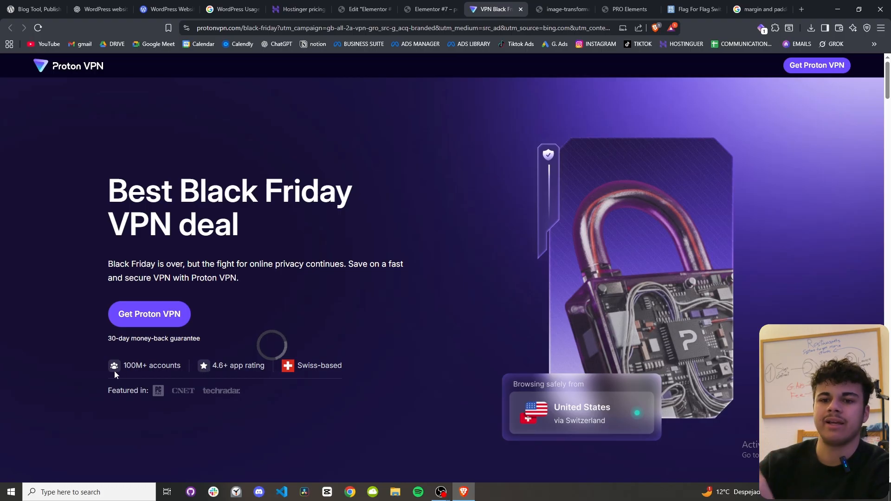
click(364, 9)
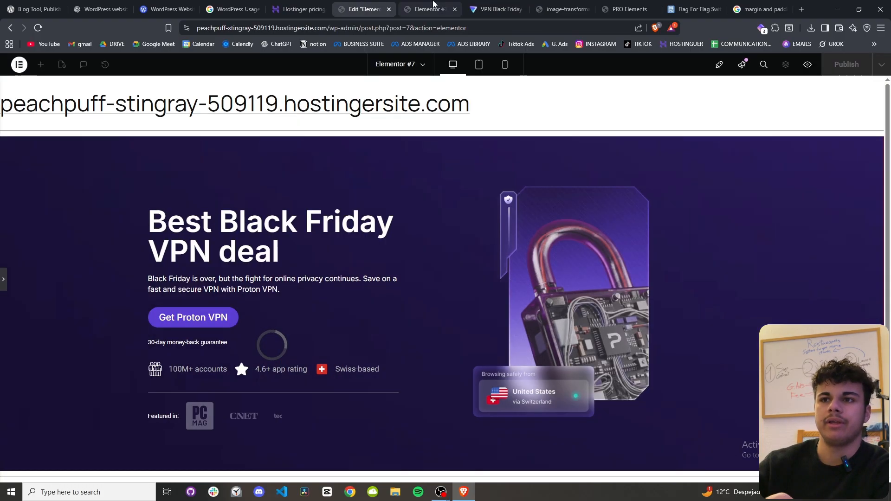
click(308, 7)
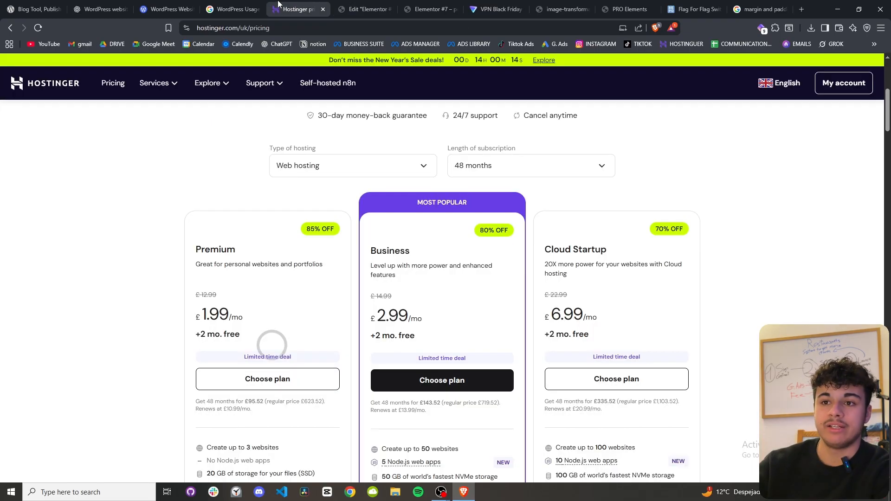
click(373, 8)
click(496, 7)
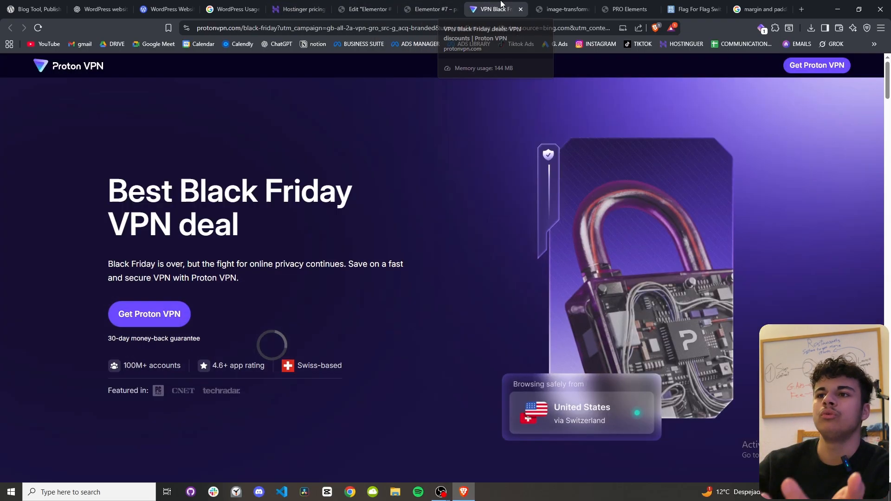
click(352, 6)
click(470, 5)
click(378, 9)
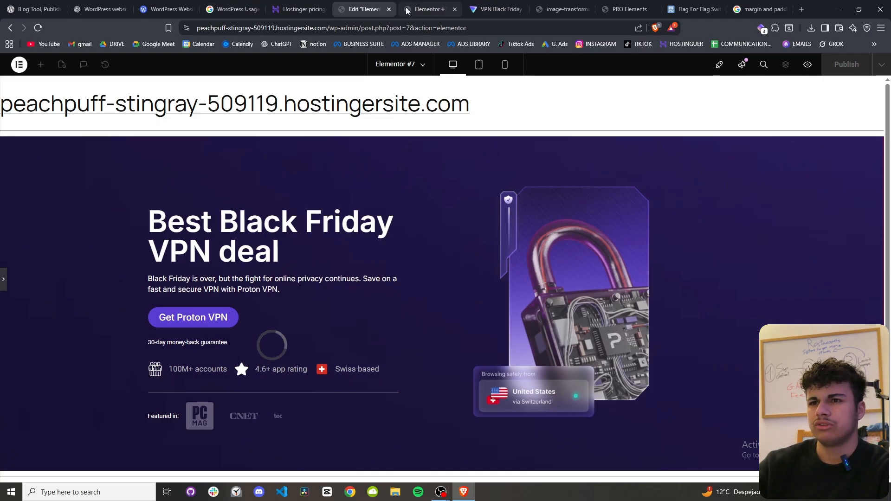
Restore the editing panel, recheck the original page, and set the hero grid's top padding alone to 129 px.
click(4, 281)
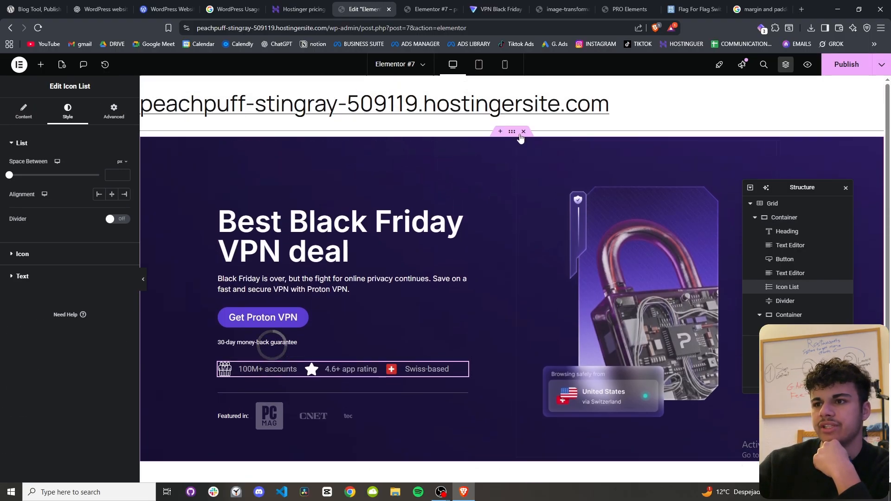
click(216, 171)
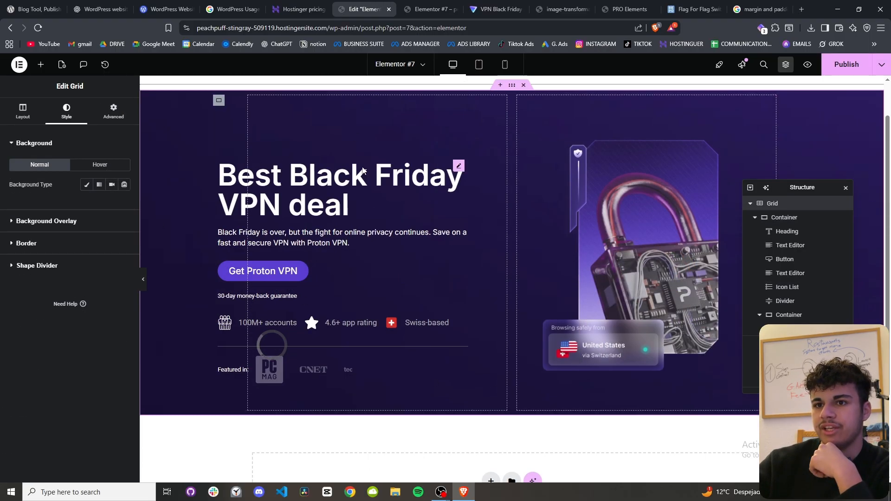
click(493, 9)
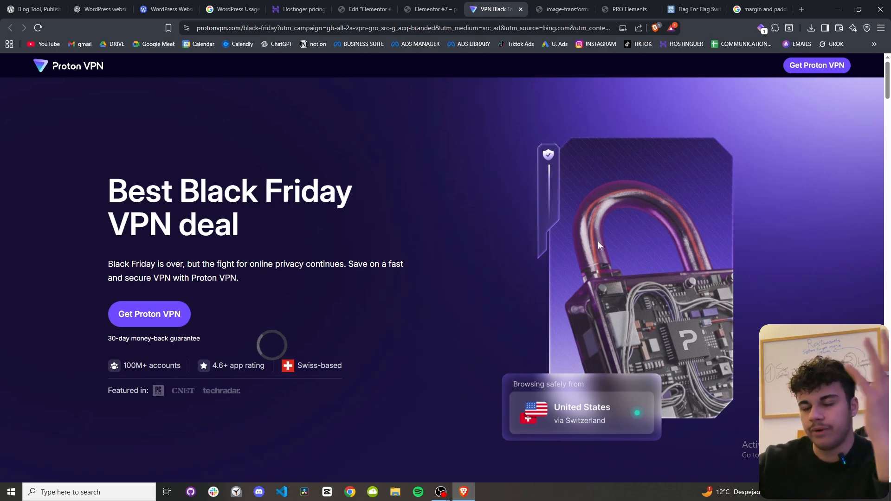
click(382, 4)
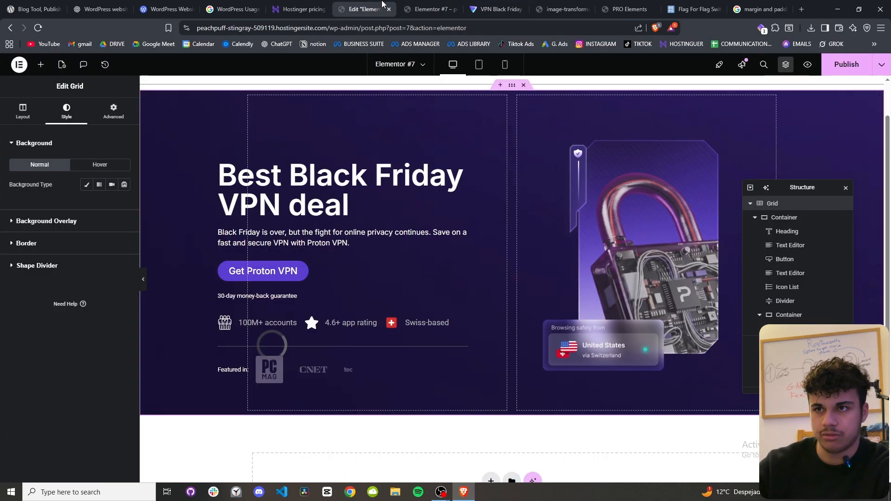
click(114, 112)
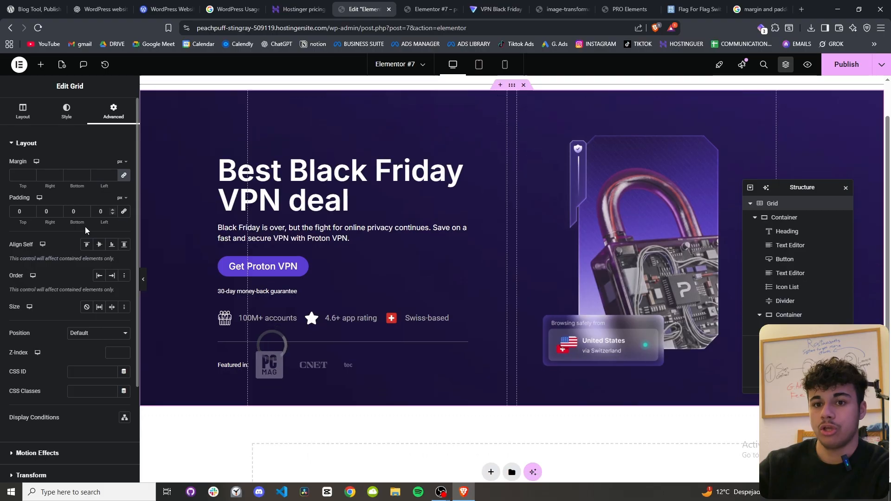
drag(25, 223, 87, 238)
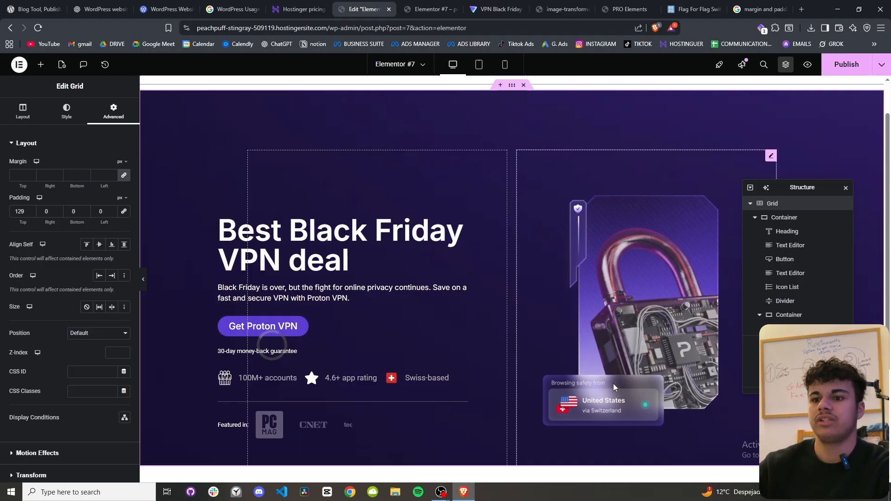
scroll(529, 373, down, 1)
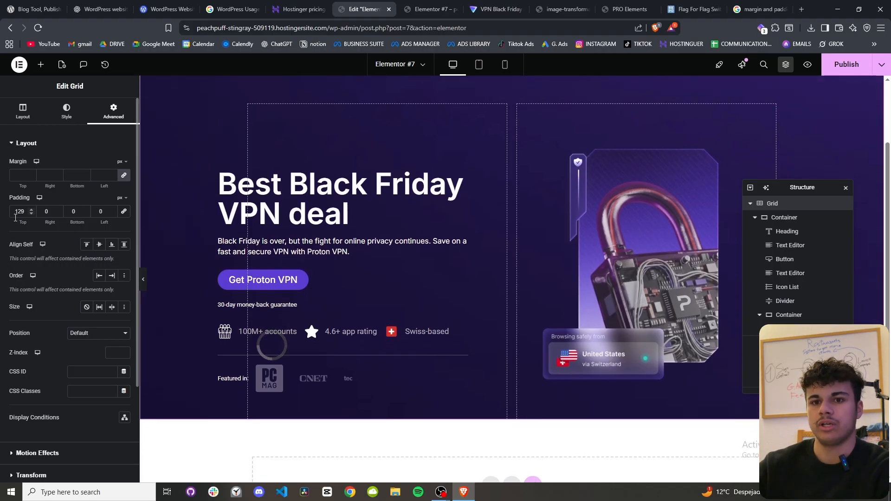
scroll(516, 318, up, 1)
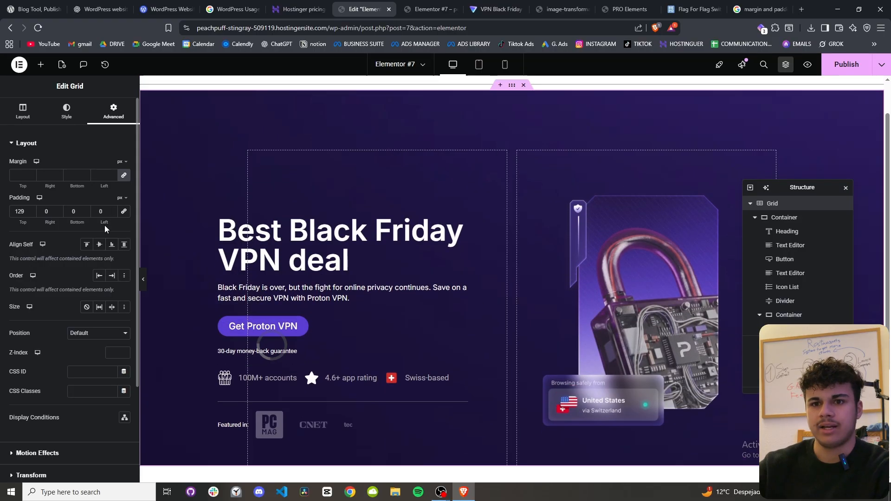
Set the hero grid's bottom padding to 90 px and its top padding to 73 px.
drag(84, 227, 109, 225)
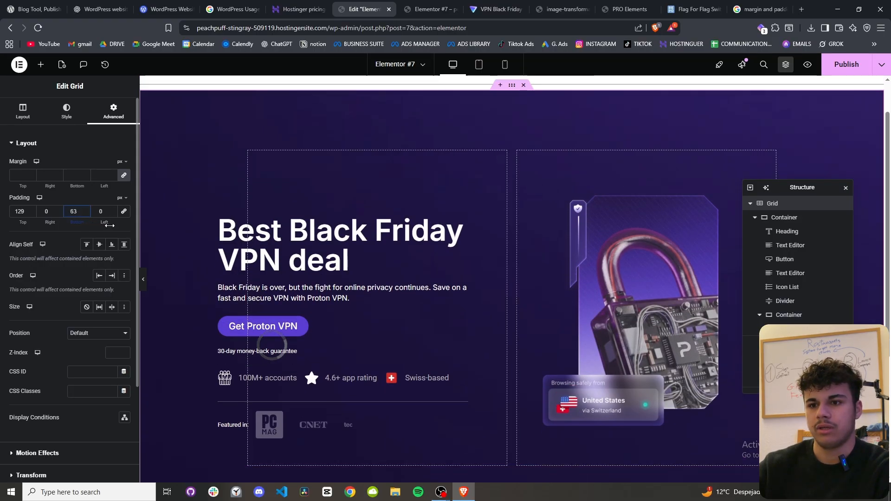
scroll(410, 285, down, 2)
scroll(444, 305, up, 3)
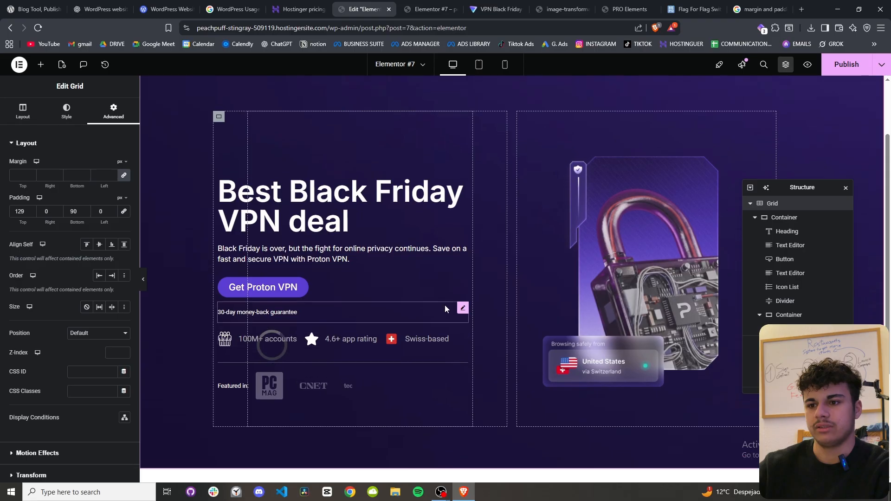
mouse_move(22, 222)
mouse_down()
mouse_move(3, 224)
mouse_move(15, 221)
mouse_up()
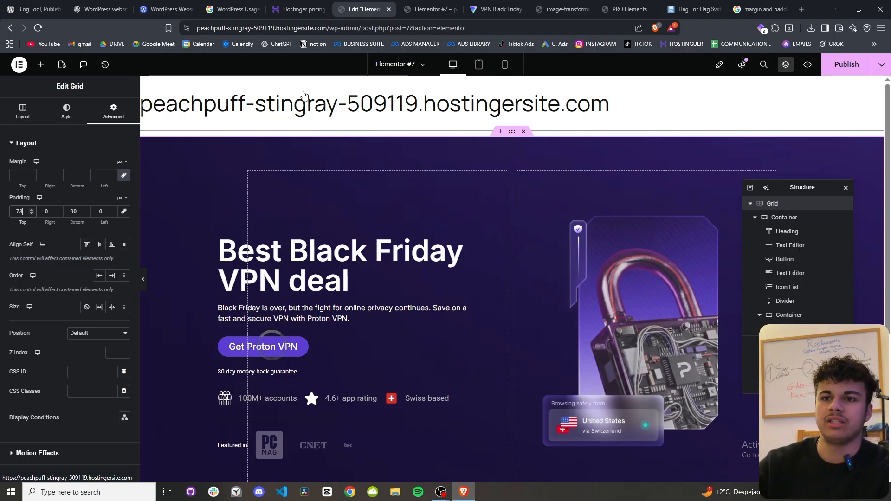
scroll(489, 358, down, 1)
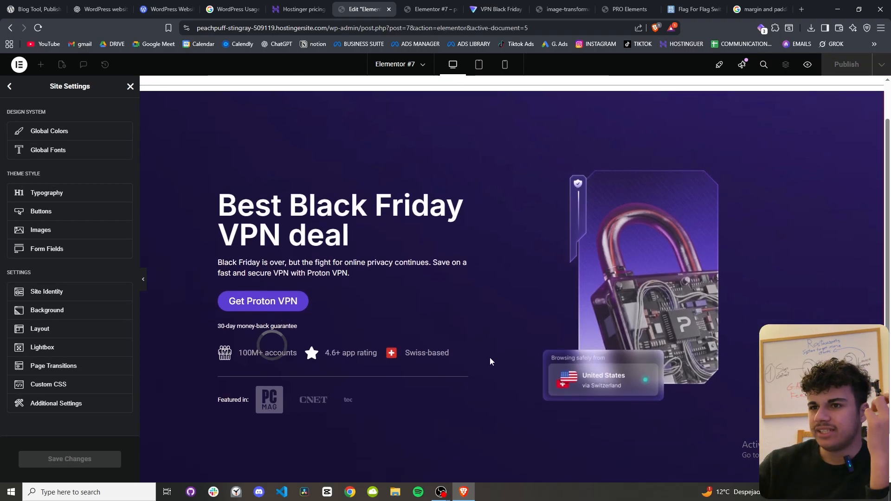
scroll(483, 346, up, 1)
scroll(472, 326, down, 1)
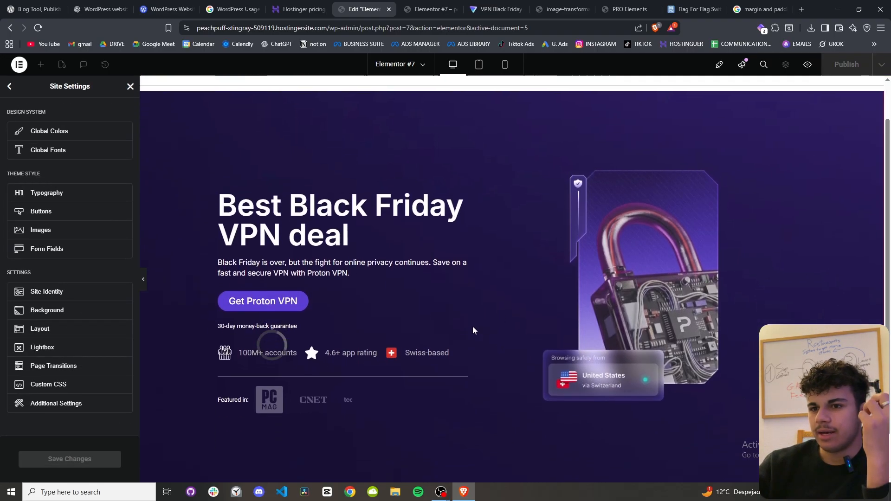
scroll(480, 340, up, 1)
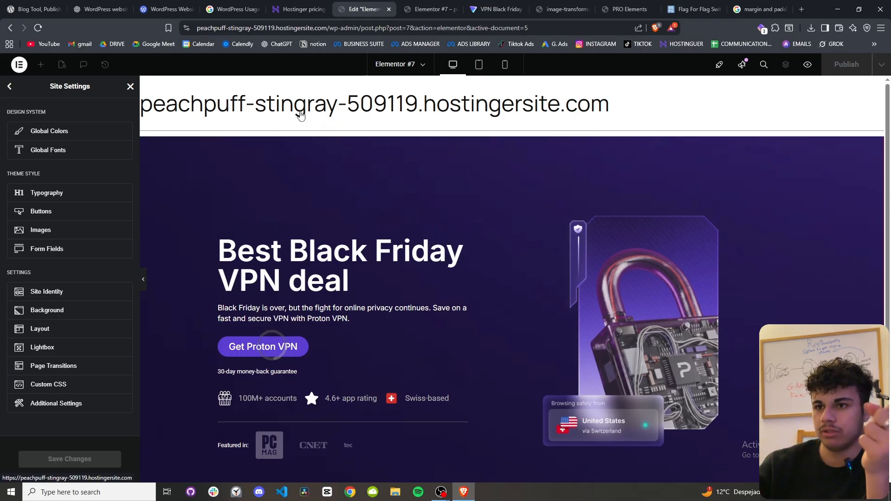
Switch to ChatGPT and read its instructions on replacing the Hostinger URL with a custom primary domain.
click(86, 5)
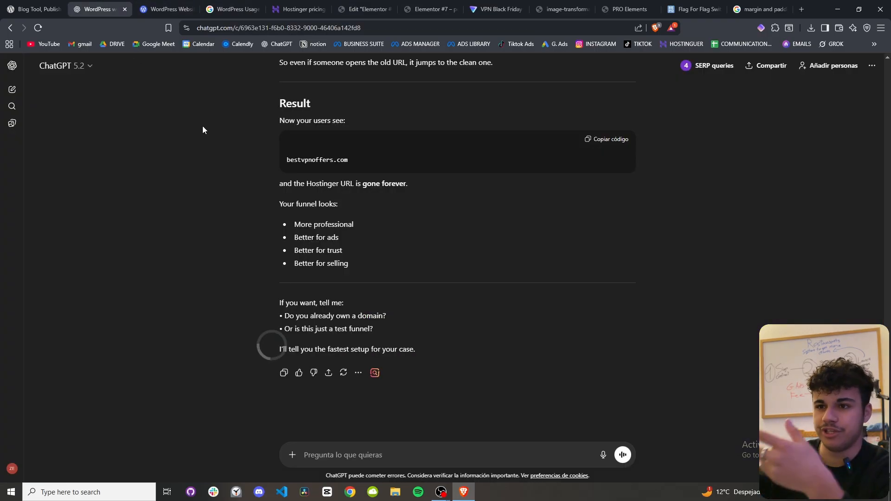
click(308, 5)
click(93, 9)
scroll(460, 341, up, 10)
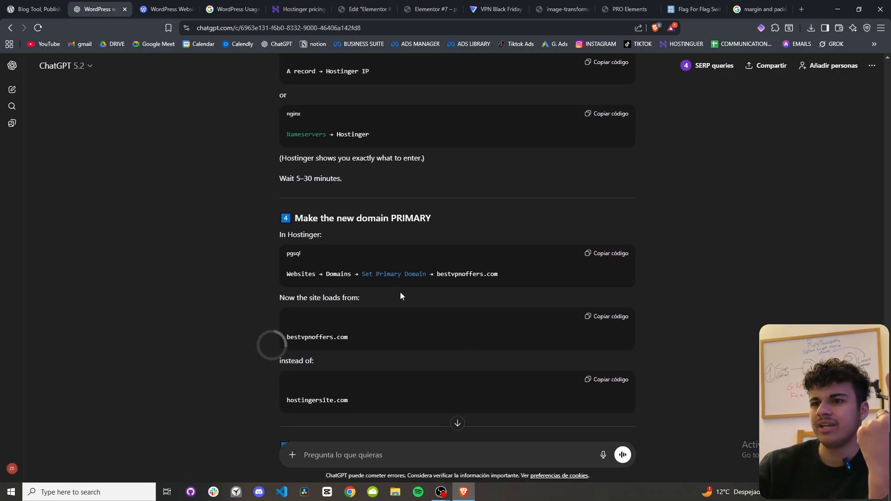
scroll(372, 222, up, 3)
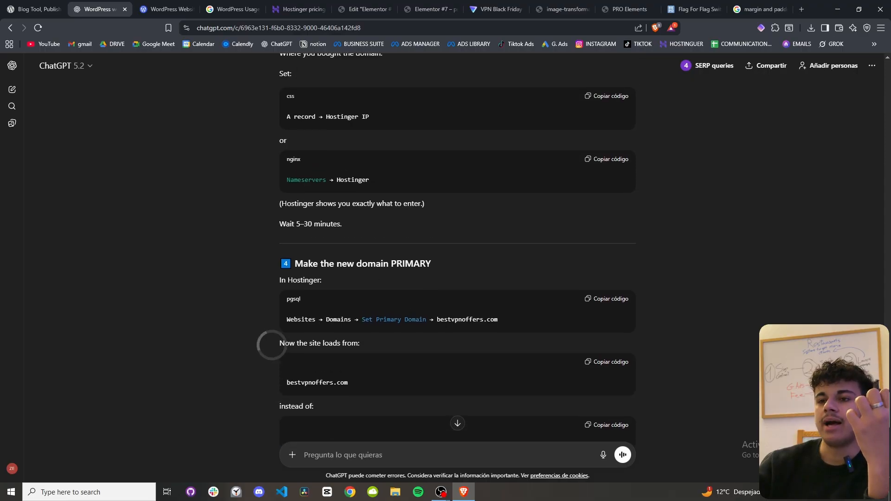
Return to the Elementor editor, check the hero section between the site header and footer, and leave the site settings.
click(364, 8)
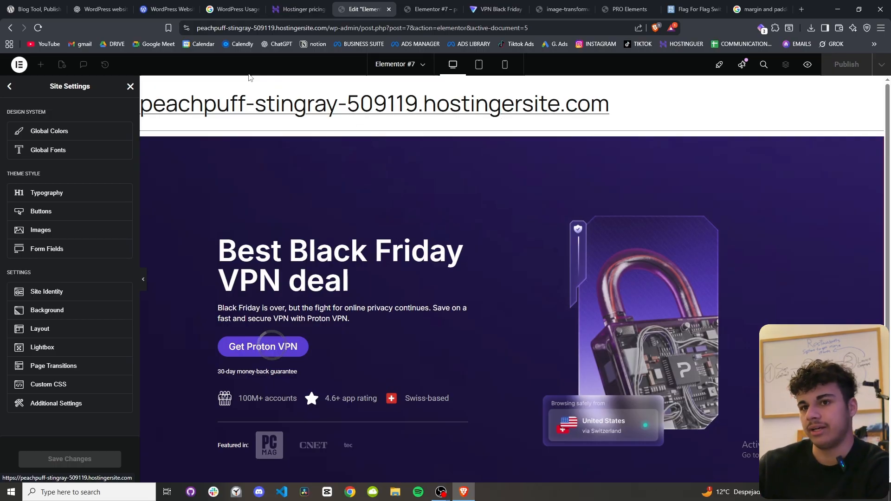
scroll(493, 248, down, 3)
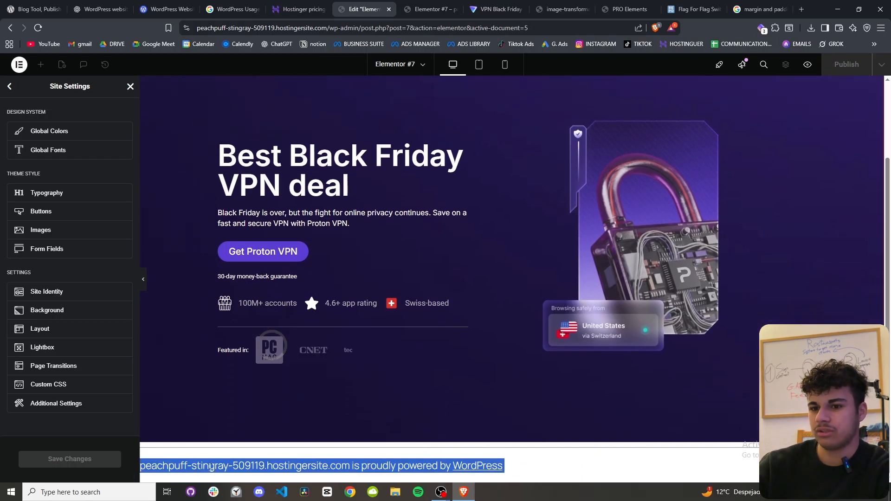
scroll(400, 360, up, 1)
scroll(560, 299, down, 1)
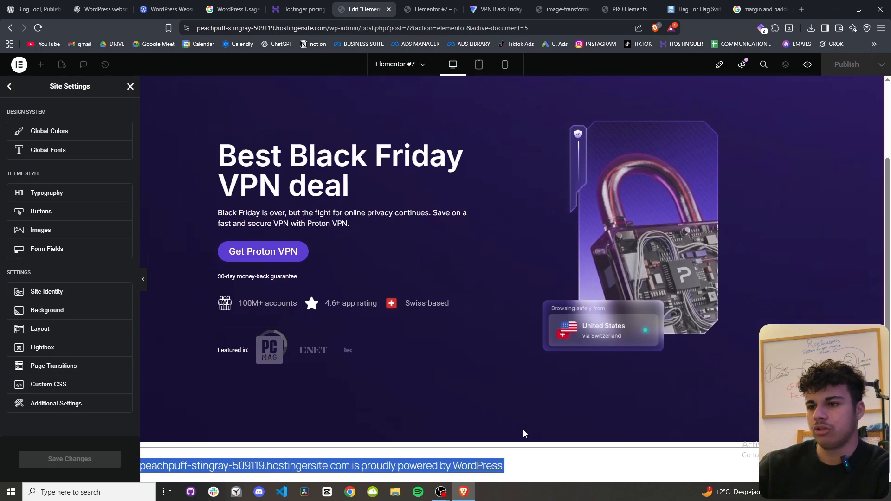
click(10, 86)
scroll(375, 356, up, 1)
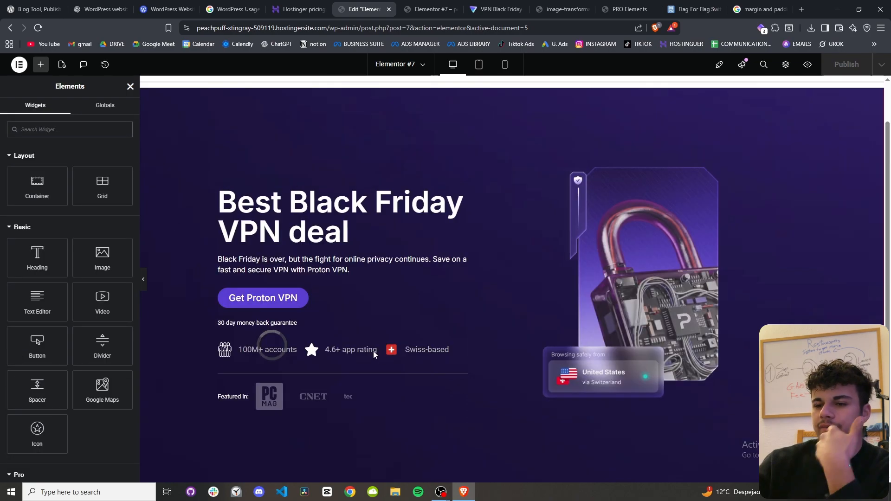
Check the page preview, switch to the Proton VPN page, and examine the pricing plans below its hero section.
click(438, 3)
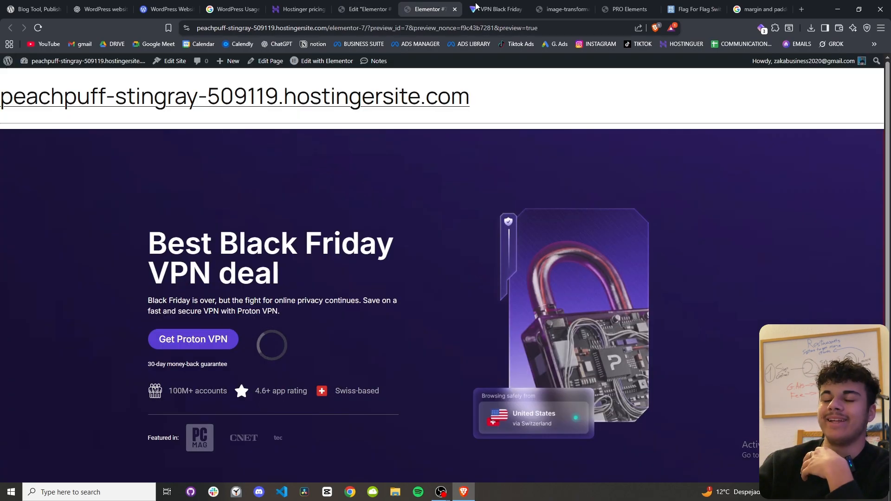
scroll(413, 204, down, 3)
key(ctrl+Tab)
scroll(365, 316, down, 5)
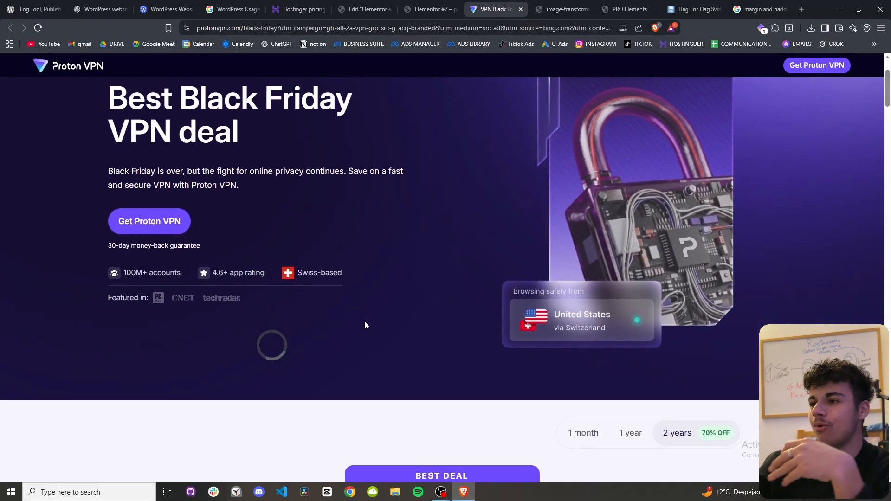
scroll(691, 331, down, 10)
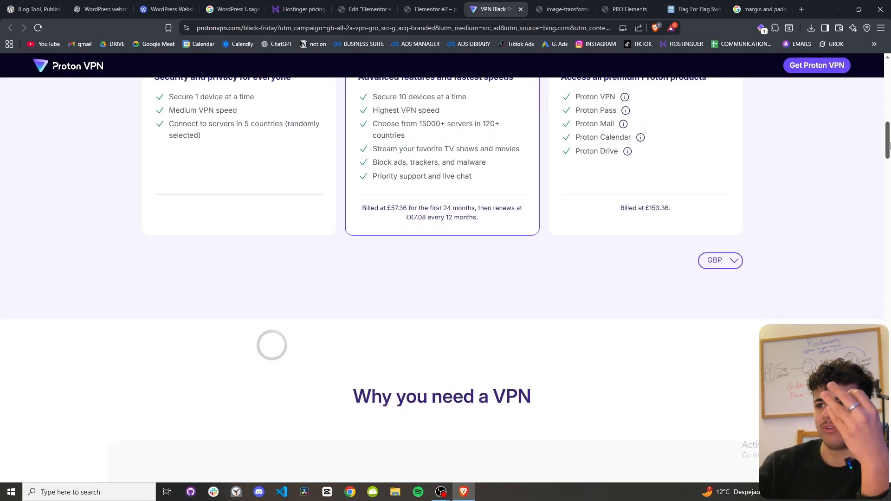
scroll(438, 304, up, 6)
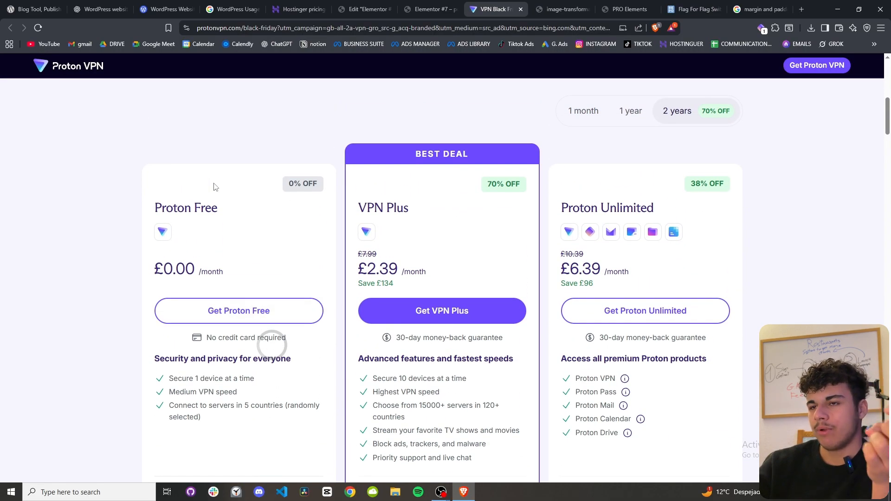
Inspect the pricing section's markup in the developer tools, from the Proton Free card up to the grid holding the plans.
right_click(115, 156)
key(Escape)
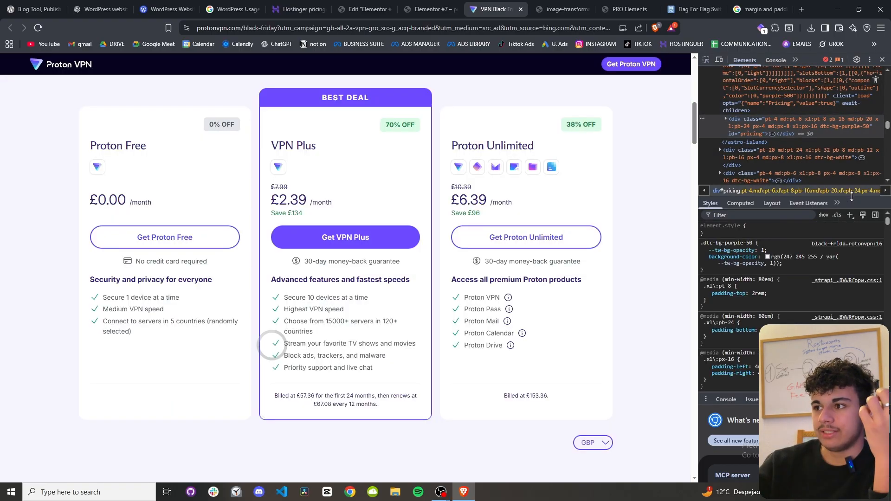
drag(849, 197, 838, 272)
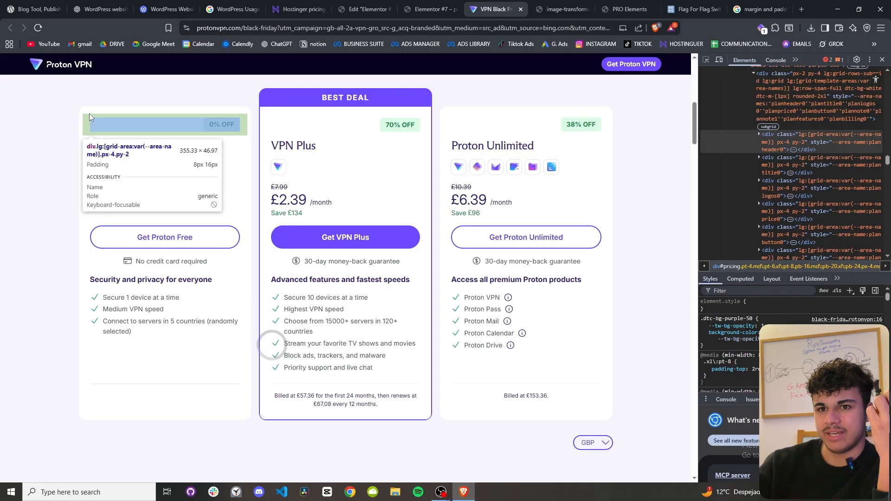
click(86, 113)
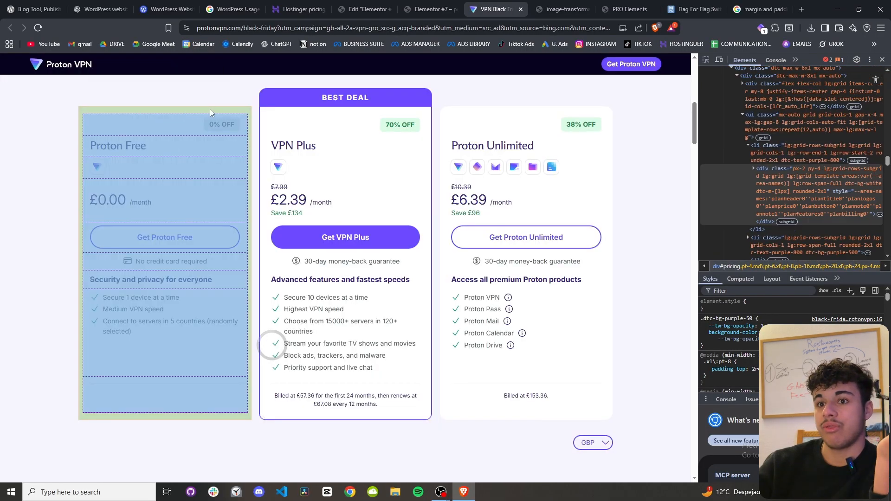
click(210, 108)
click(833, 148)
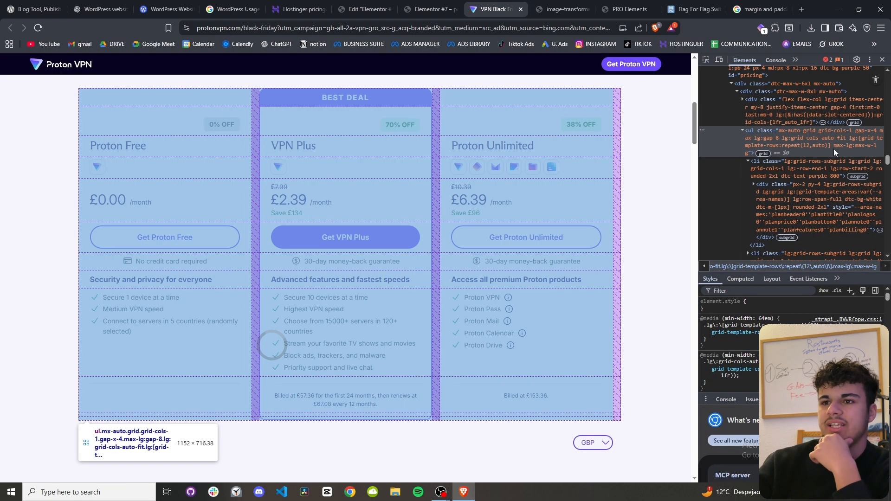
double_click(806, 139)
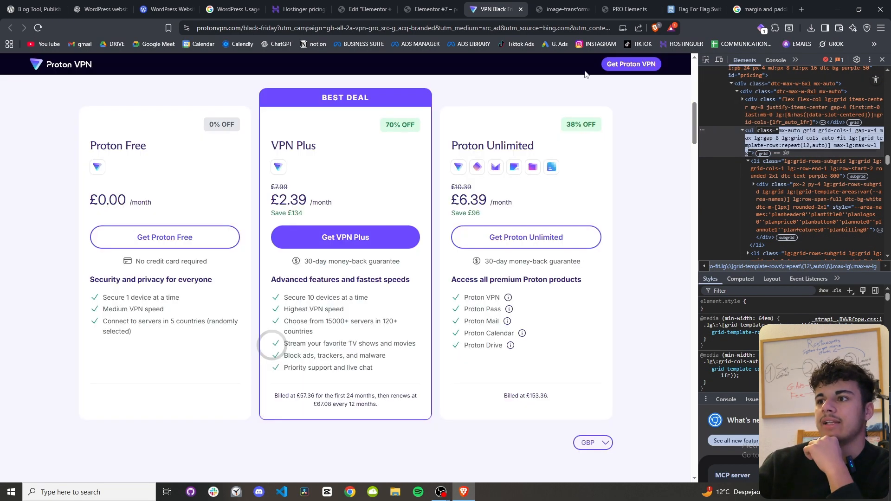
Reload the Elementor editor page and return to the Proton VPN pricing section.
click(234, 9)
click(298, 9)
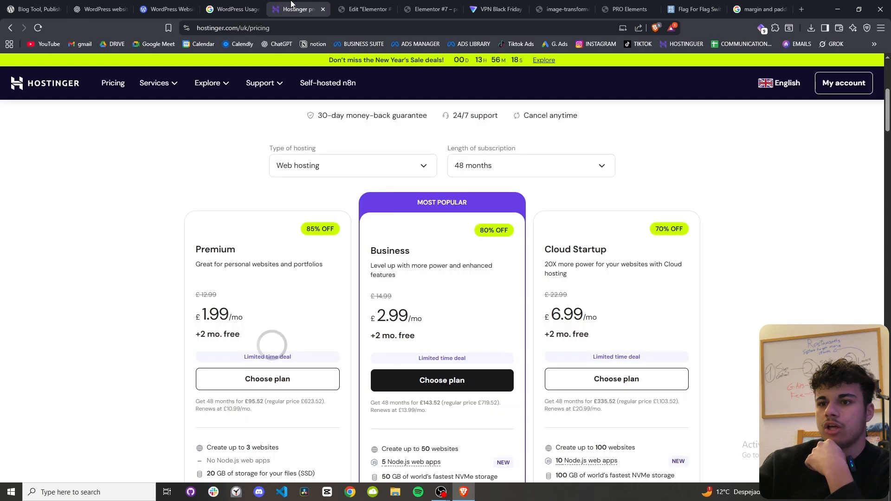
click(236, 8)
click(381, 7)
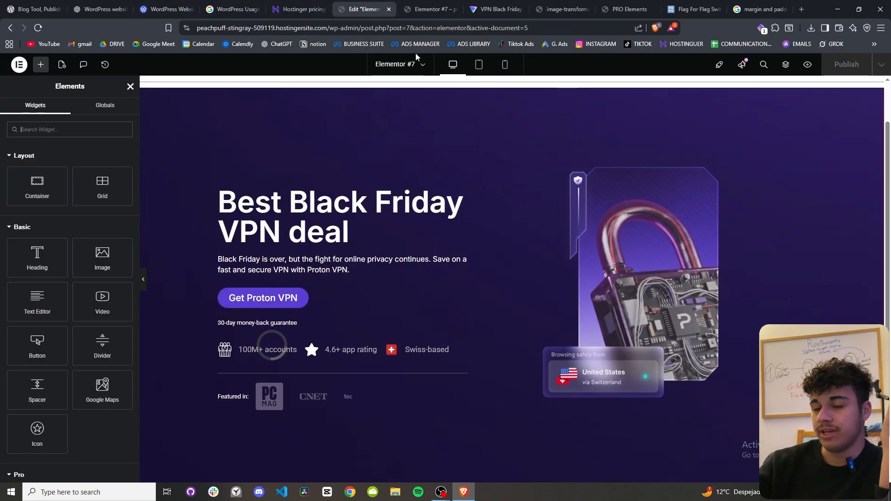
click(38, 28)
click(430, 9)
click(496, 9)
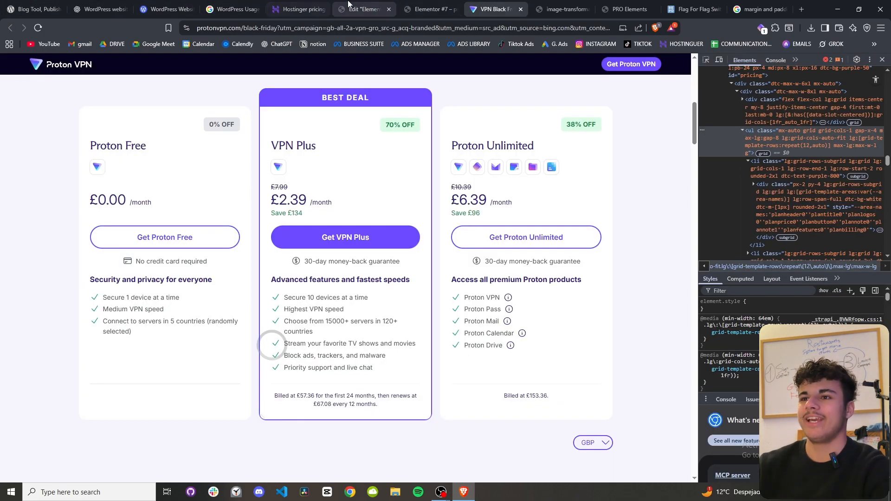
Close the developer tools and compare the original three-card pricing section with the rebuilt page in the editor and preview.
scroll(565, 138, up, 2)
click(882, 60)
scroll(589, 255, down, 7)
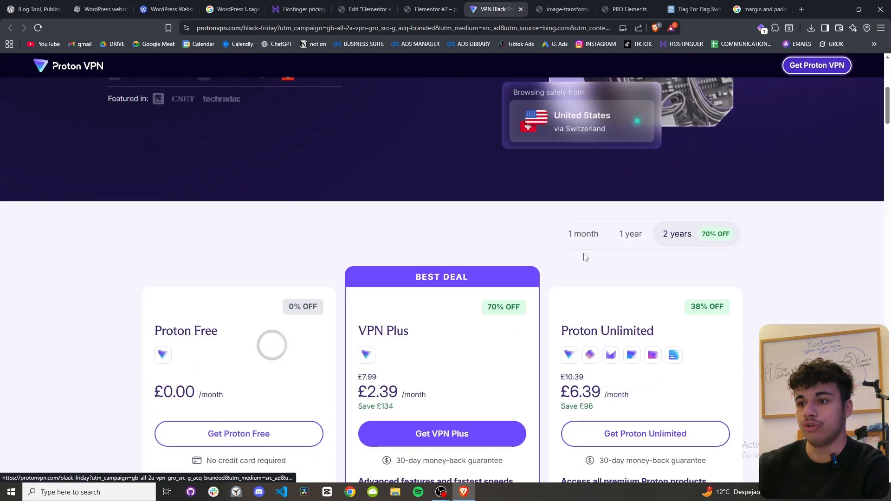
scroll(430, 366, down, 2)
scroll(430, 366, up, 1)
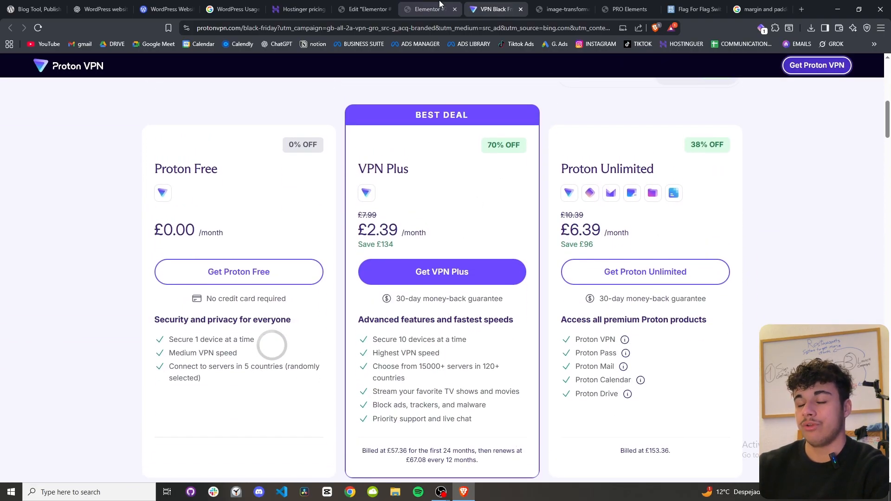
click(387, 5)
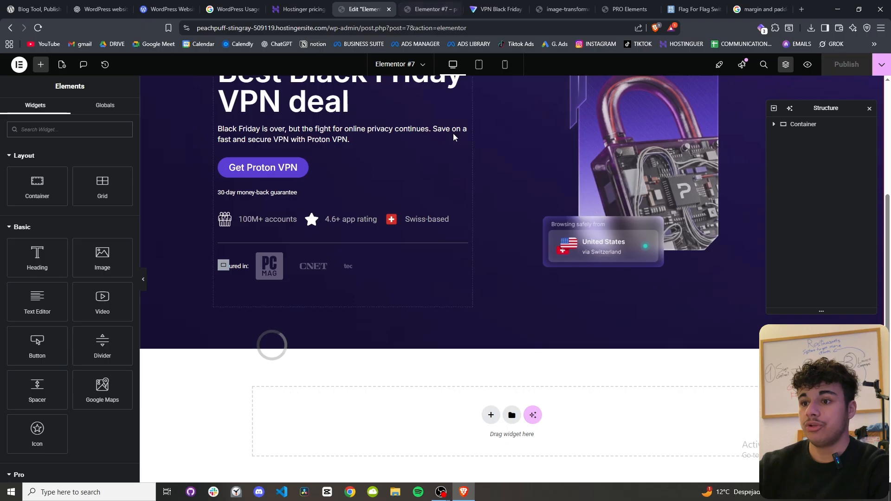
click(444, 4)
click(377, 5)
click(432, 7)
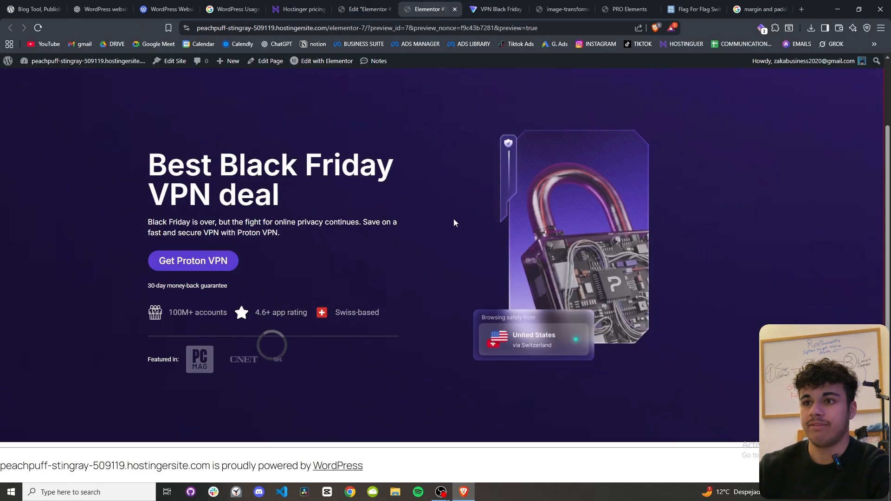
click(496, 9)
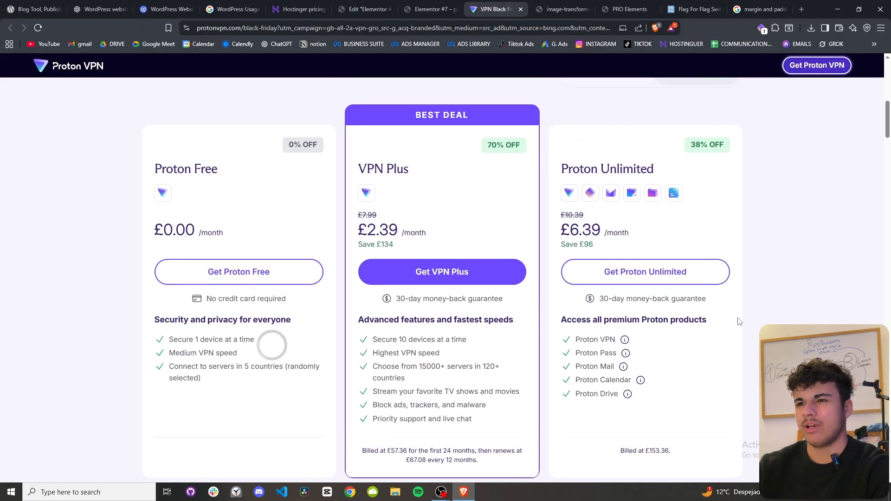
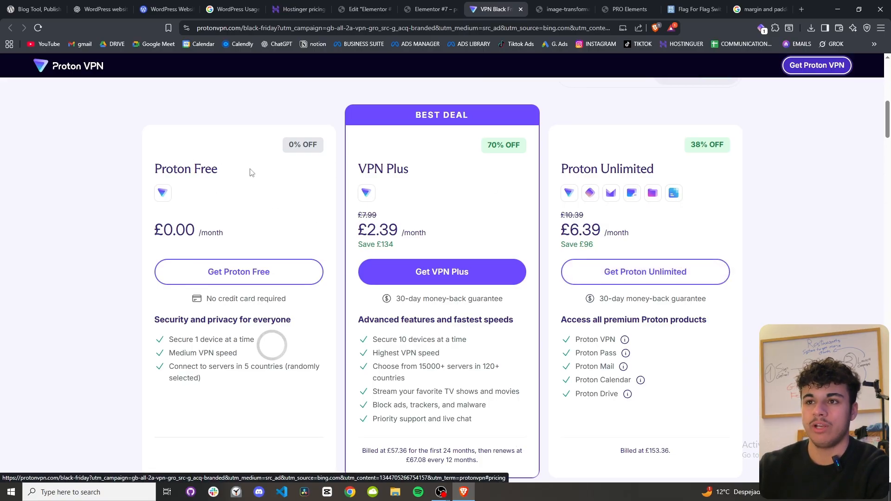
Add a grid with three columns and one row below the hero section in Elementor.
click(366, 9)
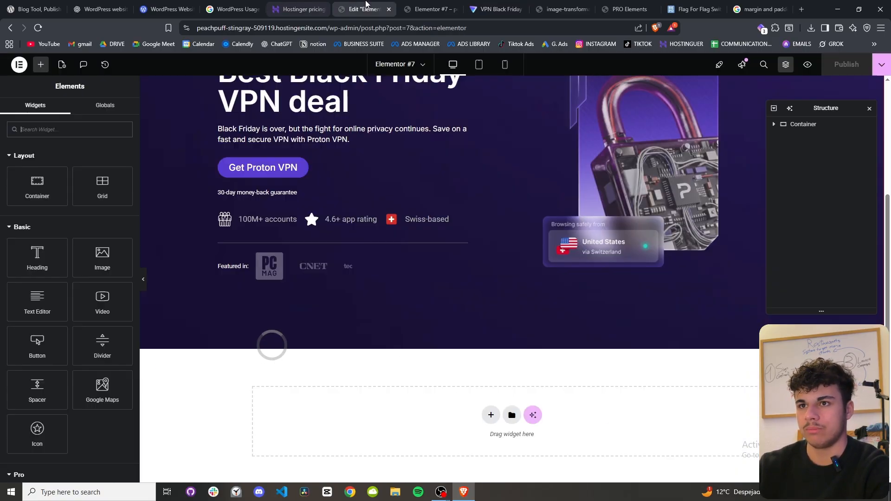
scroll(464, 352, down, 1)
click(490, 368)
click(541, 398)
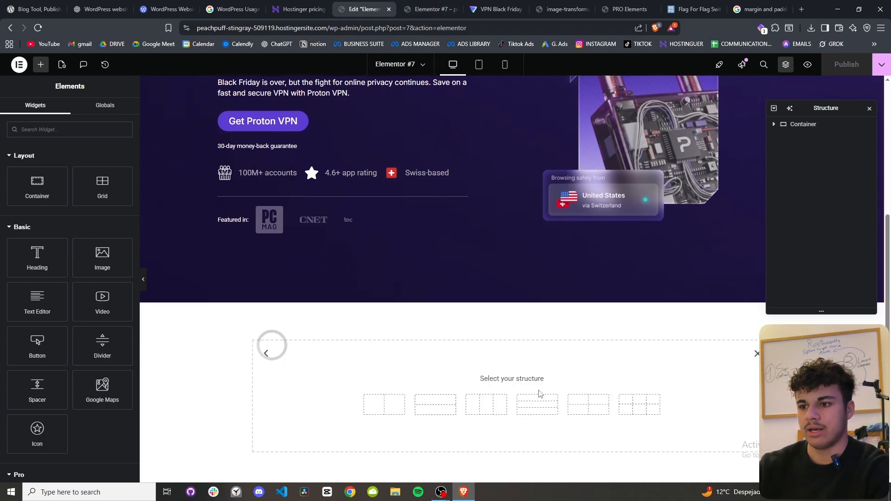
click(488, 403)
scroll(277, 345, down, 1)
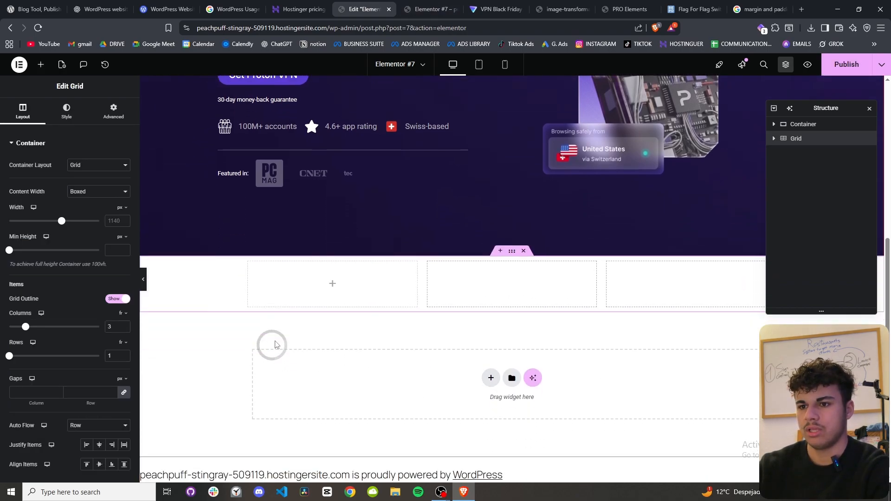
Set the new grid's top margin alone to 53 px, keeping its other margins at 0.
click(112, 115)
drag(19, 187, 172, 250)
click(125, 175)
scroll(172, 249, down, 1)
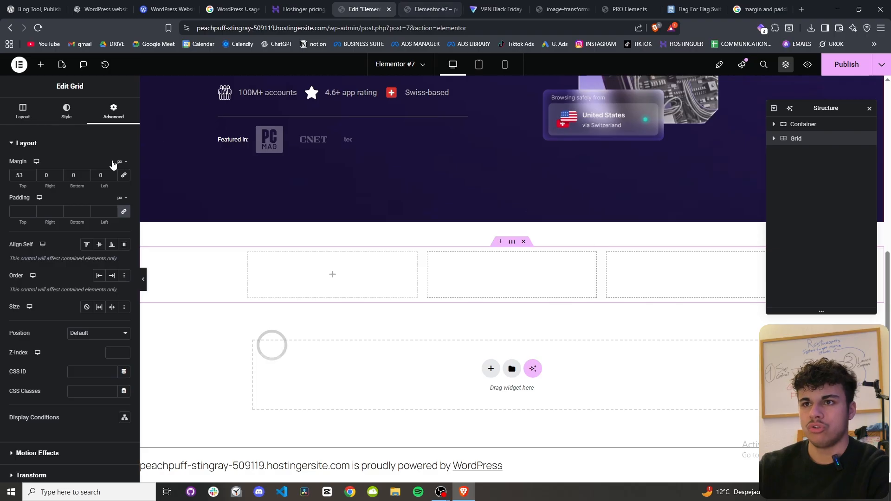
Place one container in each of the new grid's three columns.
click(41, 64)
drag(29, 191, 287, 281)
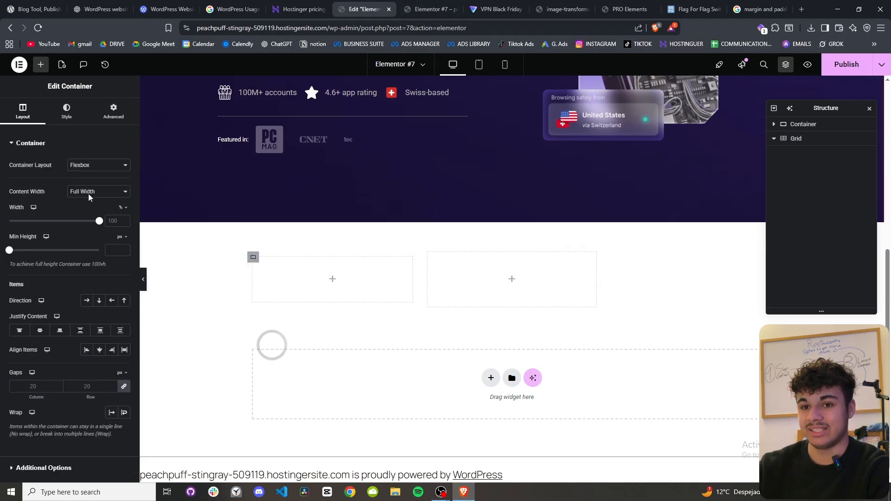
click(41, 64)
drag(64, 169, 555, 291)
click(41, 64)
drag(37, 186, 671, 262)
Close the page preview and examine the title, price, discount badge and feature list of the Proton Free card.
click(429, 10)
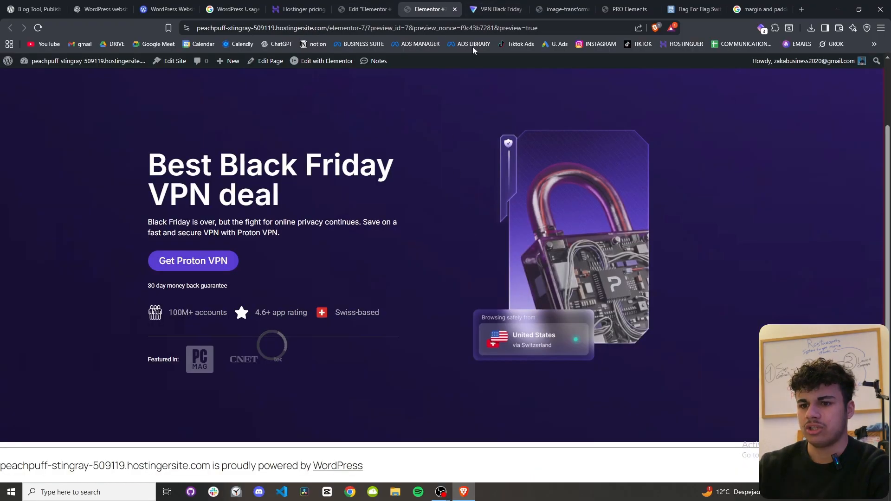
click(454, 9)
drag(155, 169, 220, 174)
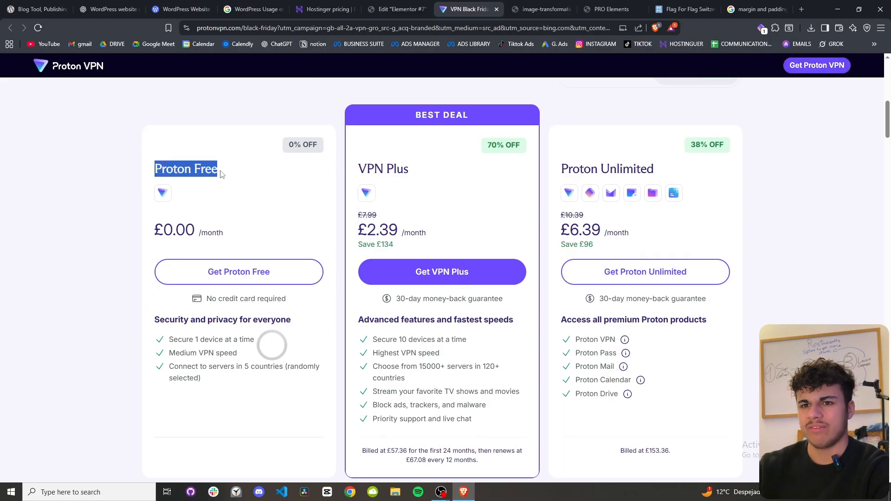
drag(154, 231, 212, 231)
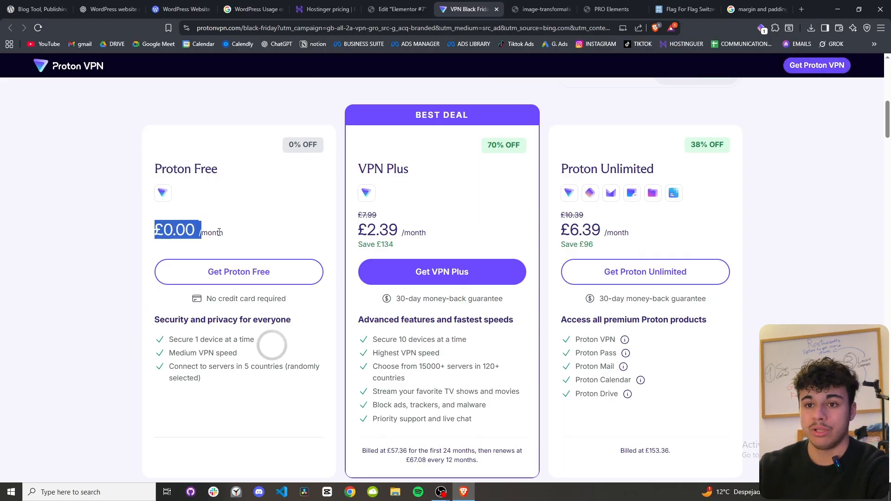
click(237, 238)
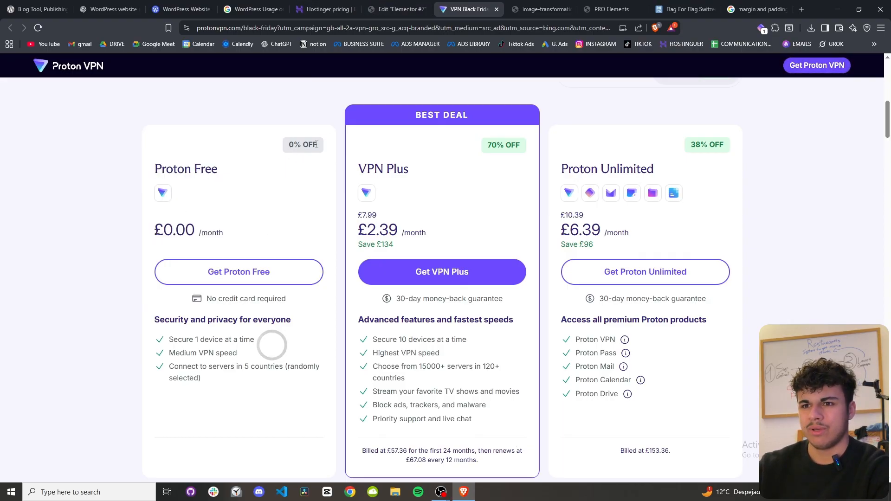
click(420, 5)
click(463, 4)
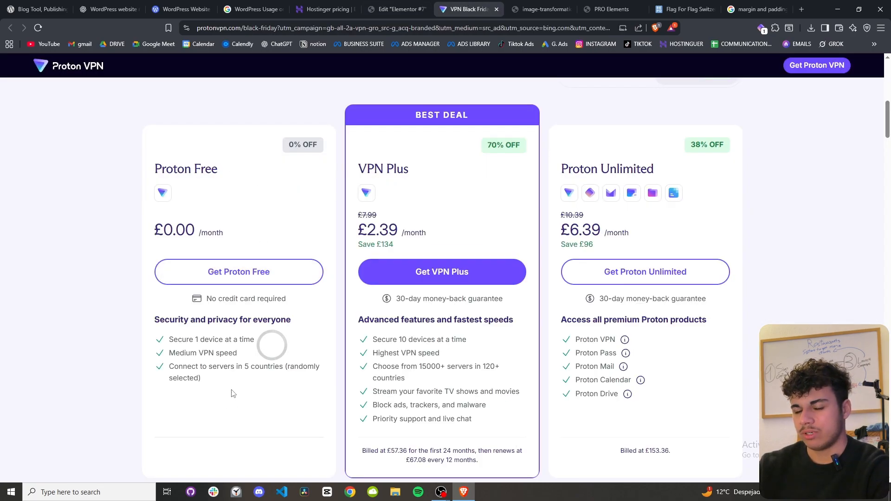
scroll(231, 391, down, 1)
scroll(230, 393, up, 1)
scroll(237, 397, down, 1)
scroll(294, 280, up, 1)
scroll(294, 287, down, 1)
scroll(335, 139, up, 1)
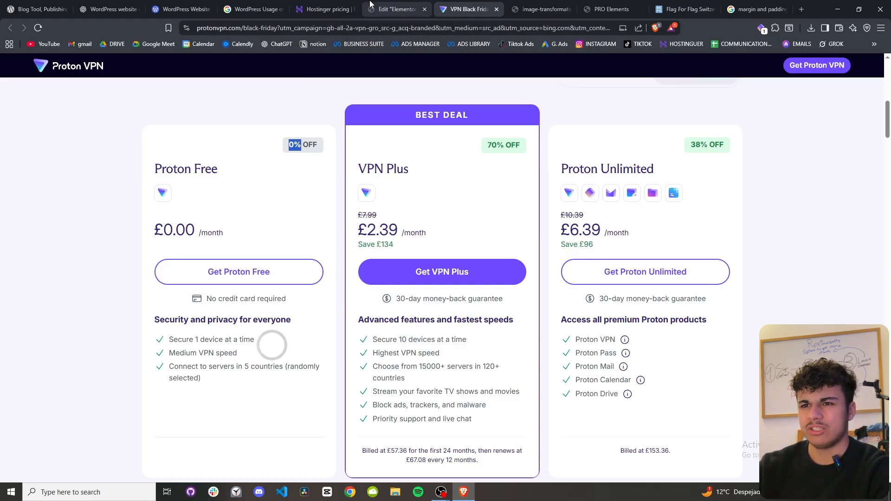
scroll(69, 189, up, 2)
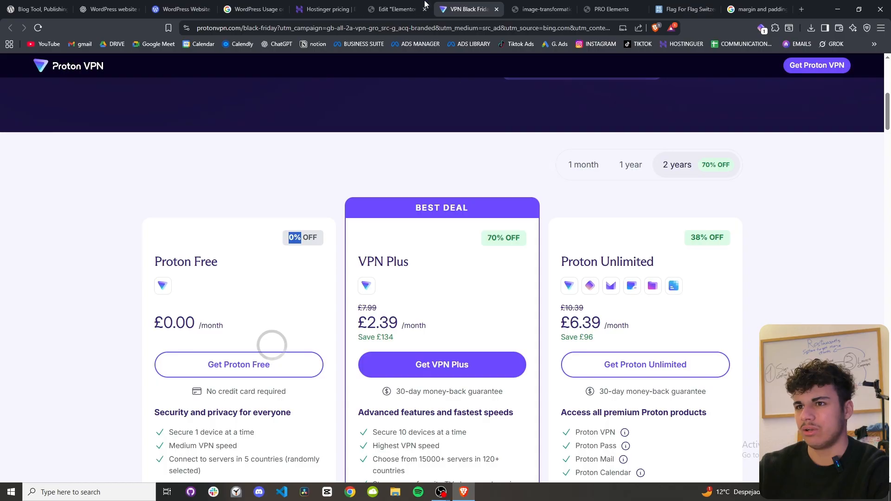
Switch back to the editor, select the three-column grid, and set its background type to Classic.
click(426, 5)
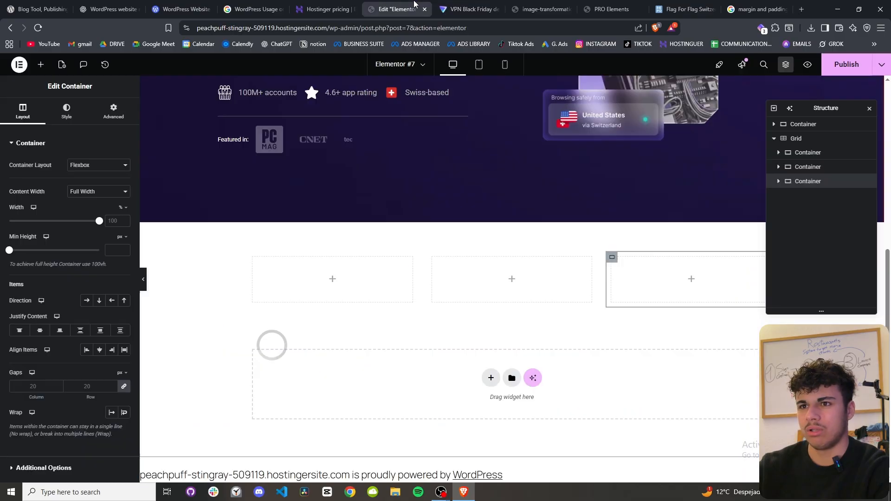
click(333, 281)
click(511, 246)
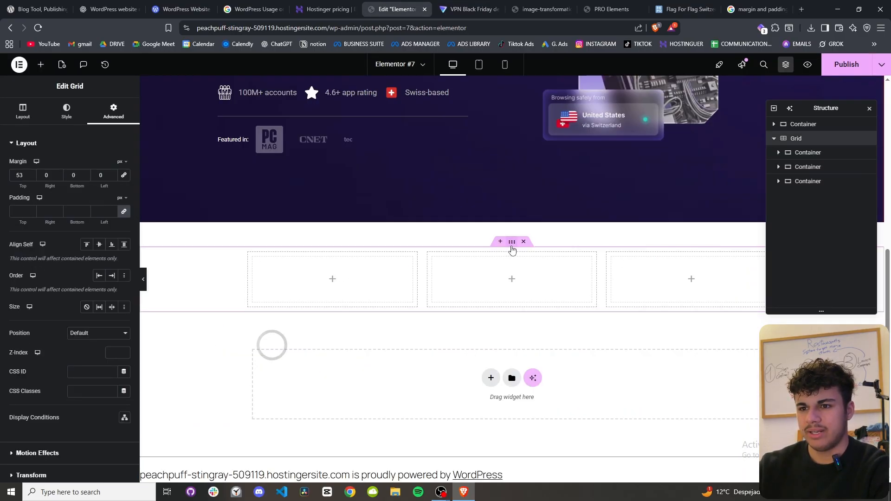
click(70, 114)
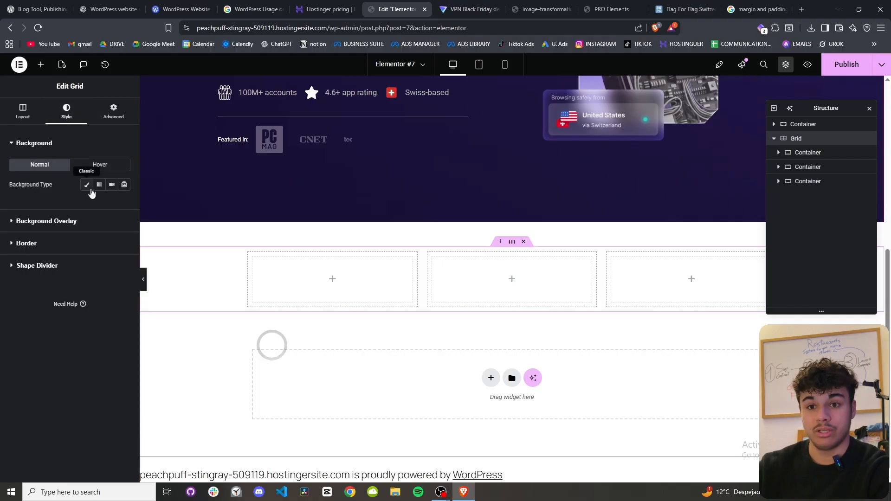
click(469, 9)
click(394, 8)
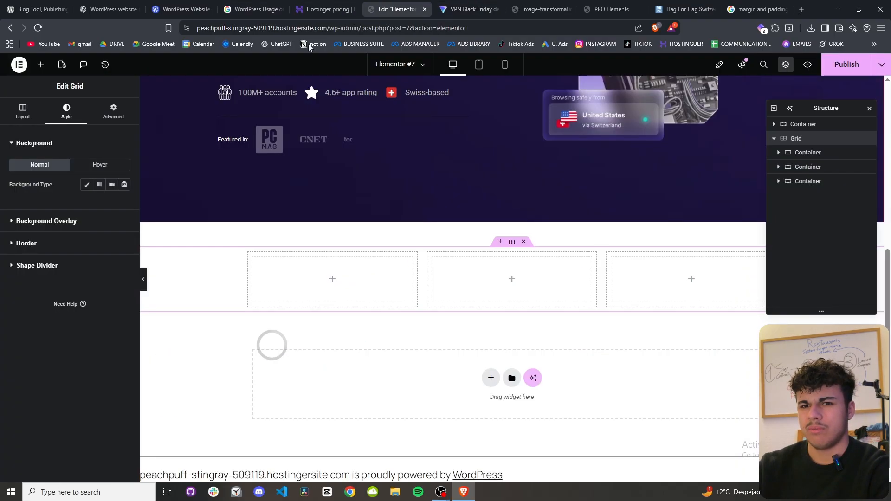
click(89, 185)
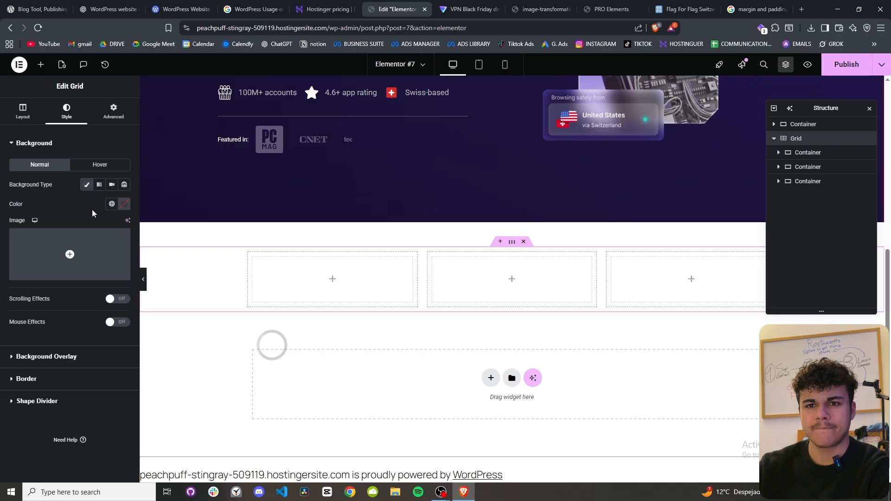
Give the grid a classic background overlay in a pale greyish-pink colour.
click(34, 144)
click(73, 166)
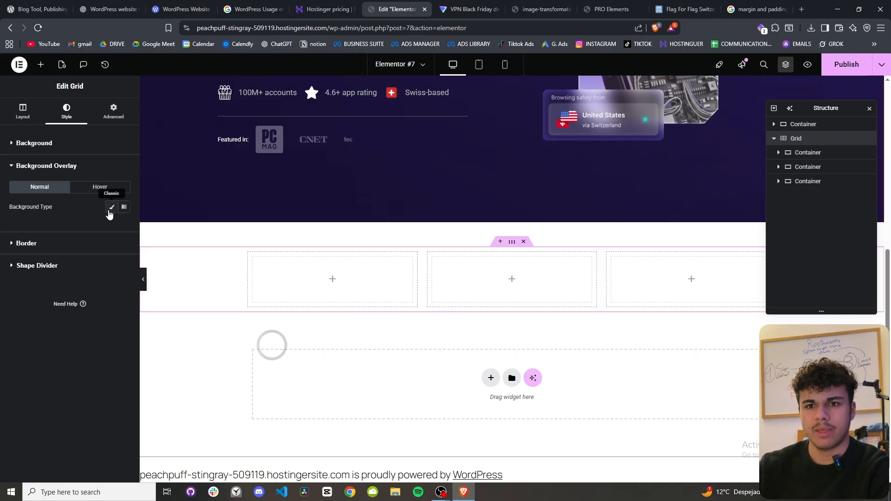
click(111, 207)
click(124, 227)
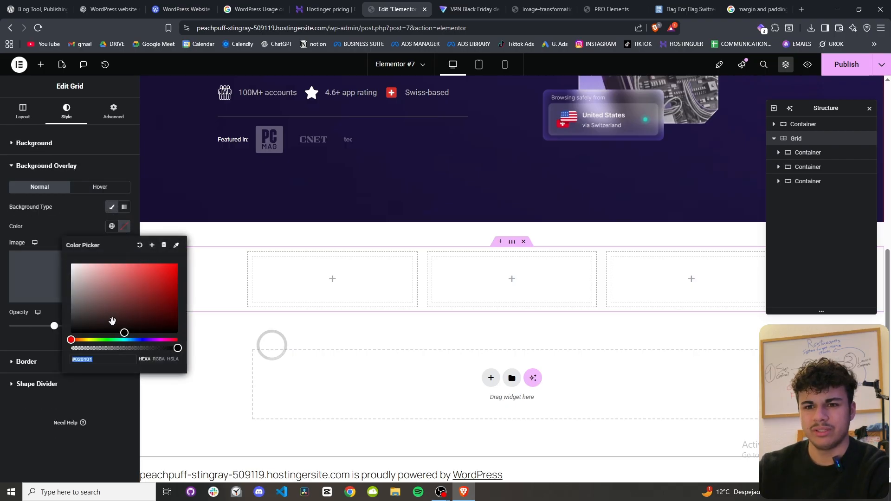
mouse_move(75, 339)
mouse_down()
mouse_move(163, 341)
mouse_move(75, 340)
mouse_up()
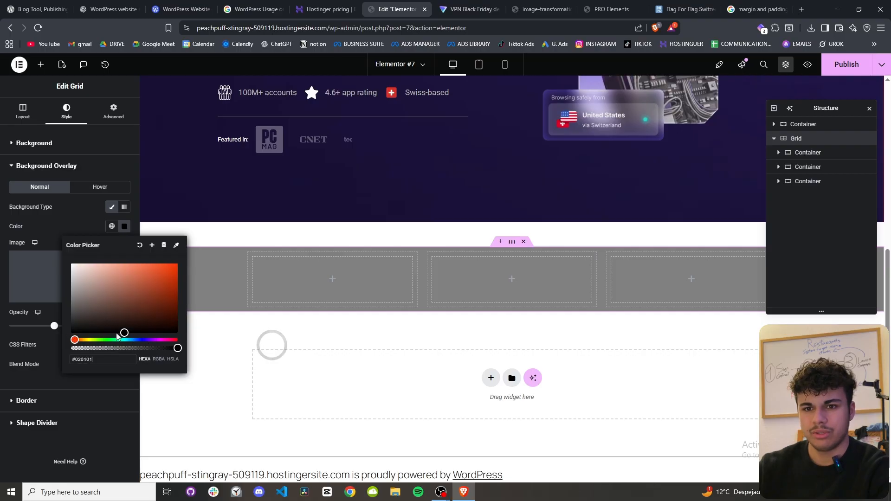
click(85, 276)
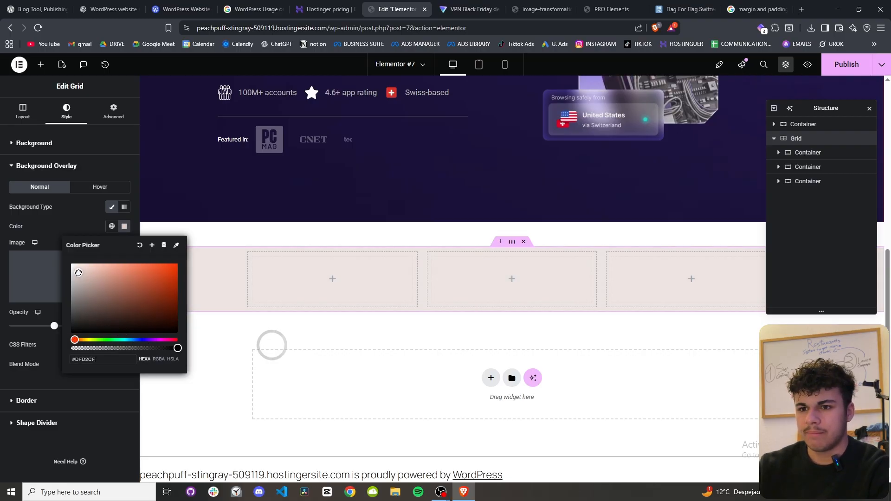
click(242, 344)
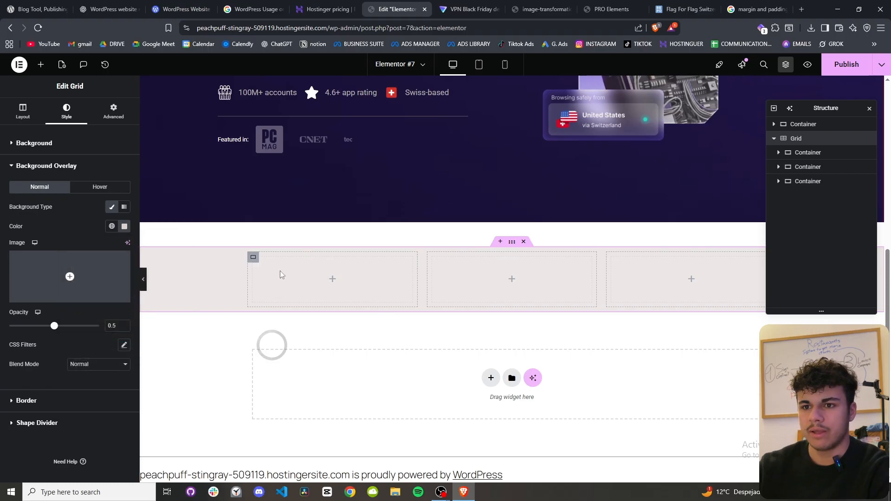
Check the Proton VPN pricing cards, add a Button widget to the grid's first container, and align it right.
click(349, 8)
click(474, 6)
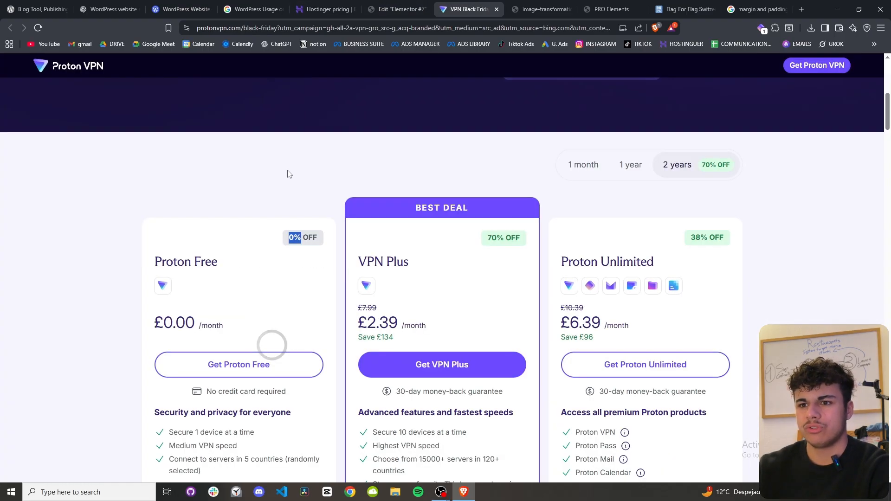
scroll(222, 178, down, 2)
drag(161, 164, 187, 167)
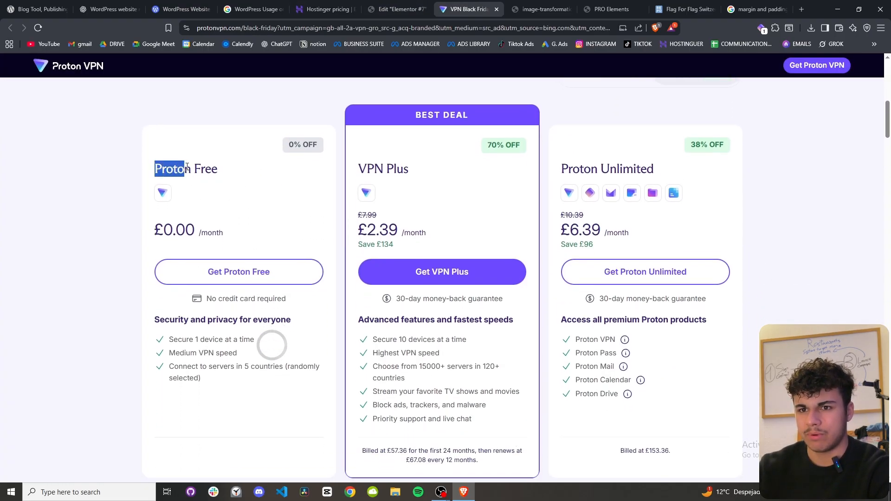
click(415, 4)
click(41, 64)
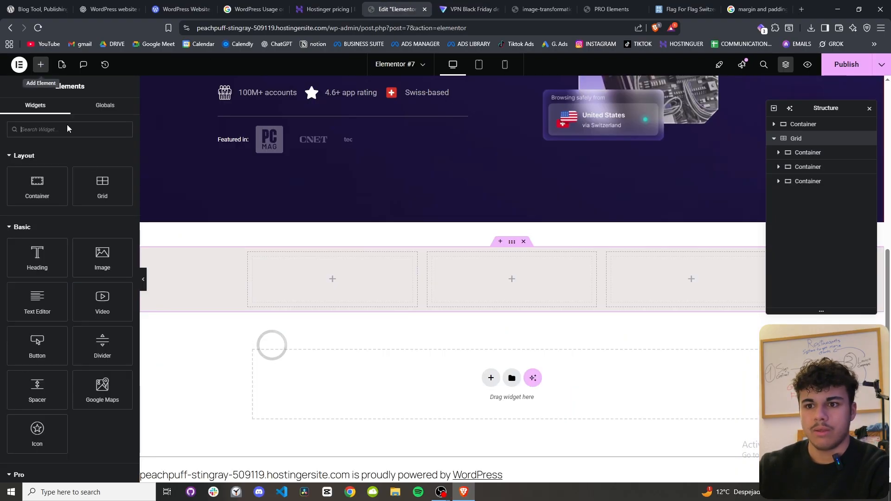
click(56, 129)
text(button)
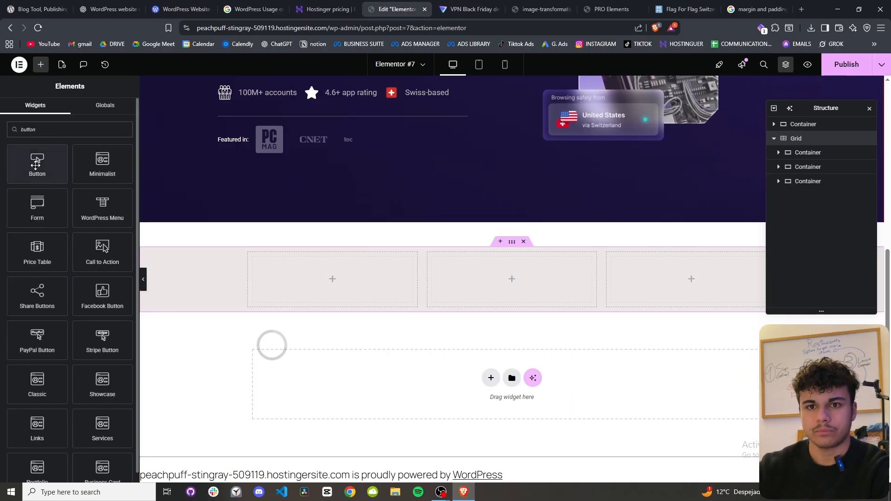
drag(38, 162, 379, 269)
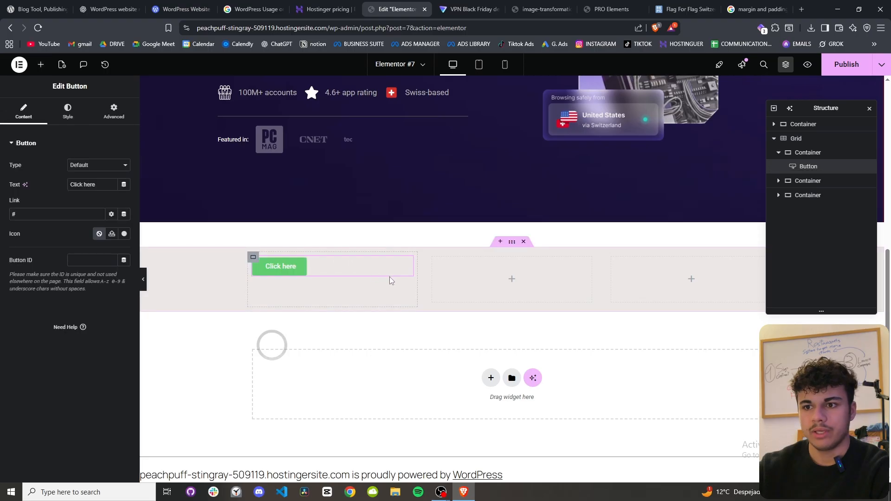
click(84, 119)
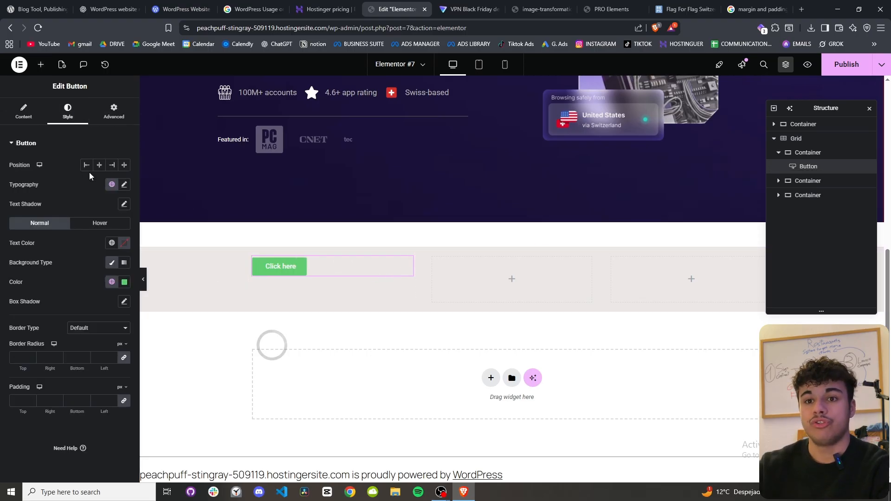
click(113, 165)
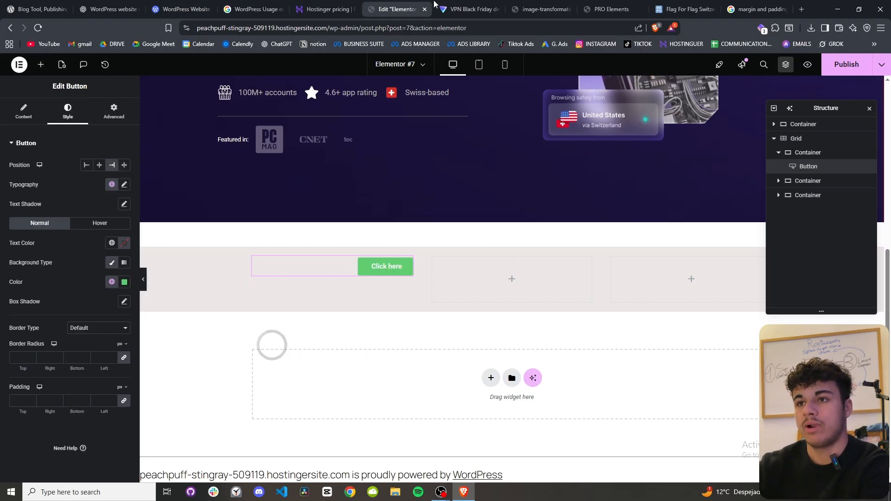
Add a Heading widget below the button in the grid's first container.
click(460, 9)
click(397, 9)
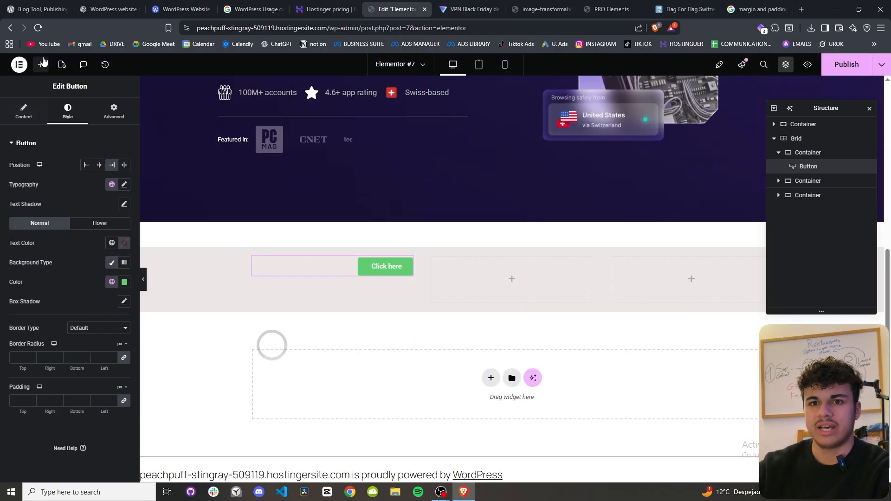
click(40, 64)
drag(37, 258, 302, 283)
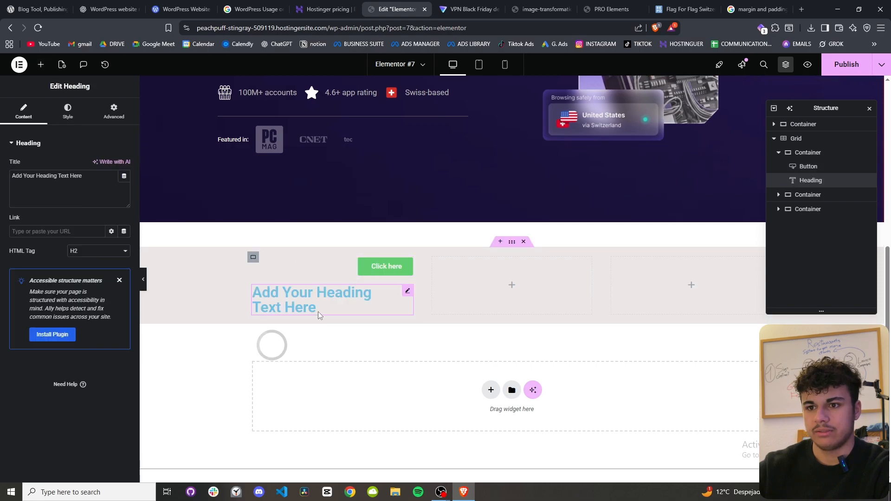
click(68, 112)
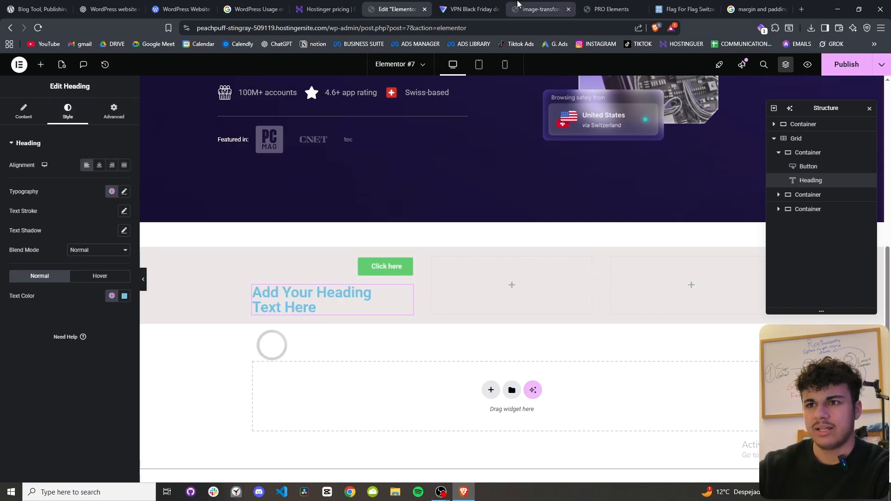
Add an Icon widget below the heading in the first container, following the Proton Free card layout.
key(ctrl+Tab)
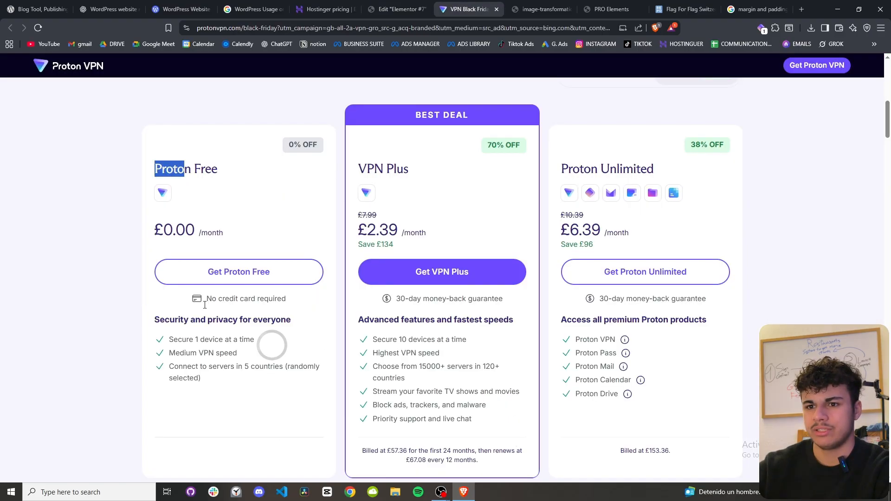
click(371, 4)
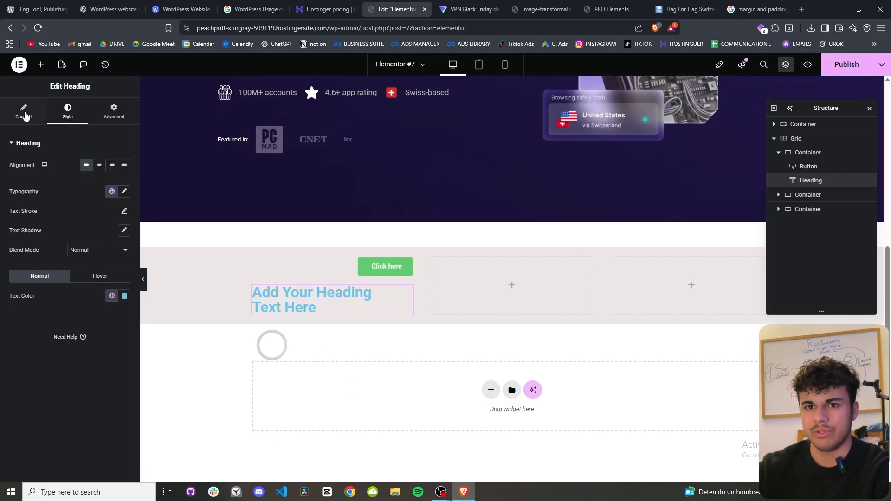
click(40, 64)
text(icon)
drag(37, 162, 291, 319)
Add a second Heading widget below the star icon to match the price line of the reference card.
click(468, 9)
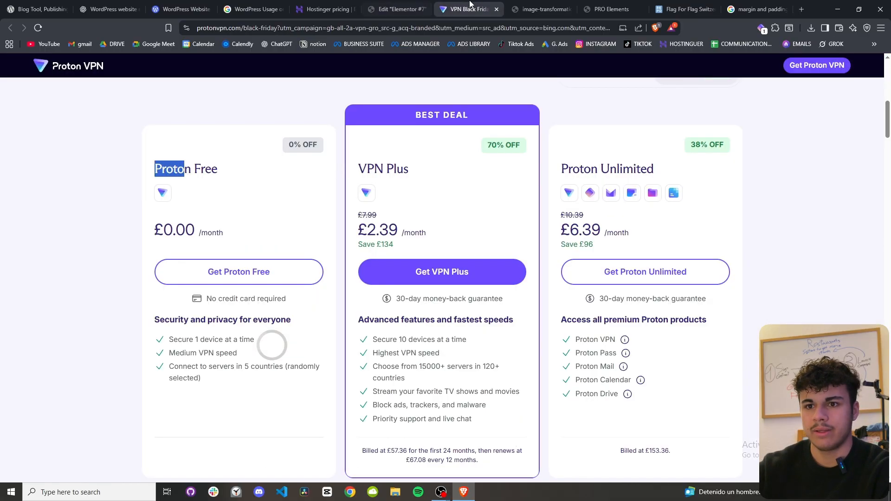
double_click(165, 230)
click(397, 8)
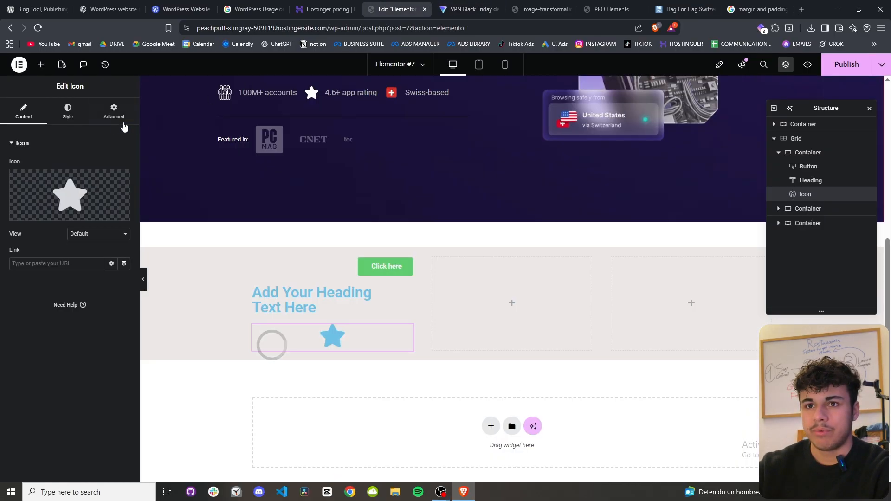
click(41, 65)
drag(58, 255, 315, 350)
key(ctrl+Tab)
key(ctrl+shift+Tab)
click(68, 112)
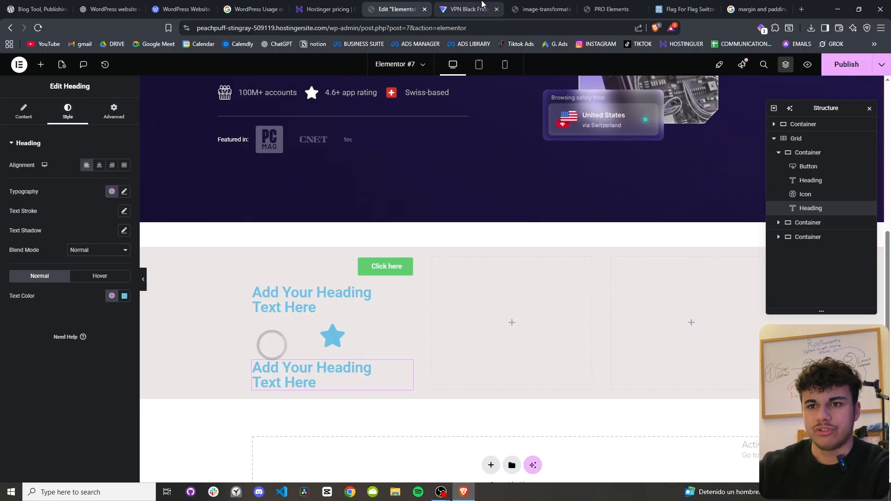
Add a second Button widget below the lower heading in the first container.
click(478, 4)
scroll(231, 244, down, 1)
key(ctrl+shift+Tab)
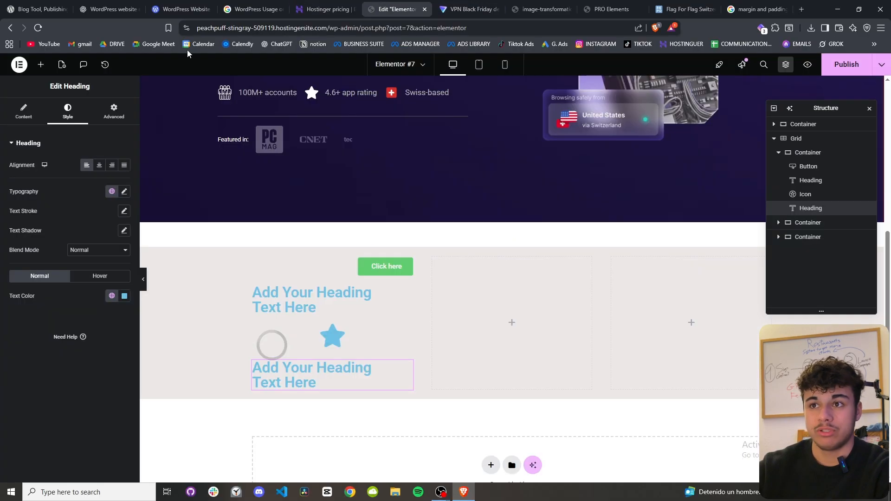
click(41, 64)
text(butt)
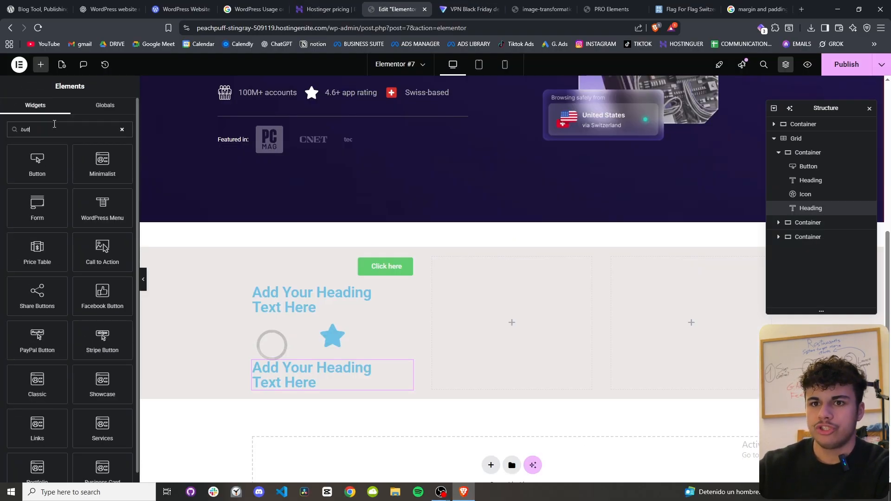
text(on)
drag(44, 170, 318, 392)
scroll(323, 277, down, 1)
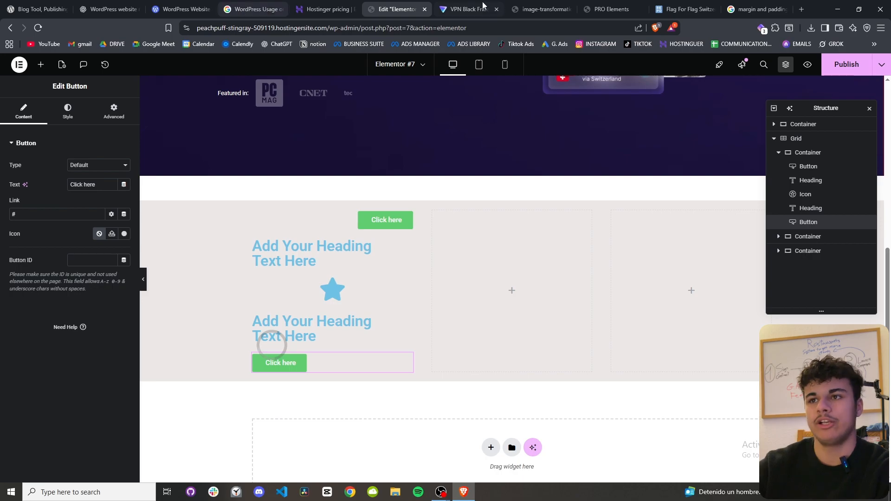
Add an Icon List widget below the second button in the first container.
click(445, 9)
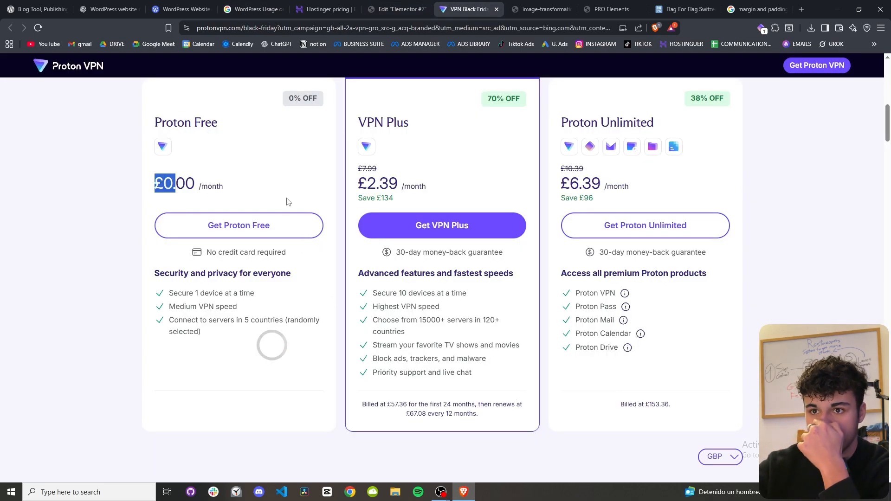
click(396, 9)
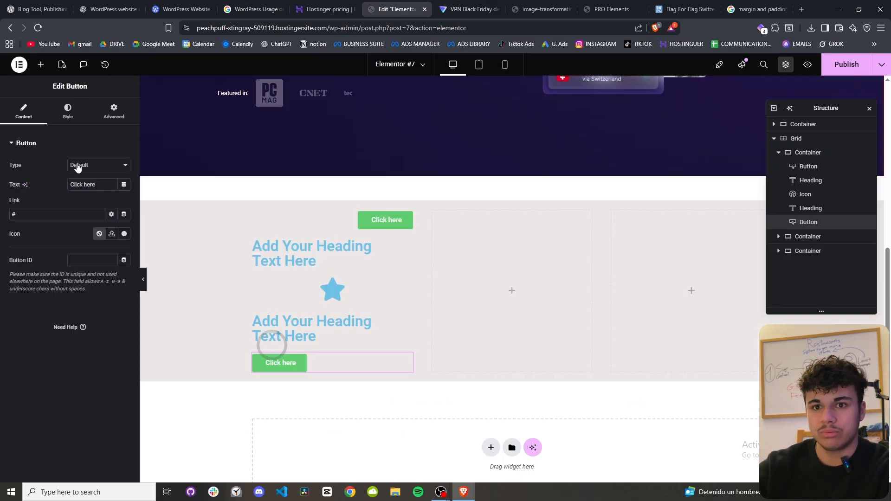
click(344, 282)
click(41, 65)
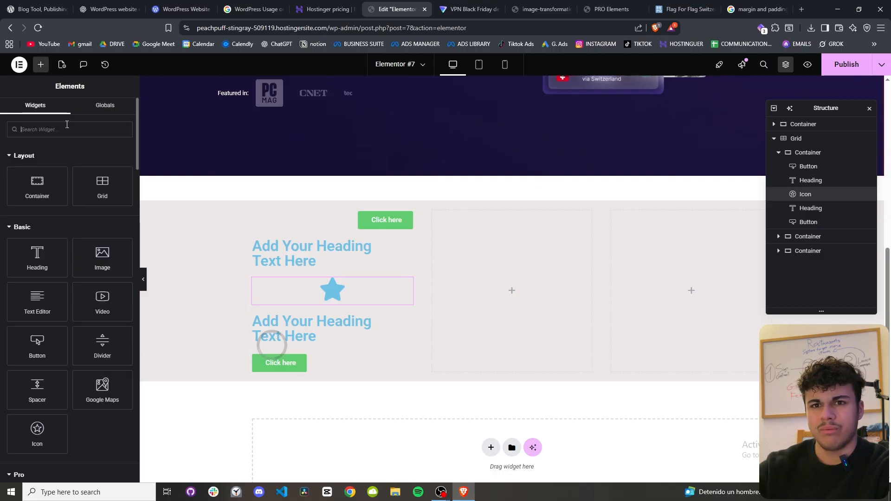
click(74, 129)
text(icon)
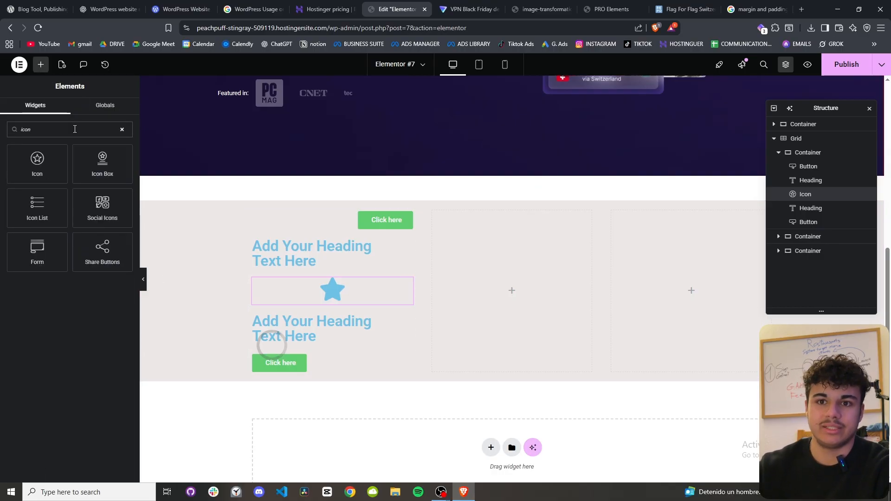
drag(37, 208, 323, 374)
Remove List Item #3 and List Item #2 from the icon list.
click(317, 293)
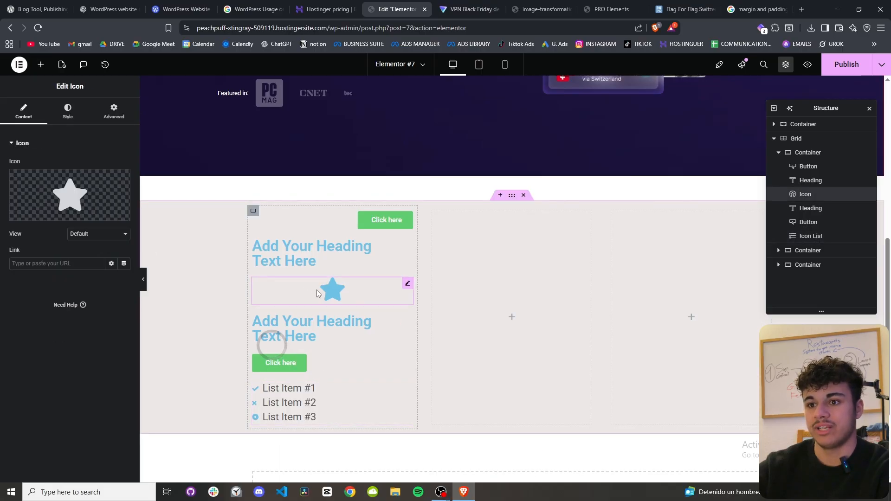
click(341, 388)
click(121, 246)
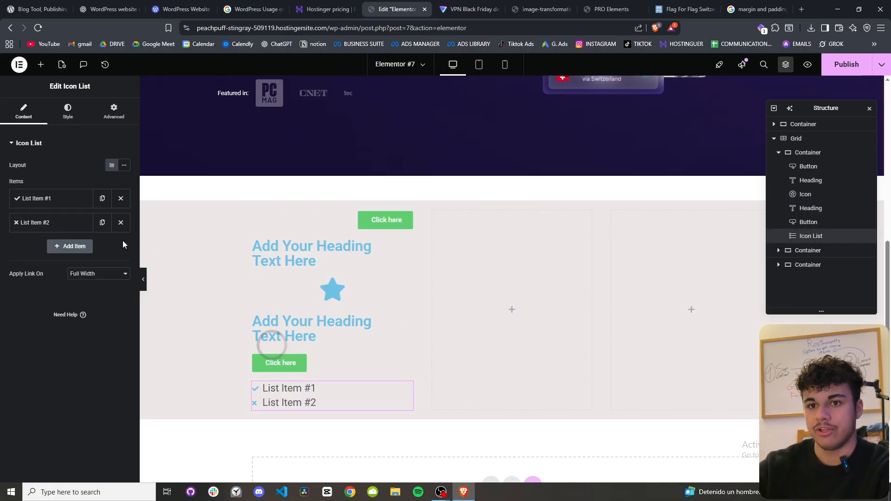
click(121, 222)
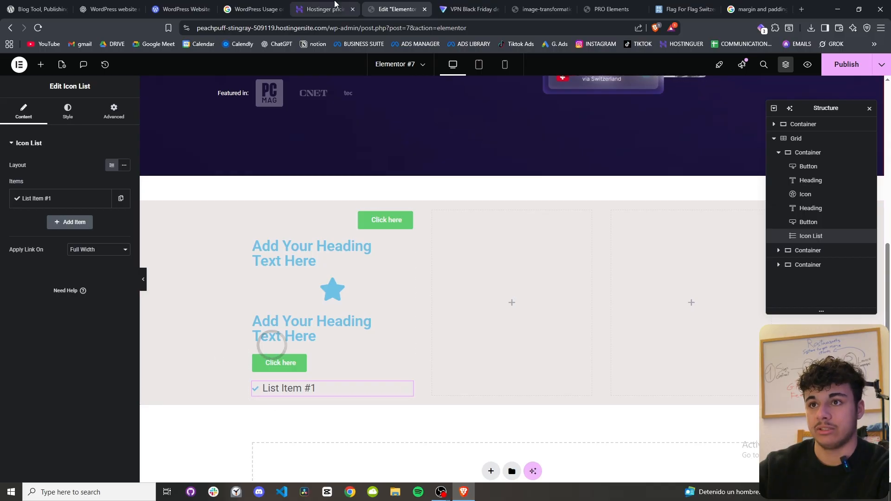
Add a third Heading widget below the icon list in the first container.
click(464, 7)
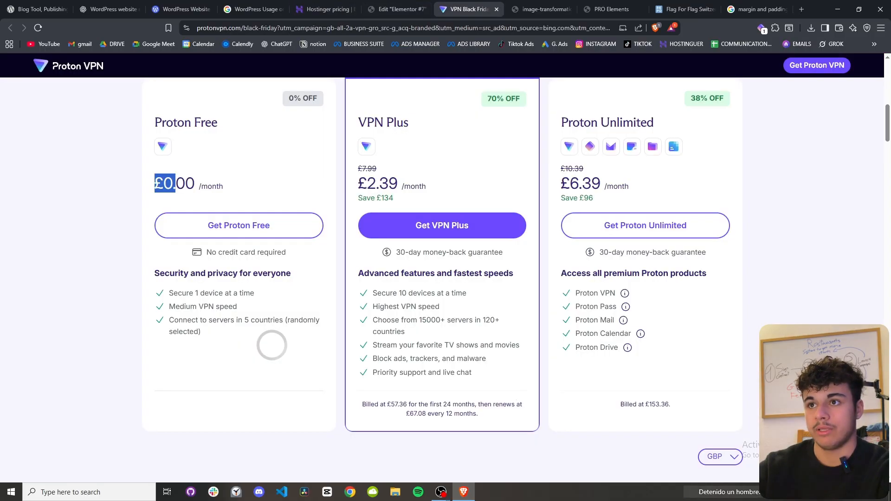
click(386, 4)
click(40, 64)
drag(37, 256, 321, 396)
Review the feature section of the Proton Free card and duplicate the icon list in the first container.
click(466, 9)
drag(154, 273, 276, 273)
drag(169, 292, 236, 336)
click(207, 308)
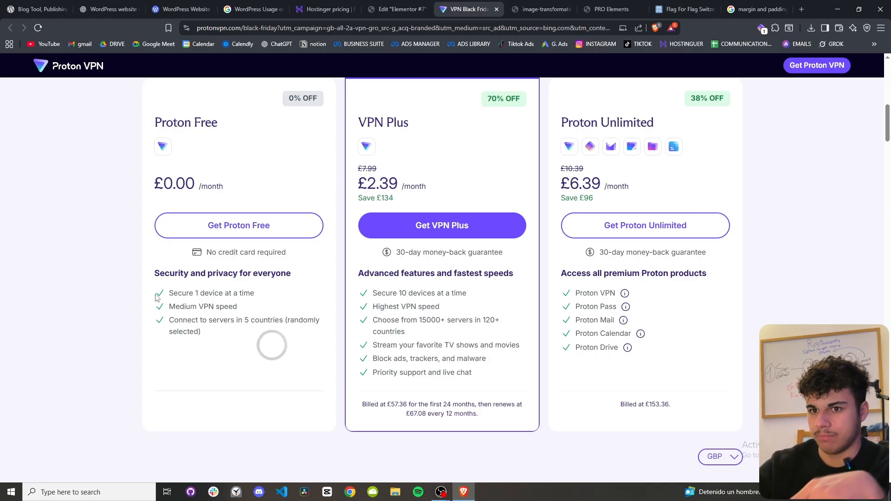
triple_click(176, 294)
click(398, 9)
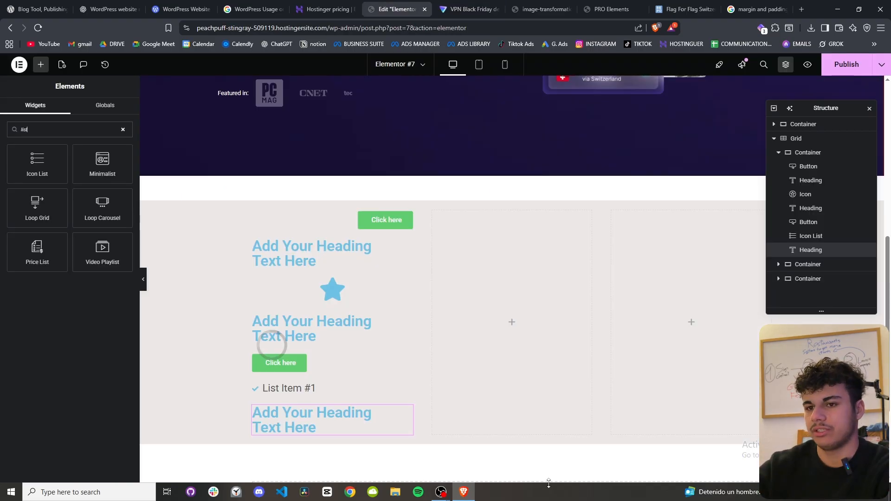
right_click(296, 390)
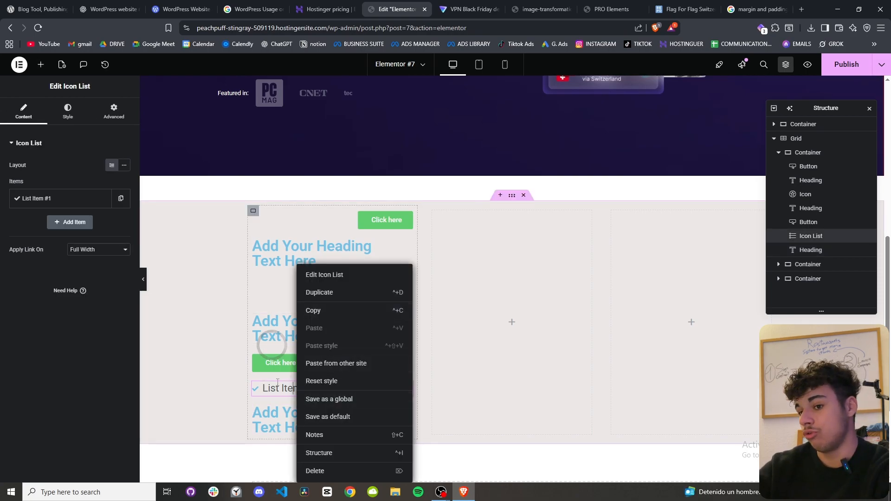
click(325, 292)
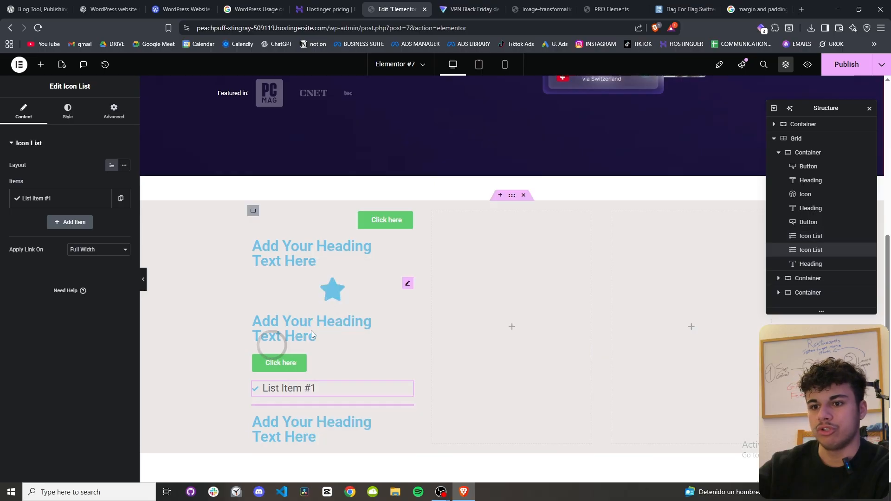
Move the duplicated icon list below the last heading in the first container and duplicate its item twice.
scroll(321, 371, down, 1)
drag(293, 365, 297, 420)
scroll(278, 353, down, 1)
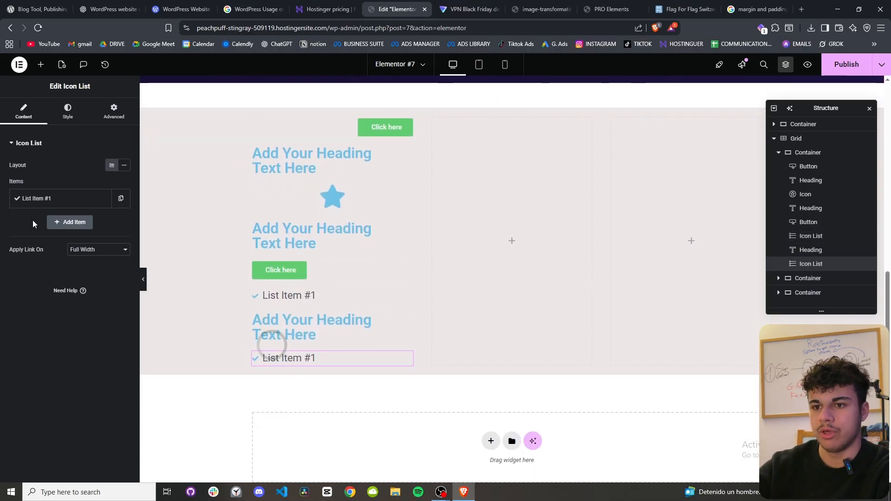
click(121, 198)
click(102, 222)
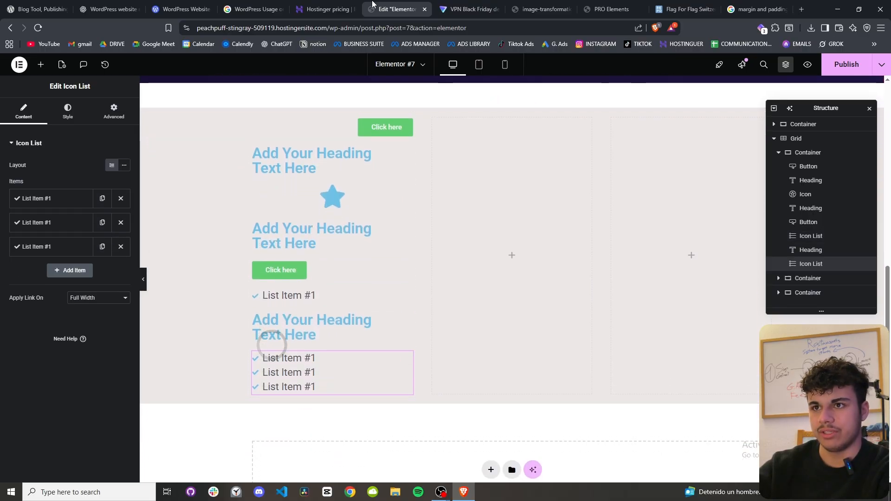
Select the first container's top button for styling and check the discount badge on the Proton Free card.
scroll(391, 319, up, 1)
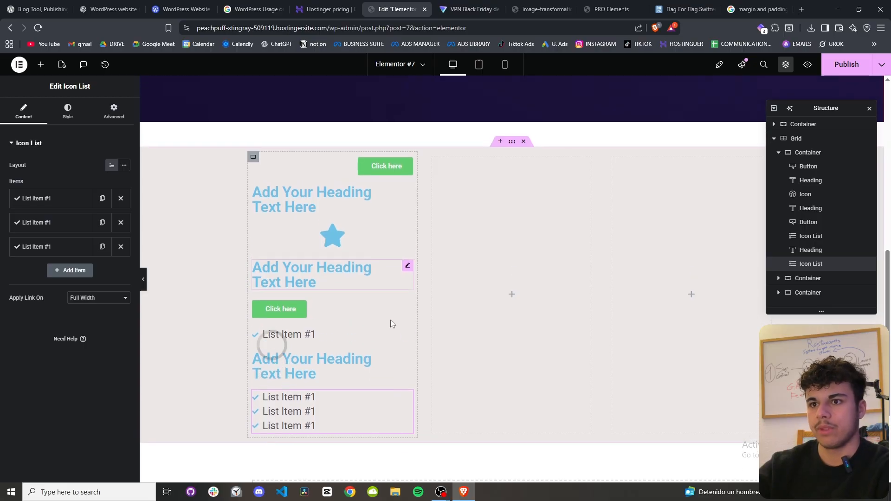
click(338, 179)
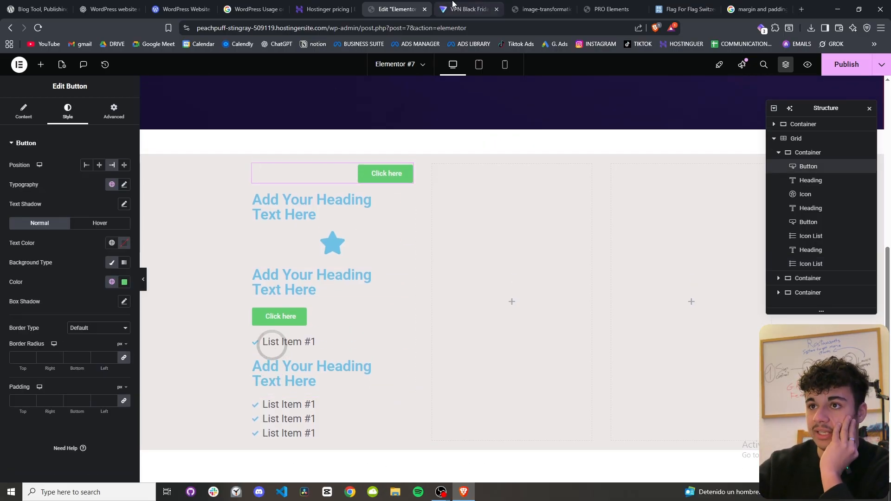
key(ctrl+Tab)
key(ctrl+shift+Tab)
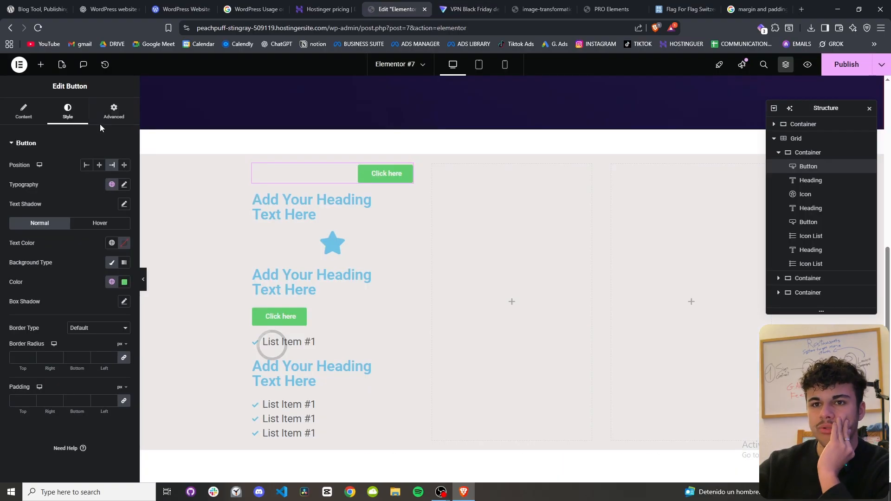
click(124, 267)
click(123, 267)
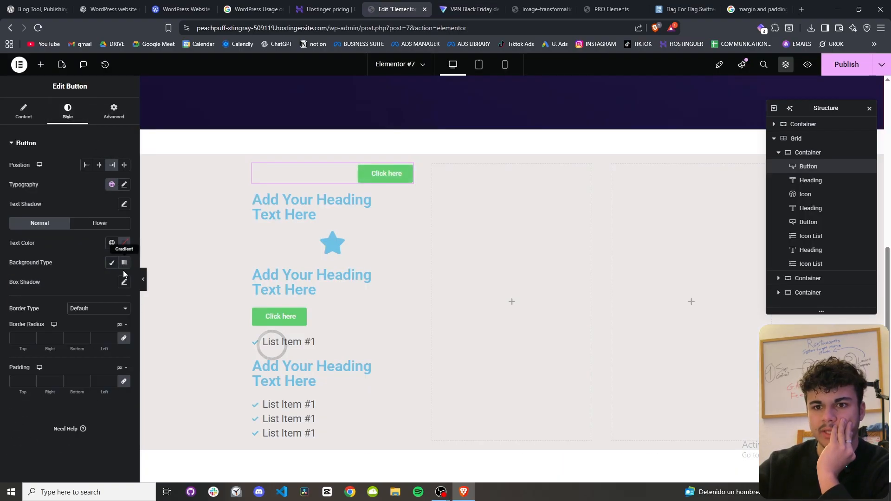
click(112, 263)
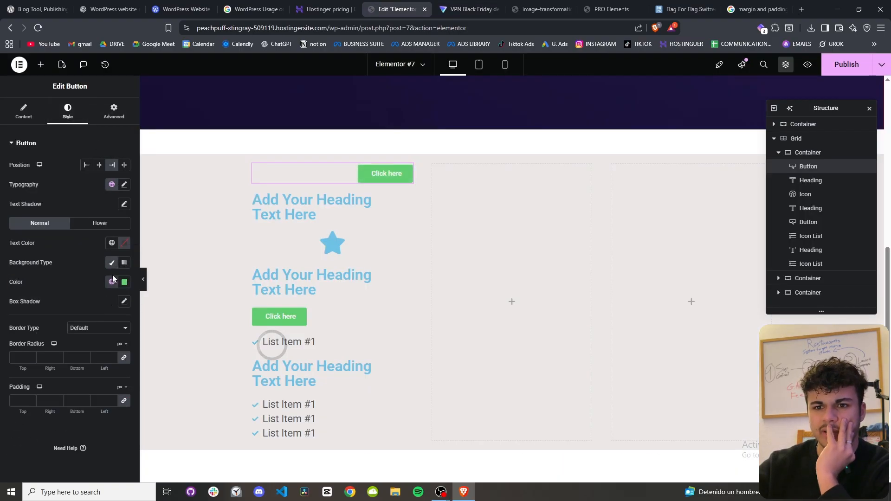
click(111, 263)
click(112, 263)
Set the top button's background colour to the semi-transparent grey #868686AD, comparing it with the Proton Free card's badge.
click(124, 282)
drag(95, 328, 55, 358)
click(464, 8)
click(403, 8)
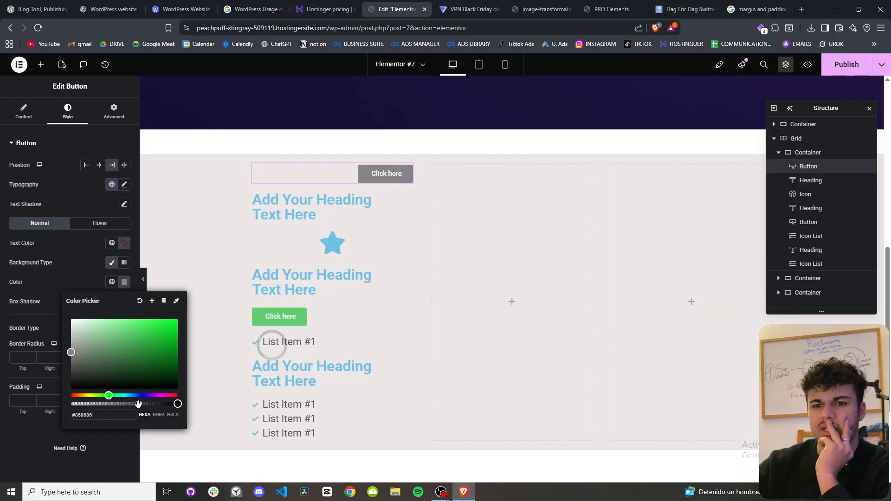
drag(176, 404, 155, 405)
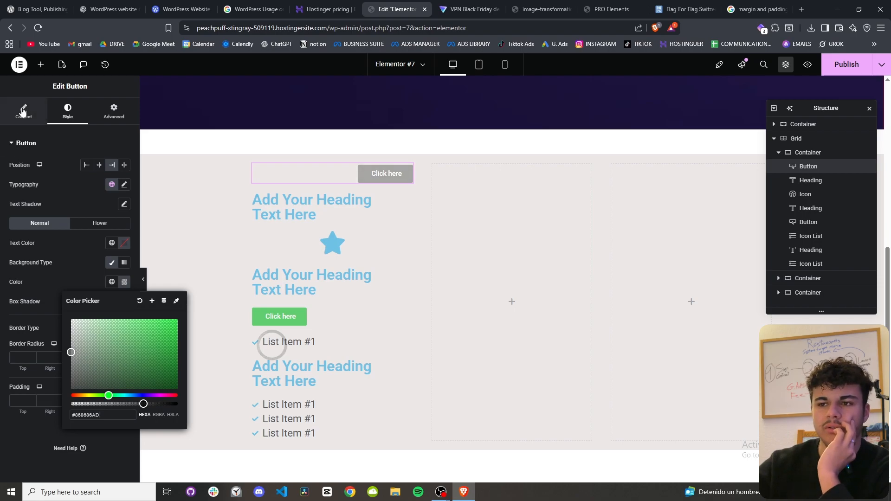
click(468, 9)
click(410, 5)
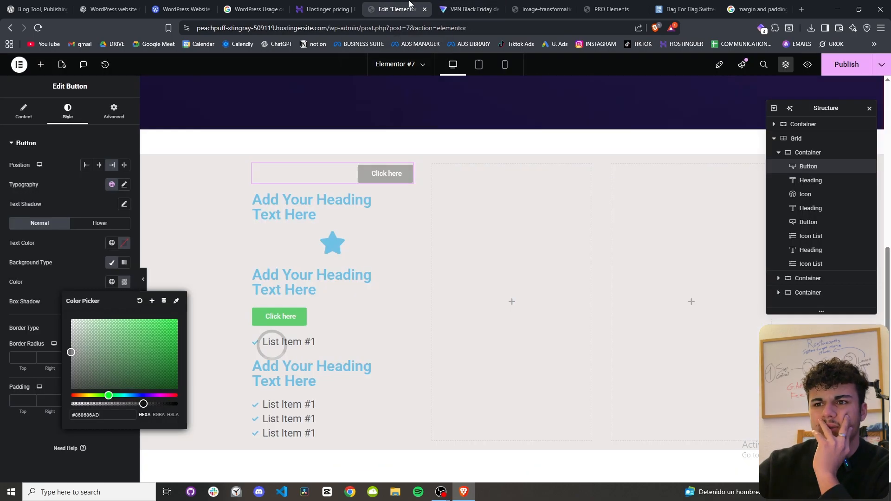
Set the top button's border radius to 13 px on all corners and compare it with the reference badge.
click(1, 355)
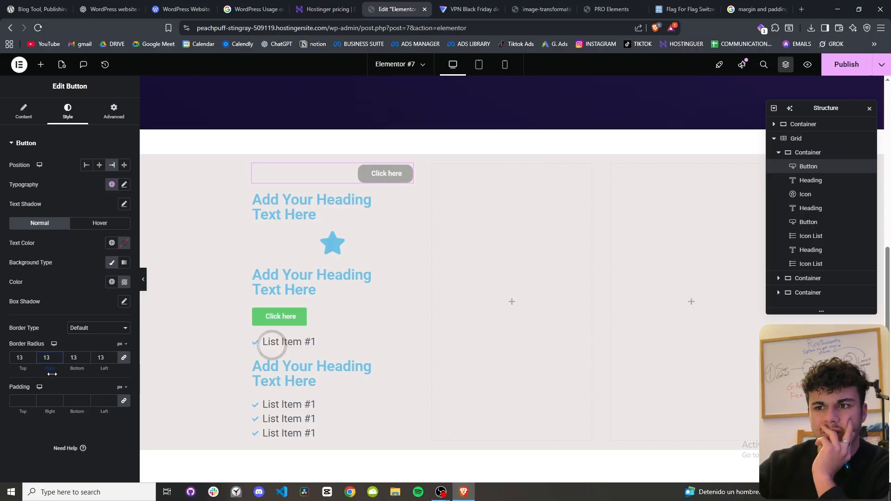
click(469, 9)
click(396, 9)
Change the top button's text to "0% OFF", checking the wording against the Proton Free card.
click(24, 111)
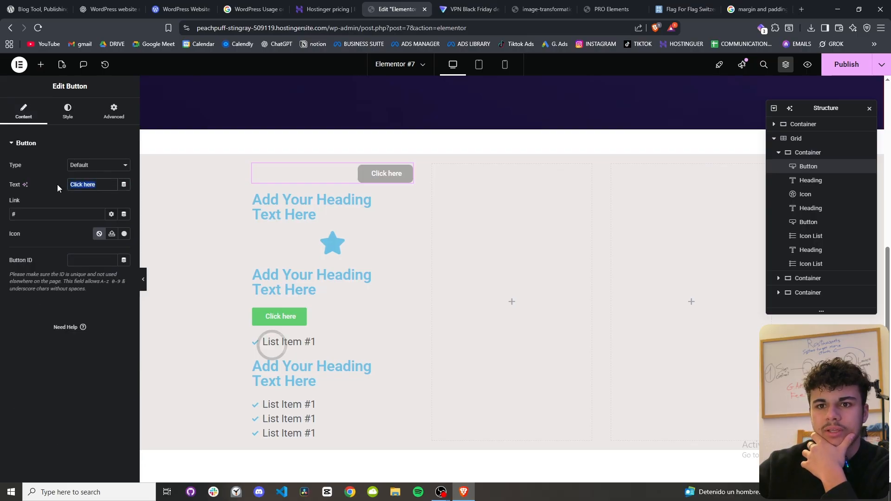
text(0% off)
key(BackSpace)
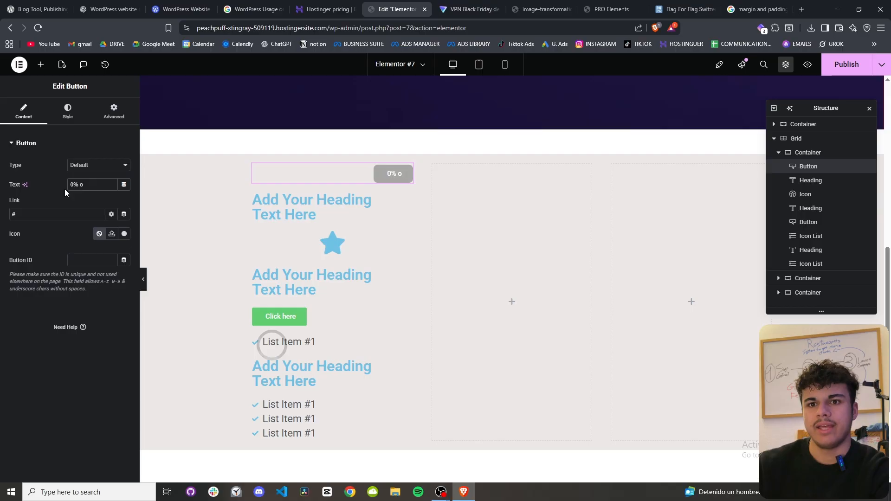
click(467, 9)
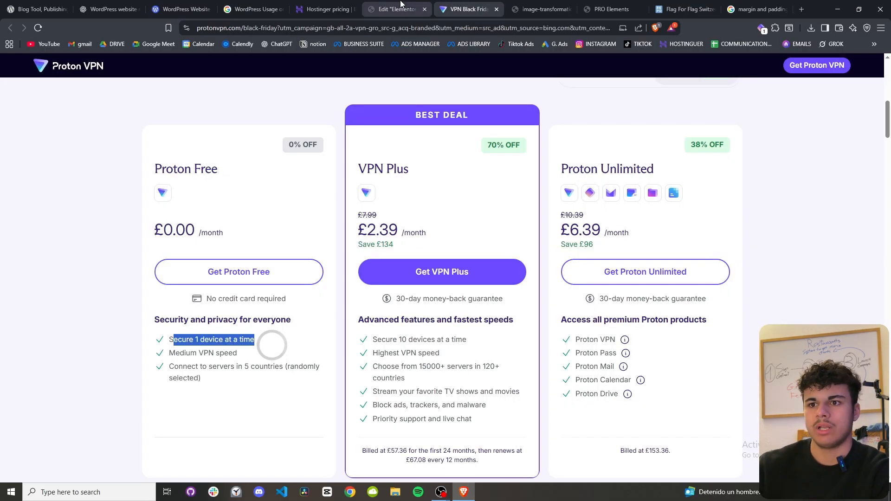
click(401, 4)
Look up the free plan's name on the Proton page and title the first heading "PROTON FREE".
click(493, 4)
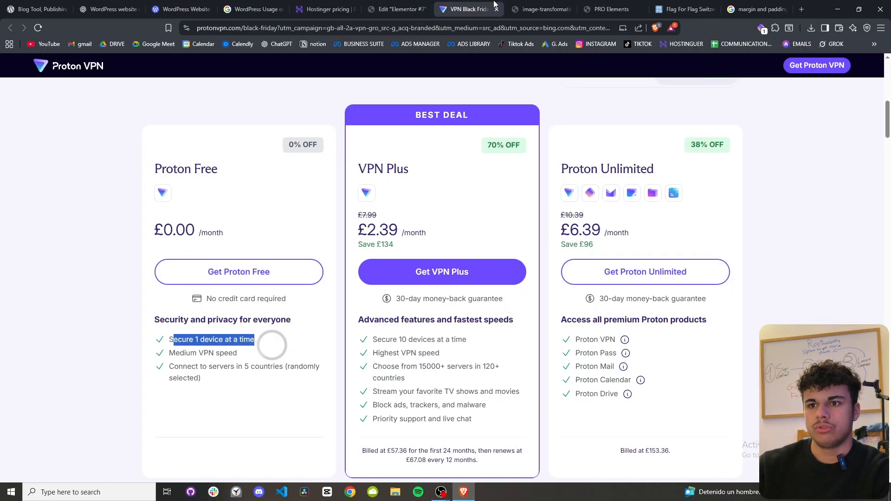
triple_click(190, 171)
click(226, 175)
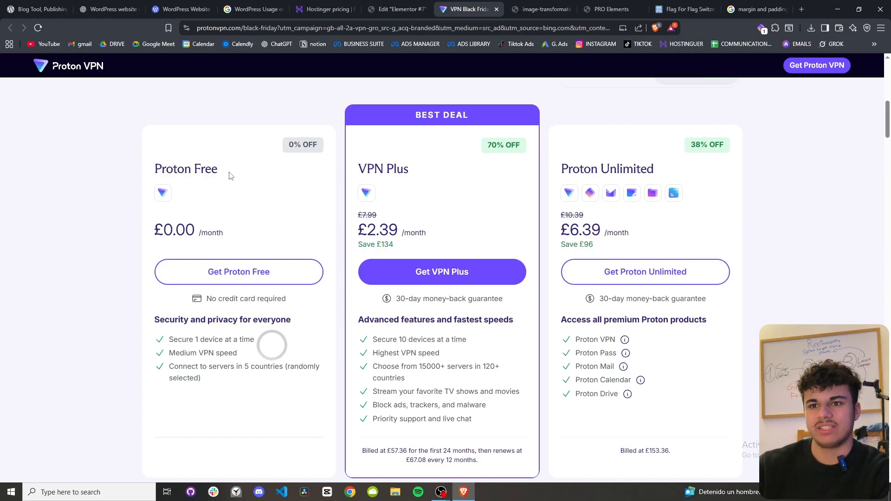
drag(156, 169, 244, 181)
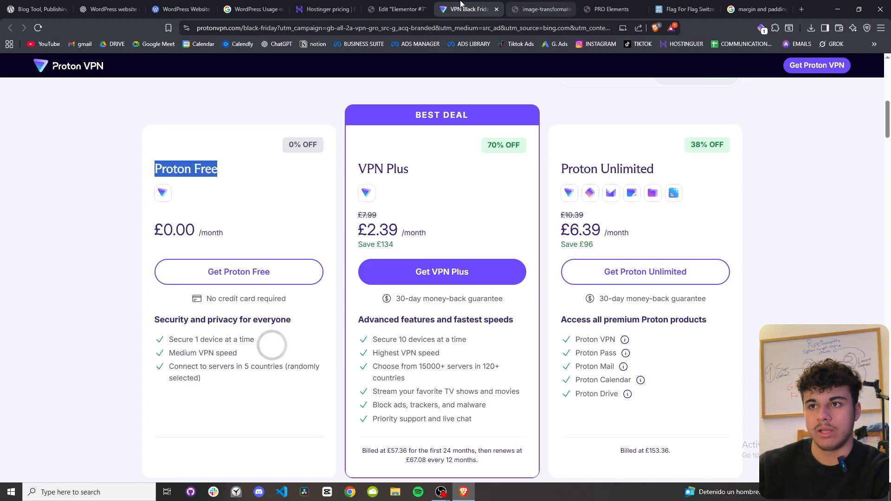
click(398, 9)
click(300, 199)
triple_click(90, 182)
text(PROTON FREE)
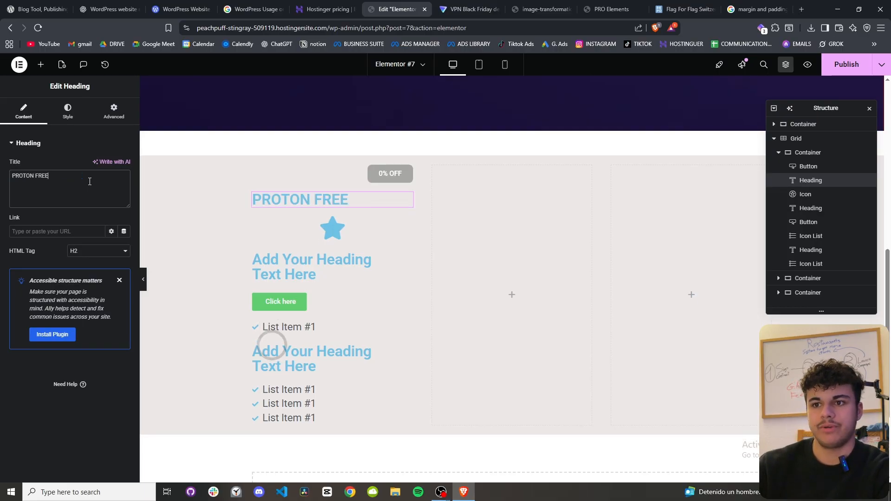
Check the plan name's capitalisation on the Proton page and retype the first heading's title as "Proton Free".
click(467, 8)
click(398, 4)
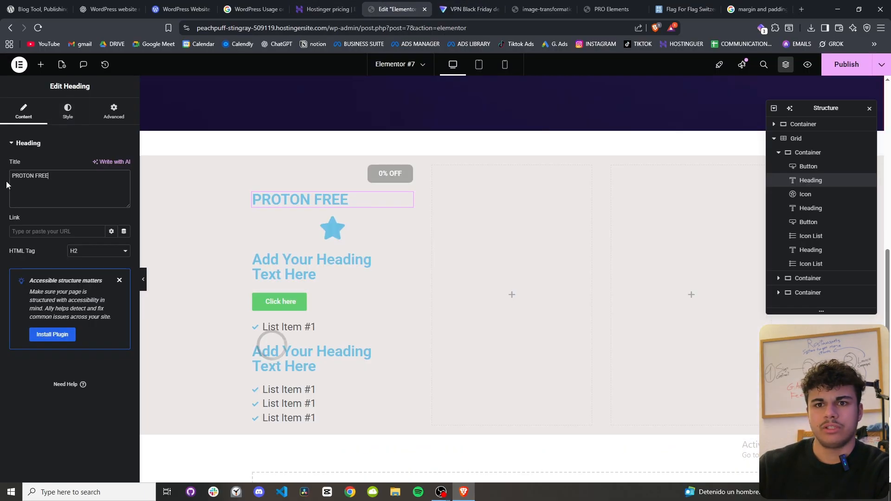
drag(14, 176, 107, 176)
text(roton Free)
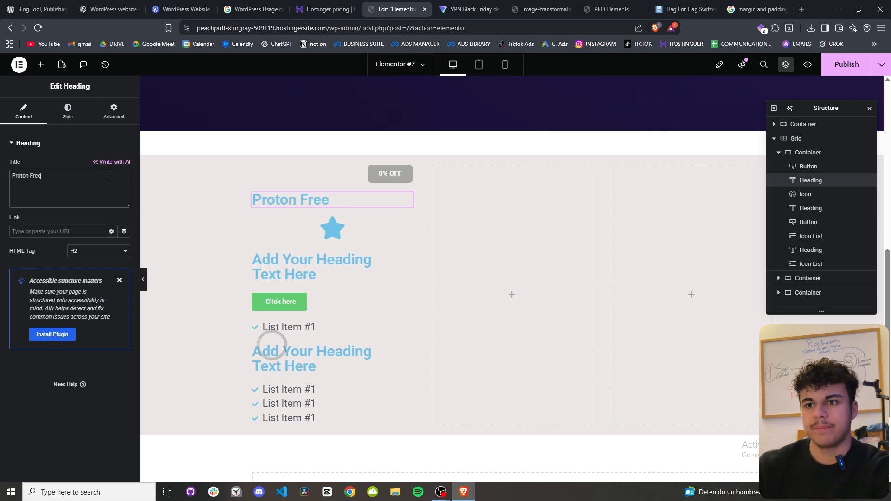
Inspect the Proton Free title's font and colour on the Proton page and give the heading the same dark purple text colour.
click(67, 111)
click(469, 9)
click(238, 191)
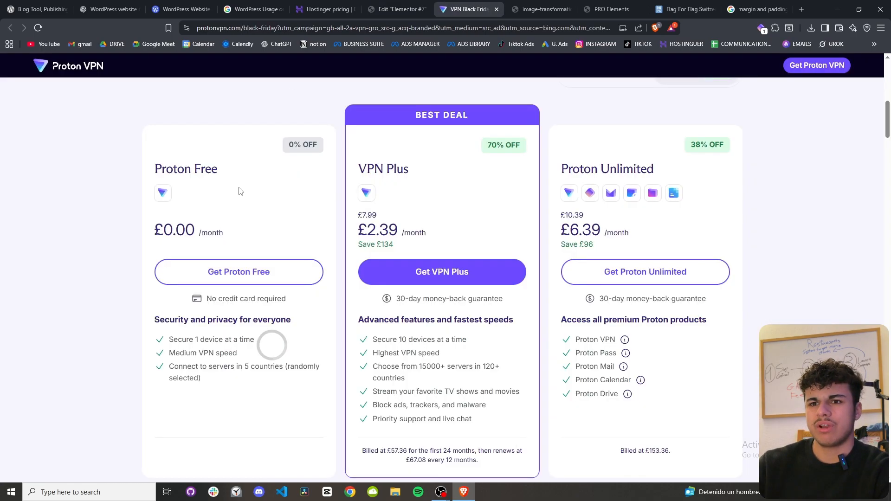
right_click(198, 173)
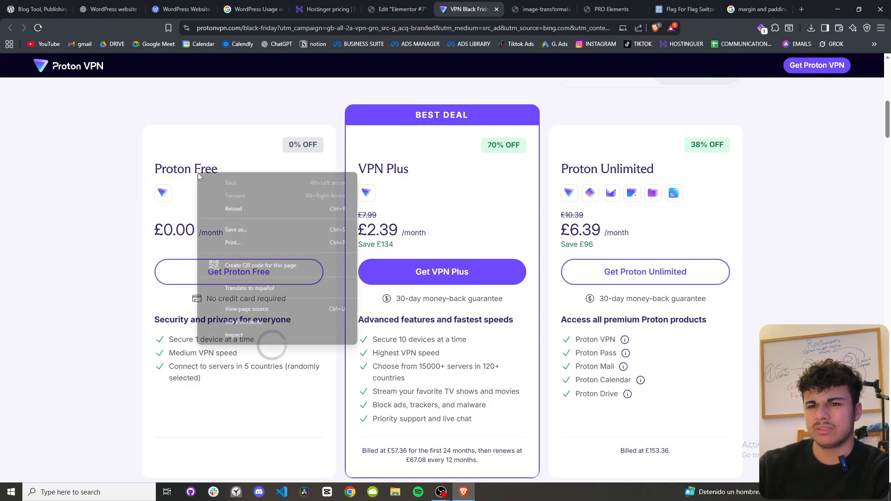
click(586, 227)
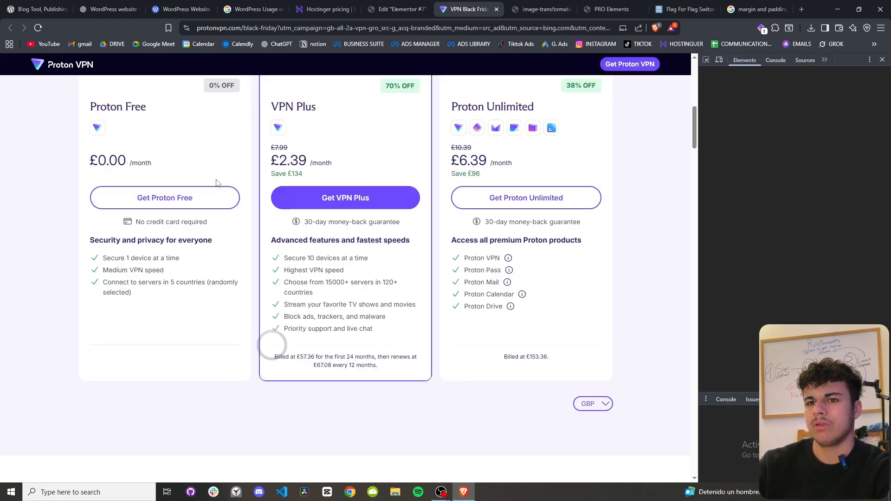
right_click(136, 230)
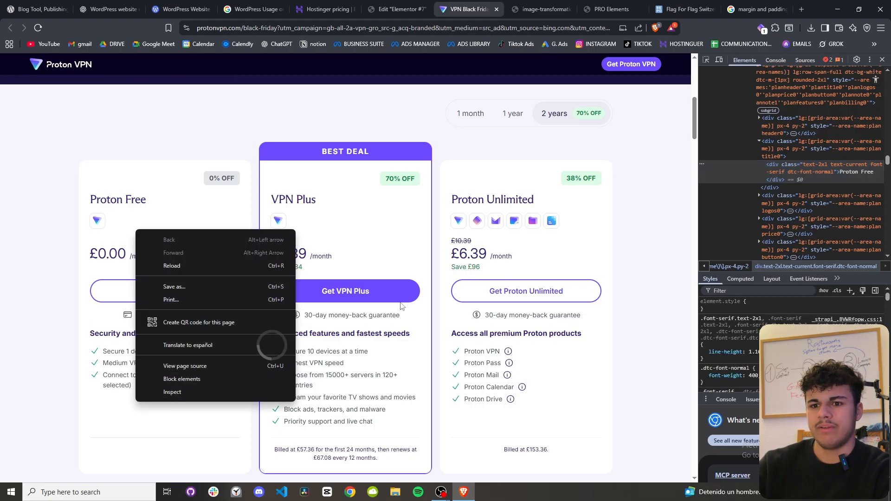
click(706, 60)
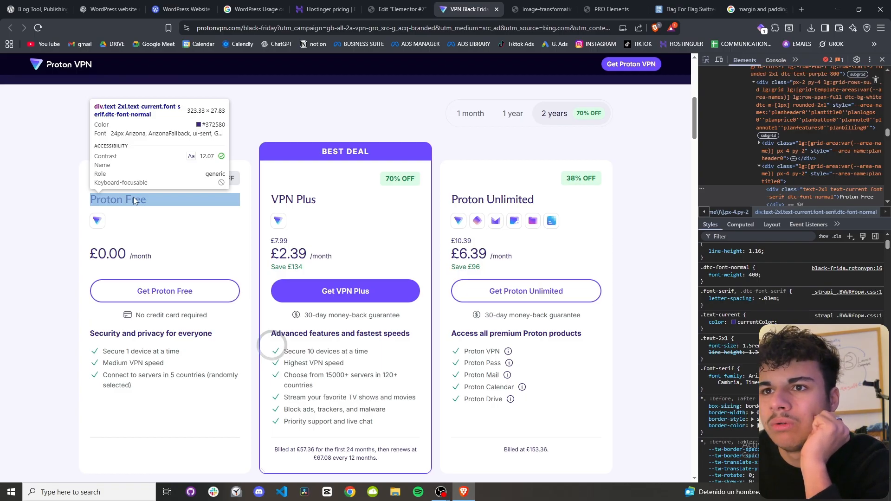
key(ctrl+shift+Tab)
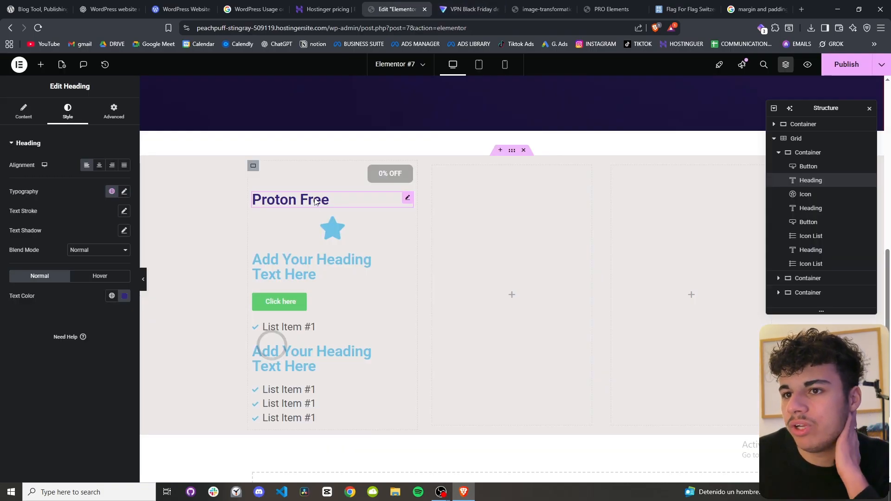
Recheck the reference title's font and try the Arizonia font family on the Proton Free heading.
click(468, 9)
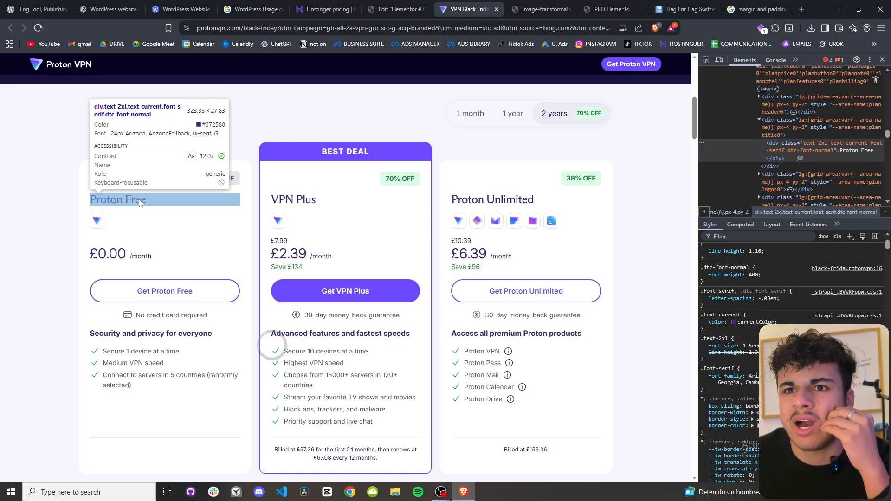
click(384, 5)
click(124, 192)
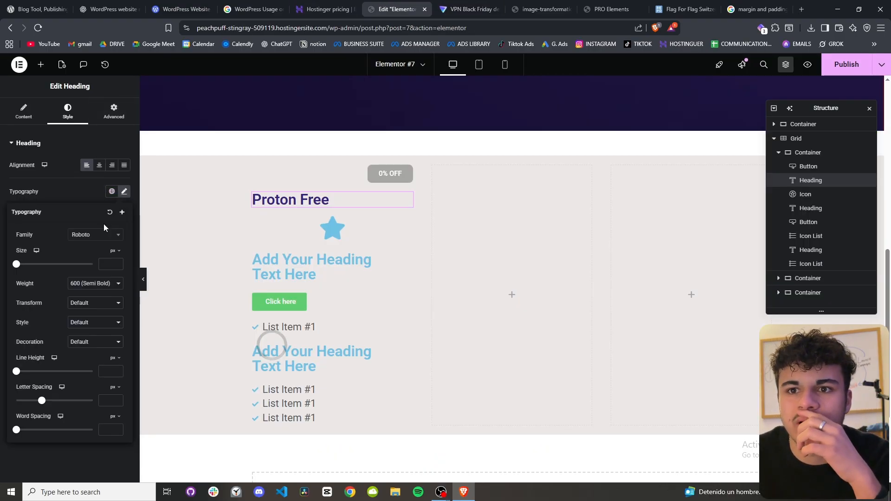
click(100, 234)
text(ariz)
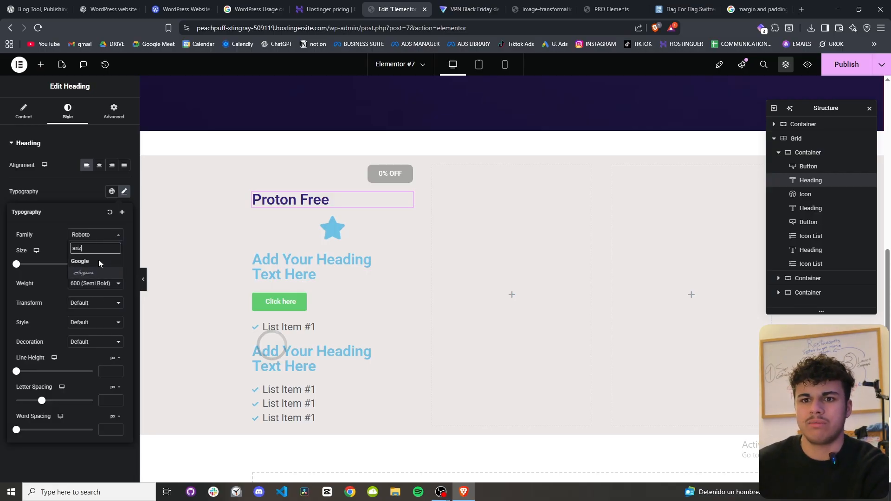
key(BackSpace)
text(z)
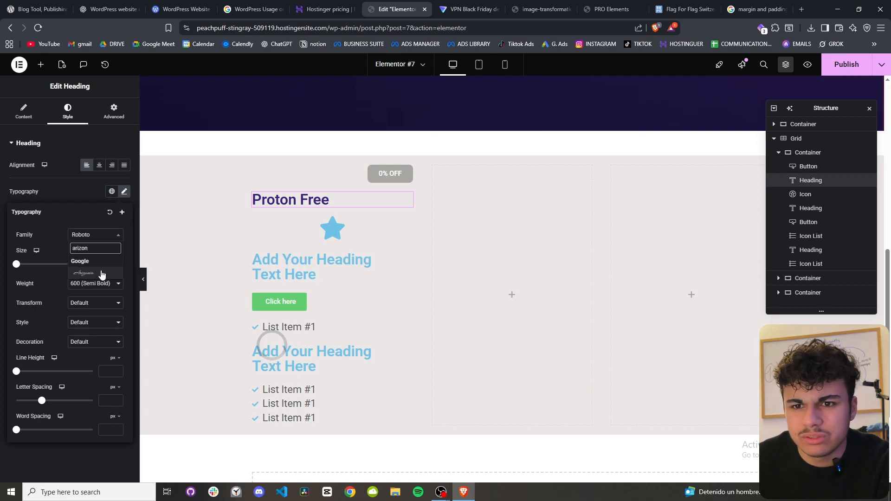
text(on)
click(101, 272)
Try the Arsenal and Arvo font families on the Proton Free heading.
click(100, 235)
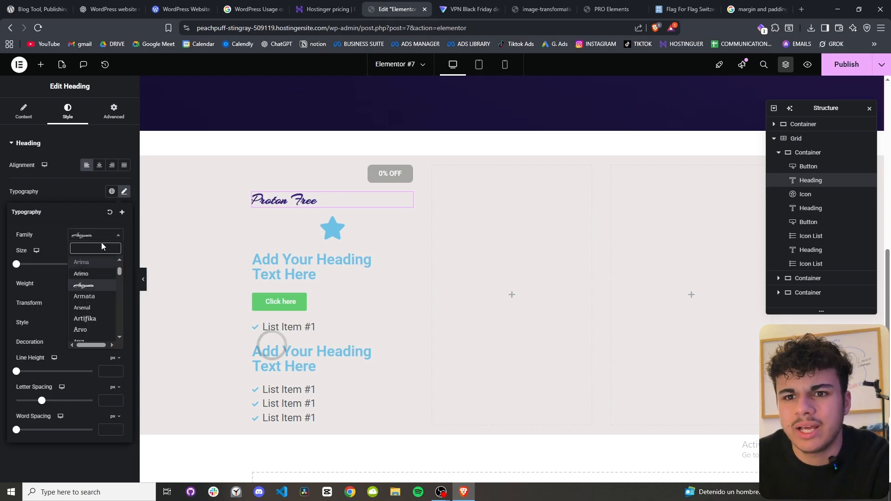
click(94, 309)
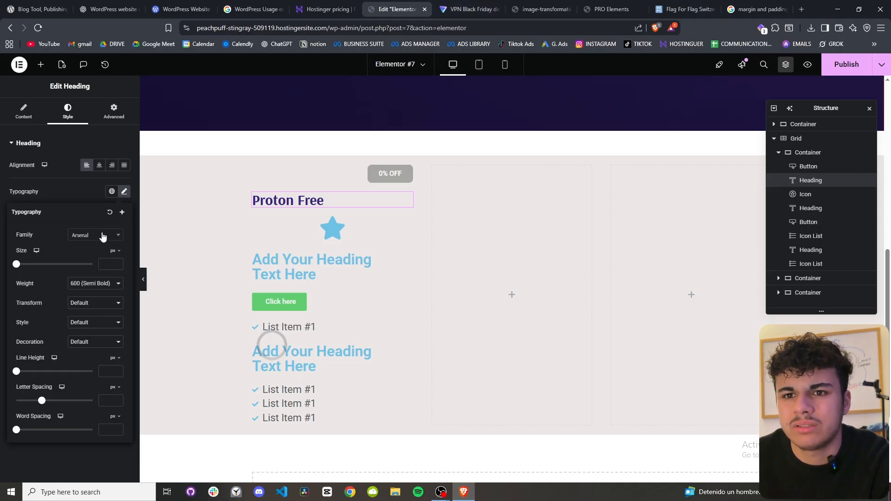
click(103, 236)
click(92, 292)
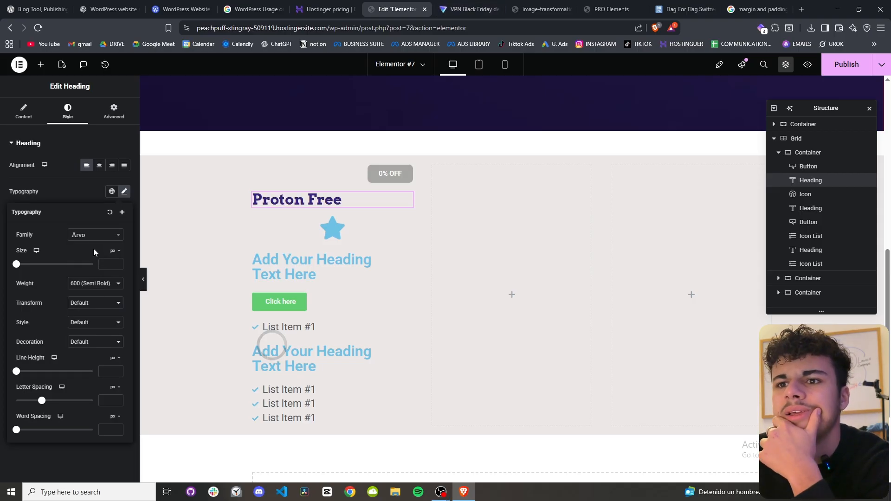
Set the Proton Free heading's font family to Asar and compare it with the title on the Proton page.
click(95, 235)
click(94, 320)
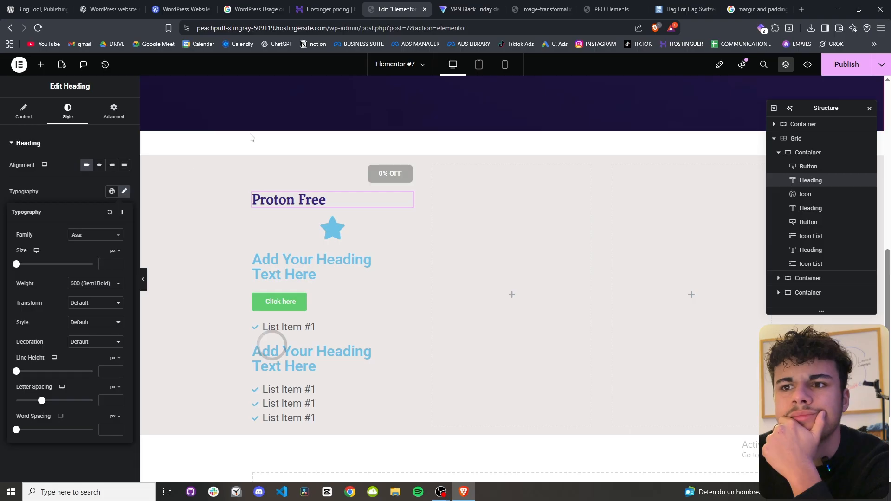
click(468, 9)
click(403, 6)
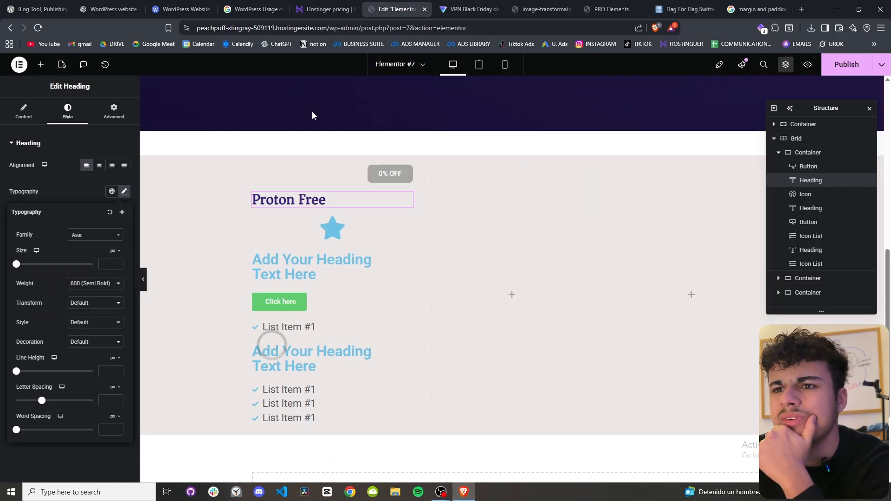
Try the Athiti font family on the Proton Free heading and restore Asar.
click(95, 235)
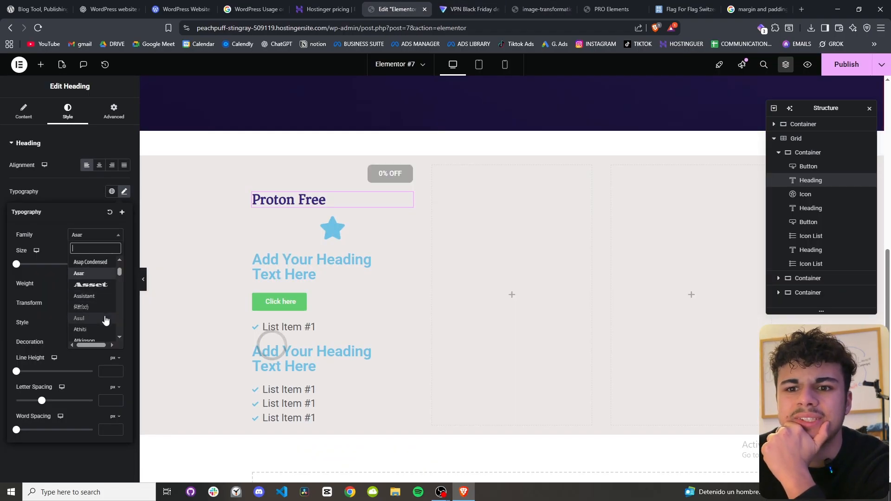
click(98, 329)
click(97, 235)
scroll(93, 288, up, 1)
click(92, 271)
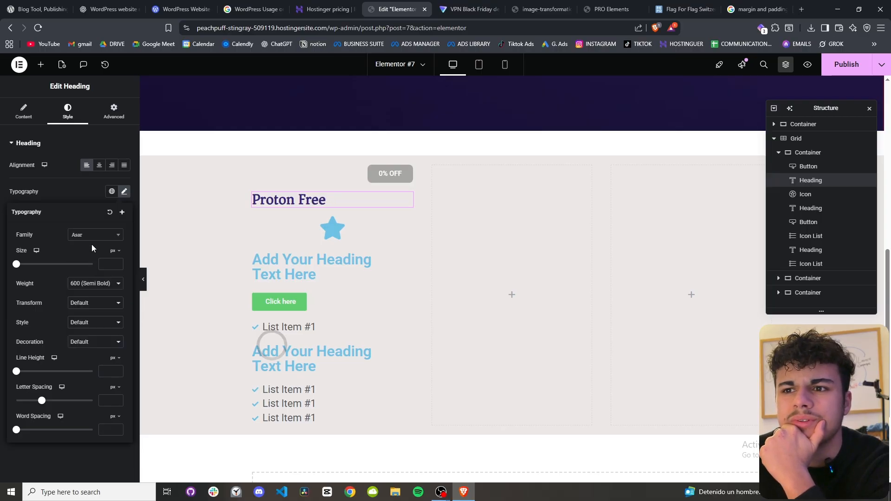
Try the 300 (Light) weight on the Proton Free heading and compare it with the title on the Proton page.
click(469, 9)
click(397, 9)
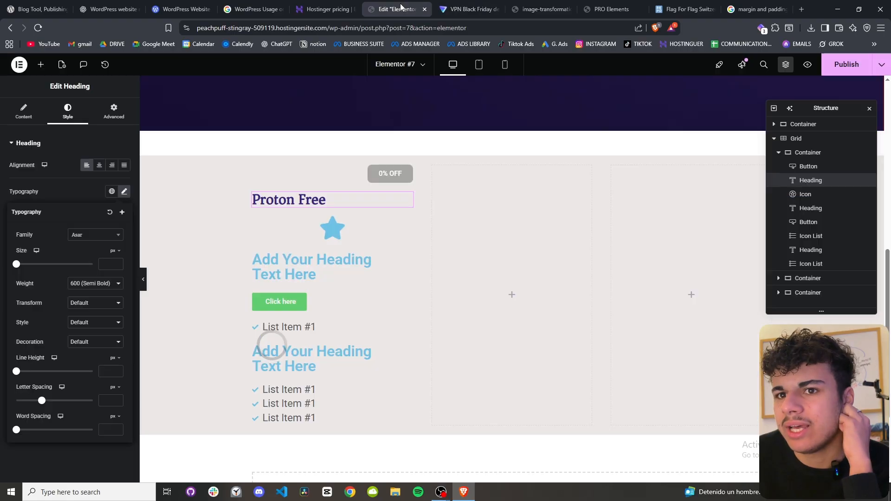
click(98, 284)
click(95, 316)
click(465, 3)
click(397, 10)
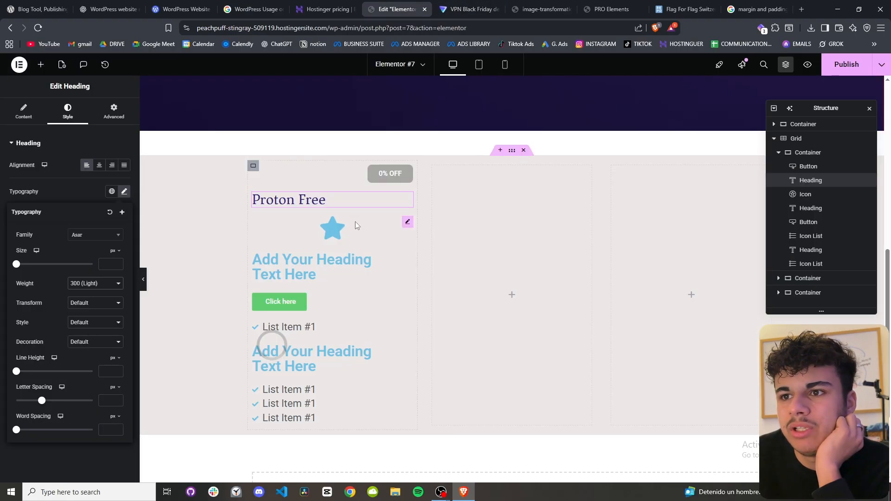
Set the Proton Free heading's weight to 400 (Normal) and compare it with the Proton page's title.
click(91, 283)
click(93, 328)
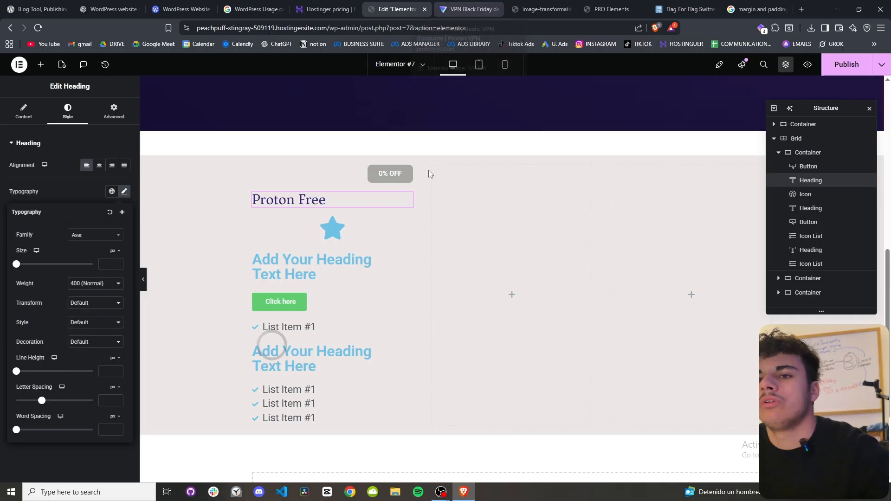
click(470, 4)
click(408, 6)
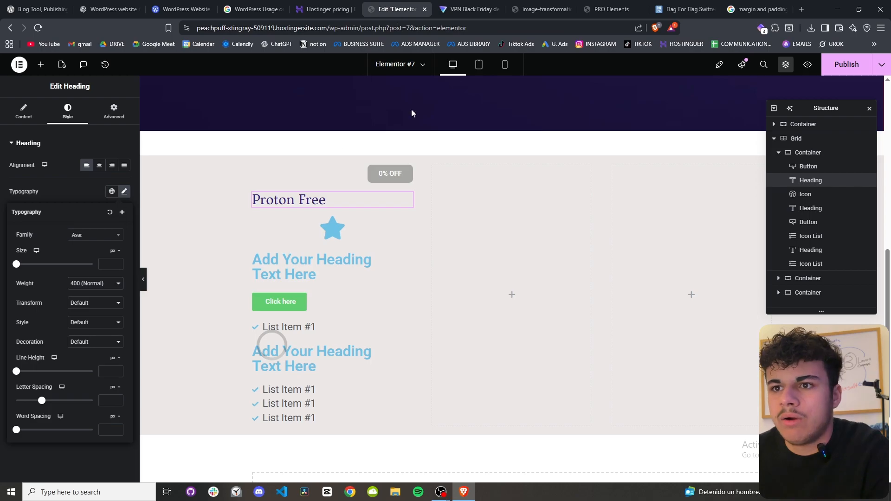
Save the Proton Free card's logo from the Proton page as download (4).svg.
click(466, 9)
right_click(96, 227)
click(123, 251)
key(Return)
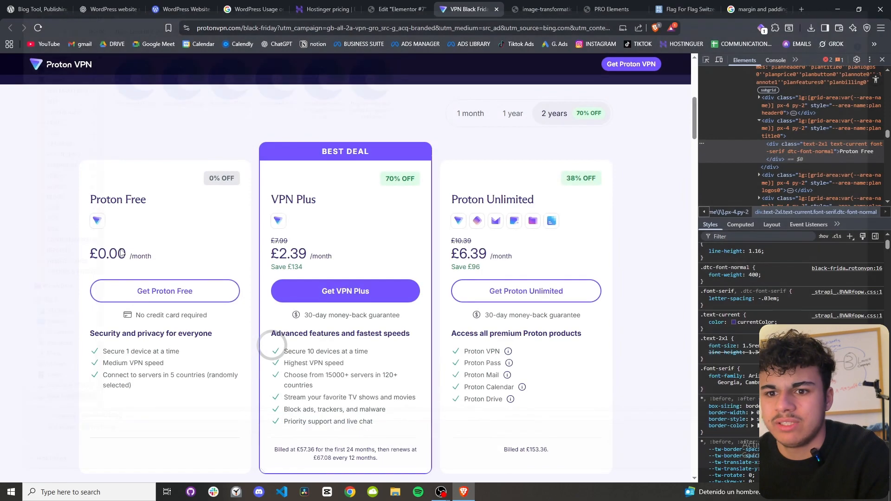
Replace the first card's star icon with the downloaded download (4).svg in the Elementor editor.
click(389, 7)
click(343, 227)
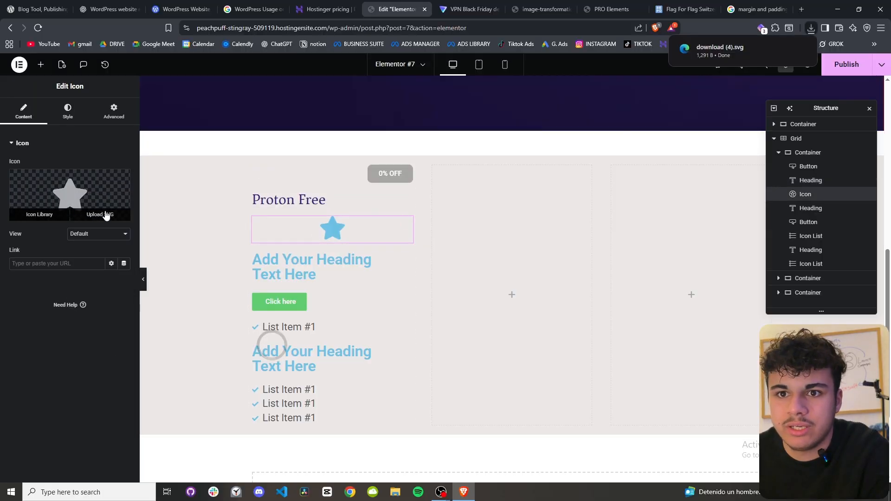
click(99, 213)
click(811, 28)
drag(720, 75, 525, 253)
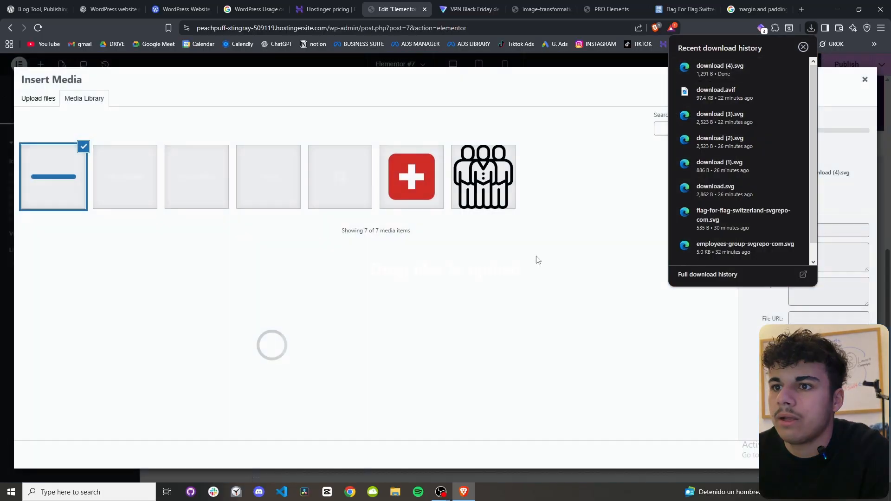
click(848, 455)
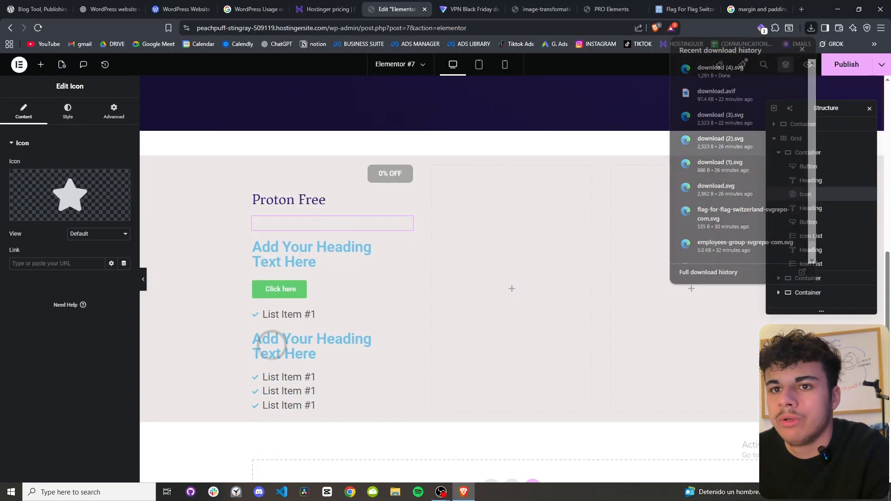
Align the logo icon left, set its size to 36 px and compare it with the Proton page.
click(83, 116)
click(98, 167)
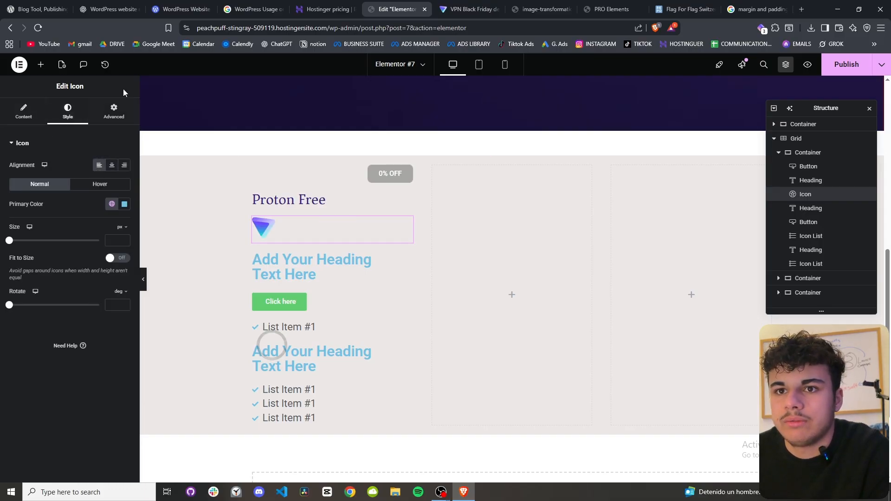
drag(10, 241, 19, 242)
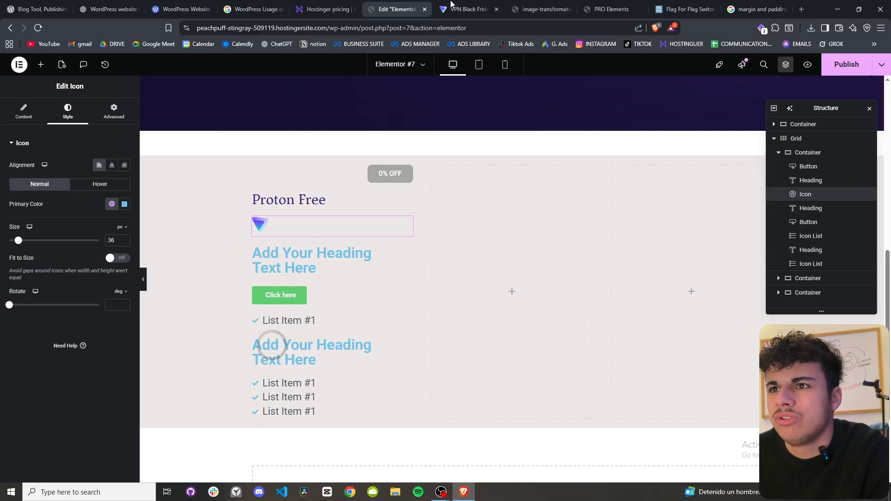
click(469, 9)
click(396, 9)
click(23, 111)
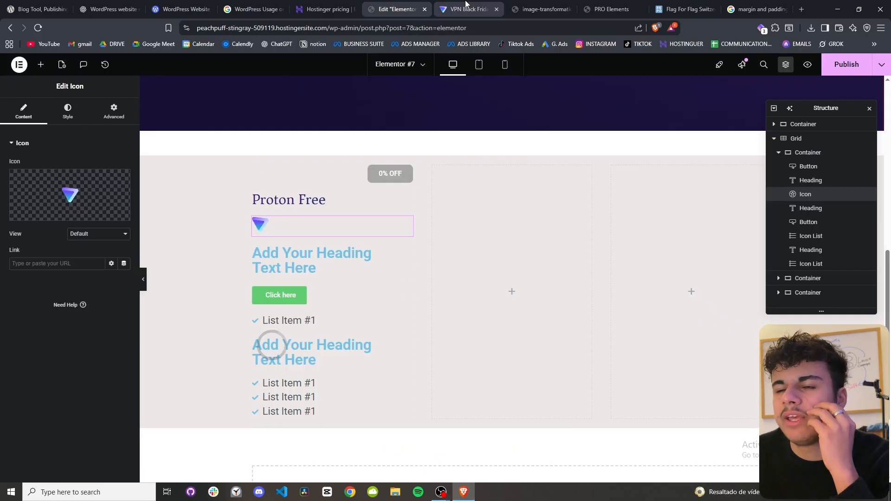
scroll(353, 198, up, 5)
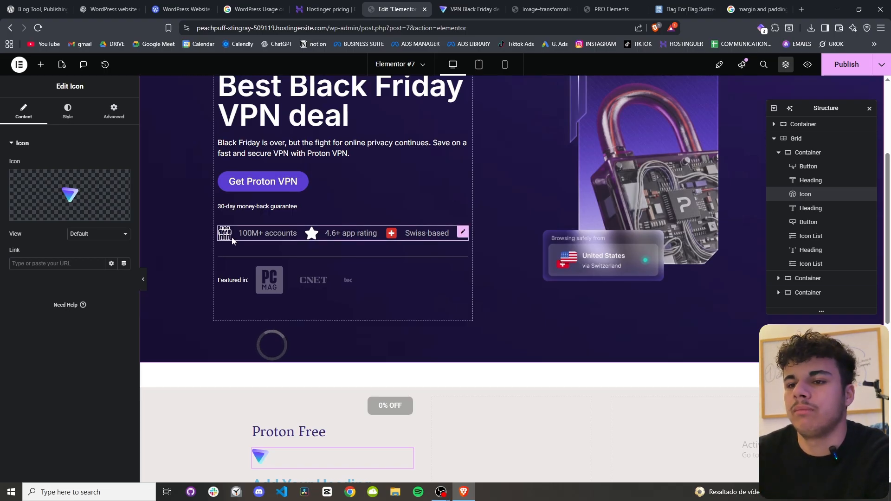
scroll(278, 239, down, 5)
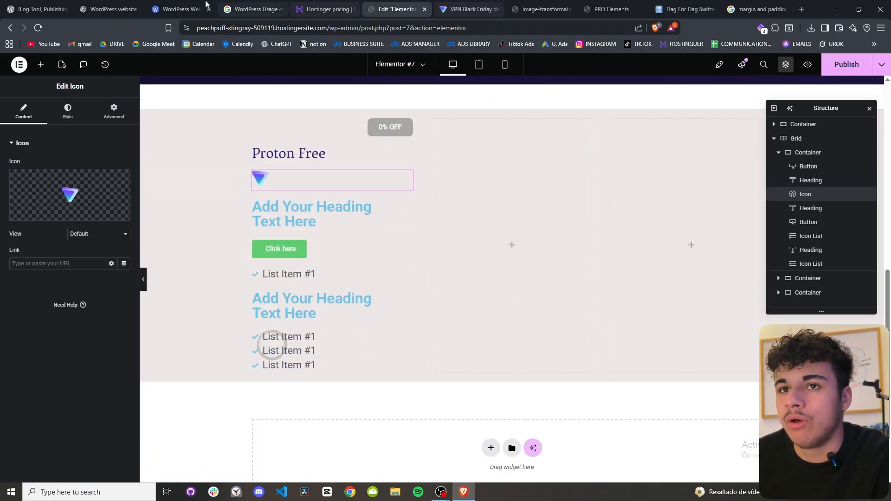
Capture the Proton Free card's logo with its background and border from the Proton page using the Snipping Tool.
key(ctrl+Tab)
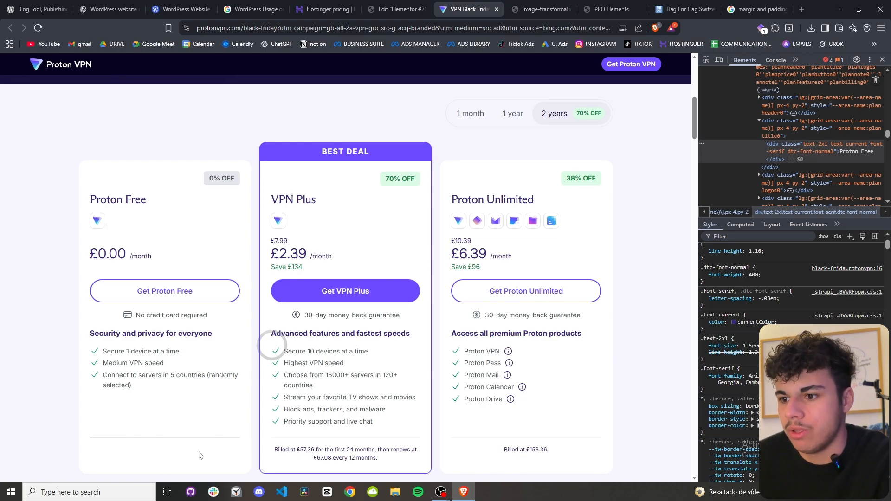
click(88, 492)
click(89, 267)
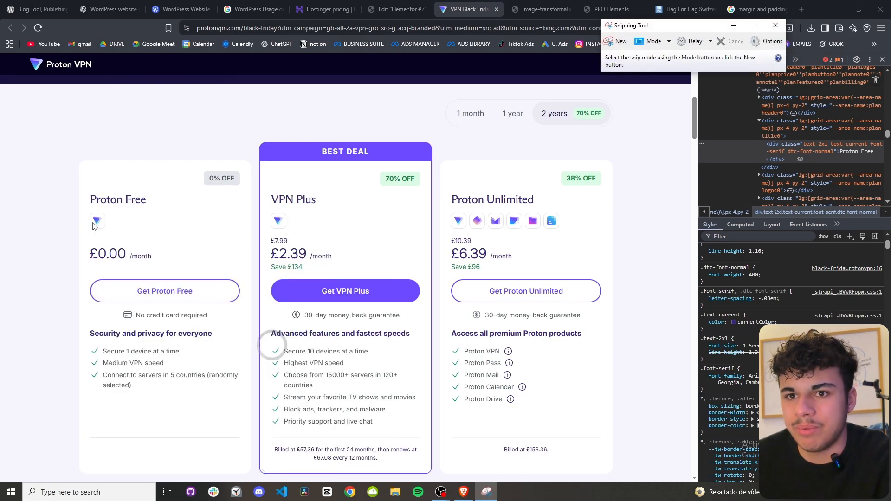
click(615, 42)
drag(89, 208, 117, 232)
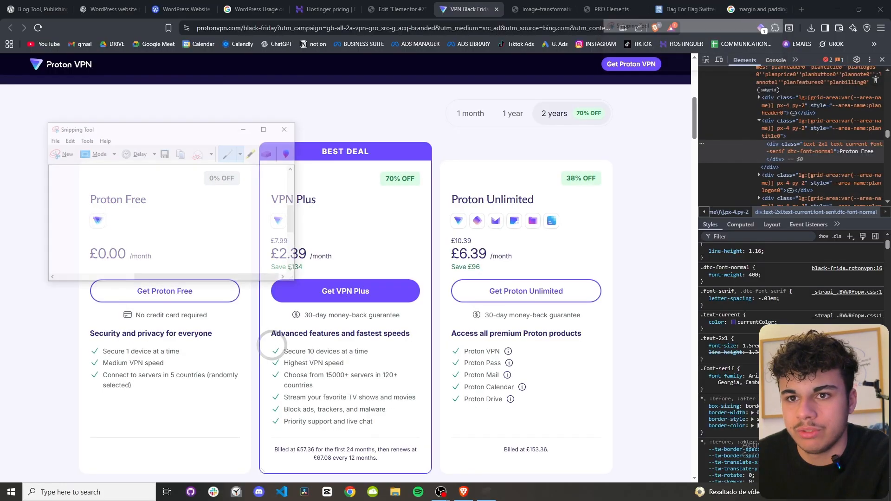
click(53, 140)
click(69, 163)
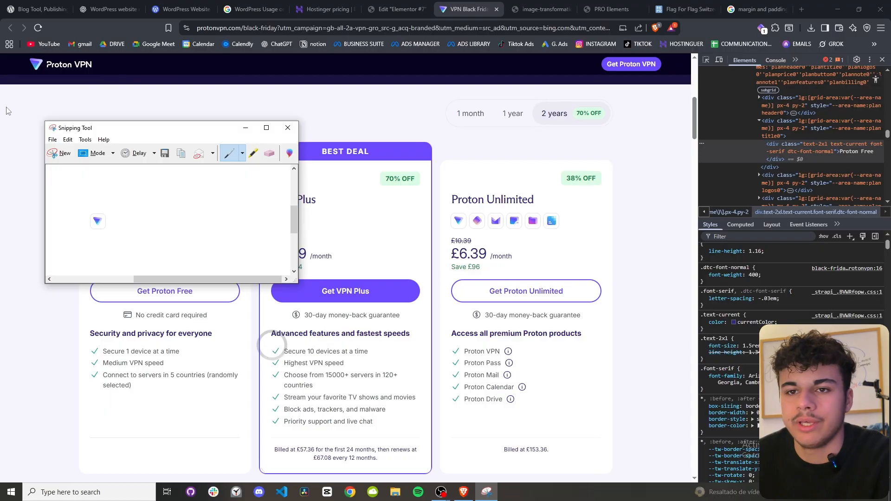
click(6, 110)
Send ChatGPT the snipped icon, explaining the SVG lacks the background and border and asking for them coded with CSS.
click(107, 9)
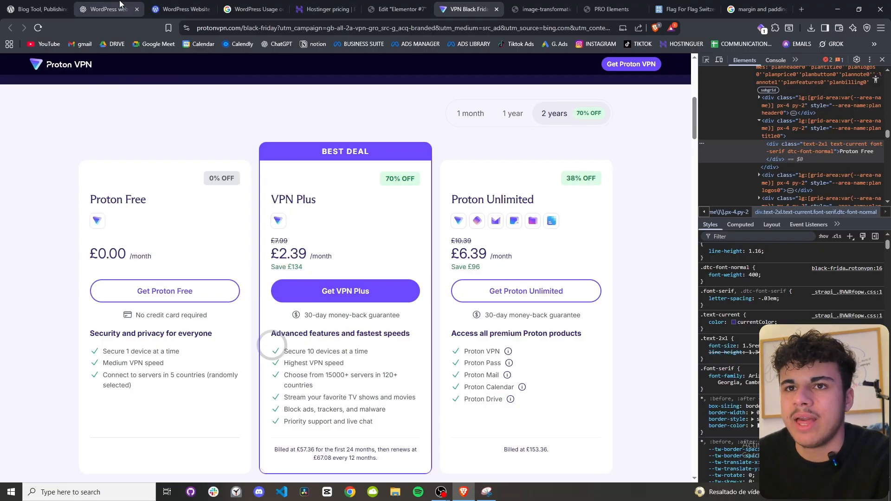
click(373, 459)
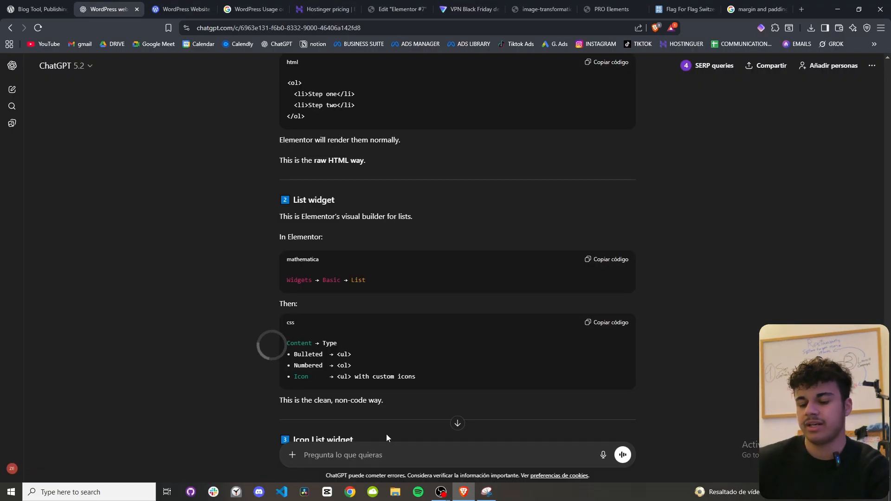
key(ctrl+v)
text(he)
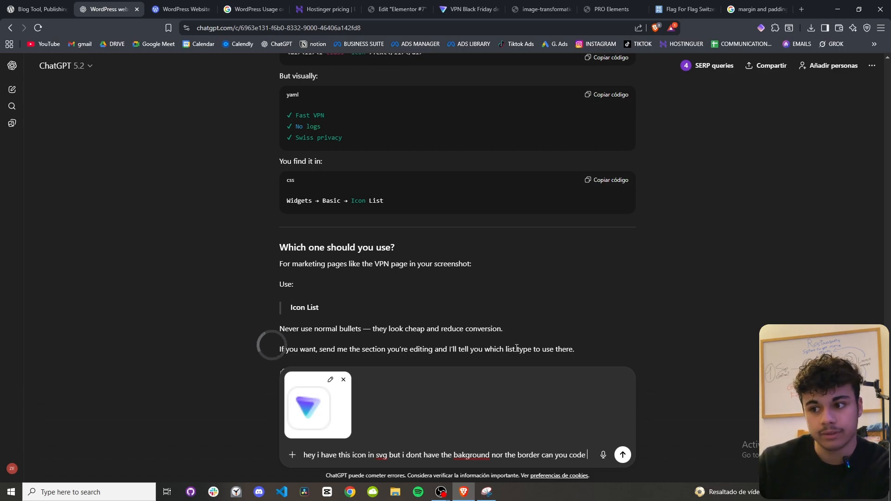
text(with css please?)
key(Return)
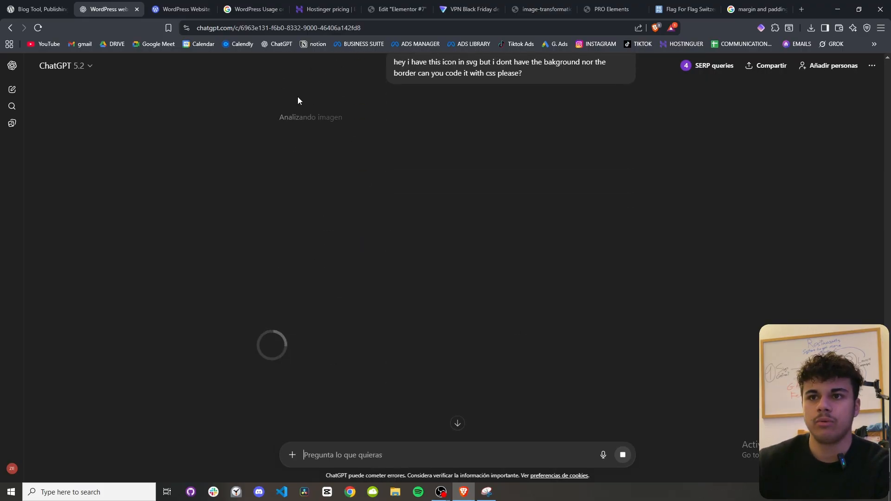
Open the custom CSS editor of the first card's logo icon in Elementor.
click(327, 9)
click(397, 9)
click(113, 111)
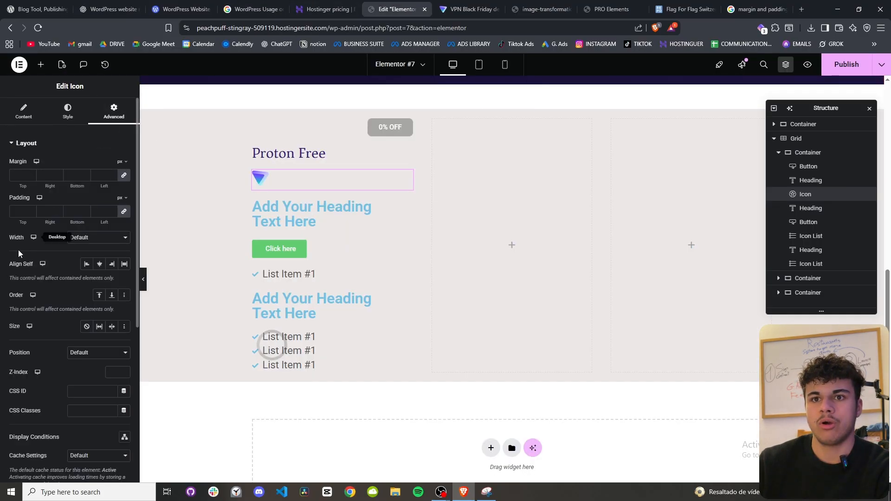
scroll(28, 236, down, 5)
click(32, 416)
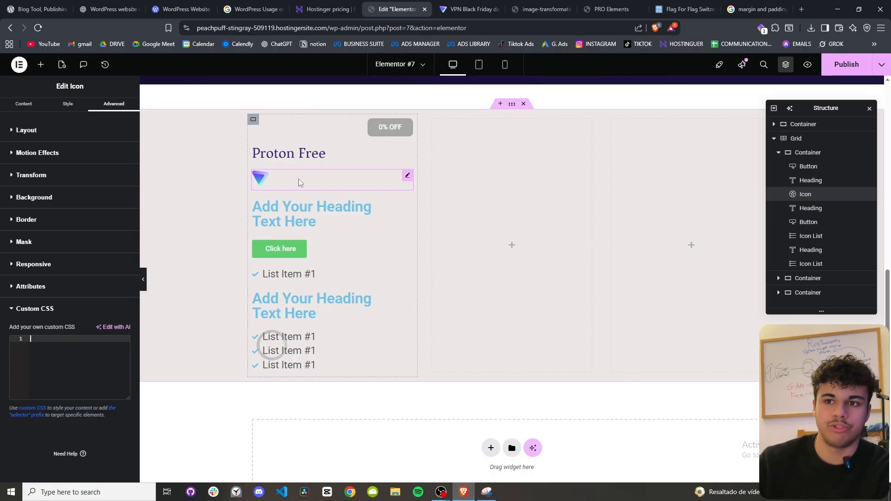
Review ChatGPT's answer and copy its complete .icon-box CSS code.
click(447, 5)
click(104, 9)
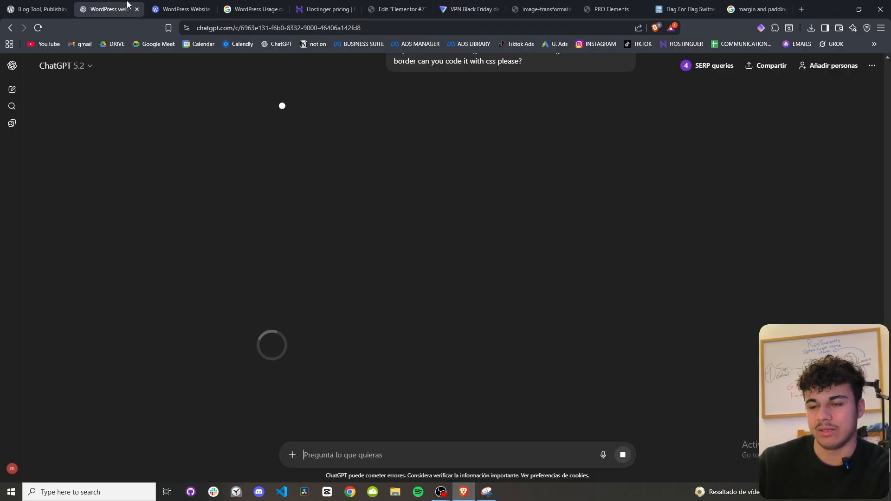
scroll(244, 256, down, 3)
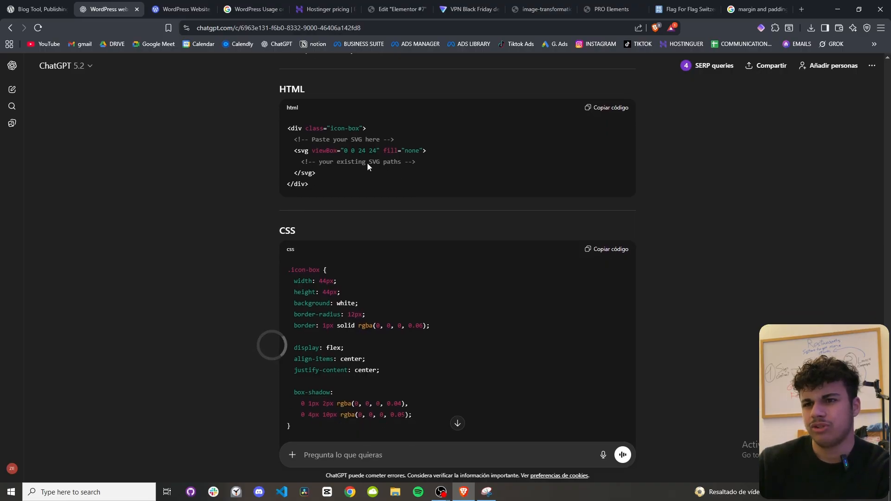
scroll(455, 268, down, 5)
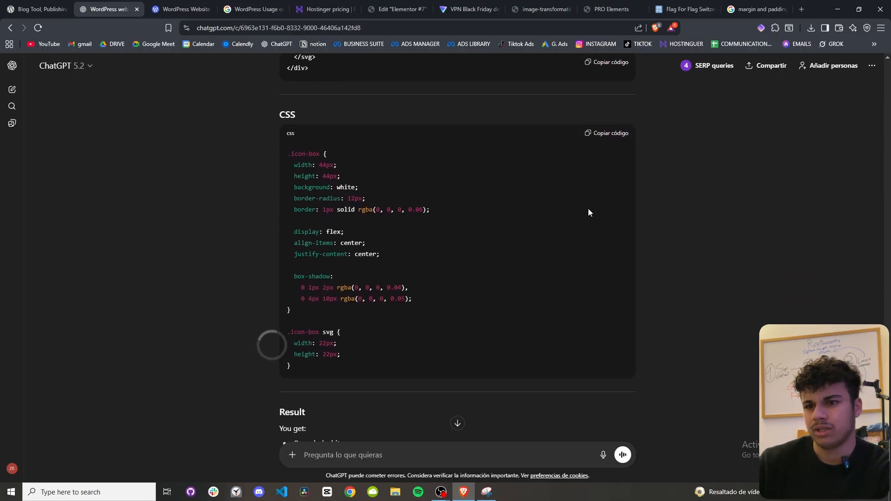
scroll(591, 214, up, 3)
click(608, 156)
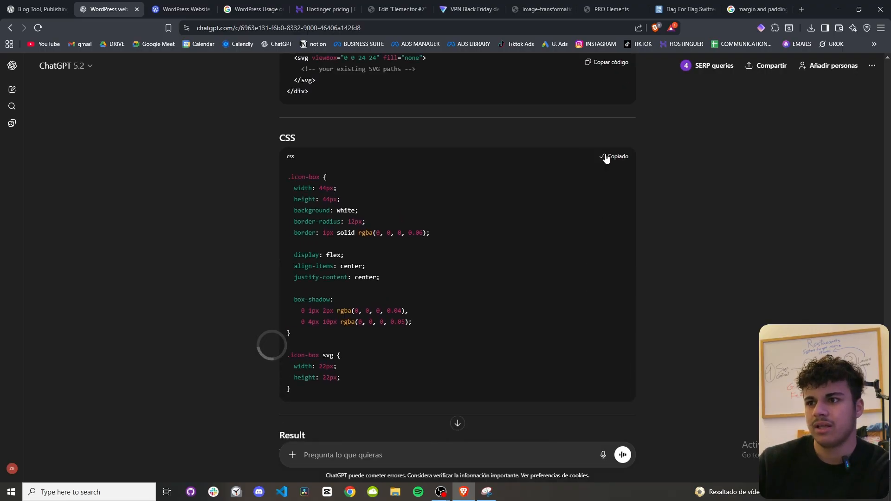
Paste the copied .icon-box CSS into the logo icon's custom CSS in Elementor.
click(246, 7)
click(326, 9)
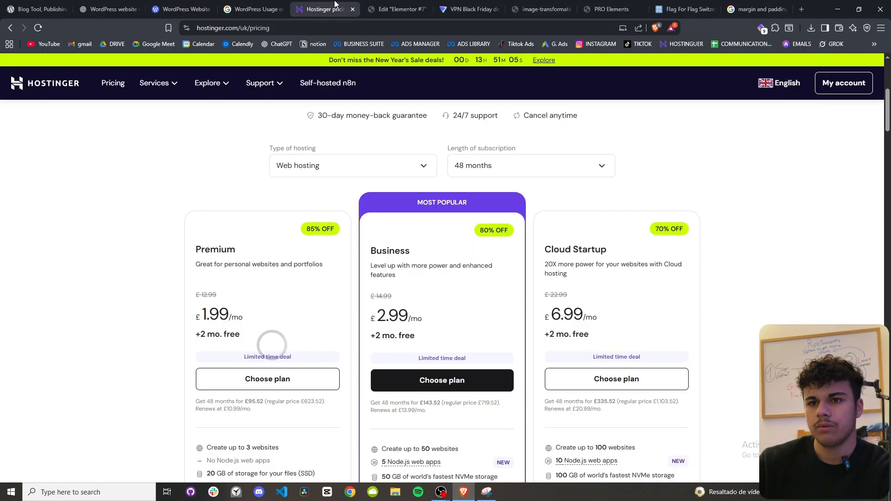
click(397, 9)
click(57, 372)
key(ctrl+v)
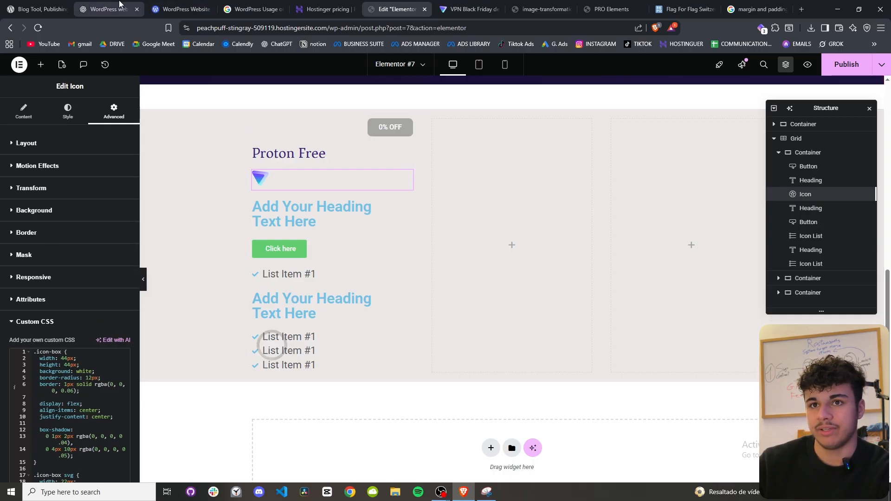
Examine the HTML part of ChatGPT's answer and its class name, and return to the Elementor editor.
click(100, 9)
scroll(347, 278, up, 5)
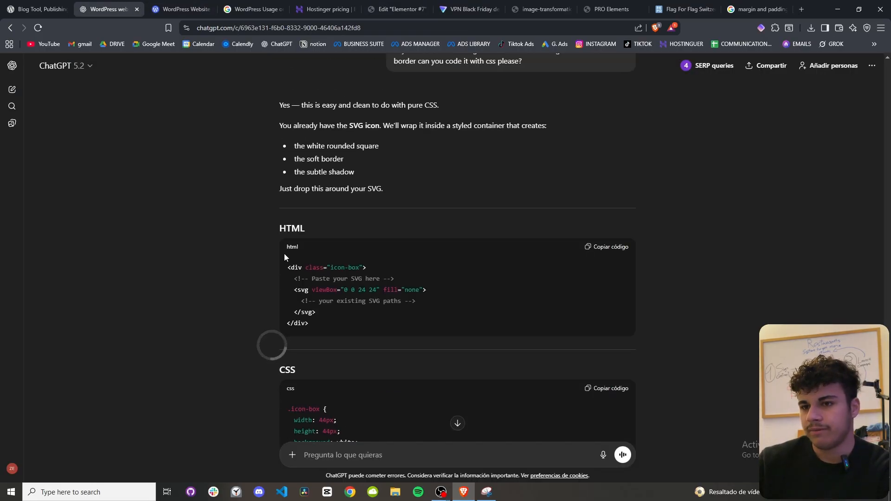
drag(278, 229, 305, 228)
click(248, 301)
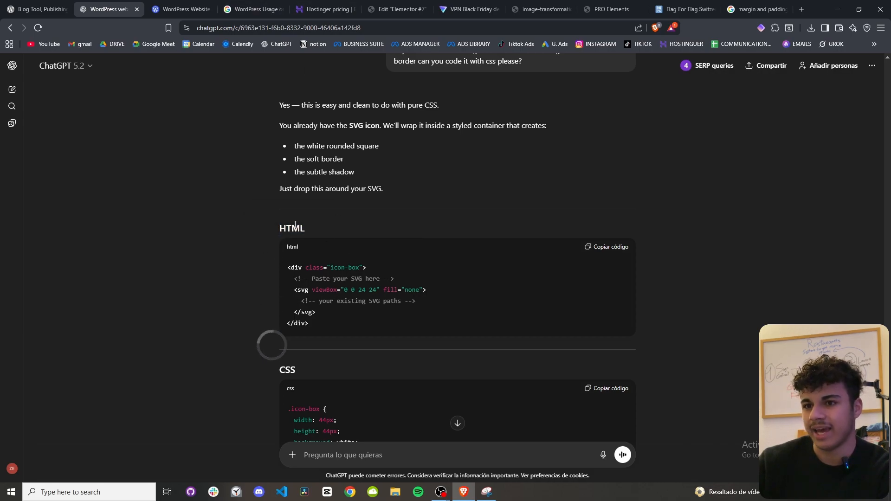
drag(331, 270, 357, 270)
click(334, 270)
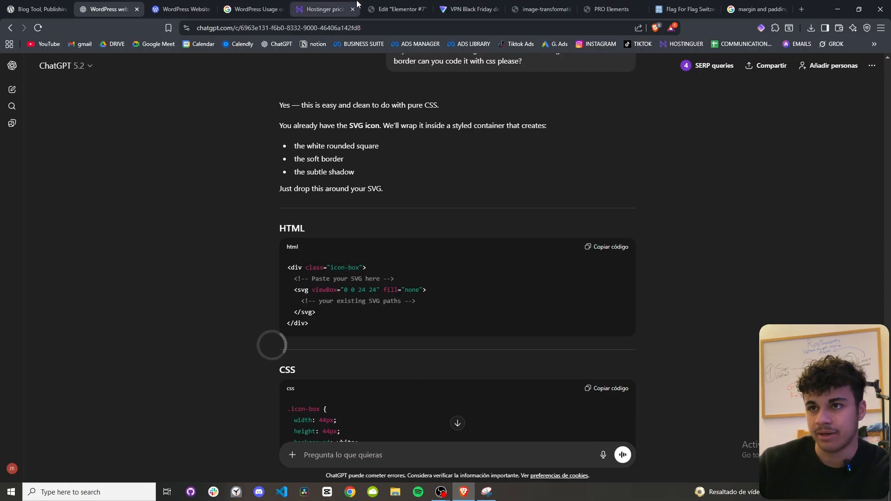
click(373, 8)
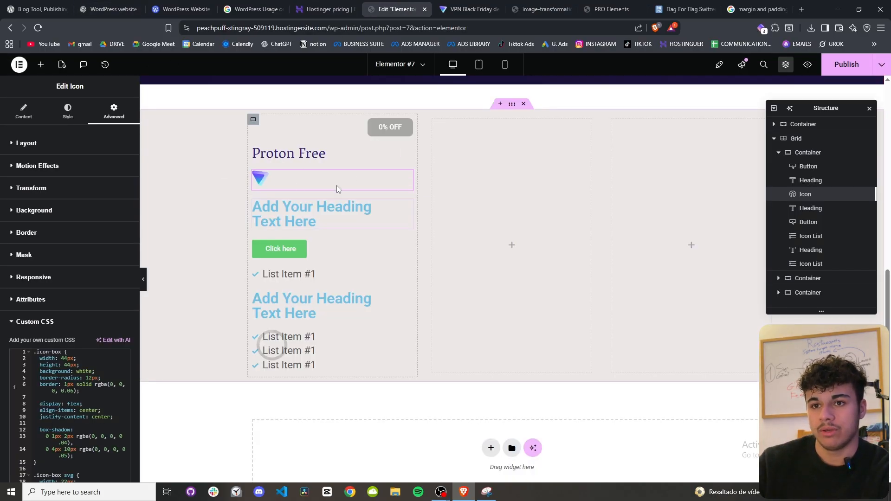
Copy the class name icon-box from the HTML part of ChatGPT's answer.
click(107, 9)
drag(330, 267, 360, 268)
key(ctrl+c)
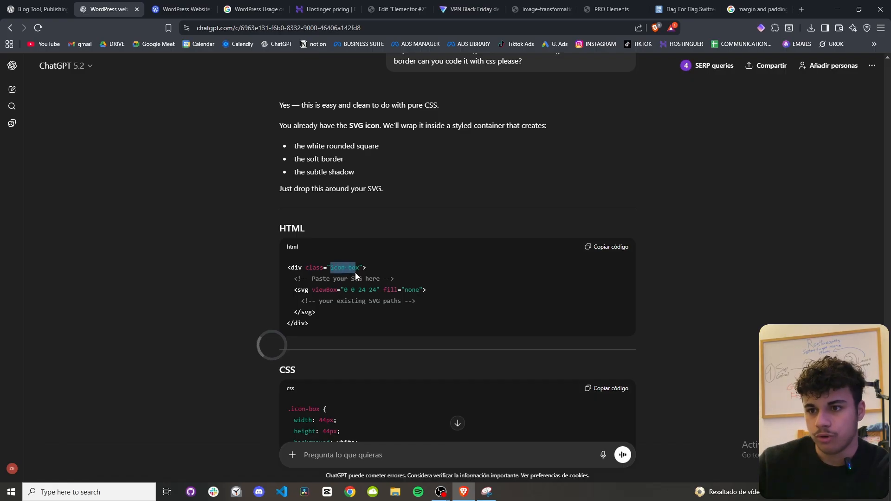
Return to Elementor and assign the CSS class icon-box to the first card's logo icon.
click(257, 9)
click(327, 9)
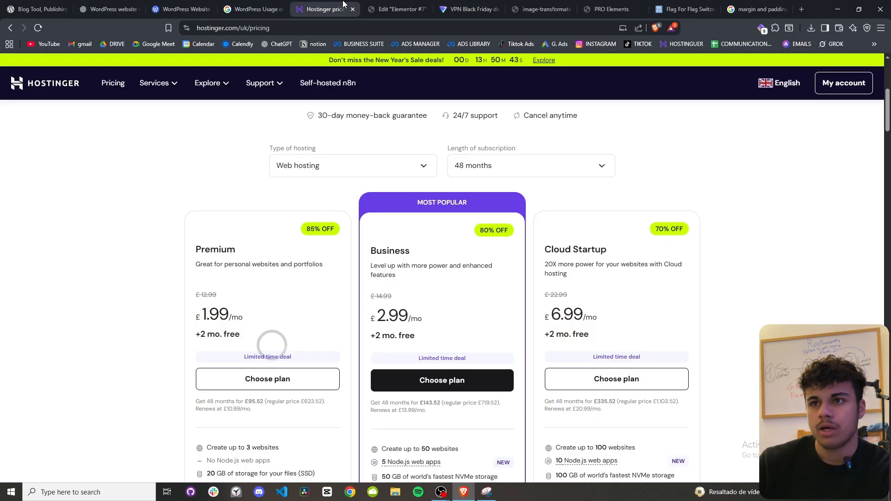
click(397, 8)
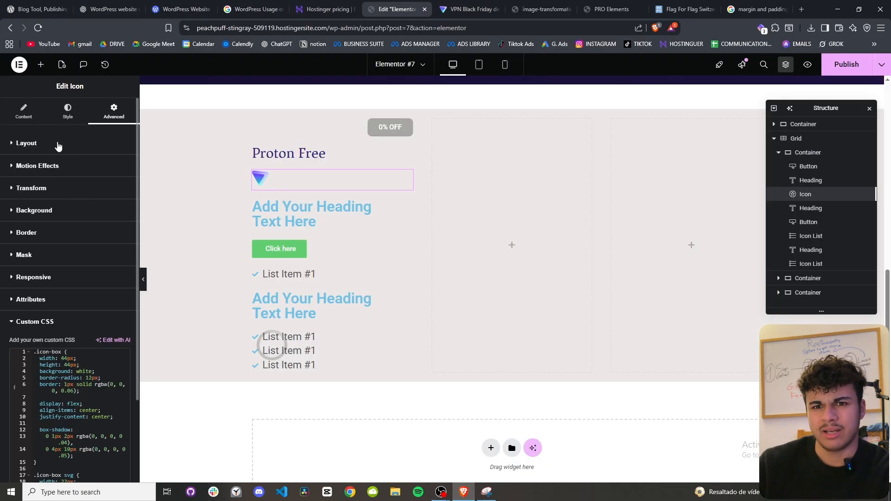
click(45, 143)
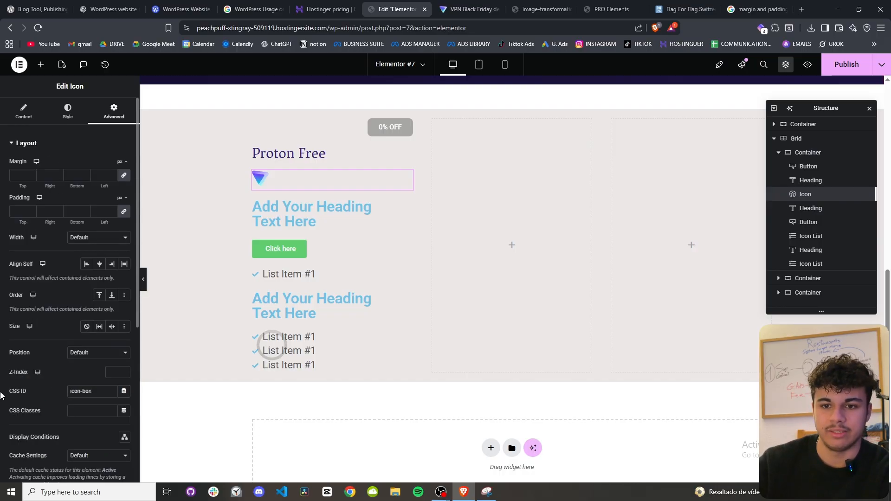
click(93, 412)
key(ctrl+v)
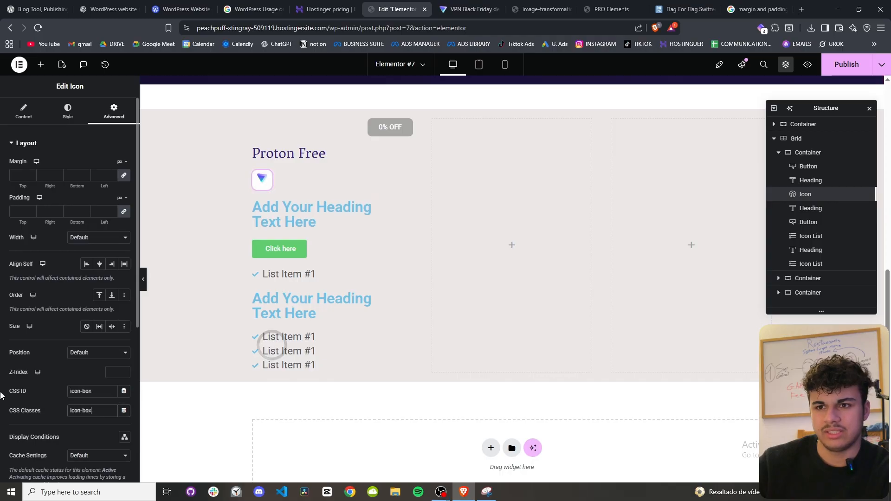
Compare the logo tile with the Proton VPN original and review ChatGPT's gray-border version of the .icon-box CSS.
scroll(17, 379, down, 10)
click(441, 5)
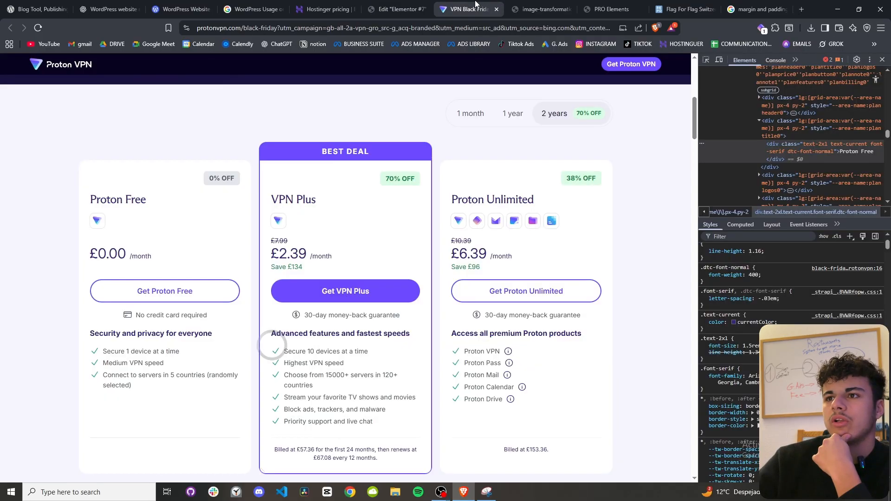
click(395, 9)
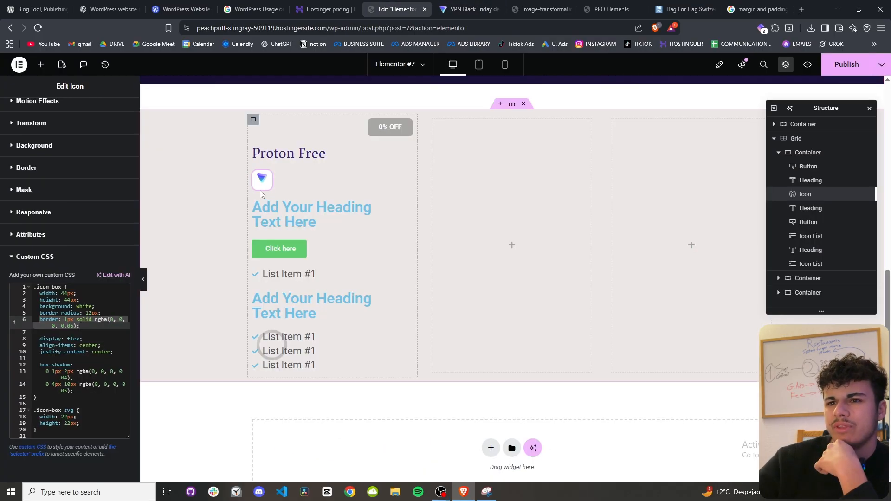
click(107, 9)
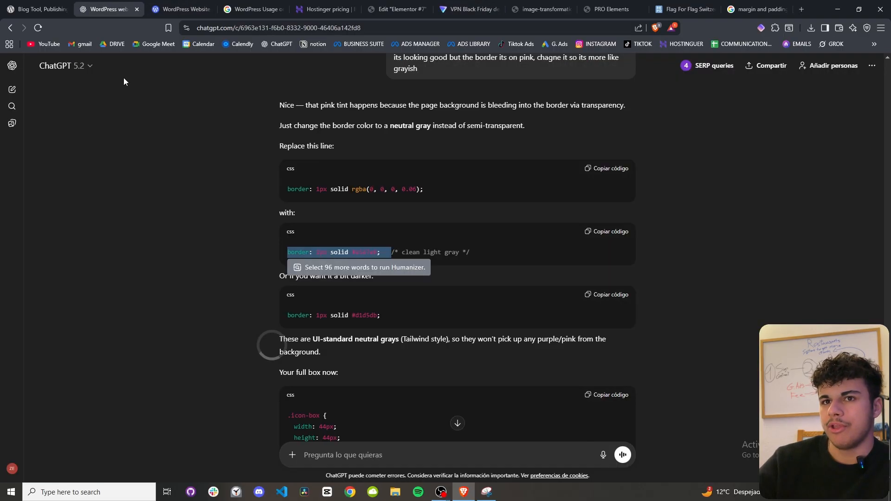
scroll(224, 237, down, 5)
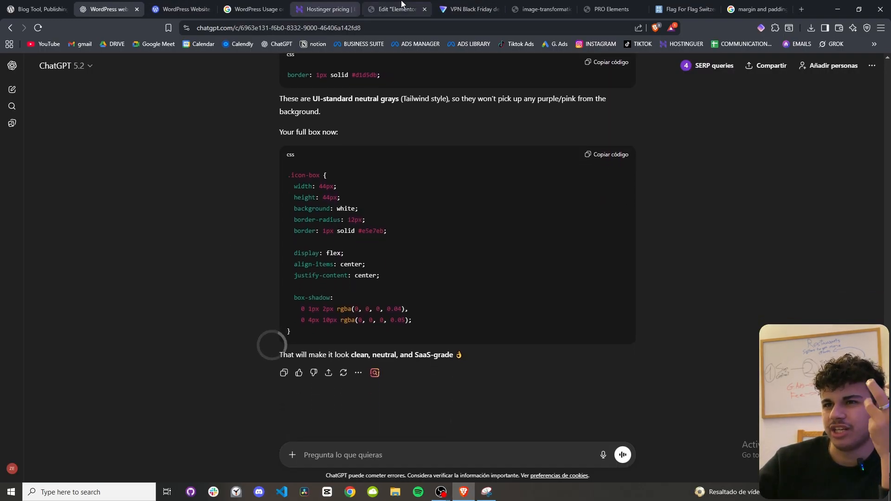
click(396, 9)
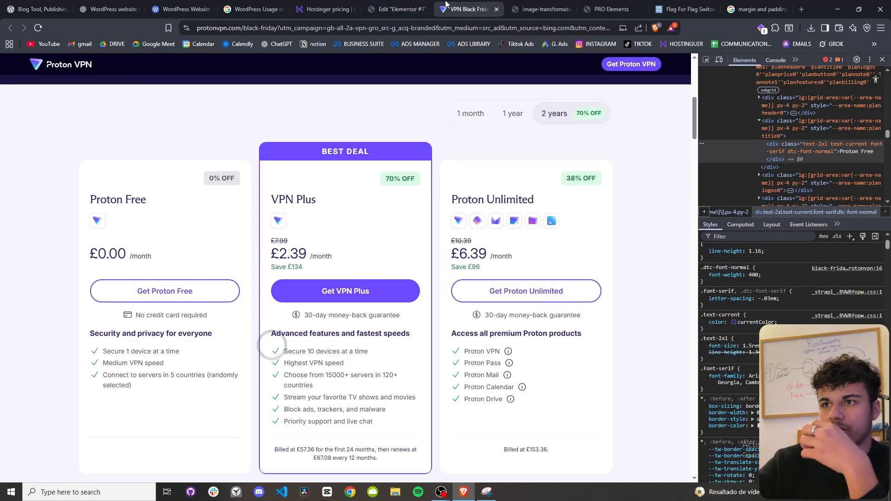
Copy the price text £0.00 /month from the Proton Free card on the Proton VPN page.
click(468, 9)
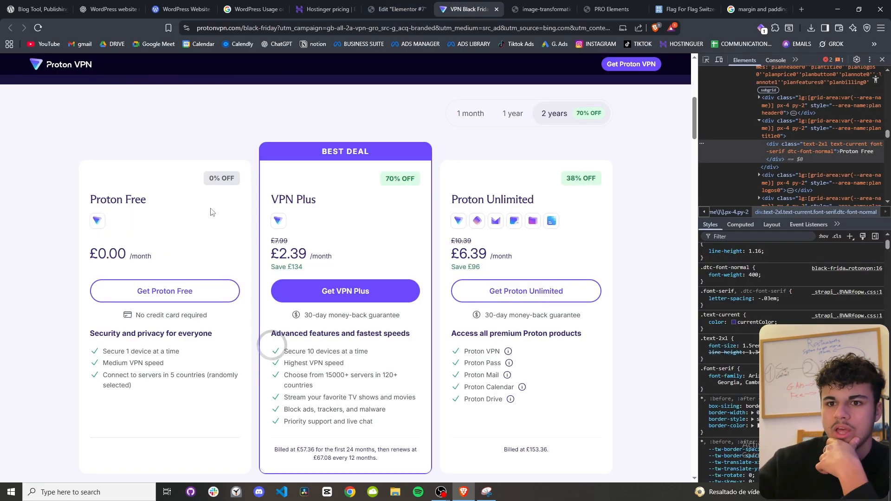
drag(89, 258, 157, 260)
click(156, 260)
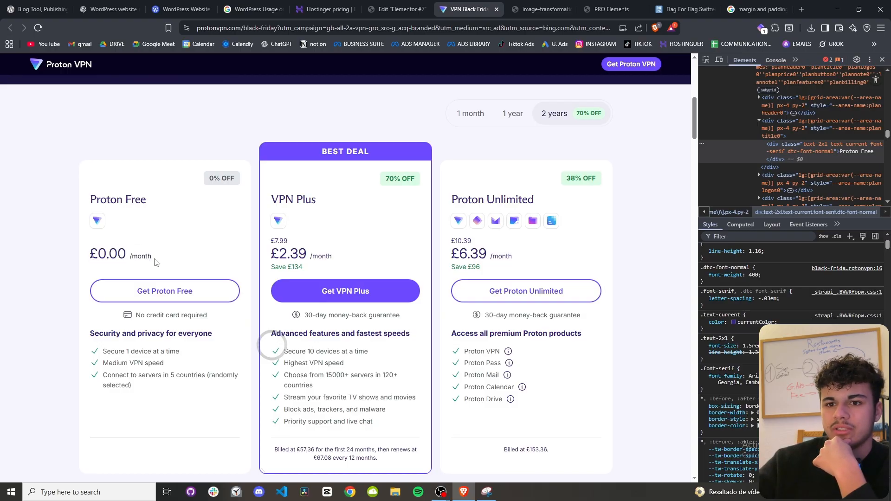
drag(90, 255, 177, 262)
key(ctrl+c)
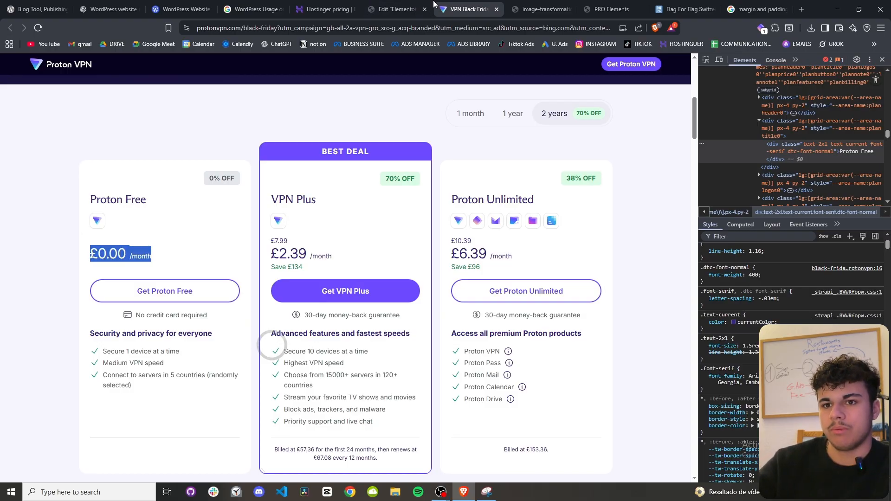
Replace the title of the heading below the logo icon in Elementor with £0.00 /month.
click(397, 9)
click(25, 112)
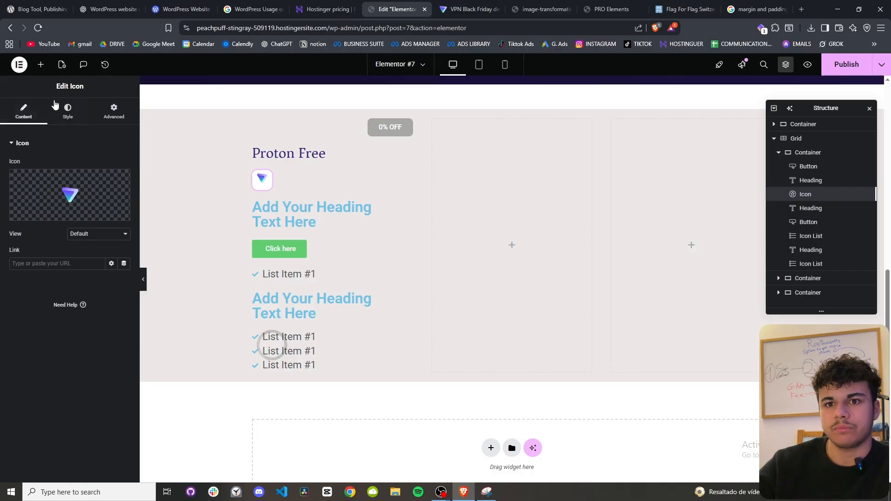
click(272, 225)
click(24, 112)
click(65, 179)
key(ctrl+a)
key(ctrl+v)
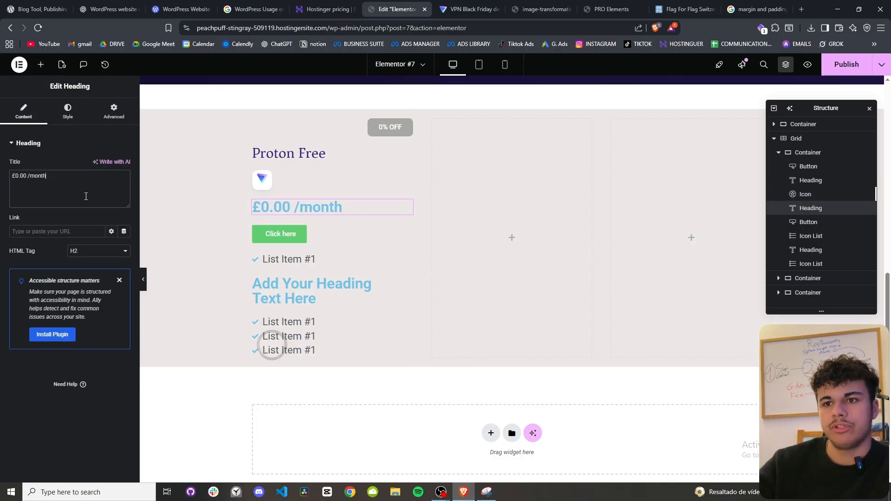
Copy the Proton Free heading and apply its style to the £0.00 /month heading.
right_click(298, 154)
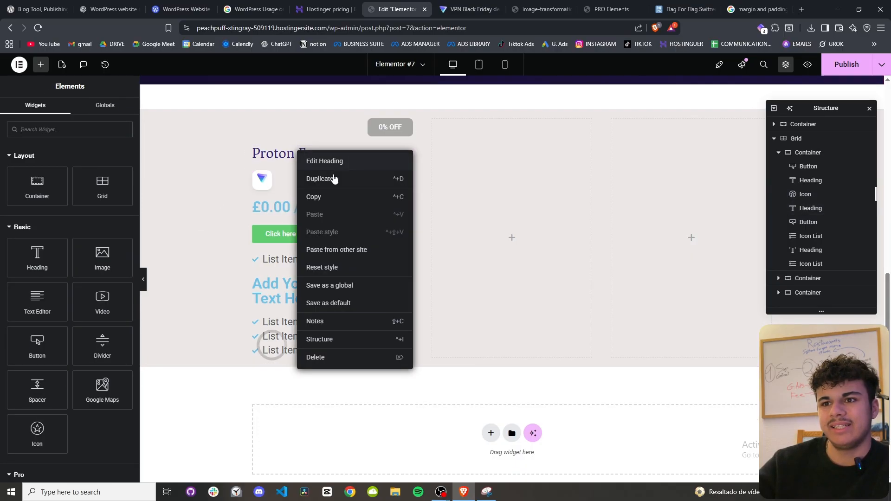
click(334, 204)
click(277, 207)
right_click(292, 205)
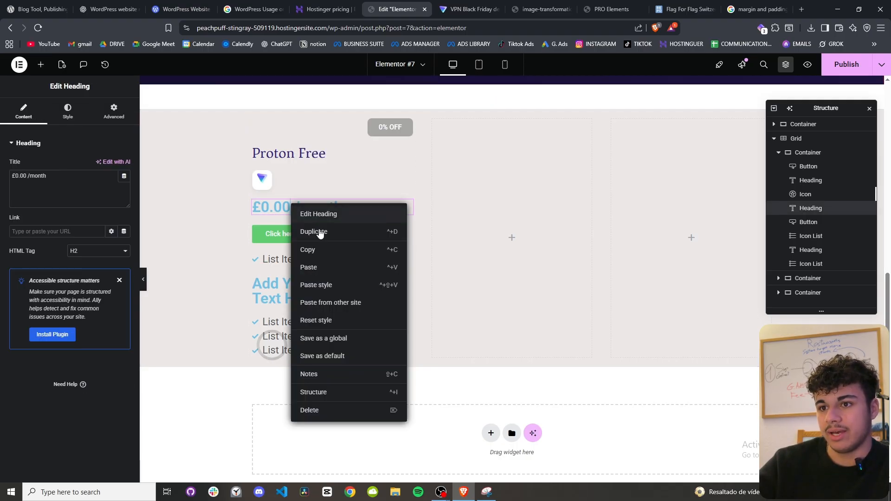
click(340, 286)
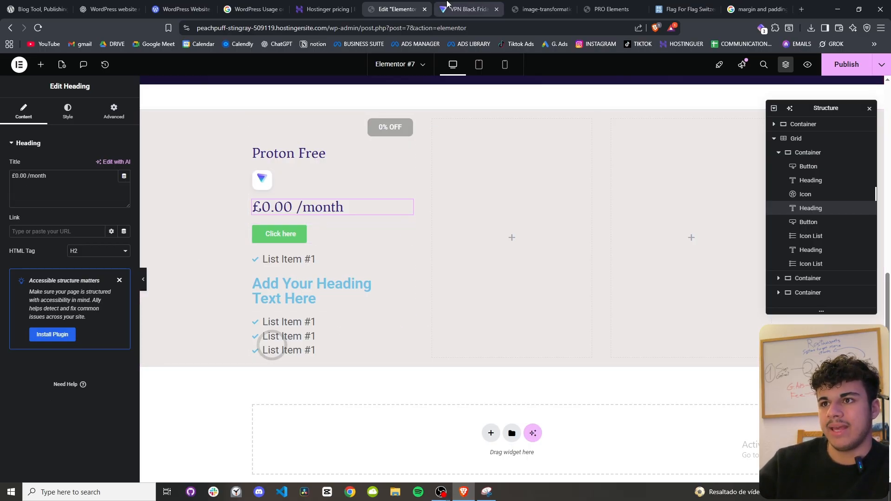
Examine the smaller /month text on the Proton VPN page and start a ChatGPT prompt asking for a span.
click(469, 9)
drag(129, 256, 176, 265)
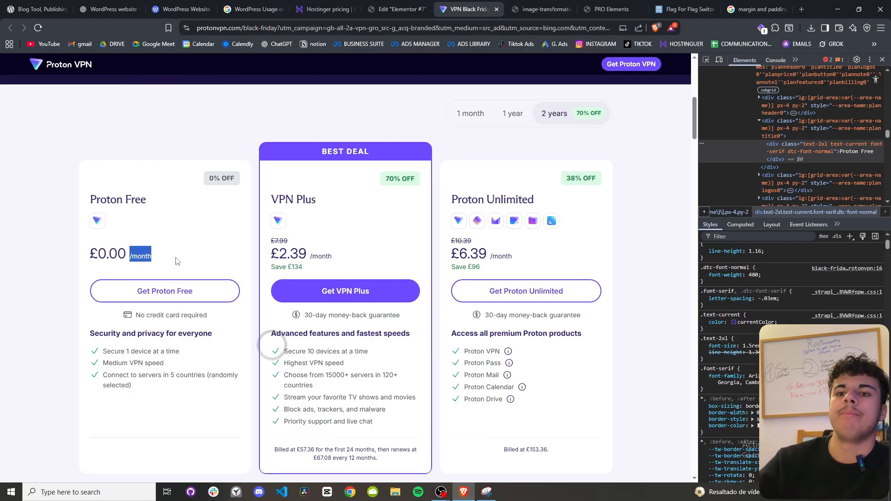
click(397, 9)
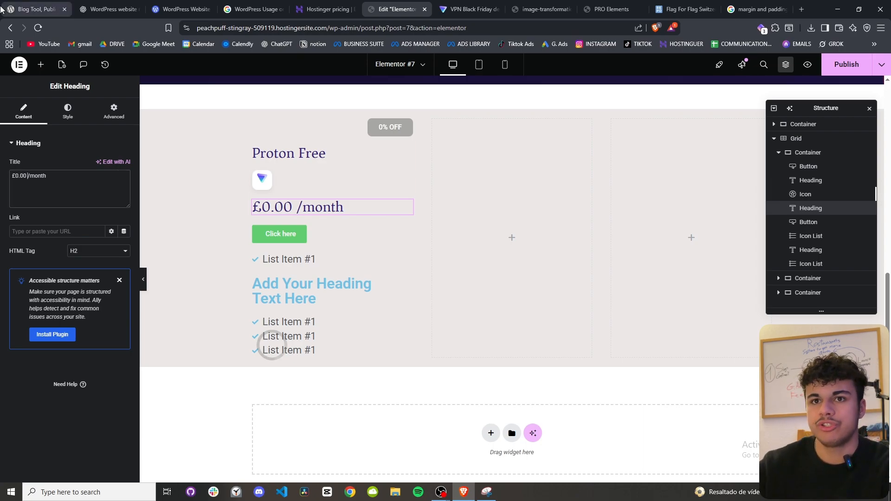
click(109, 9)
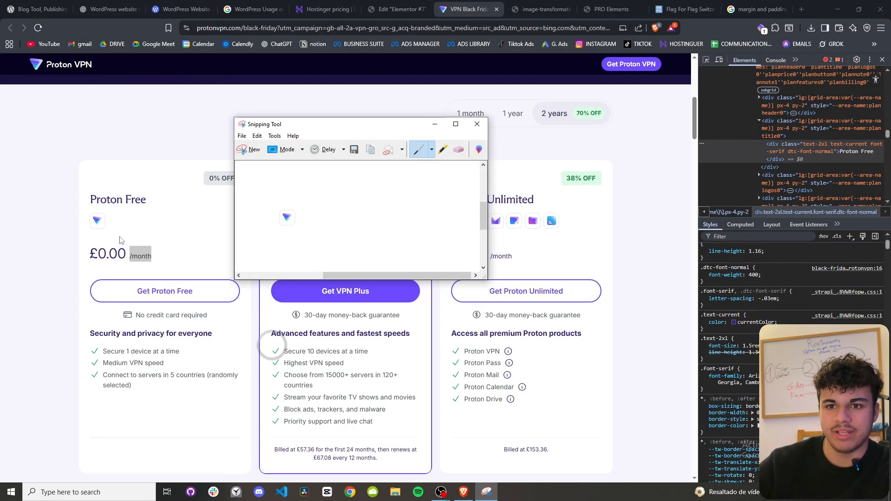
click(114, 5)
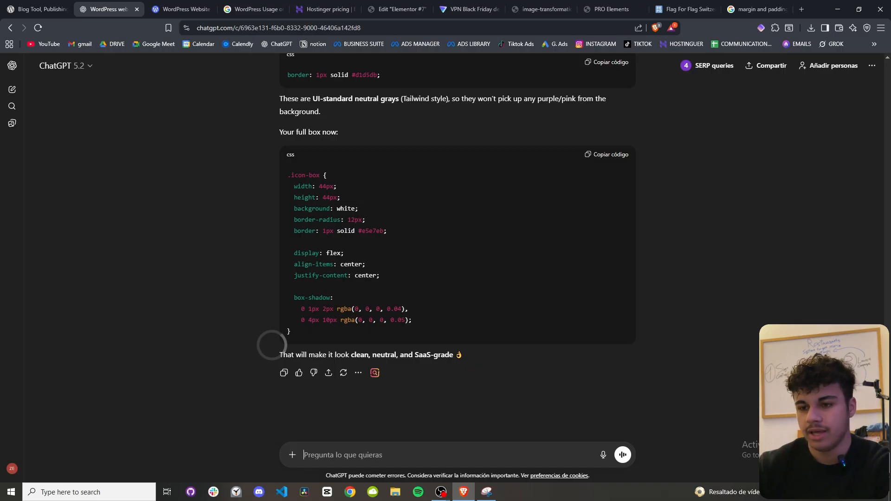
text(hey creat a span)
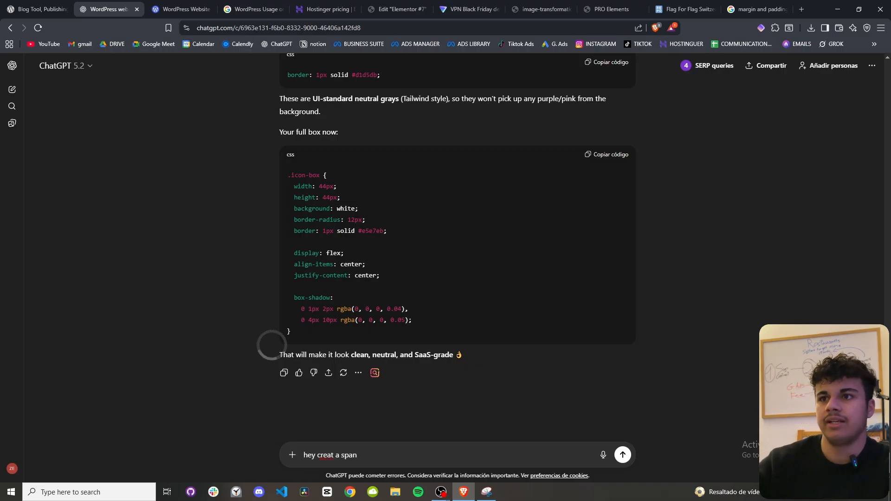
Recheck the price heading in Elementor, and complete and send the ChatGPT prompt for a span that makes text a bit smaller.
click(438, 4)
click(395, 3)
drag(28, 176, 46, 177)
click(58, 179)
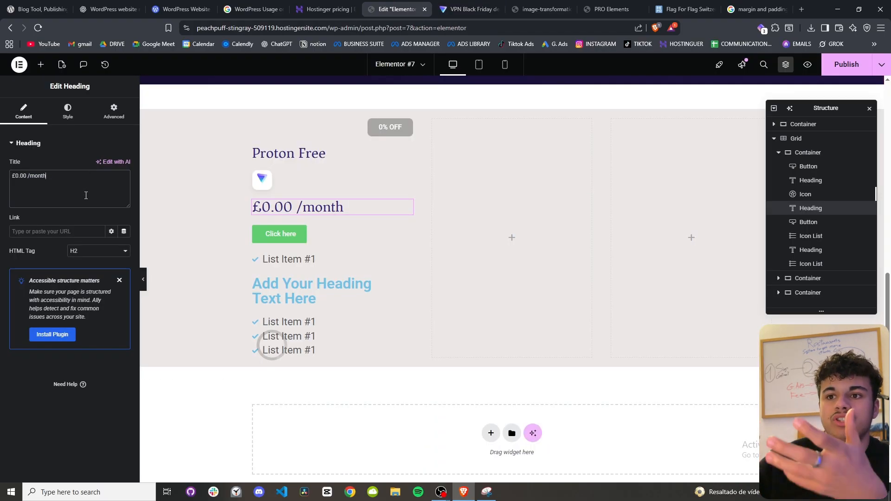
click(132, 5)
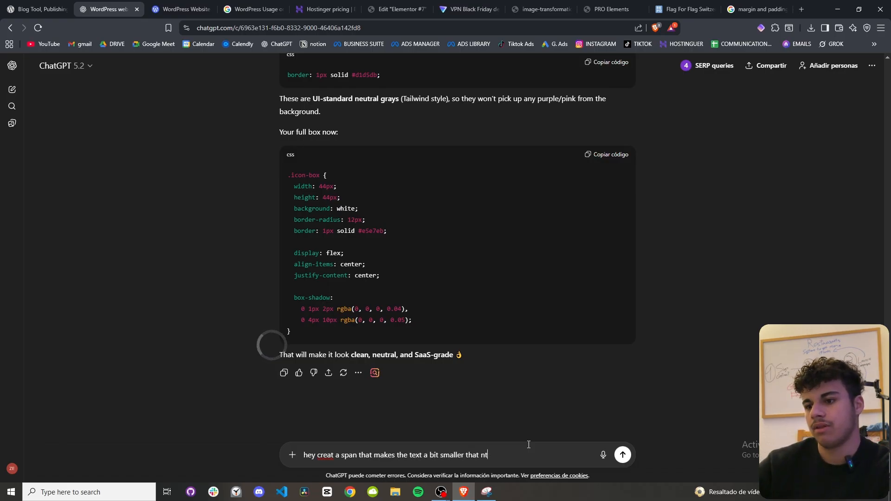
text(n the)
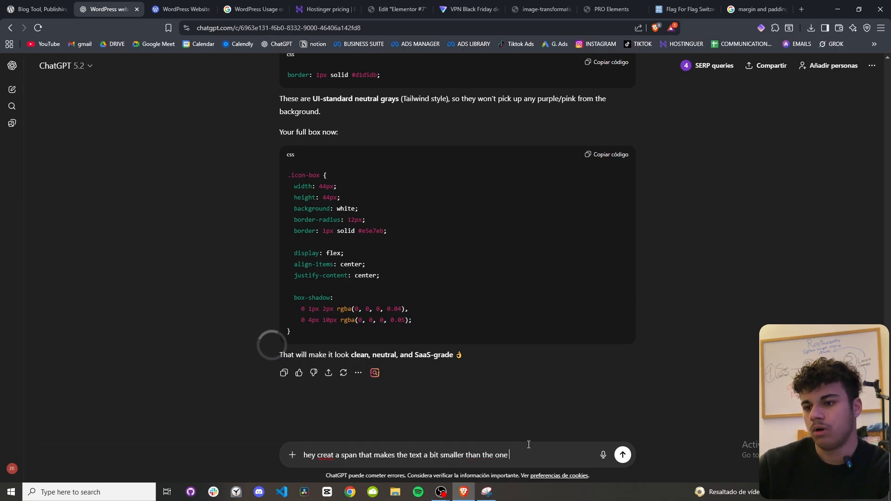
key(Return)
Copy ChatGPT's opening span tag with font-size:0.85em and insert it before /month in the Elementor price heading's title.
mouse_move(288, 168)
mouse_down()
mouse_move(507, 170)
mouse_move(288, 169)
mouse_up()
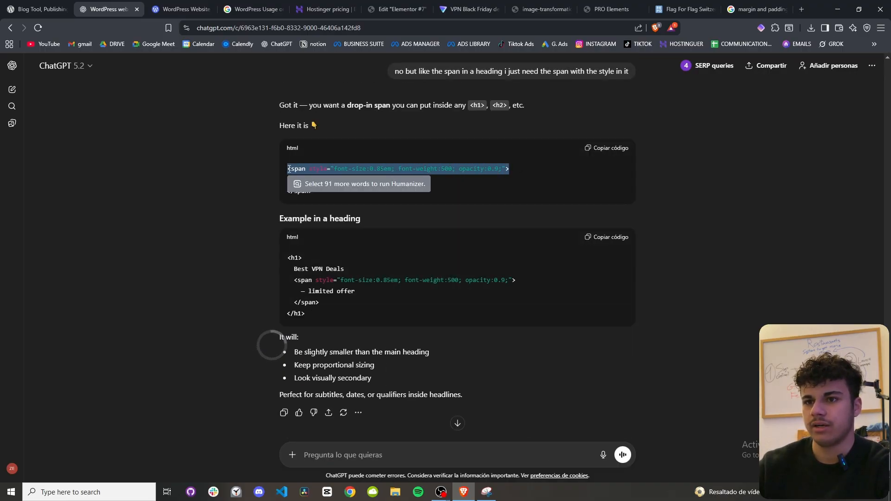
click(254, 9)
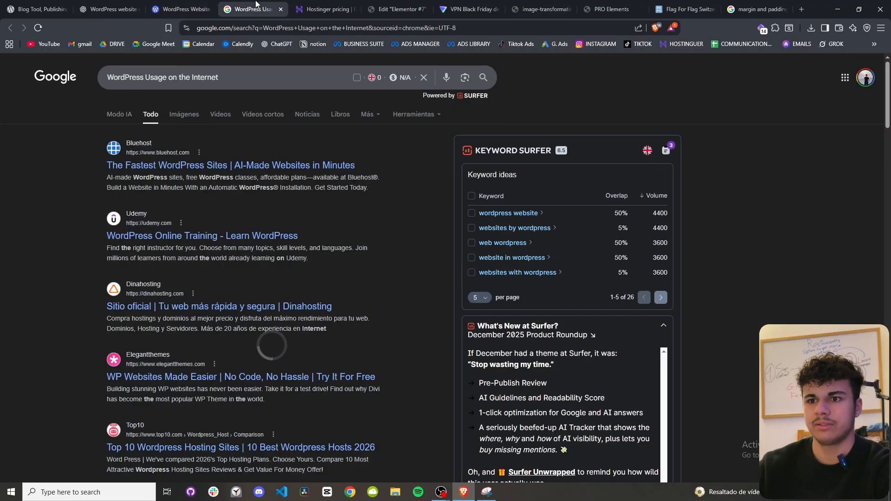
click(345, 7)
click(396, 9)
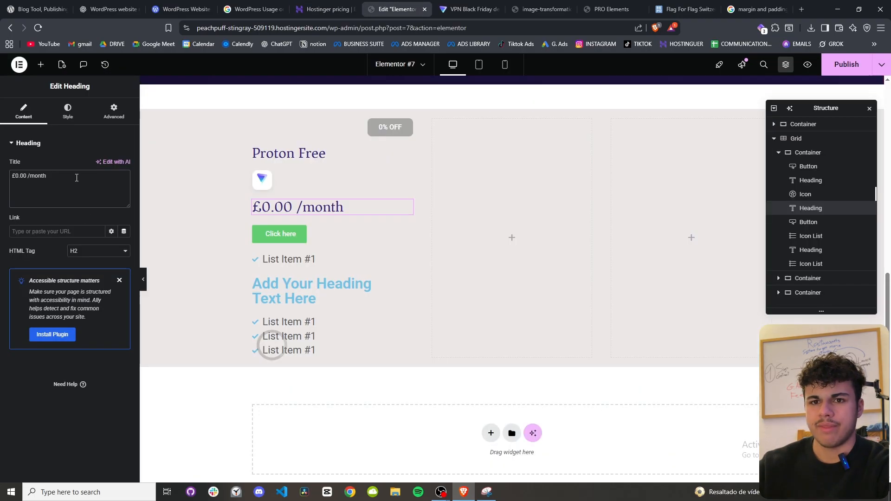
click(29, 178)
key(ctrl+v)
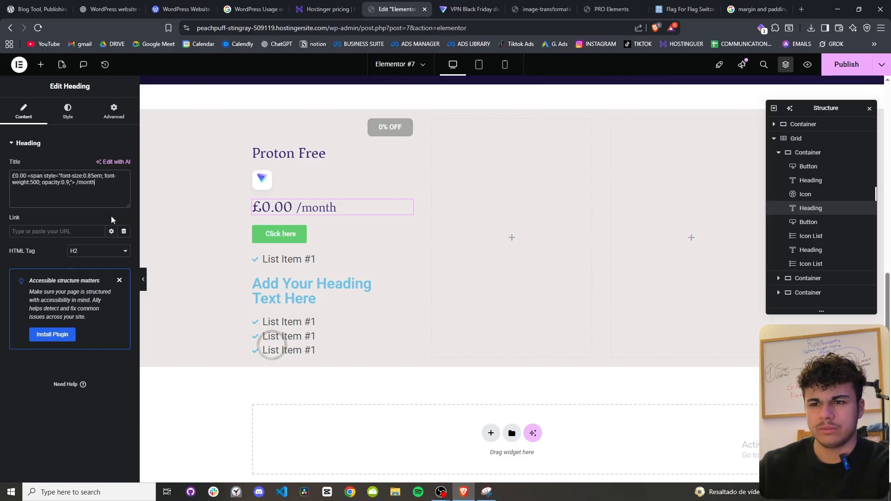
Set the span's font size to 0.65em and close it with </span> after /month.
click(90, 176)
key(BackSpace)
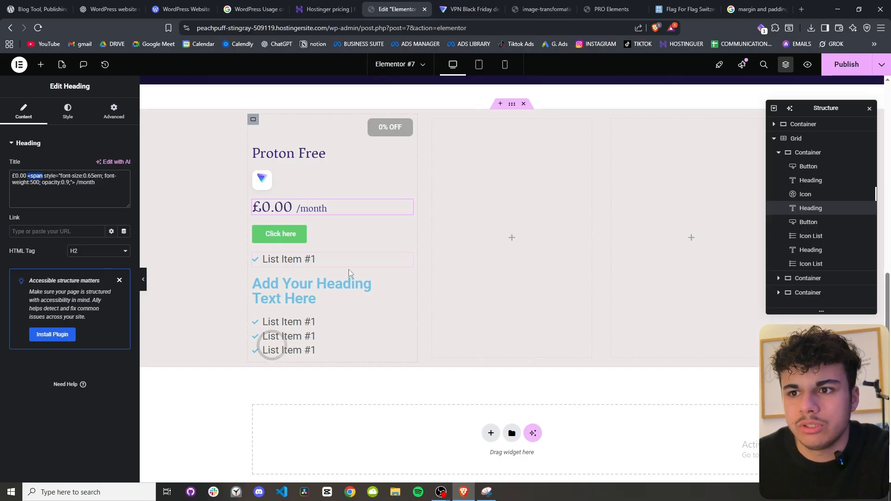
click(109, 190)
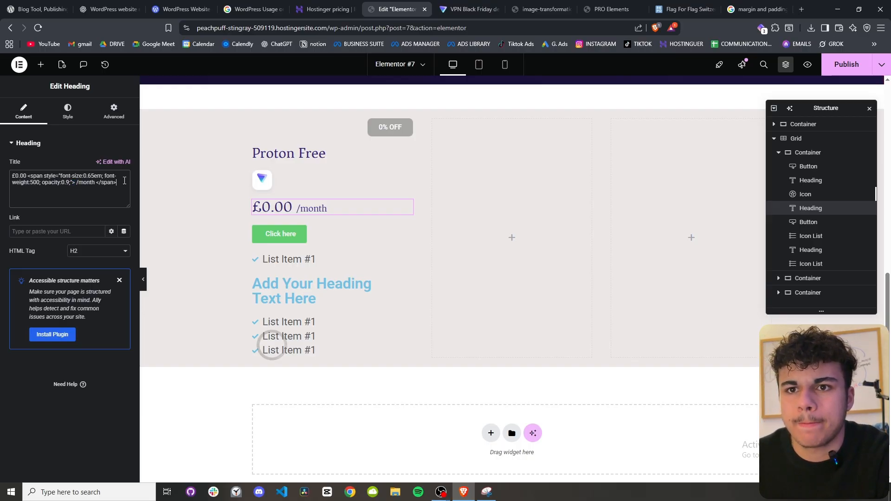
Compare the price line with the Proton VPN page and open the first card's Click here button for editing in Elementor.
click(470, 9)
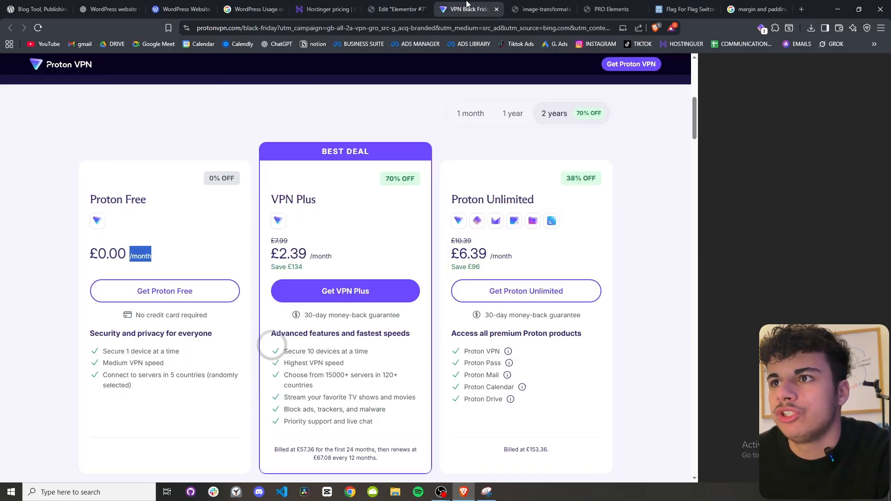
click(397, 9)
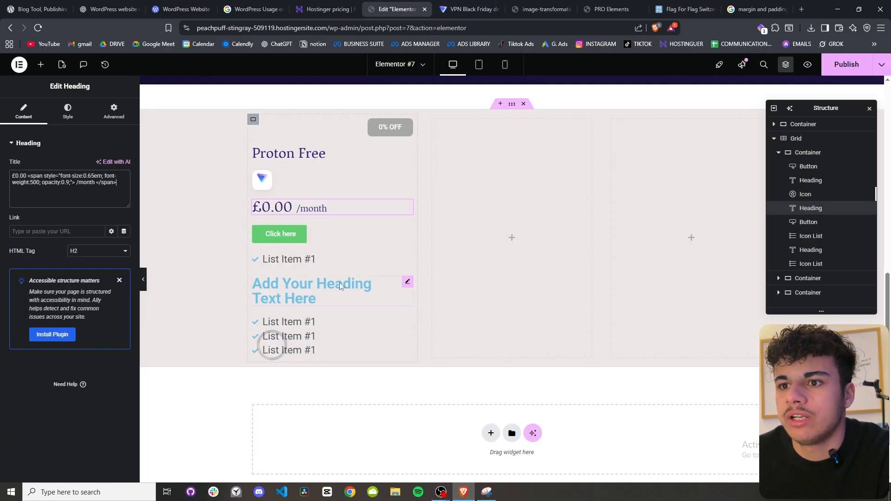
click(338, 243)
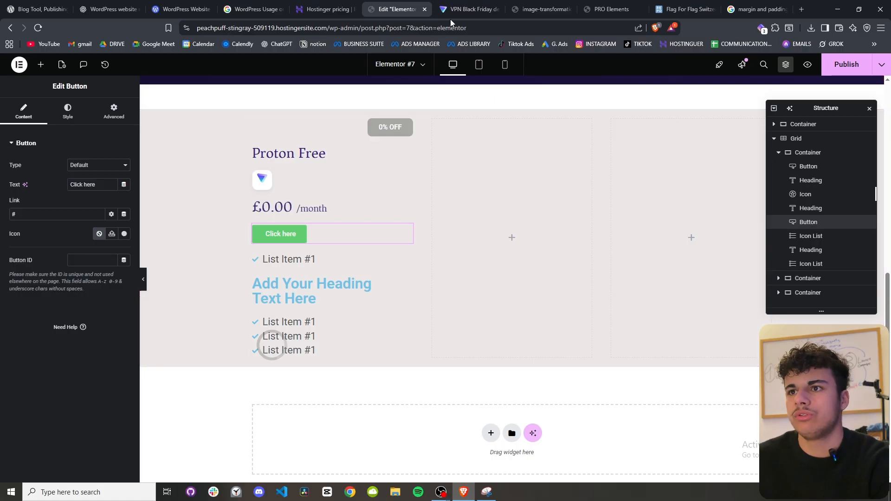
Check the Get Proton Free button on the Proton VPN page and center the first card's Click here button in Elementor.
click(466, 8)
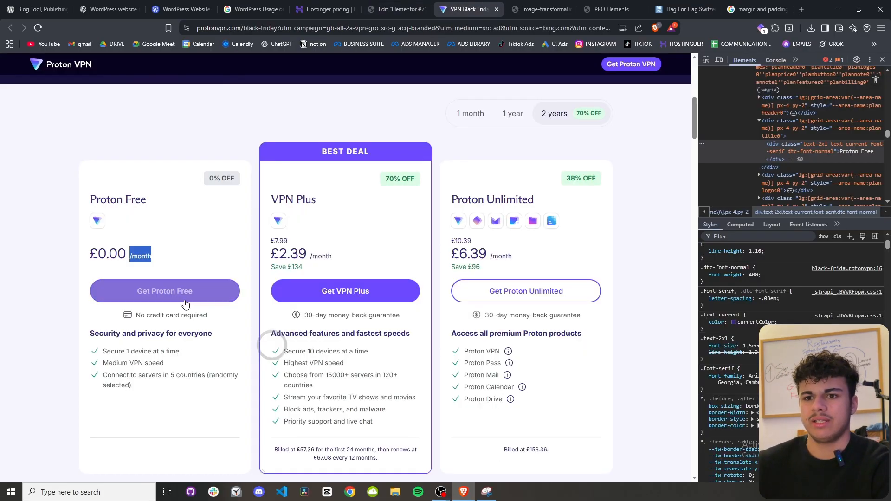
click(385, 7)
click(484, 7)
click(385, 6)
click(78, 115)
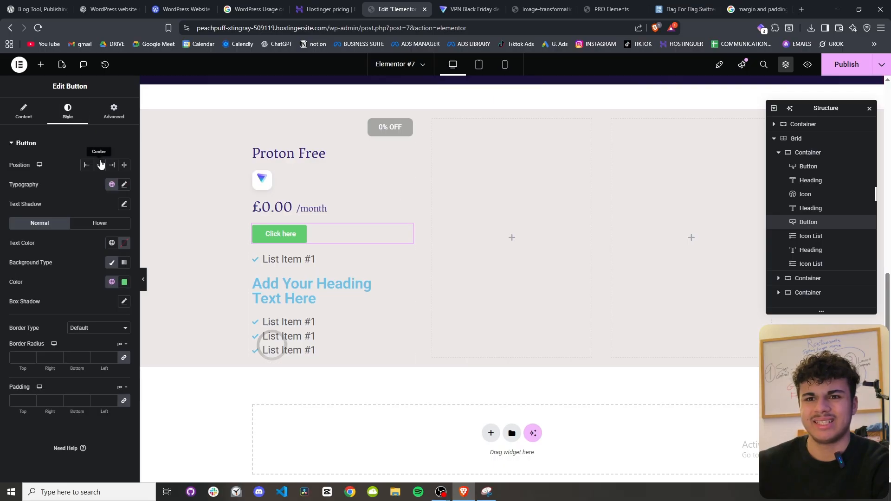
click(100, 168)
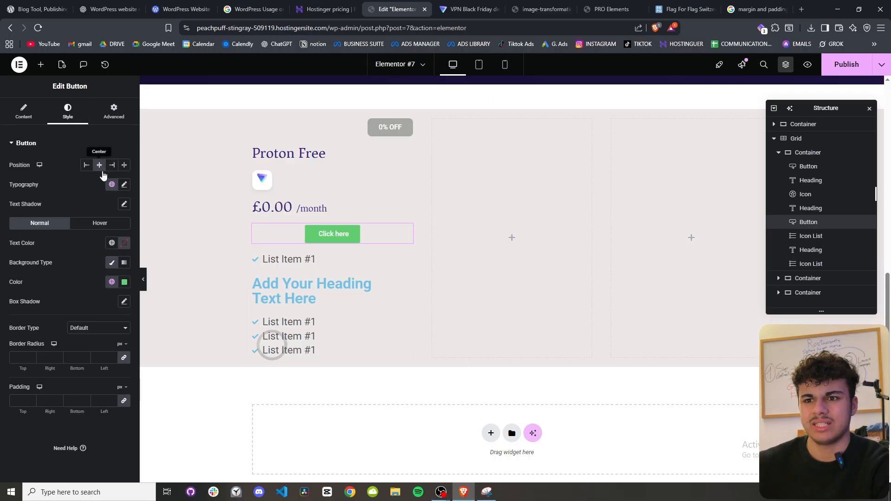
Set the Click here button's background color to fully transparent white, #FFFFFF00, checking it against the Proton VPN page.
click(124, 284)
drag(100, 341, 1, 302)
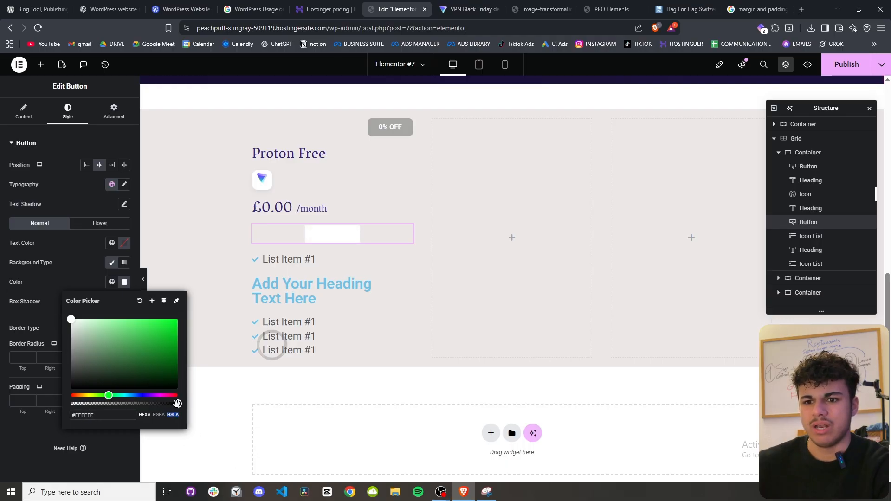
drag(177, 403, 2, 412)
click(457, 6)
click(405, 4)
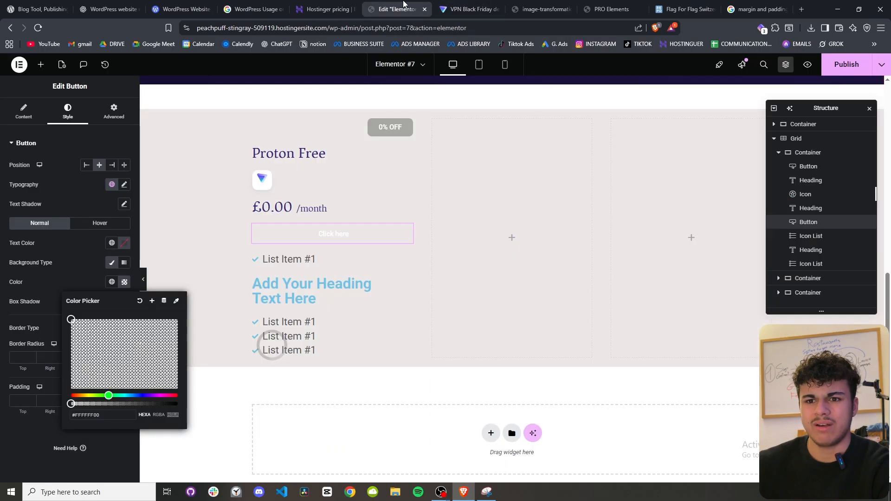
click(11, 297)
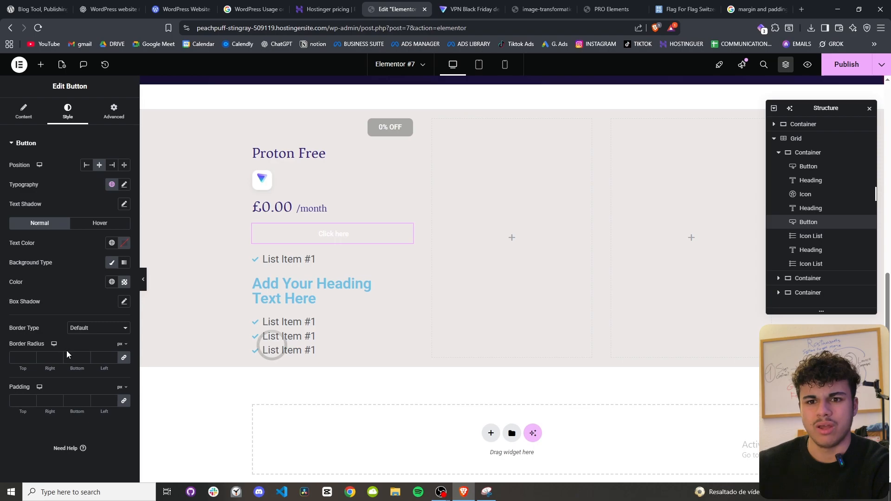
Give the button a Solid border in #372580, copying the color from the price heading's text color.
click(92, 330)
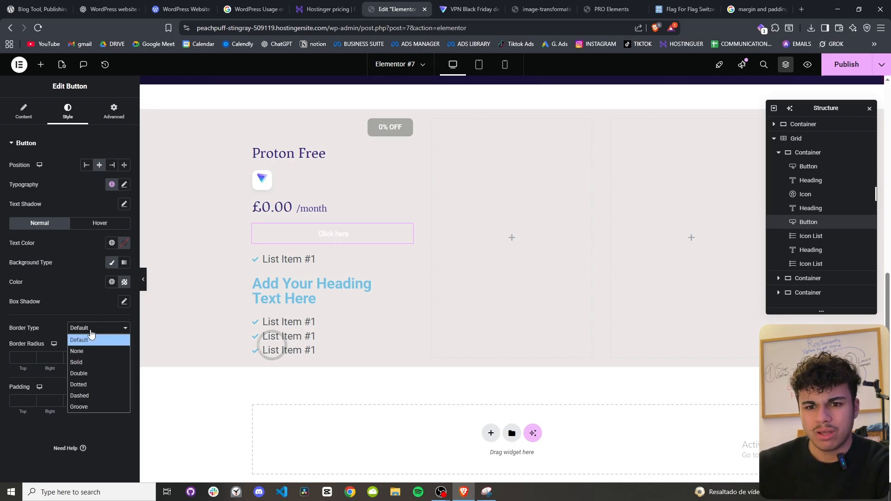
click(91, 361)
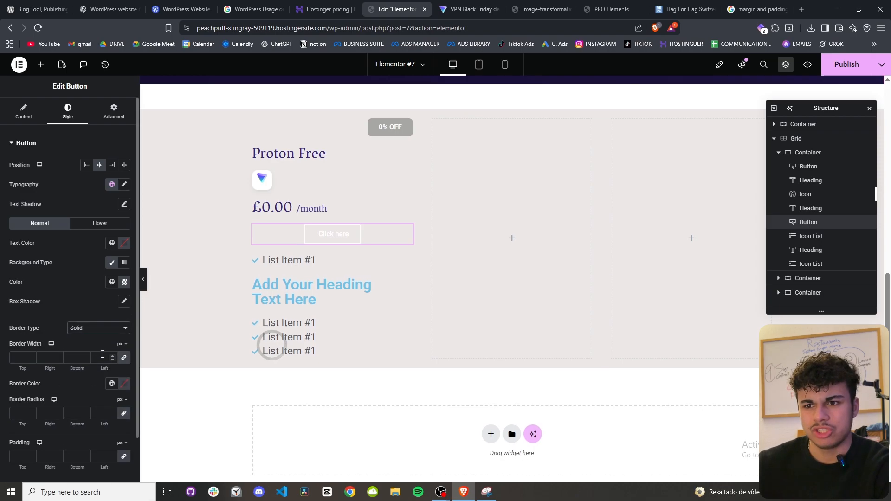
click(127, 385)
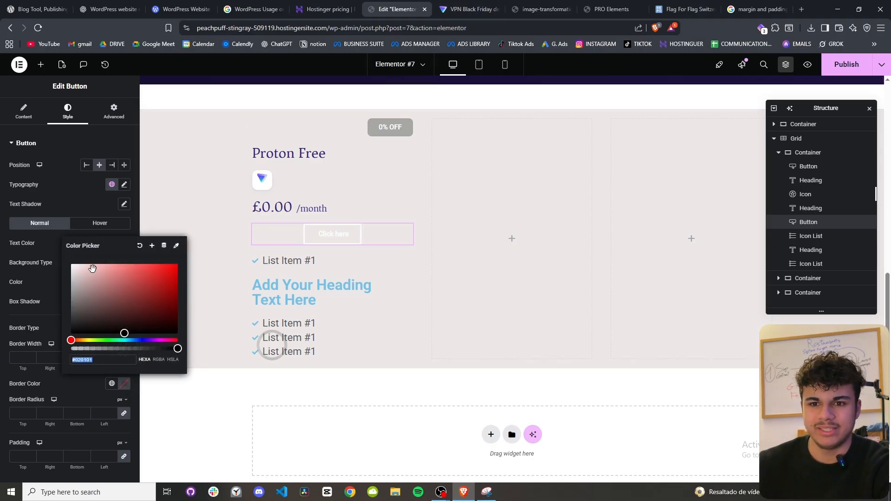
click(327, 208)
click(68, 111)
click(124, 296)
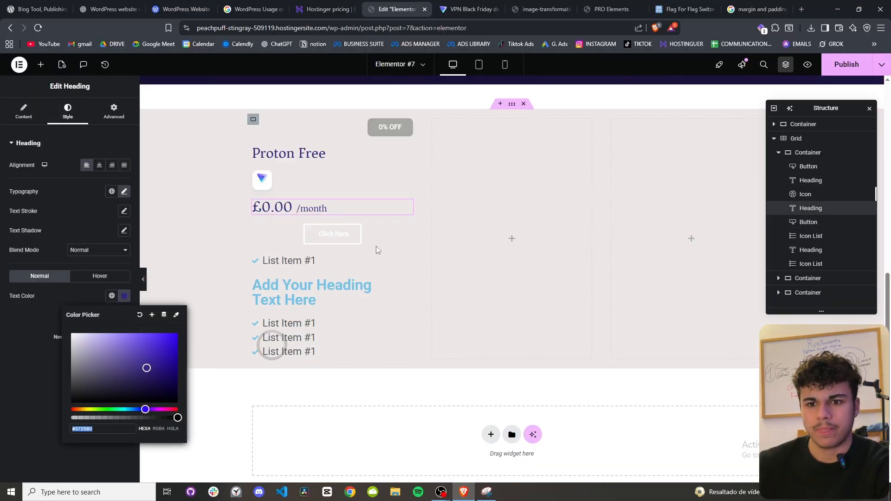
click(323, 237)
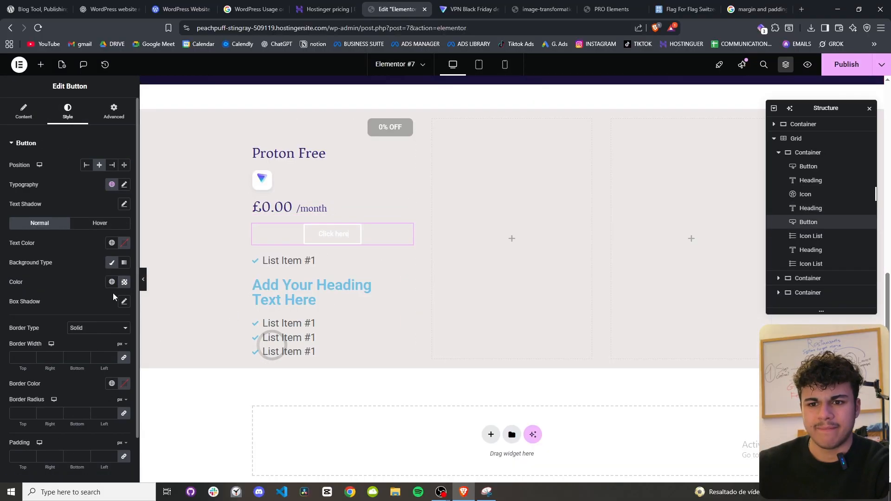
scroll(114, 299, down, 1)
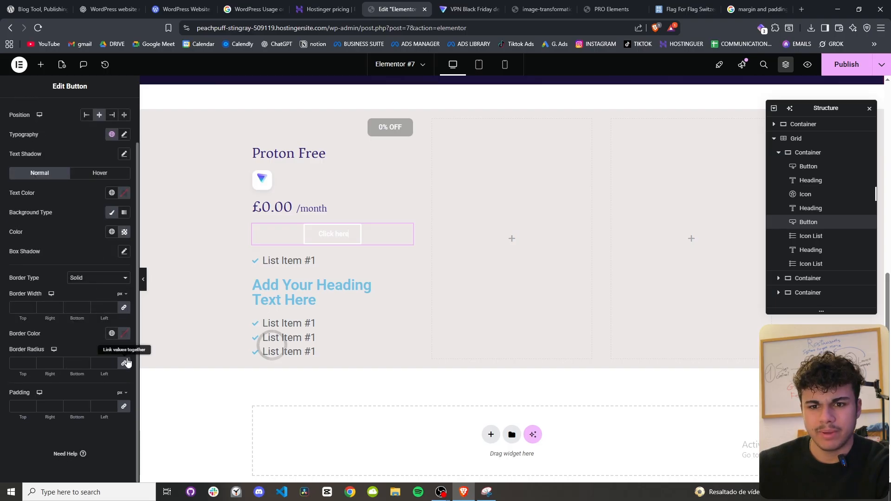
click(124, 334)
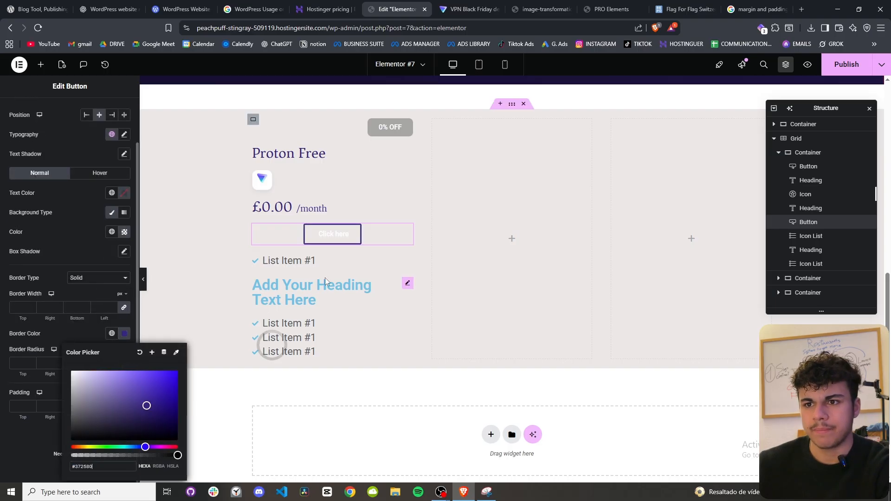
Set the button's border width to 2 px on all sides, comparing the outline with the Proton VPN page.
click(452, 4)
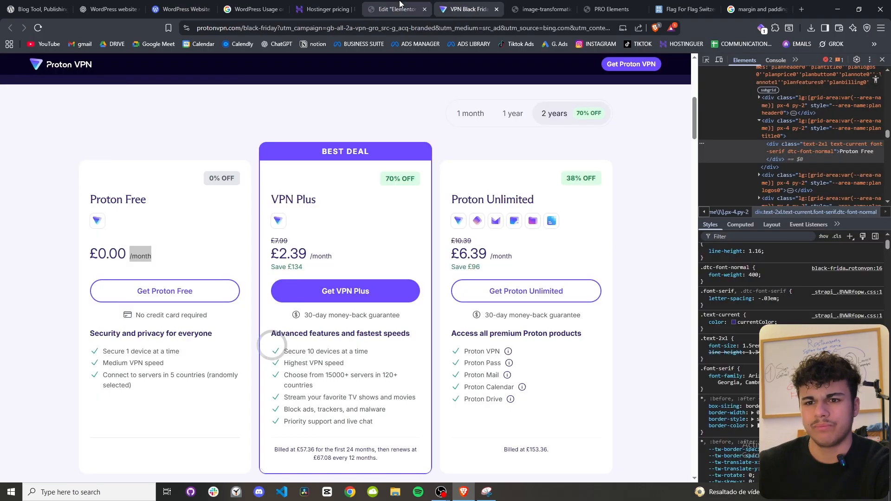
click(397, 9)
click(20, 307)
drag(31, 318, 24, 318)
key(BackSpace)
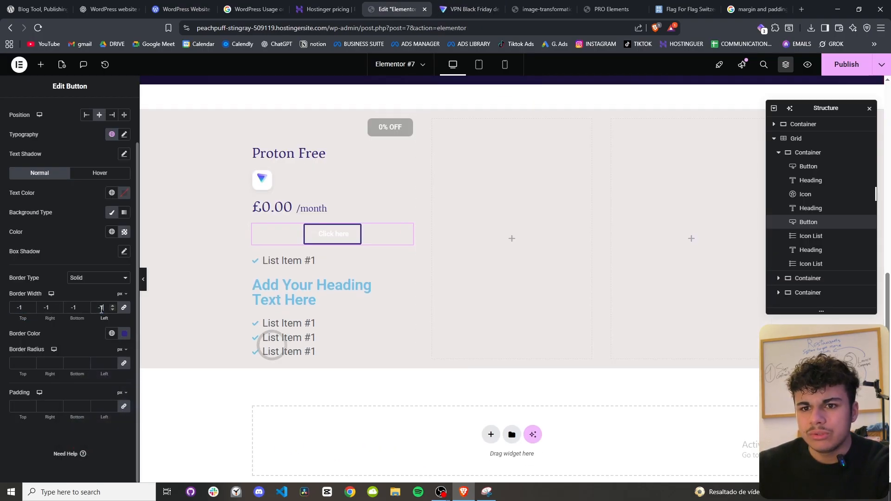
key(BackSpace)
key(BackSpace)
text(1)
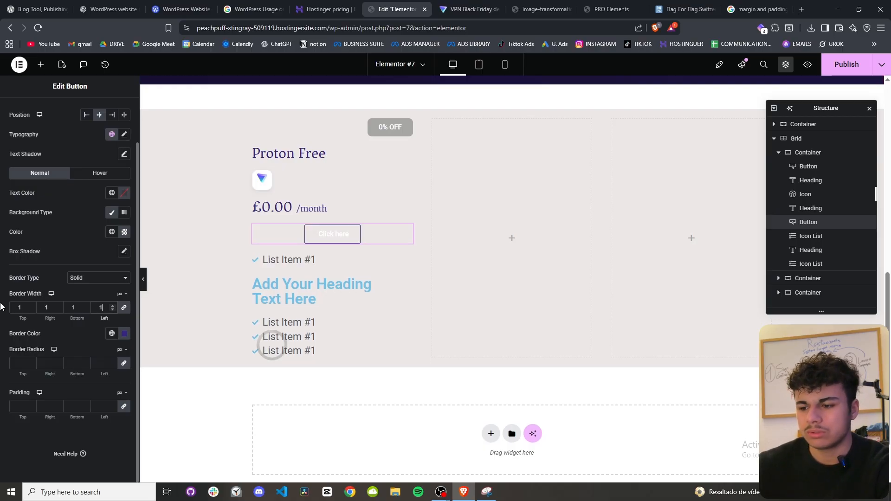
click(31, 305)
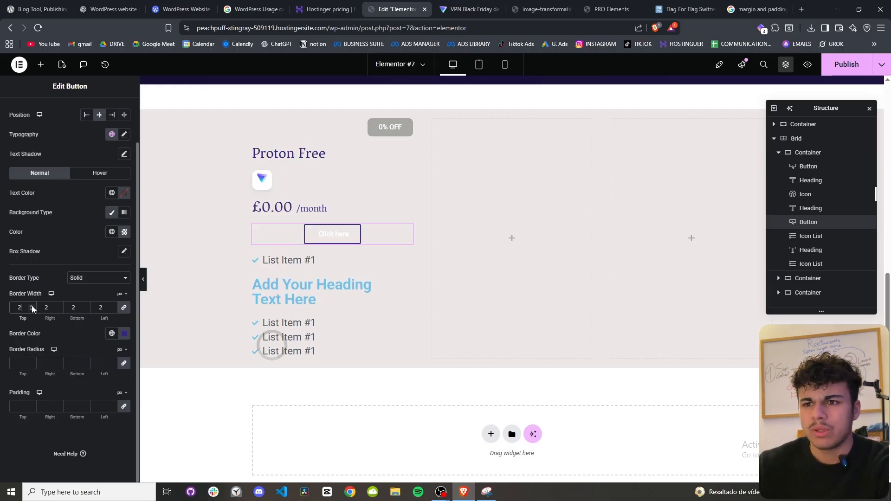
click(457, 9)
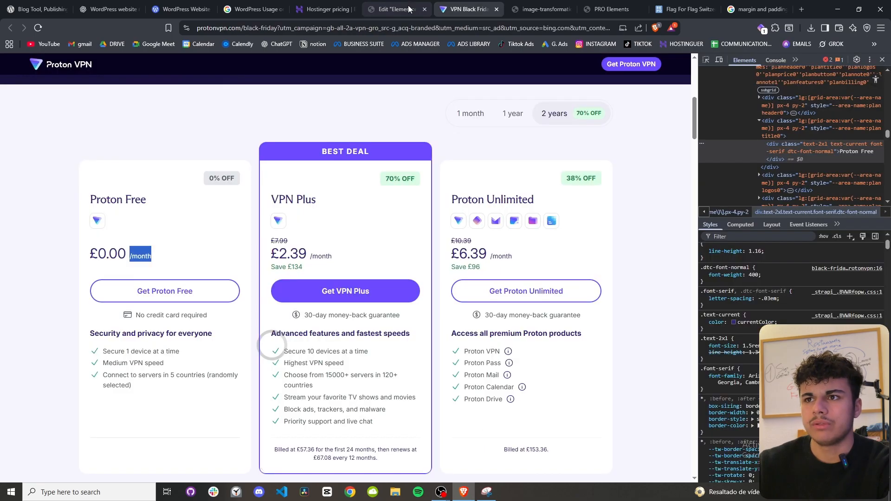
click(403, 8)
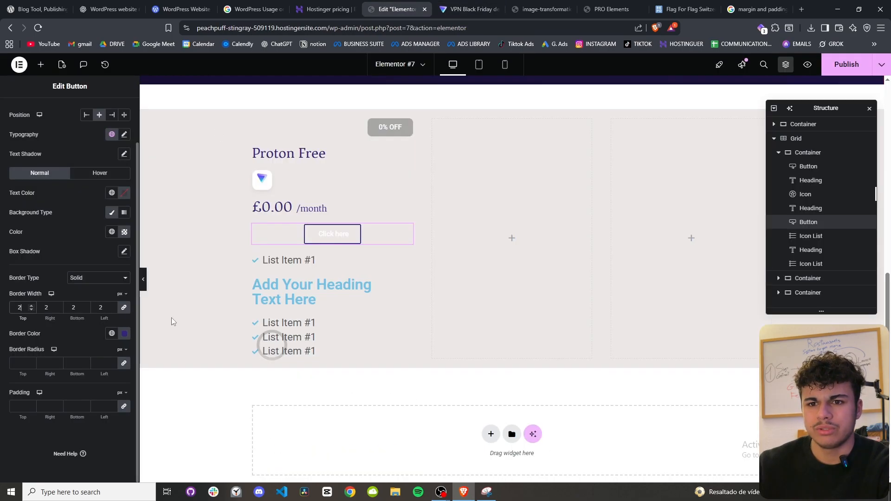
Lower the button's border color opacity to give #372580B8 and set the border radius to 22 px on all corners.
click(124, 333)
drag(176, 456, 147, 455)
click(14, 331)
drag(30, 377, 39, 377)
scroll(47, 195, up, 2)
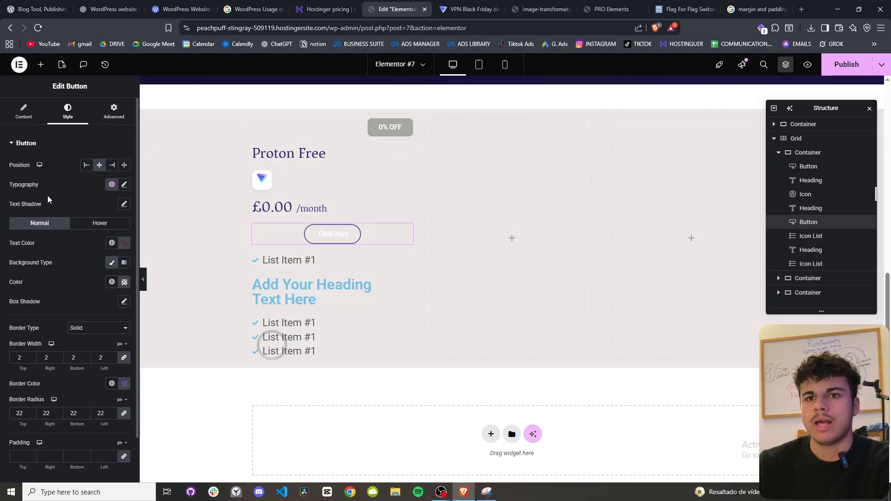
Clear the button's Classic background type and set its text color to #000000.
click(117, 264)
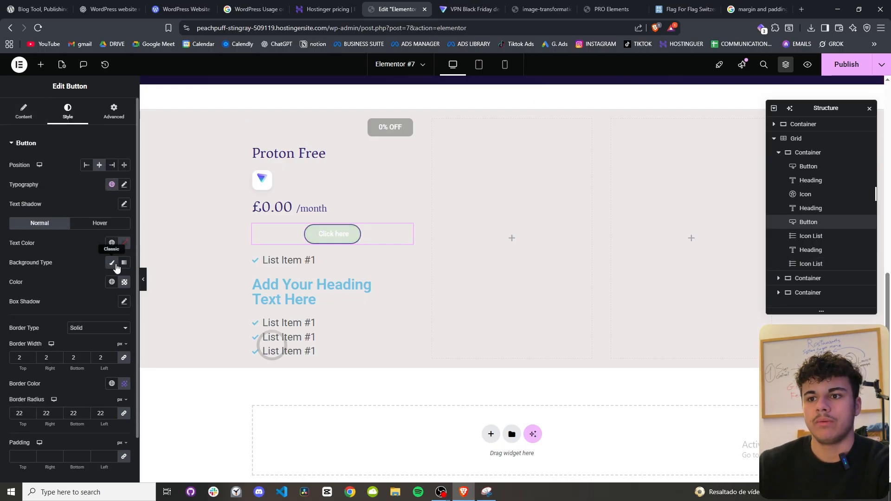
click(116, 265)
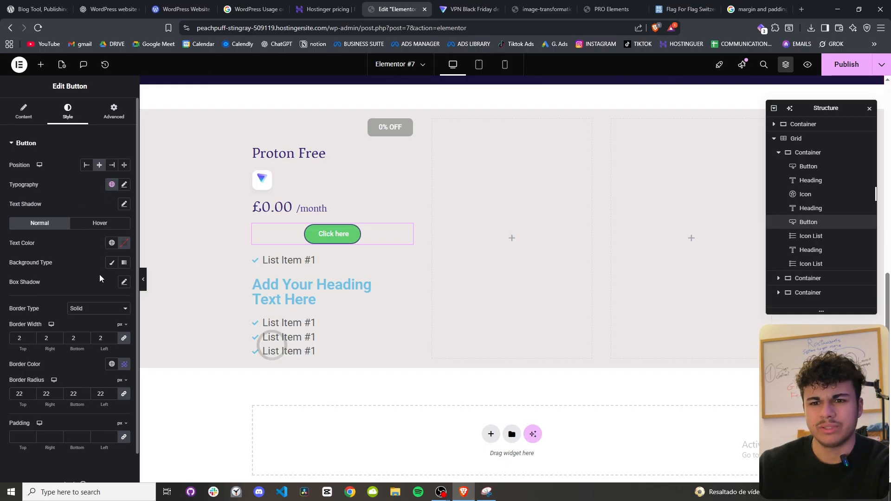
click(112, 243)
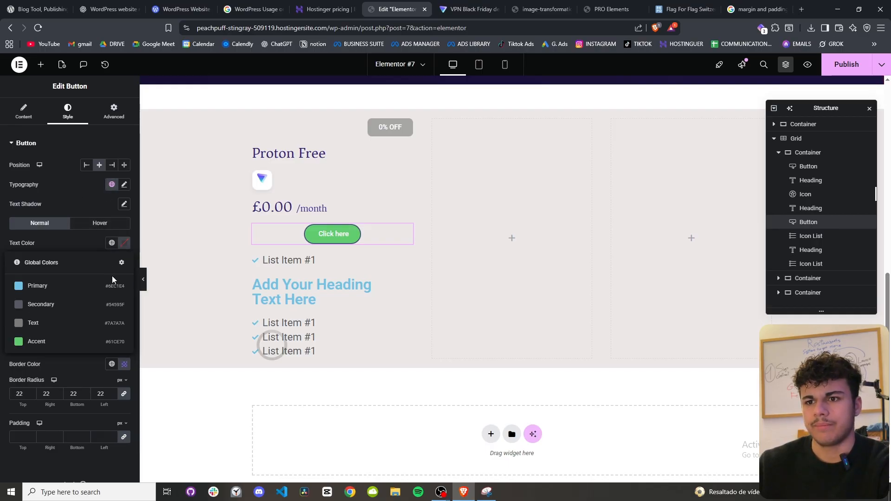
click(125, 243)
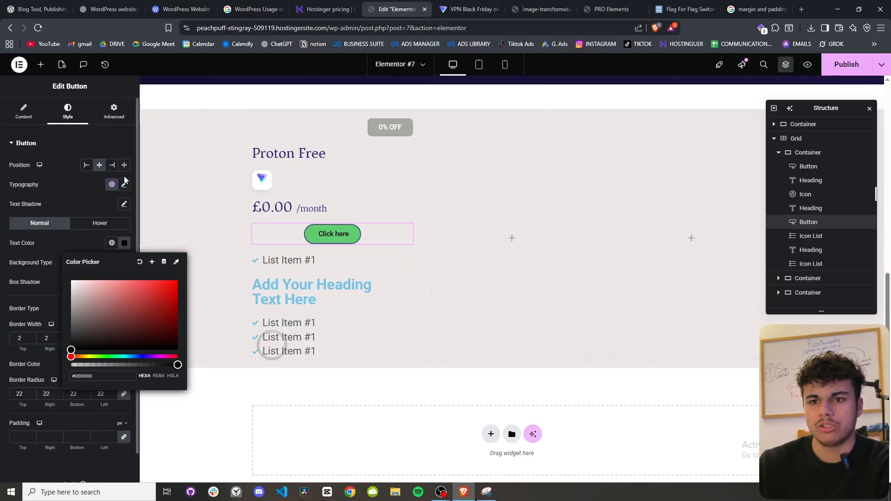
Copy the price heading's text color and apply #372580 as the Click here button's text color.
click(362, 208)
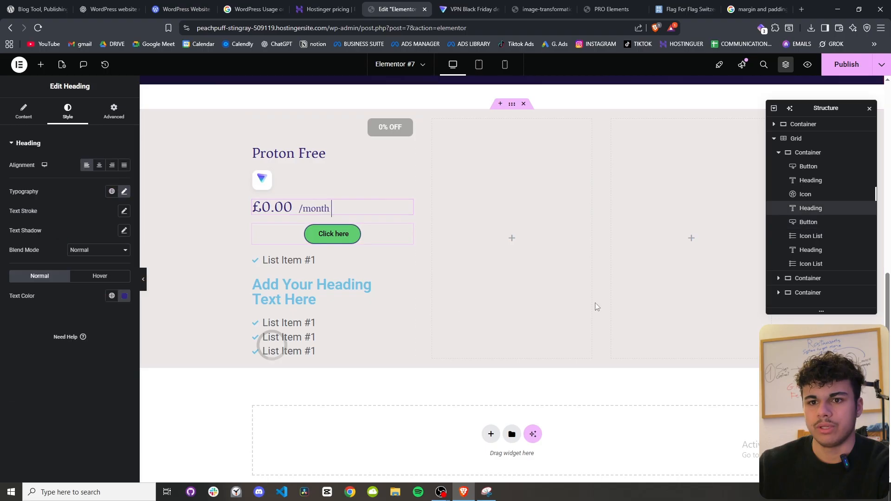
click(124, 296)
click(351, 240)
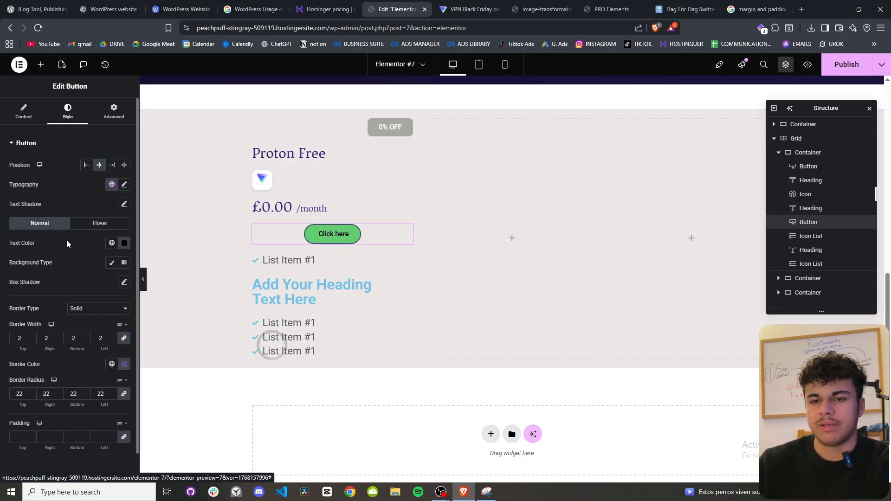
click(124, 185)
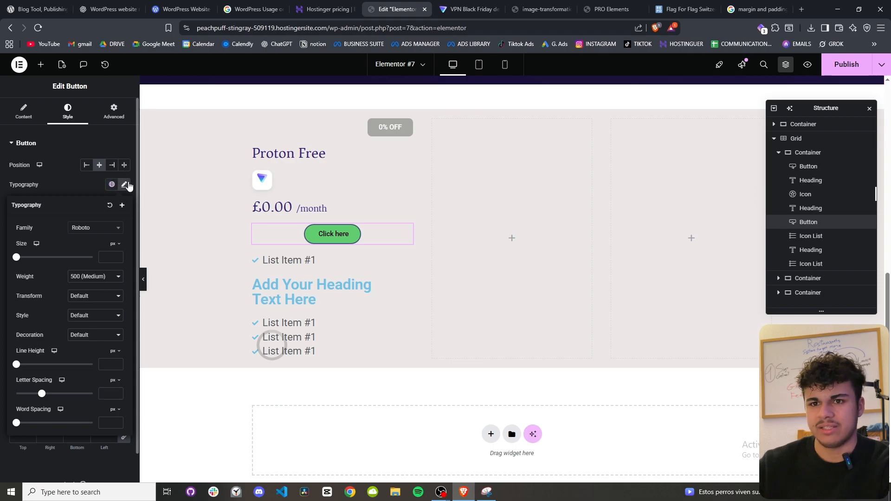
click(0, 182)
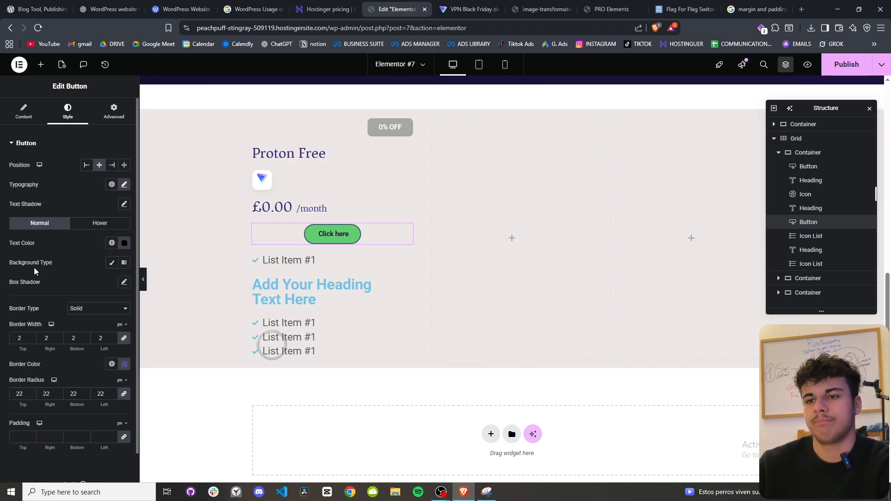
click(124, 245)
text(#372580)
click(2, 246)
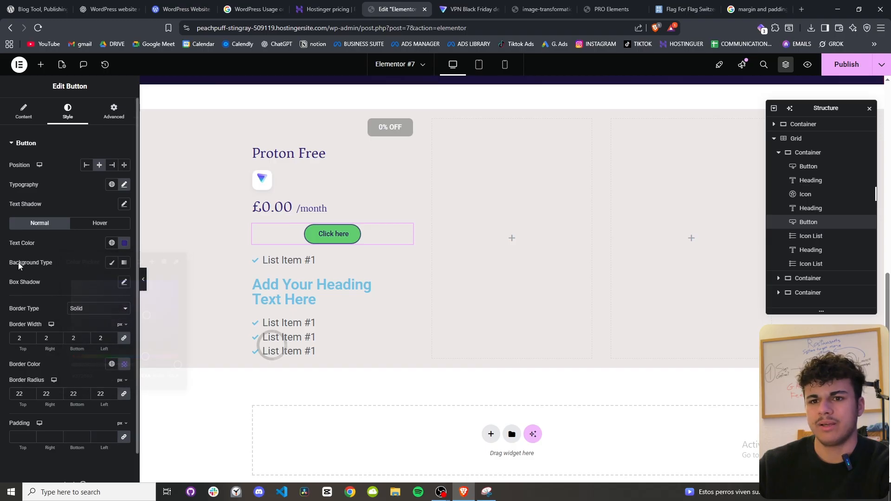
Restore the button's Classic background type with its transparent fill.
click(124, 263)
click(112, 263)
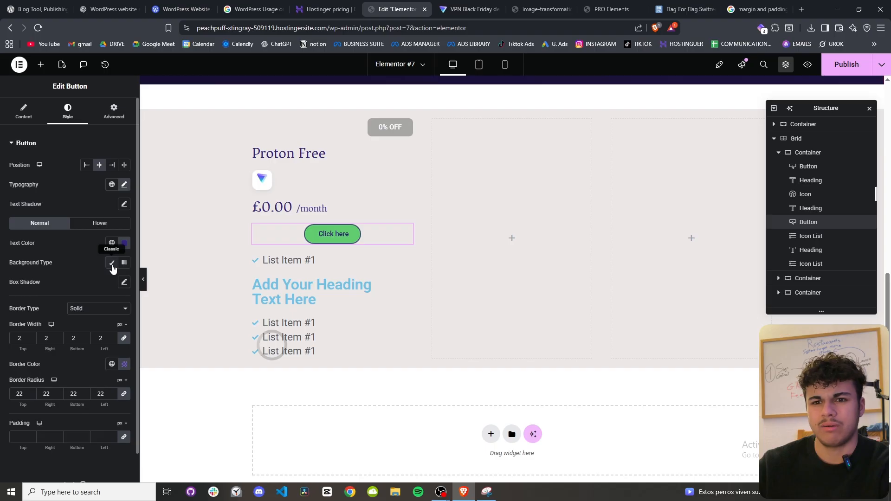
click(124, 264)
click(112, 263)
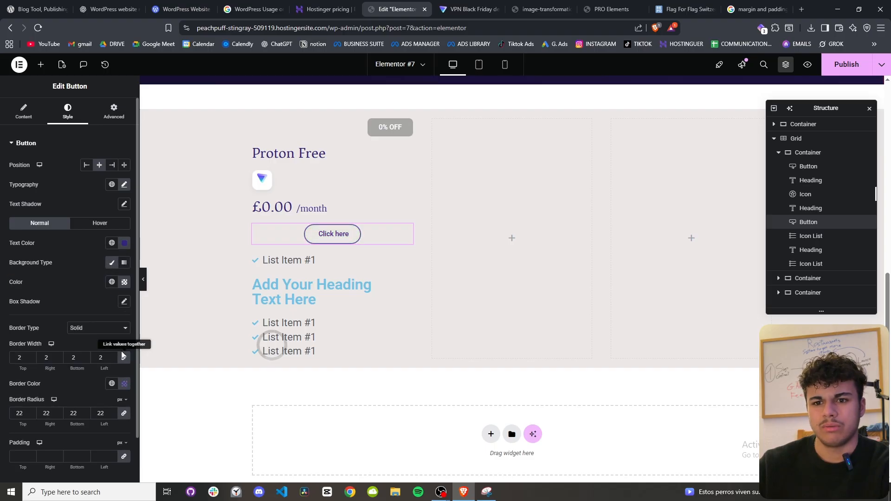
Inspect the Get Proton Free button's color and padding on the Proton VPN page and return to Elementor.
click(469, 9)
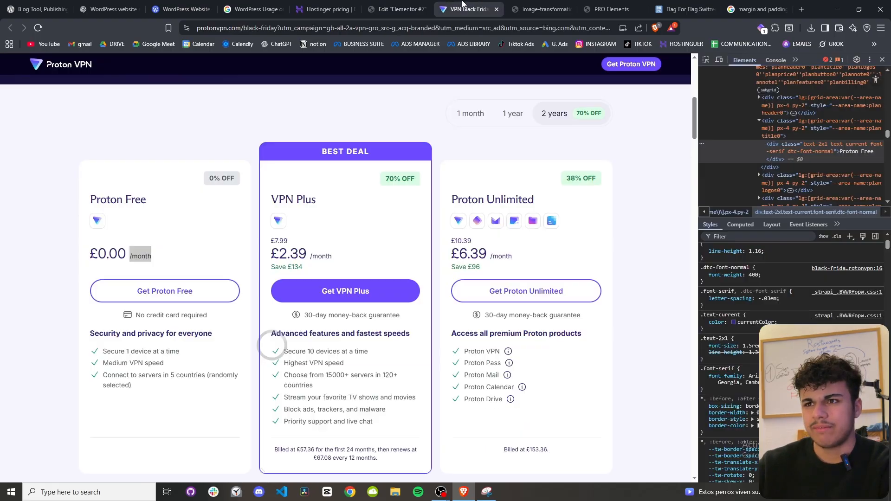
click(706, 59)
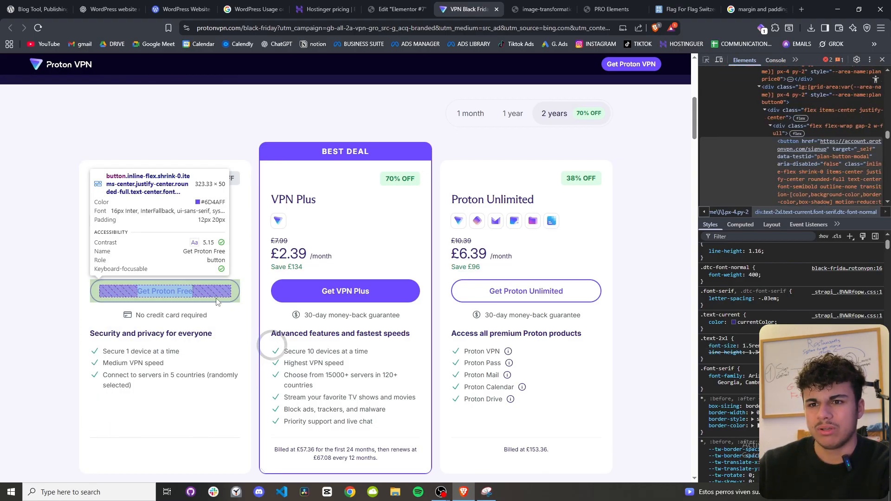
click(216, 300)
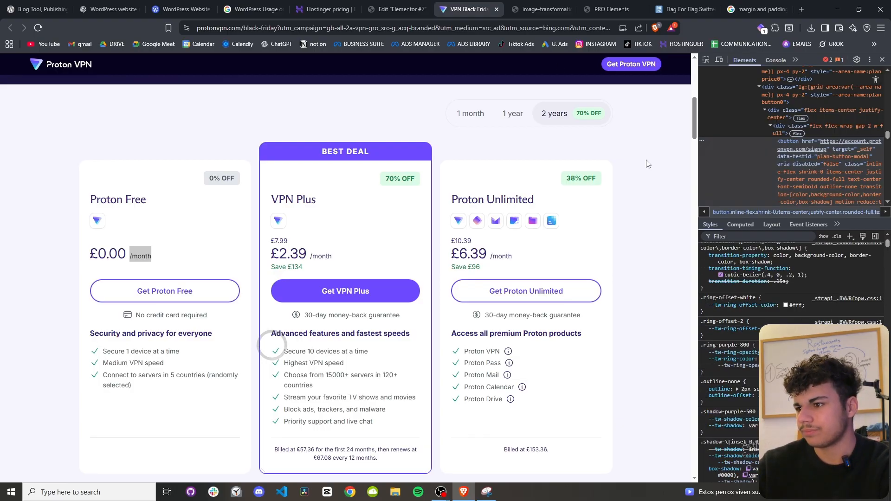
key(ctrl+shift+Tab)
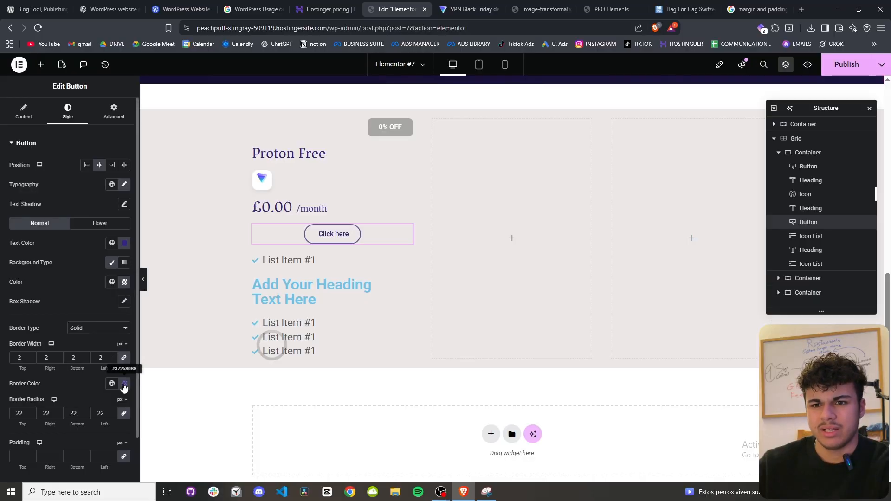
Set the Click here button's text color and border color to #6D4AFF.
click(124, 243)
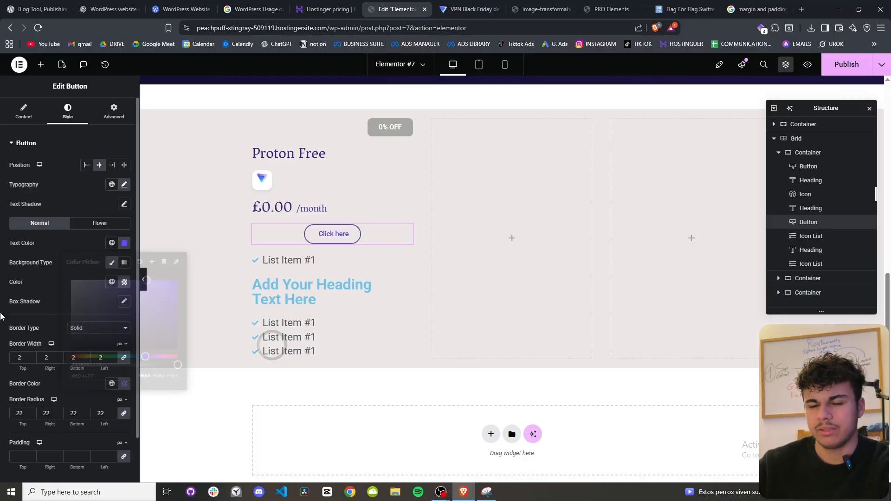
click(125, 384)
text(#6D4AFF)
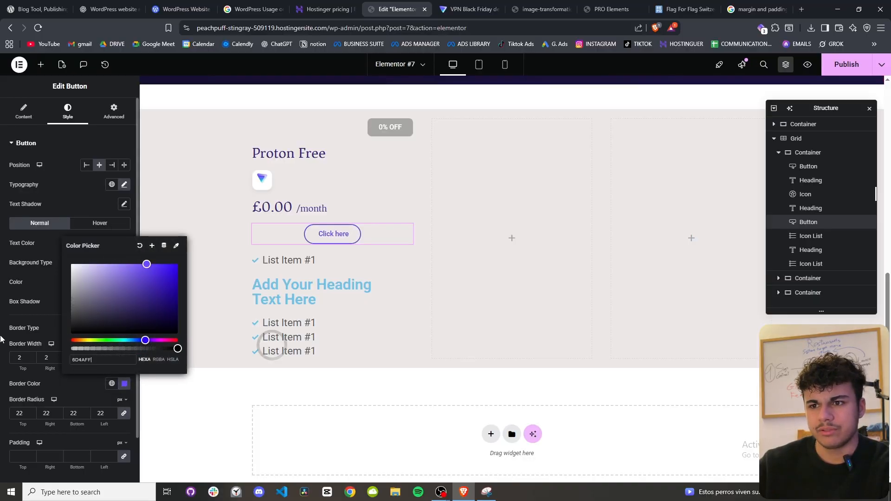
click(6, 343)
click(124, 384)
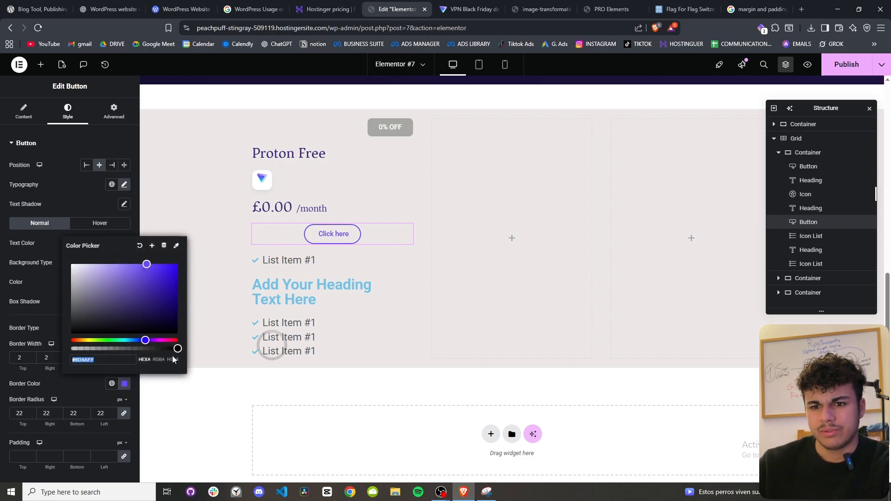
click(69, 390)
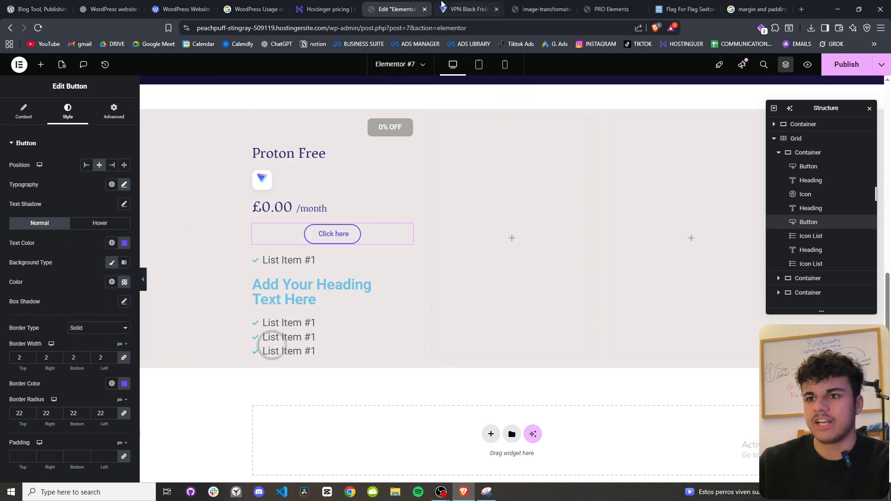
Compare the button's width with Get Proton Free on the Proton VPN page and set the Click here button's position to stretch.
click(468, 9)
click(367, 8)
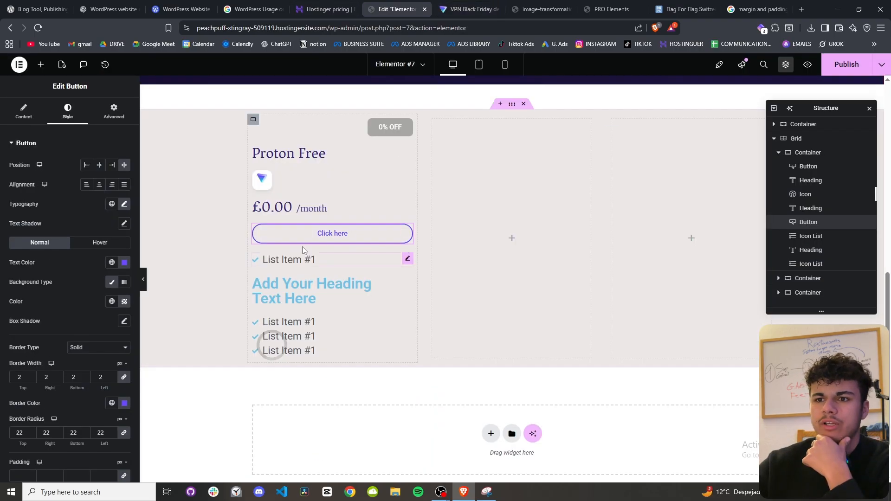
key(ctrl+Tab)
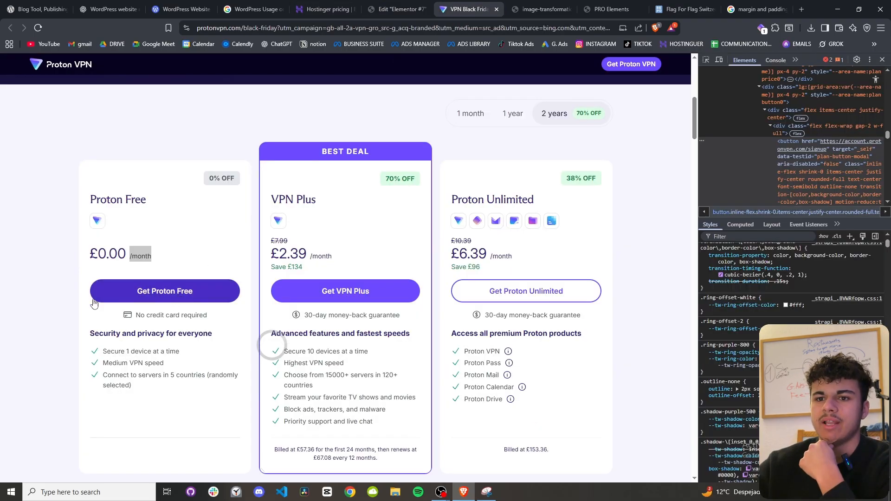
key(ctrl+shift+Tab)
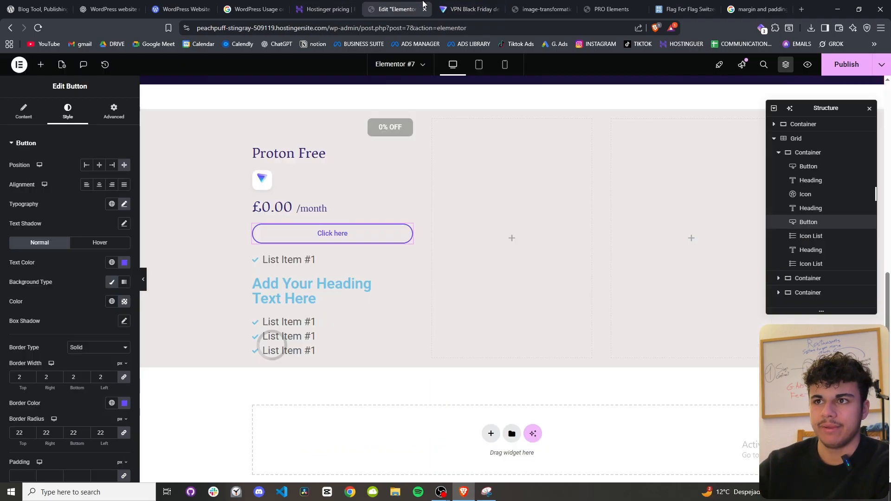
click(101, 165)
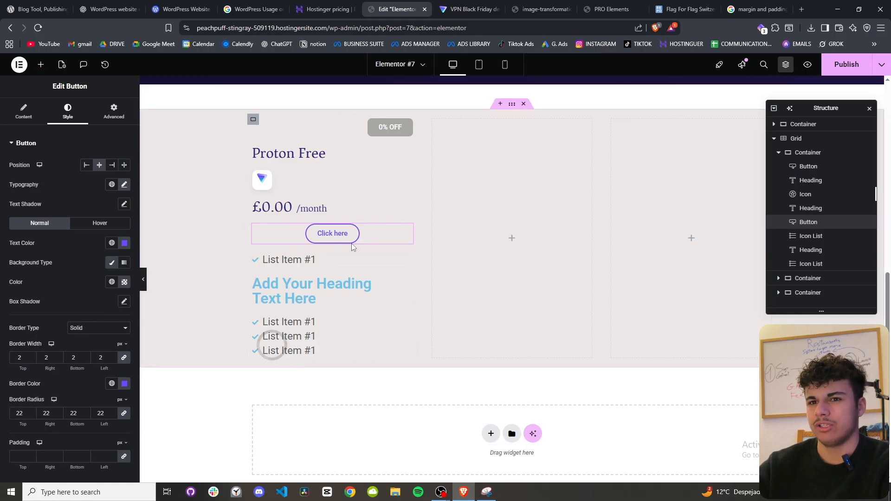
click(124, 165)
Set the button's margin to 1, 1, 12, 1 px and its padding to 18, 41, 16, 25 px for top, right, bottom, left.
click(114, 112)
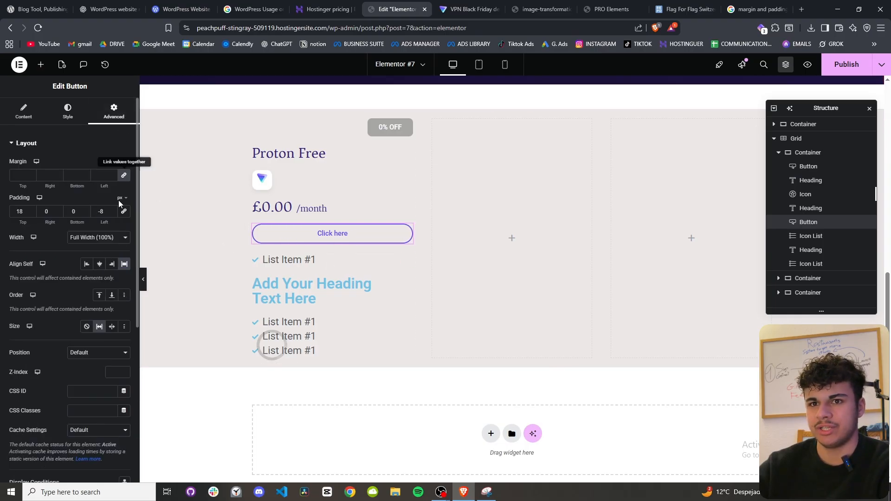
drag(94, 220, 119, 226)
drag(47, 223, 65, 226)
click(113, 173)
click(123, 175)
drag(73, 187, 78, 190)
drag(74, 220, 80, 224)
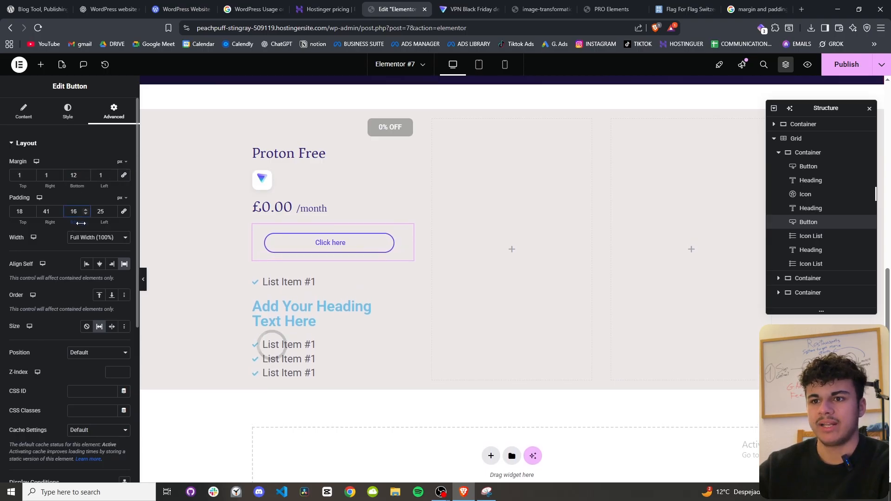
Check the plan buttons on the Proton VPN page and set the Click here button's hover background color to rgb(55 37 128).
click(466, 9)
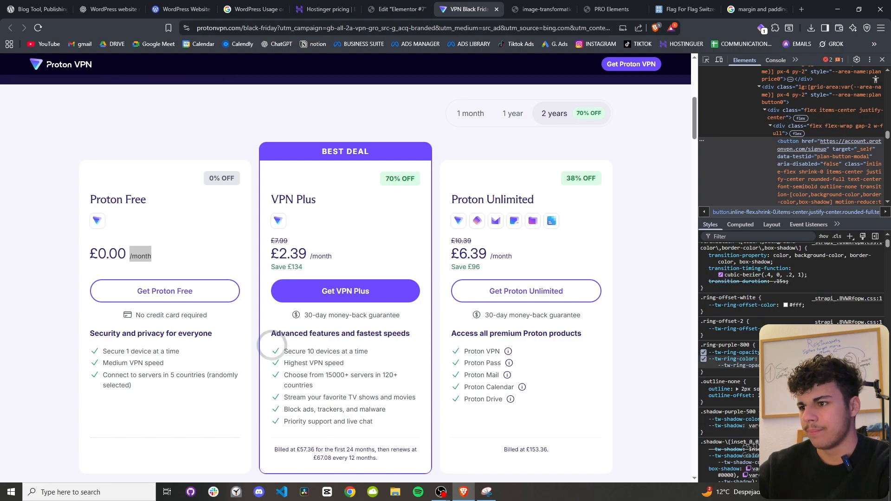
click(385, 4)
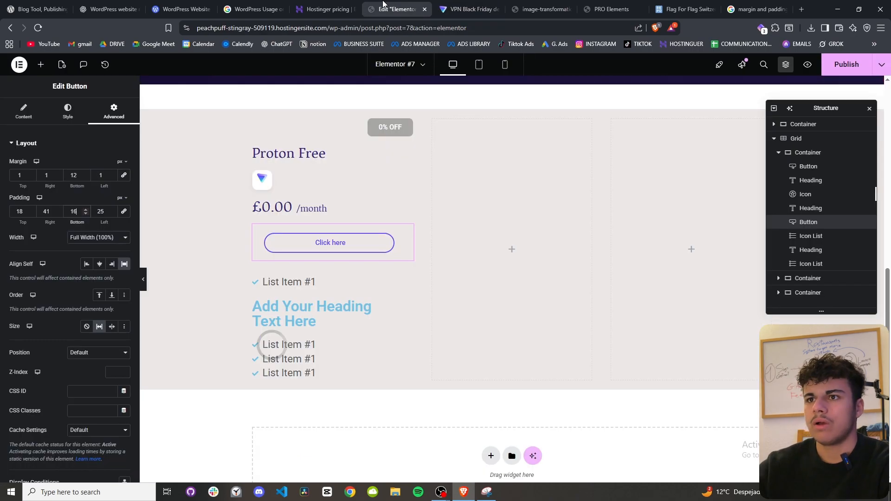
click(67, 112)
click(100, 243)
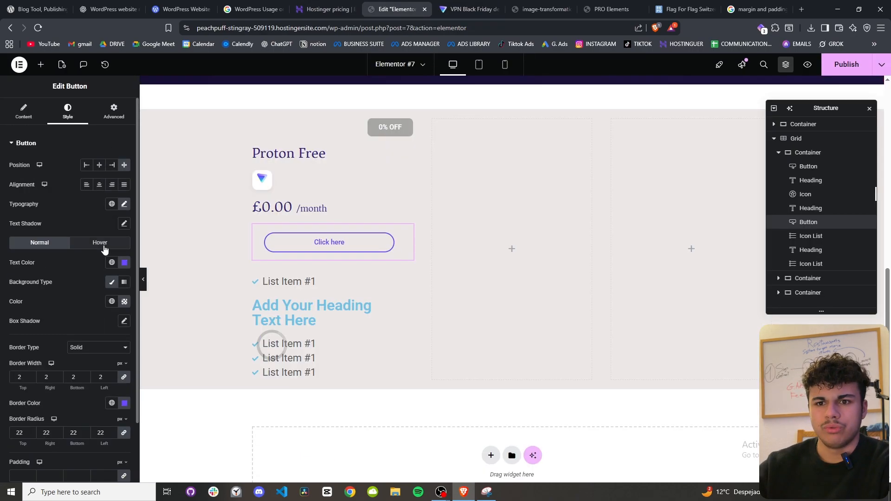
click(112, 284)
click(112, 281)
click(112, 301)
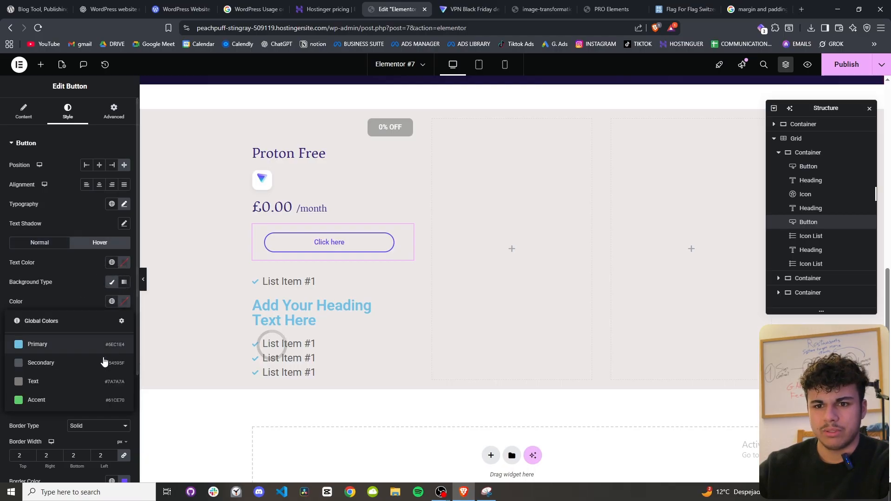
click(123, 301)
key(ctrl+v)
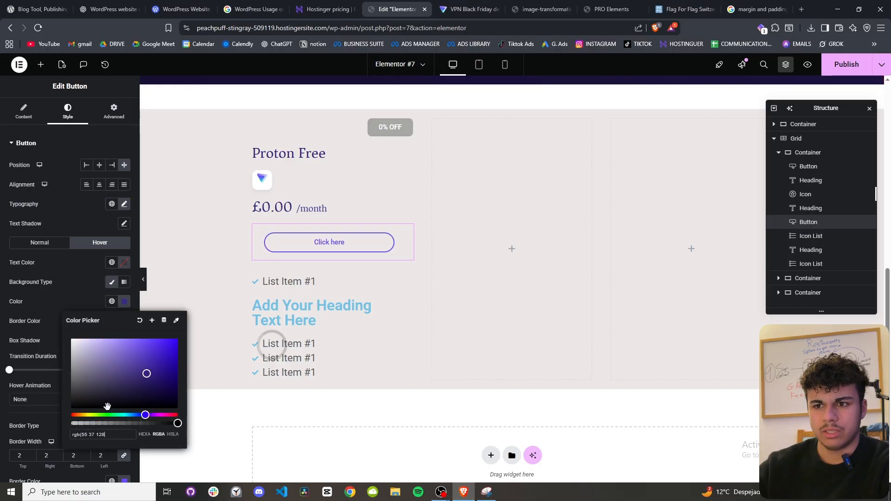
click(5, 374)
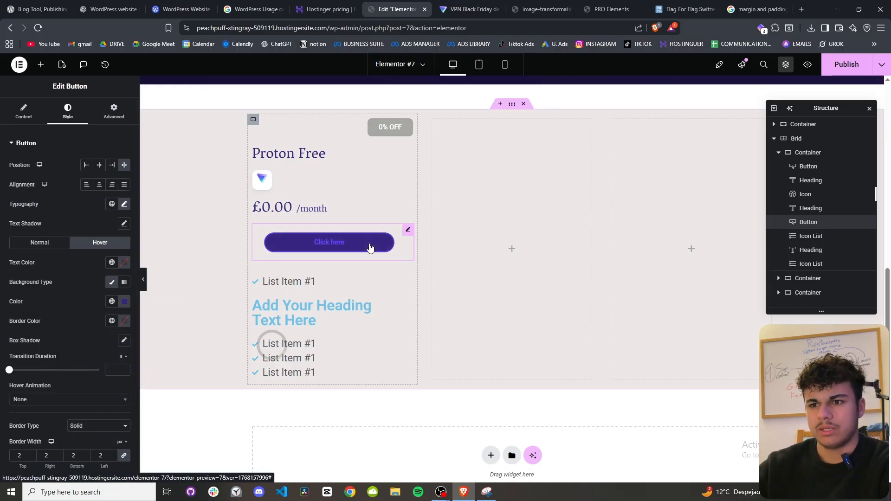
Set the Click here button's hover text color to white, matching the Proton VPN reference page.
click(112, 262)
click(443, 5)
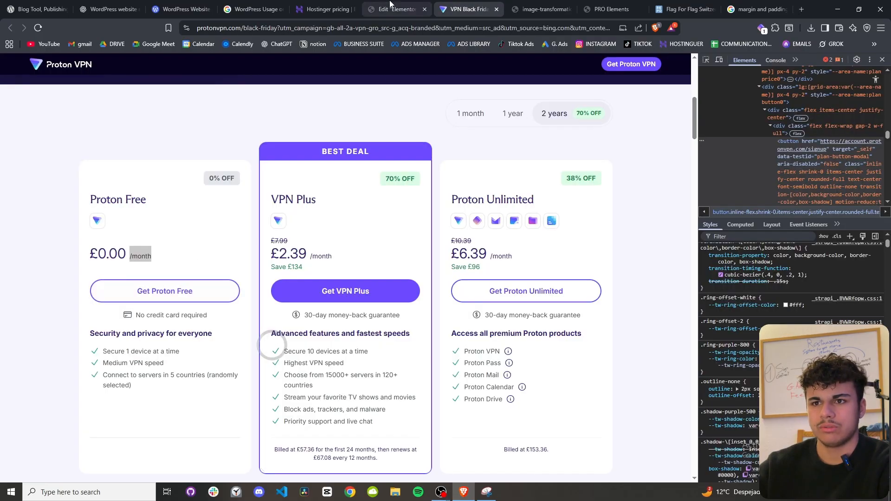
key(ctrl+shift+Tab)
click(118, 264)
click(122, 263)
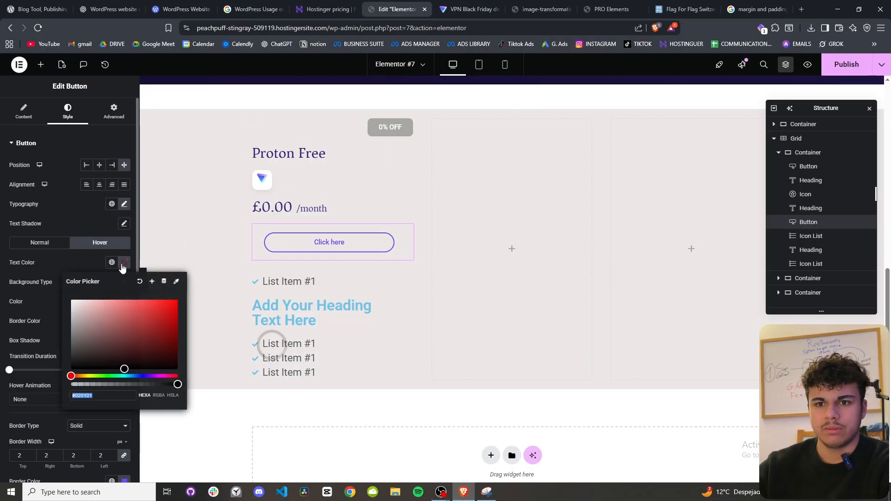
double_click(1, 307)
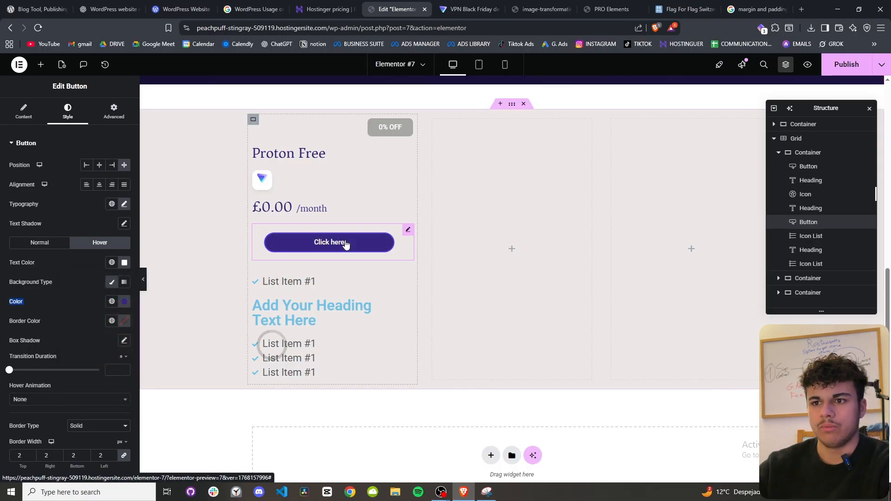
Give the single-item icon list below the button a credit card icon and the text "No Credit Card Required", following the Proton VPN page.
click(310, 281)
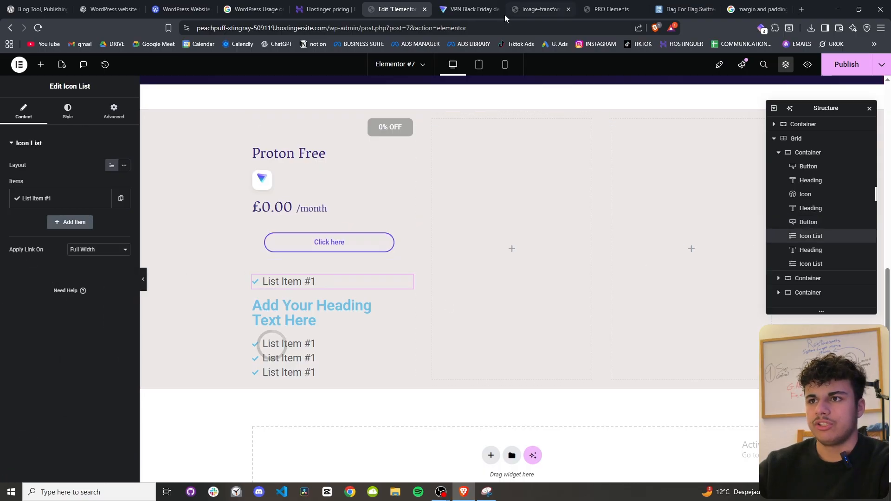
click(470, 3)
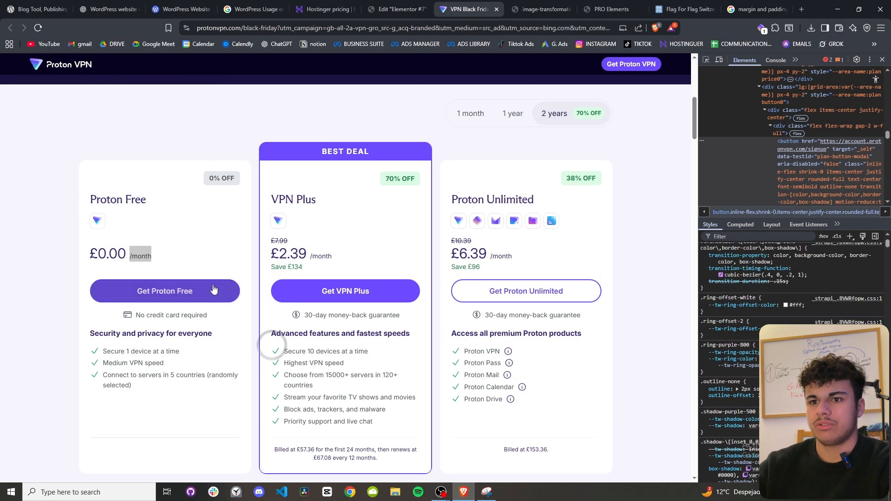
triple_click(170, 317)
click(394, 10)
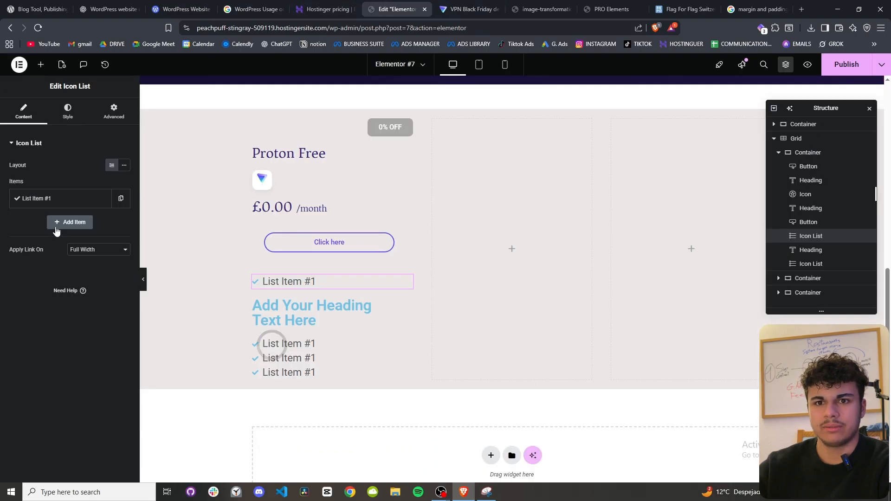
click(46, 203)
click(70, 277)
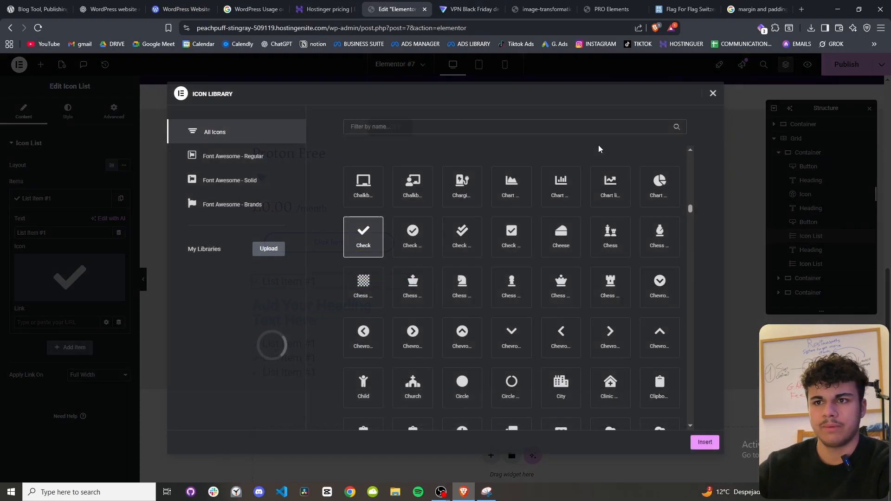
text(re)
key(BackSpace)
key(BackSpace)
key(BackSpace)
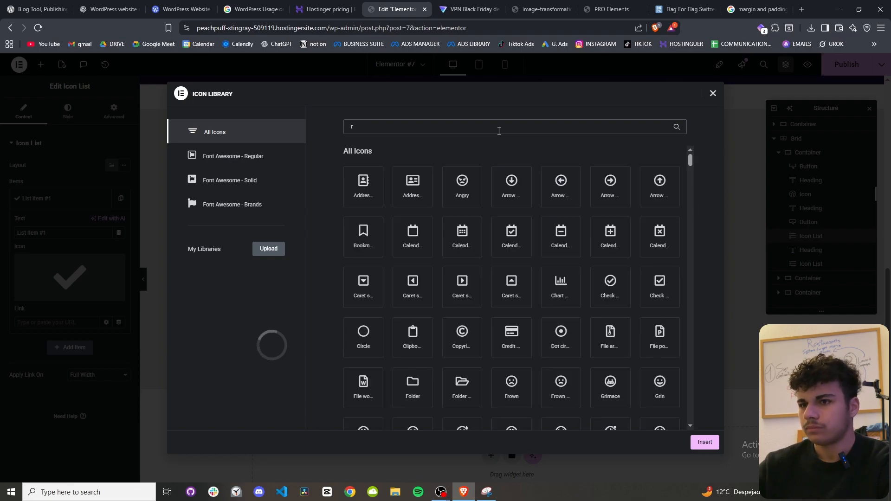
text(card)
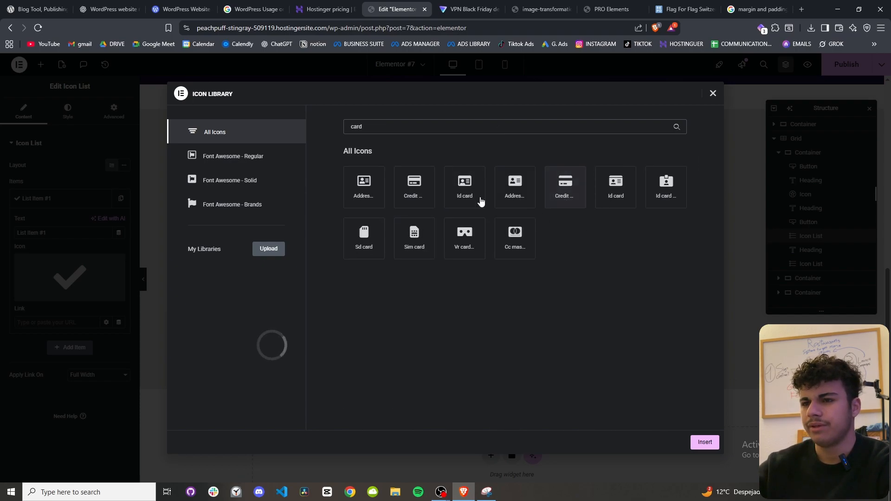
click(409, 191)
click(714, 445)
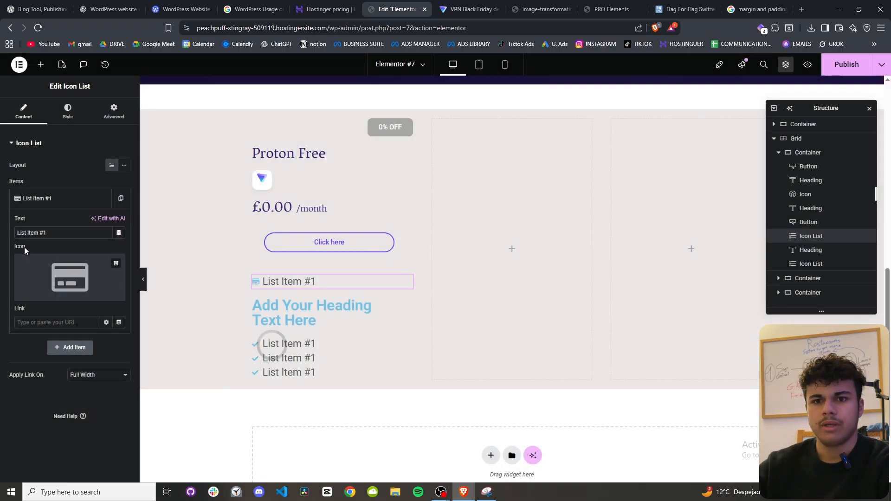
text(No Credit Card Required)
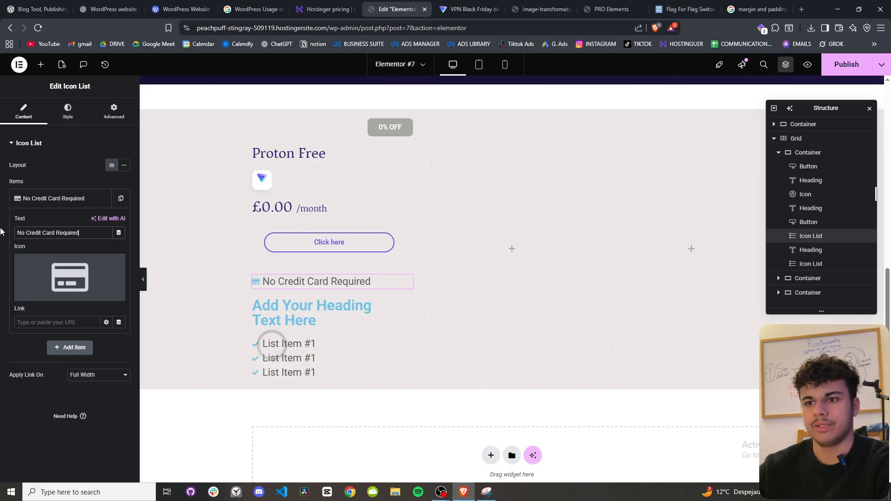
Compare the card note with the Proton VPN page and set the credit card icon's color to dark gray.
click(468, 8)
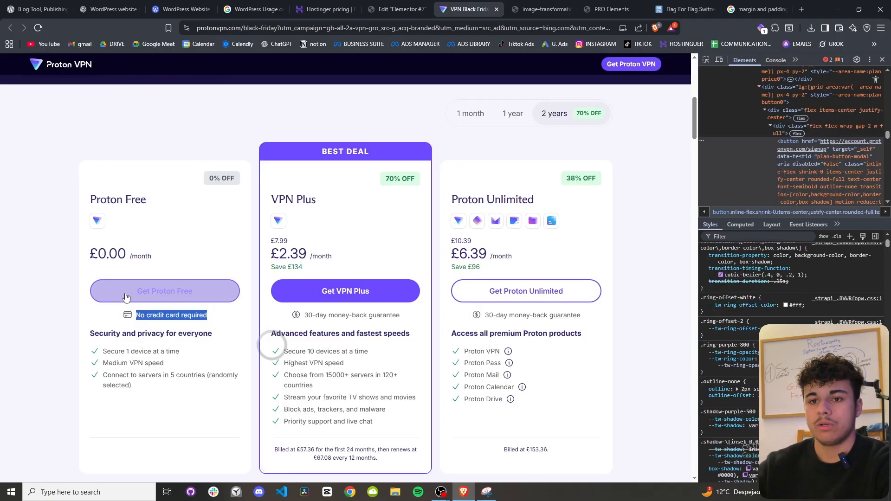
click(375, 7)
click(68, 112)
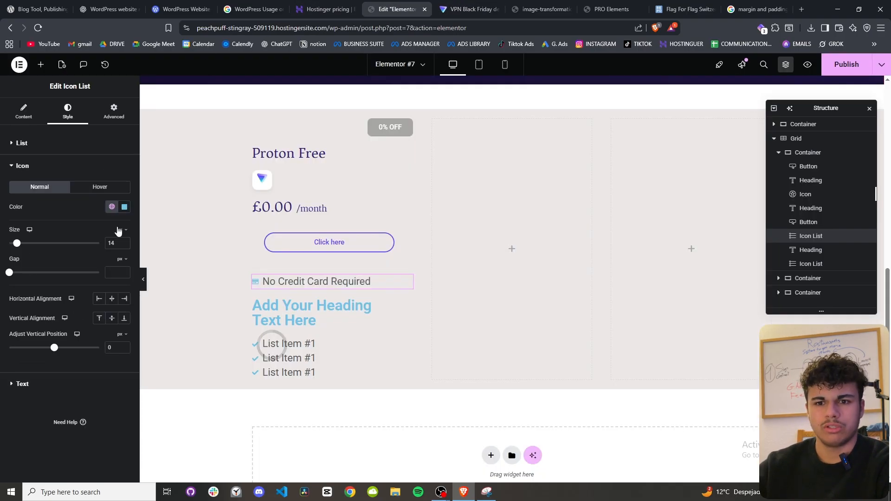
click(124, 206)
mouse_move(28, 300)
mouse_down()
mouse_move(27, 283)
mouse_move(27, 297)
mouse_up()
click(2, 251)
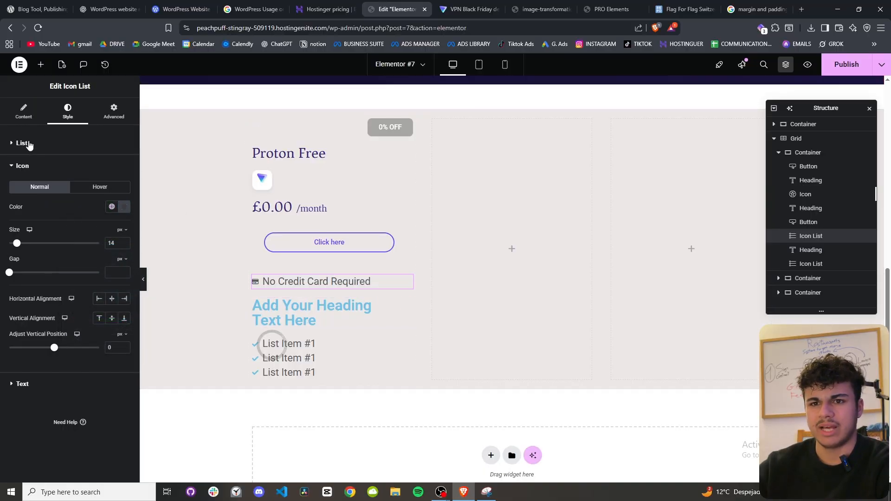
Try #000000 as the No Credit Card Required text color, compare it with the Proton VPN page, and change it to dark gray.
click(31, 391)
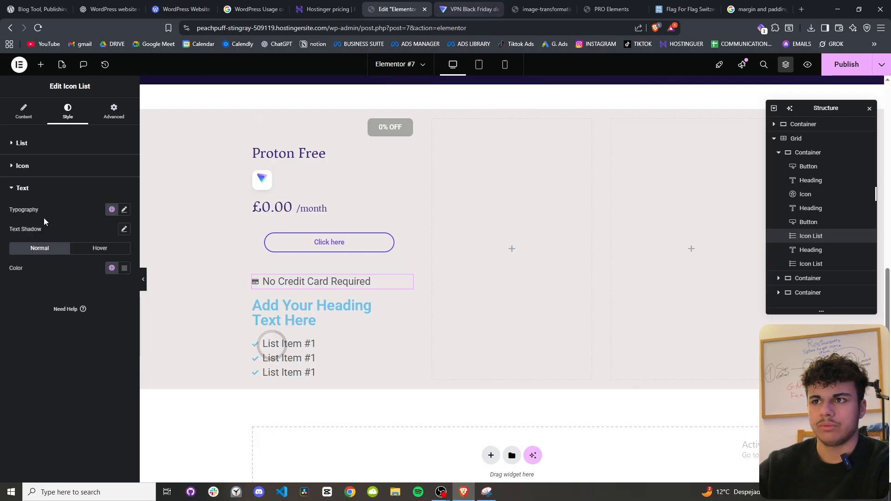
click(124, 267)
text(#000000)
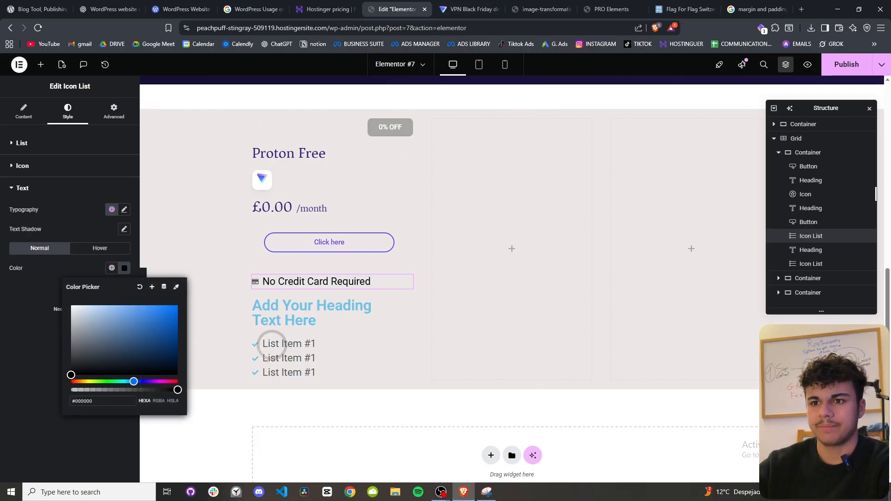
click(469, 9)
click(410, 9)
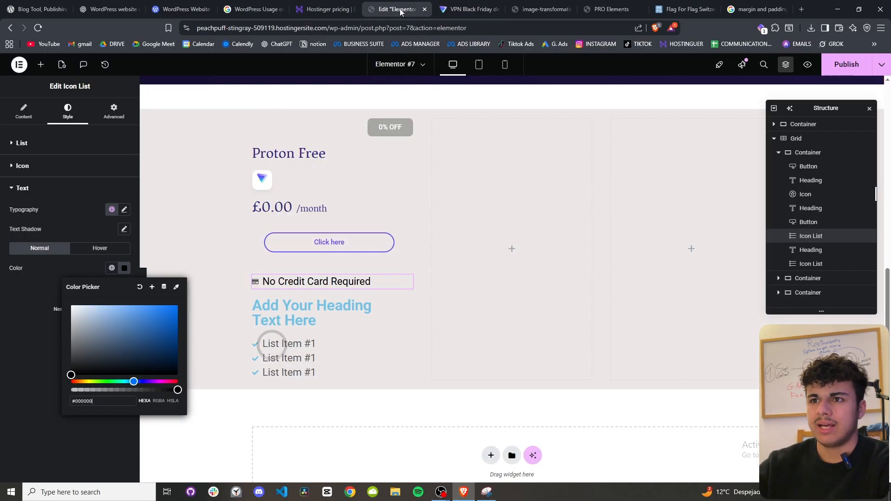
click(48, 350)
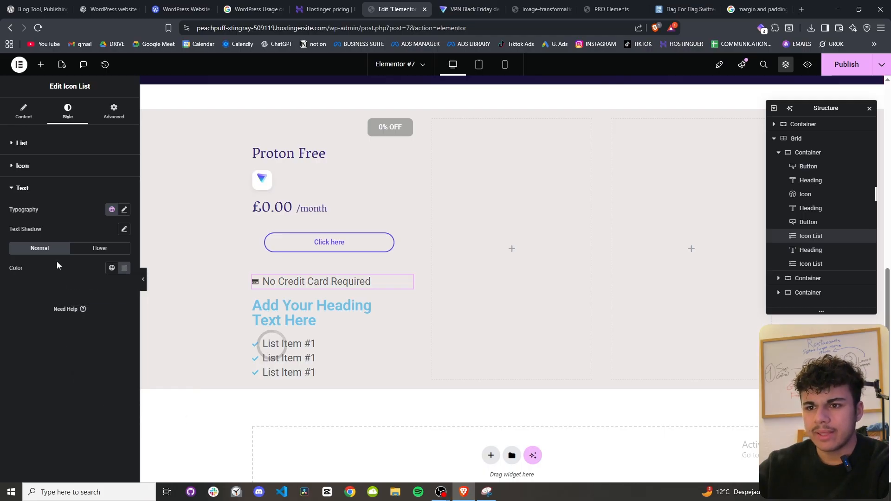
Set the No Credit Card Required text's typography size to 17 px.
click(122, 211)
drag(15, 283, 24, 289)
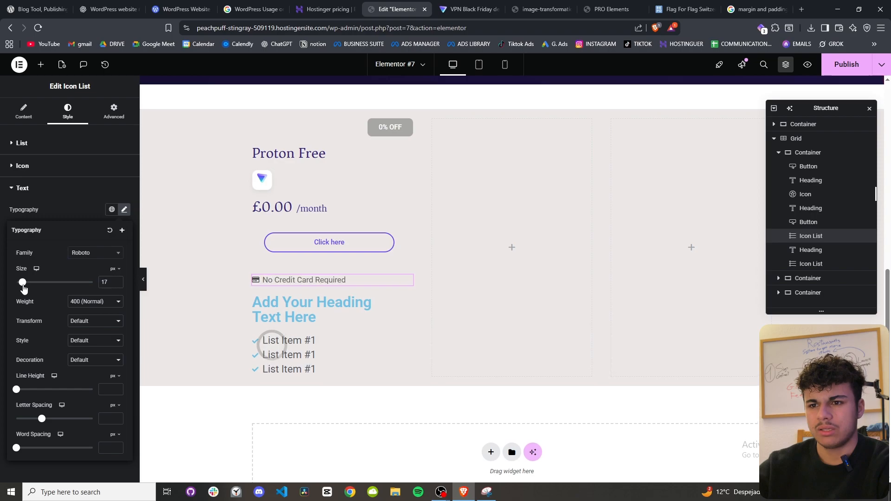
Center the No Credit Card Required icon list and set its top margin to -34 px.
click(446, 9)
click(395, 9)
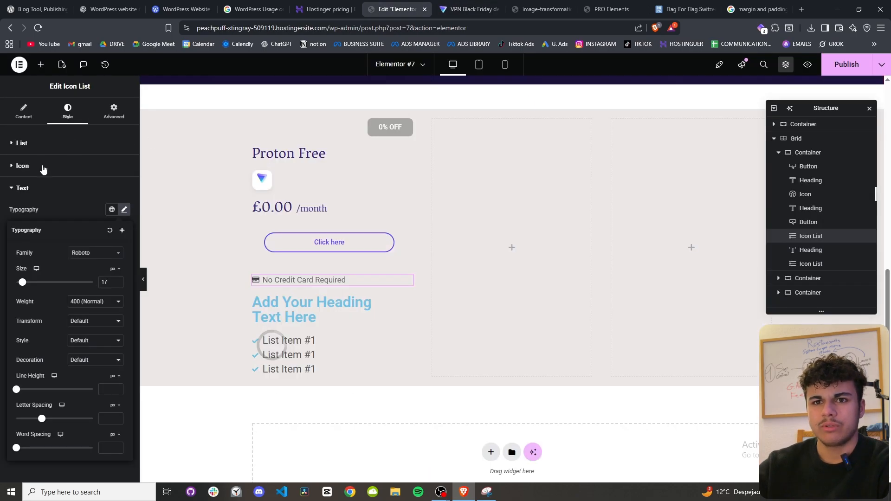
click(70, 122)
click(51, 142)
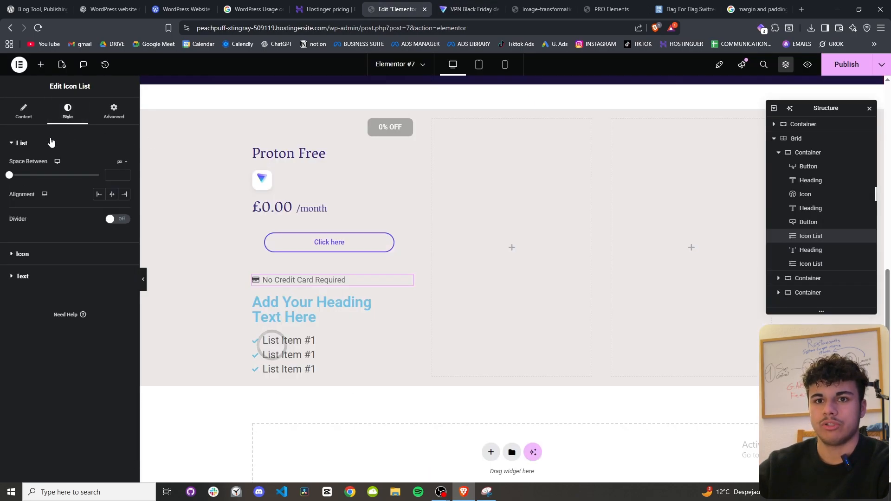
click(111, 195)
click(114, 112)
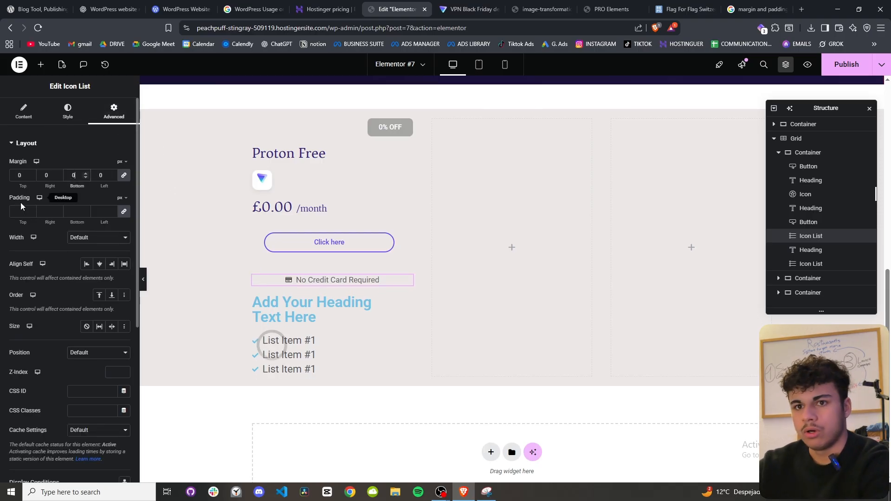
drag(22, 185, 10, 188)
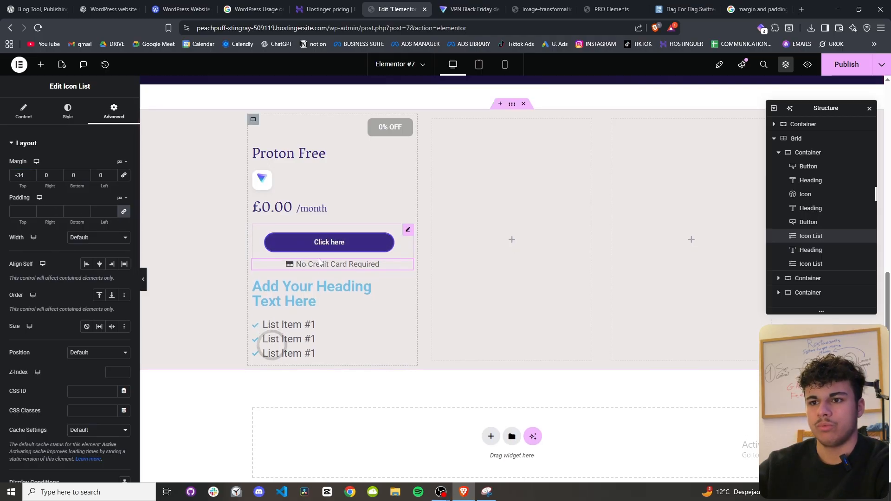
Copy "Security and privacy for everyone" from the Proton VPN page into the heading below the No Credit Card Required list.
click(327, 297)
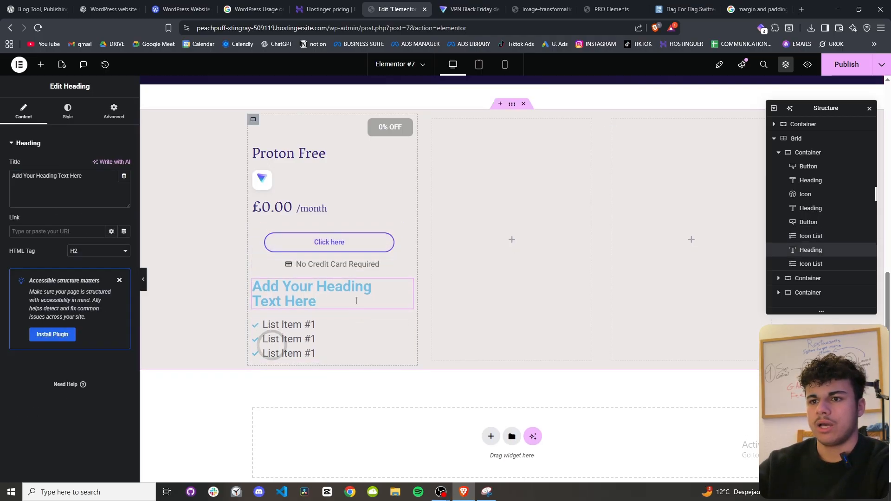
key(ctrl+Tab)
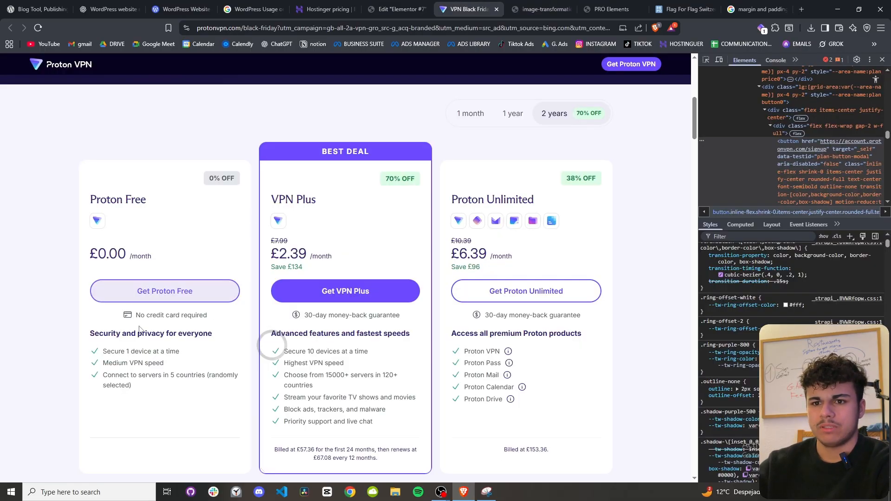
drag(90, 334, 221, 334)
key(ctrl+c)
click(416, 5)
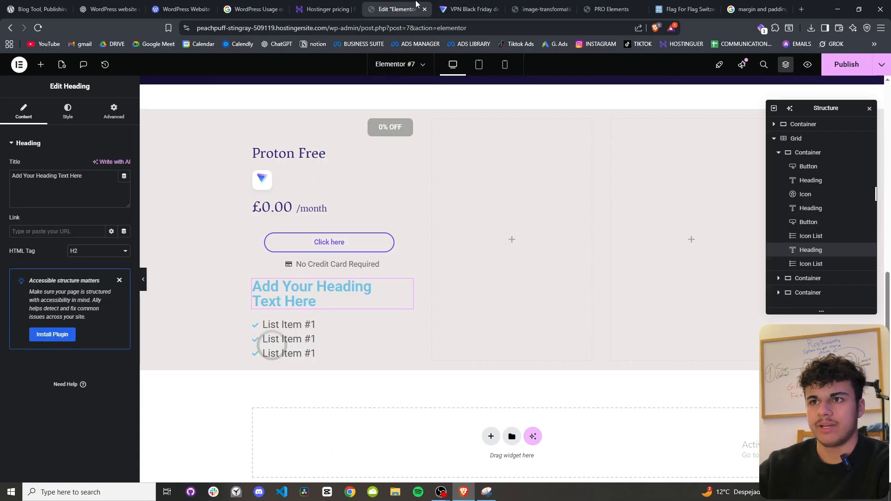
key(ctrl+a)
key(ctrl+v)
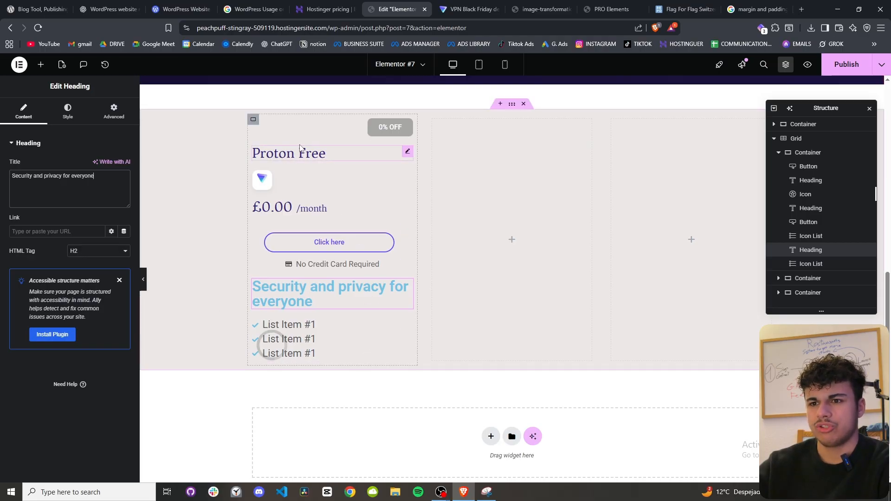
key(ctrl+Tab)
key(ctrl+shift+Tab)
right_click(307, 158)
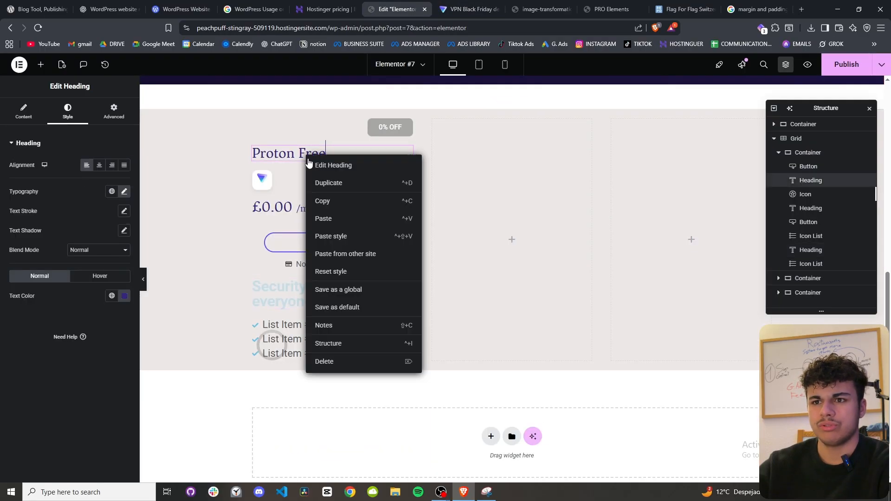
click(348, 219)
click(301, 312)
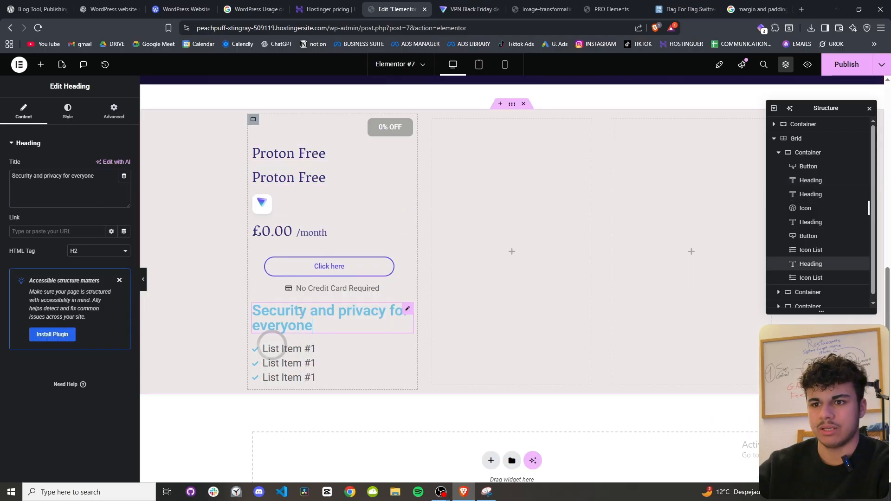
right_click(326, 182)
click(344, 386)
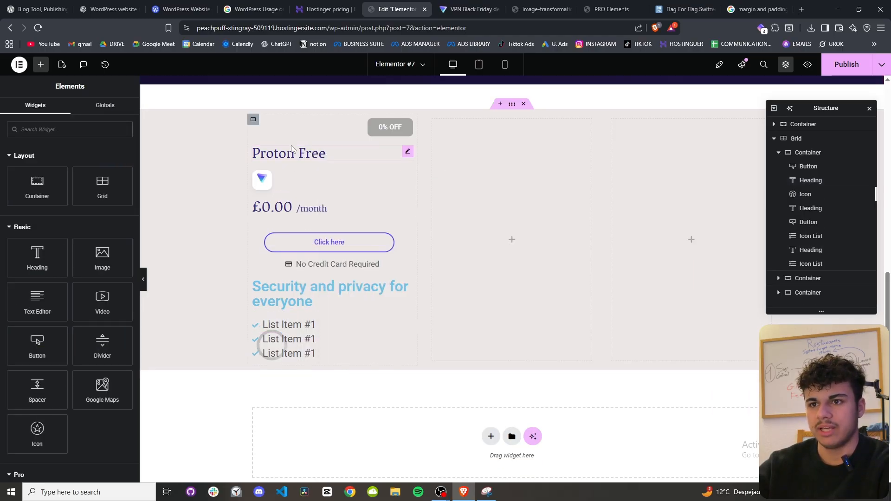
Paste a copy of the Proton Free heading below the "Security and privacy for everyone" heading and delete that original heading.
right_click(306, 157)
click(338, 203)
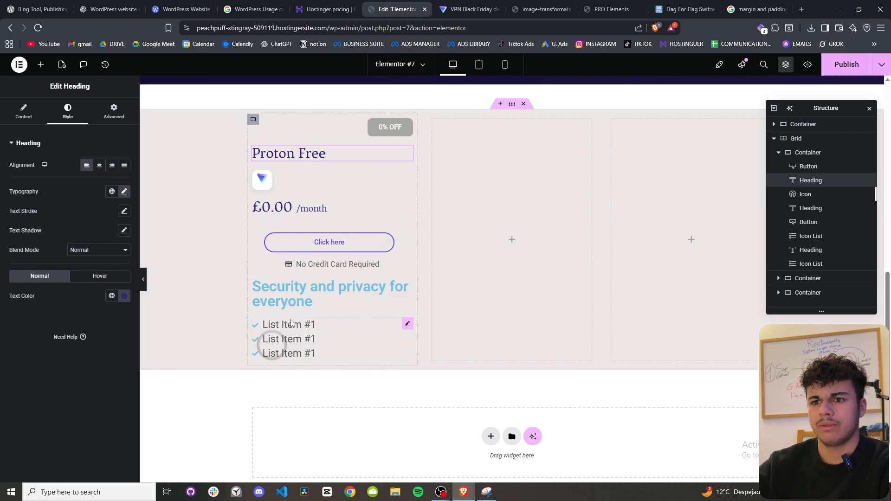
right_click(293, 294)
click(327, 329)
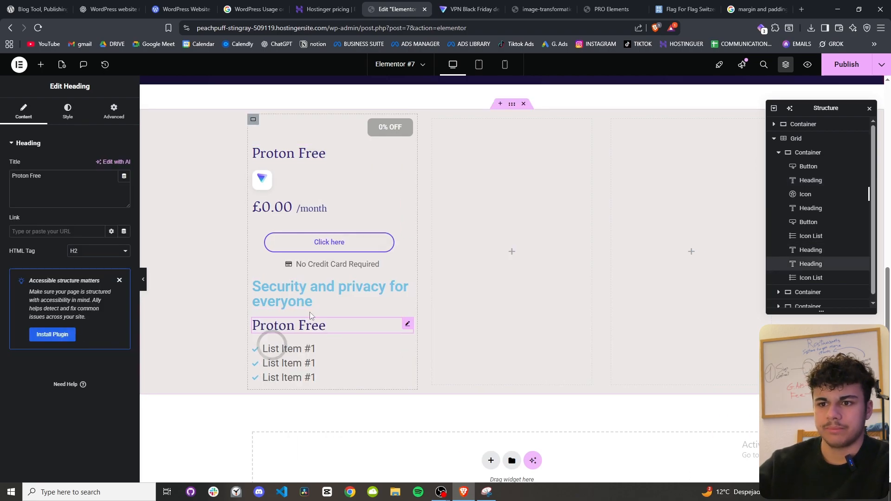
right_click(310, 297)
click(343, 470)
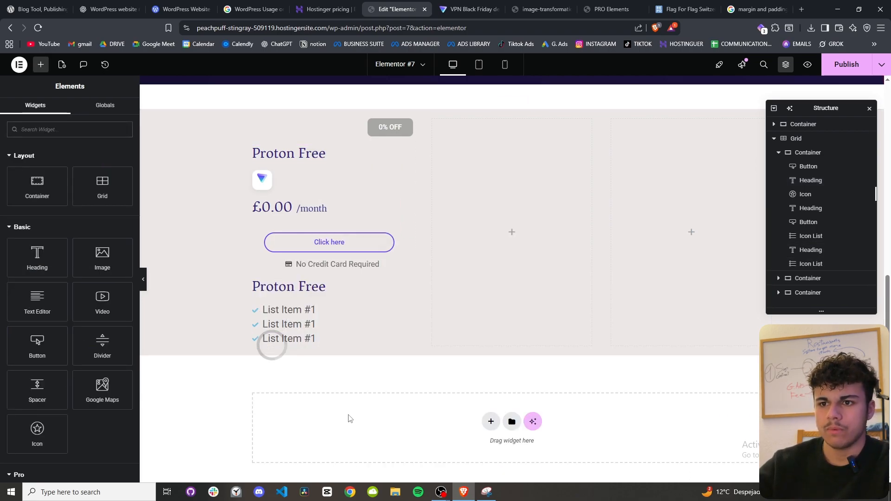
Change the lower Proton Free heading's title to "Security and privacy for everyone".
click(476, 4)
click(394, 9)
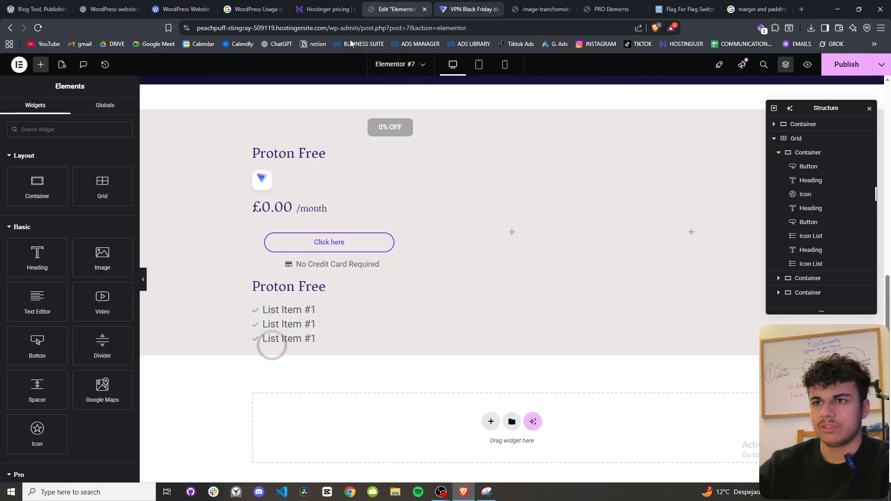
click(250, 281)
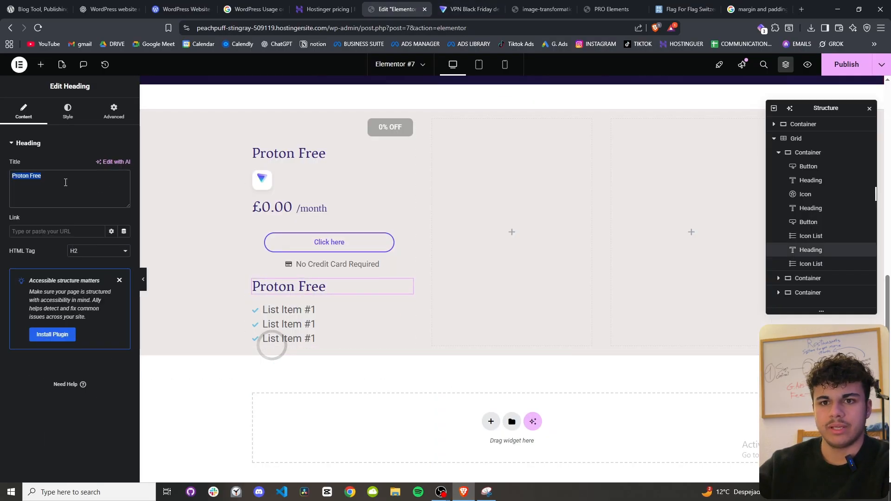
key(ctrl+v)
Set the check icon color of the three-item list at the card's bottom to green #43BE43.
click(326, 340)
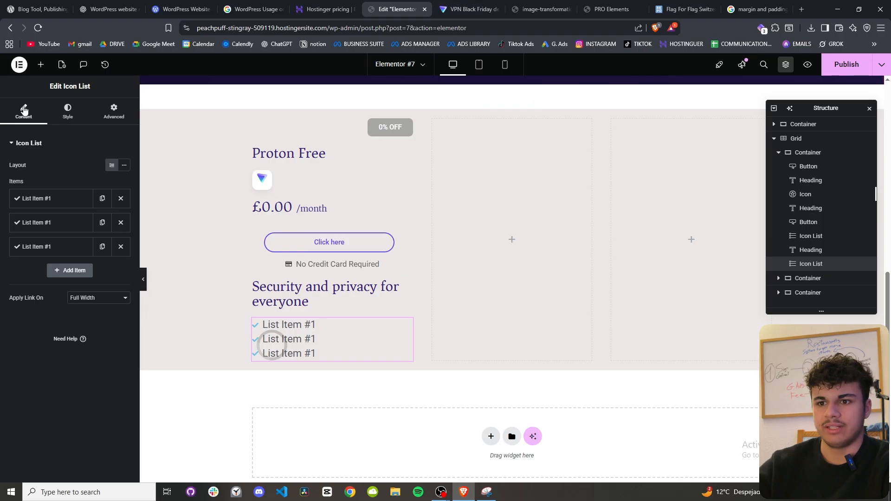
click(67, 112)
click(35, 250)
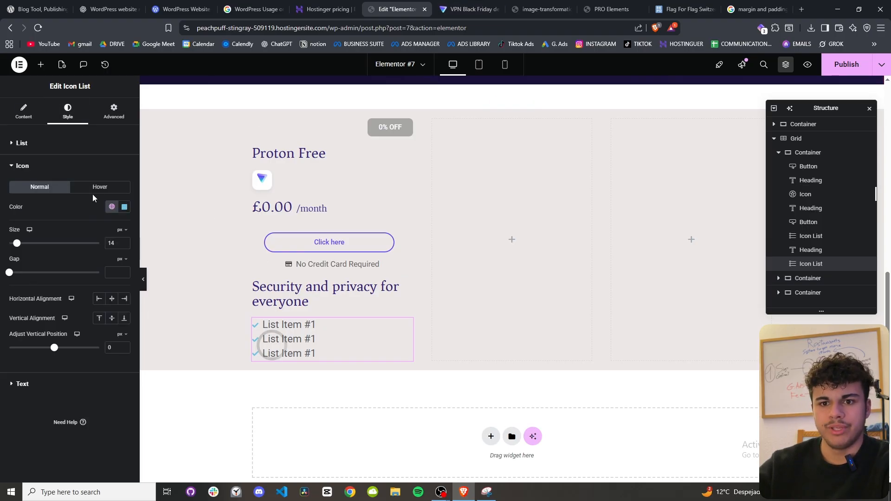
click(123, 207)
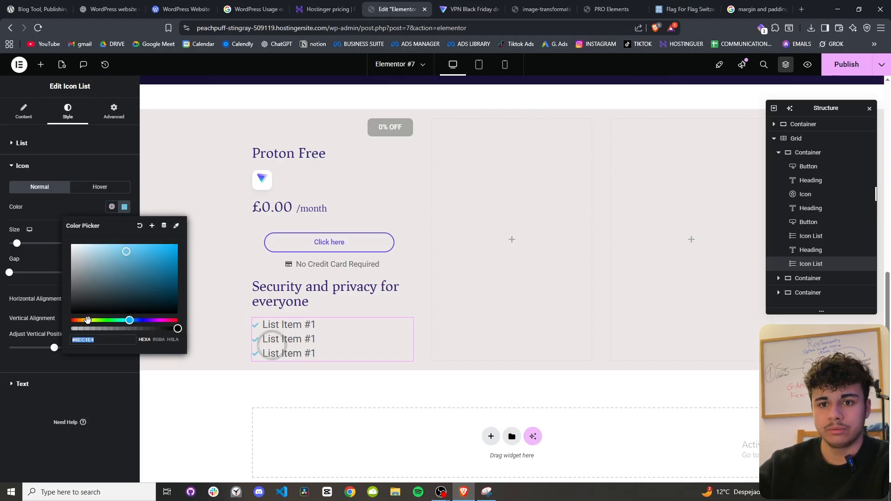
click(113, 320)
click(166, 272)
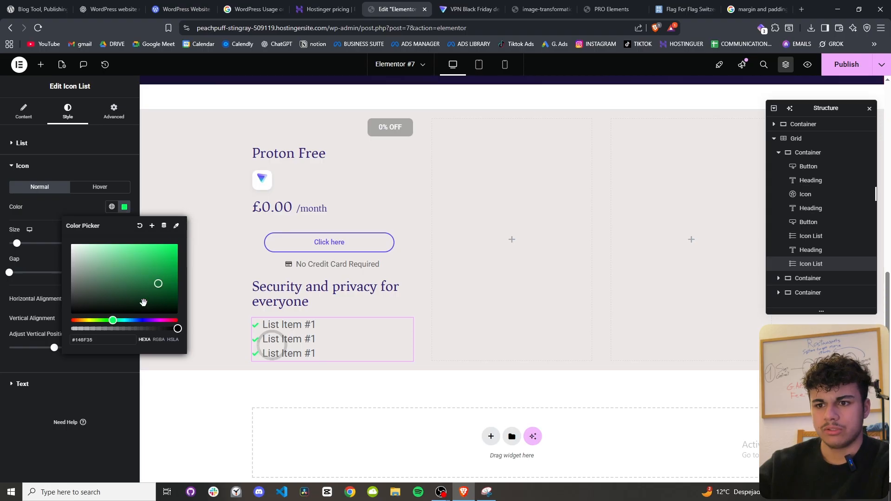
click(173, 246)
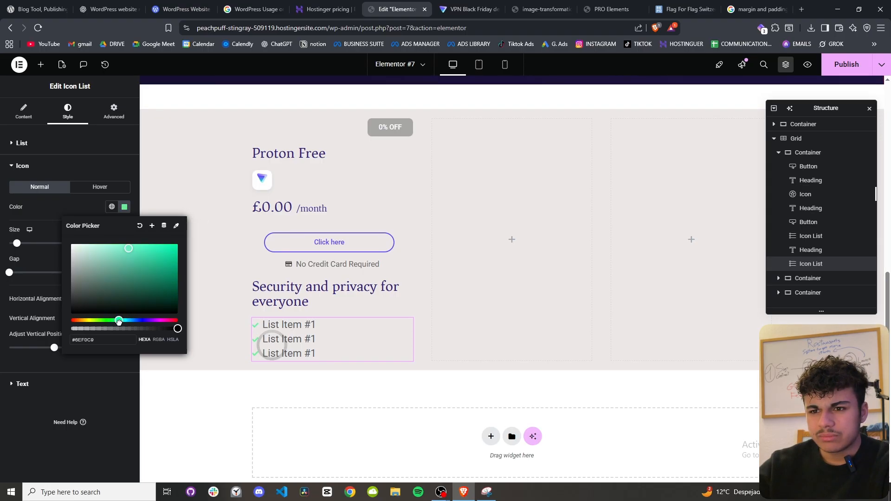
drag(119, 321, 106, 321)
click(139, 261)
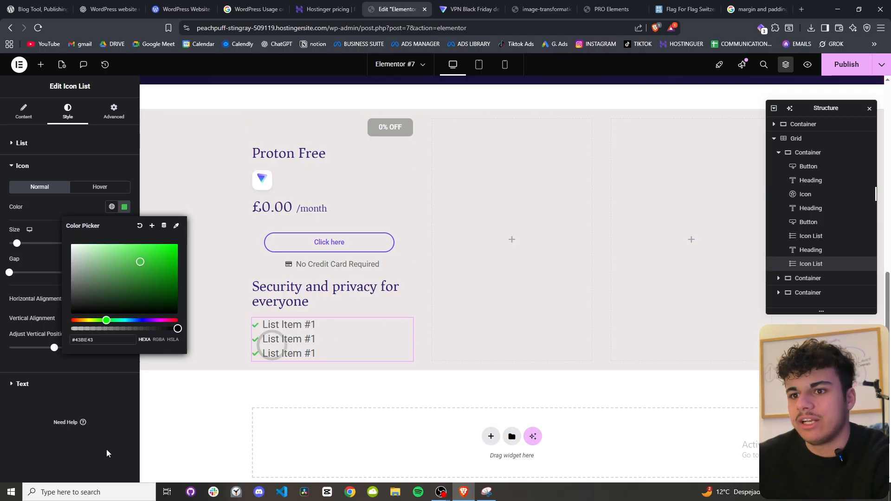
click(198, 230)
Try an icon size of 23 px for the three-item list and compare it with the Proton VPN page.
click(125, 246)
click(125, 246)
click(124, 246)
click(125, 241)
click(124, 241)
click(124, 241)
click(124, 242)
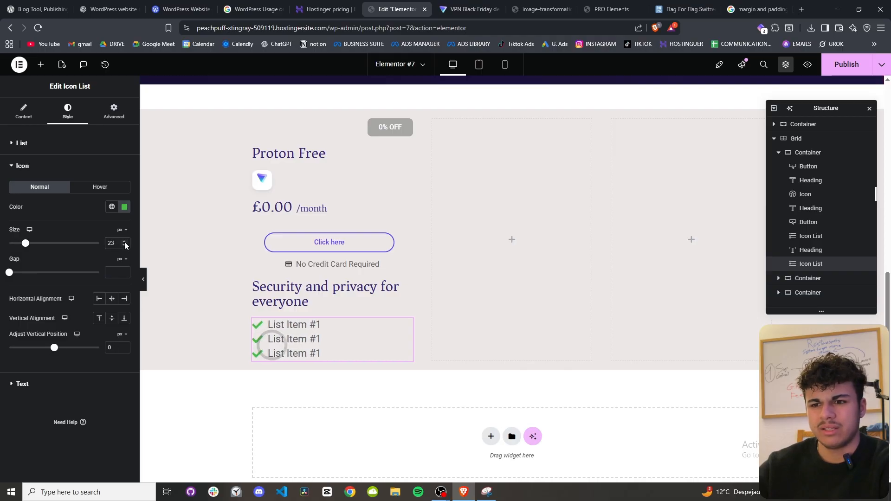
key(ctrl+Tab)
key(ctrl+shift+Tab)
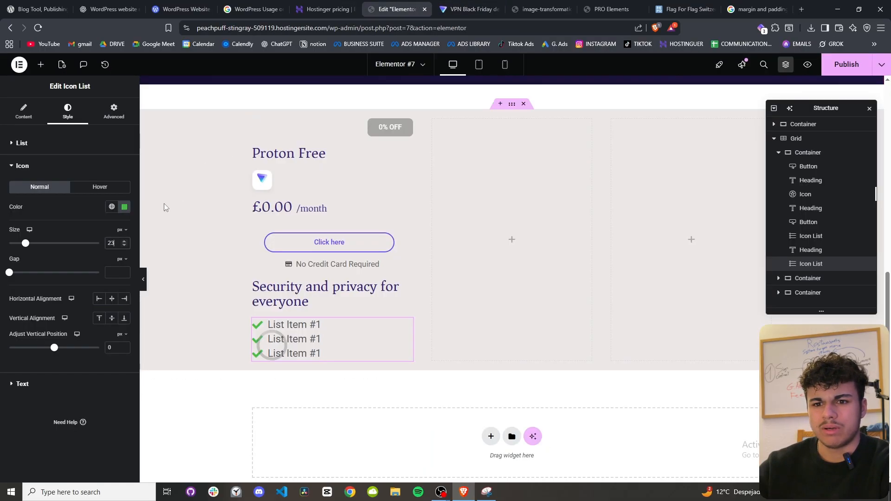
Set the three-item list's icon size to 15 px.
click(126, 245)
click(125, 244)
click(126, 245)
click(125, 245)
click(126, 245)
click(126, 245)
click(126, 245)
click(125, 245)
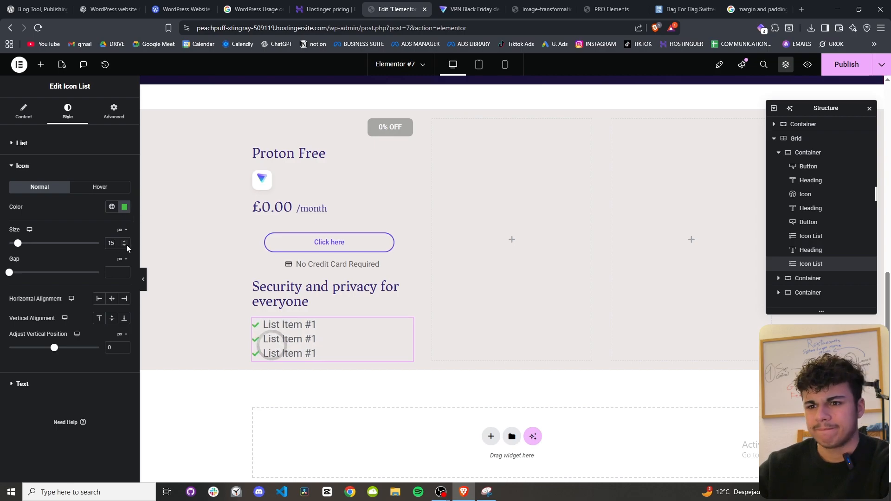
Set the first list item's text to "Secure 1 device at a time", copied from the Proton VPN page.
click(23, 111)
click(469, 9)
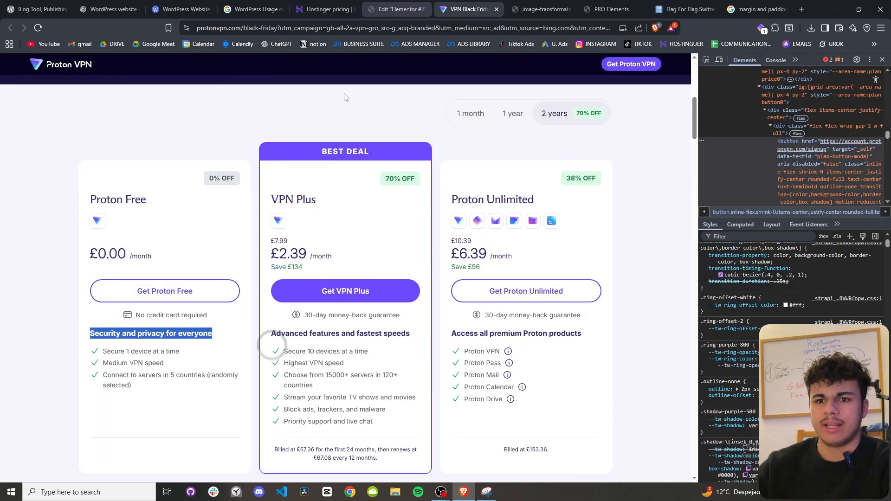
triple_click(128, 353)
click(404, 7)
click(27, 202)
click(61, 231)
key(ctrl+a)
key(ctrl+v)
Set the second list item's text to "Medium VPN speed", copied from the Proton VPN page.
click(56, 349)
click(468, 8)
click(123, 365)
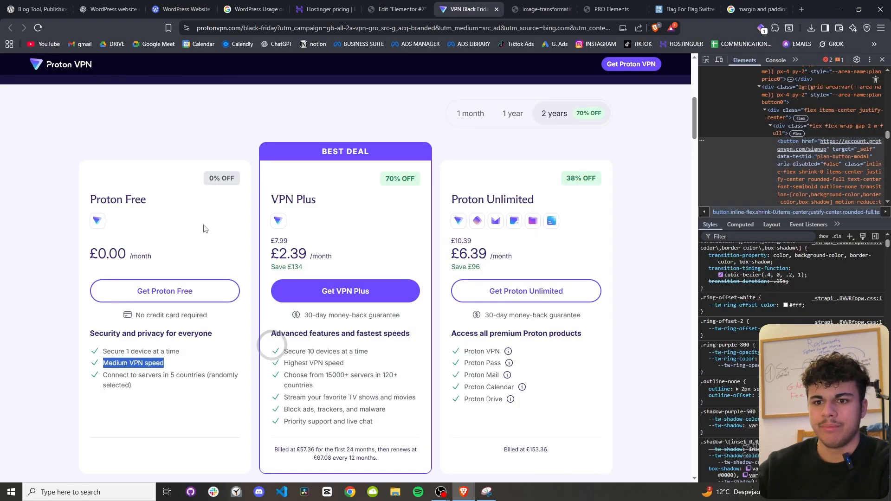
click(398, 9)
click(65, 257)
key(ctrl+a)
key(ctrl+v)
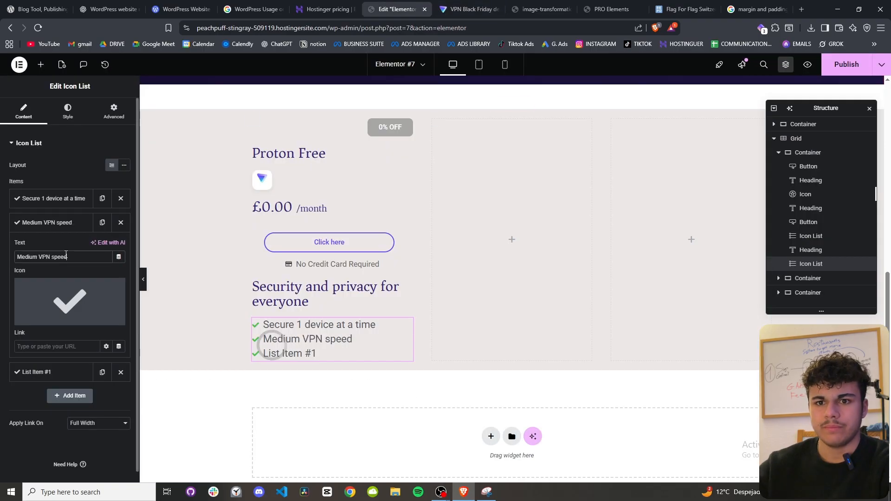
Set the third list item's text to "Connect to servers in 5 countries (randomly selected)", copied from the Proton VPN page.
key(ctrl+Tab)
triple_click(114, 383)
key(ctrl+c)
key(ctrl+shift+Tab)
click(52, 374)
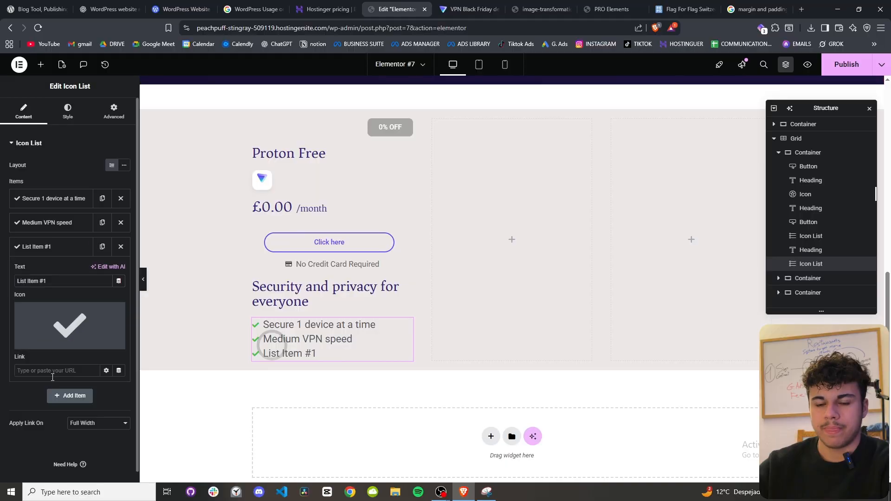
key(ctrl+v)
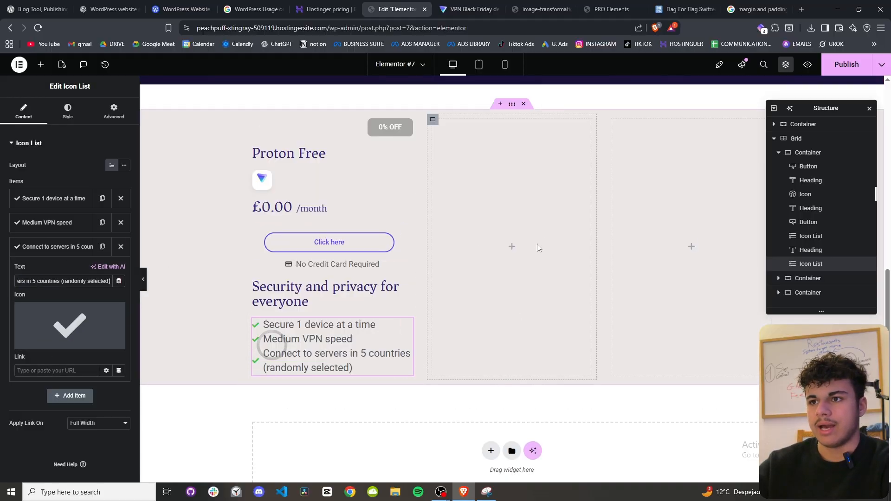
Compare the feature list with the Proton VPN page and set its text typography size to 17 px.
key(ctrl+Tab)
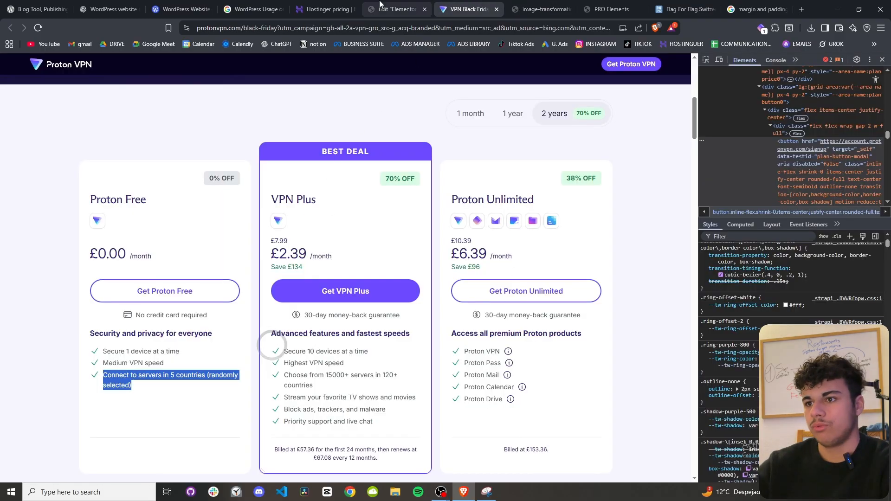
key(ctrl+shift+Tab)
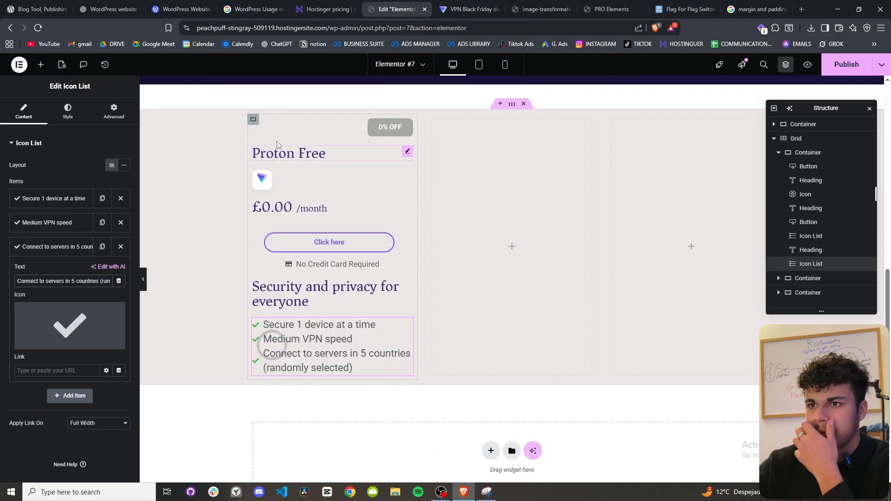
click(67, 111)
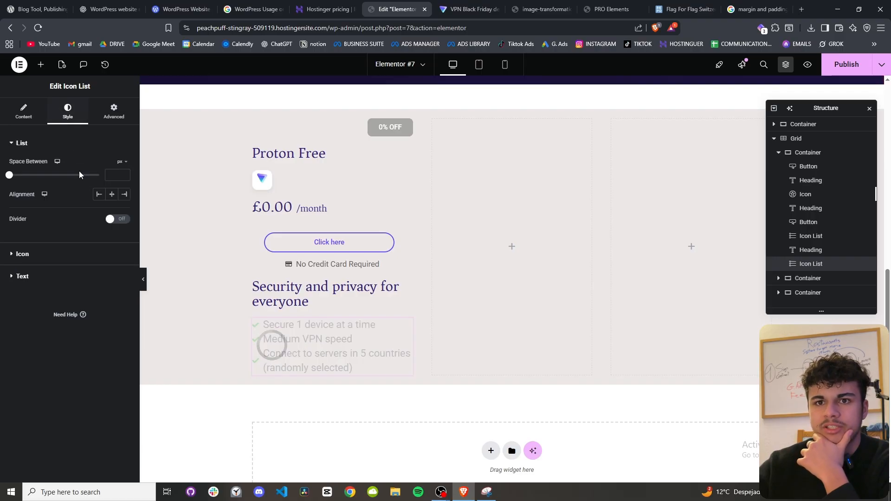
click(112, 273)
click(125, 211)
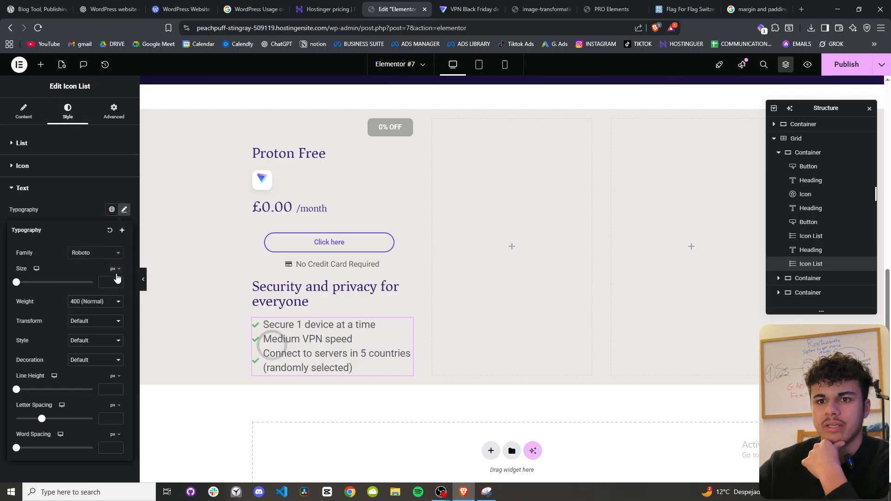
drag(19, 286, 26, 288)
click(117, 285)
click(118, 285)
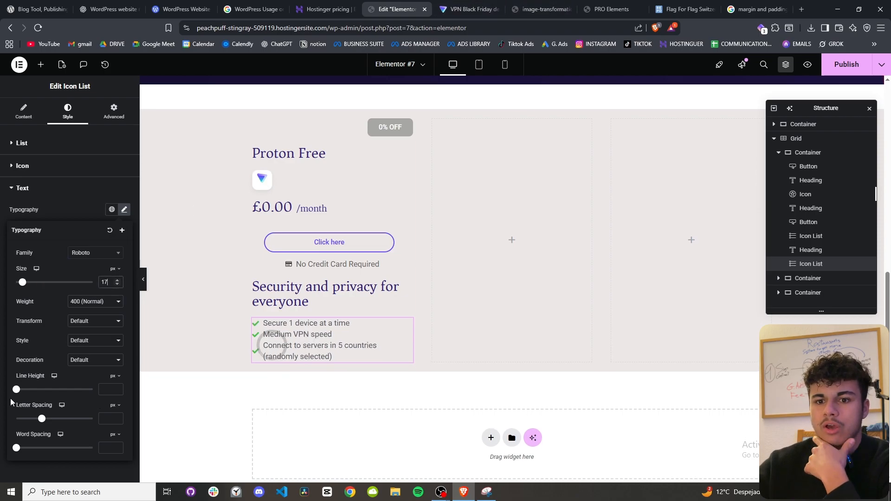
Set the feature list's text line height to 30 px and compare the card with the Proton VPN page.
drag(17, 393, 40, 403)
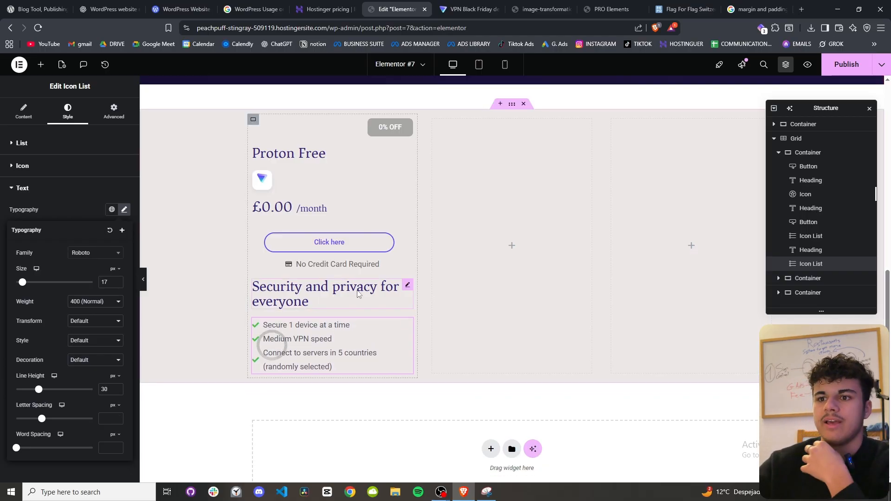
key(ctrl+Tab)
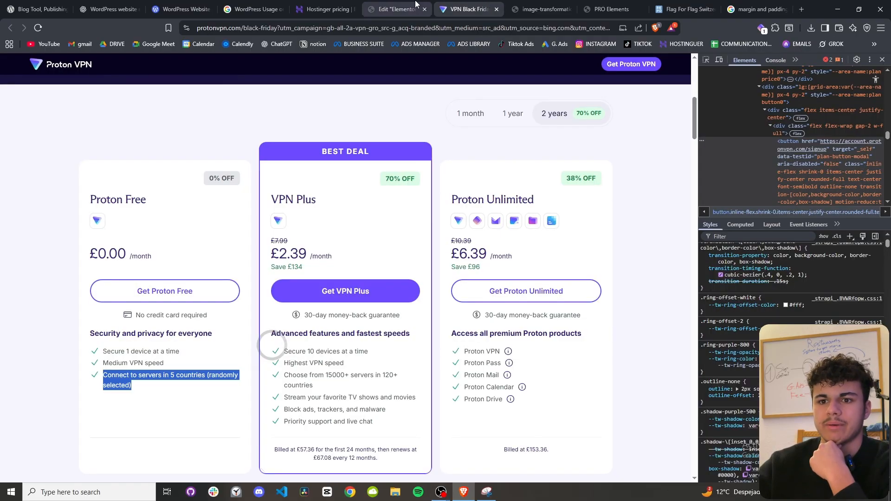
key(ctrl+shift+Tab)
key(ctrl+Tab)
key(ctrl+Tab)
key(ctrl+shift+Tab)
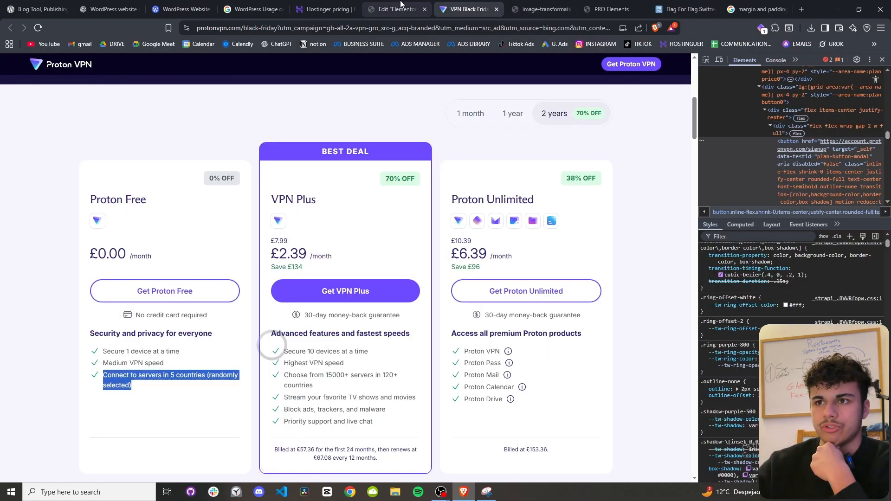
scroll(140, 394, down, 1)
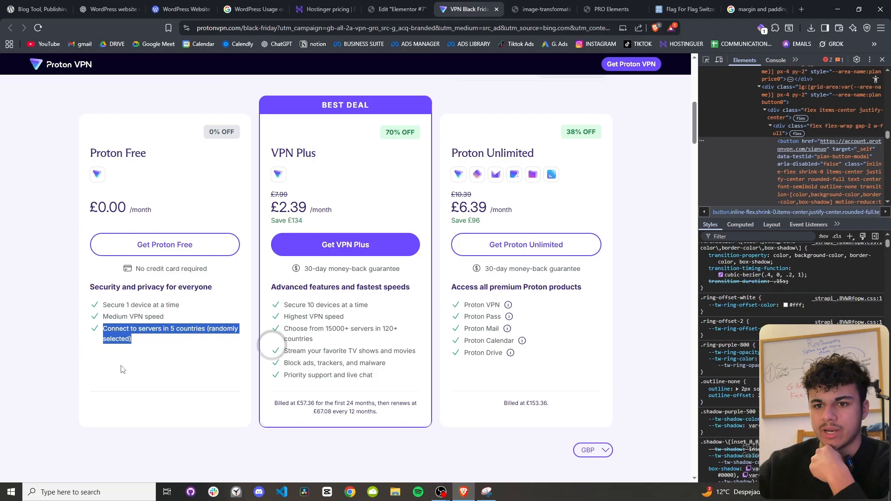
click(397, 9)
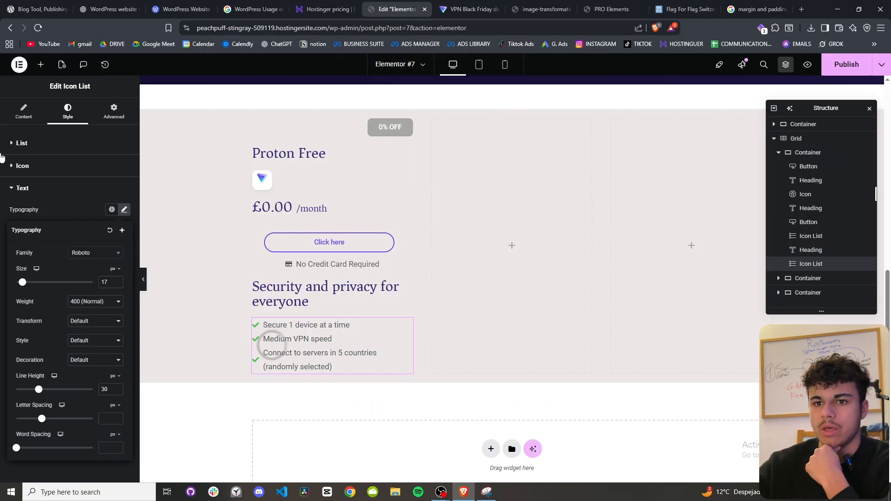
Add a Spacer widget below the feature list in the first card and set its space to 75 px.
click(41, 64)
text(d)
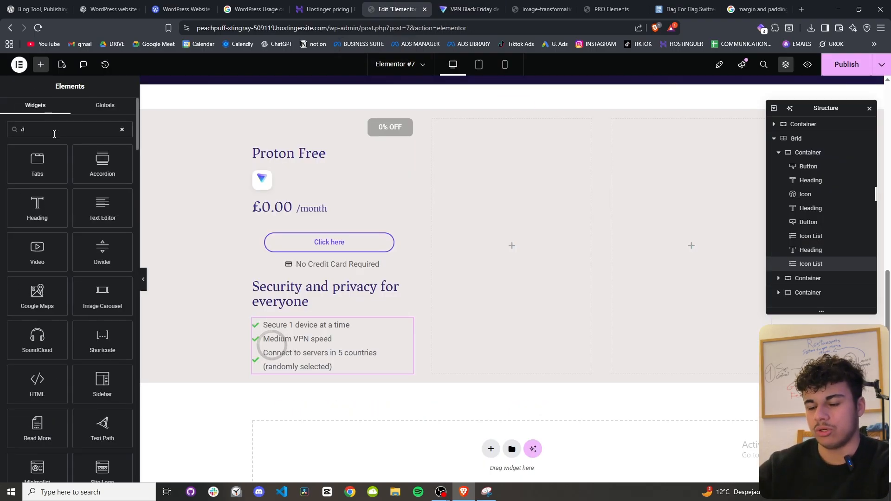
key(BackSpace)
text(spa)
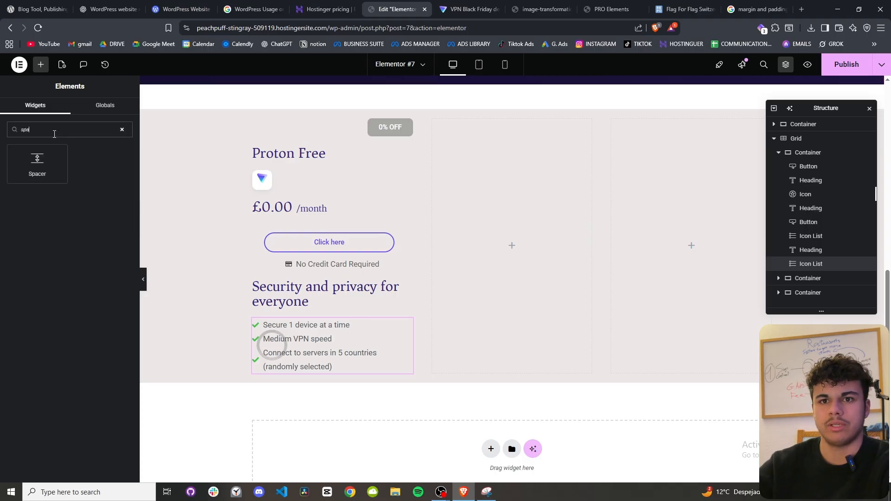
drag(47, 171, 333, 370)
drag(17, 175, 22, 179)
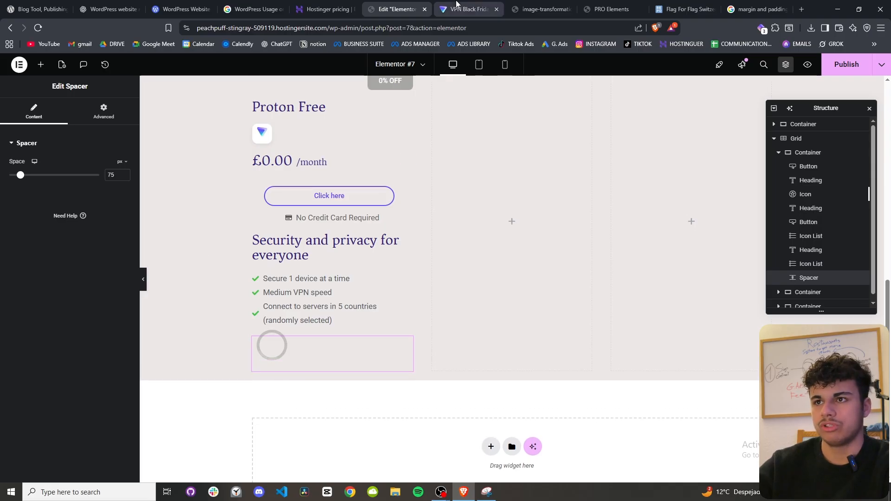
Add a Divider widget below the spacer in the first card, checking the layout against the Proton VPN page.
click(469, 9)
click(396, 8)
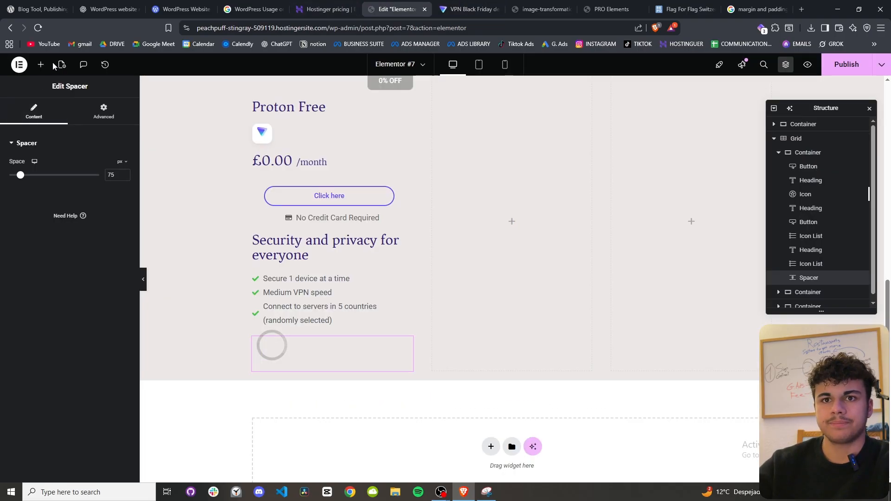
click(41, 64)
scroll(69, 279, down, 3)
click(80, 129)
text(break)
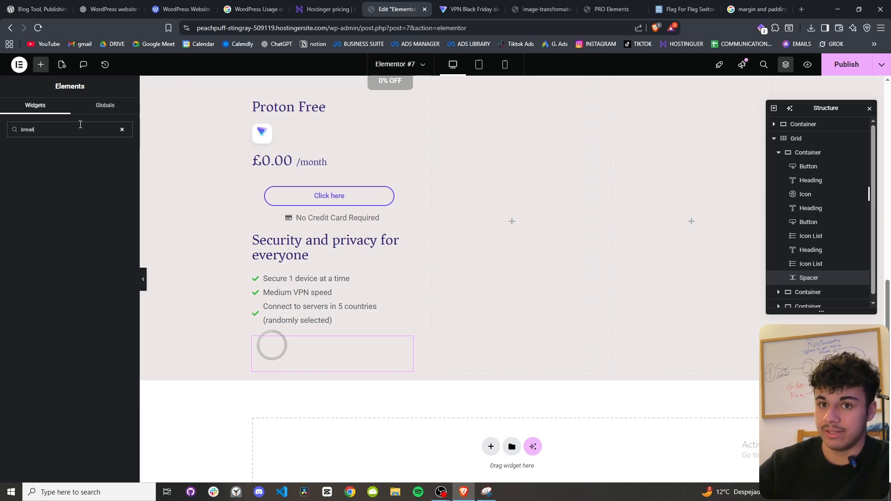
key(BackSpace)
key(BackSpace)
key(BackSpace)
key(BackSpace)
key(BackSpace)
text(div)
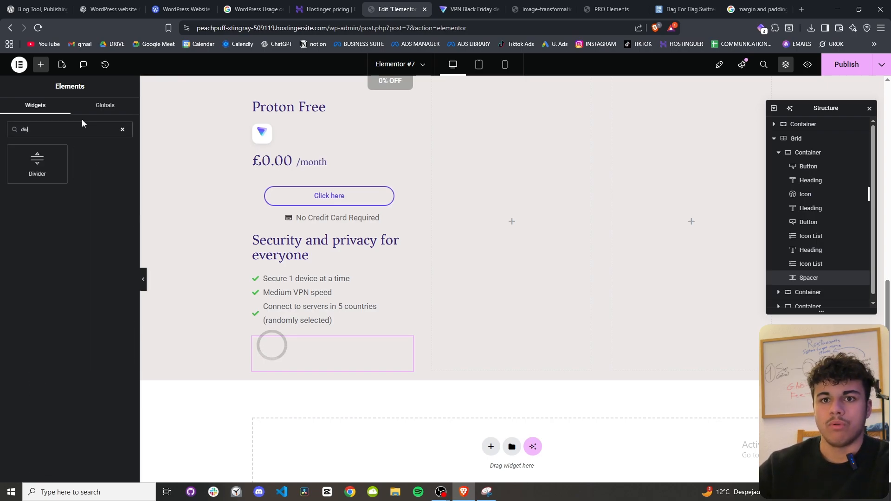
drag(37, 162, 320, 371)
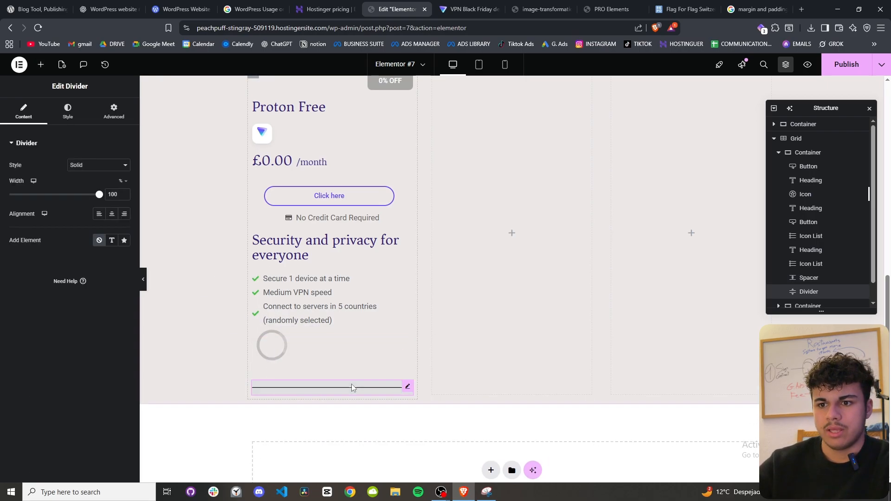
click(469, 8)
click(399, 9)
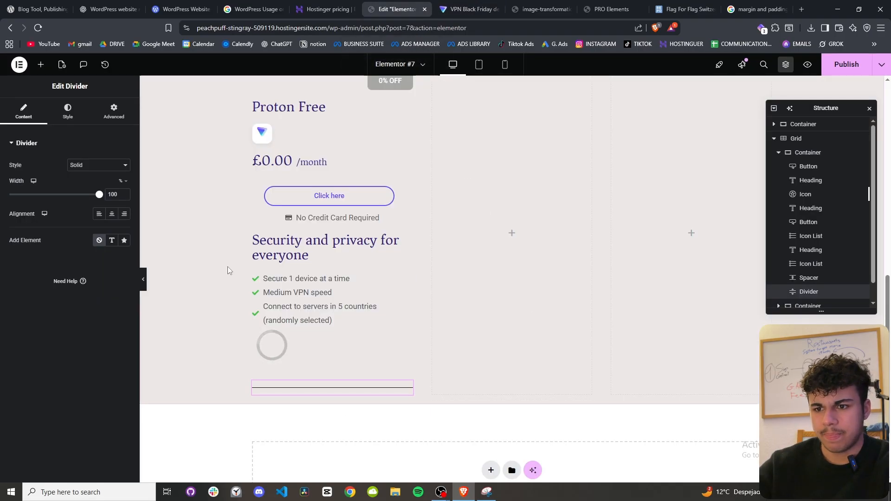
Duplicate the 75 px spacer and move the copy below the divider in the first card.
click(327, 361)
right_click(314, 360)
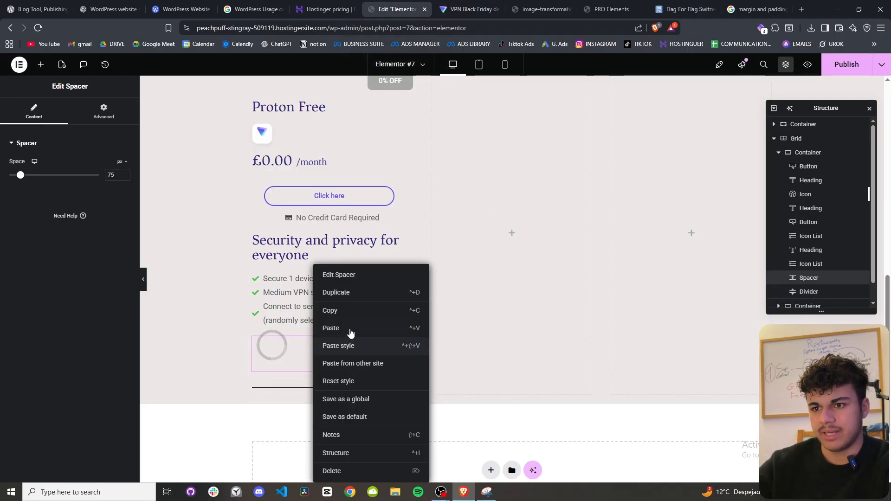
click(355, 300)
scroll(325, 360, down, 1)
drag(321, 365, 309, 396)
scroll(315, 376, down, 1)
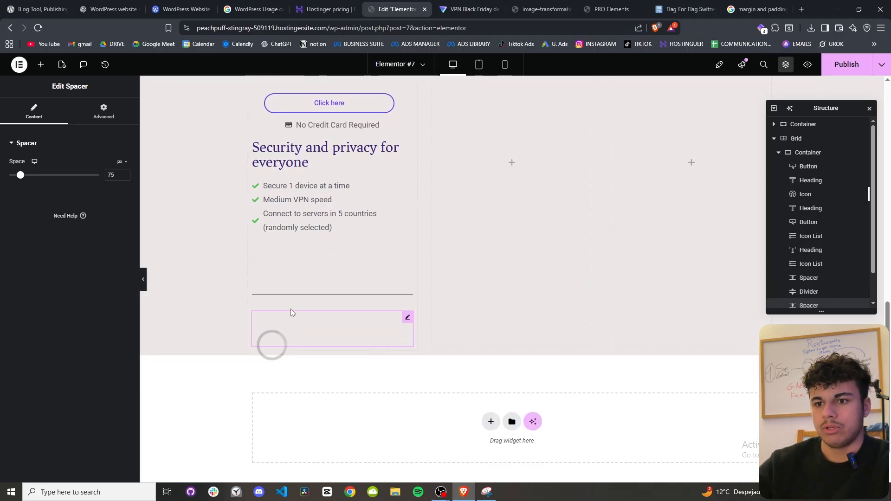
Change the divider's color to a light grey.
click(293, 295)
click(68, 111)
click(124, 165)
mouse_move(56, 236)
mouse_down()
mouse_move(53, 213)
mouse_move(52, 223)
mouse_up()
click(38, 317)
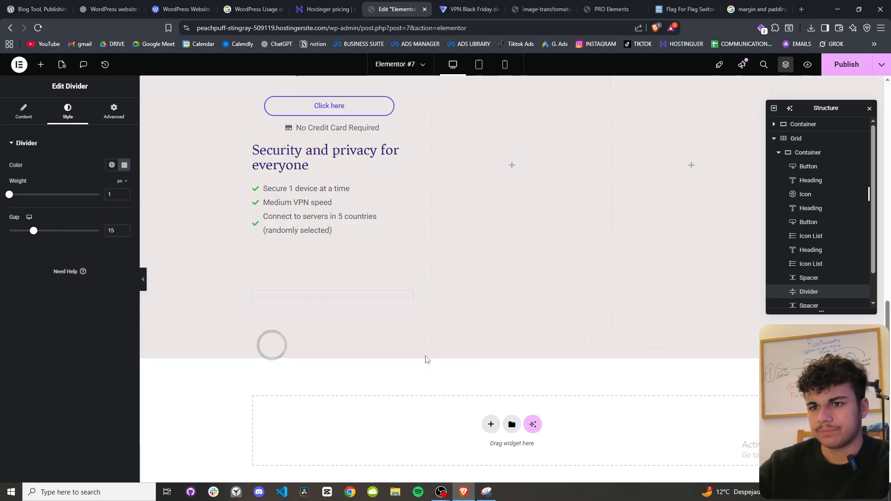
Give the first card's container a classic background overlay in white (#FFFFFF).
scroll(399, 307, up, 1)
click(371, 258)
scroll(325, 279, up, 3)
key(ctrl+Tab)
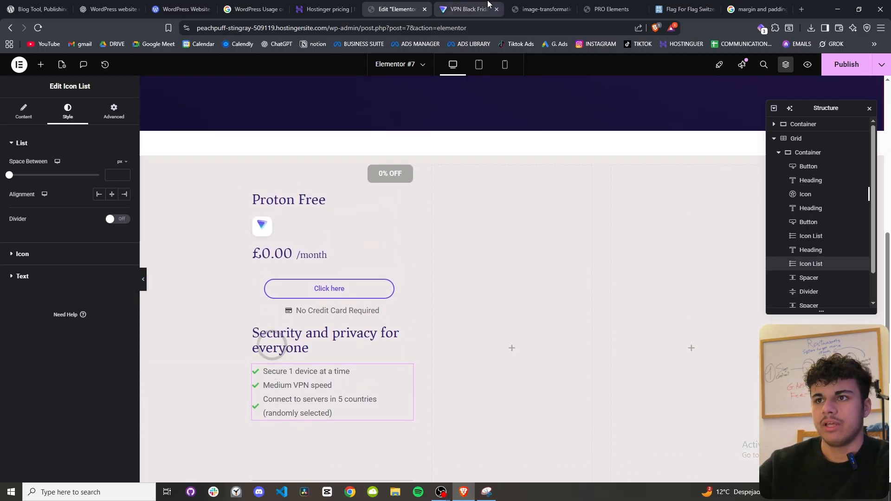
key(ctrl+shift+Tab)
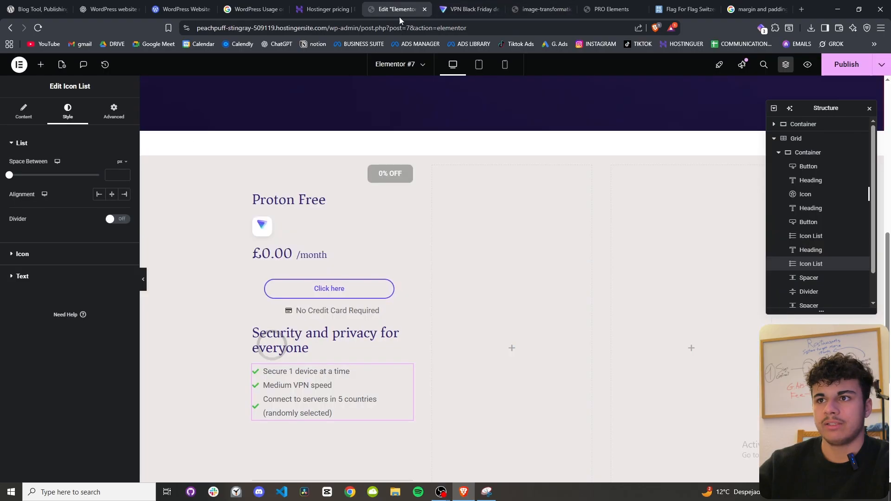
click(257, 177)
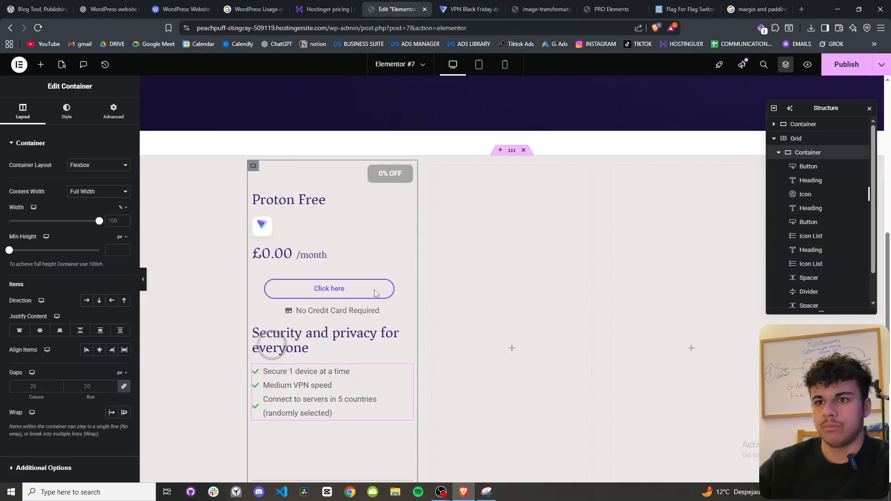
click(67, 112)
click(46, 221)
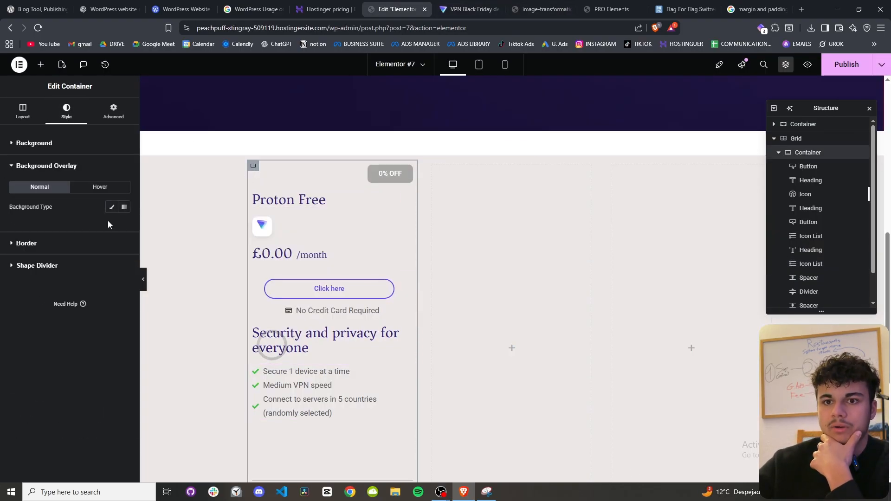
click(124, 207)
click(112, 207)
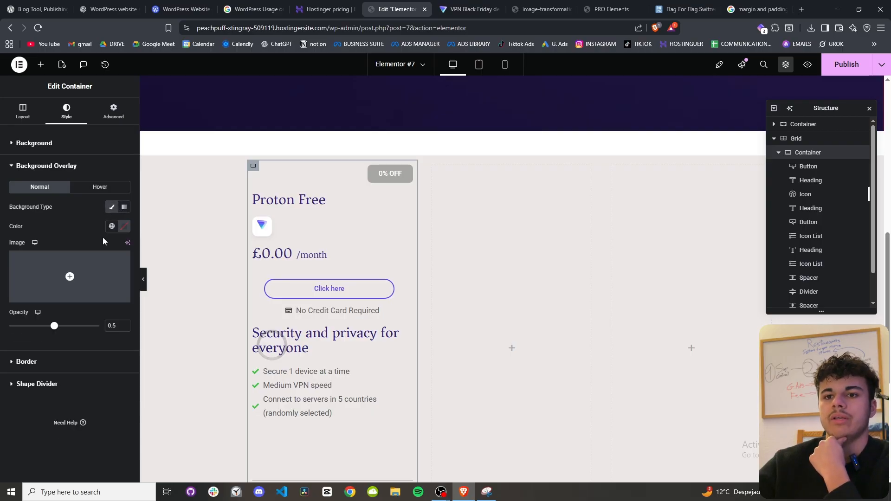
click(124, 226)
mouse_move(103, 288)
mouse_down()
mouse_move(70, 289)
mouse_move(71, 265)
mouse_move(50, 257)
mouse_up()
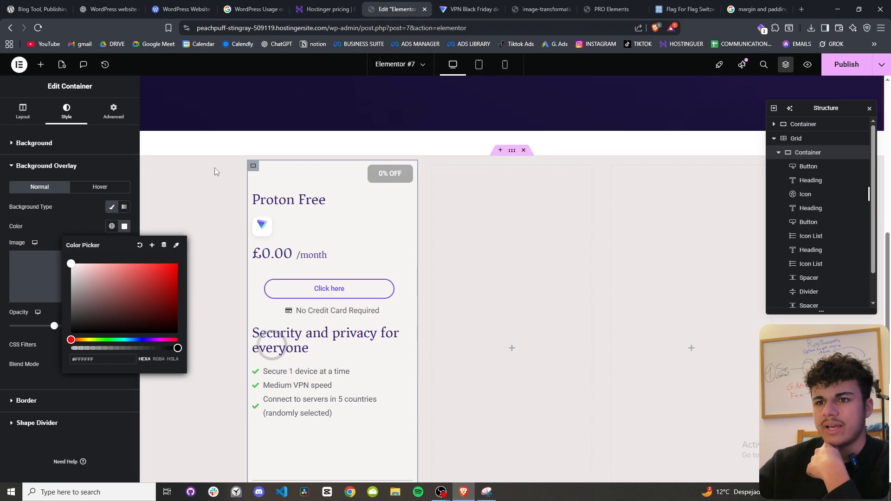
click(1, 193)
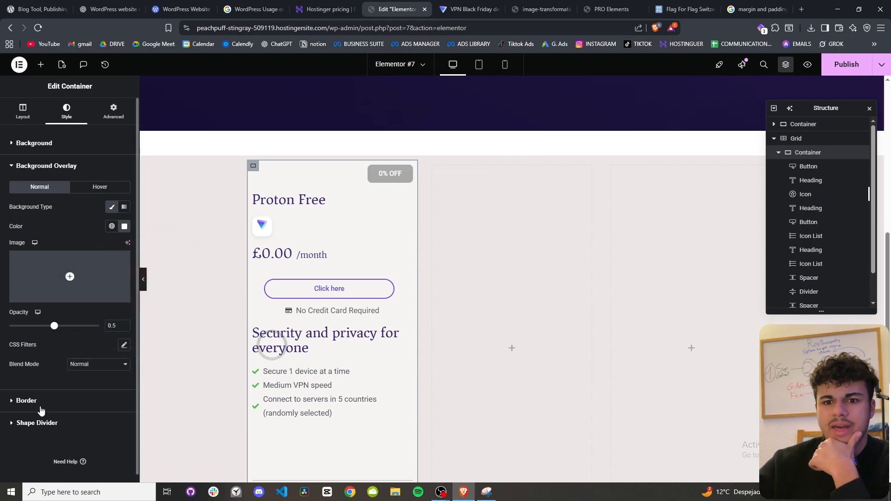
Open the first card container's border settings and compare the card's edges and spacing with the Proton VPN page.
click(26, 401)
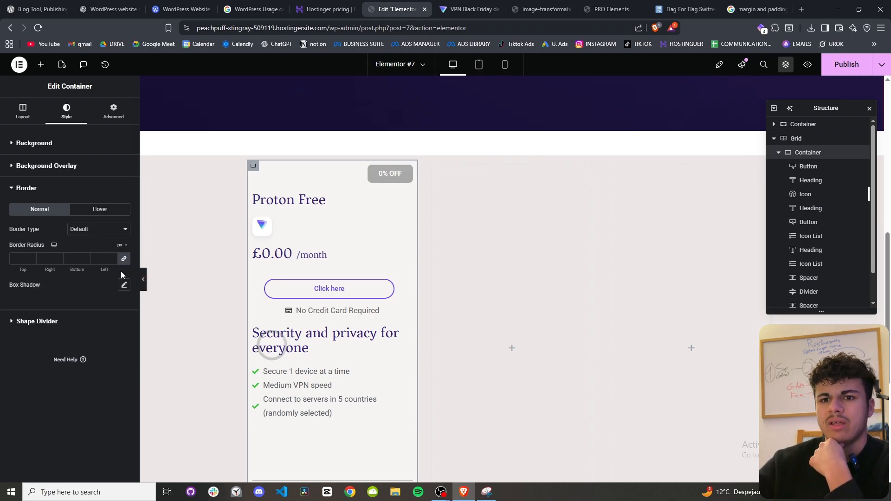
click(440, 9)
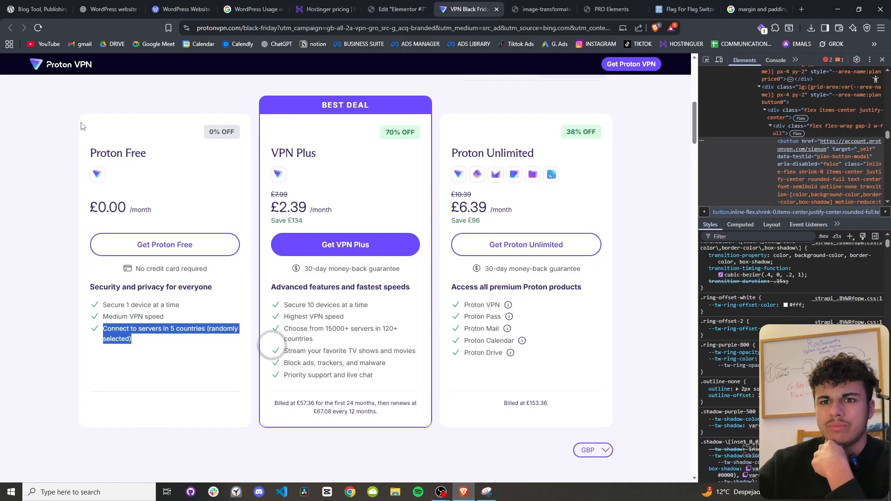
click(395, 10)
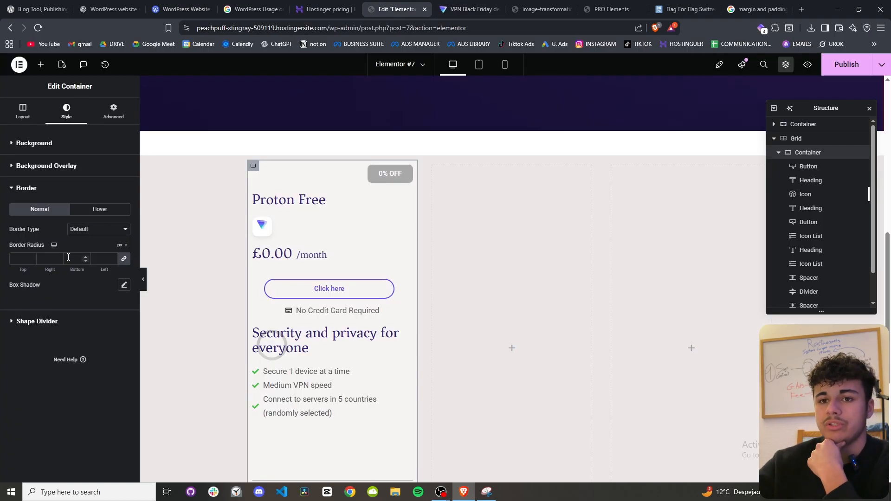
scroll(445, 293, down, 2)
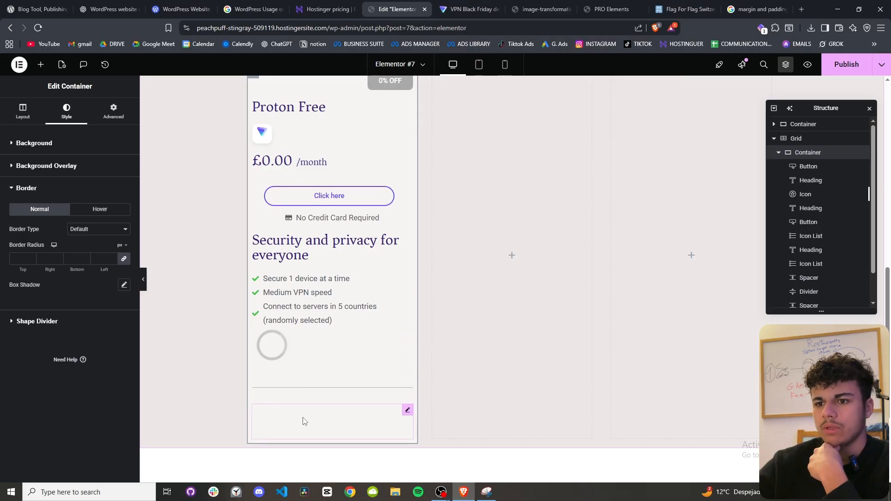
scroll(332, 182, up, 1)
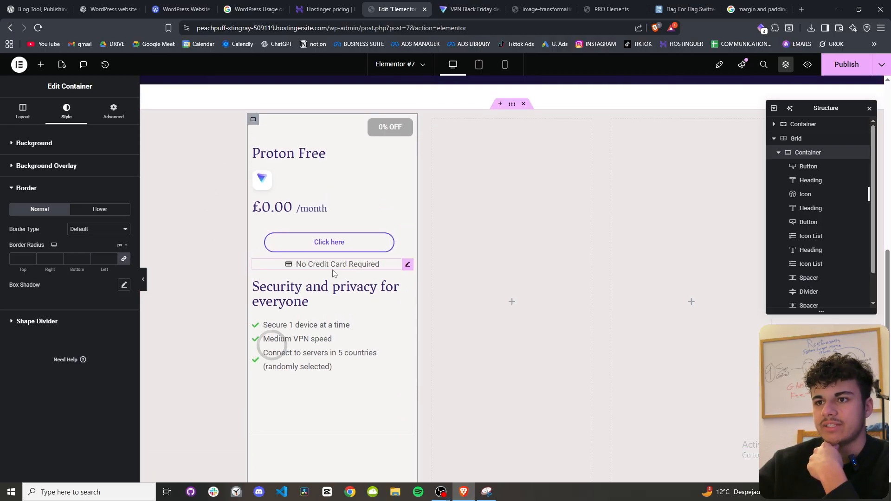
Reduce the spacer above the divider and set the spacer below the divider to 44 px.
scroll(325, 265, down, 1)
click(325, 353)
drag(21, 175, 20, 182)
click(327, 402)
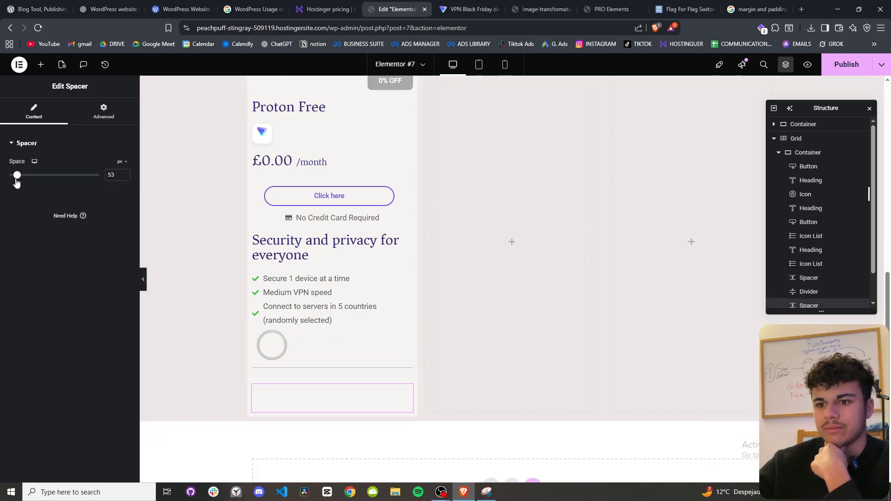
scroll(311, 342, up, 2)
scroll(364, 334, down, 1)
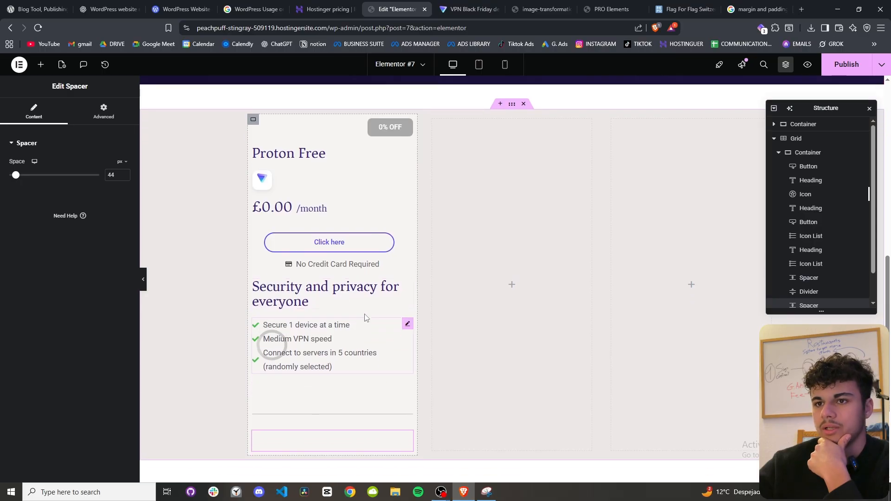
Duplicate the first card's container twice to fill the second and third columns of the grid.
right_click(253, 119)
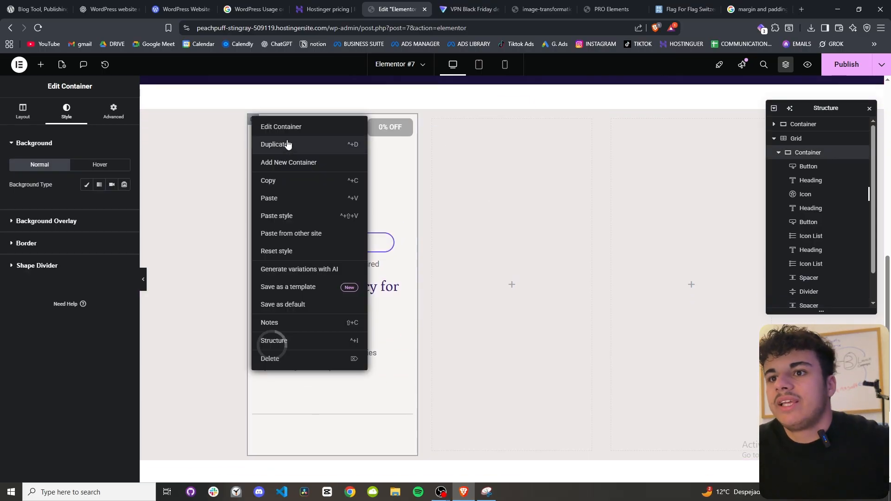
click(287, 144)
right_click(433, 120)
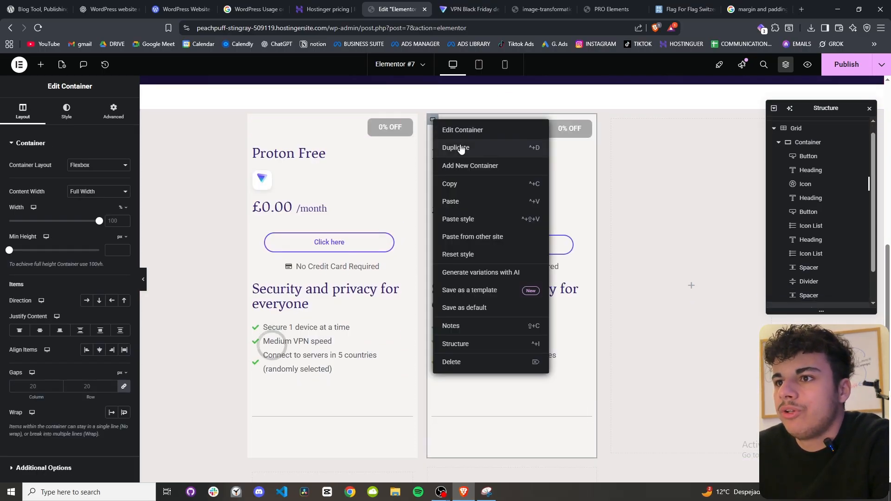
click(460, 149)
Compare the built hero section and the three pricing cards with the original Proton VPN page.
click(469, 9)
click(384, 4)
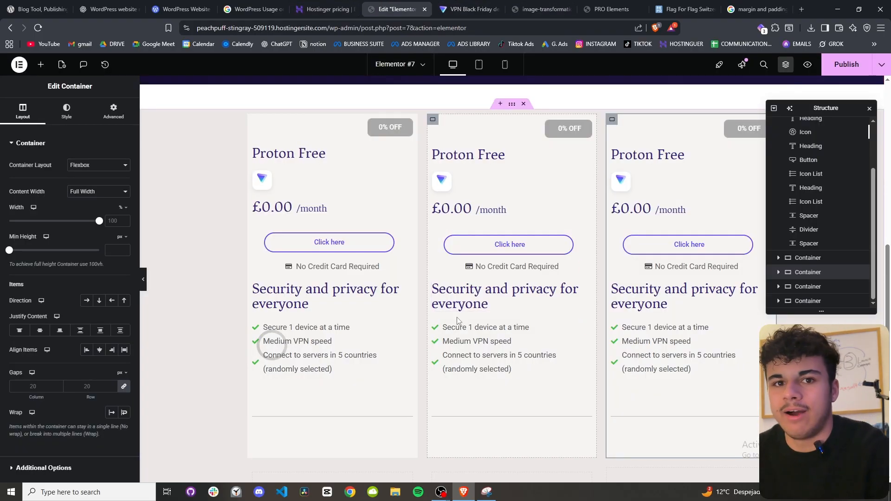
scroll(525, 419, up, 9)
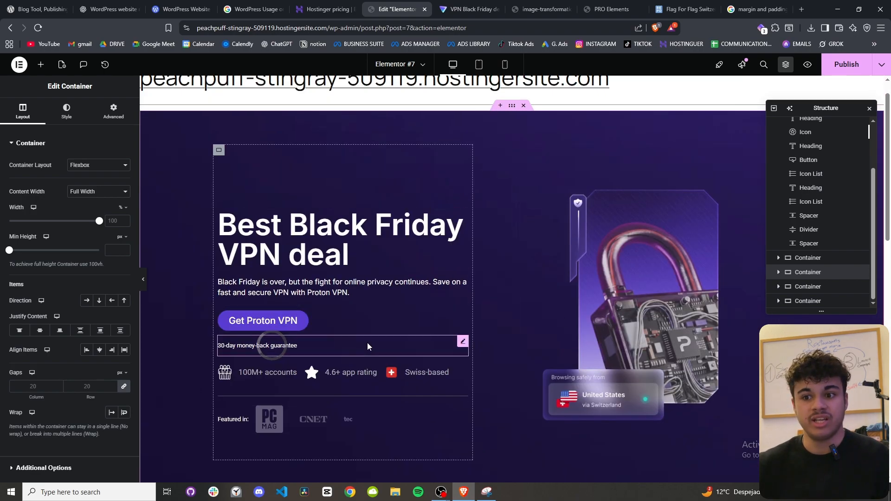
scroll(366, 344, down, 1)
scroll(372, 356, up, 1)
click(467, 9)
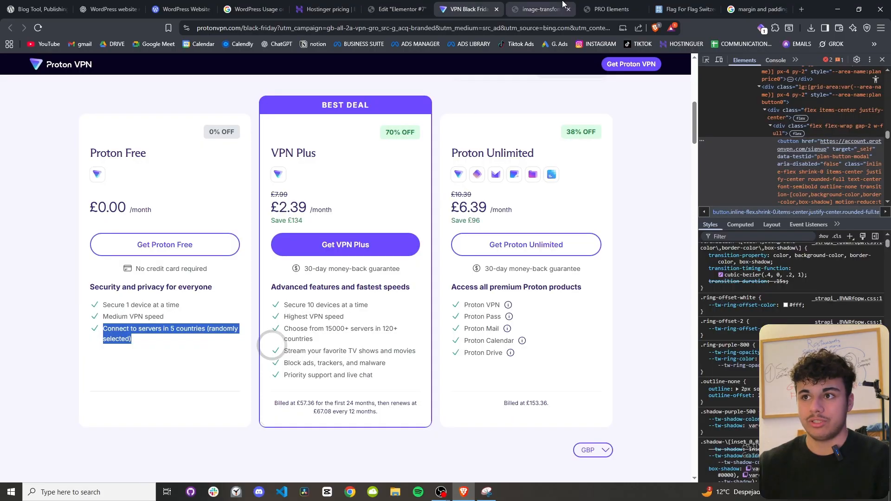
scroll(368, 222, up, 10)
click(428, 4)
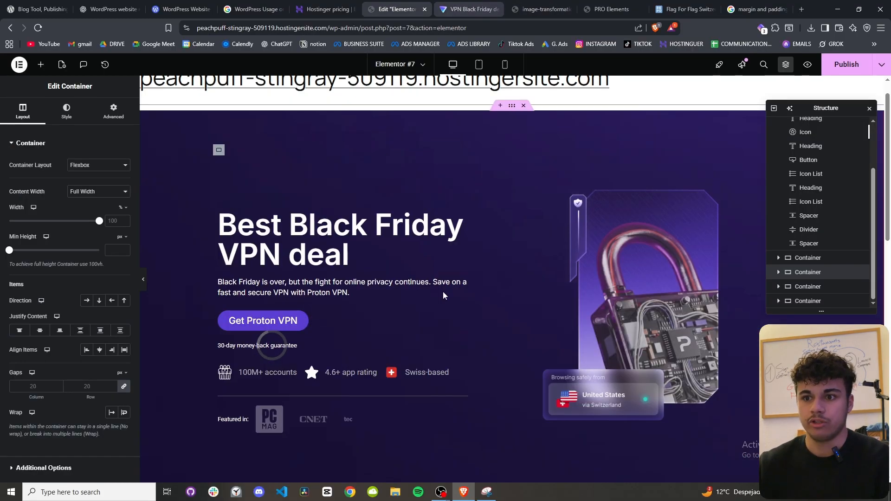
scroll(443, 249, down, 10)
scroll(443, 249, up, 1)
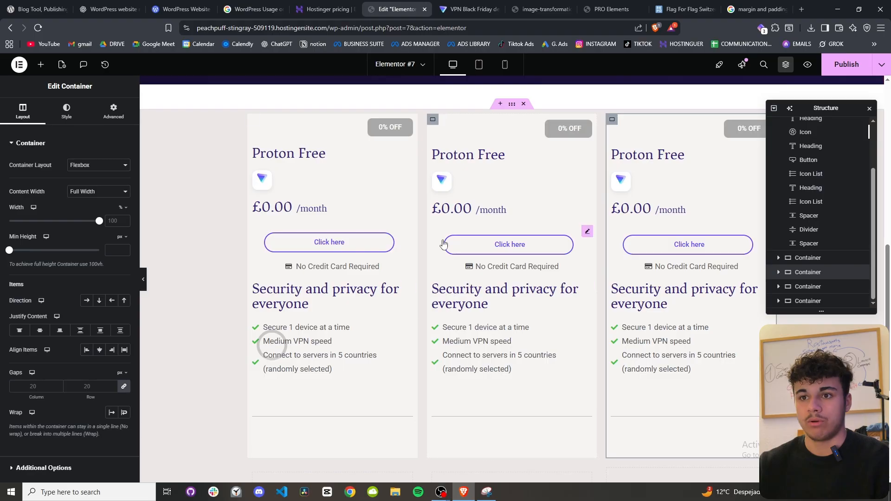